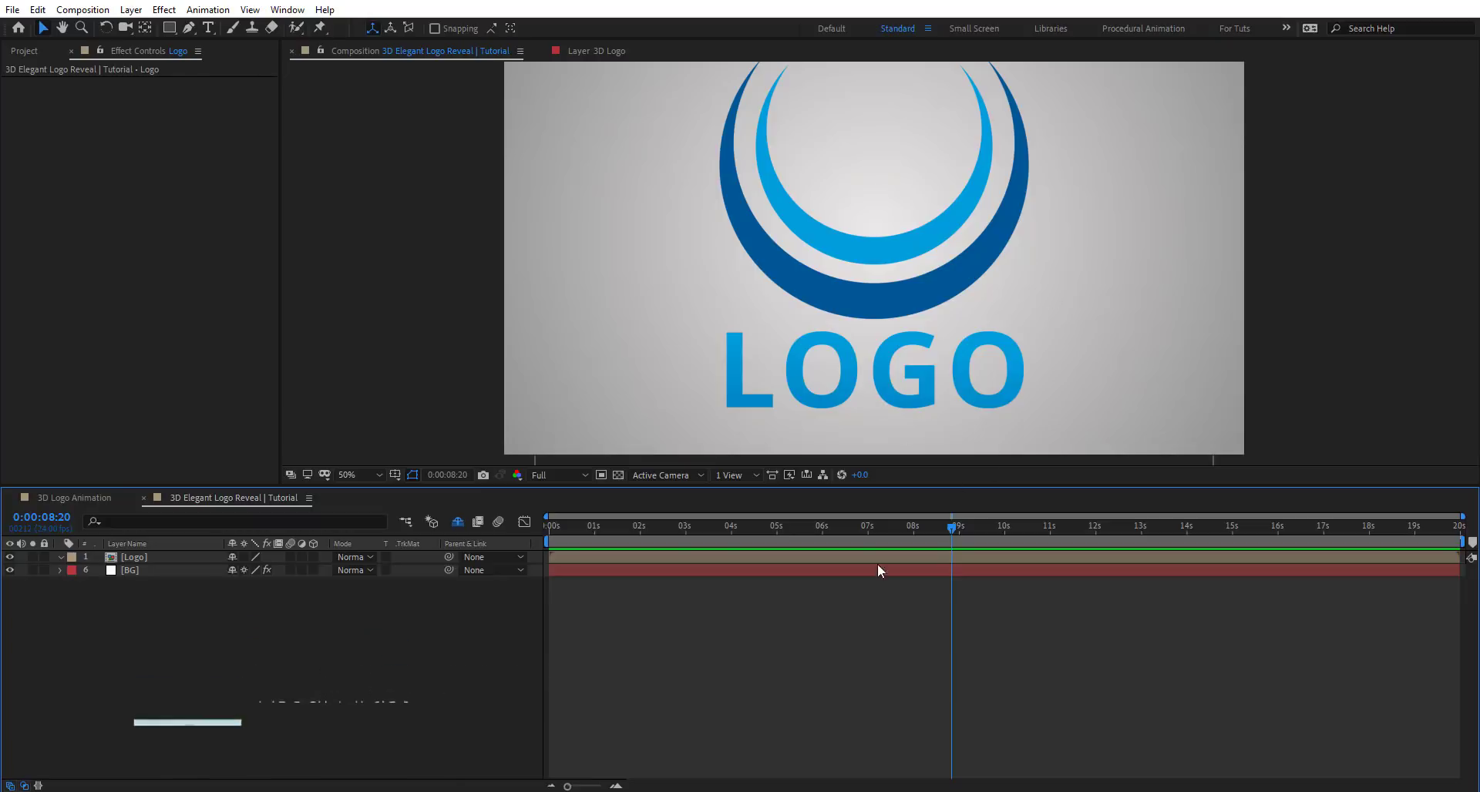
# Inspect the BG layer's gradient effect, the Logo composition's settings and the logo in the main composition.
pyautogui.click(152, 574)
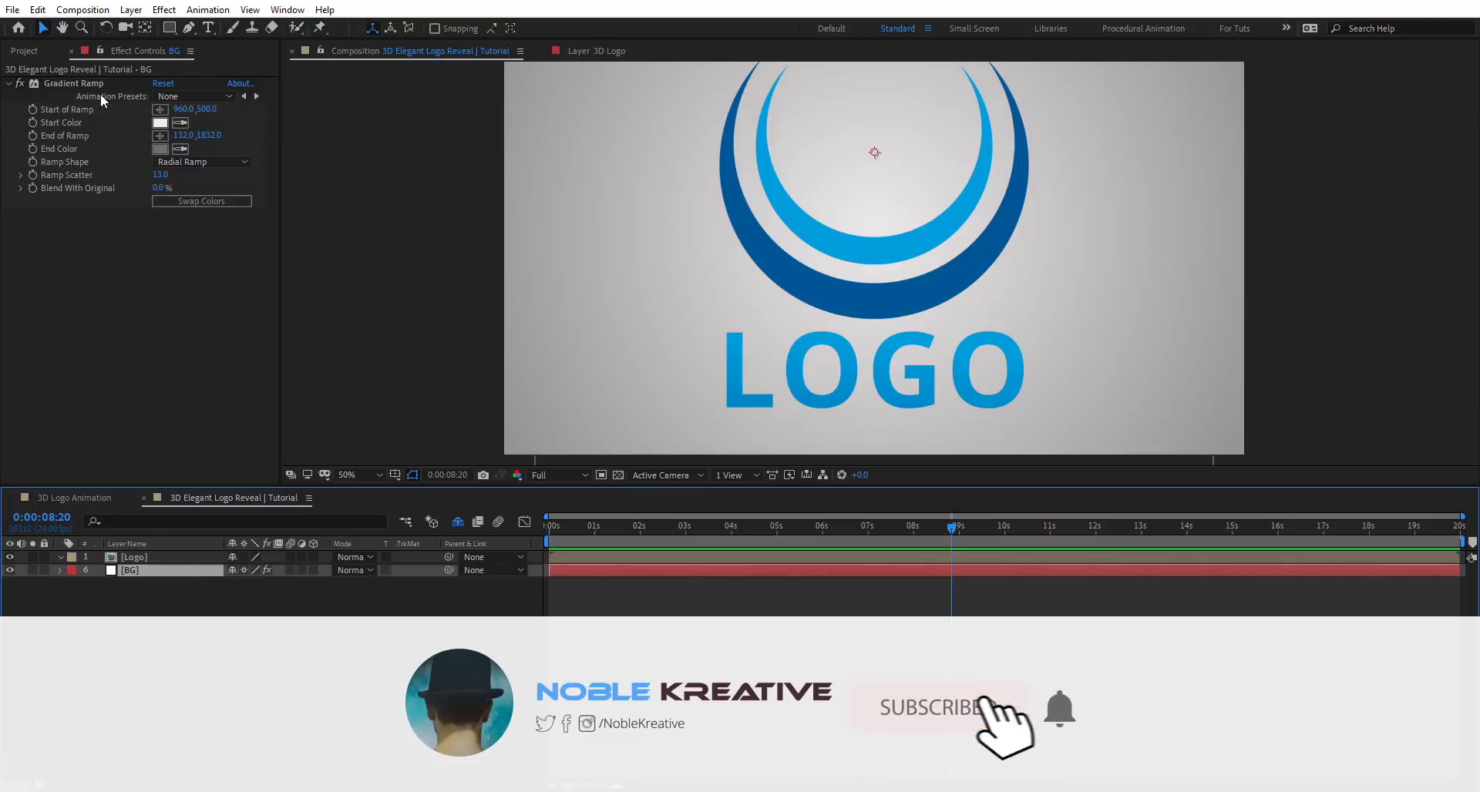
pyautogui.doubleClick(174, 561)
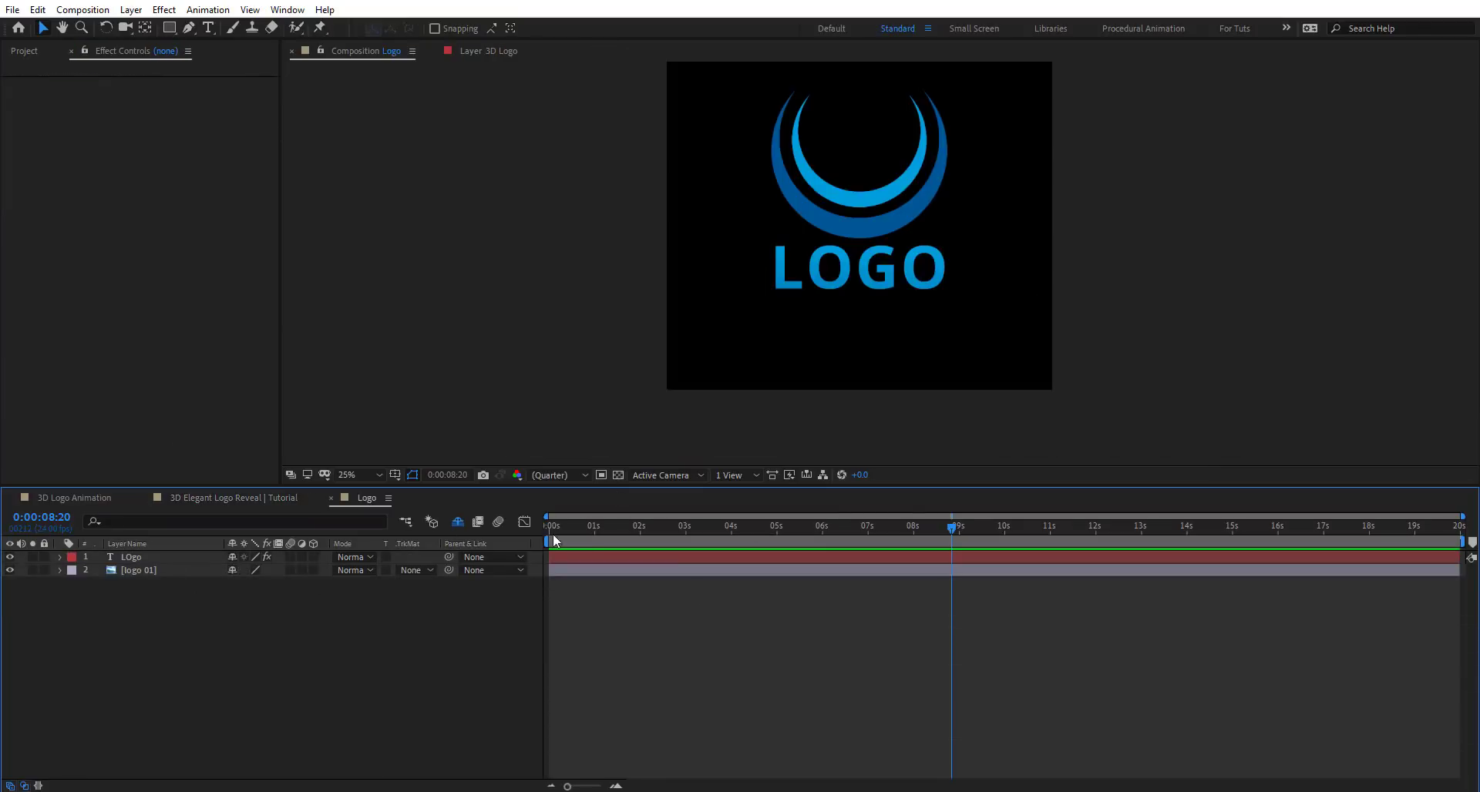
pyautogui.hotkey('ctrl', 'k')
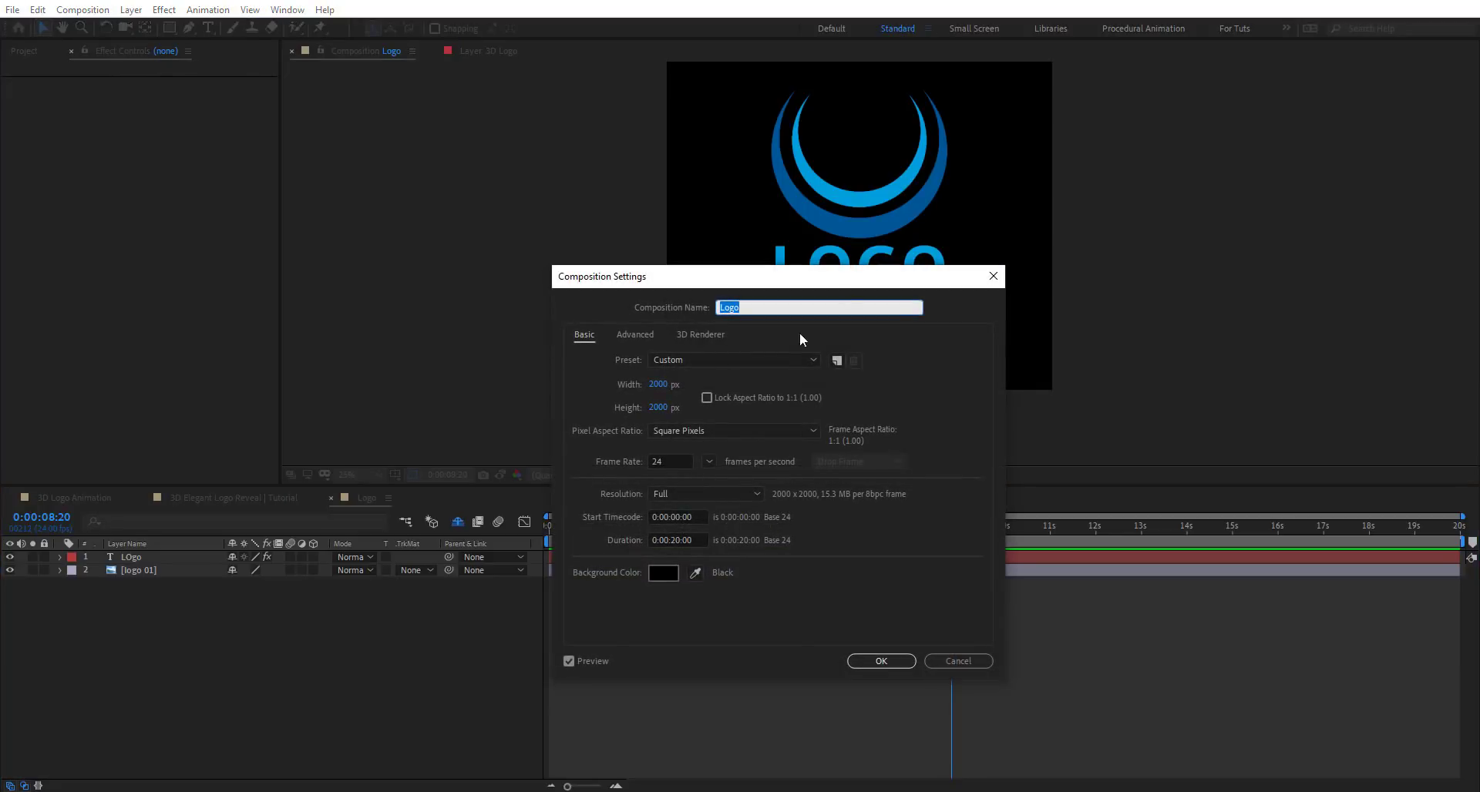
pyautogui.click(900, 664)
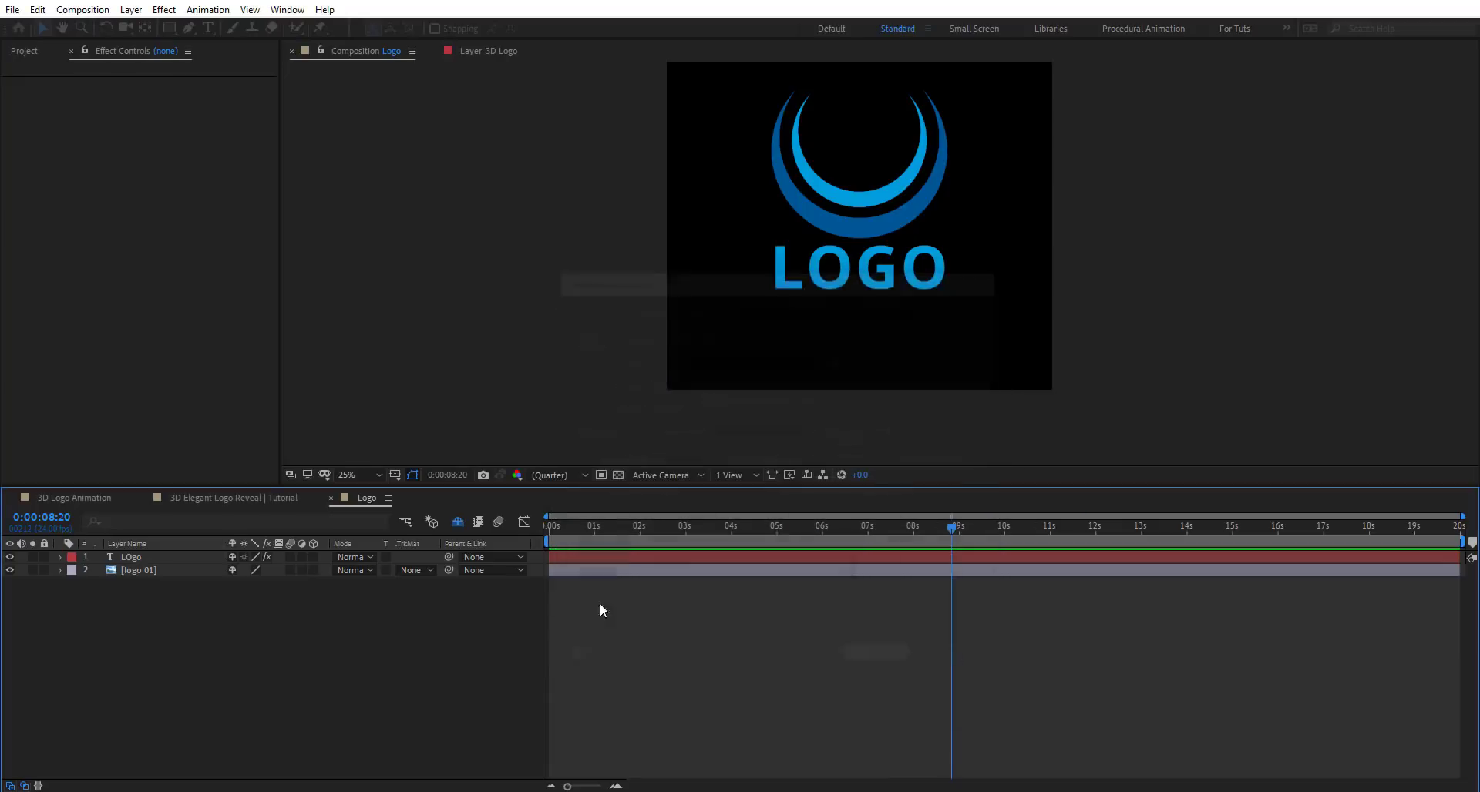
pyautogui.click(330, 498)
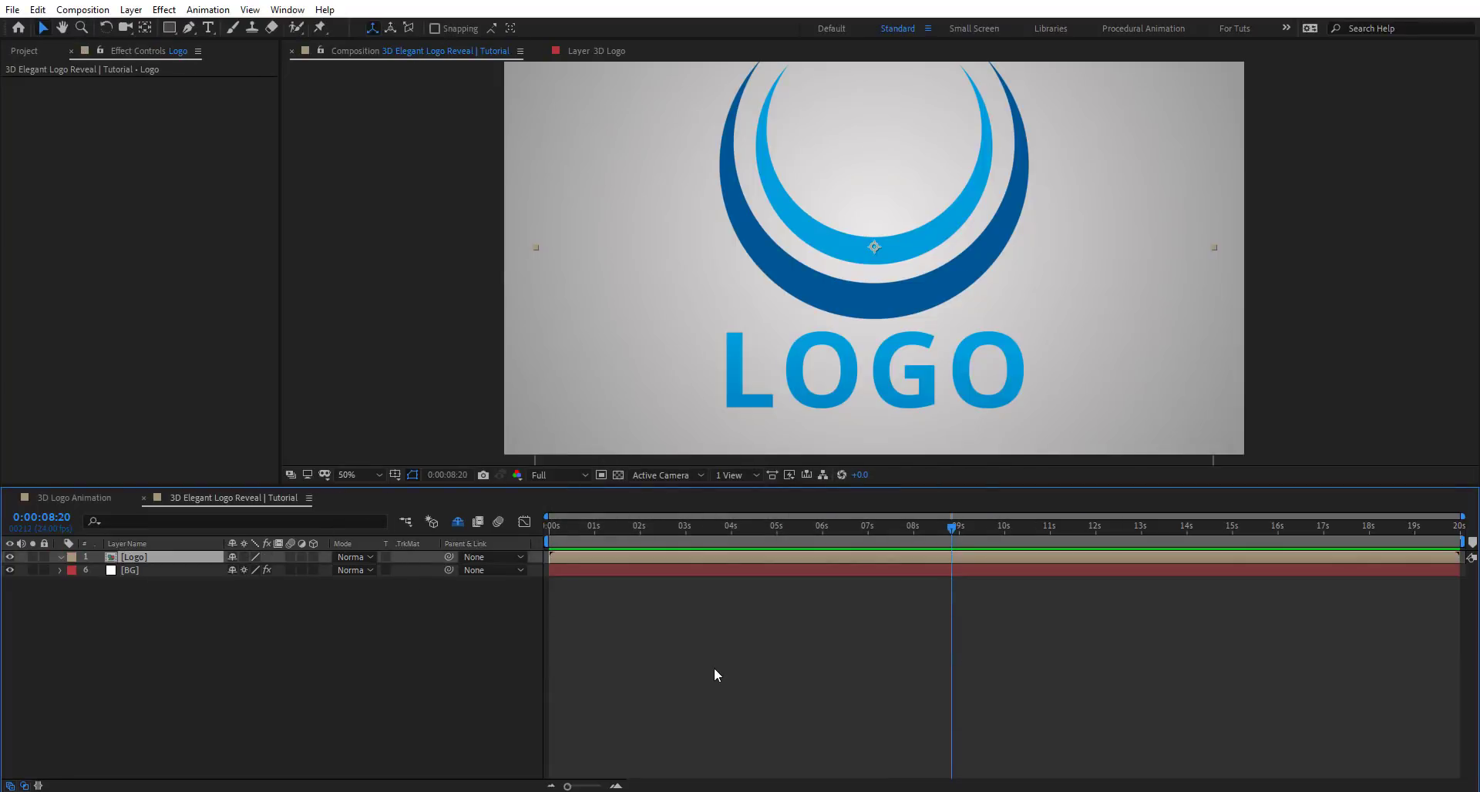
pyautogui.click(715, 673)
pyautogui.moveTo(651, 529); pyautogui.dragTo(891, 543)
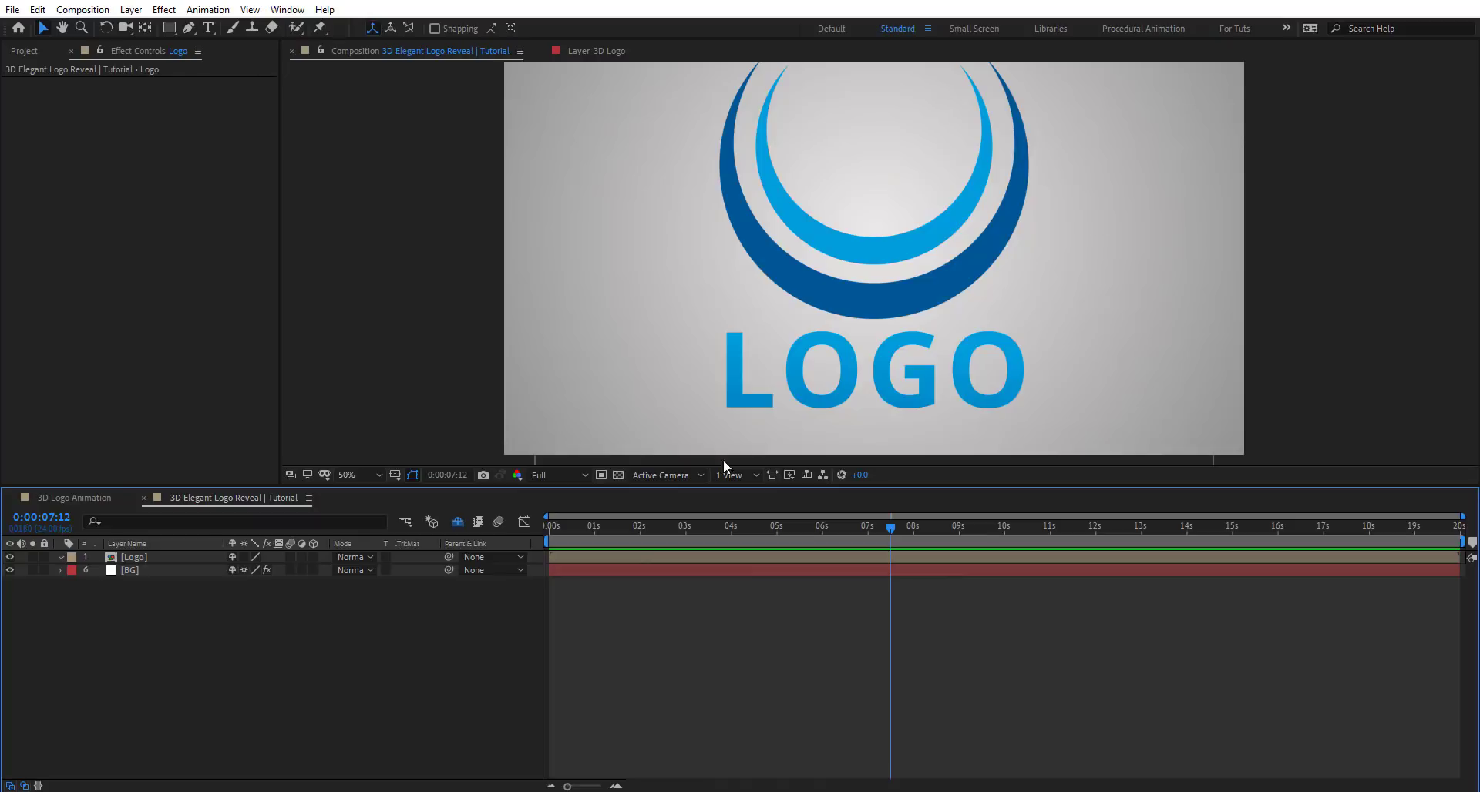
# Draw a tall rectangular mask on the Logo layer, covering the area just left of the logo artwork.
pyautogui.click(154, 559)
pyautogui.click(169, 27)
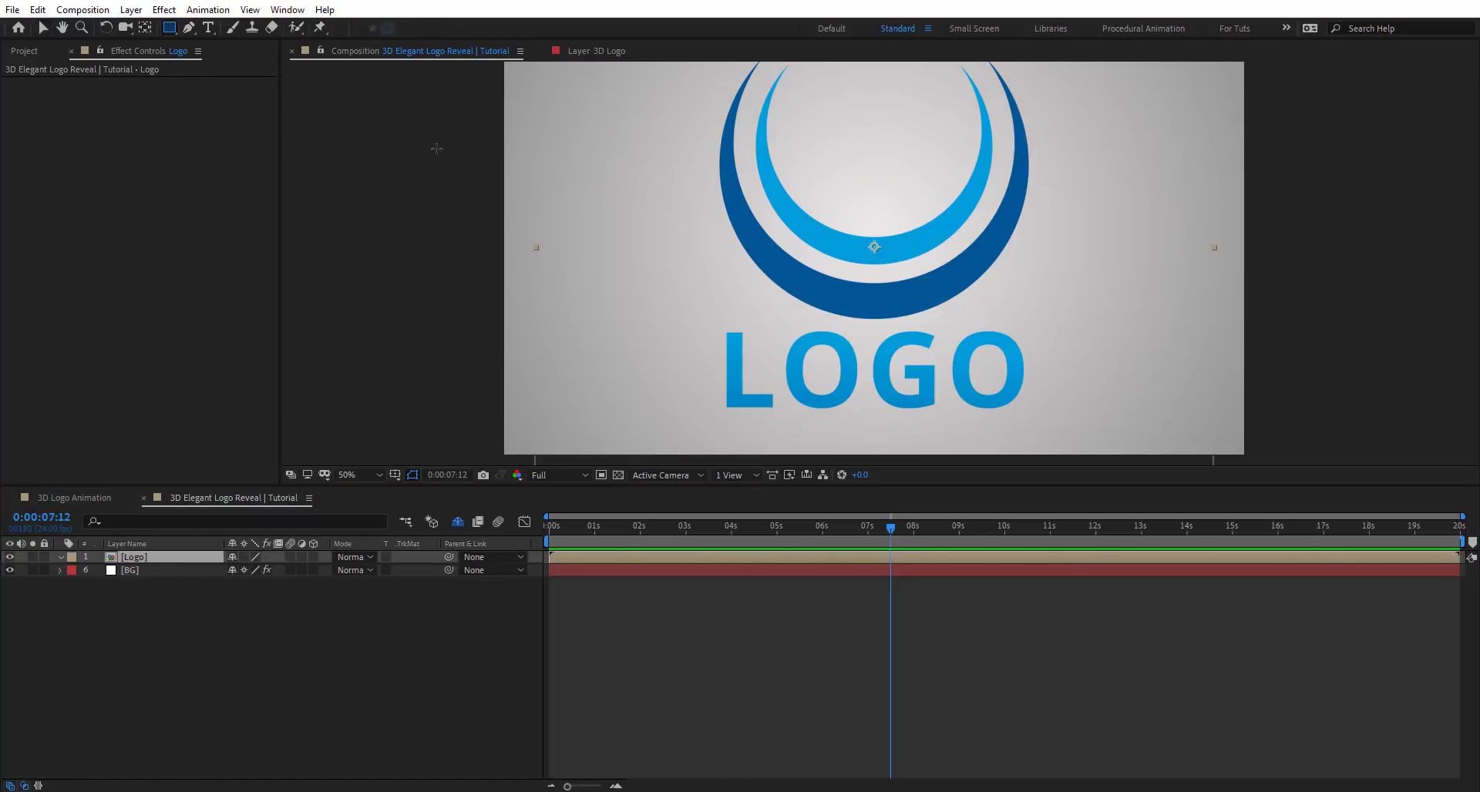
pyautogui.scroll(-2, 432, 146)
pyautogui.moveTo(786, 373); pyautogui.dragTo(788, 426)
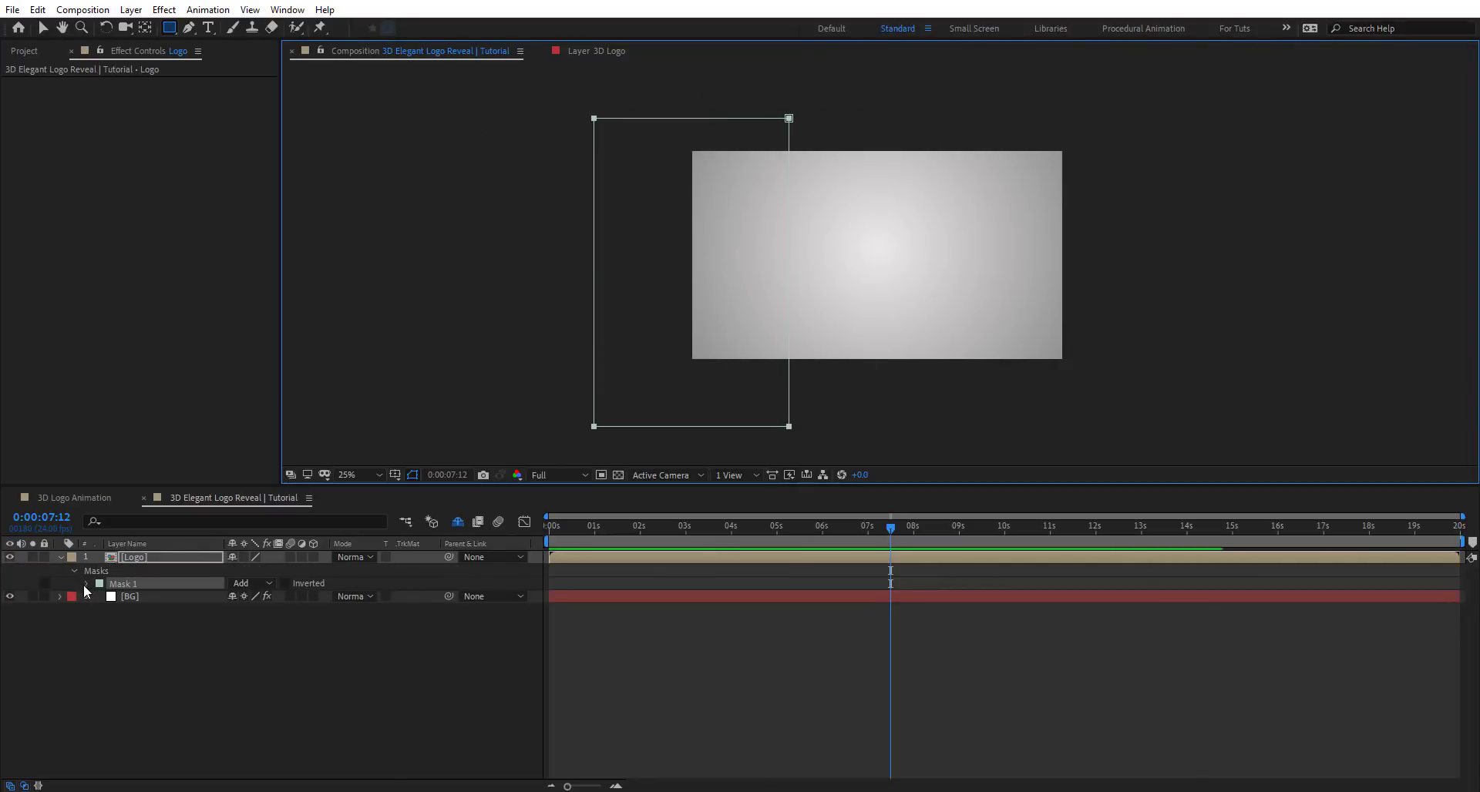
# Add a Mask Path keyframe to Mask 1 and place it at the start of the timeline.
pyautogui.click(87, 584)
pyautogui.click(113, 598)
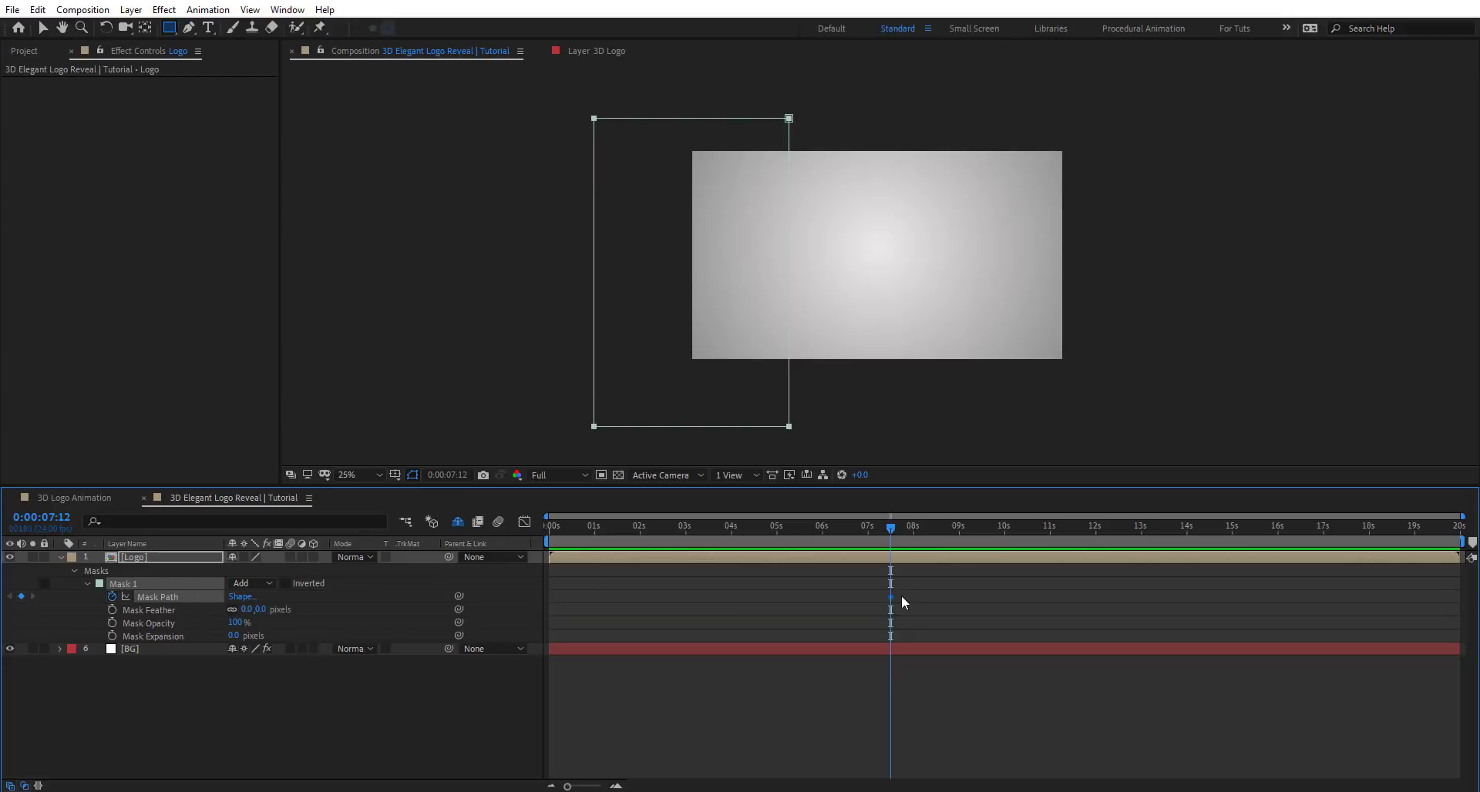
pyautogui.moveTo(891, 598); pyautogui.dragTo(550, 598)
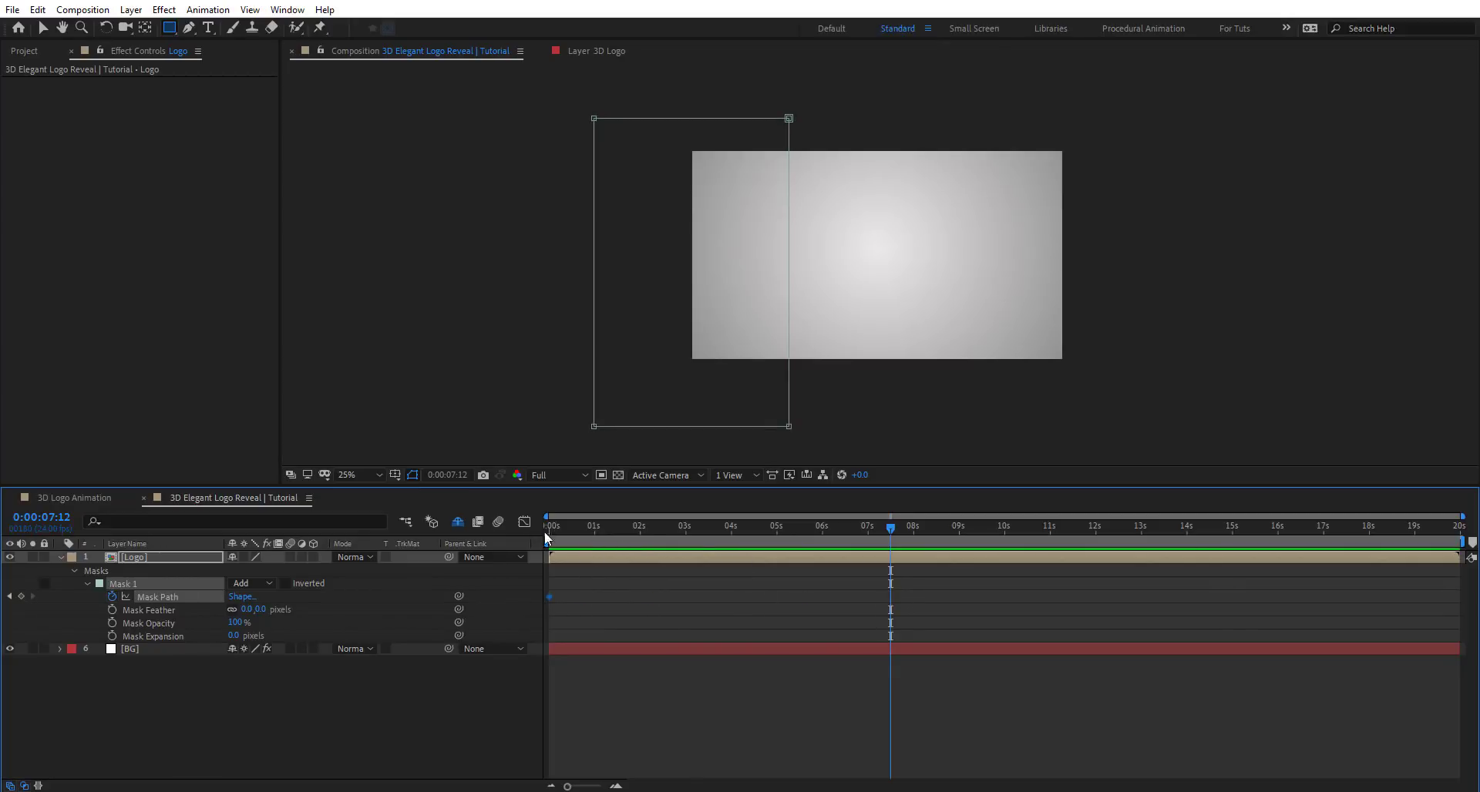
# At 0:00:19:23, widen Mask 1 past the logo's right side to keyframe the full reveal, and scrub through the result.
pyautogui.click(1462, 527)
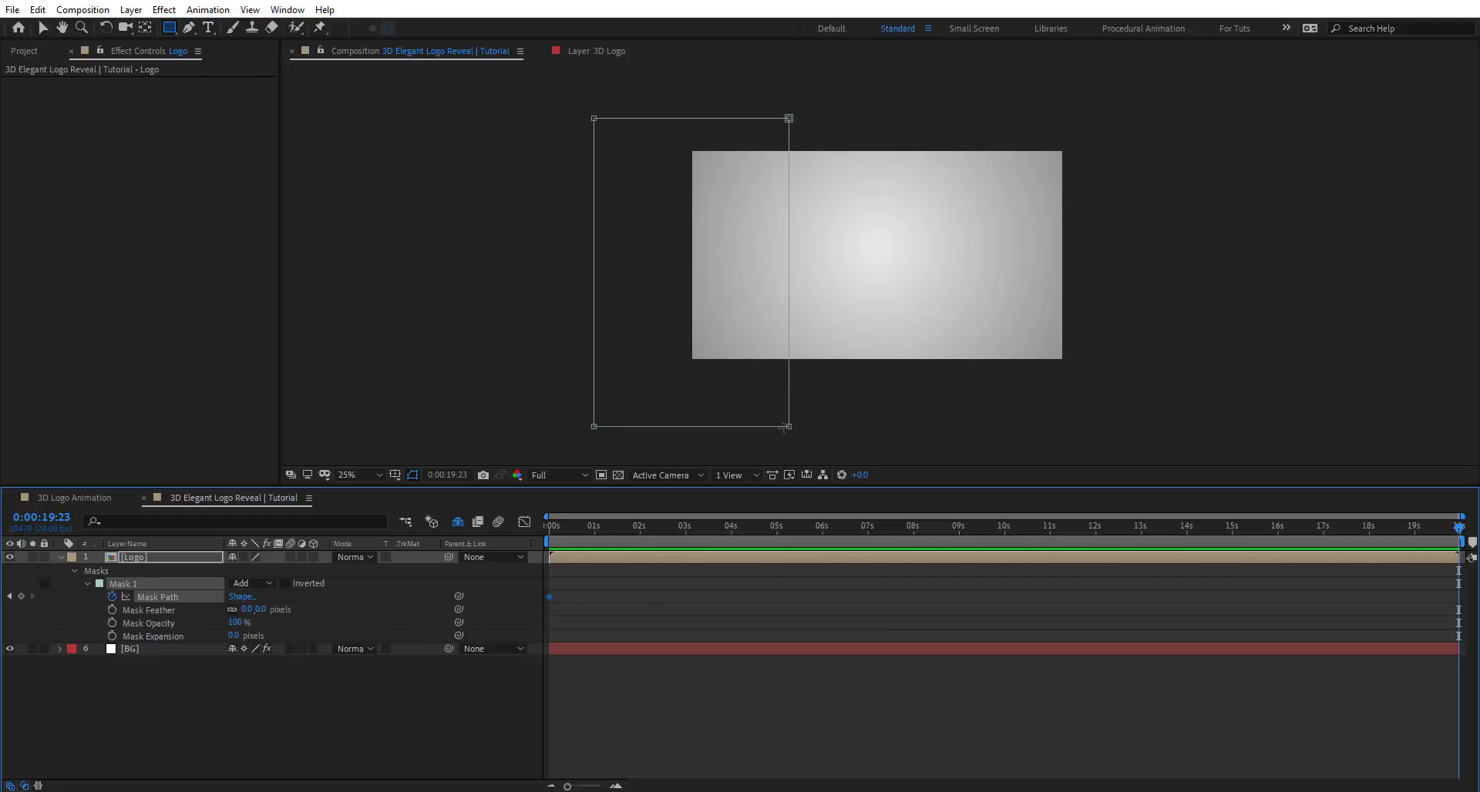
pyautogui.press('v')
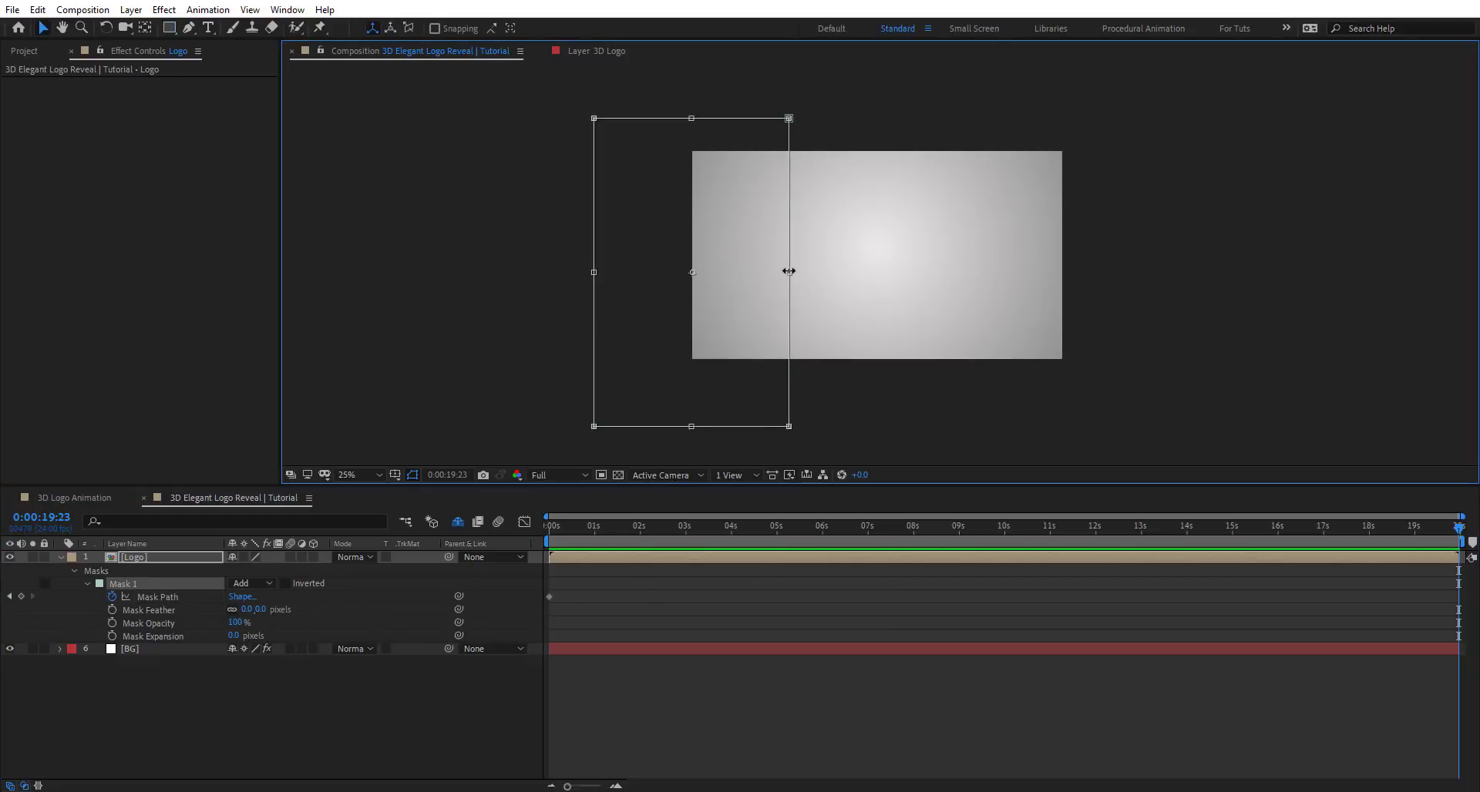
pyautogui.moveTo(788, 272); pyautogui.dragTo(971, 273)
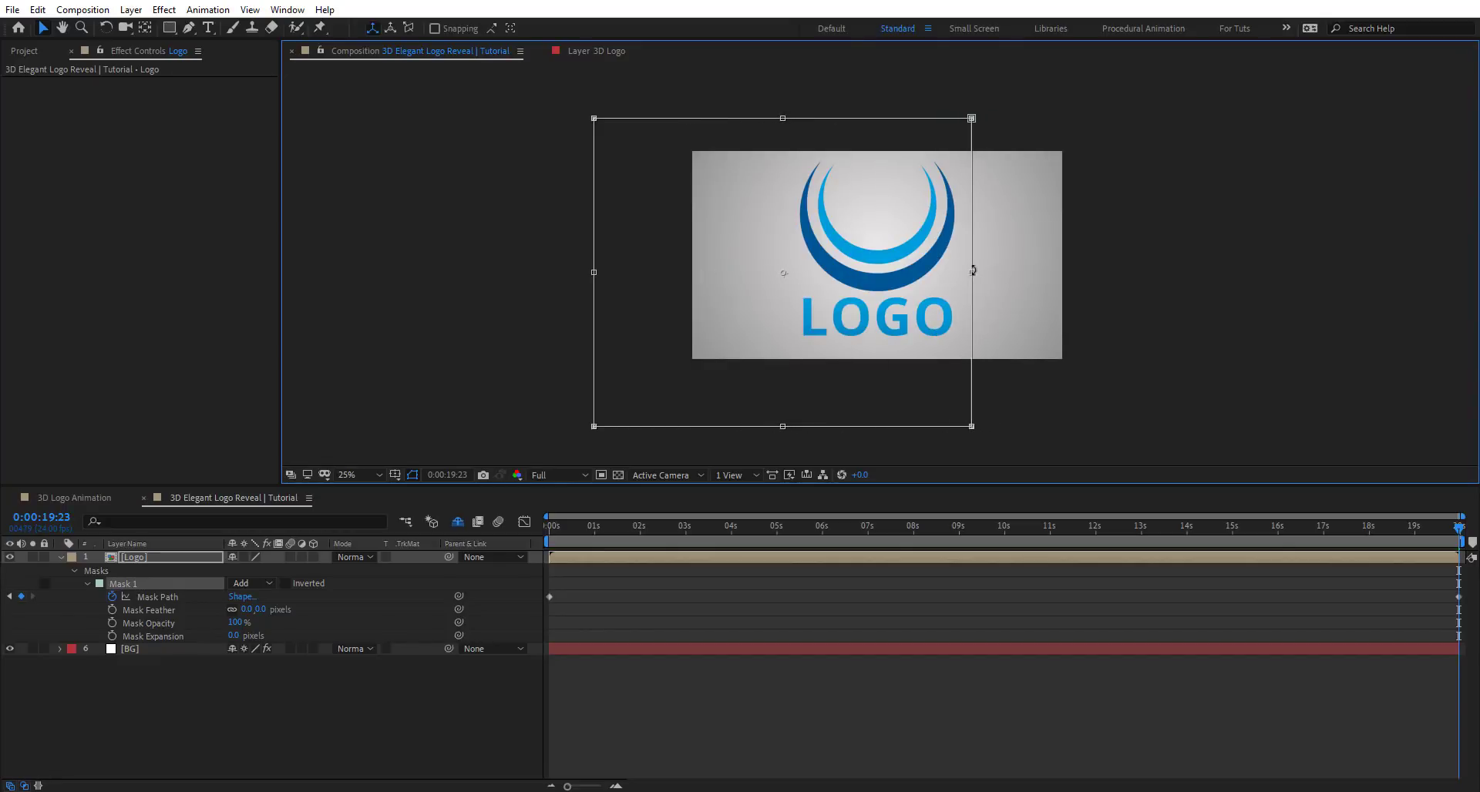
pyautogui.click(1431, 558)
pyautogui.moveTo(1459, 530); pyautogui.dragTo(738, 586)
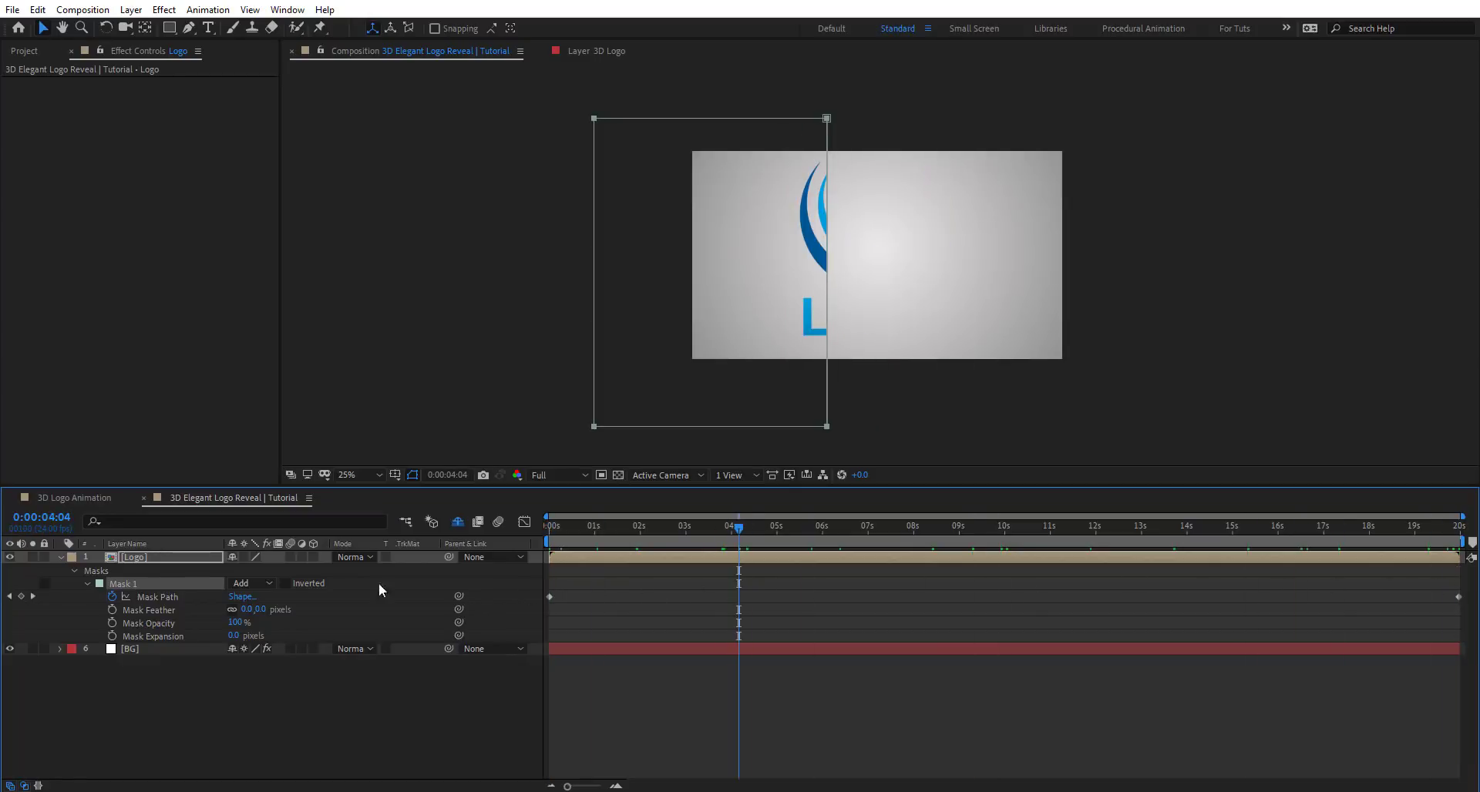
# Apply Easy Ease to both Mask Path keyframes and scrub through the logo reveal.
pyautogui.click(147, 597)
pyautogui.press('F9')
pyautogui.click(748, 535)
pyautogui.moveTo(926, 543); pyautogui.dragTo(1289, 560)
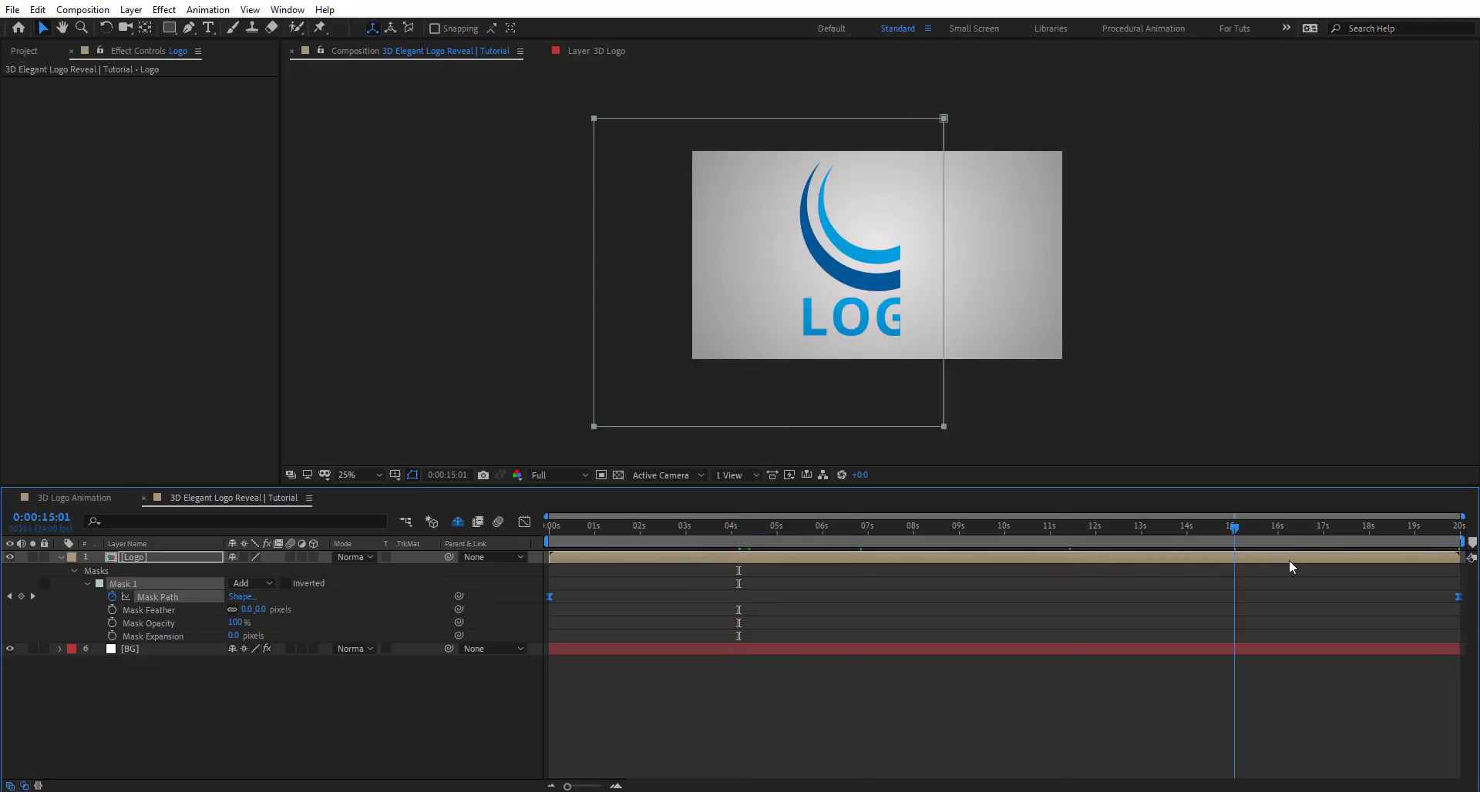
# Pre-compose the masked Logo layer as "Logo Animation", moving all attributes into the new composition.
pyautogui.click(142, 558)
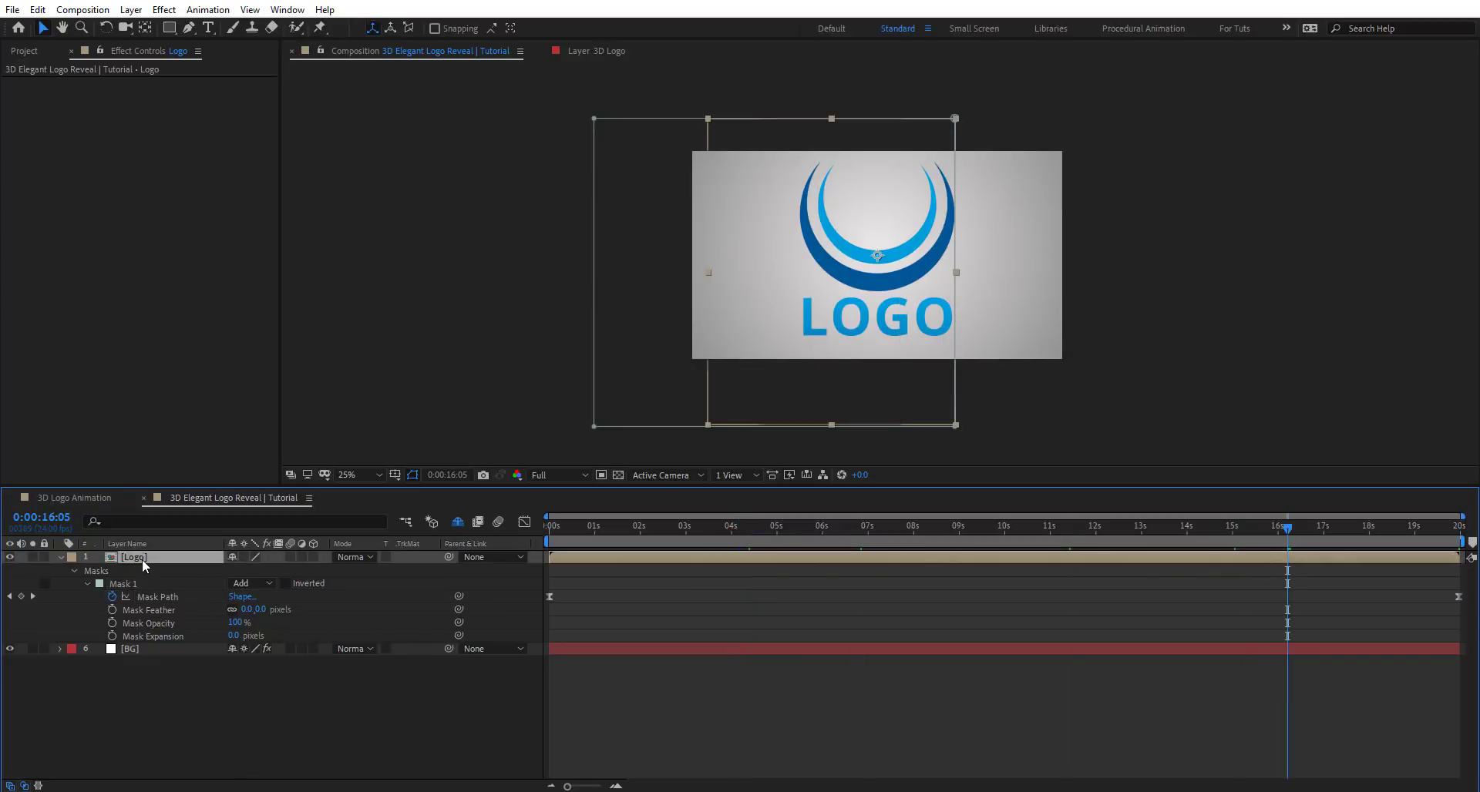
pyautogui.hotkey('ctrl', 'shift', 'c')
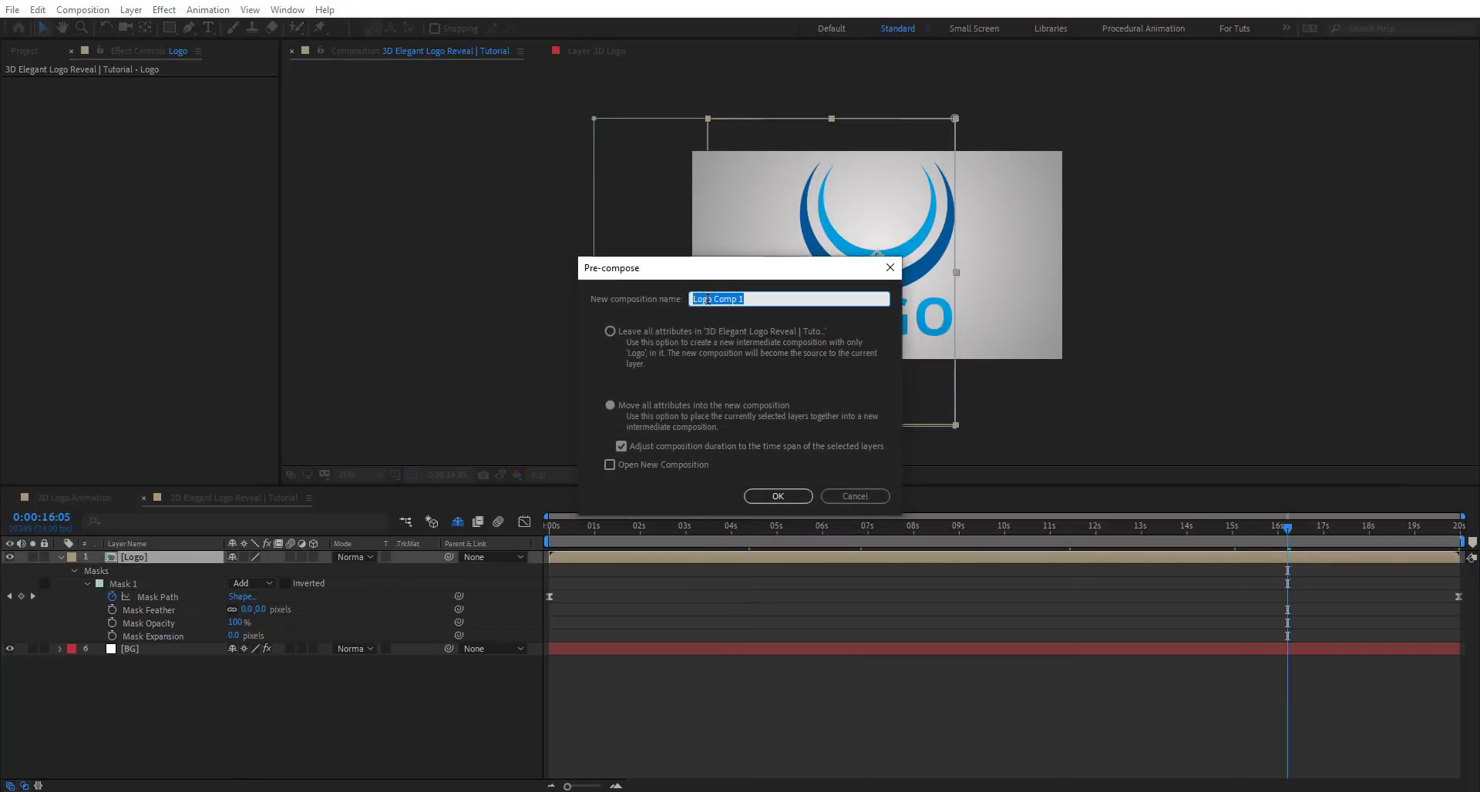
pyautogui.moveTo(707, 299); pyautogui.dragTo(862, 313)
pyautogui.write('Animation')
pyautogui.click(771, 496)
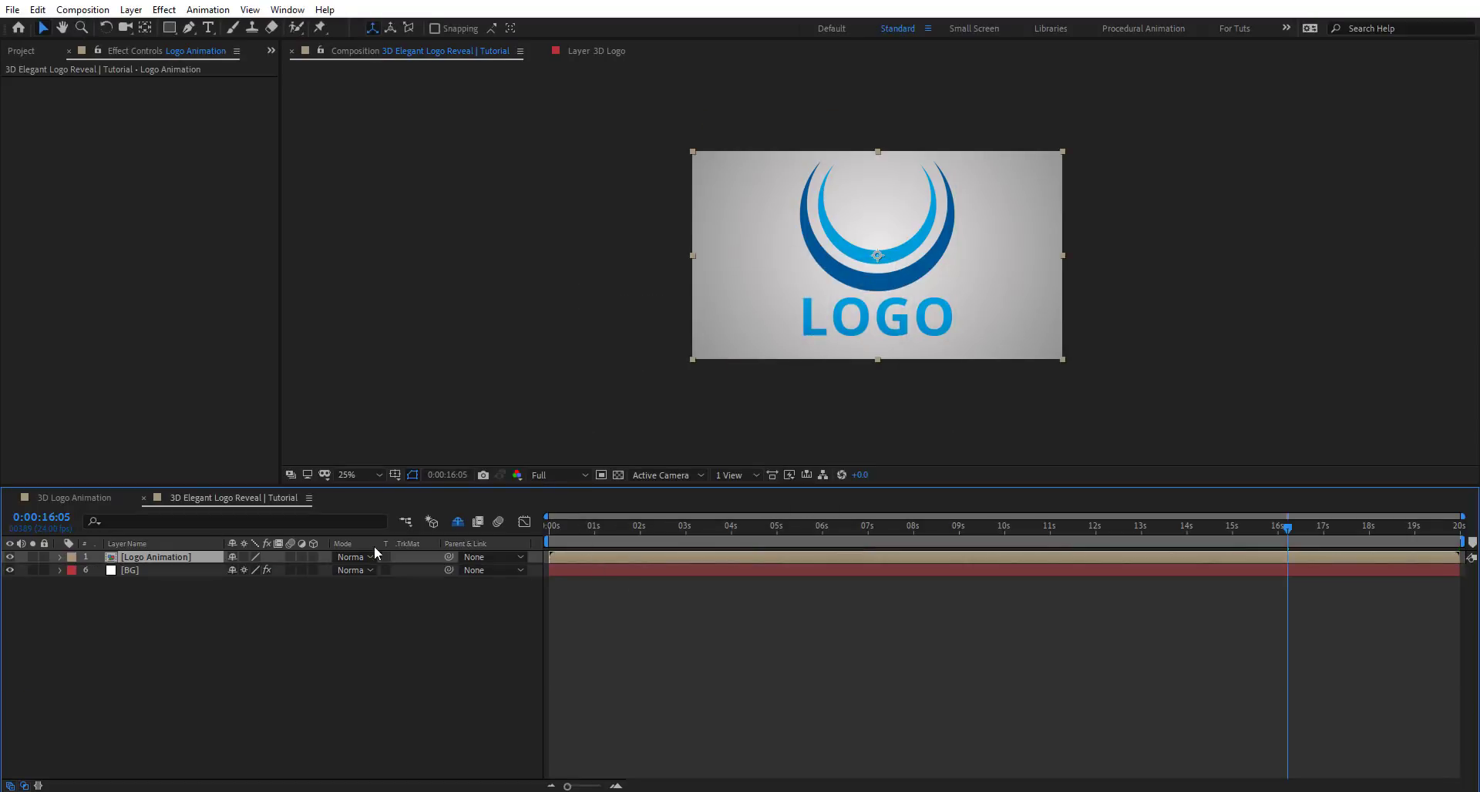
# Make the Logo Animation layer 3D and scrub to 0:00:09:04, where the logo is partly revealed.
pyautogui.click(313, 557)
pyautogui.click(586, 526)
pyautogui.moveTo(725, 532); pyautogui.dragTo(966, 537)
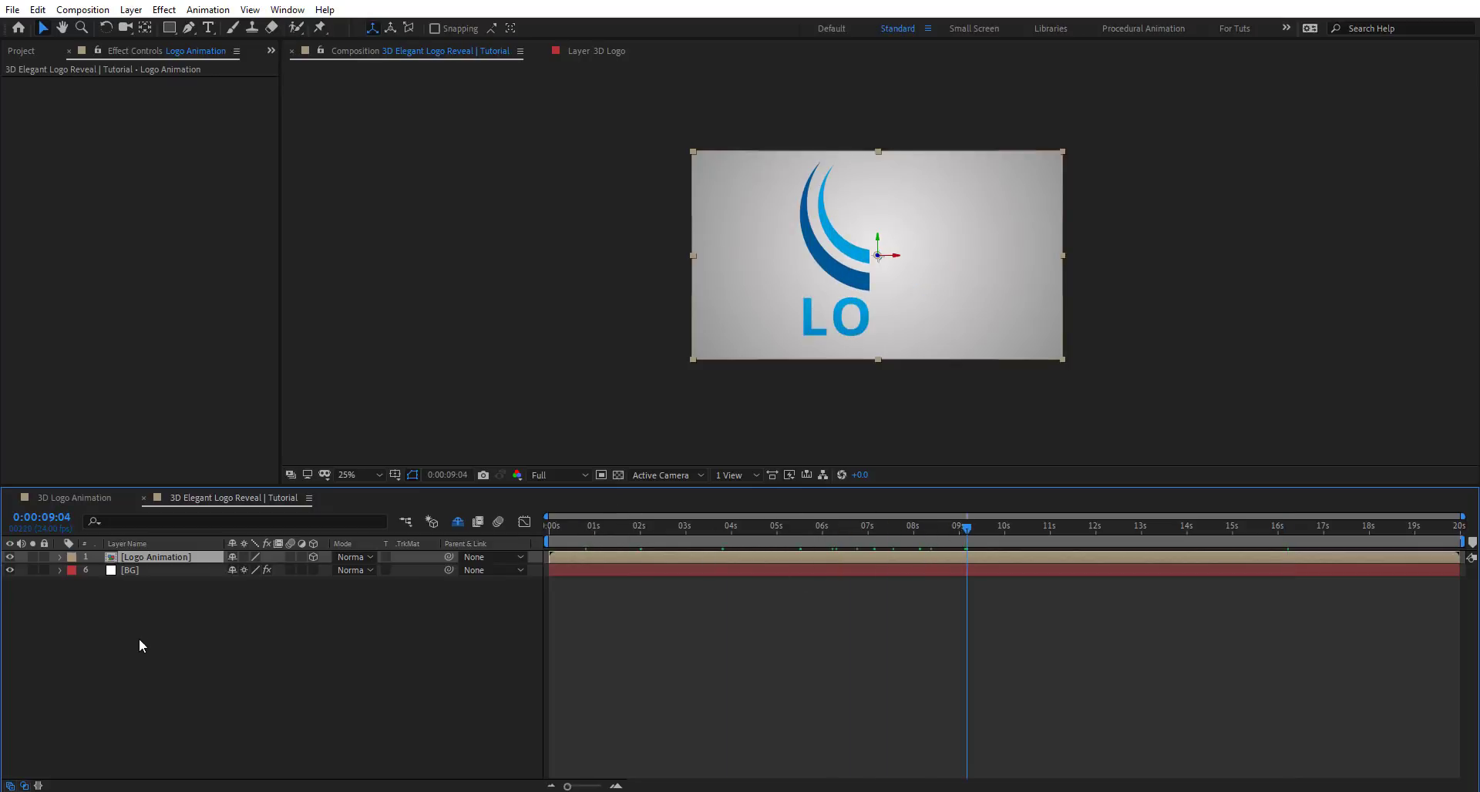
# Give the Logo Animation layer's Position the two-line expression "z=(index-1)" and "position+[0,0,z]".
pyautogui.press('p')
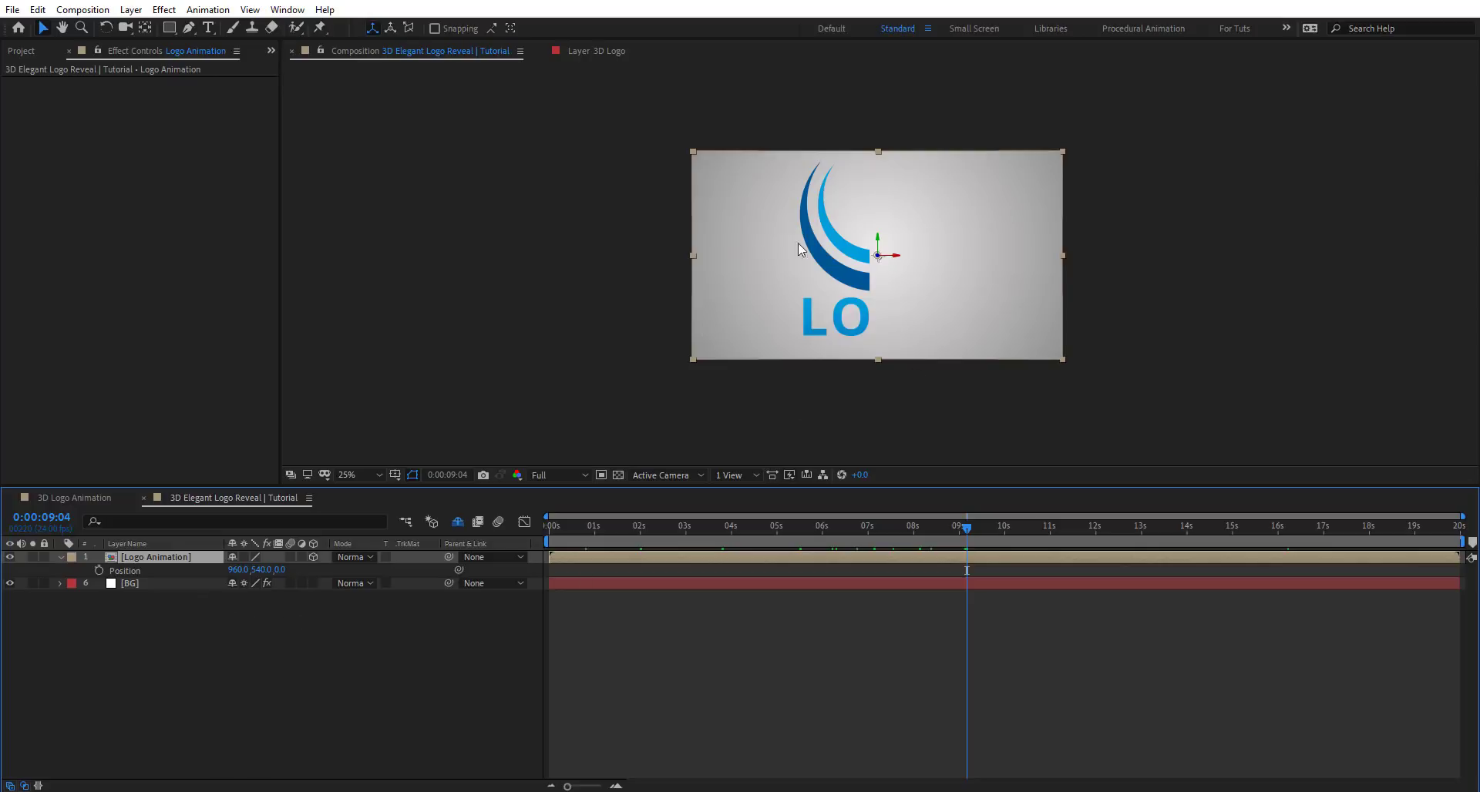
pyautogui.press('.')
pyautogui.press('.')
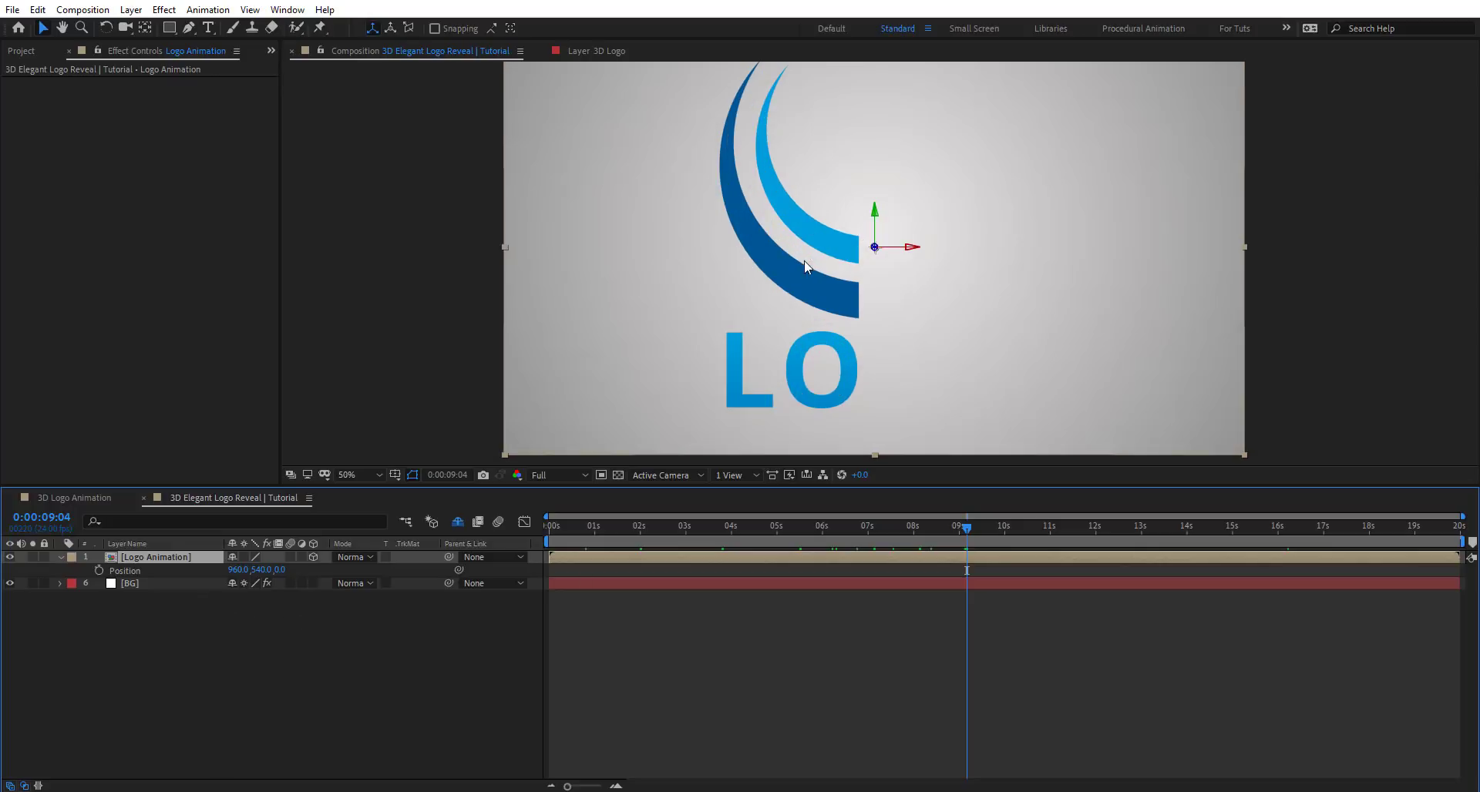
pyautogui.keyDown('alt'); pyautogui.click(99, 570); pyautogui.keyUp('alt')
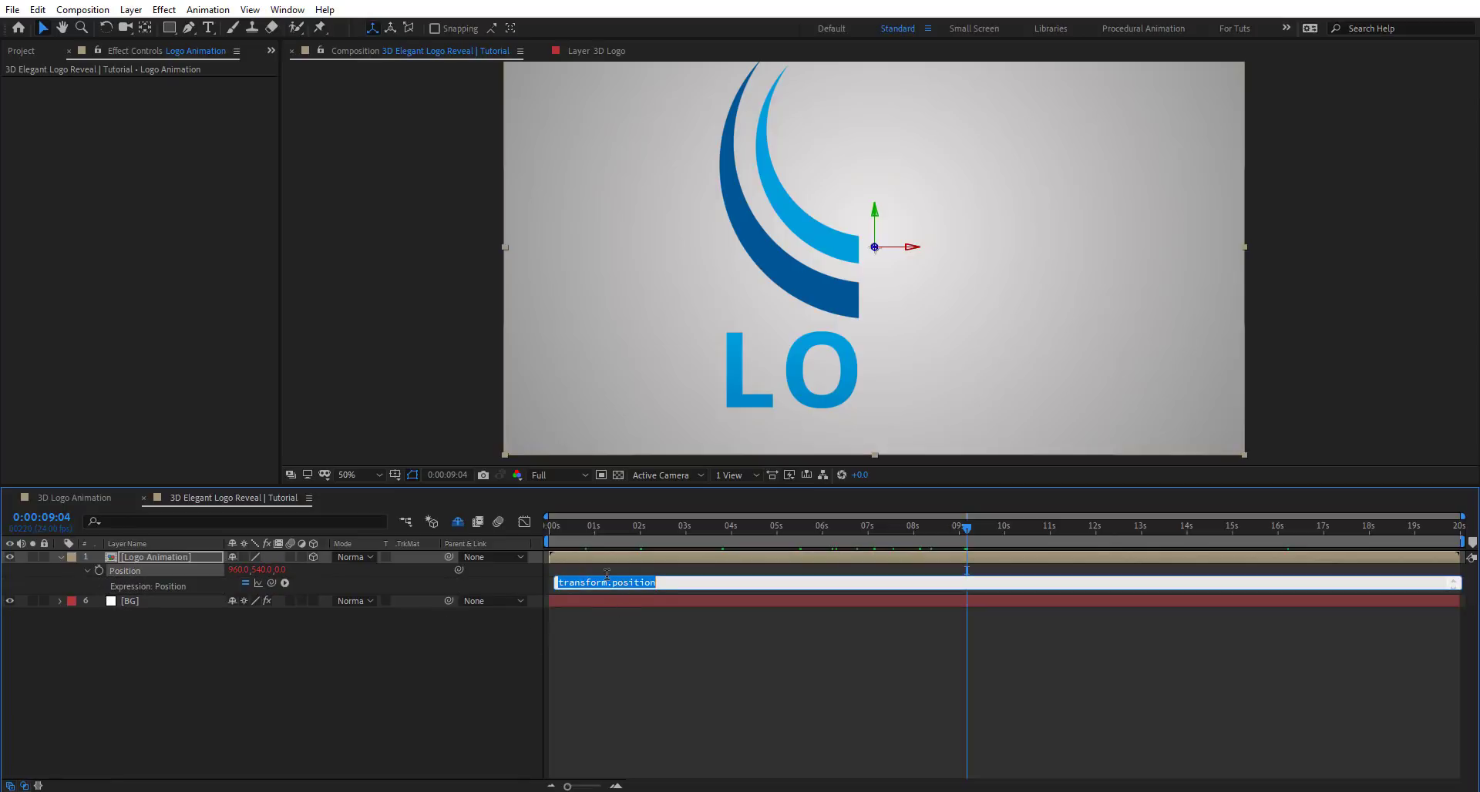
pyautogui.write('position')
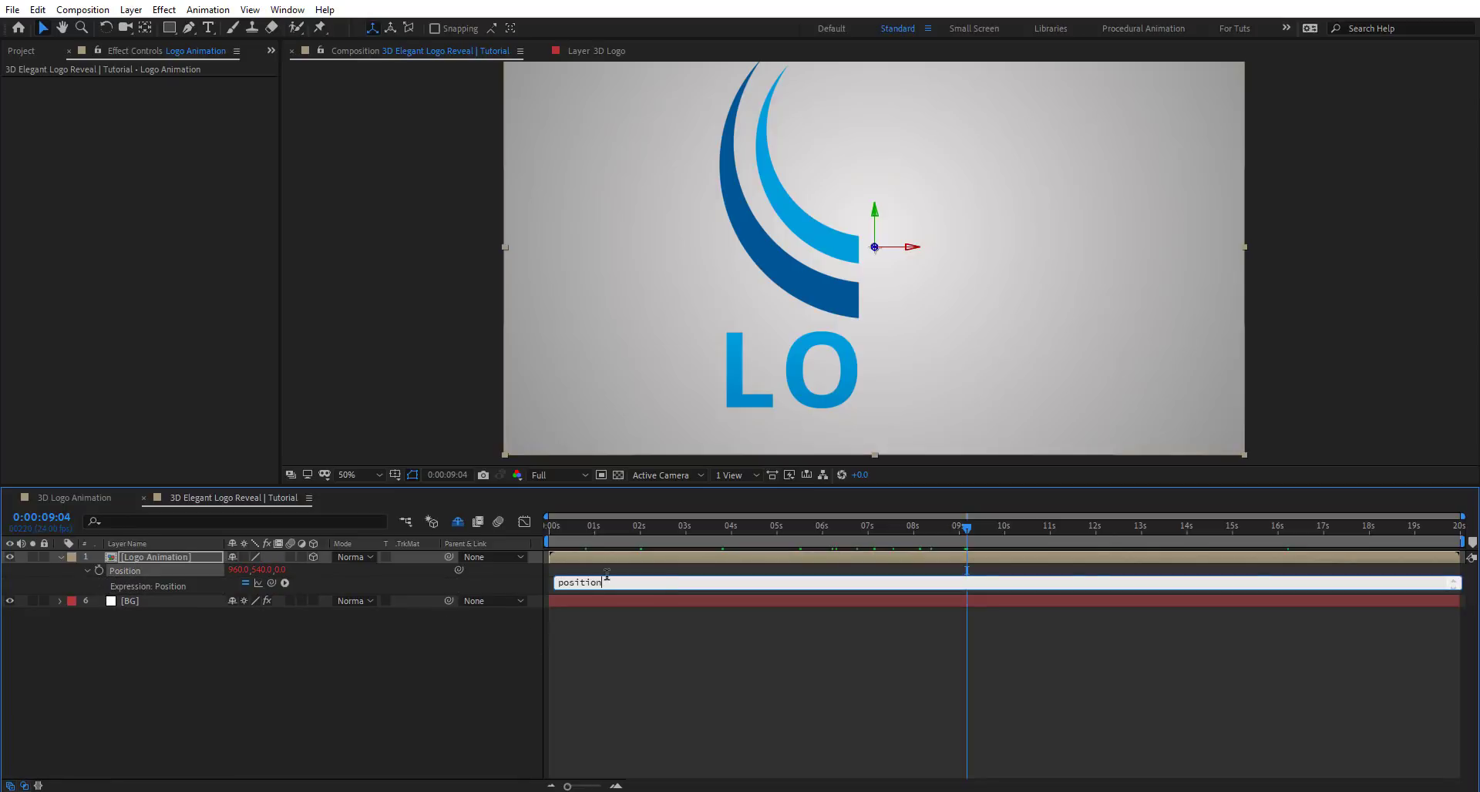
pyautogui.write('+[0')
pyautogui.moveTo(721, 590); pyautogui.dragTo(715, 661)
pyautogui.click(556, 583)
pyautogui.press('Return')
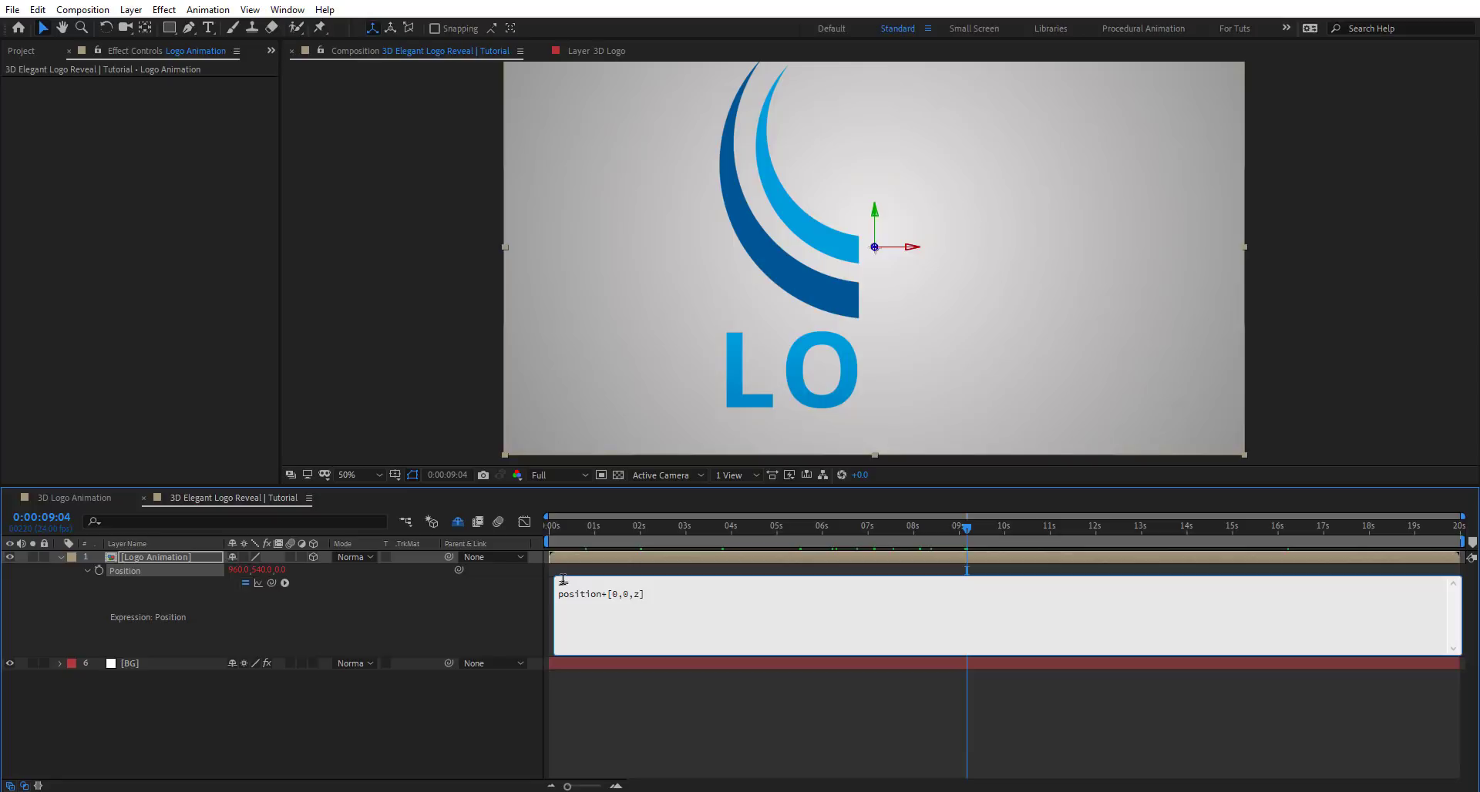
pyautogui.write('z=(index-1)')
pyautogui.click(392, 589)
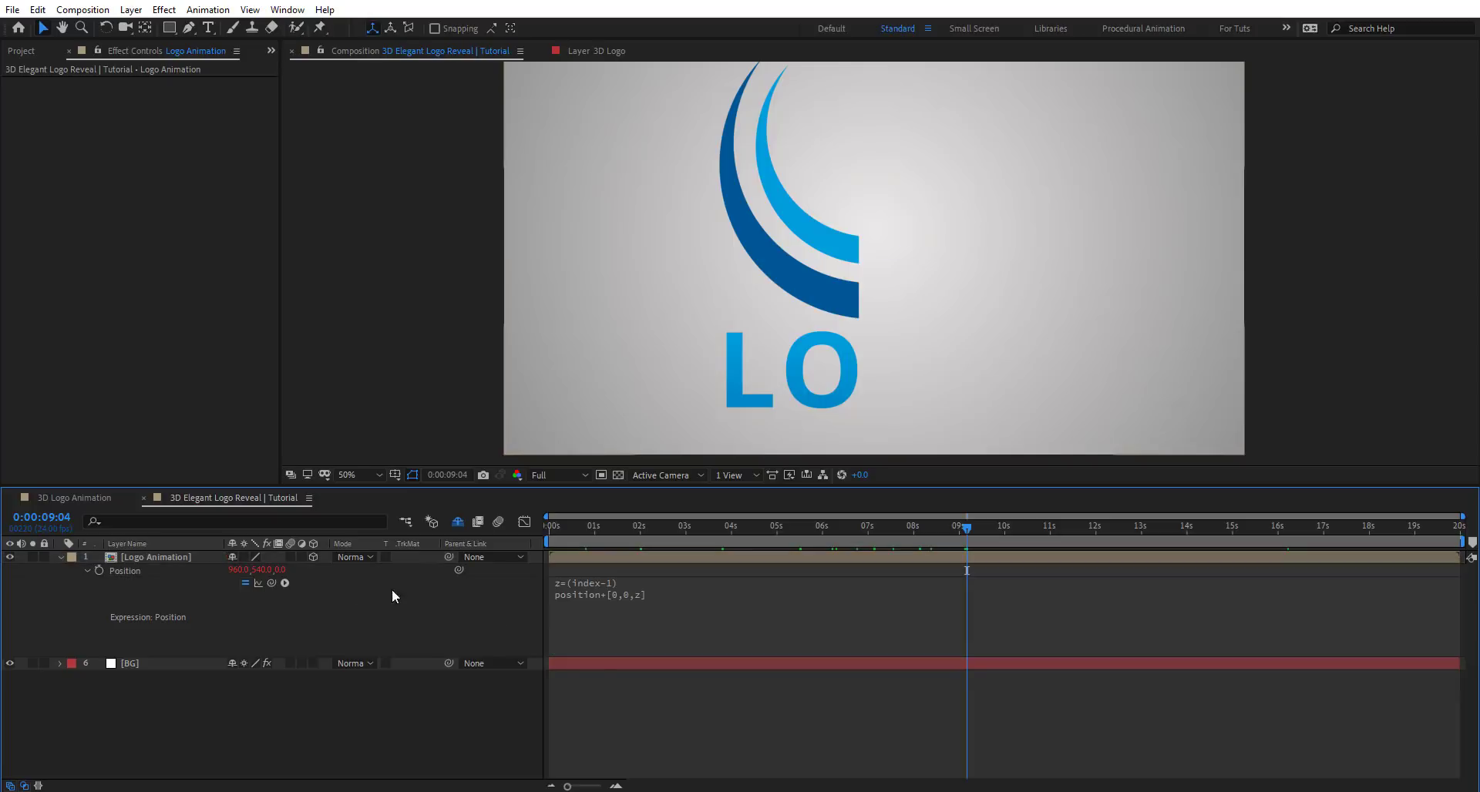
# Duplicate the Logo Animation layer to compare the Position values, and delete the duplicate.
pyautogui.click(183, 557)
pyautogui.hotkey('ctrl', 'd')
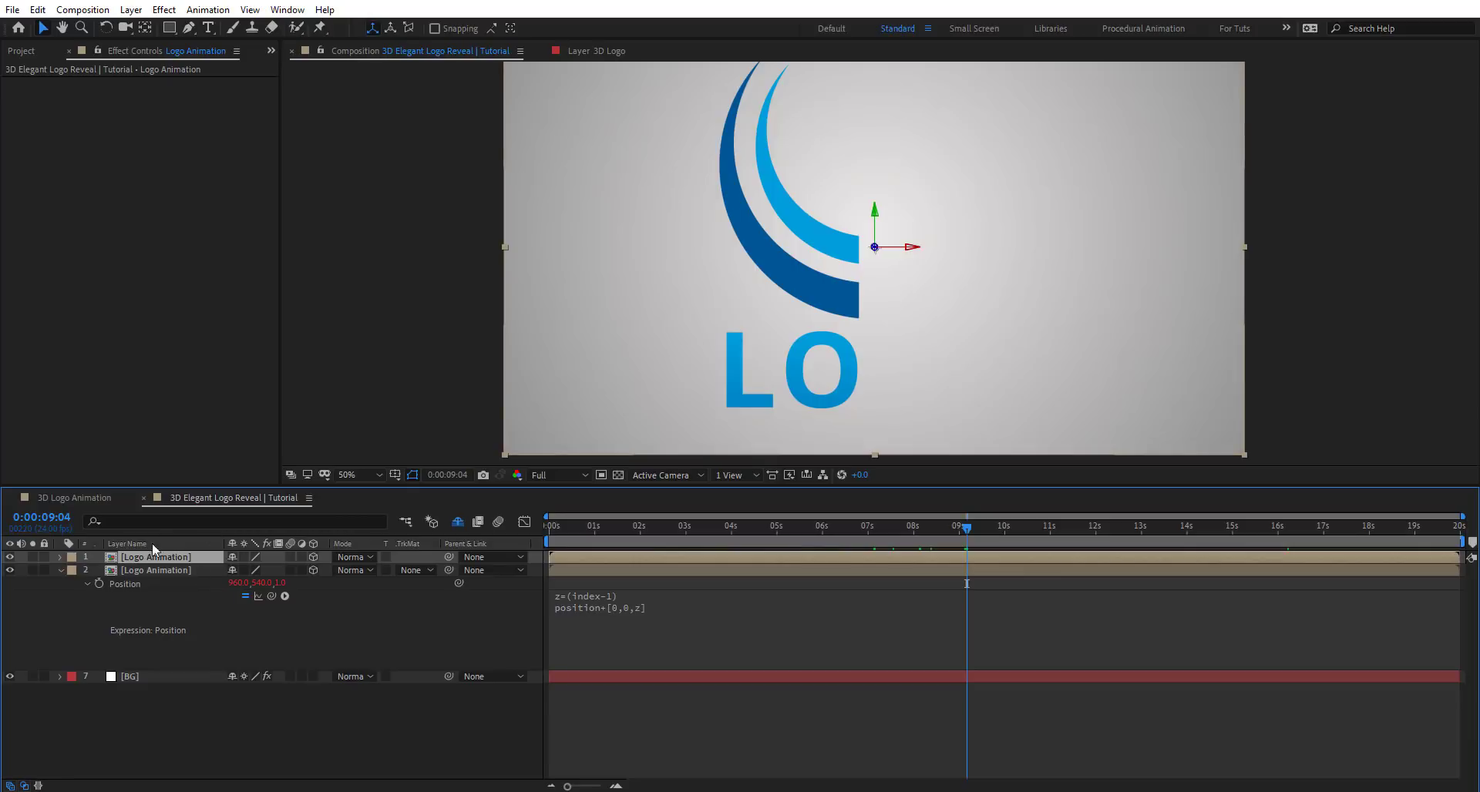
pyautogui.press('p')
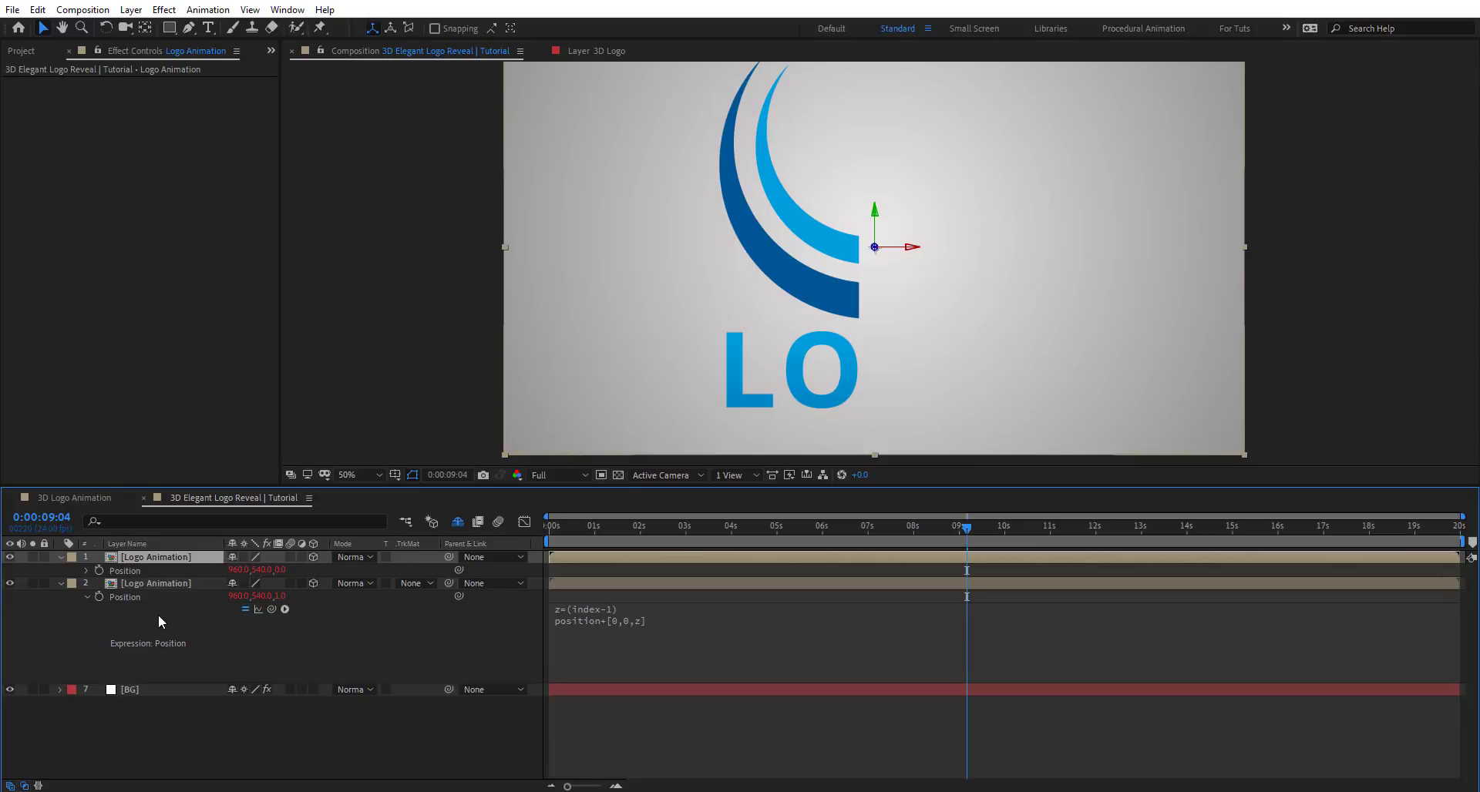
pyautogui.press('Delete')
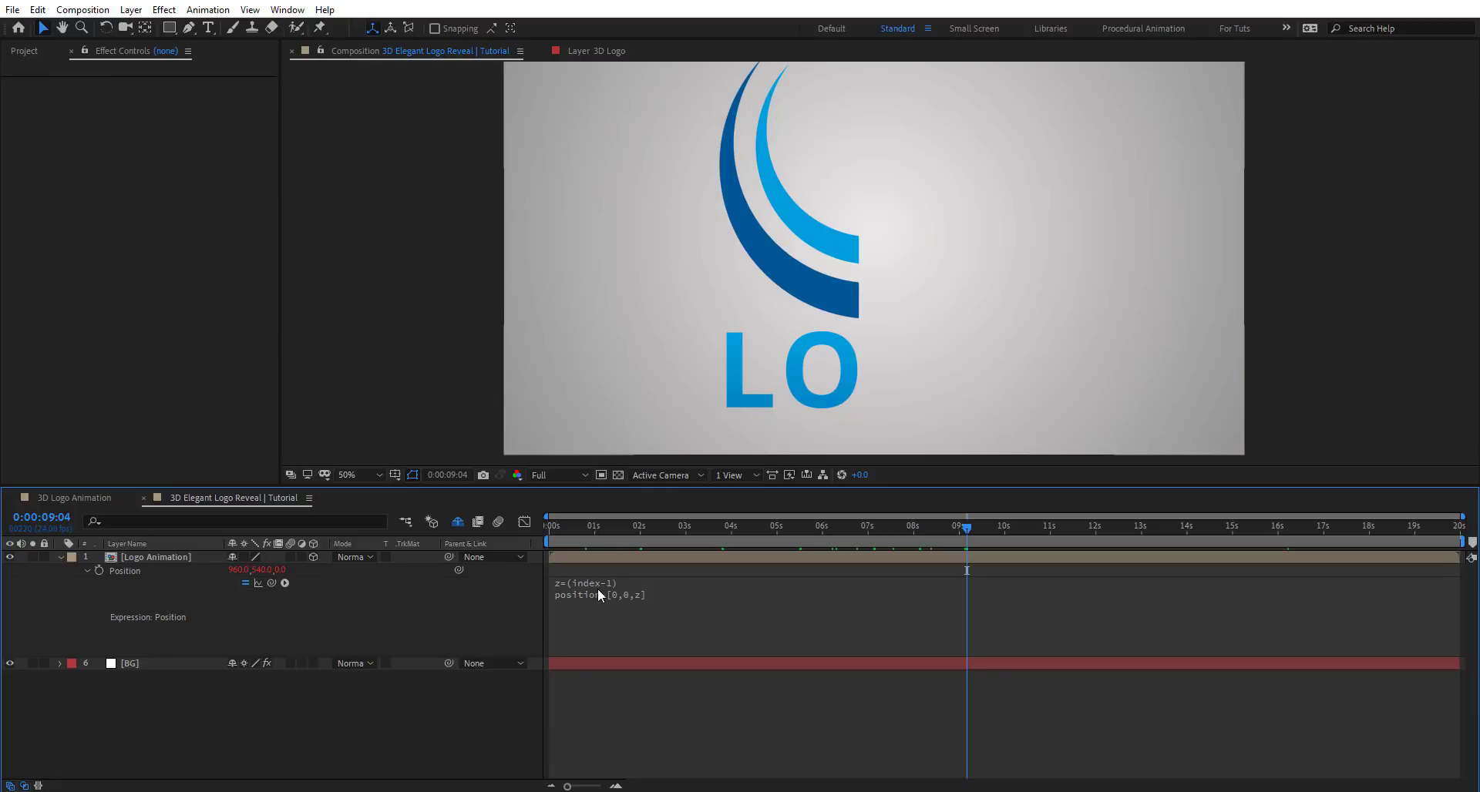
# Create a new null object and name it "Controller".
pyautogui.rightClick(343, 715)
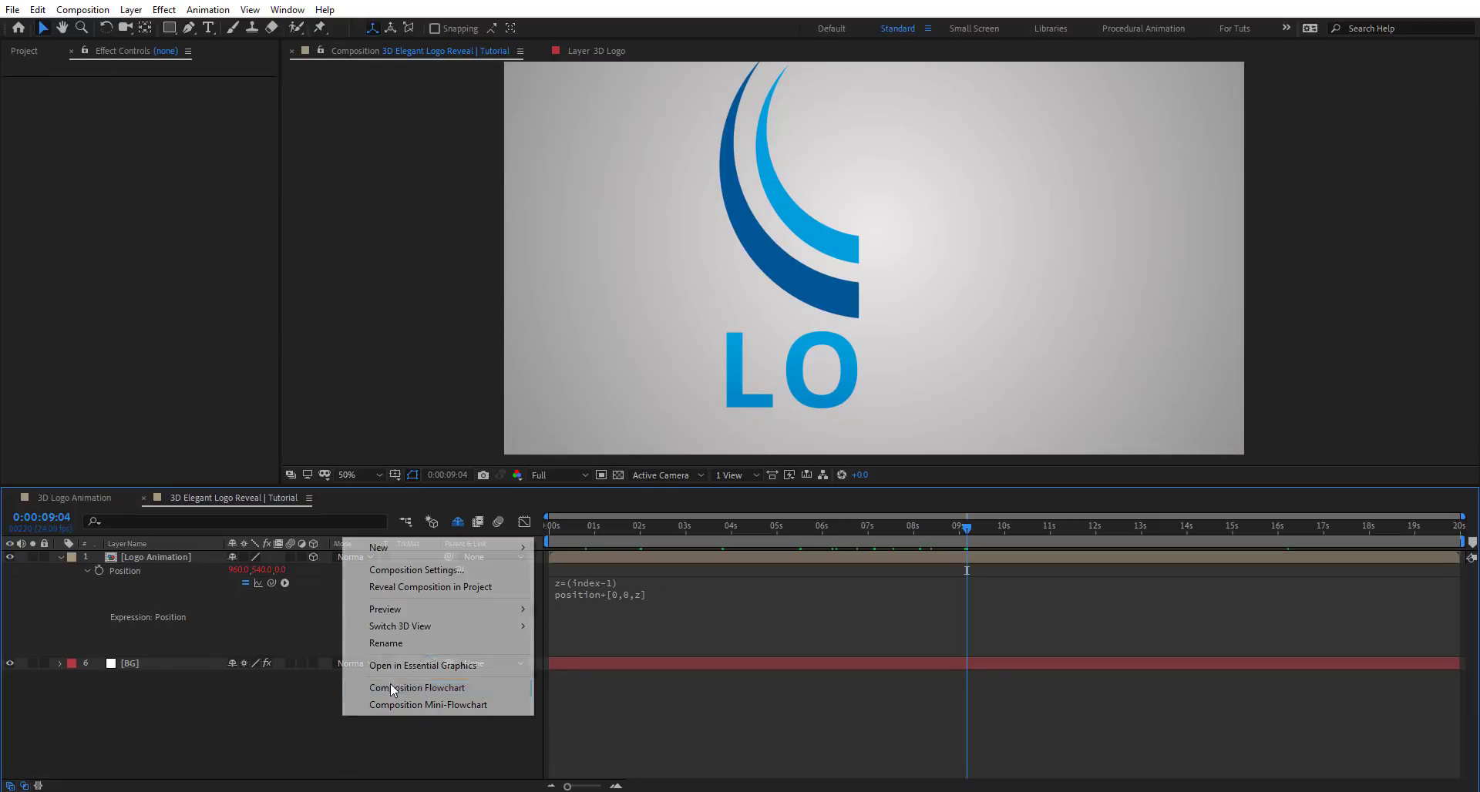
pyautogui.moveTo(456, 548)
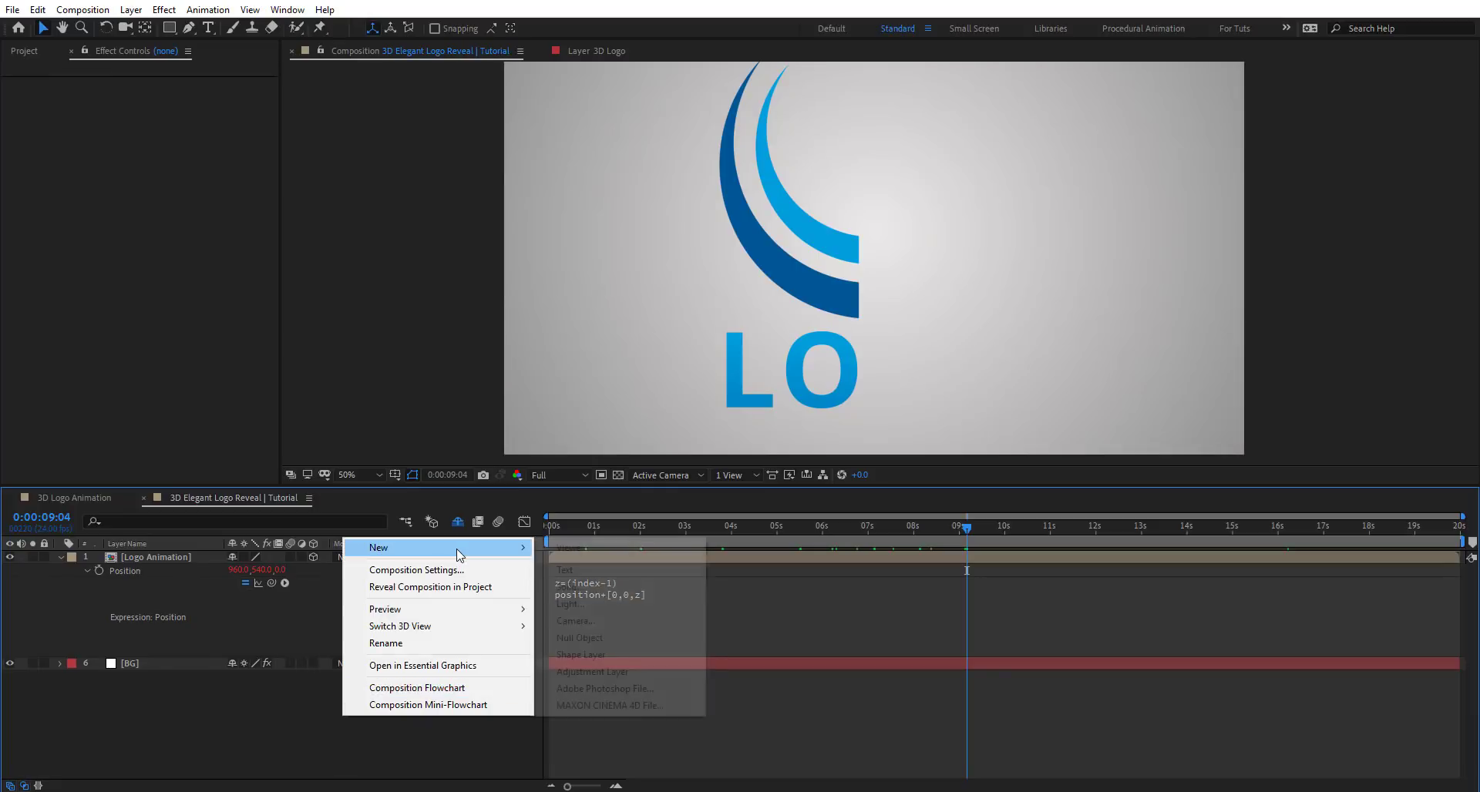
pyautogui.click(609, 639)
pyautogui.press('Return')
pyautogui.write('Controller')
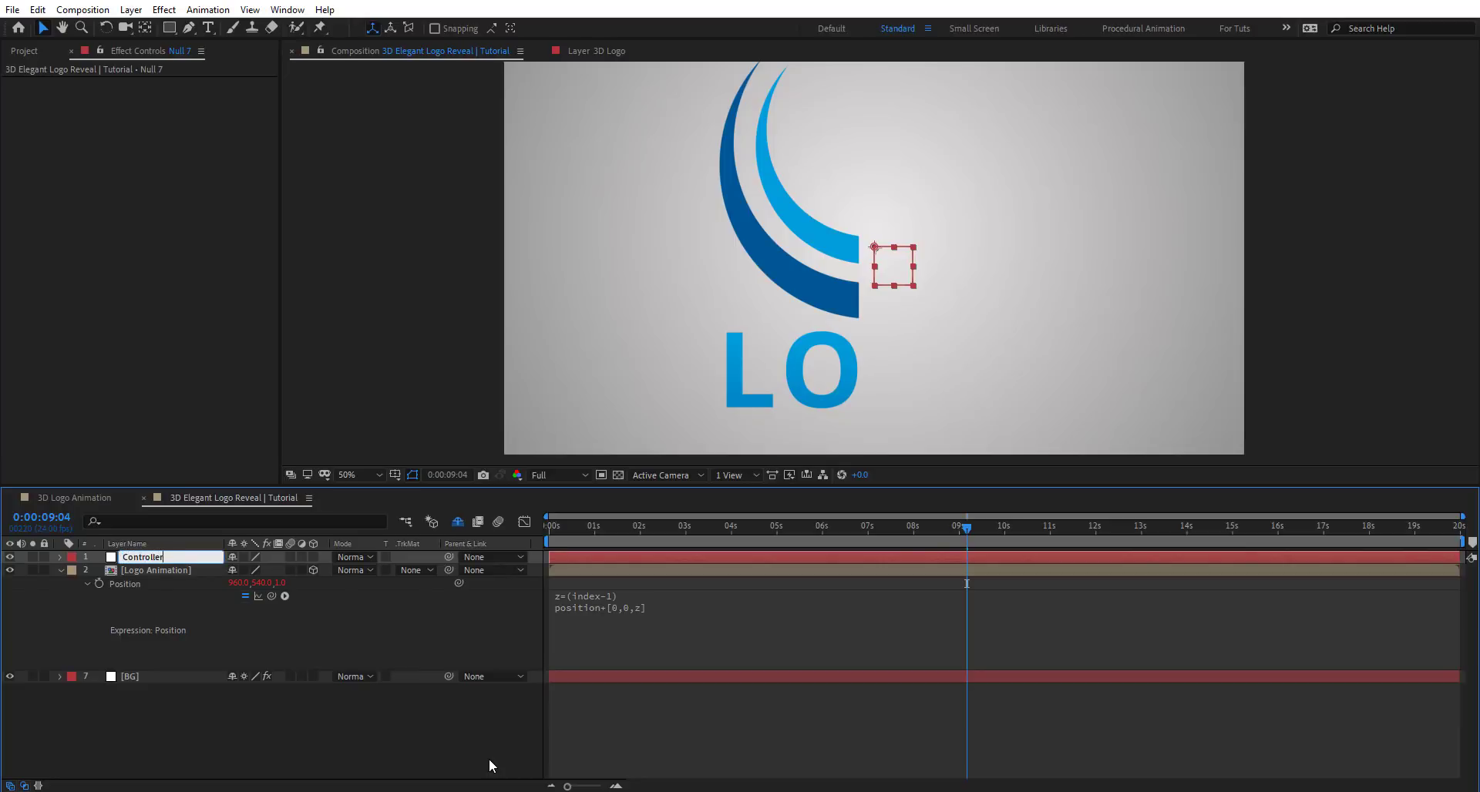
pyautogui.press('Return')
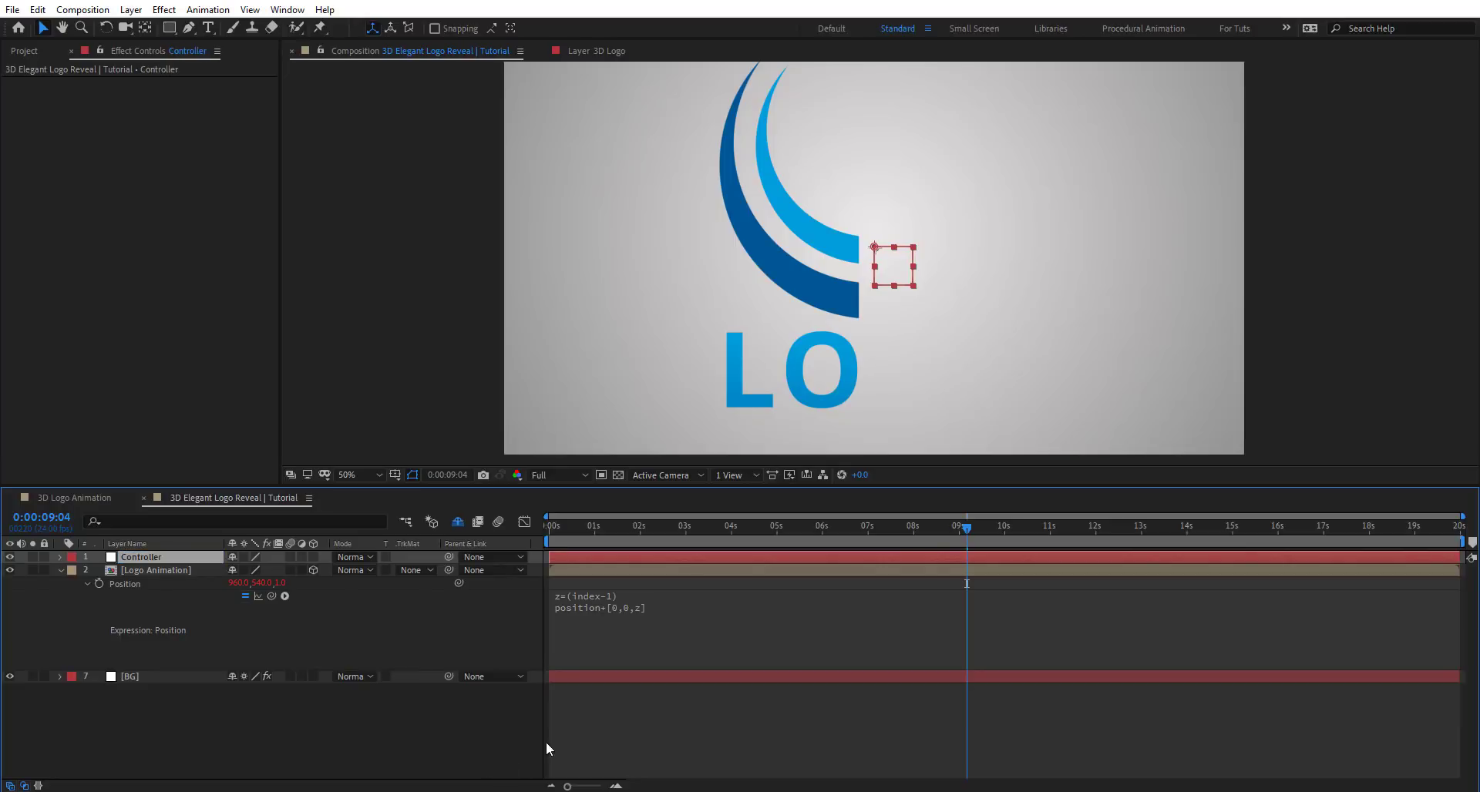
# Add a Slider Control effect to the Controller null and rename the effect "Extrude".
pyautogui.hotkey('ctrl', 'space')
pyautogui.write('slider')
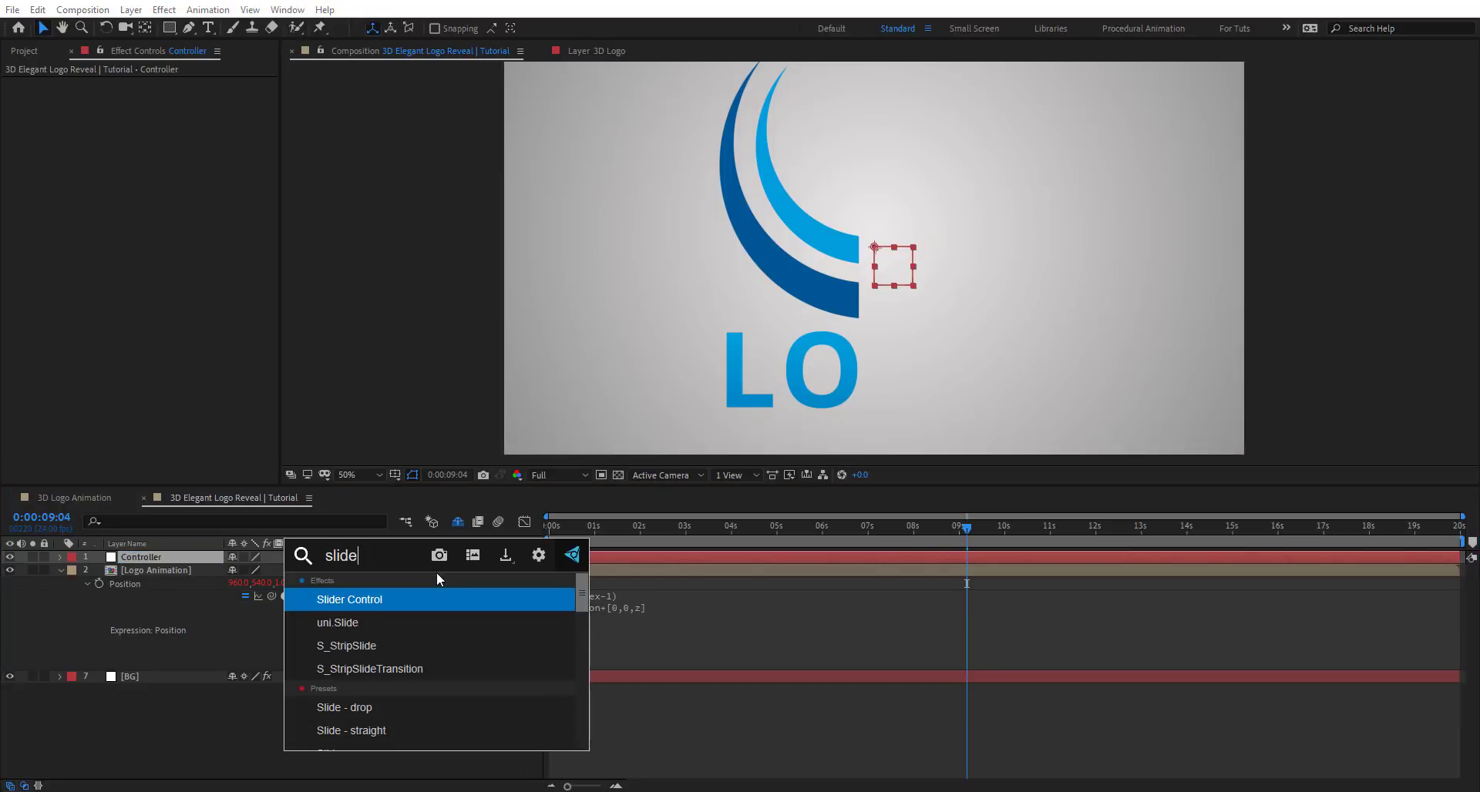
pyautogui.press('Return')
pyautogui.press('Return')
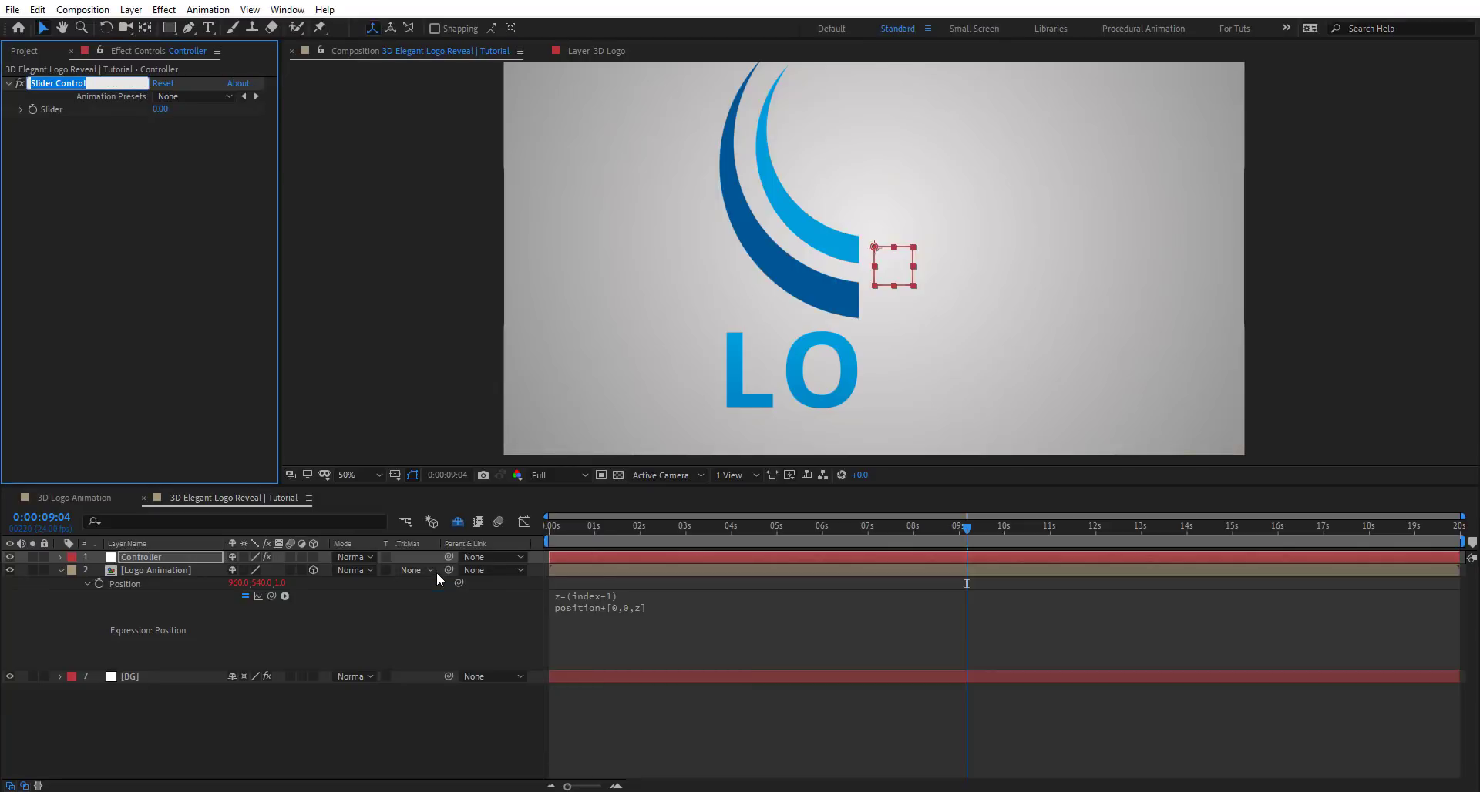
pyautogui.write('Extrude')
pyautogui.press('Return')
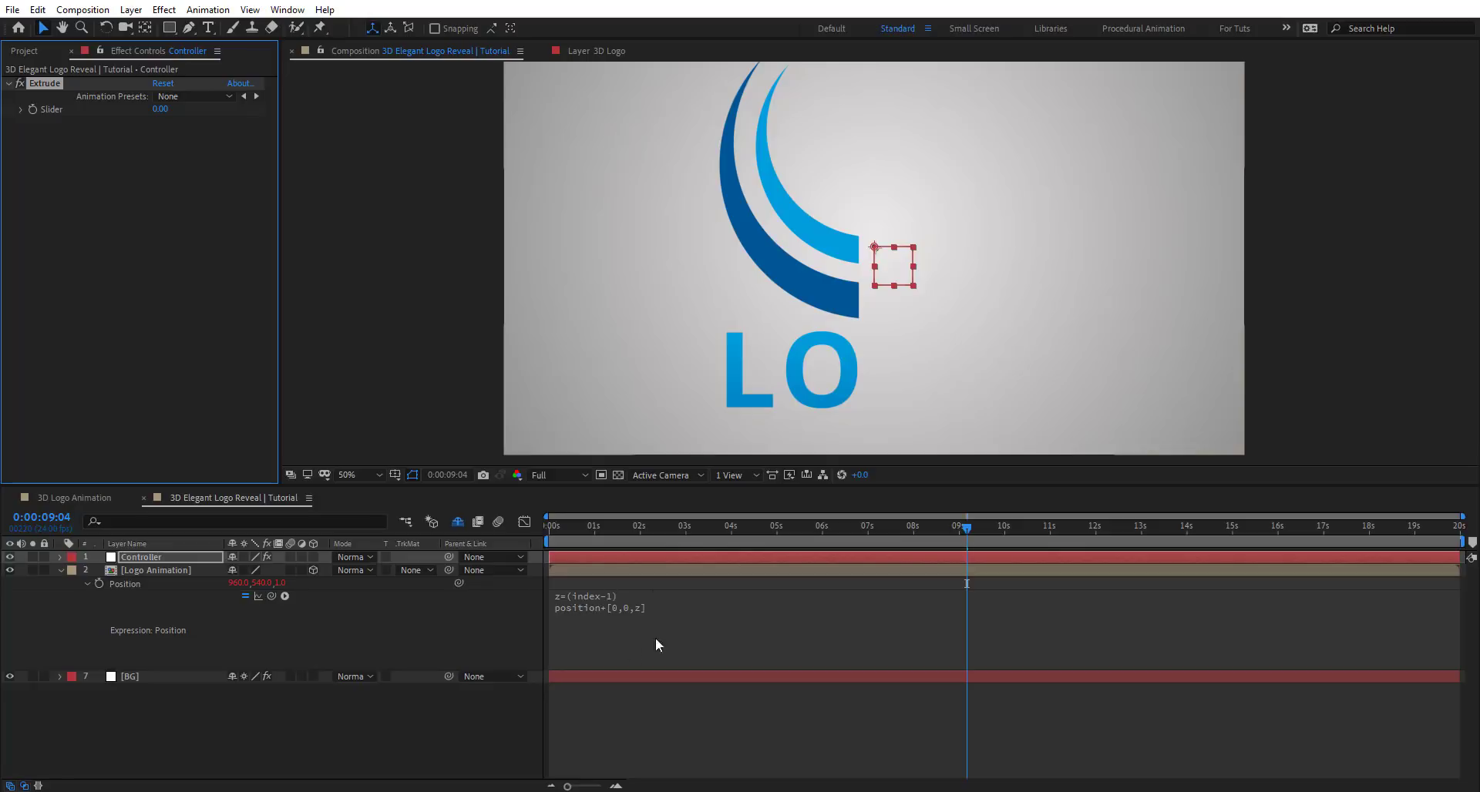
# Multiply the z line of Logo Animation's Position expression by the Controller's Extrude slider.
pyautogui.click(625, 605)
pyautogui.click(642, 596)
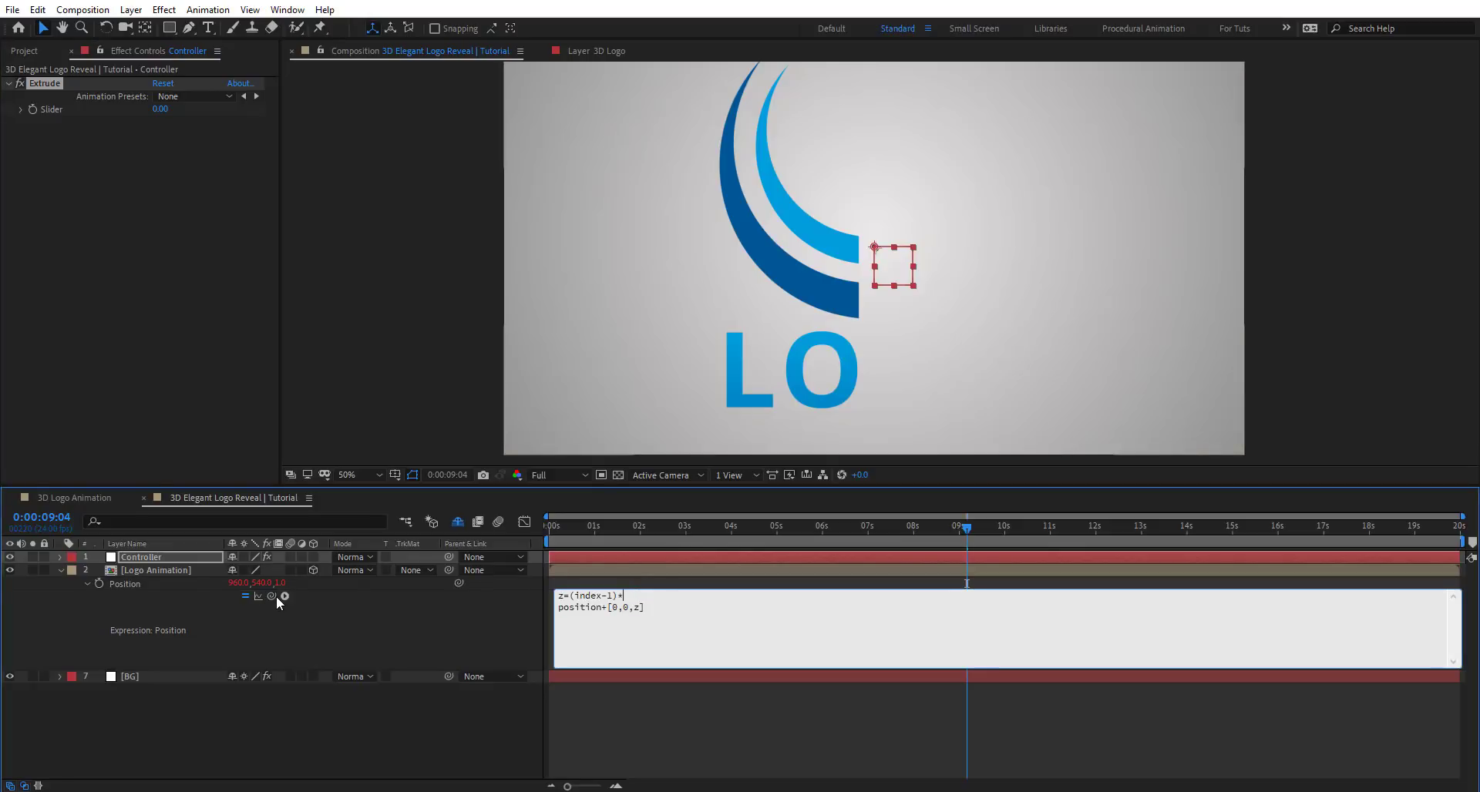
pyautogui.moveTo(271, 596); pyautogui.dragTo(56, 112)
pyautogui.click(441, 627)
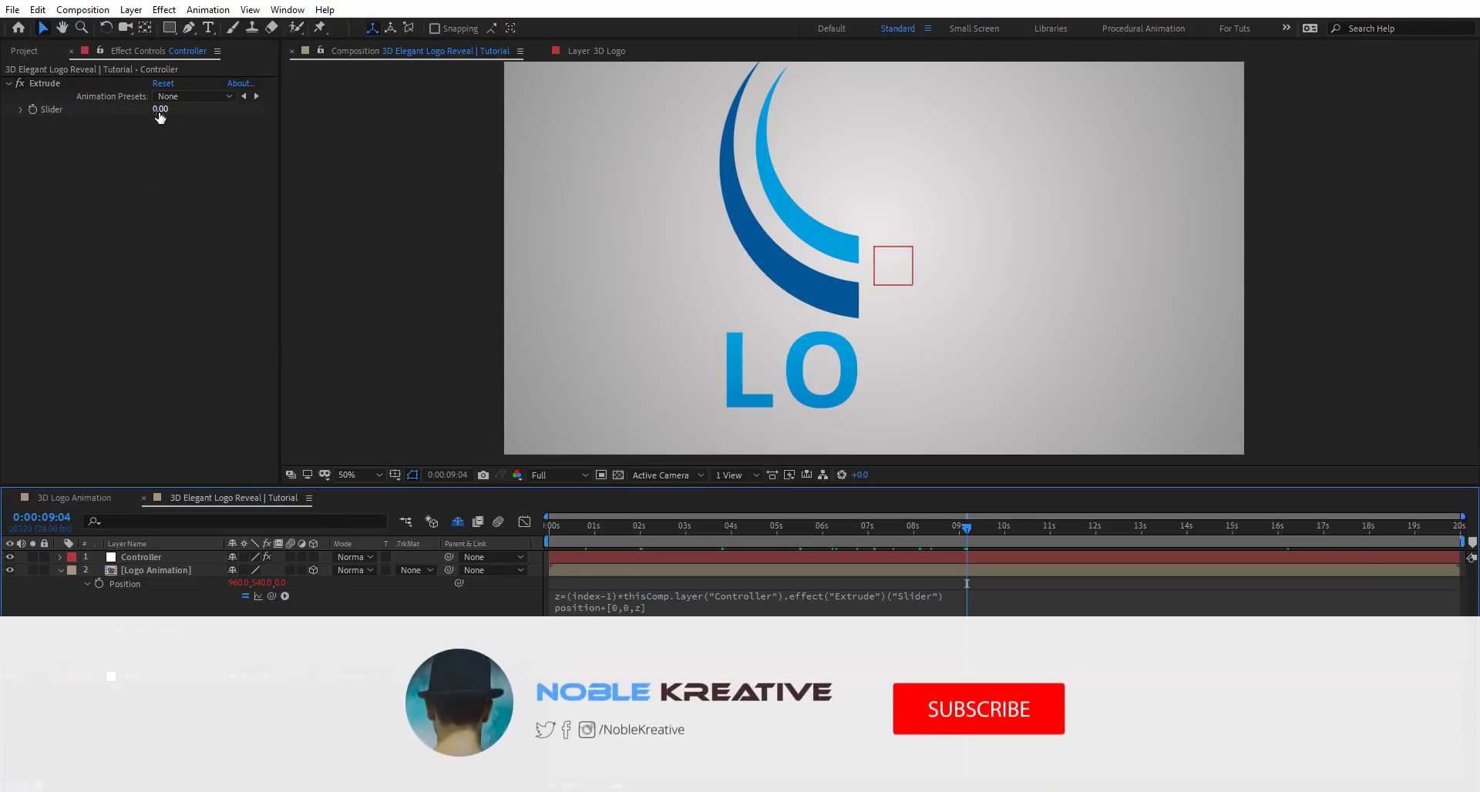
# Try the Controller's Extrude slider at 1 and 2, and set it to 0.5.
pyautogui.click(160, 110)
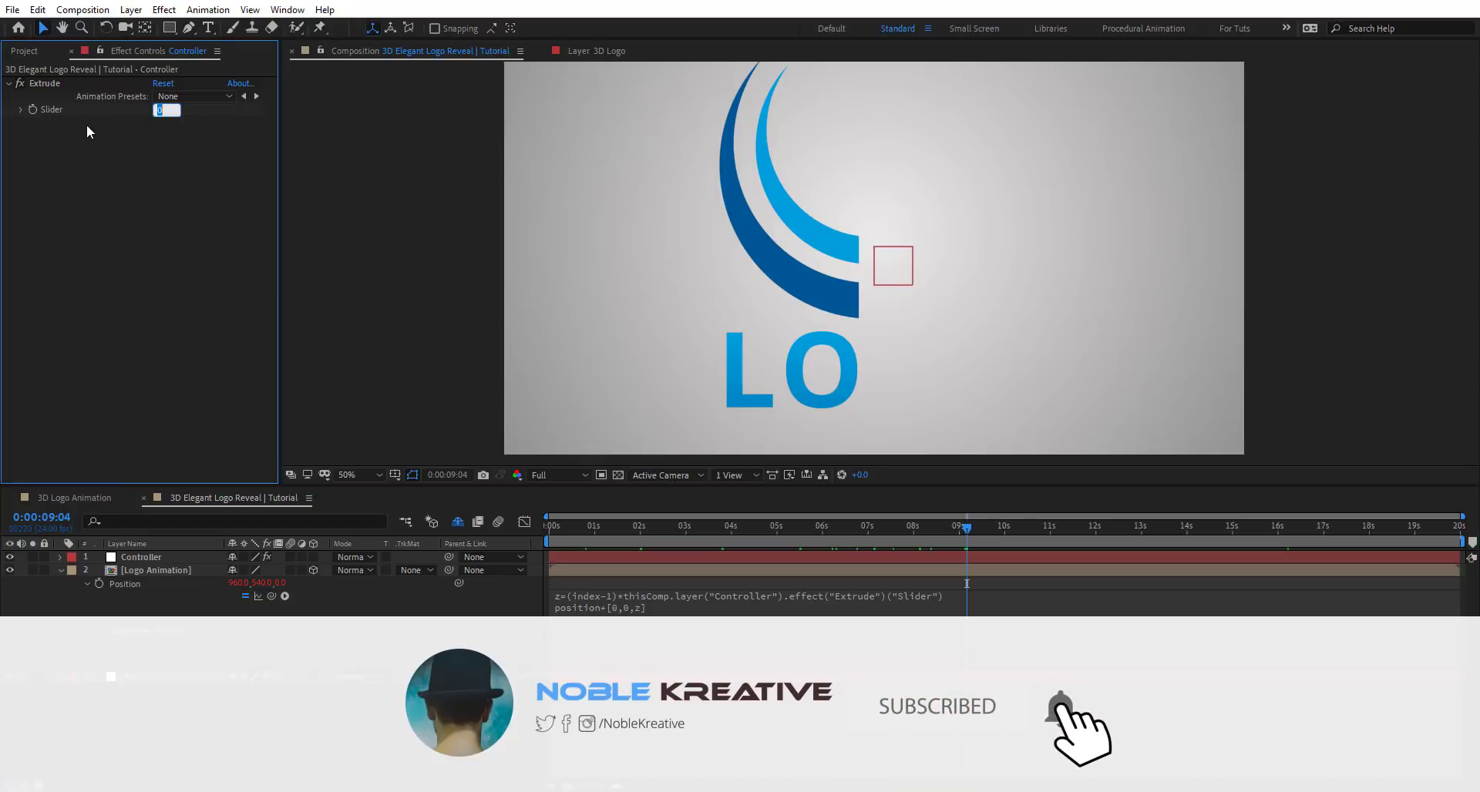
pyautogui.write('1')
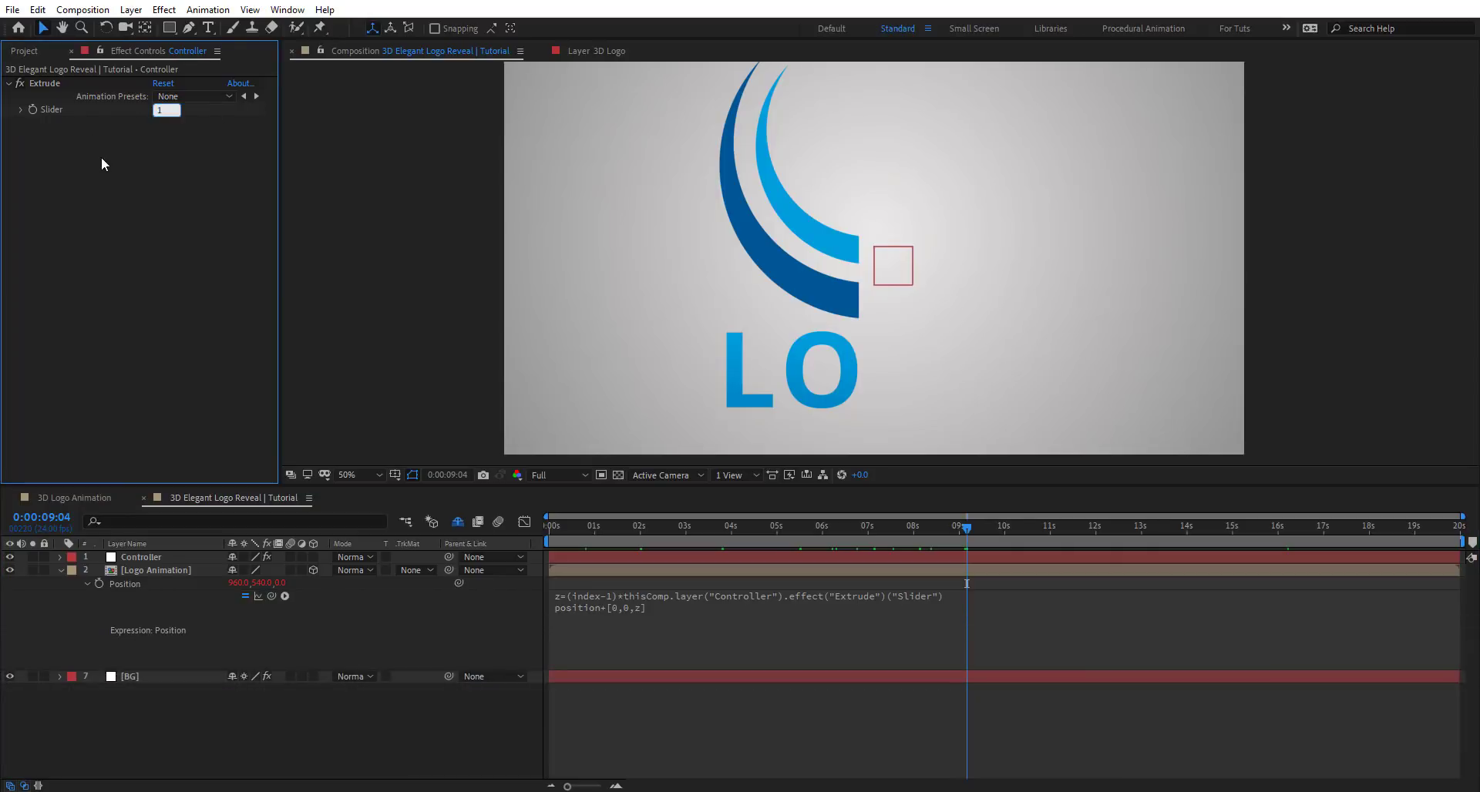
pyautogui.press('Return')
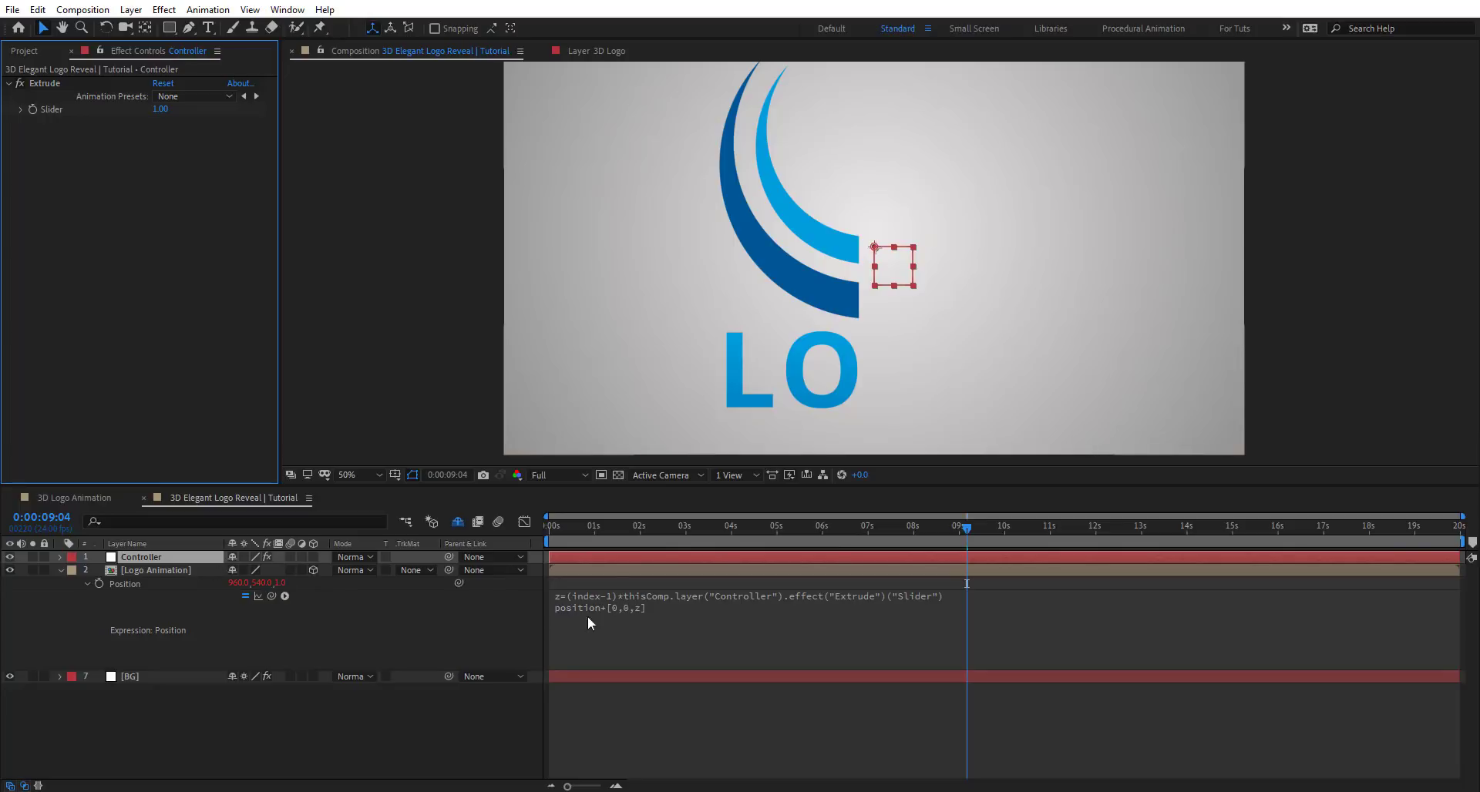
pyautogui.click(164, 109)
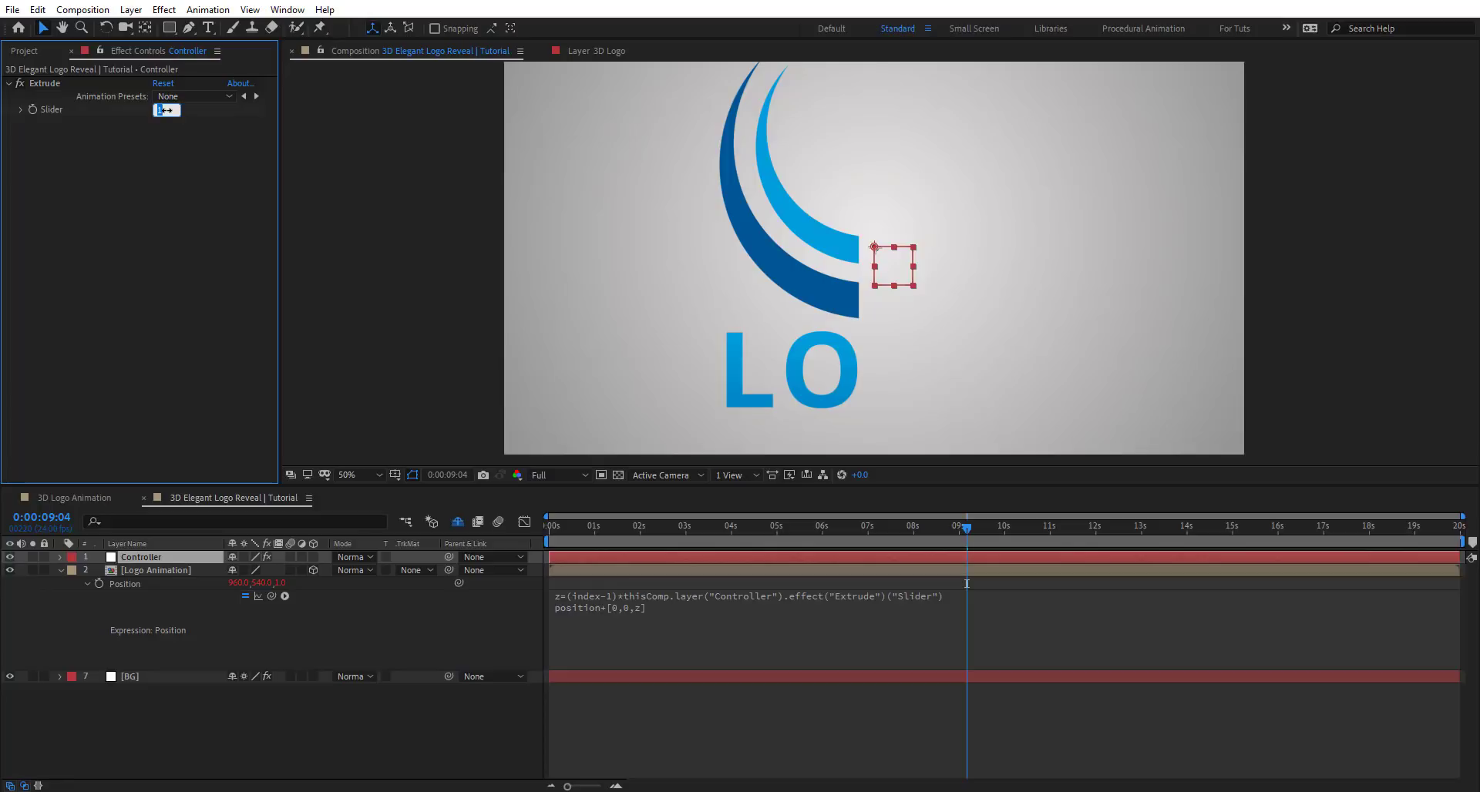
pyautogui.write('2.09')
pyautogui.press('Return')
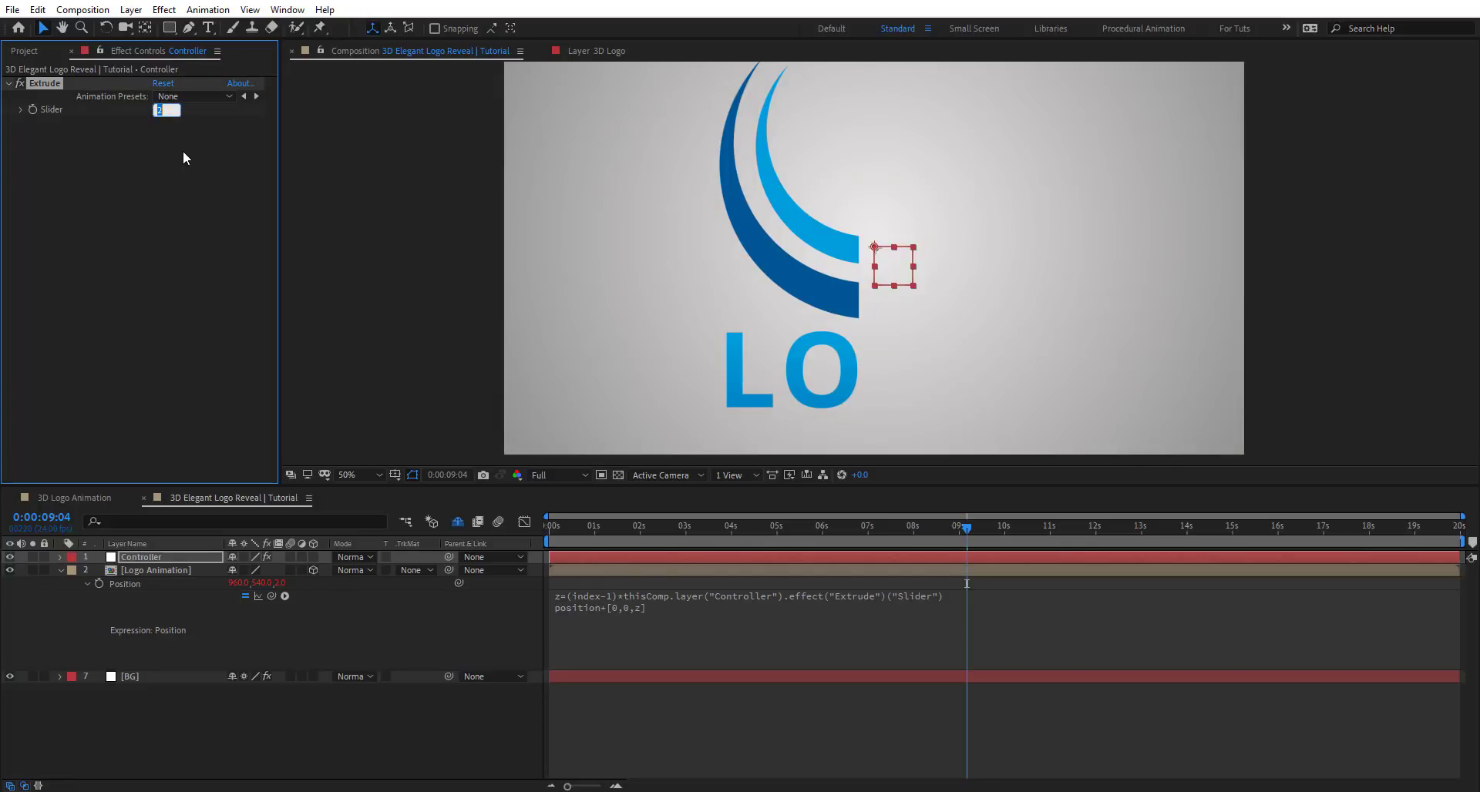
pyautogui.write('0.5')
# Duplicate the Logo Animation layer repeatedly to build a stack of nearly 20 layers beneath the Controller.
pyautogui.click(155, 570)
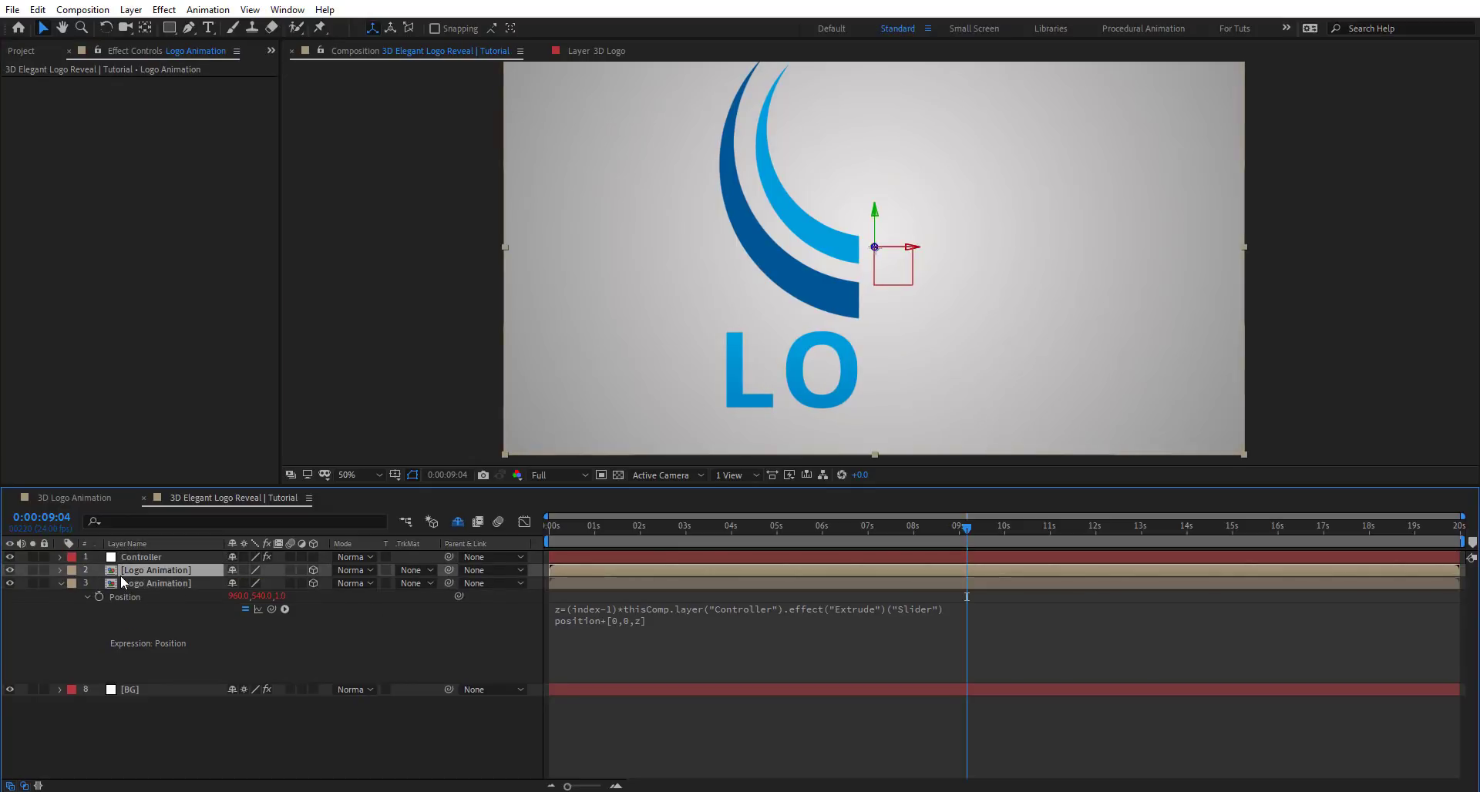
pyautogui.hotkey('ctrl', 'd')
pyautogui.hotkey('ctrl', 'd')
pyautogui.hotkey('ctrl', 'd')
pyautogui.hotkey('ctrl', 'd')
pyautogui.hotkey('ctrl', 'd')
pyautogui.hotkey('ctrl', 'd')
pyautogui.hotkey('ctrl', 'd')
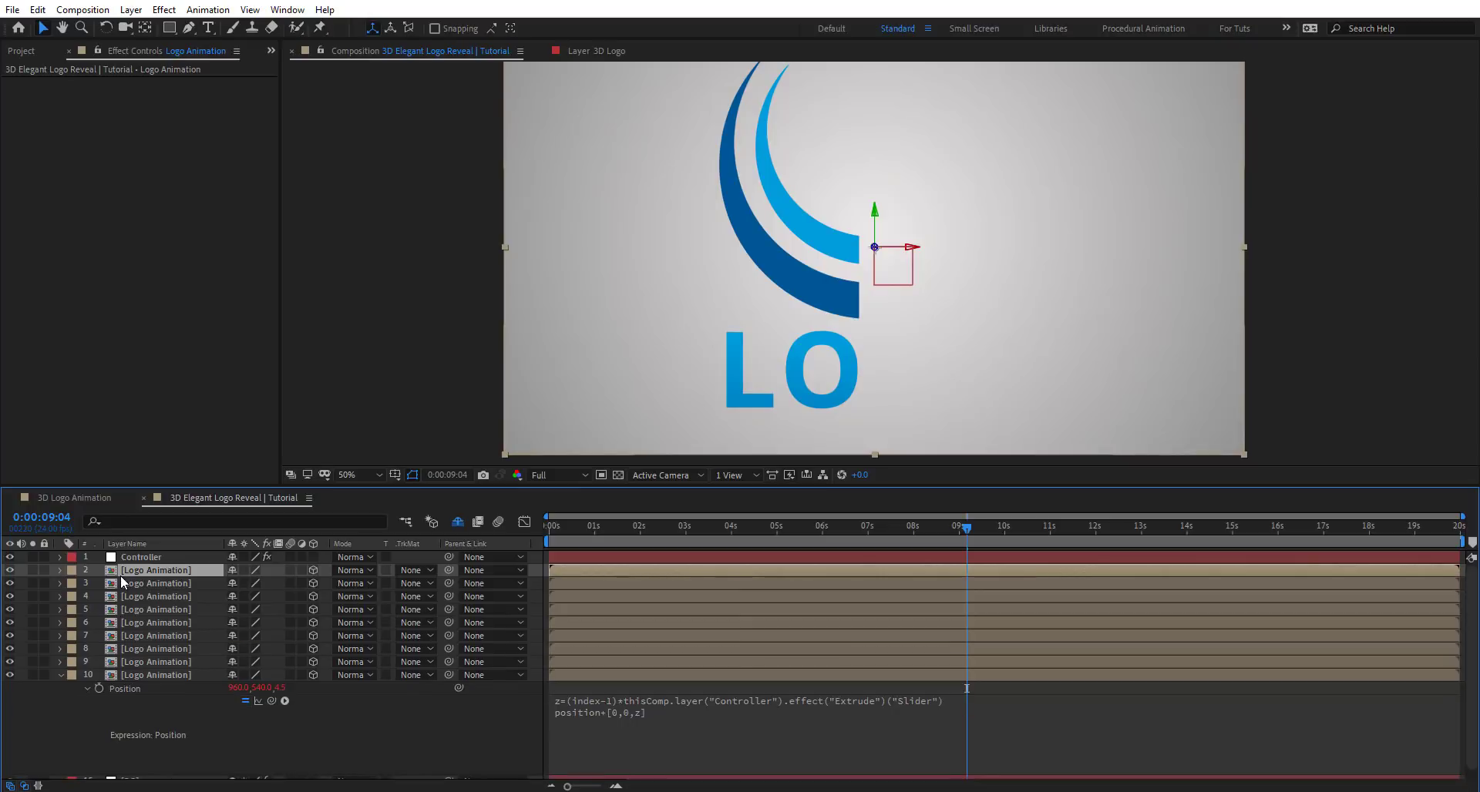
pyautogui.hotkey('ctrl', 'd')
pyautogui.hotkey('ctrl', 'd')
pyautogui.hotkey('ctrl', 'd')
pyautogui.hotkey('ctrl', 'd')
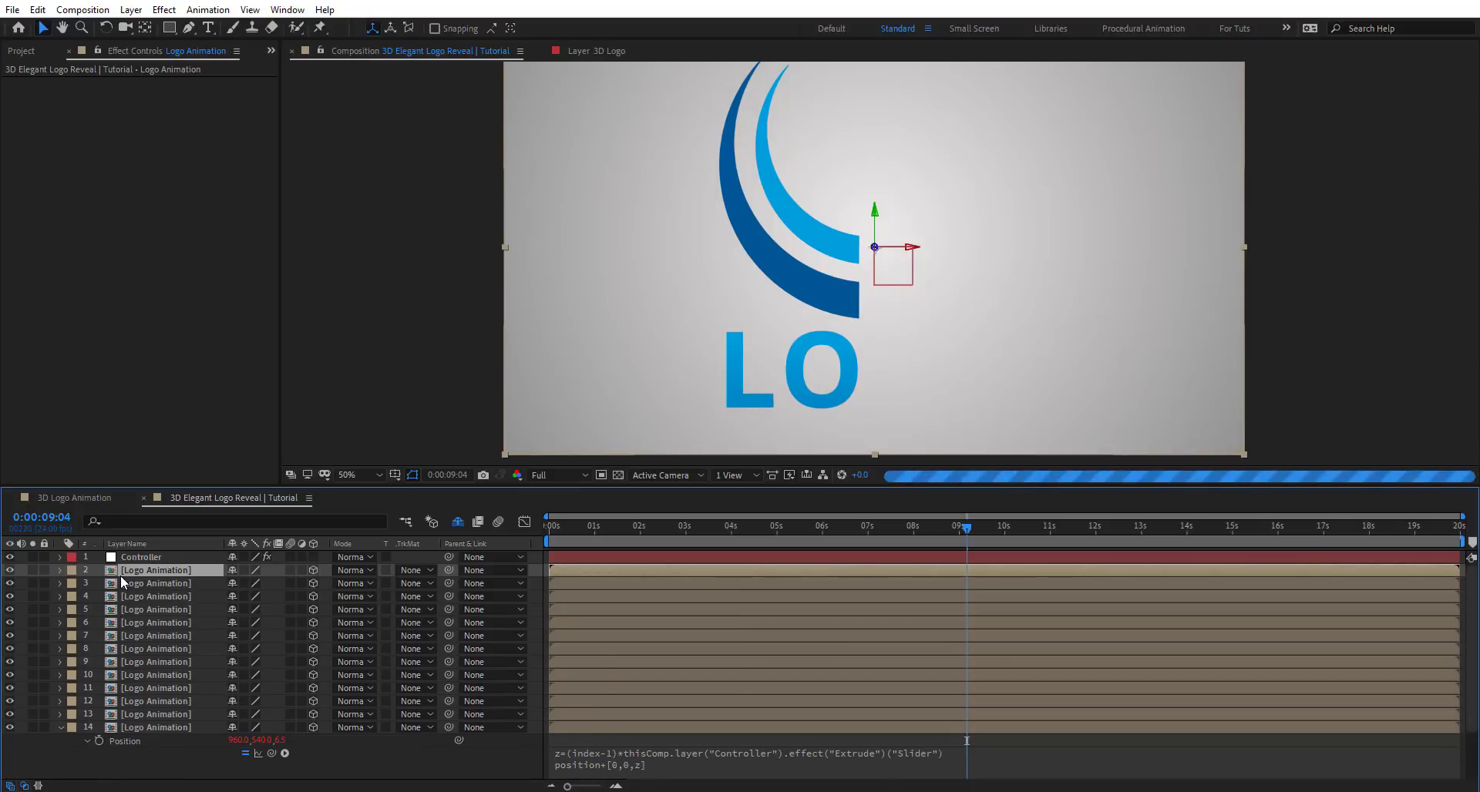
pyautogui.hotkey('ctrl', 'd')
pyautogui.hotkey('ctrl', 'd')
pyautogui.hotkey('ctrl', 'd')
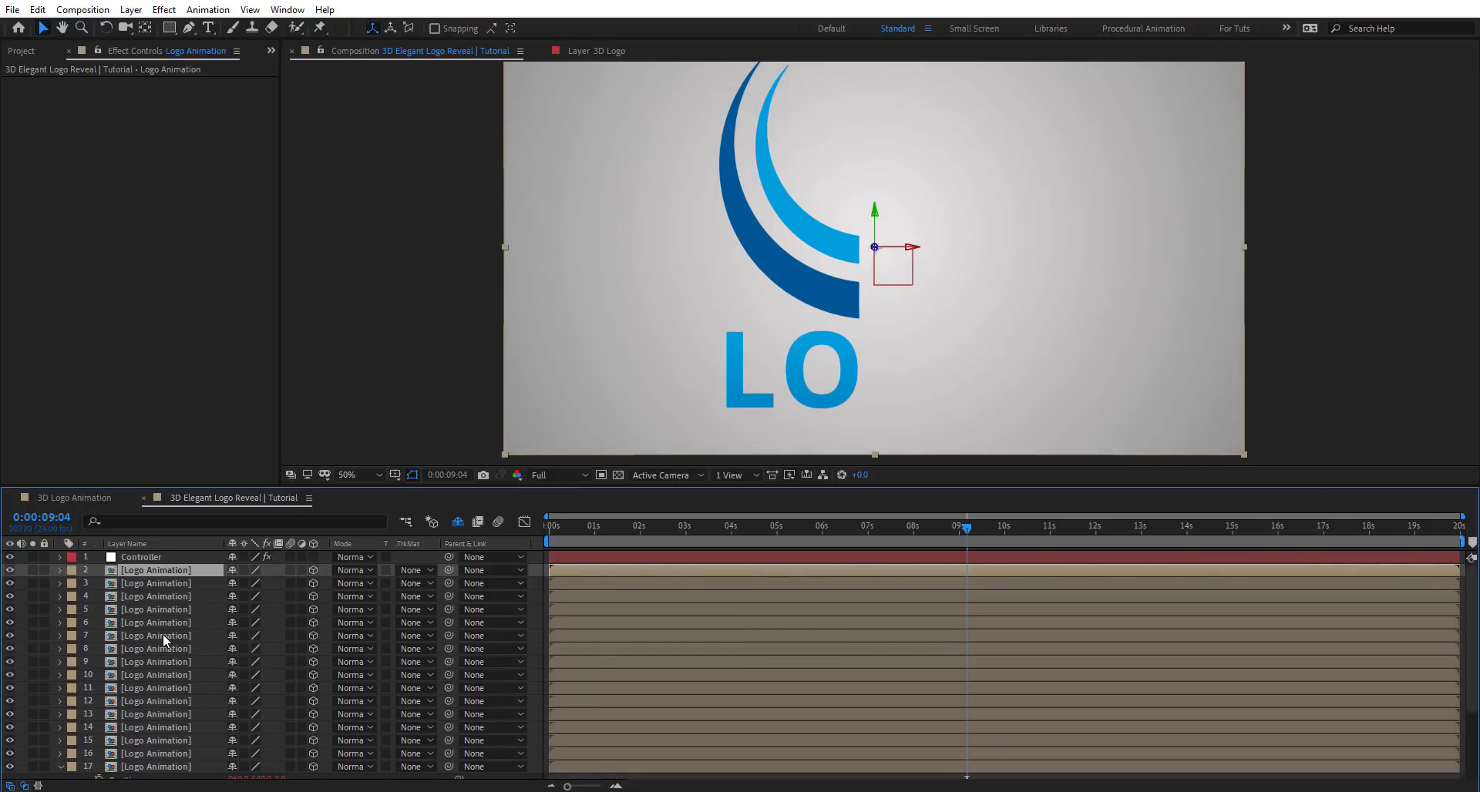
pyautogui.hotkey('ctrl', 'd')
pyautogui.hotkey('ctrl', 'd')
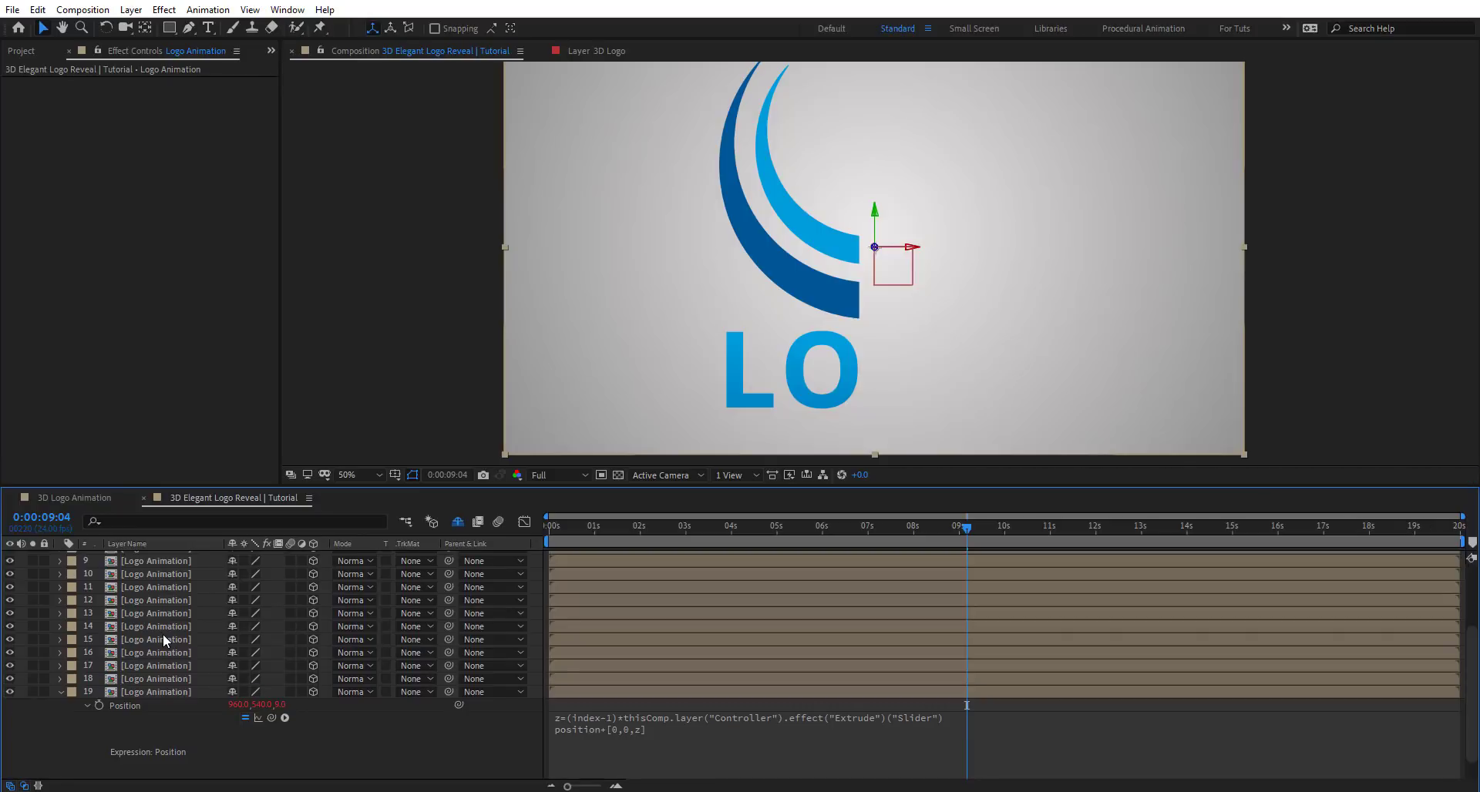
pyautogui.hotkey('ctrl', 'd')
pyautogui.click(165, 704)
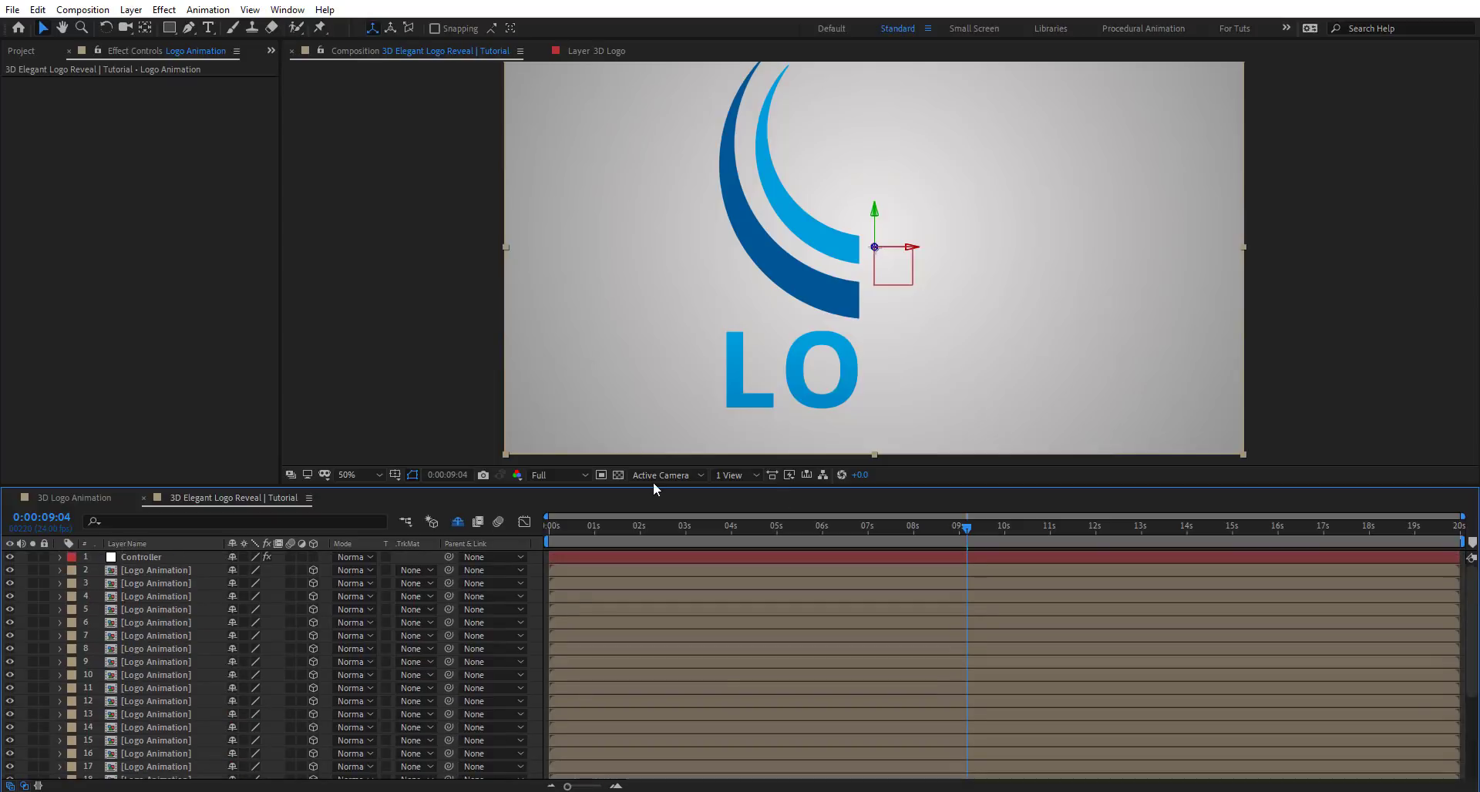
# Inspect the extruded logo from an angle in Custom View 1, and solo the uppermost Logo Animation layer.
pyautogui.click(663, 476)
pyautogui.click(669, 689)
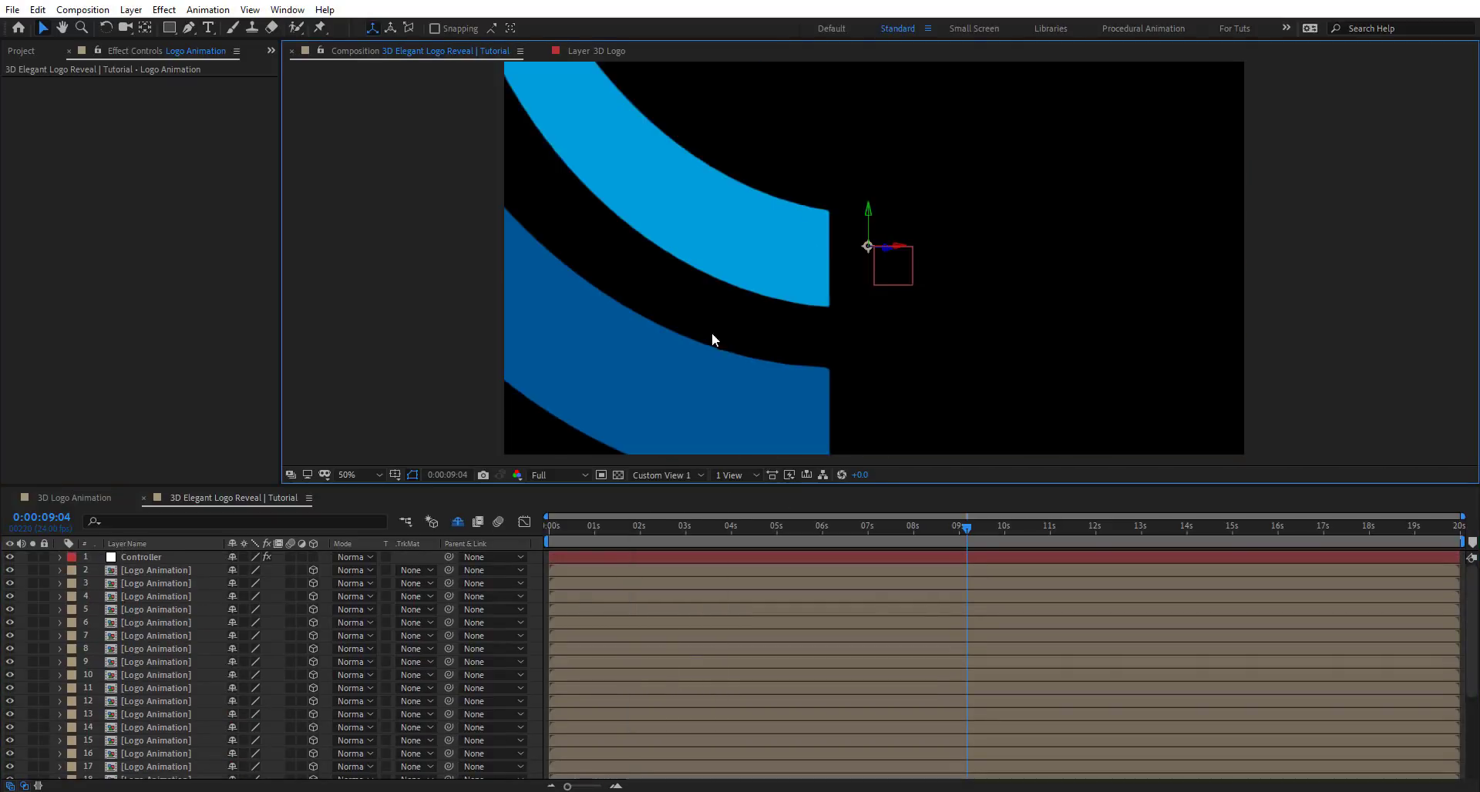
pyautogui.press('c')
pyautogui.moveTo(710, 215); pyautogui.dragTo(719, 270)
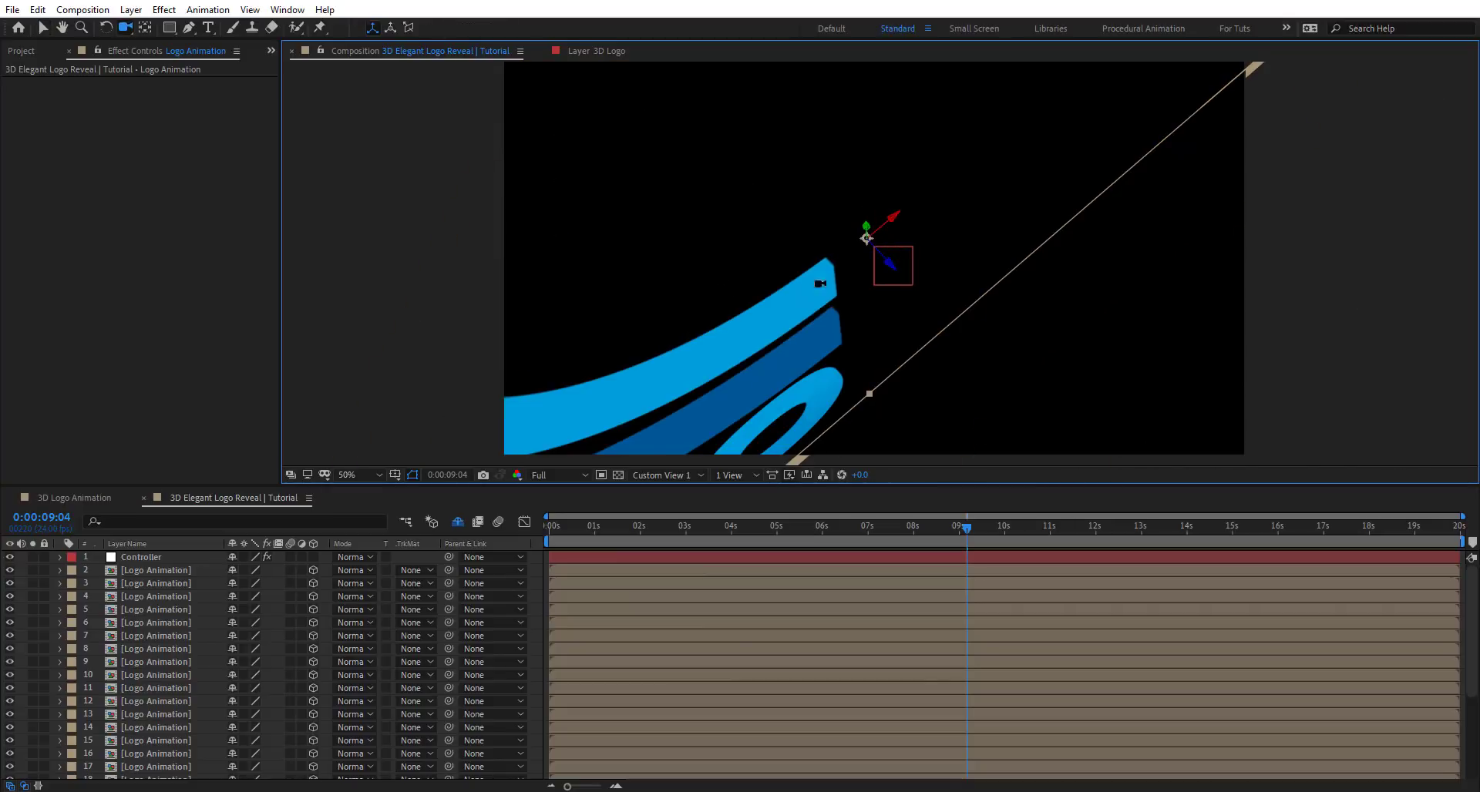
pyautogui.click(34, 567)
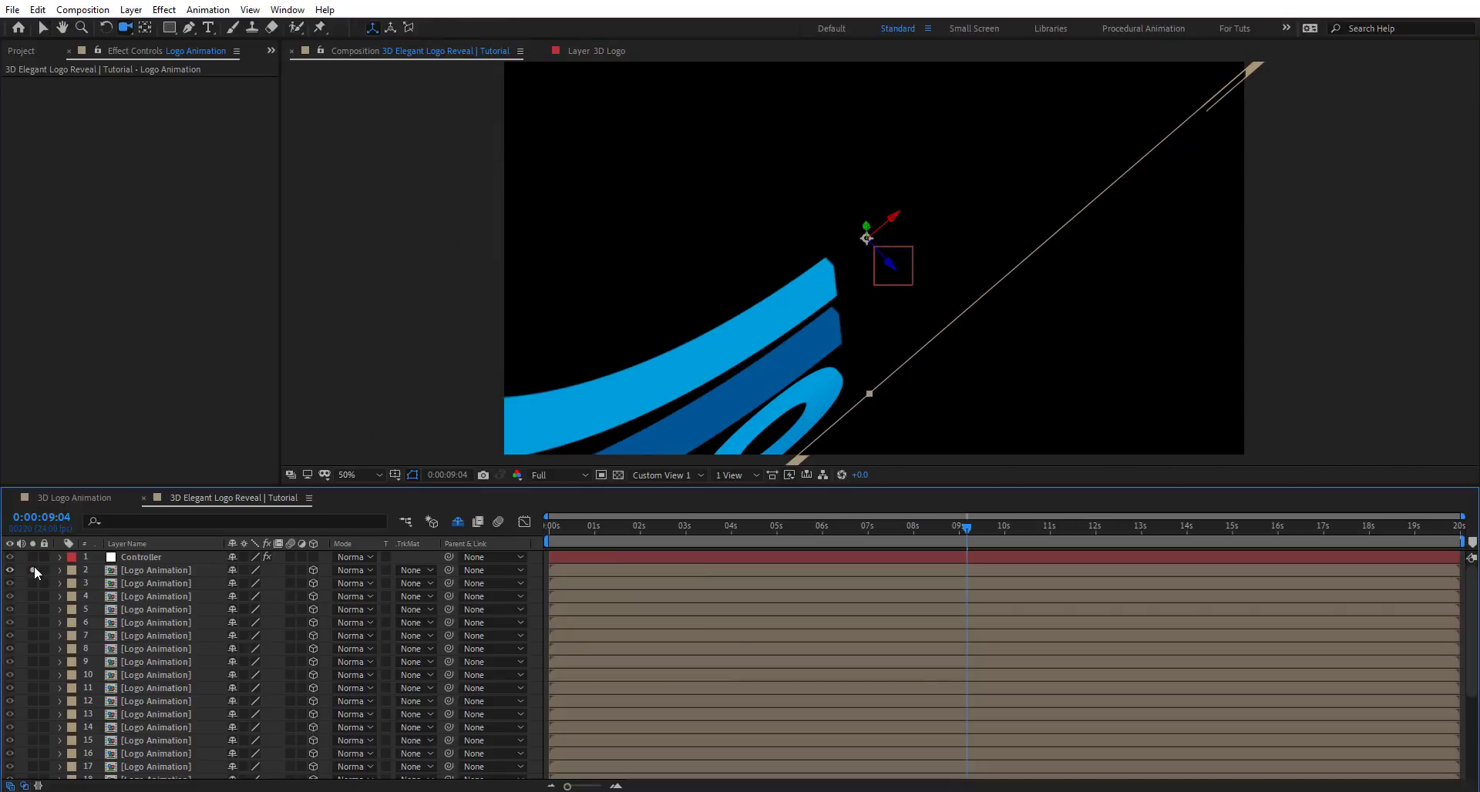
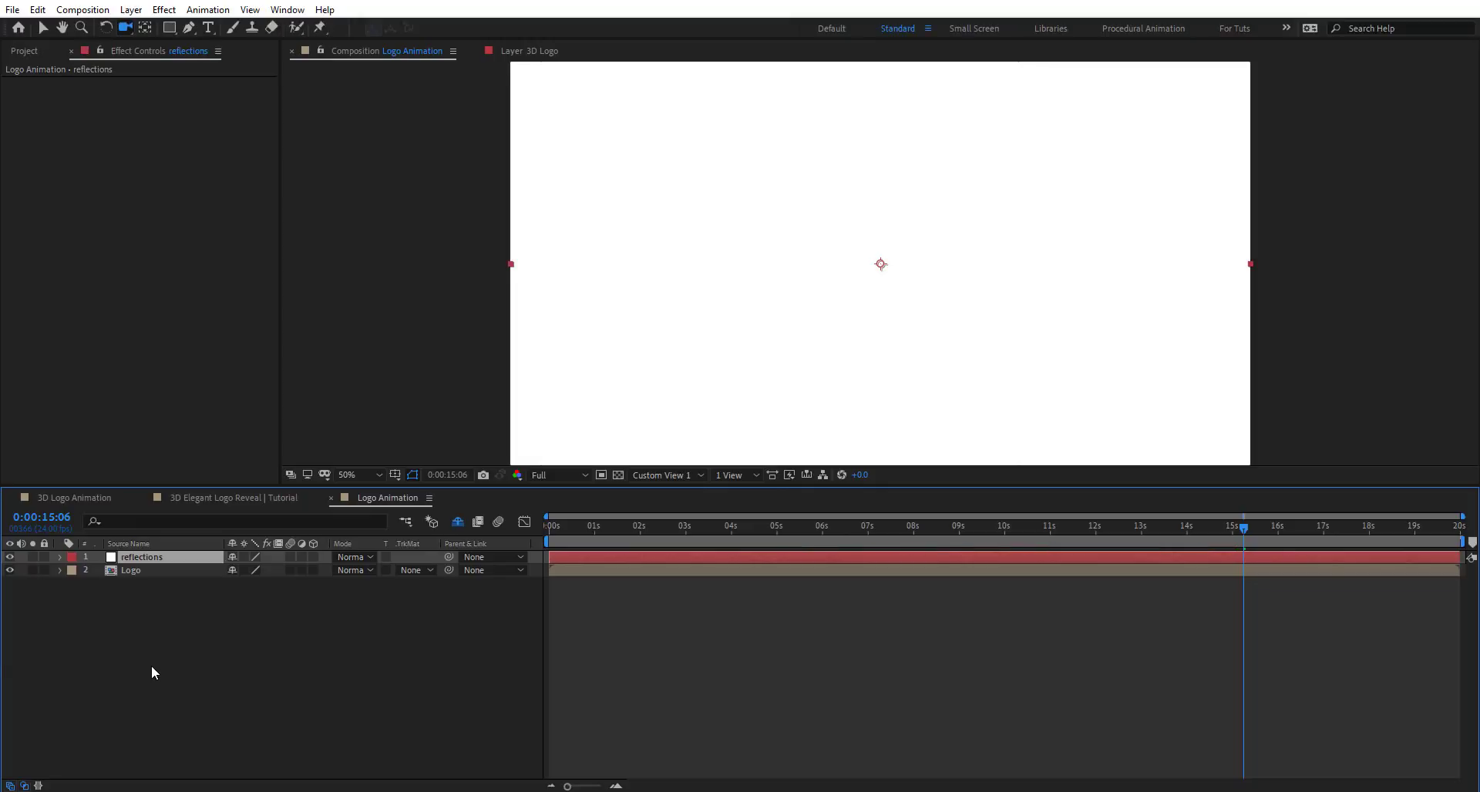
# Apply the Cell Pattern effect to the reflections layer and set its pattern to Plates HQ.
pyautogui.hotkey('ctrl', 'space')
pyautogui.write('cel')
pyautogui.click(152, 664)
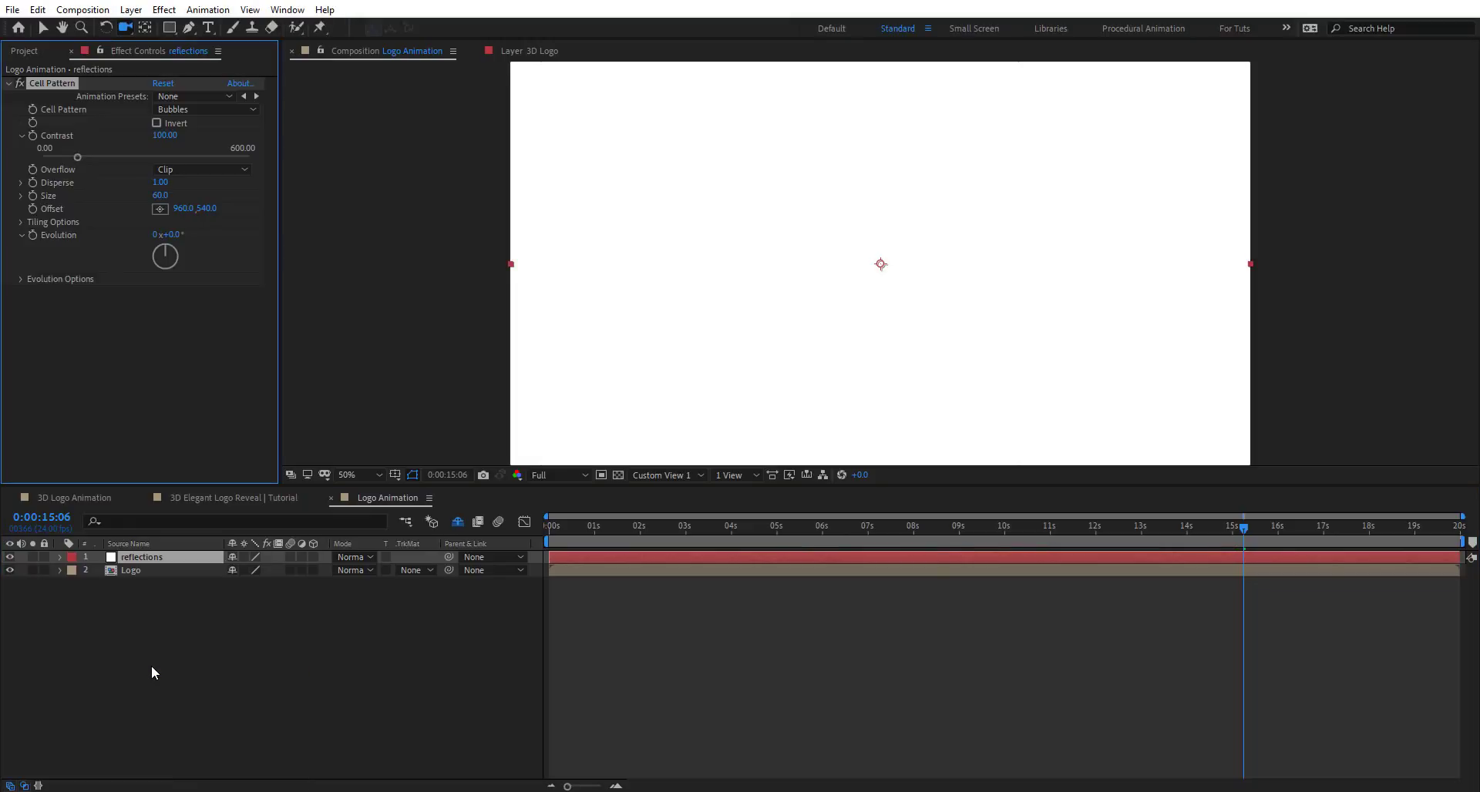
pyautogui.click(199, 111)
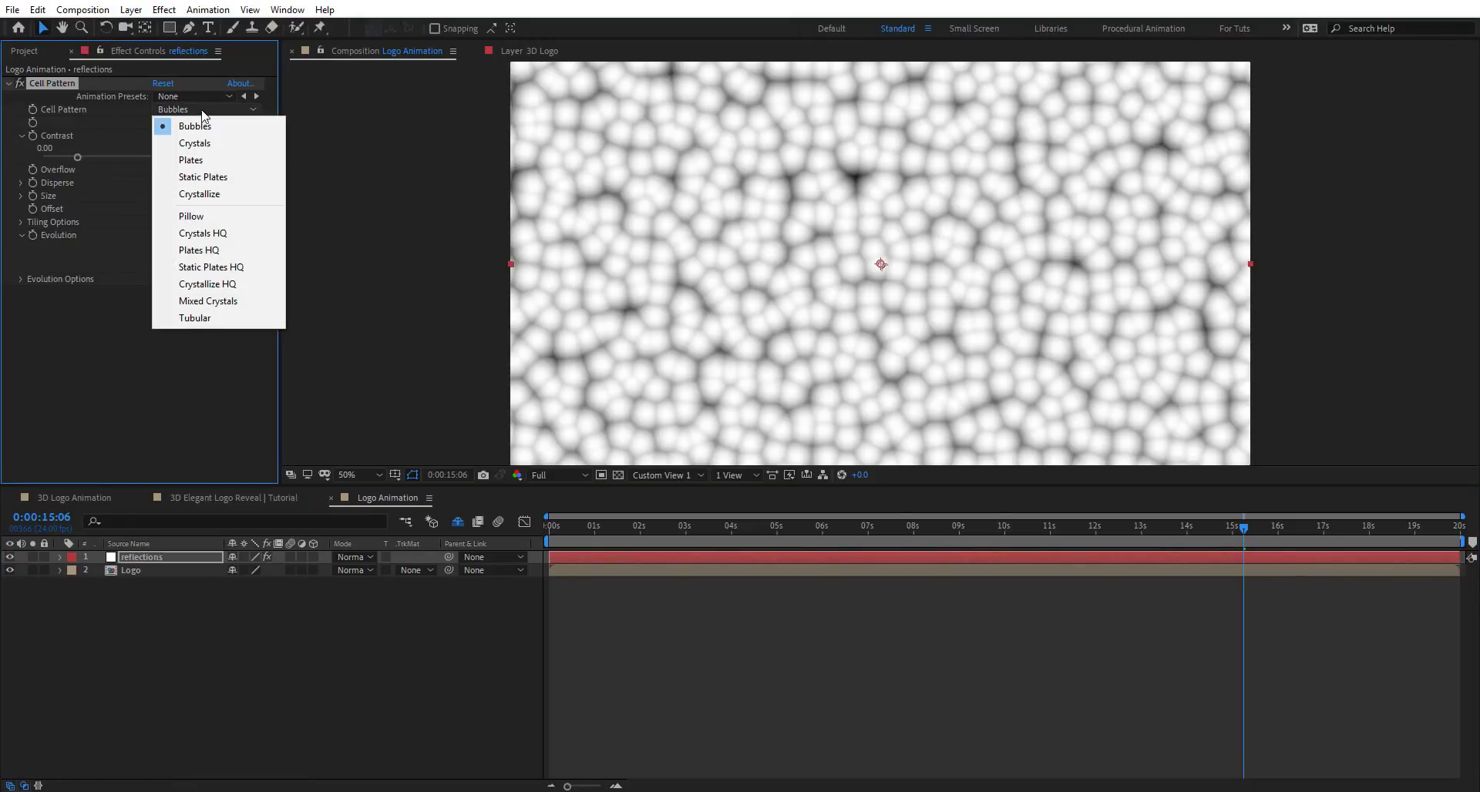
pyautogui.click(241, 253)
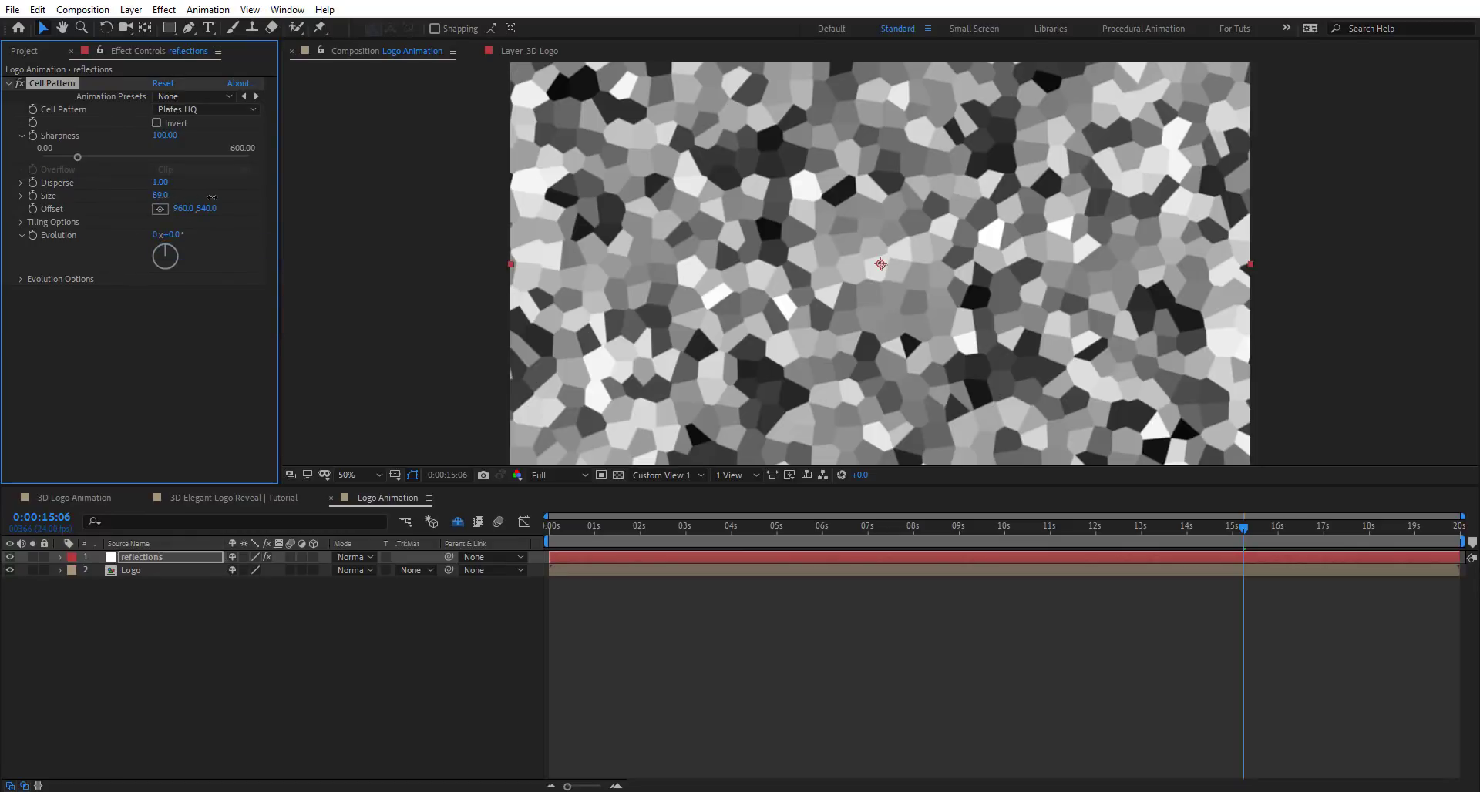
# Set the Cell Pattern's Size to 319 and its Sharpness to about 1509.
pyautogui.moveTo(212, 198); pyautogui.dragTo(373, 199)
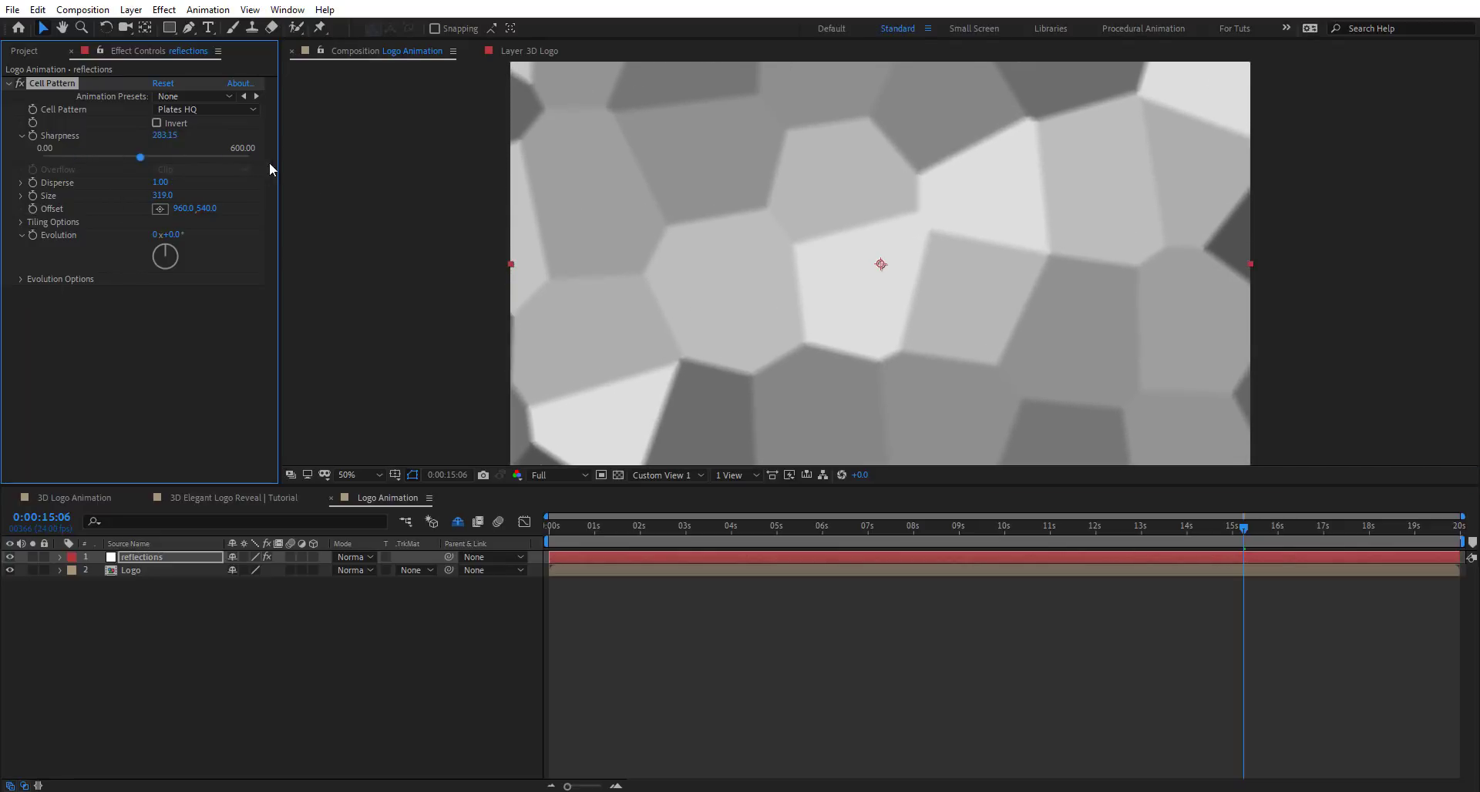
pyautogui.moveTo(164, 135); pyautogui.dragTo(297, 139)
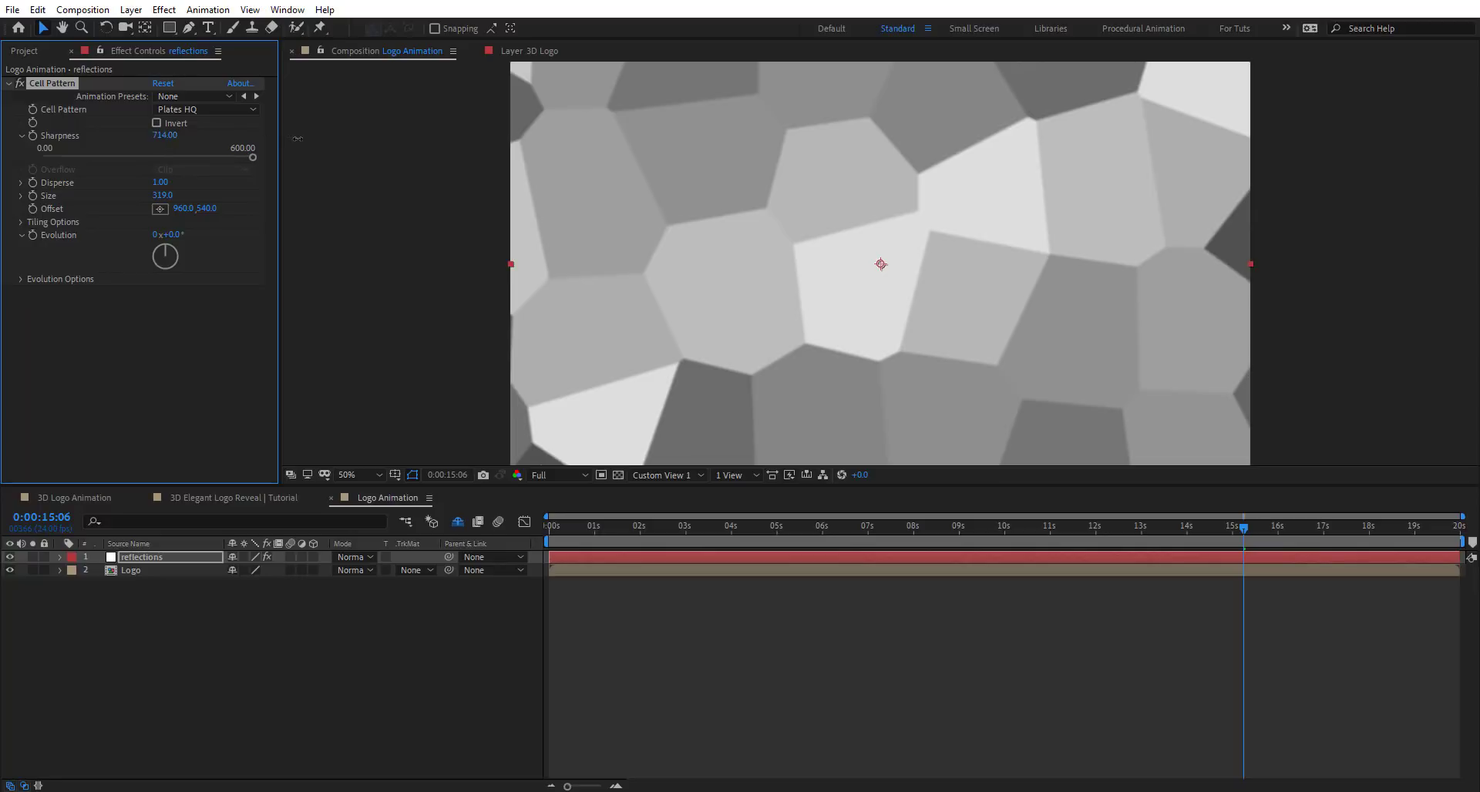
pyautogui.moveTo(702, 165); pyautogui.dragTo(956, 209)
# Animate the Cell Pattern's Evolution with the expression "time*20" and scrub the timeline to check the motion.
pyautogui.moveTo(793, 521); pyautogui.dragTo(667, 538)
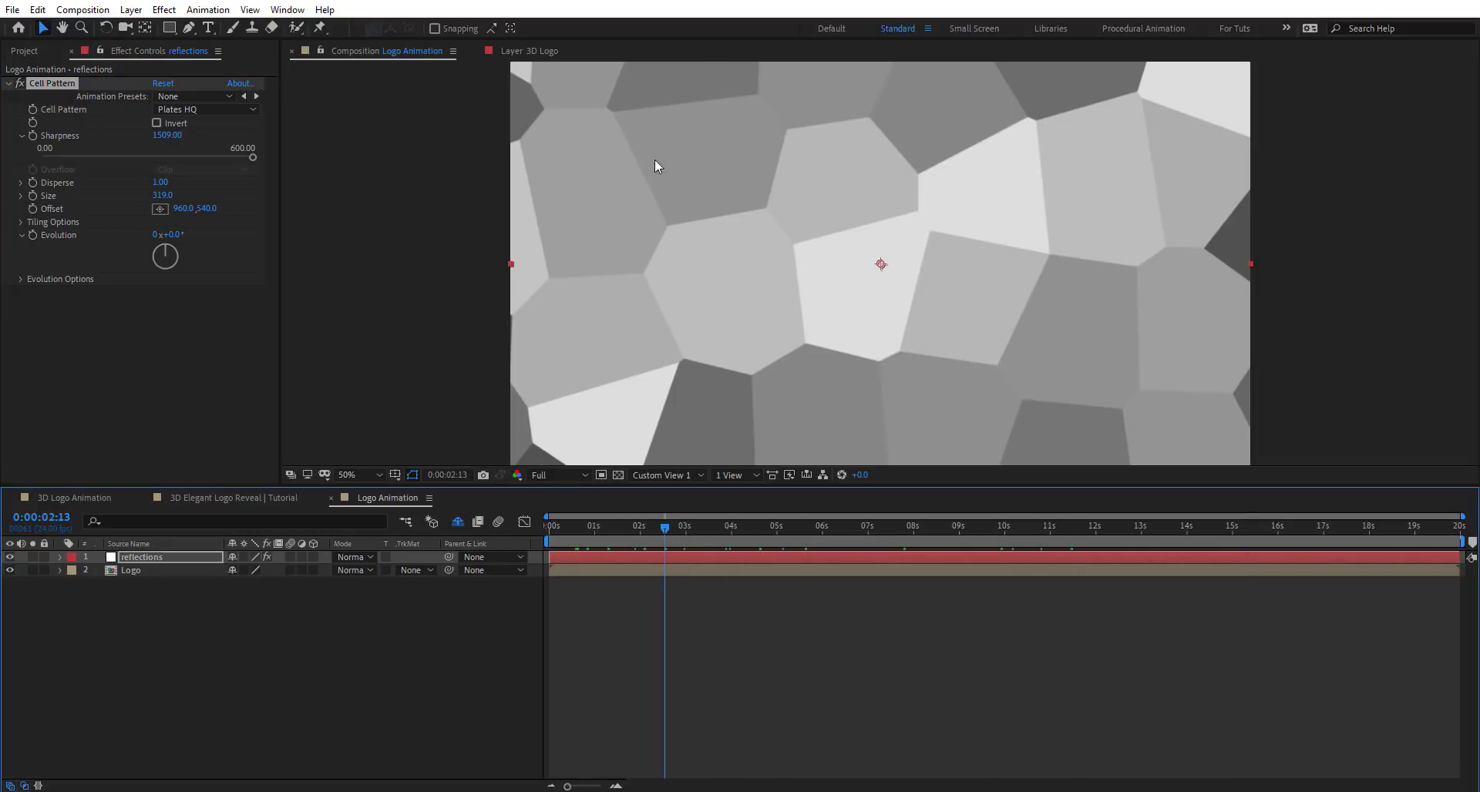
pyautogui.keyDown('alt'); pyautogui.click(30, 234); pyautogui.keyUp('alt')
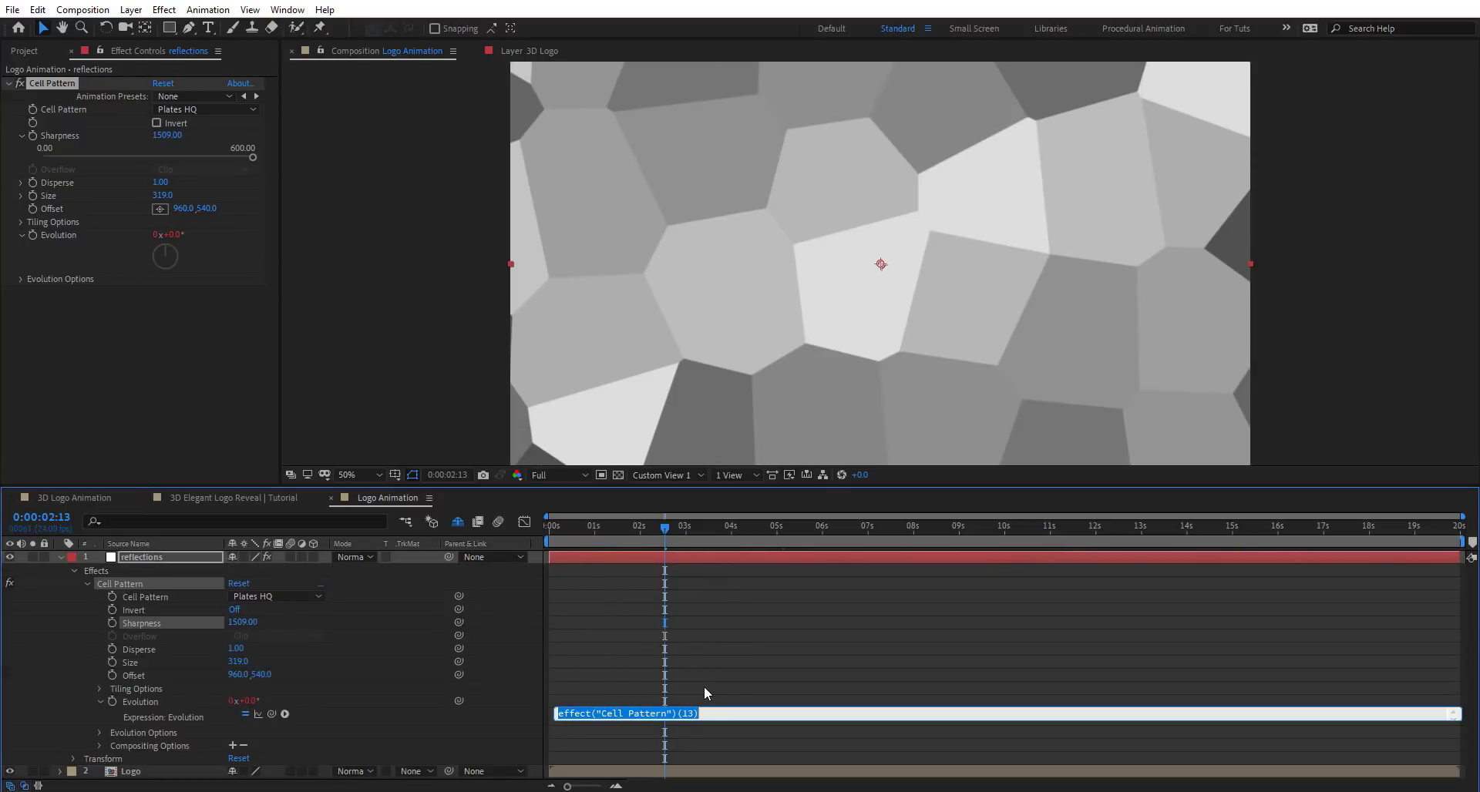
pyautogui.write('time*20')
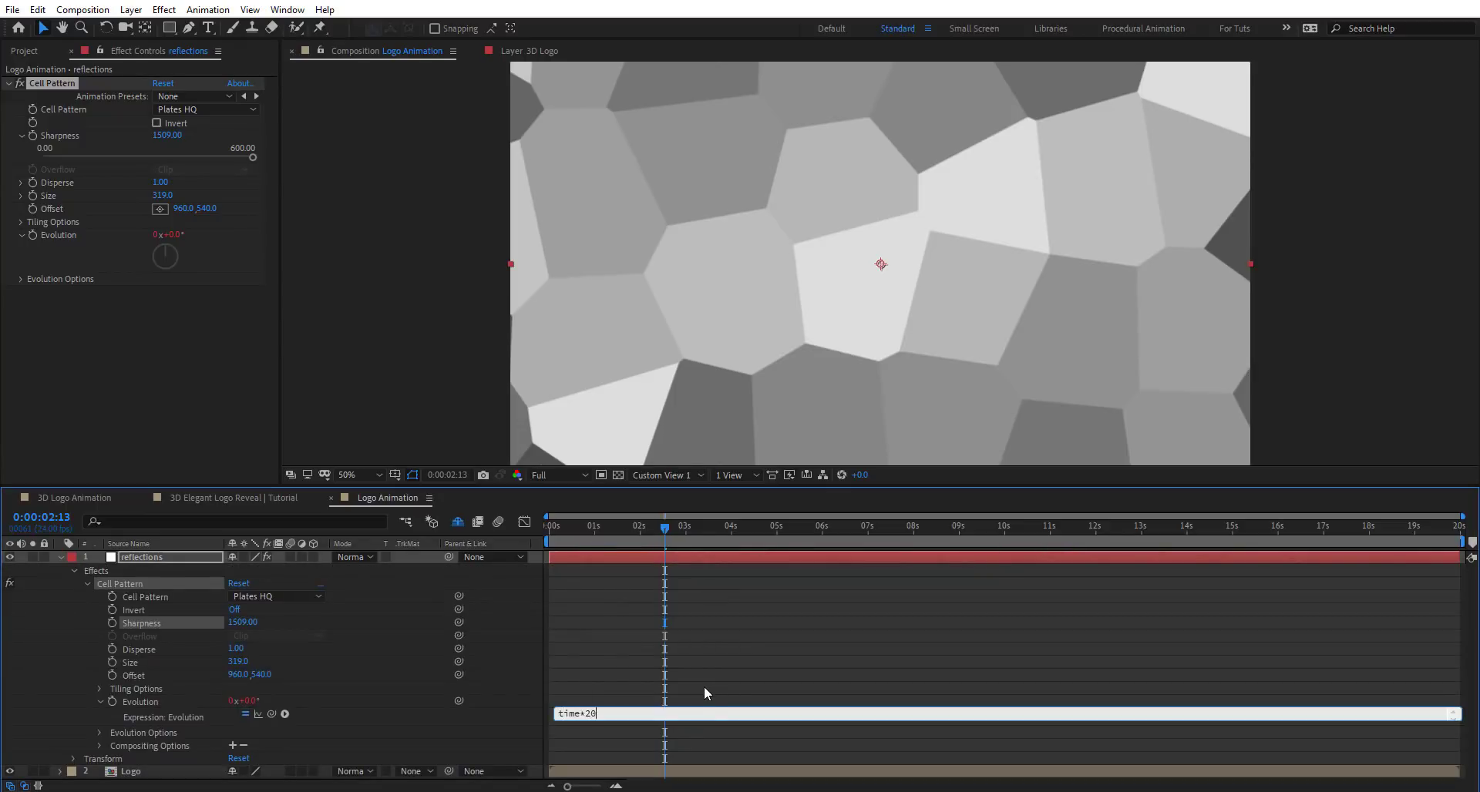
pyautogui.press('KP_Enter')
pyautogui.moveTo(666, 526); pyautogui.dragTo(868, 634)
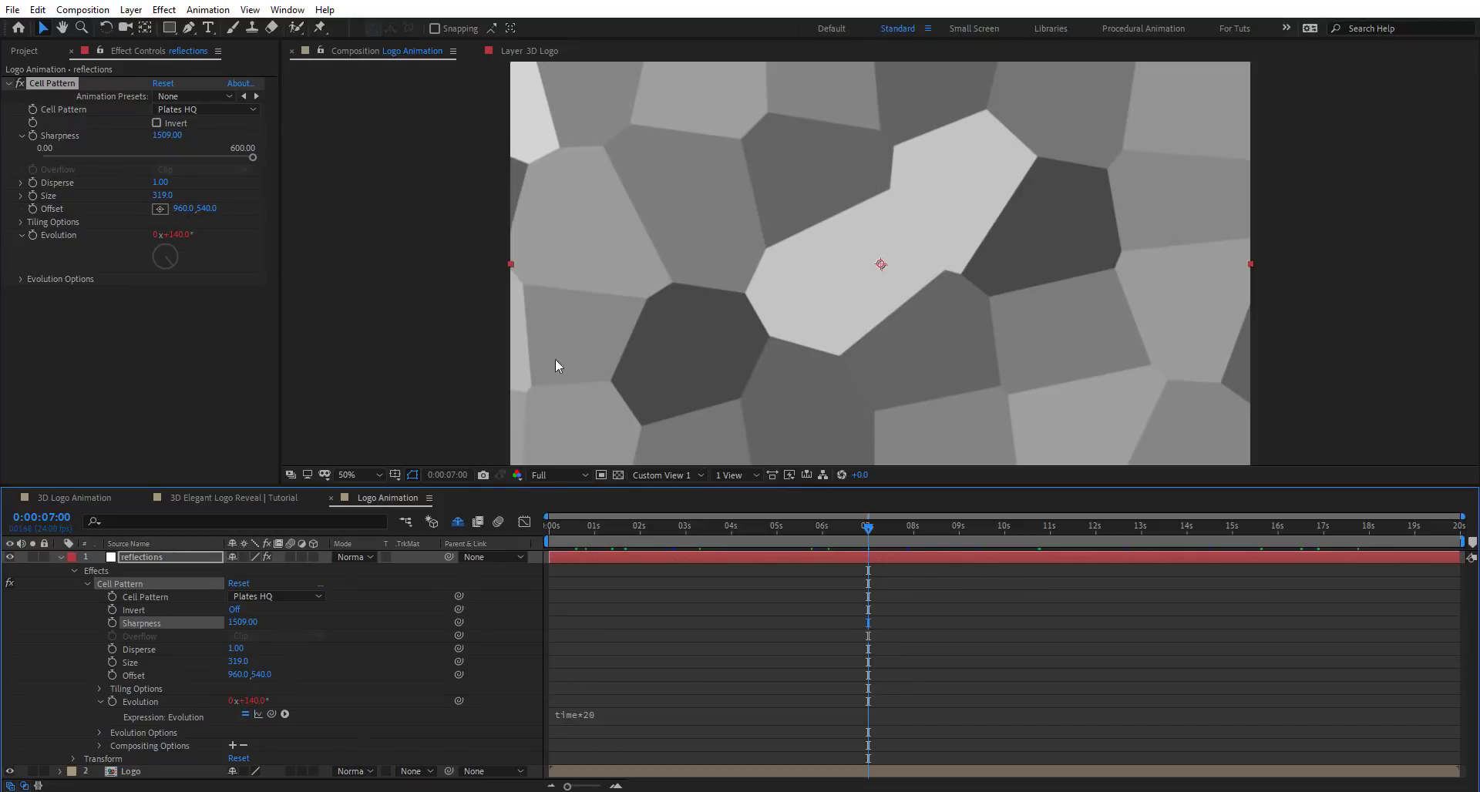
# Add a Levels effect to the reflections layer and raise Input Black to about 40.
pyautogui.hotkey('ctrl', 'space')
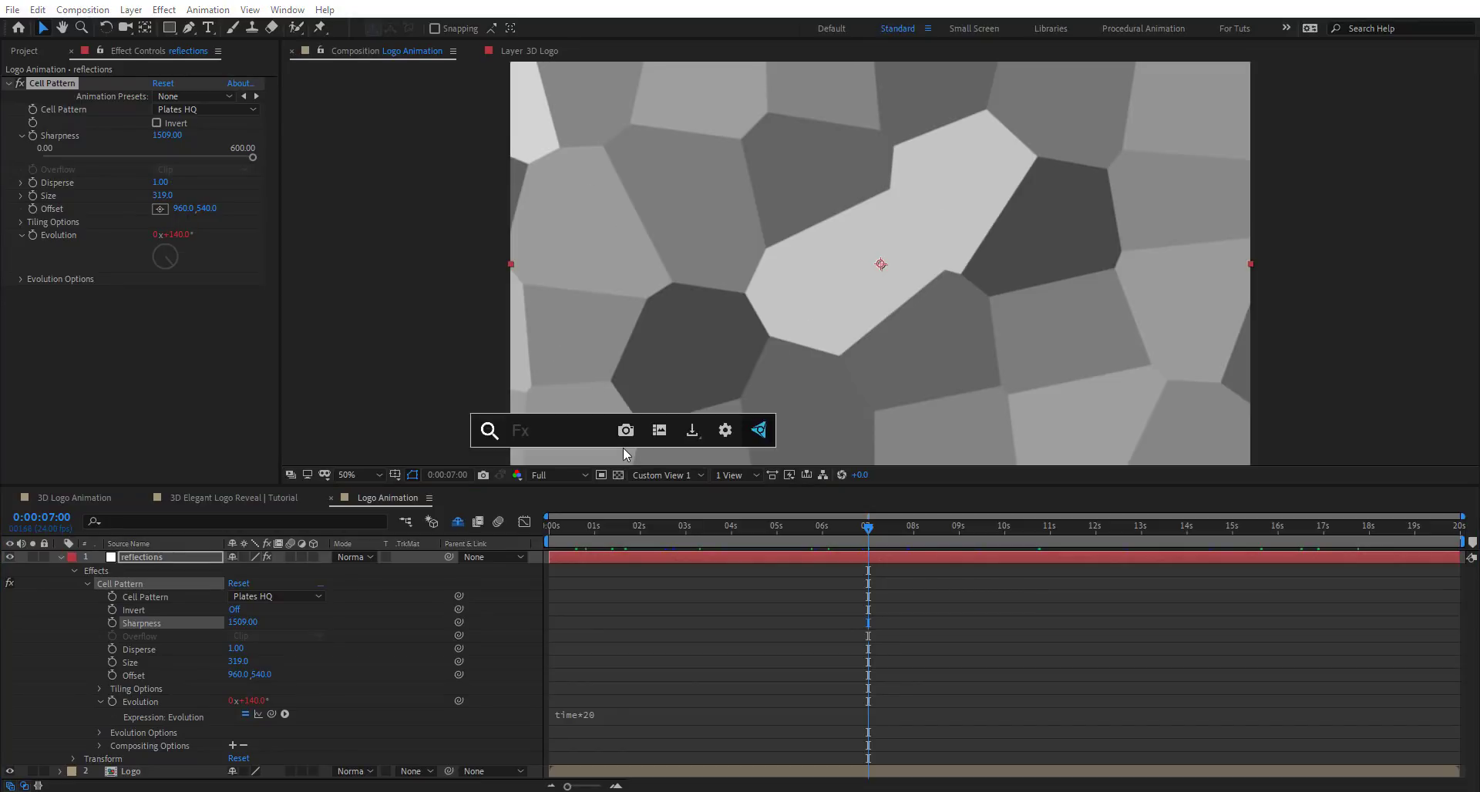
pyautogui.write('leve')
pyautogui.press('Down')
pyautogui.press('Return')
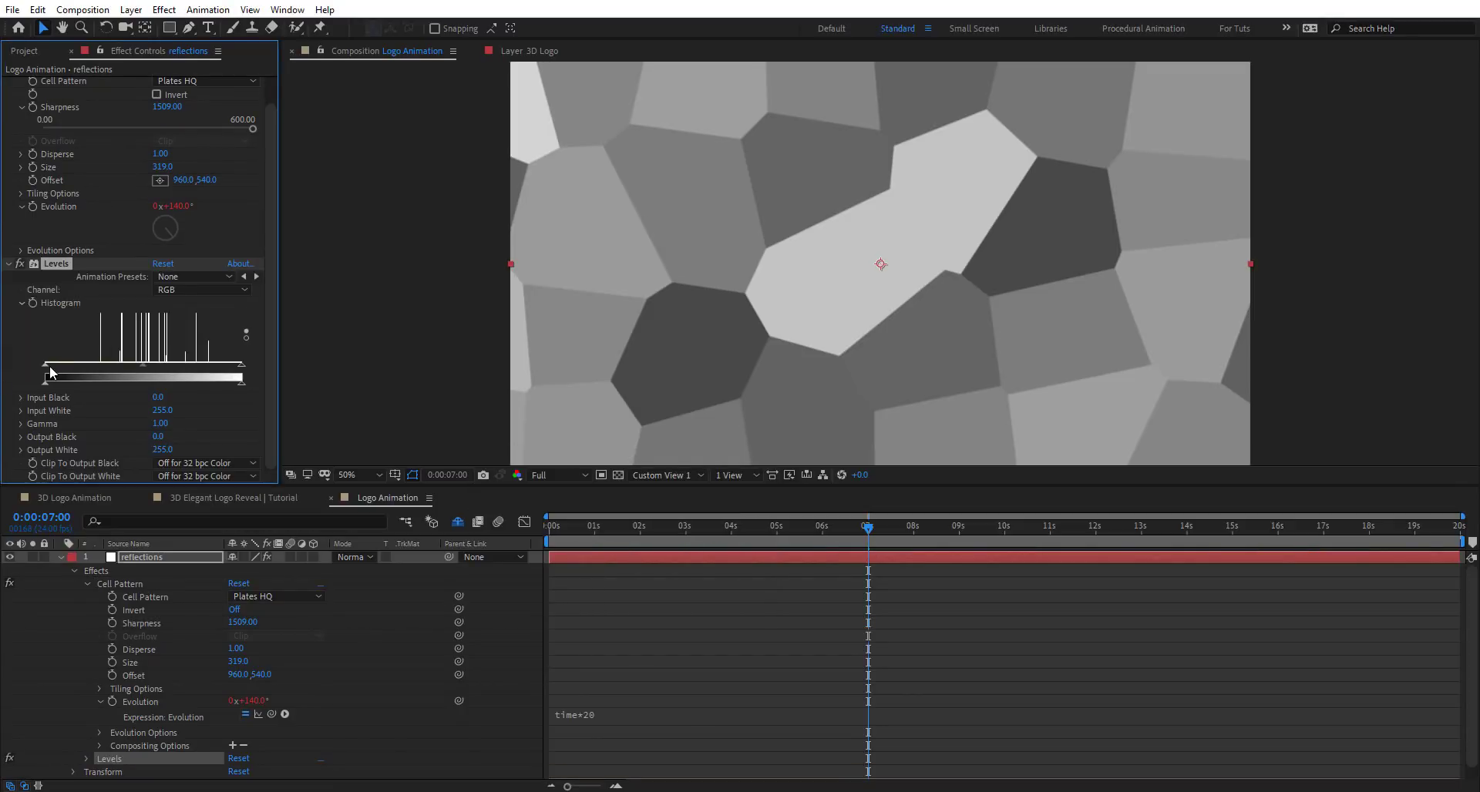
pyautogui.moveTo(49, 373); pyautogui.dragTo(76, 376)
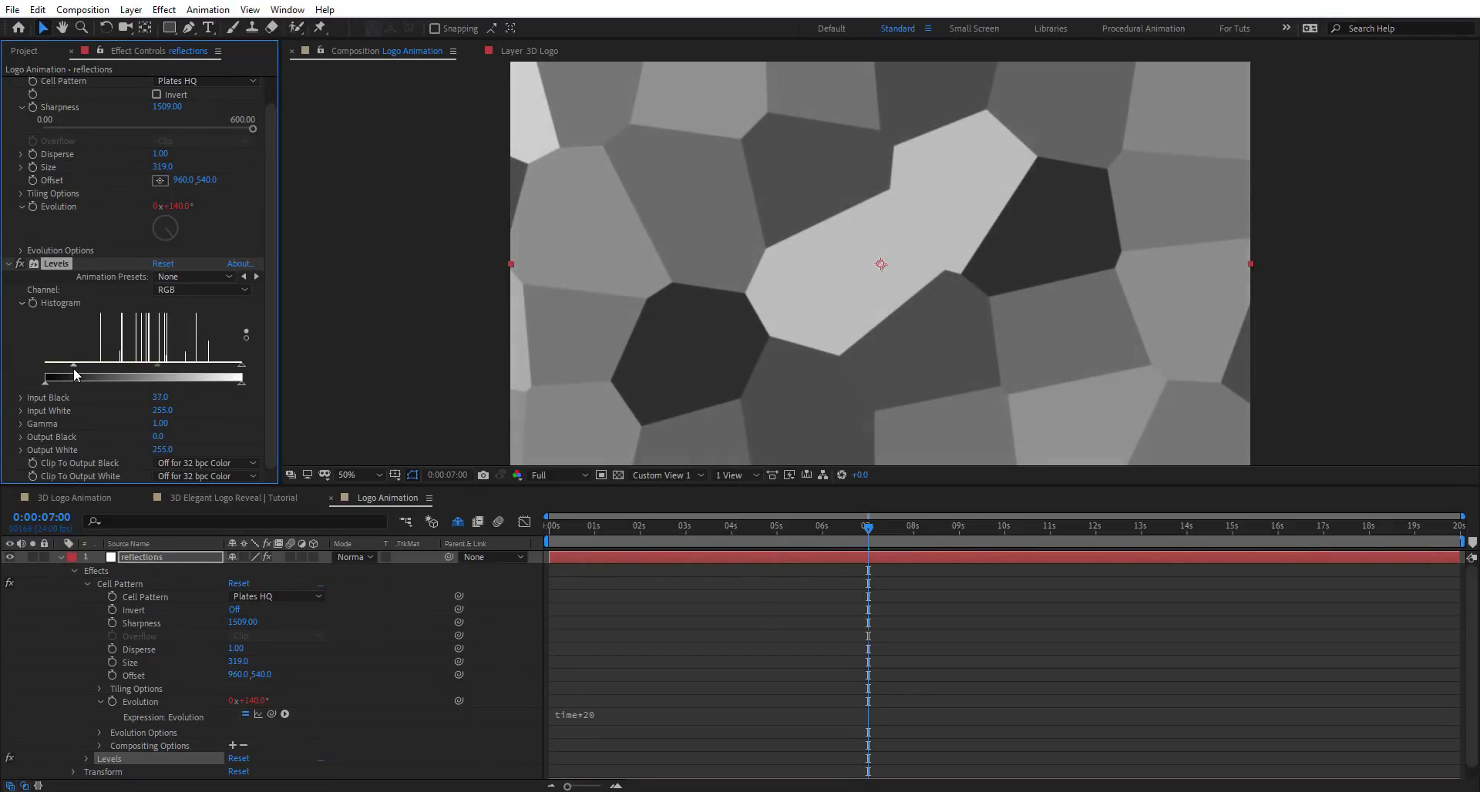
# Pre-compose the reflections layer as "reflections", moving all attributes into the new composition.
pyautogui.rightClick(132, 553)
pyautogui.click(185, 501)
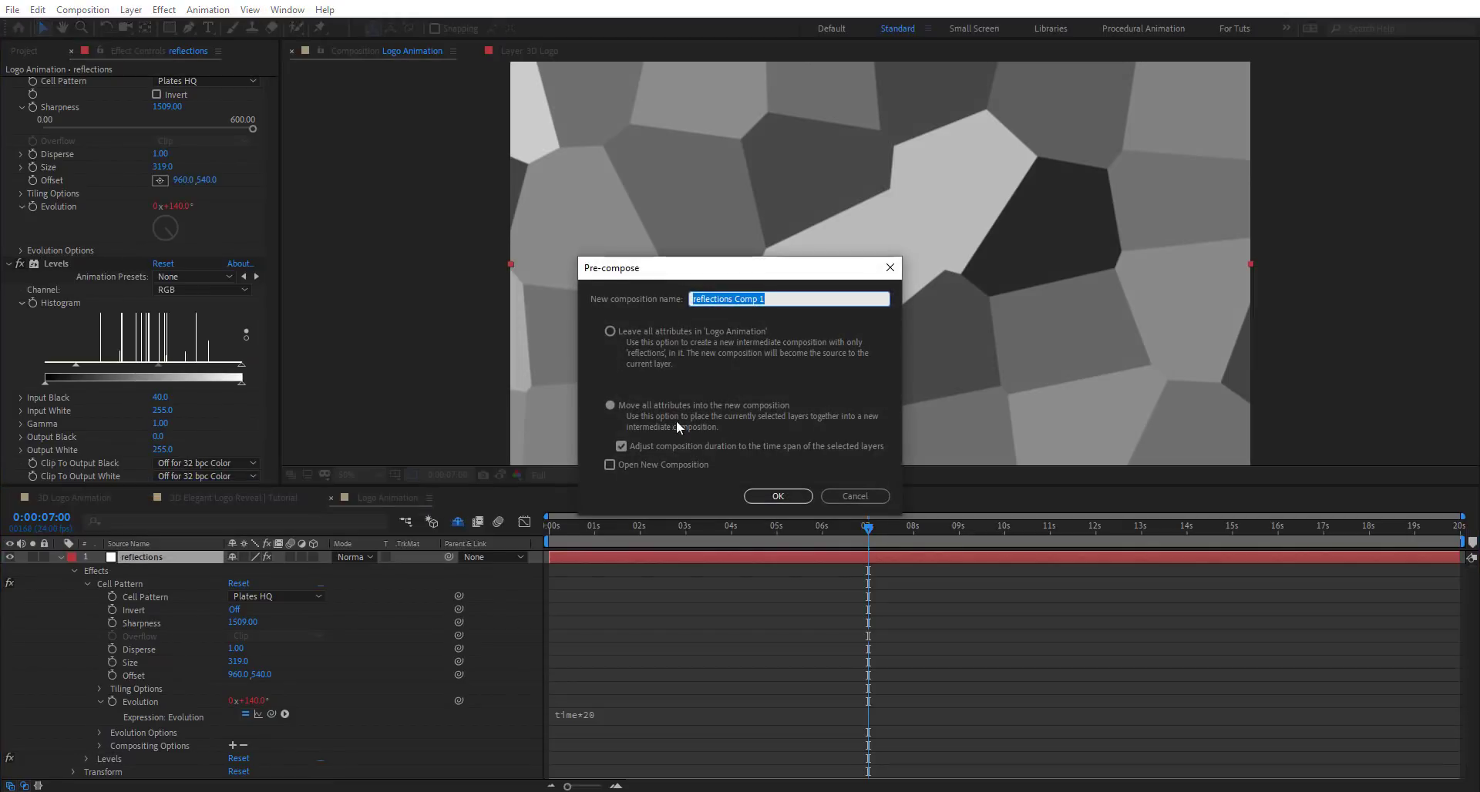
pyautogui.moveTo(729, 298); pyautogui.dragTo(888, 301)
pyautogui.press('BackSpace')
pyautogui.click(803, 497)
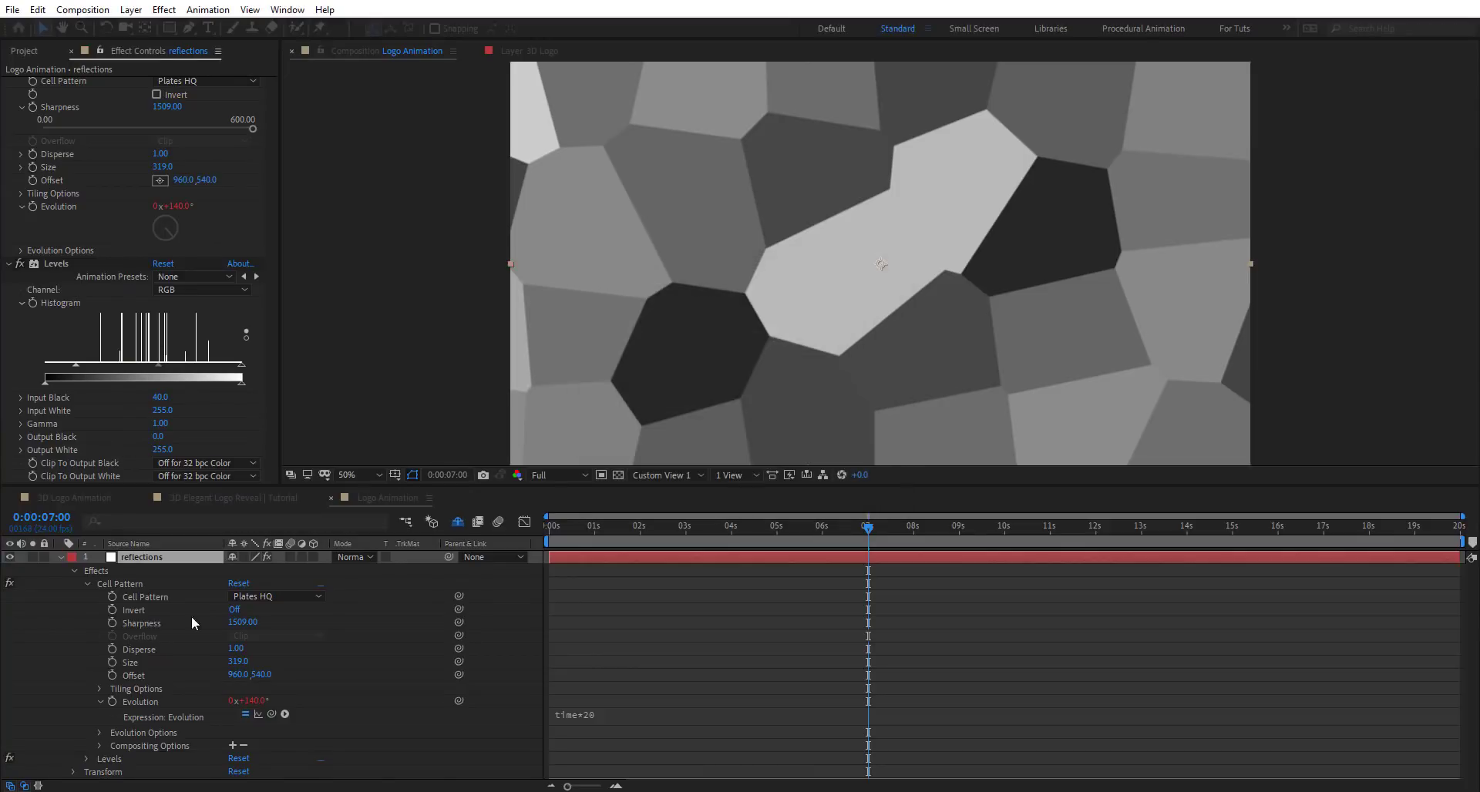
# Duplicate the Logo layer, place the copy above reflections, and set the reflections track matte to Alpha Matte "Logo".
pyautogui.click(150, 571)
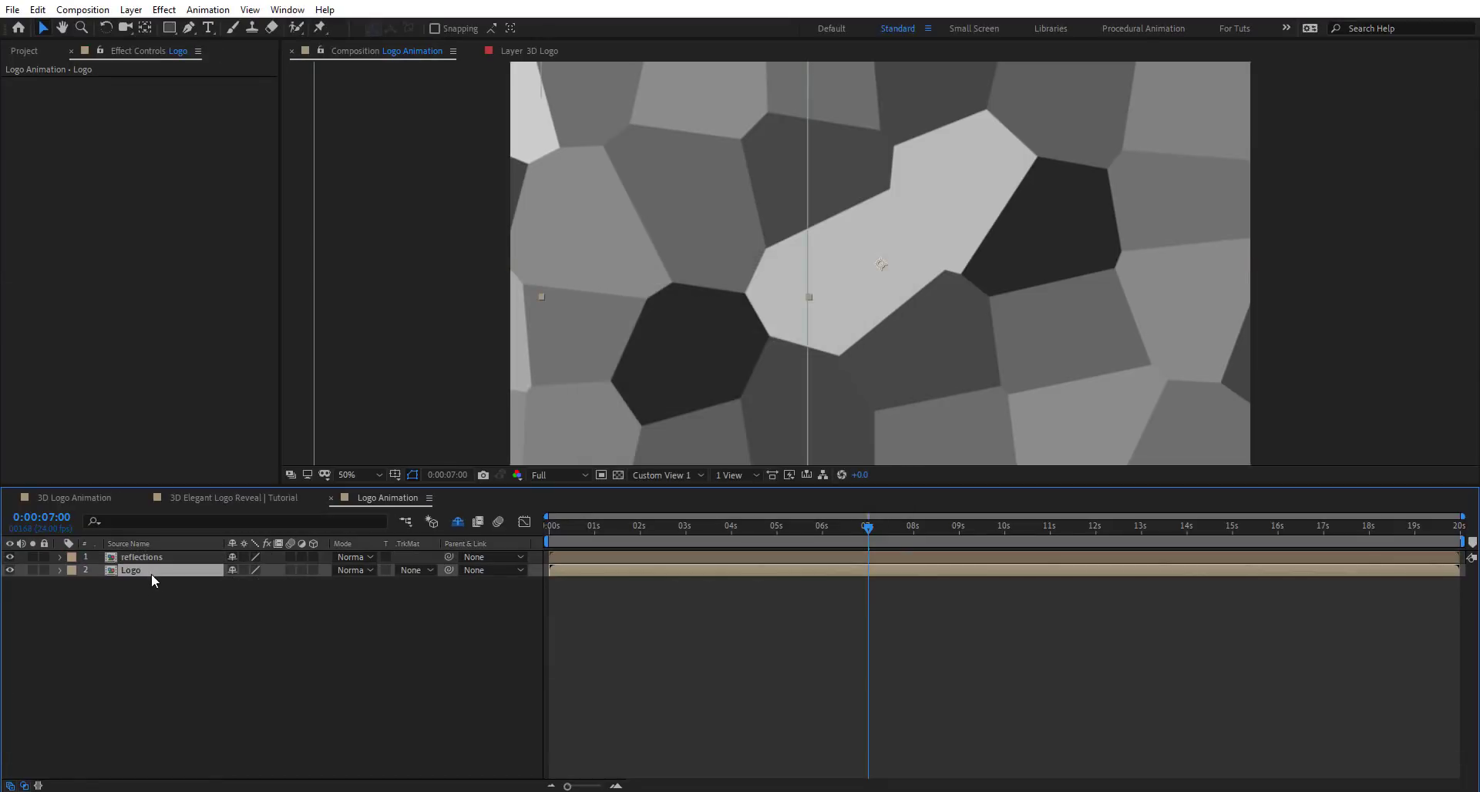
pyautogui.hotkey('ctrl', 'd')
pyautogui.moveTo(145, 572); pyautogui.dragTo(163, 554)
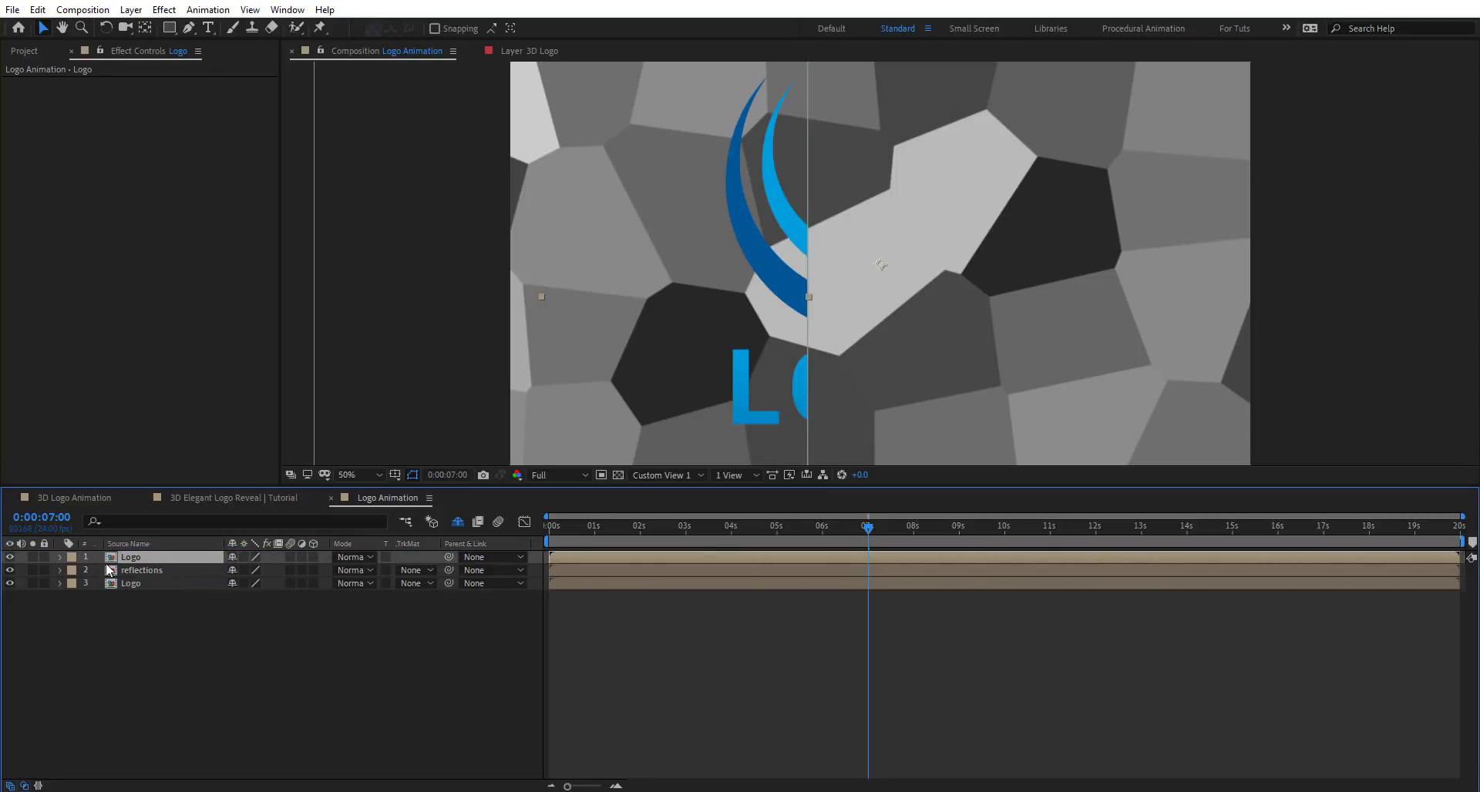
pyautogui.click(414, 571)
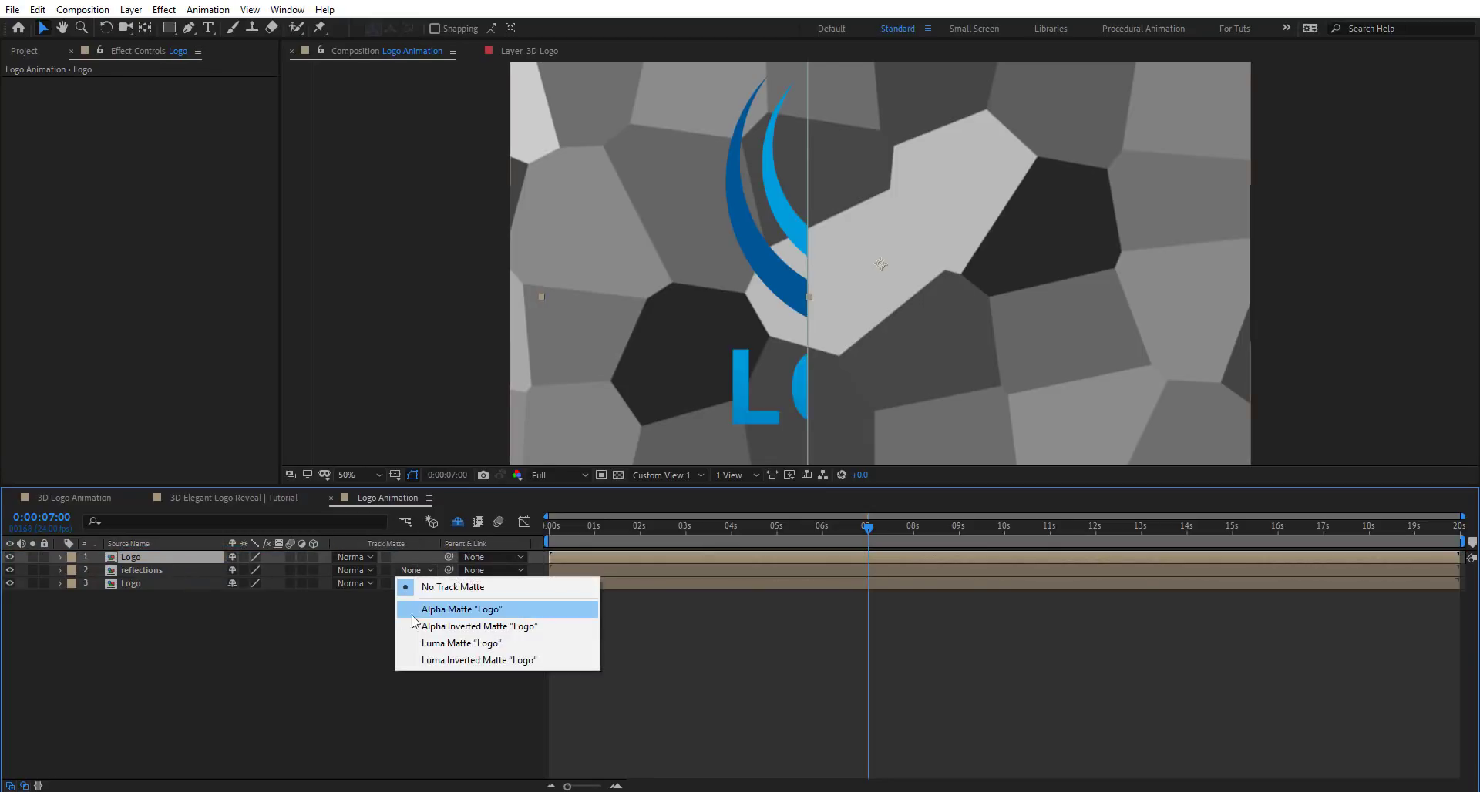
pyautogui.click(529, 610)
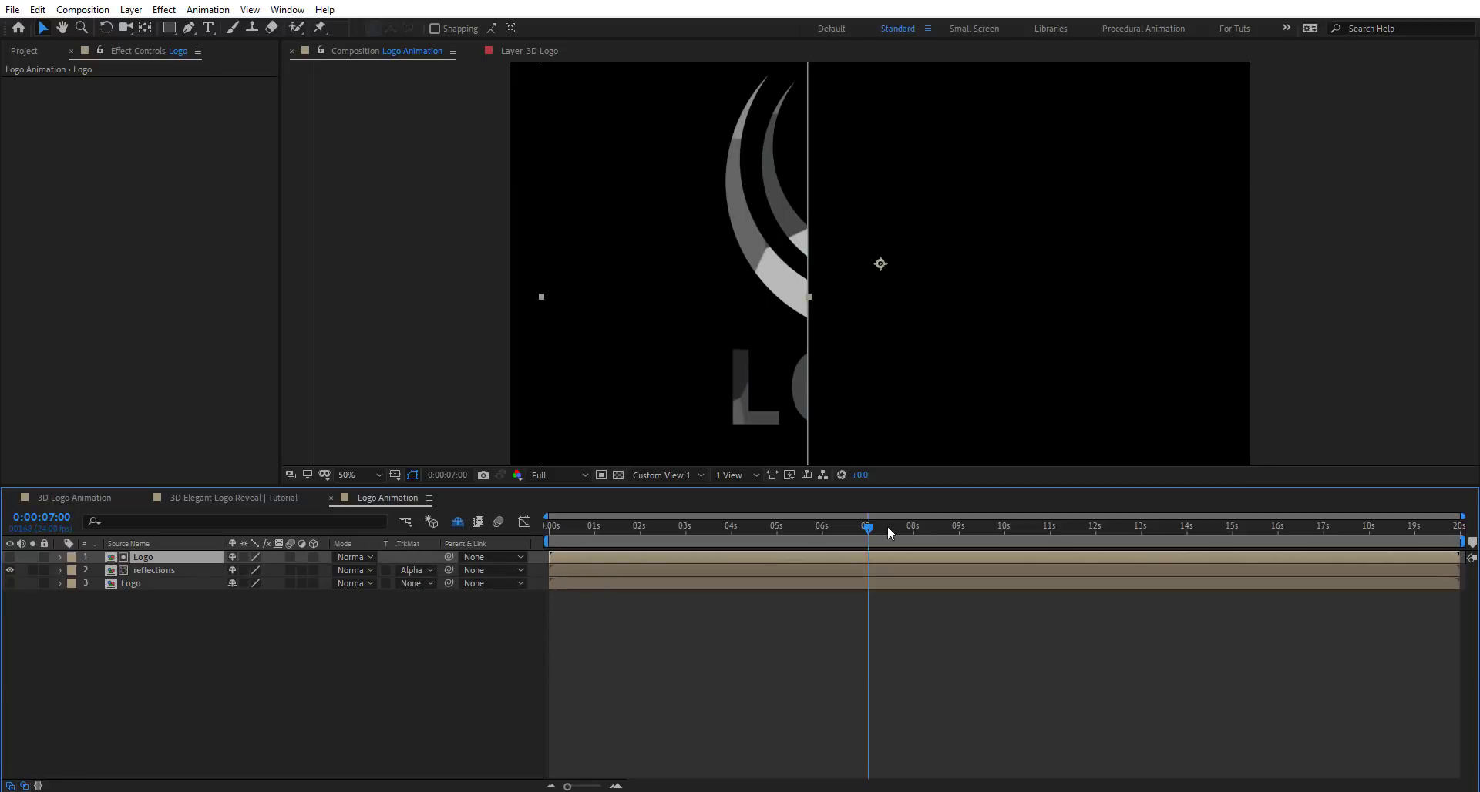
# Show the bottom Logo layer, set the reflections layer's blending mode to Add, and compare the logo with and without the reflections.
pyautogui.moveTo(889, 532); pyautogui.dragTo(935, 530)
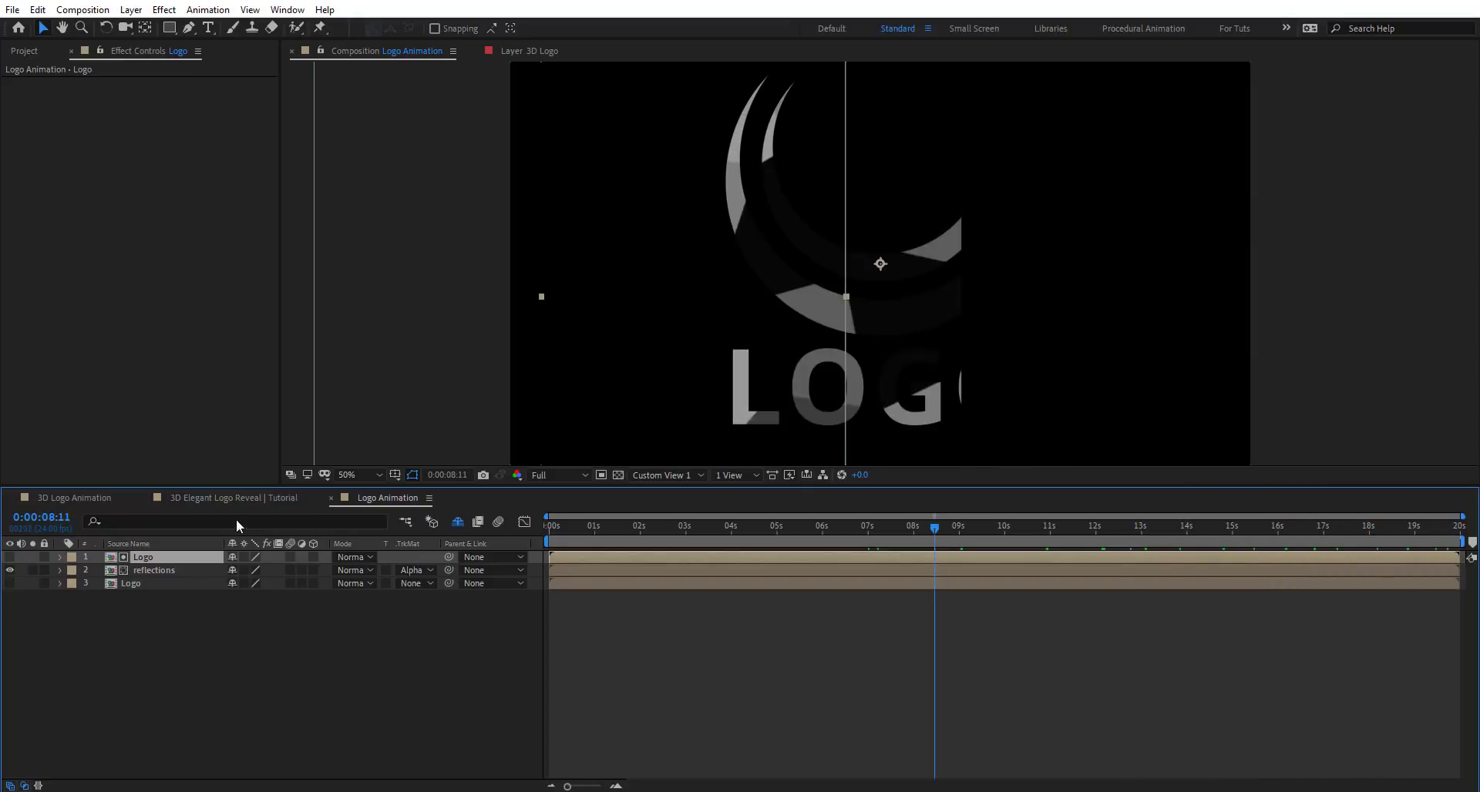
pyautogui.click(366, 572)
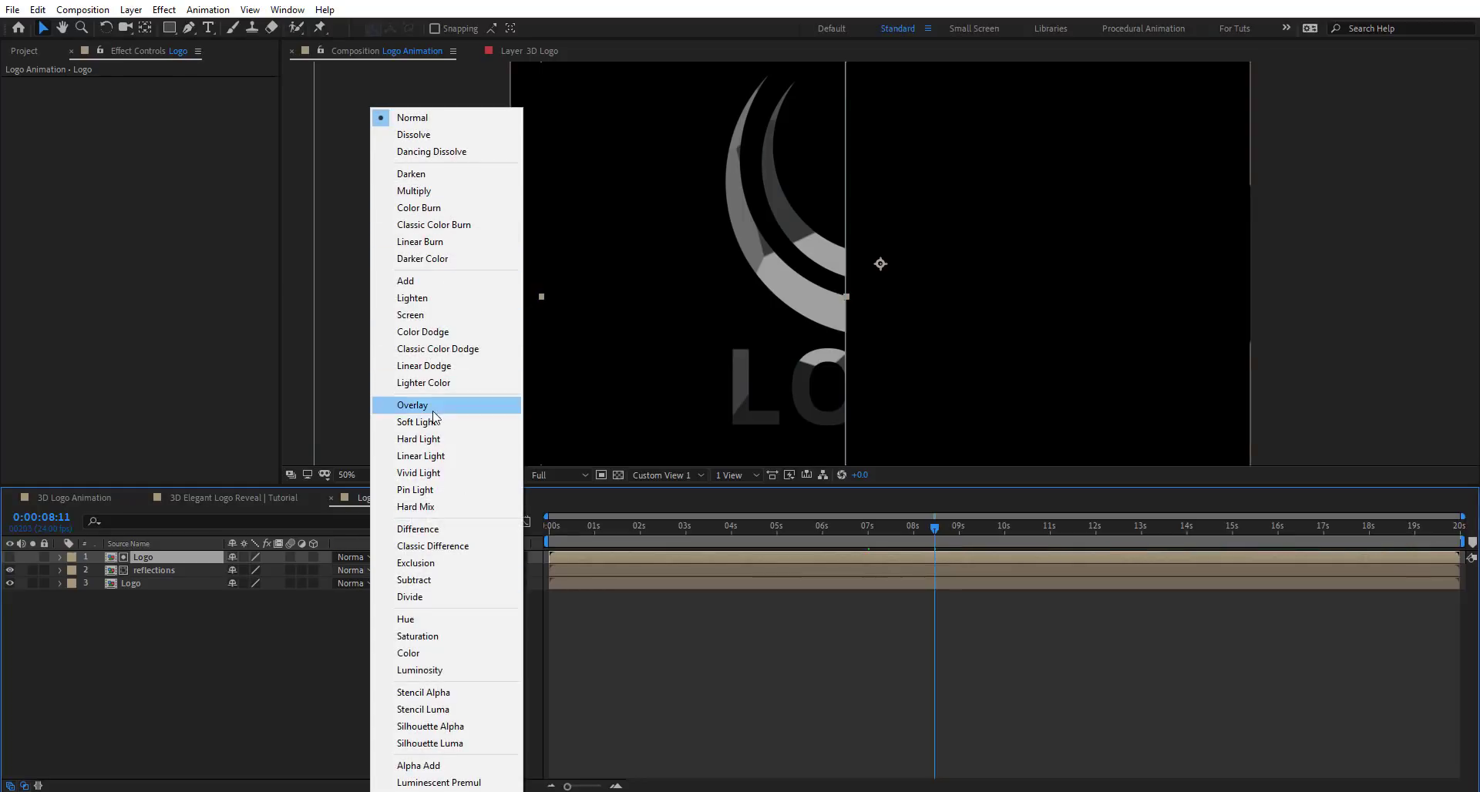
pyautogui.click(431, 281)
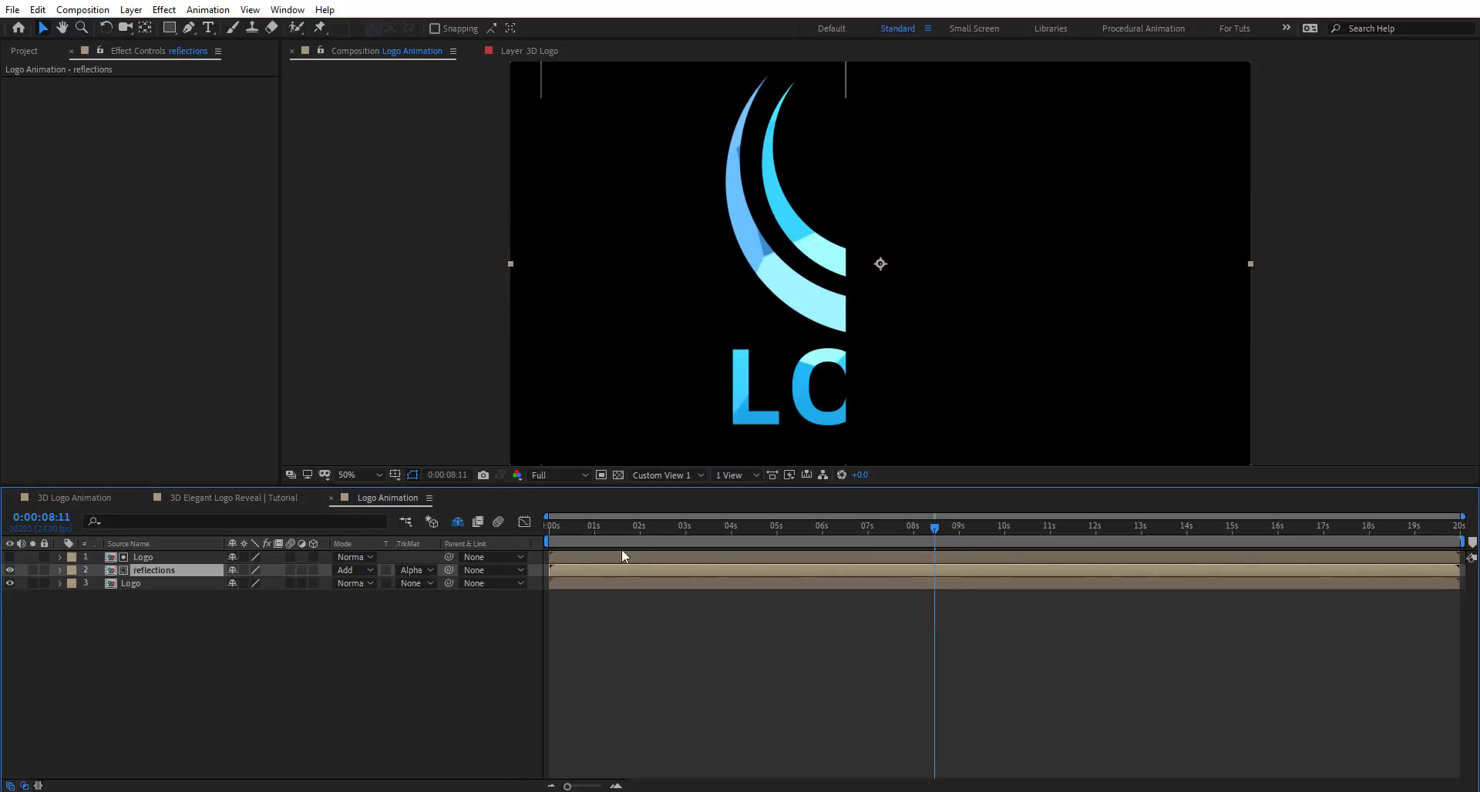
pyautogui.moveTo(612, 526); pyautogui.dragTo(1079, 543)
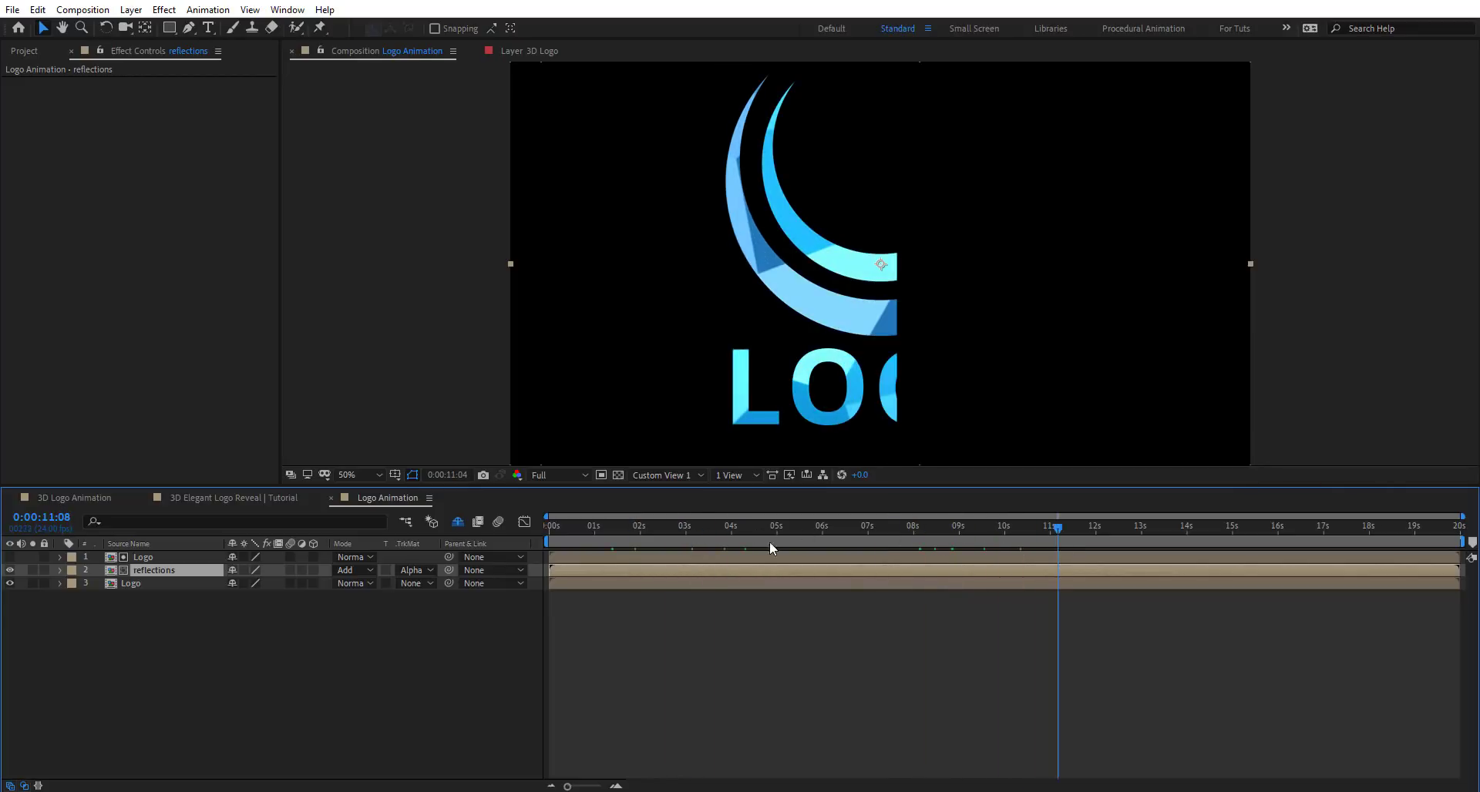
pyautogui.click(9, 570)
pyautogui.click(9, 571)
pyautogui.click(10, 571)
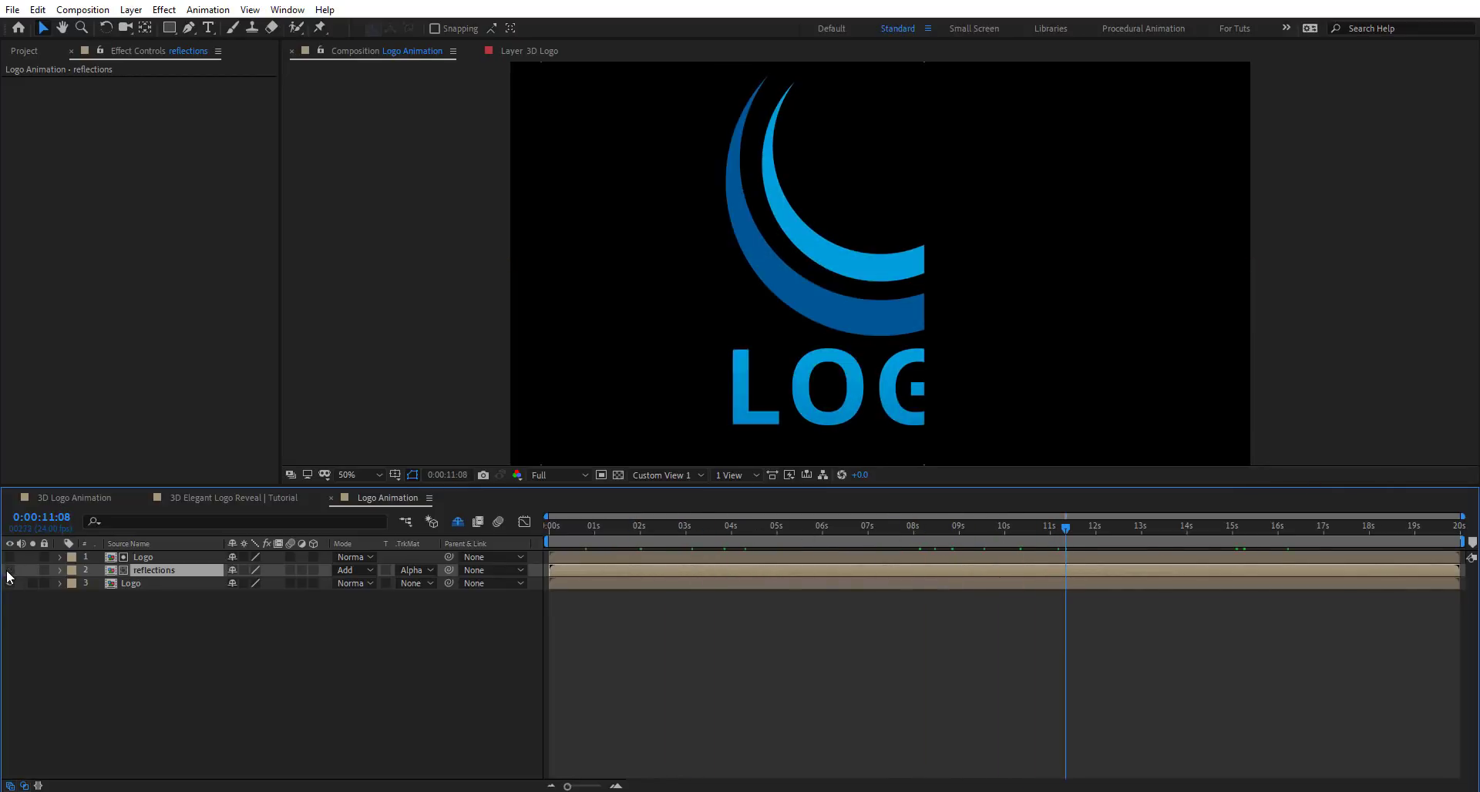
pyautogui.click(9, 571)
pyautogui.click(1237, 533)
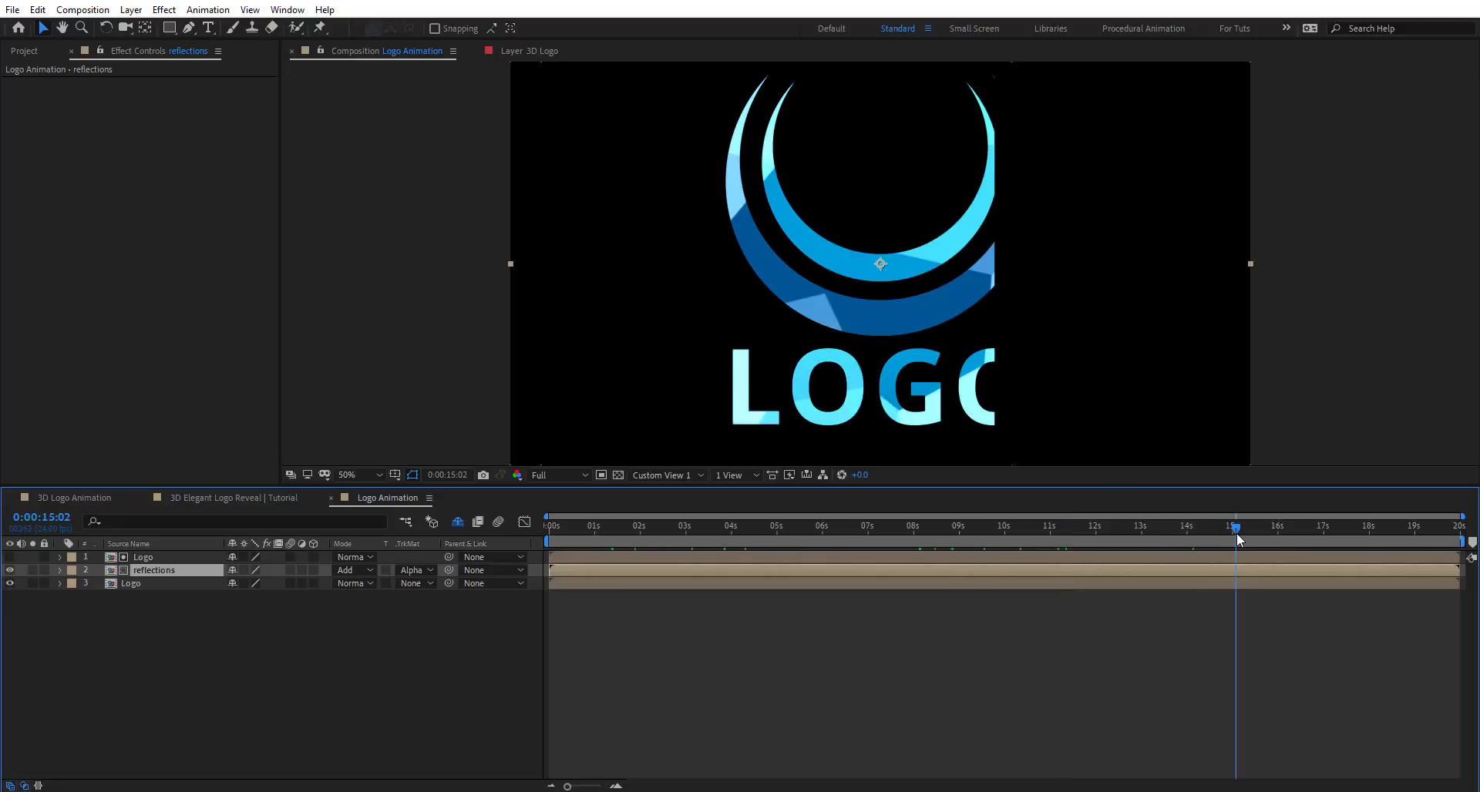
pyautogui.click(1256, 537)
# Add the HDRI image from the Maps folder as the topmost layer and preview it around 7 seconds.
pyautogui.click(24, 51)
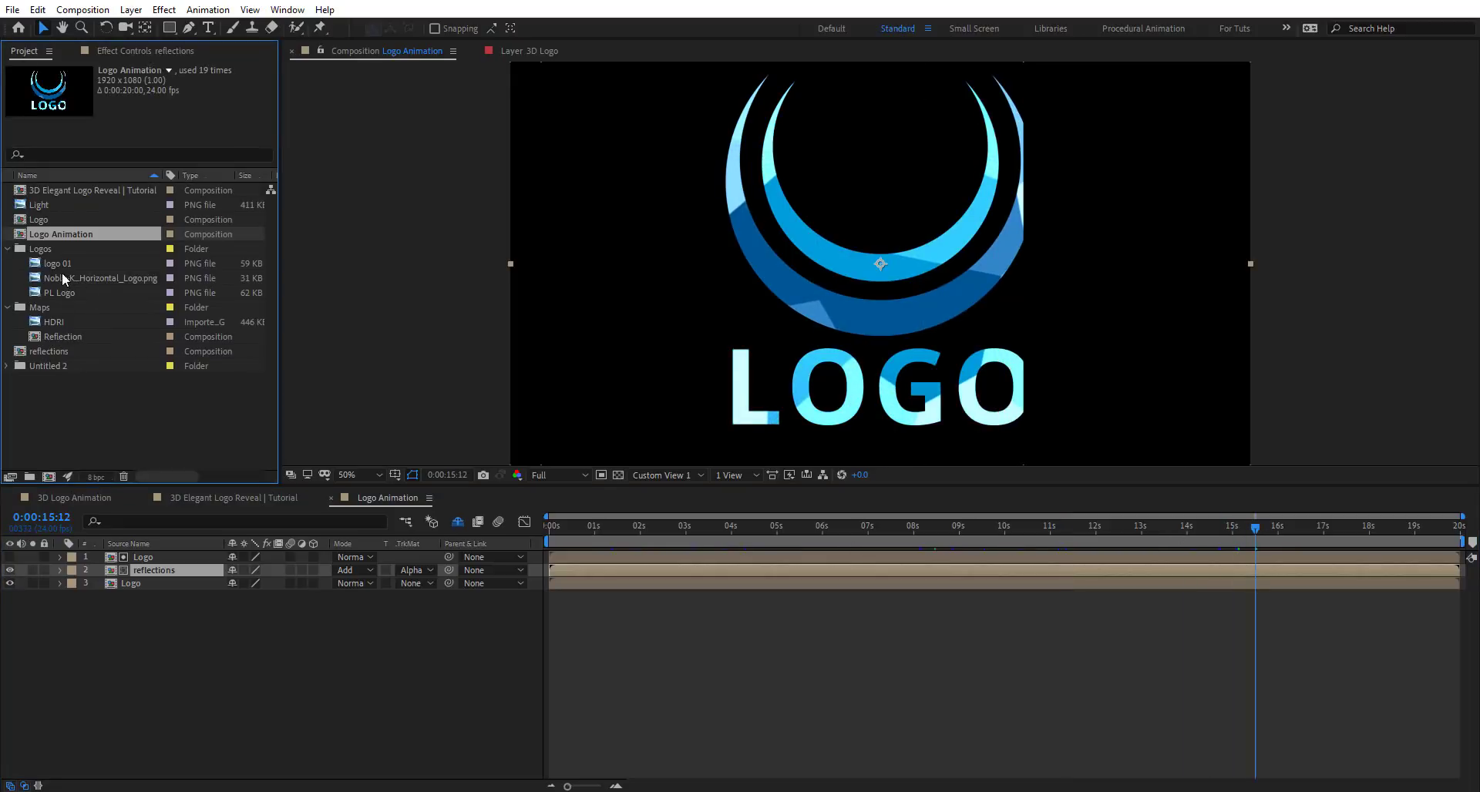
pyautogui.moveTo(56, 324); pyautogui.dragTo(154, 555)
pyautogui.click(833, 532)
pyautogui.moveTo(864, 538); pyautogui.dragTo(885, 539)
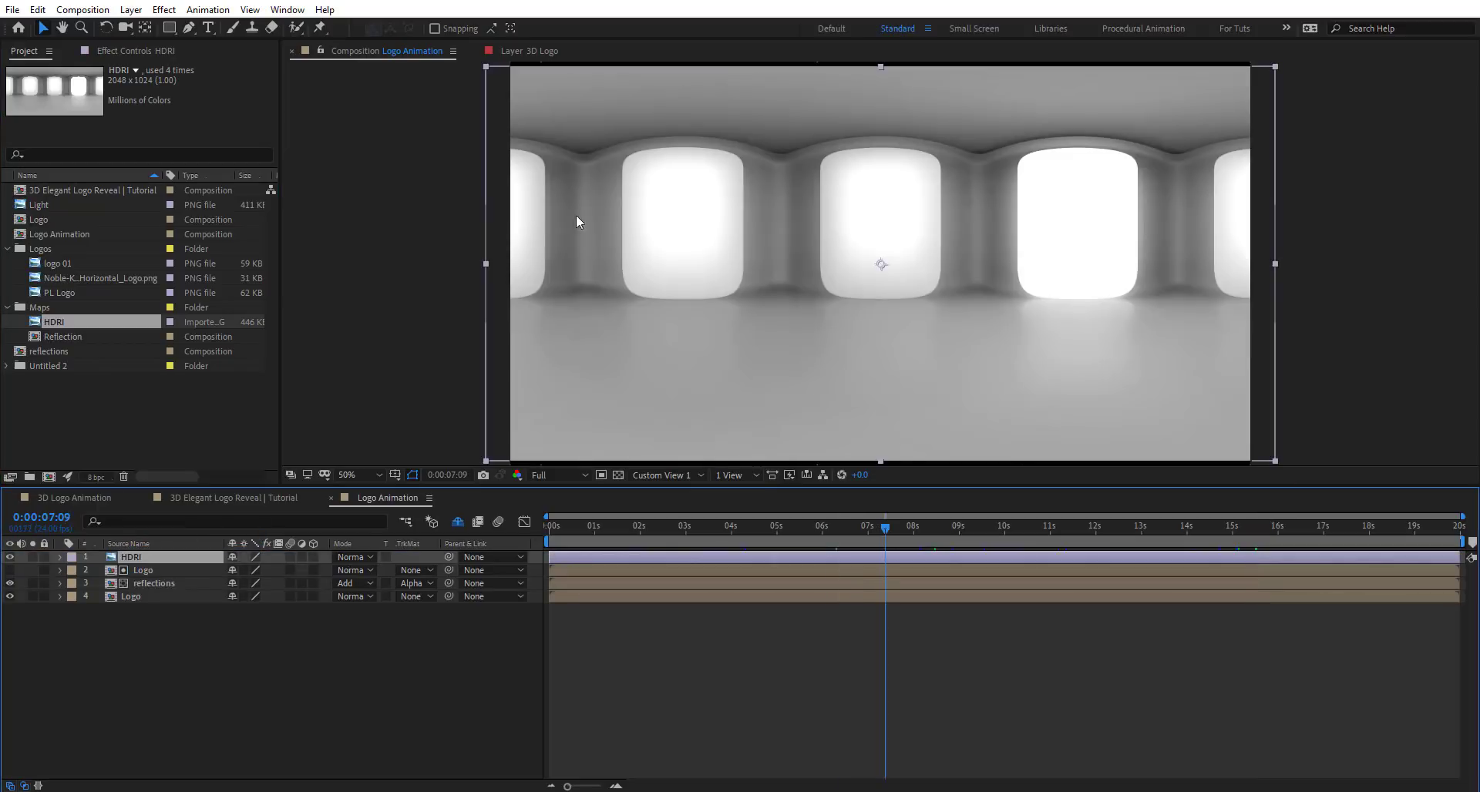
# Duplicate the Logo matte layer, place the copy above HDRI, and set the HDRI track matte to Alpha Matte.
pyautogui.click(148, 572)
pyautogui.hotkey('ctrl', 'd')
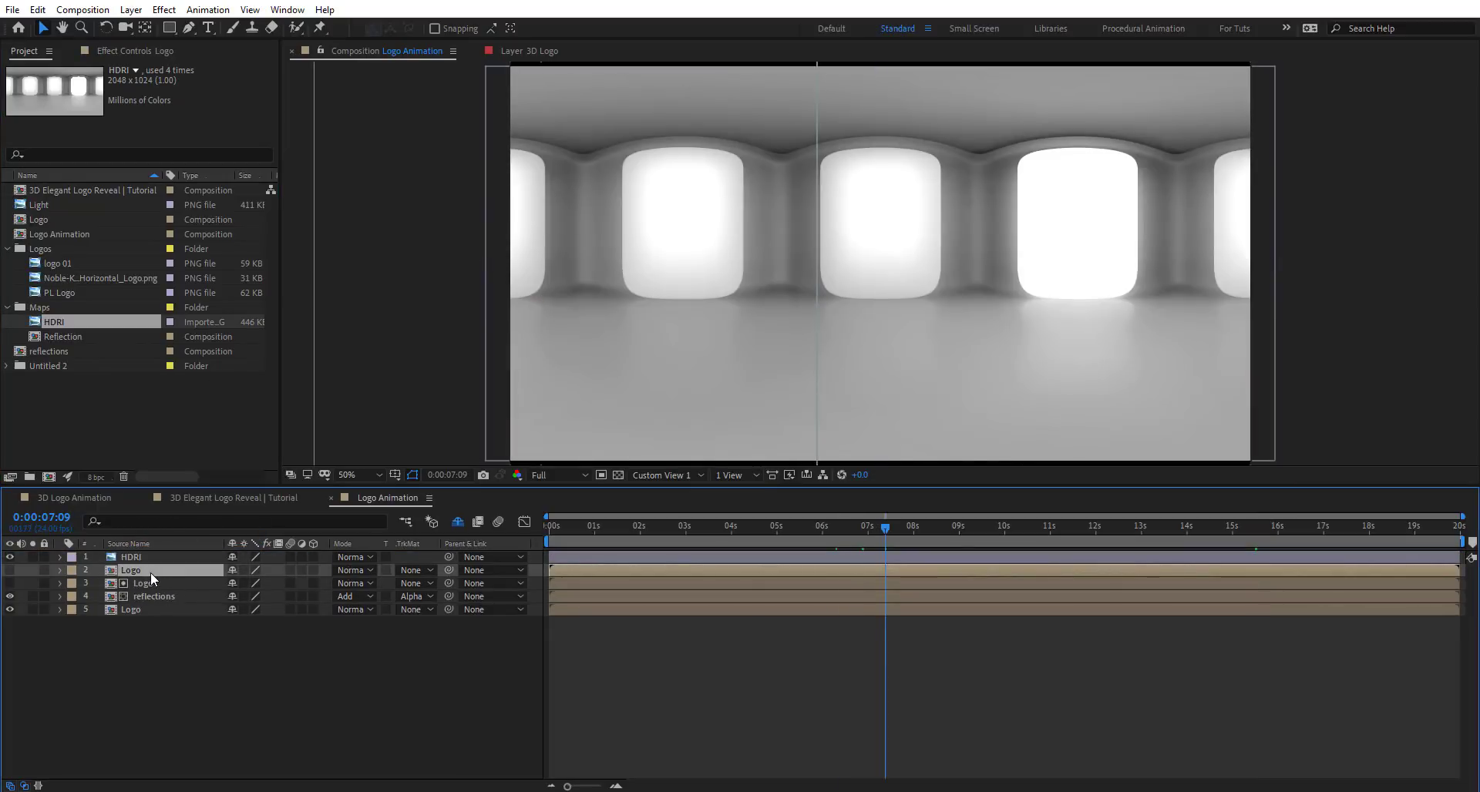
pyautogui.moveTo(150, 572); pyautogui.dragTo(155, 557)
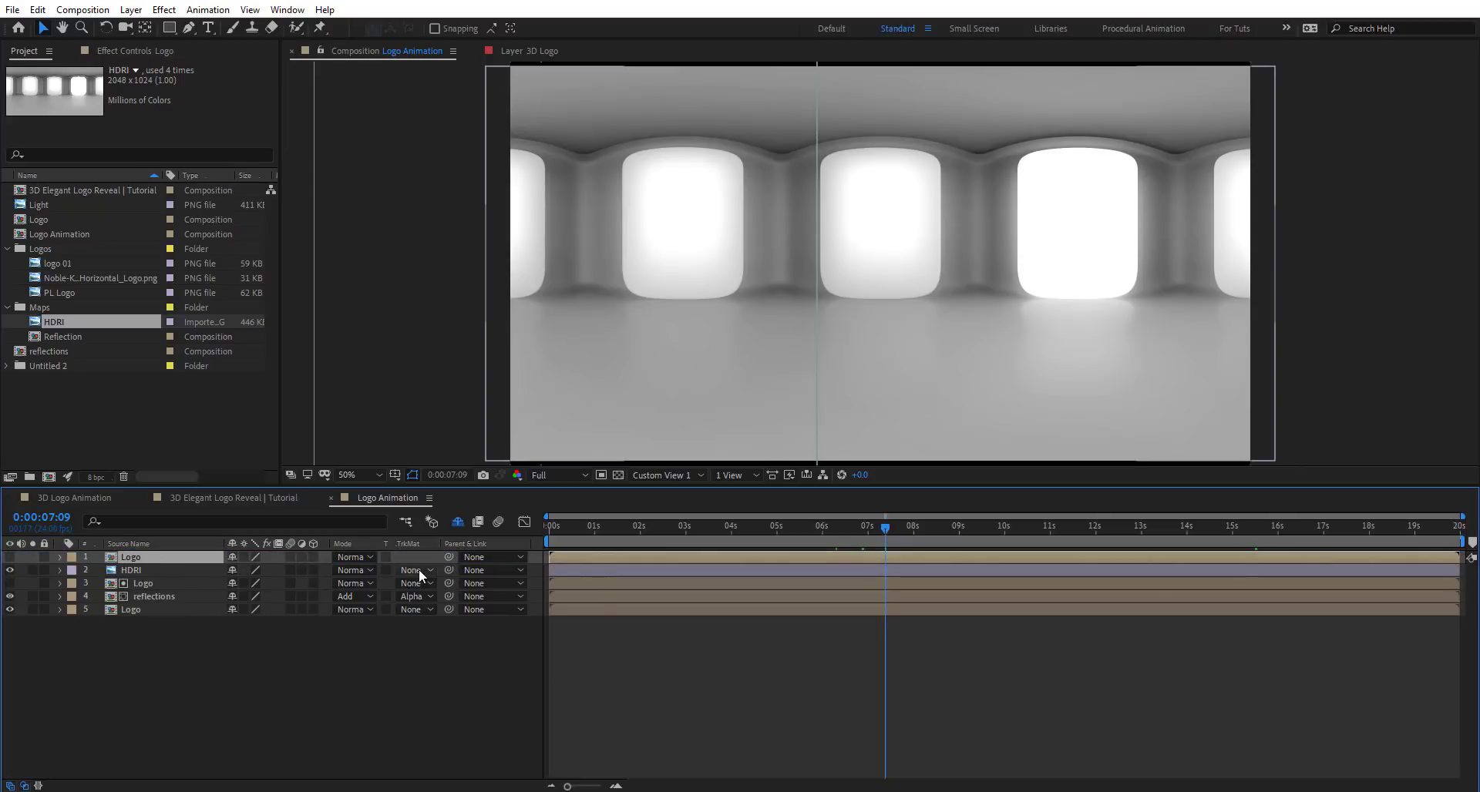
pyautogui.click(420, 572)
pyautogui.click(470, 609)
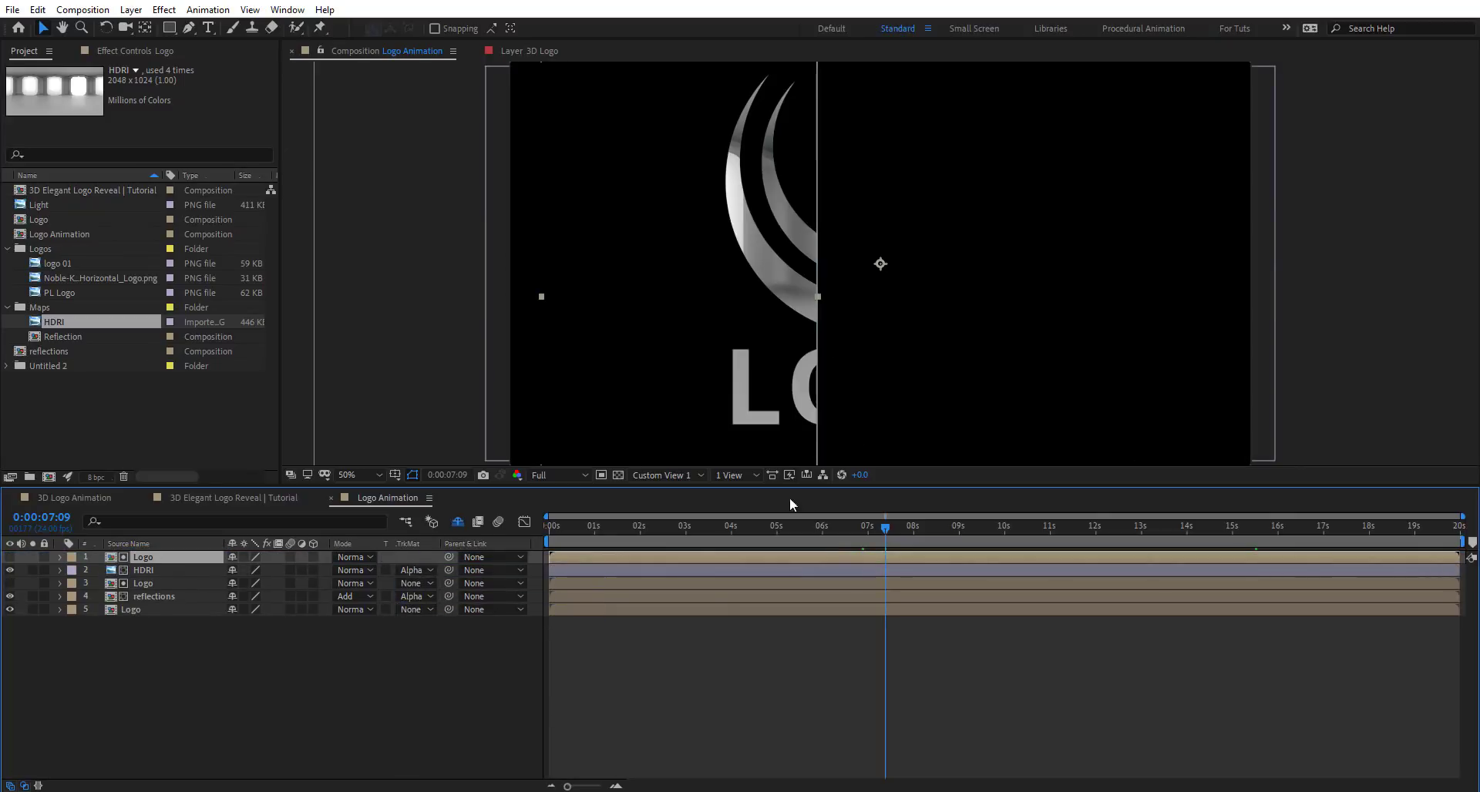
pyautogui.click(9, 570)
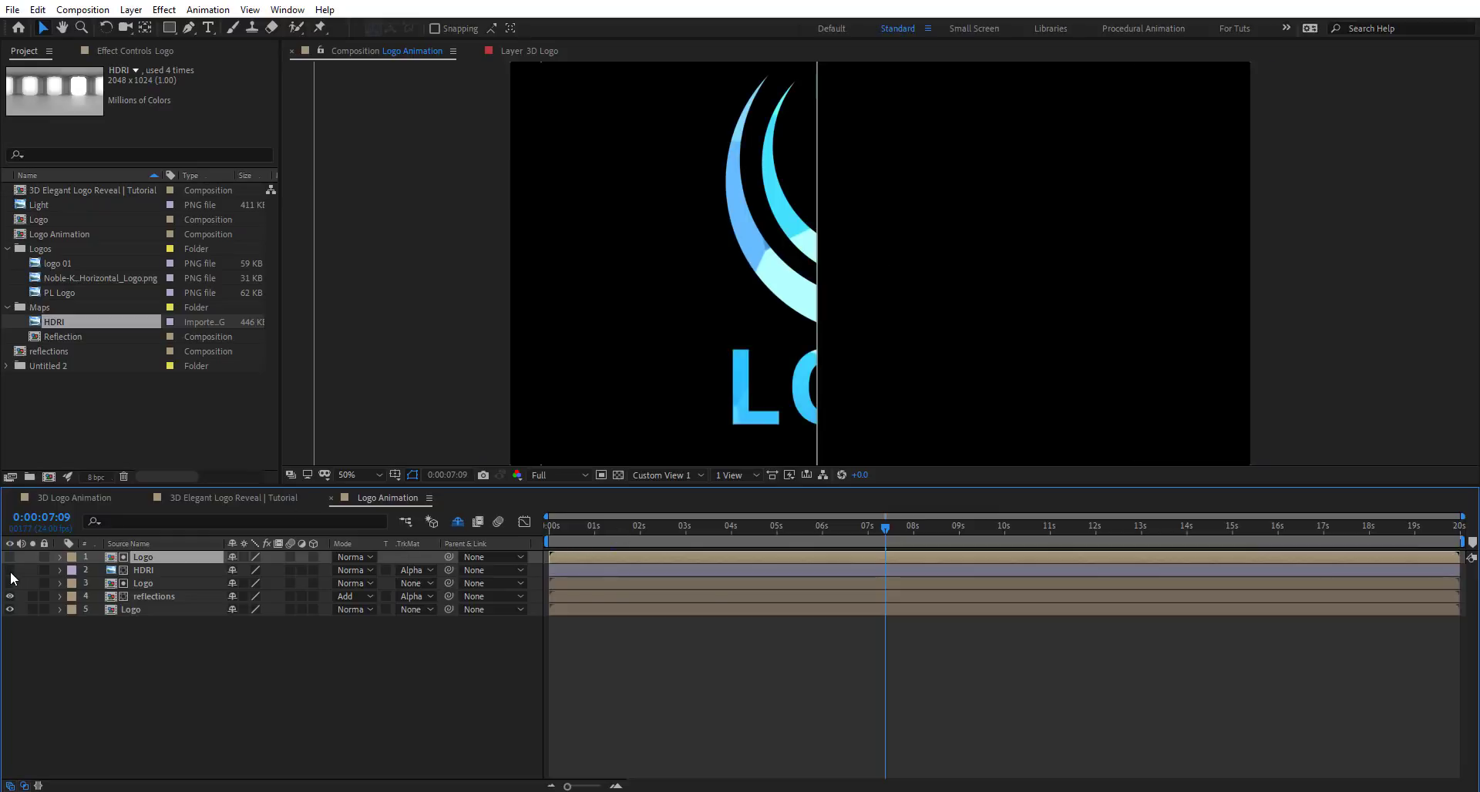
pyautogui.click(10, 571)
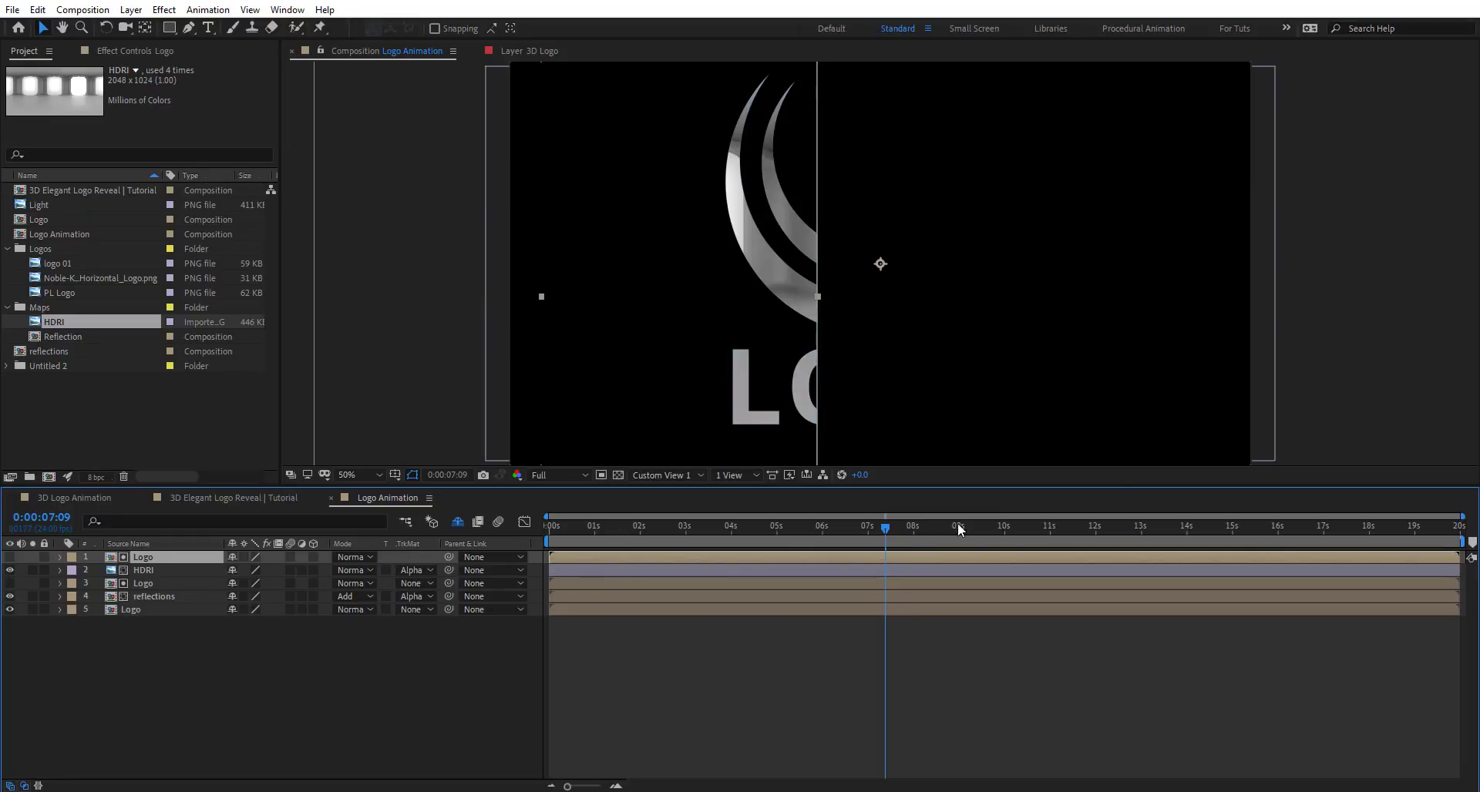
# Keyframe the HDRI layer's horizontal Position from about 42 at the first frame to 1353 at the last frame.
pyautogui.moveTo(958, 524); pyautogui.dragTo(392, 535)
pyautogui.click(145, 569)
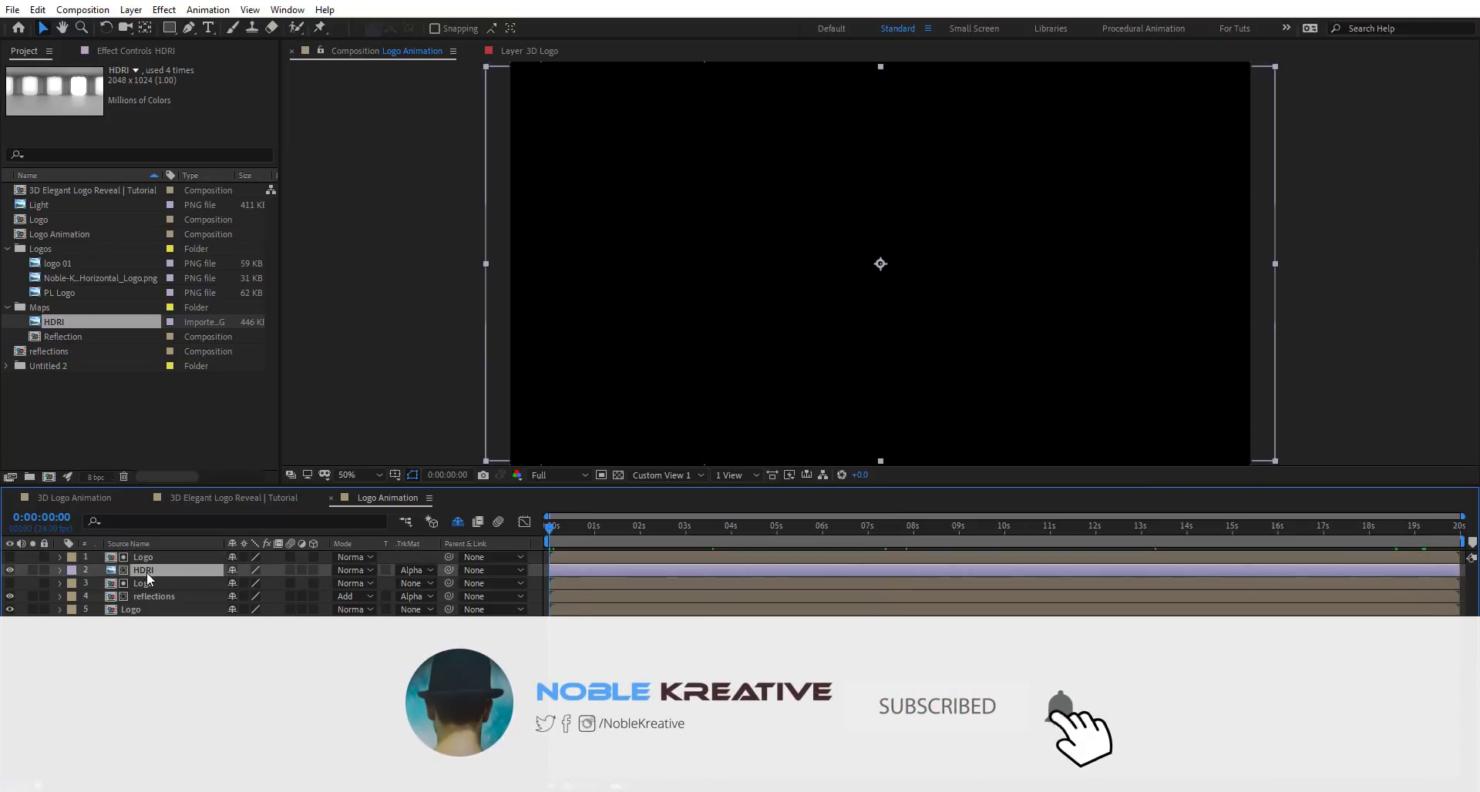
pyautogui.press('p')
pyautogui.click(99, 583)
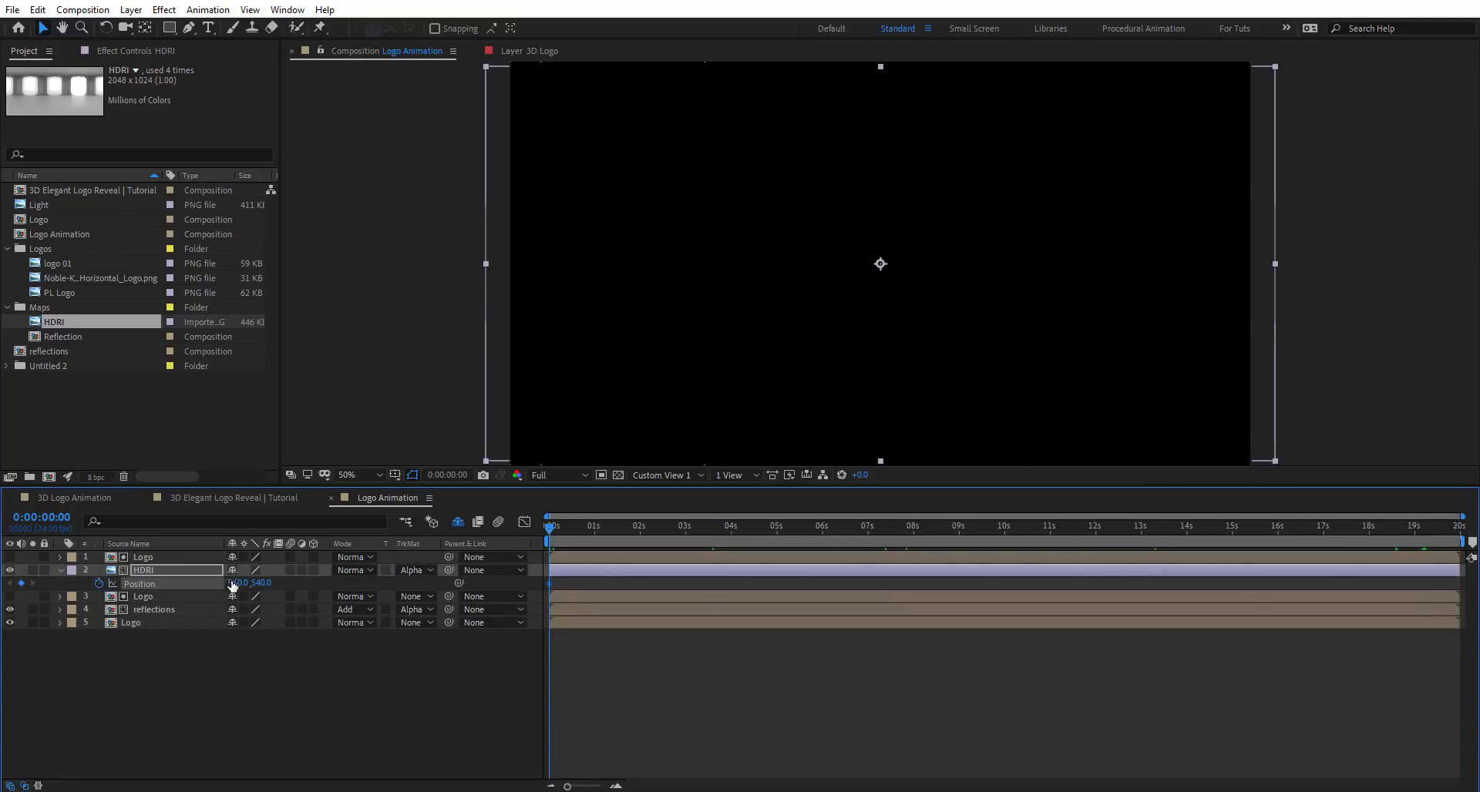
pyautogui.moveTo(239, 584); pyautogui.dragTo(184, 583)
pyautogui.moveTo(1443, 530); pyautogui.dragTo(1459, 529)
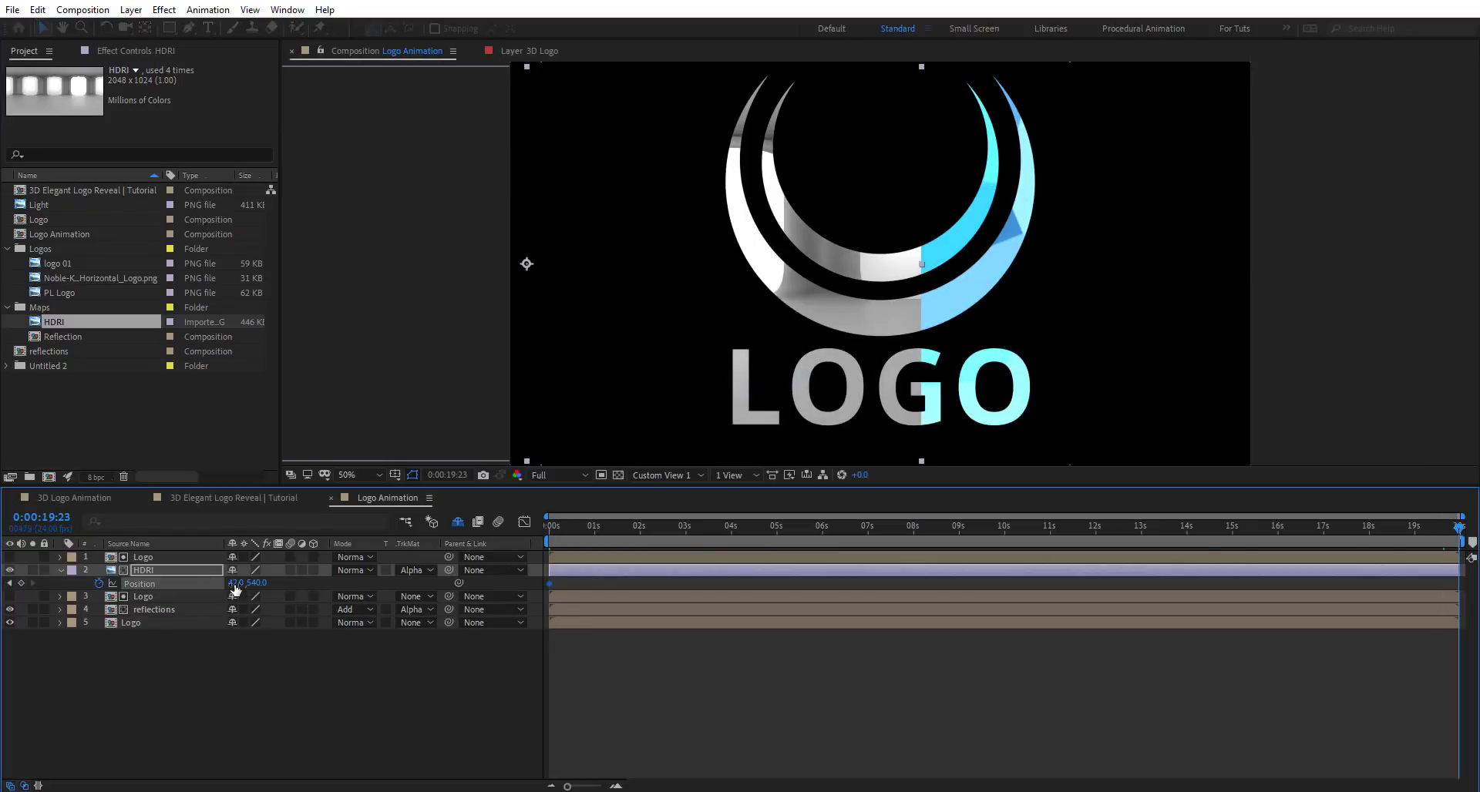
pyautogui.moveTo(238, 582); pyautogui.dragTo(1260, 600)
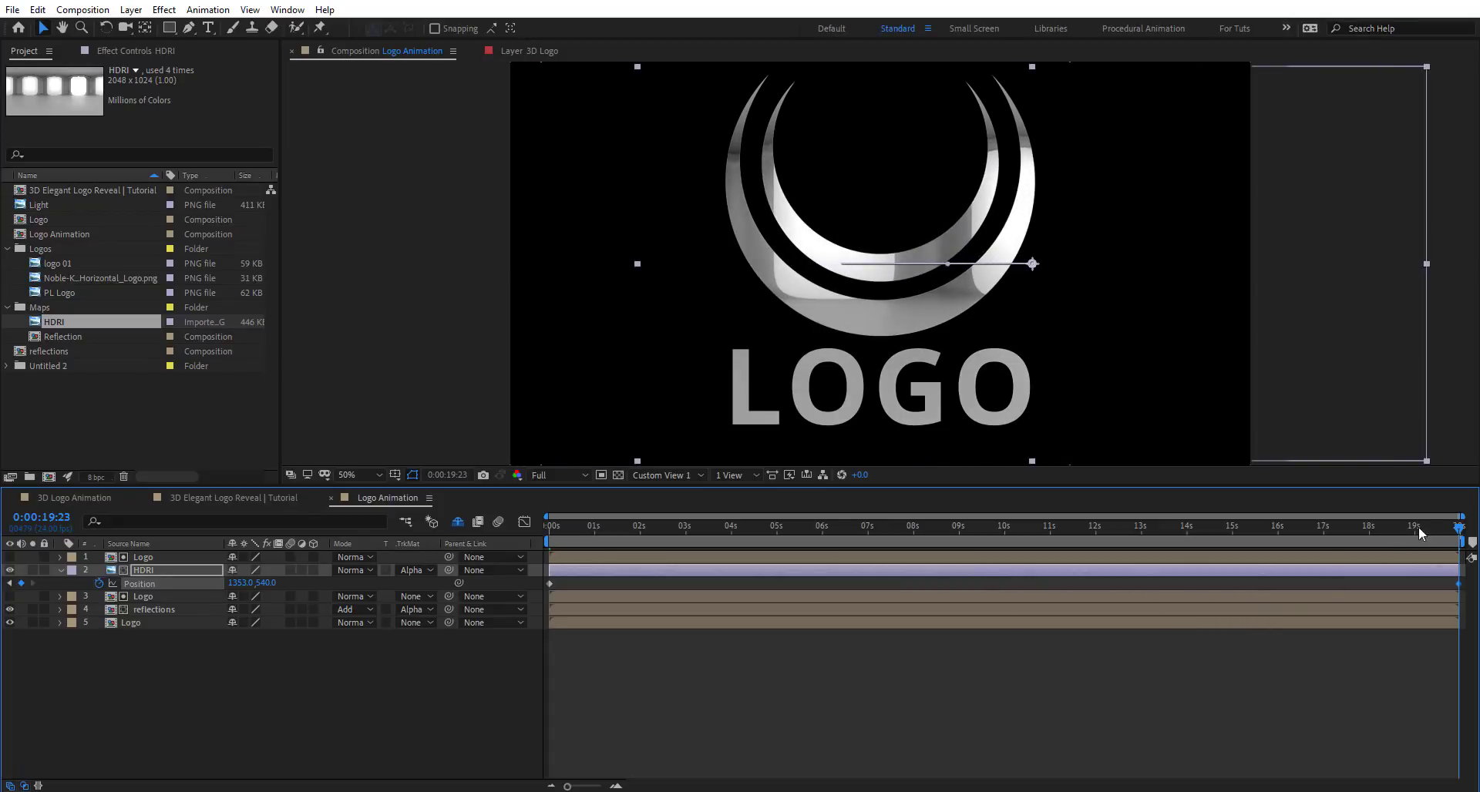
pyautogui.click(651, 687)
# Try the Add and Overlay blending modes on the HDRI layer.
pyautogui.click(354, 571)
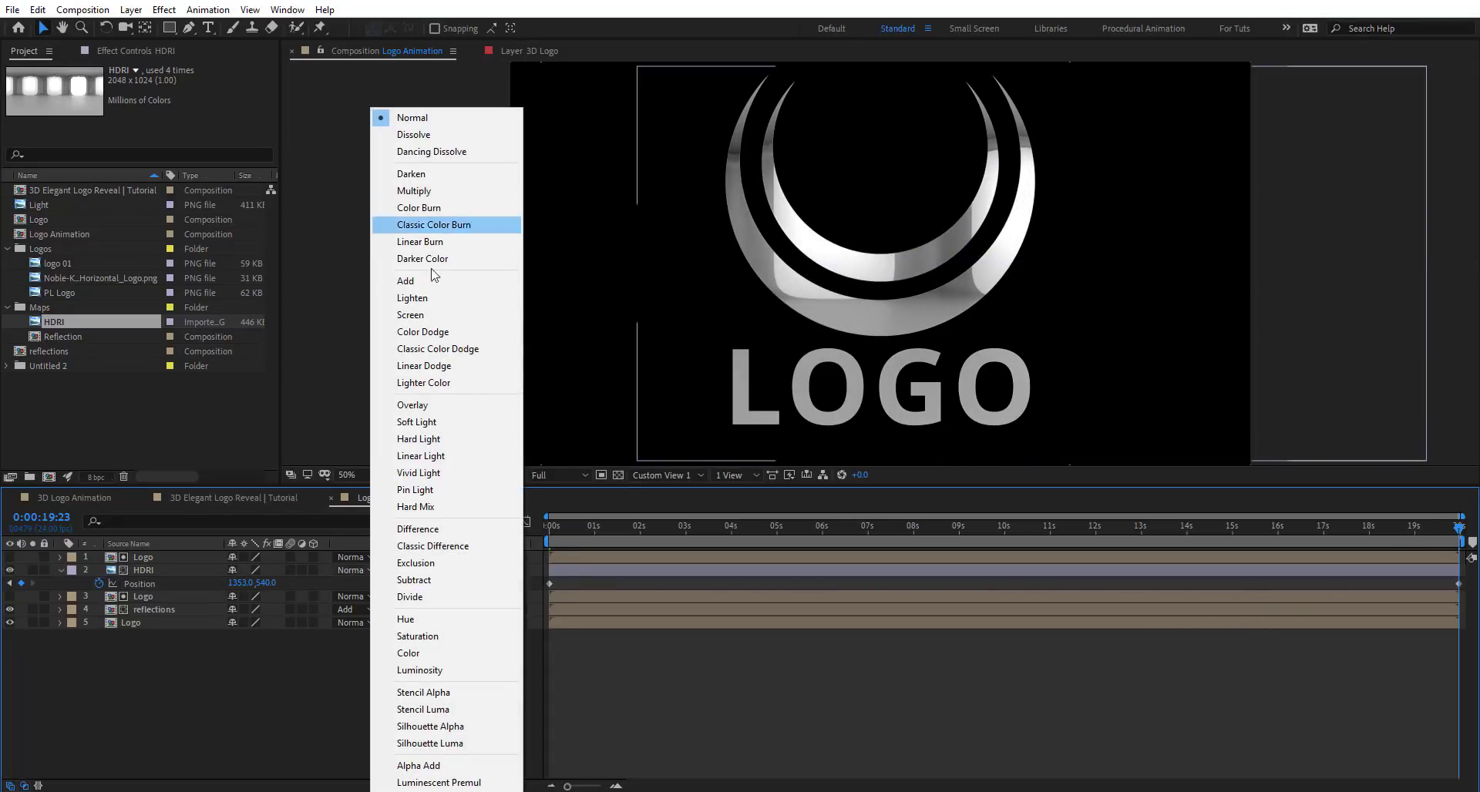
pyautogui.click(428, 280)
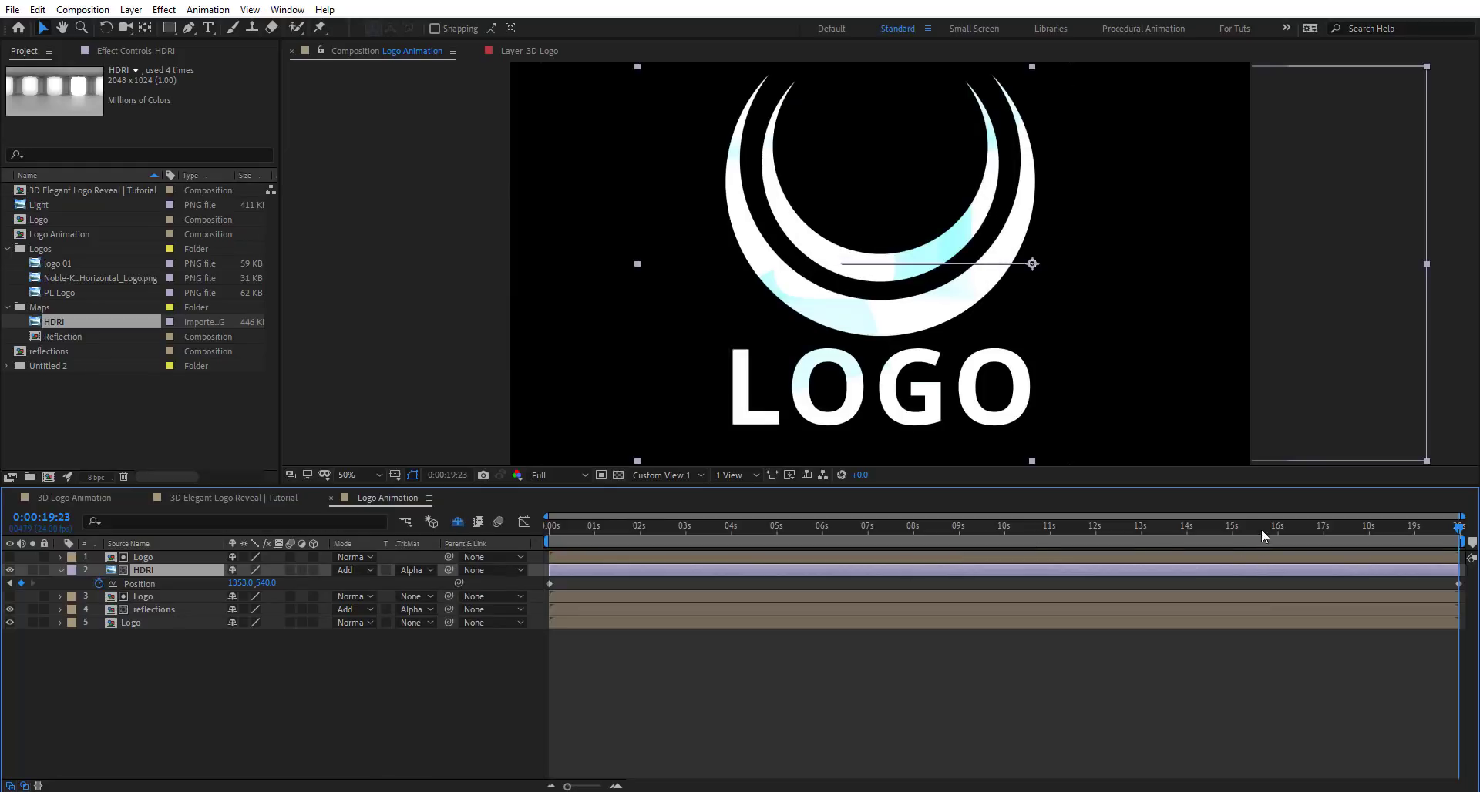
pyautogui.moveTo(1258, 529); pyautogui.dragTo(1100, 533)
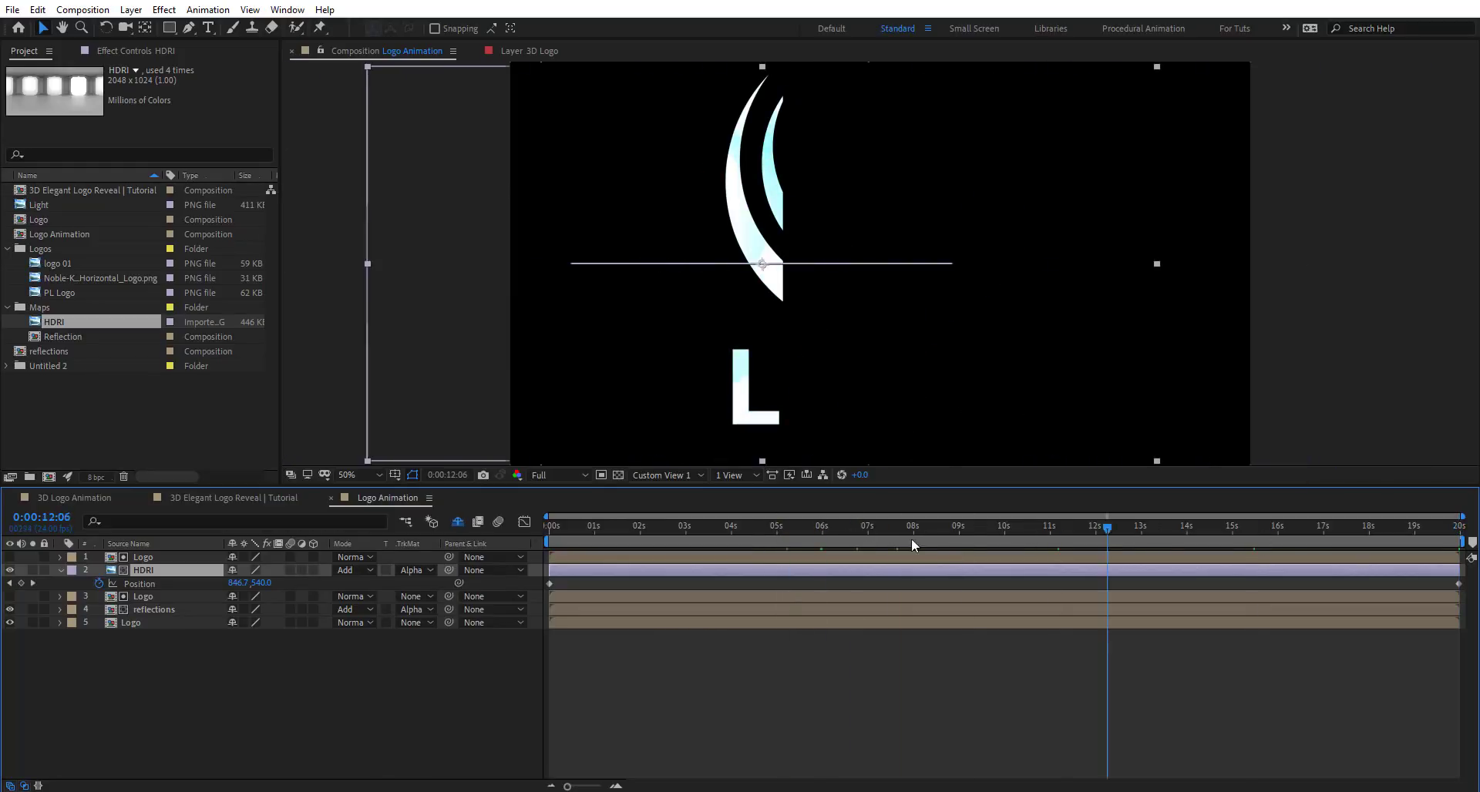
pyautogui.click(354, 570)
pyautogui.click(432, 405)
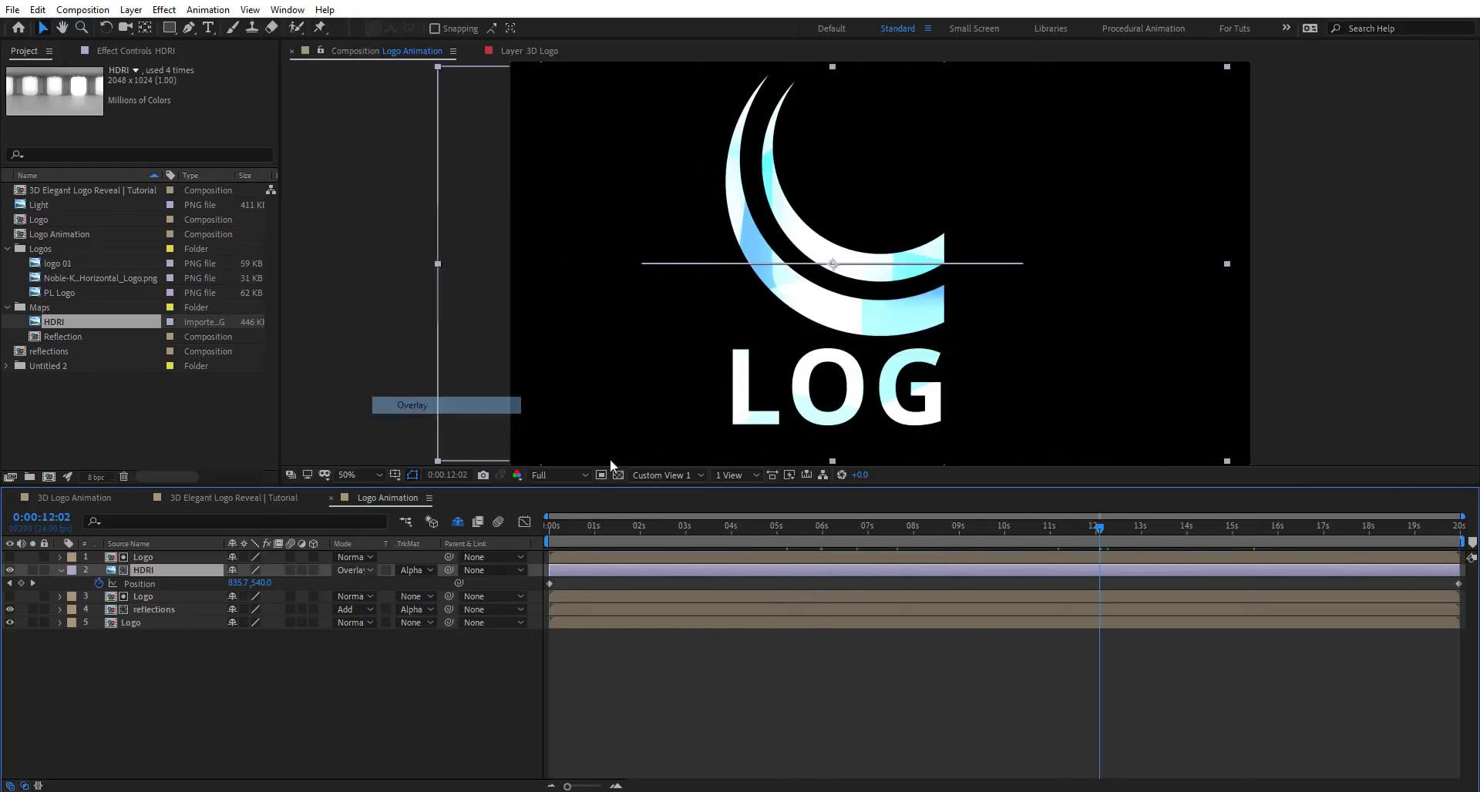
# Set the HDRI layer's blending mode to Soft Light and check its effect on the logo across the timeline.
pyautogui.click(354, 572)
pyautogui.click(432, 421)
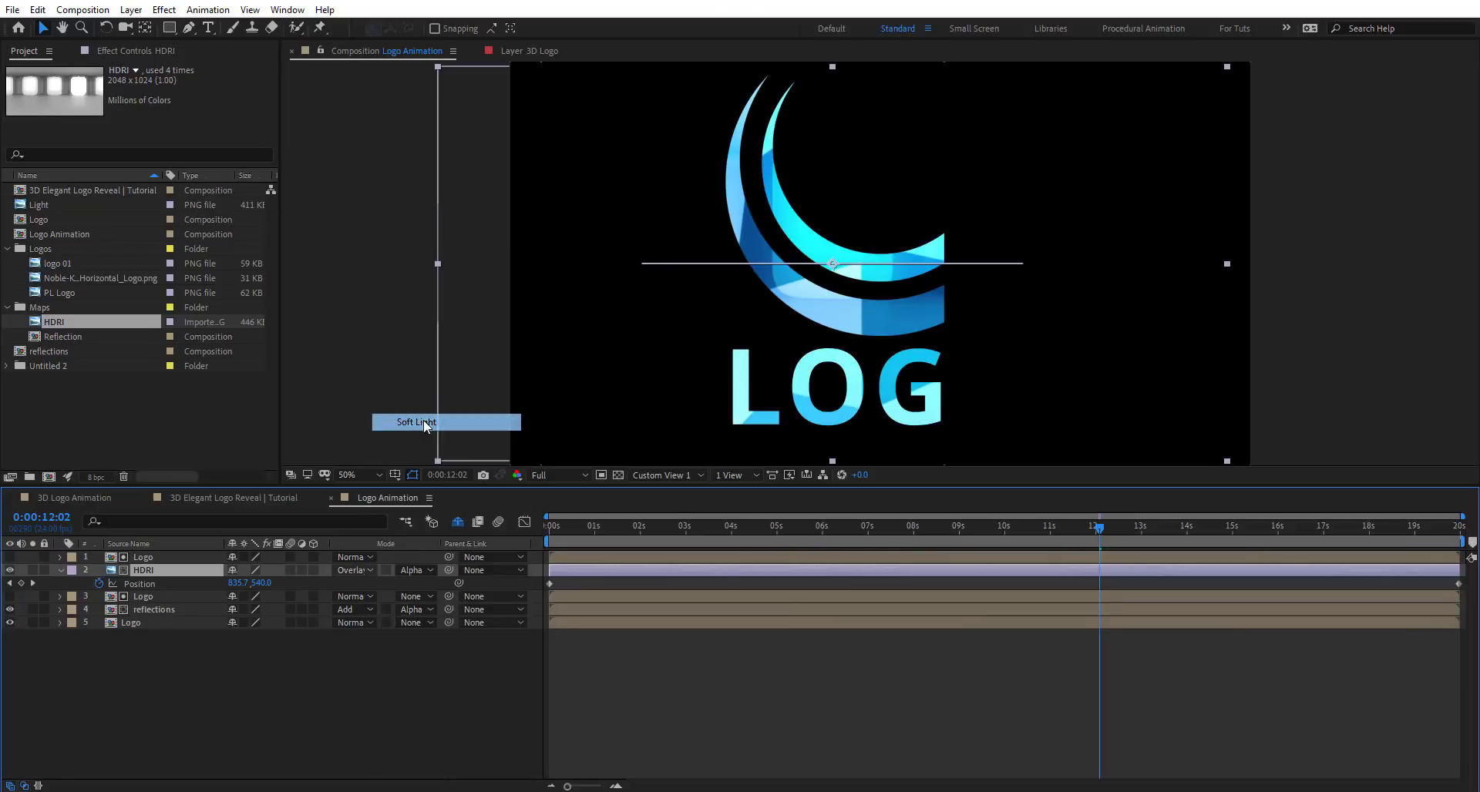
pyautogui.click(10, 571)
pyautogui.click(10, 570)
pyautogui.click(10, 571)
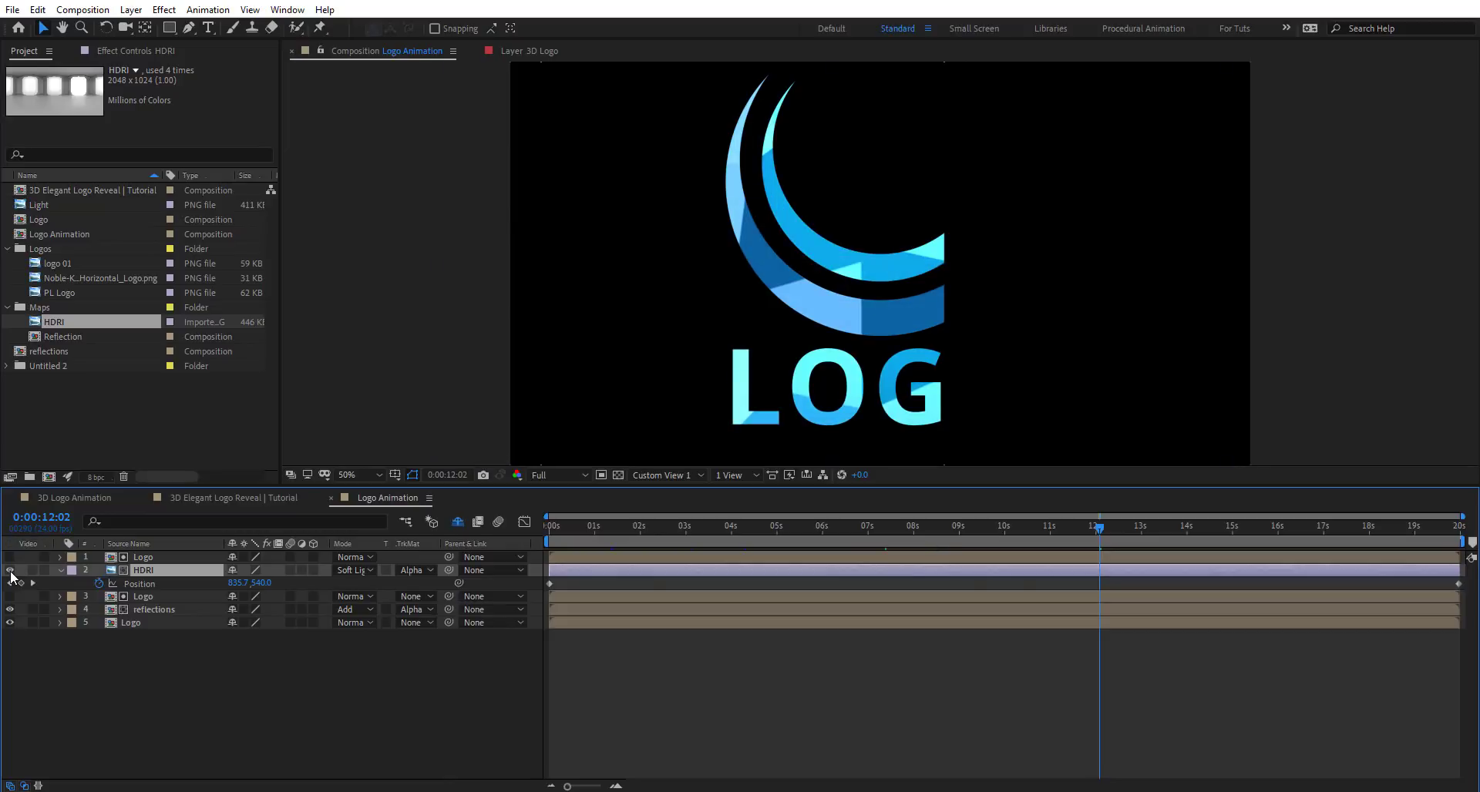
pyautogui.click(10, 571)
pyautogui.click(585, 529)
pyautogui.moveTo(711, 523); pyautogui.dragTo(1477, 591)
pyautogui.click(751, 682)
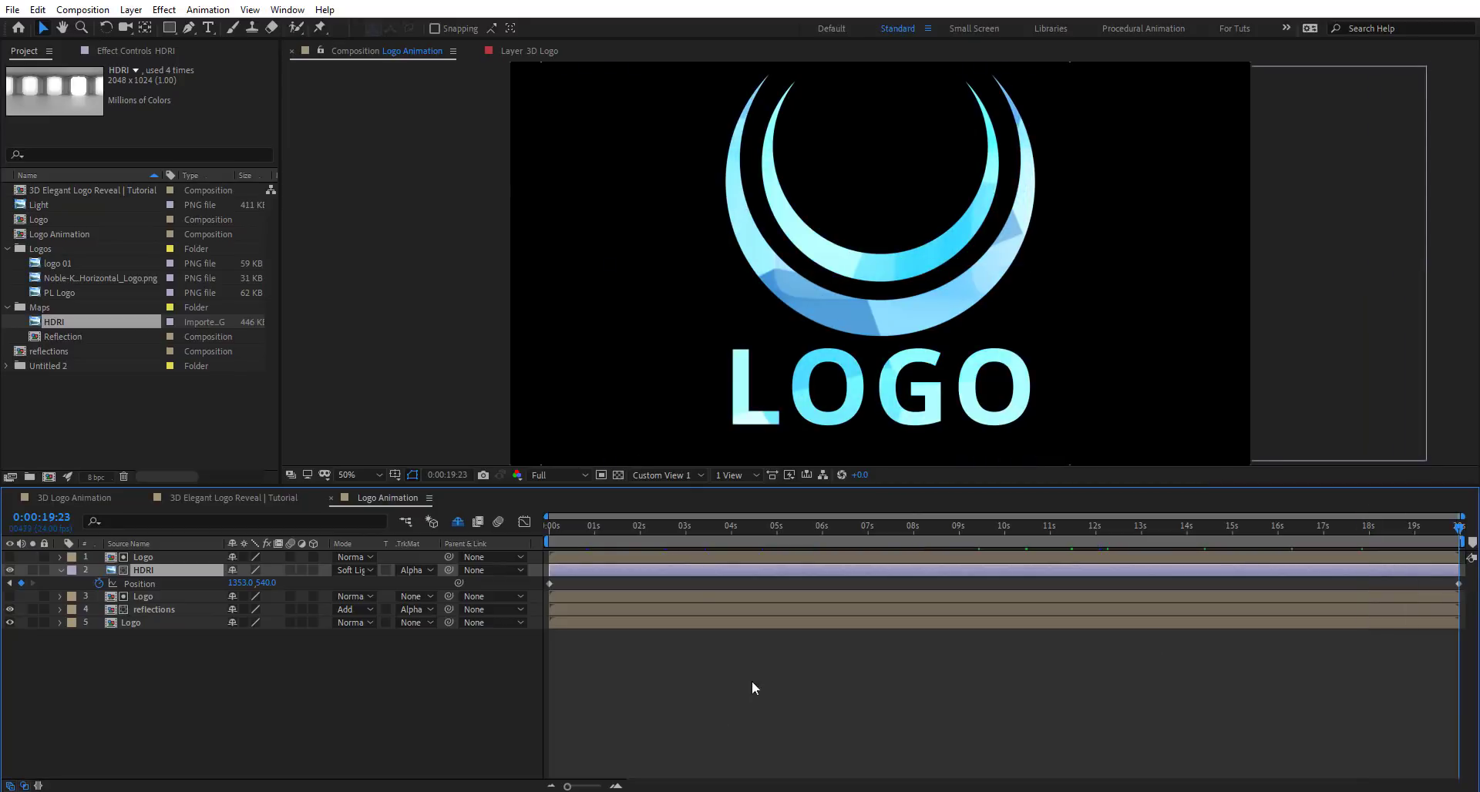
# Return to the 3D Elegant Logo Reveal composition and examine the extruded logo's reflections and side edges at several times and up close.
pyautogui.click(332, 498)
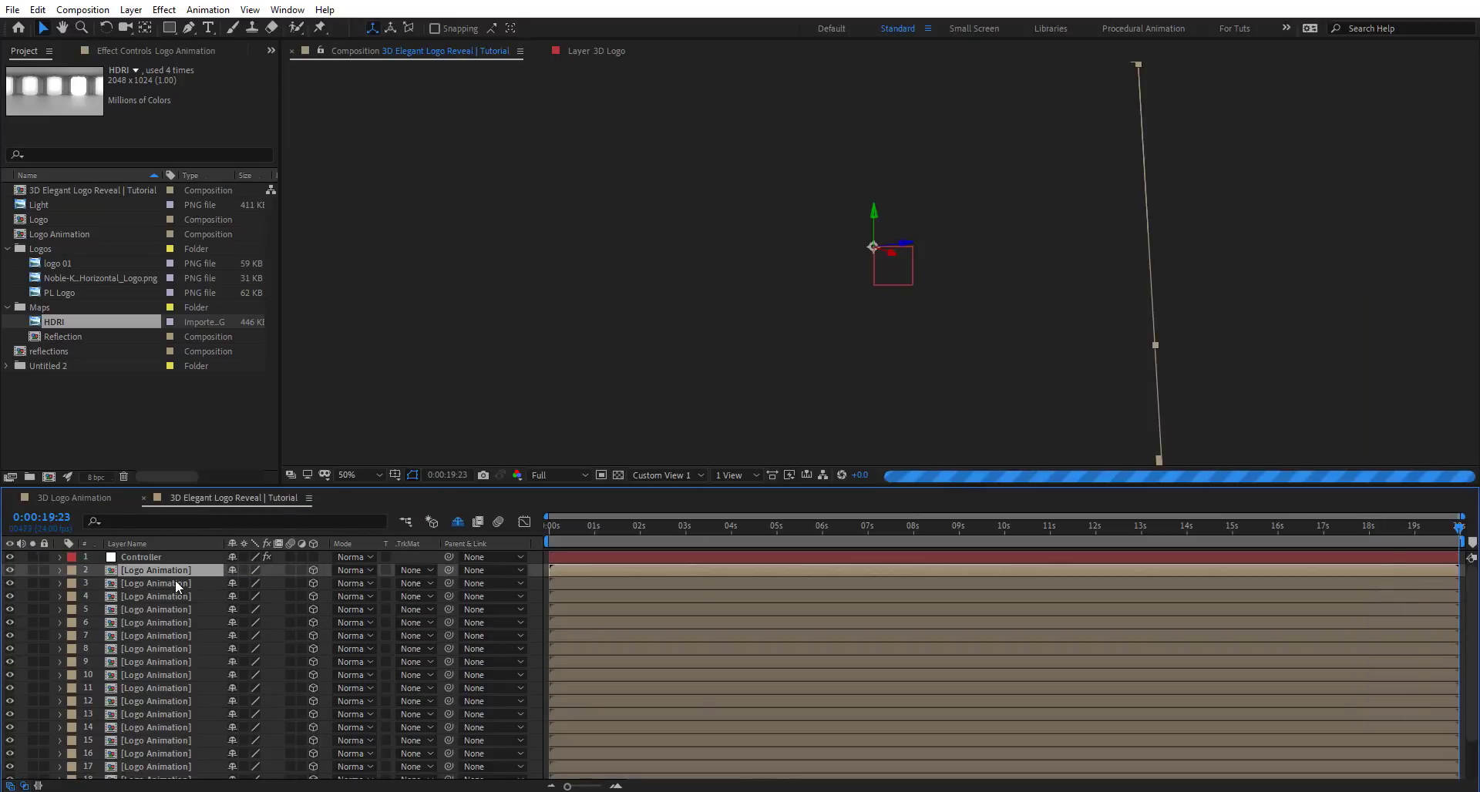
pyautogui.click(663, 529)
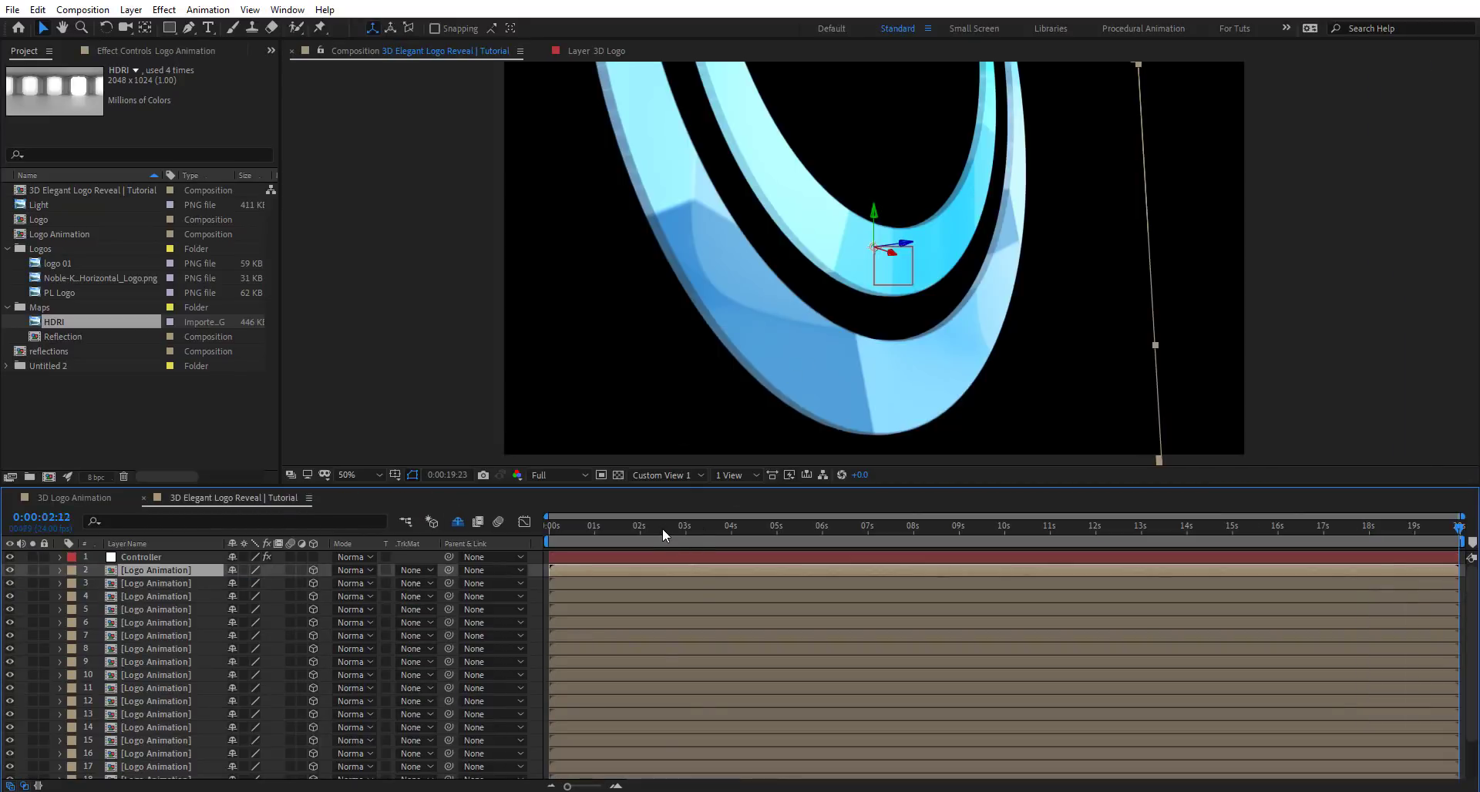
pyautogui.click(898, 527)
pyautogui.click(950, 527)
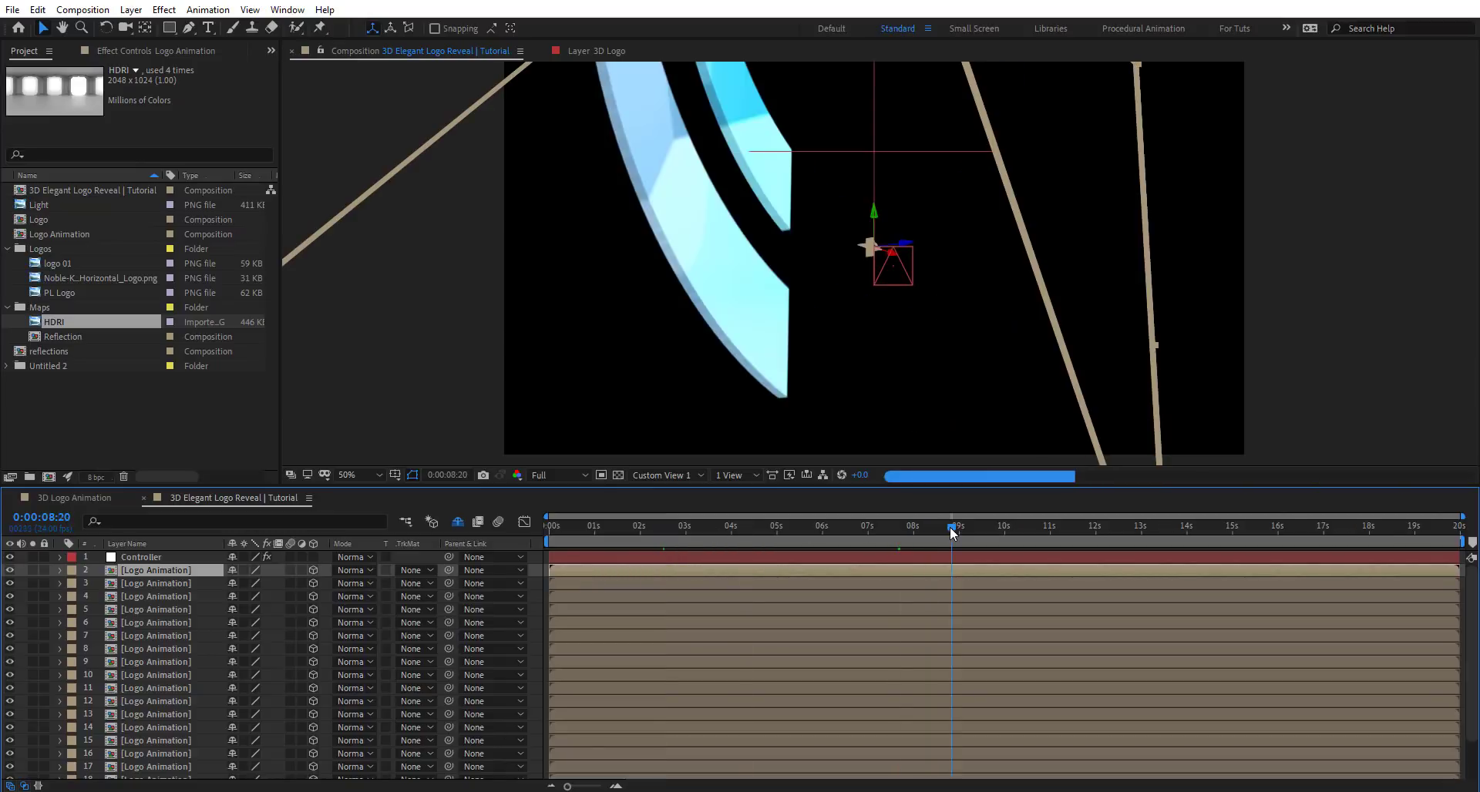
pyautogui.click(1035, 529)
pyautogui.click(1046, 539)
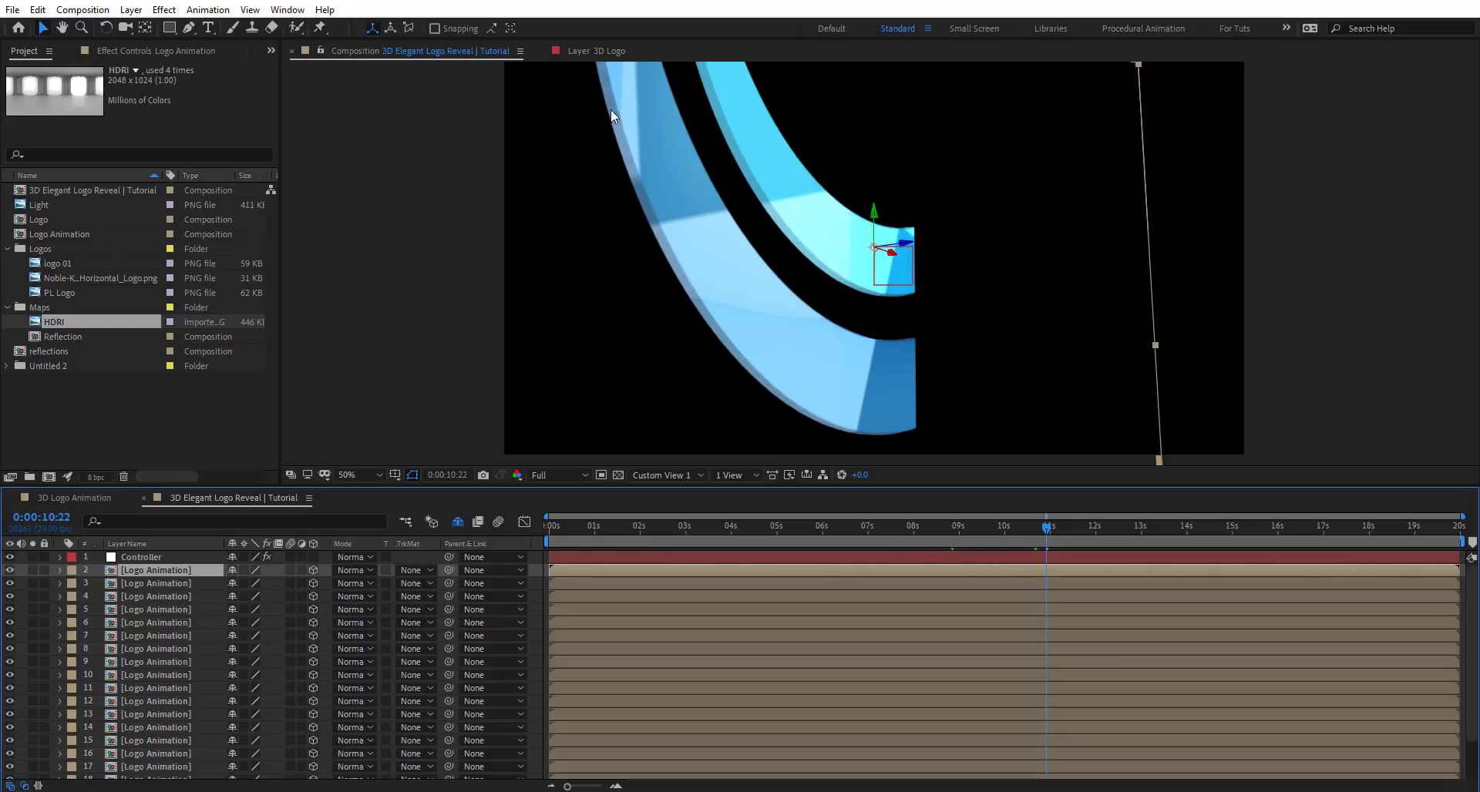
pyautogui.press('.')
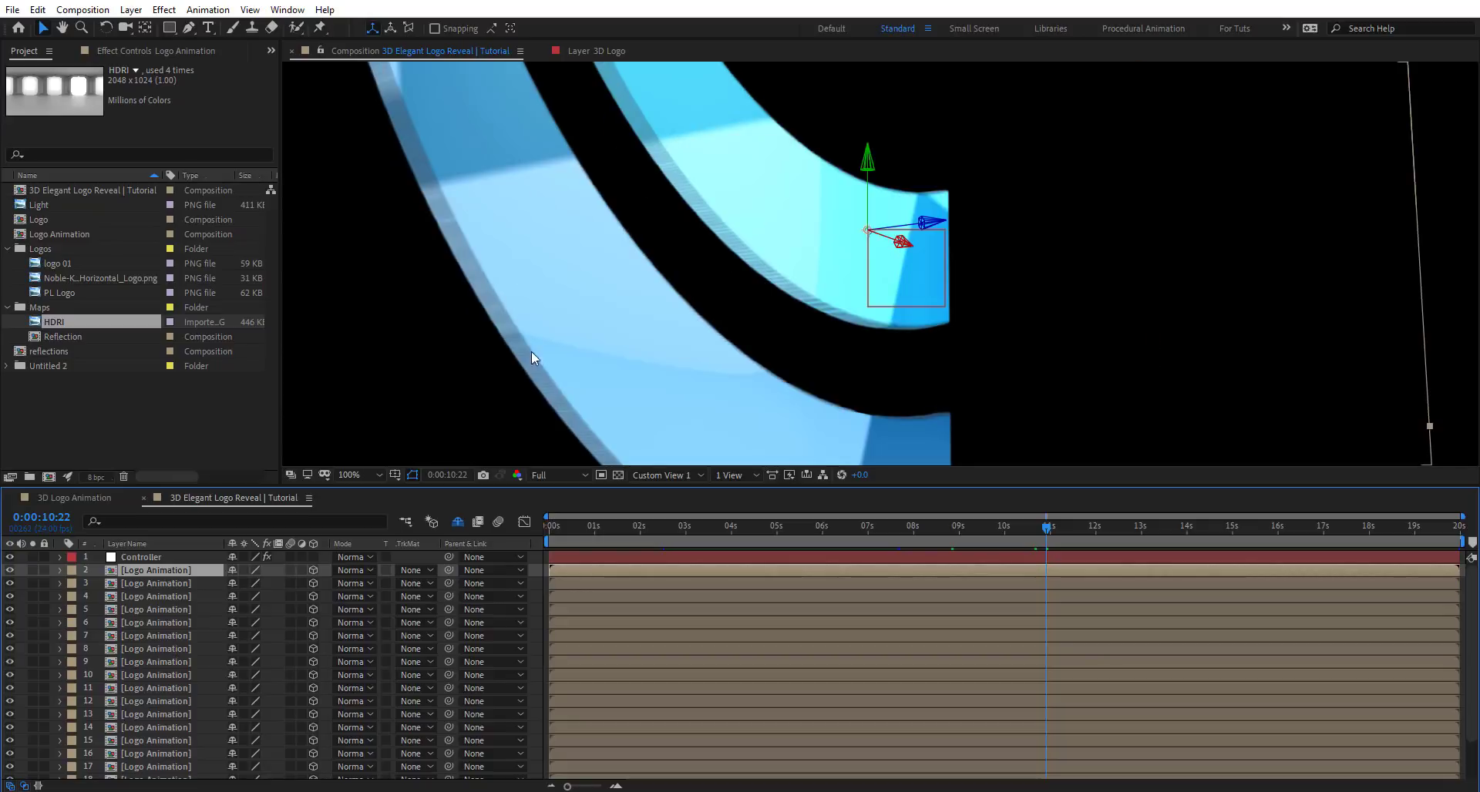
pyautogui.moveTo(710, 238); pyautogui.dragTo(677, 385)
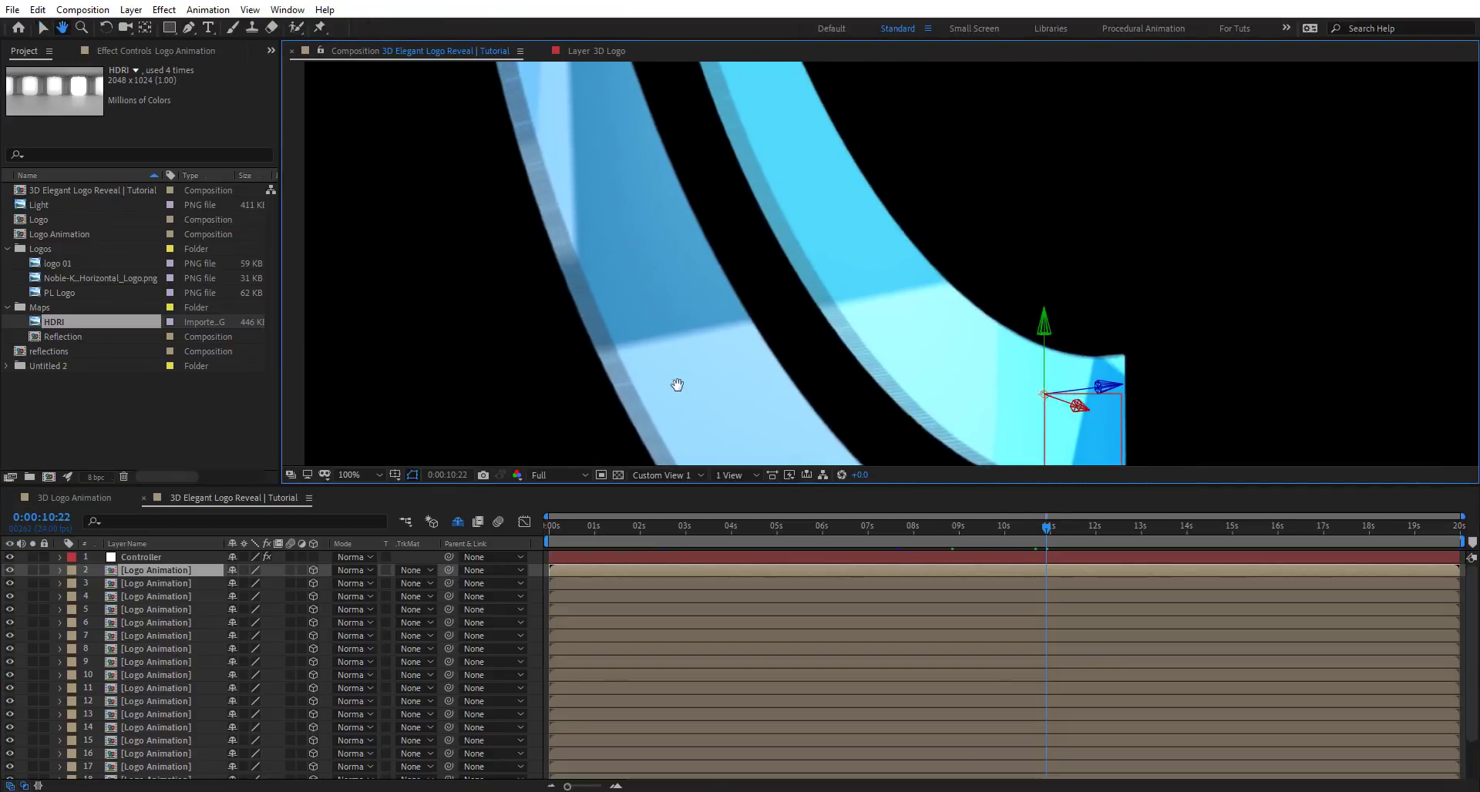
pyautogui.press('v')
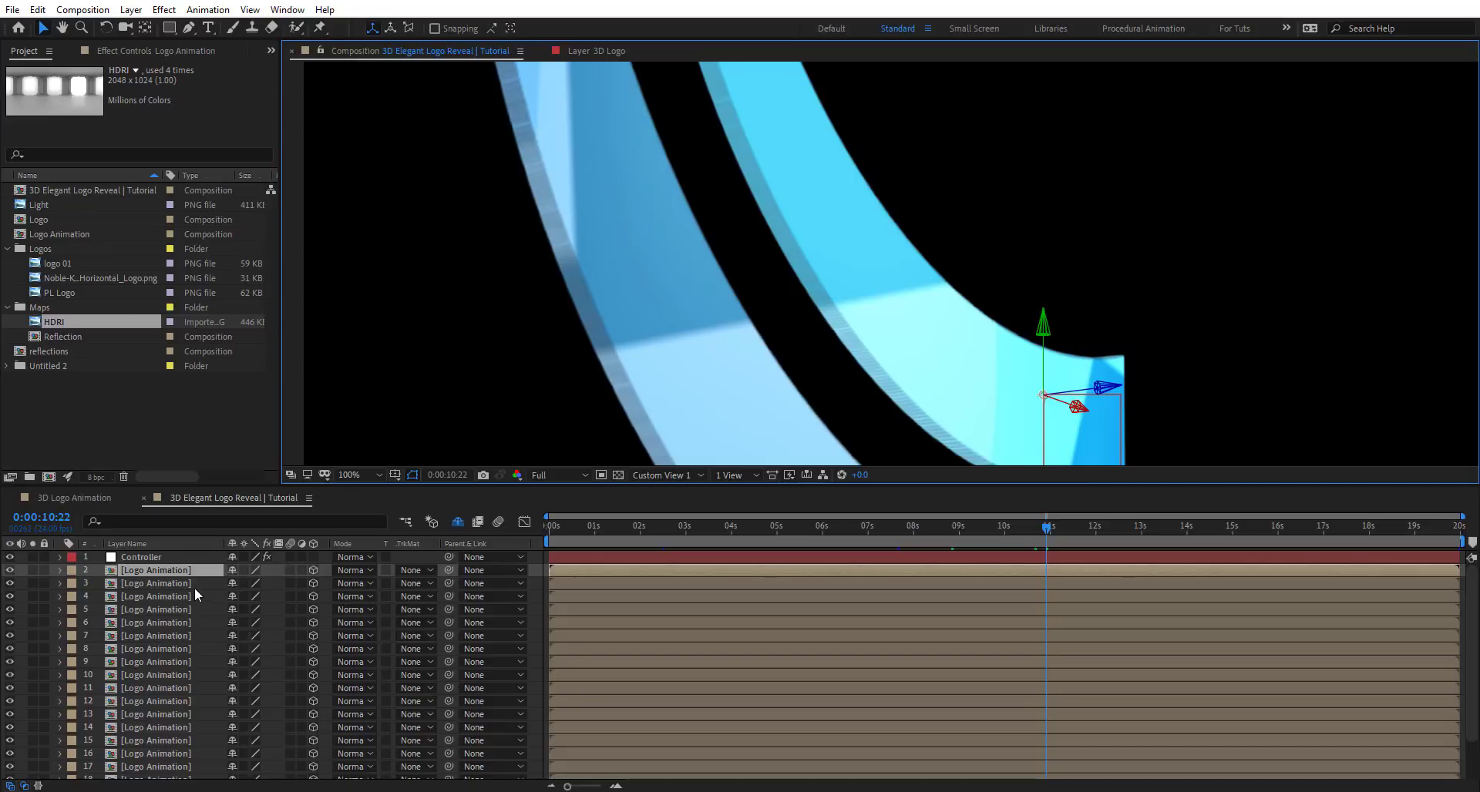
pyautogui.press(',')
pyautogui.press(',')
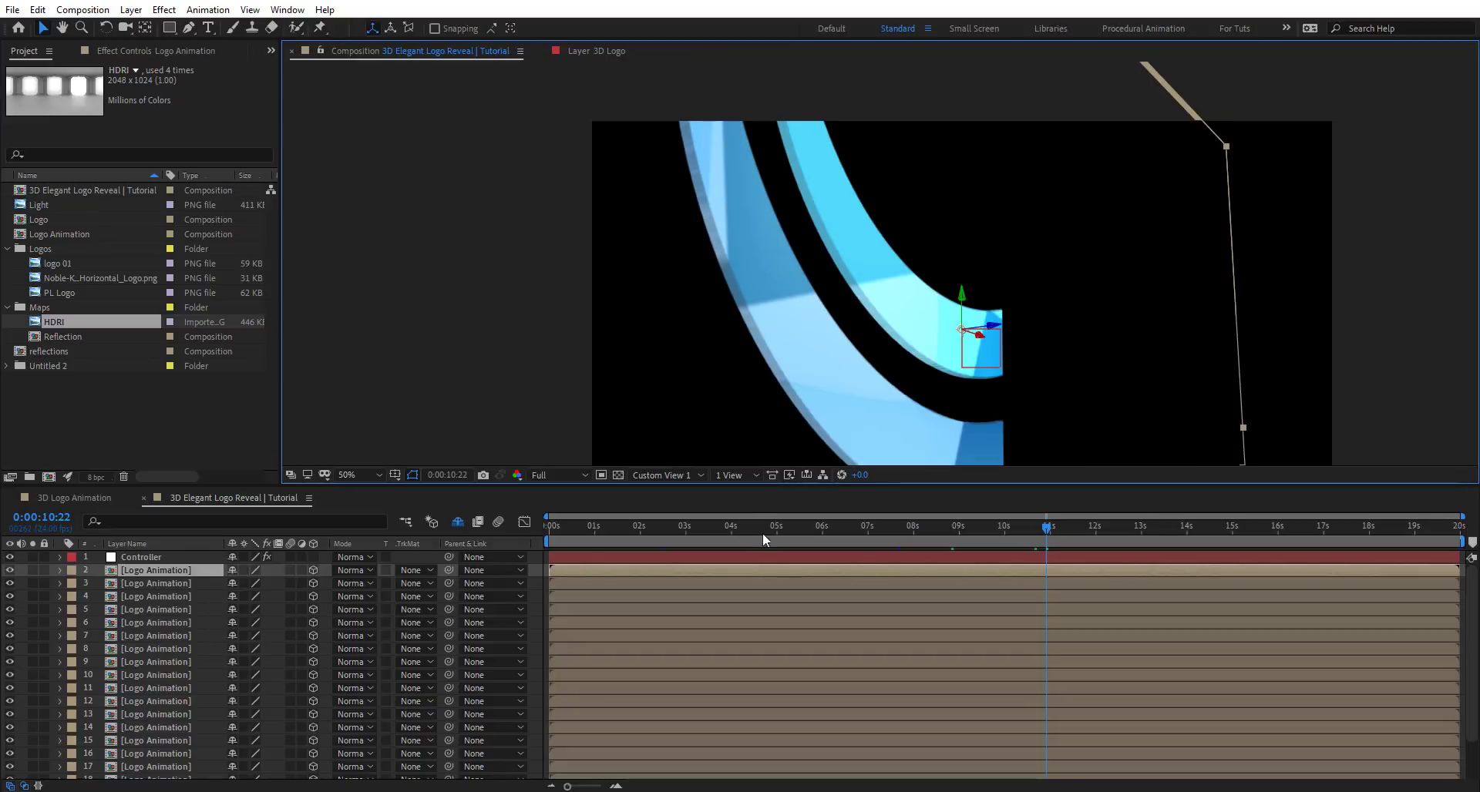
pyautogui.moveTo(782, 367); pyautogui.dragTo(635, 242)
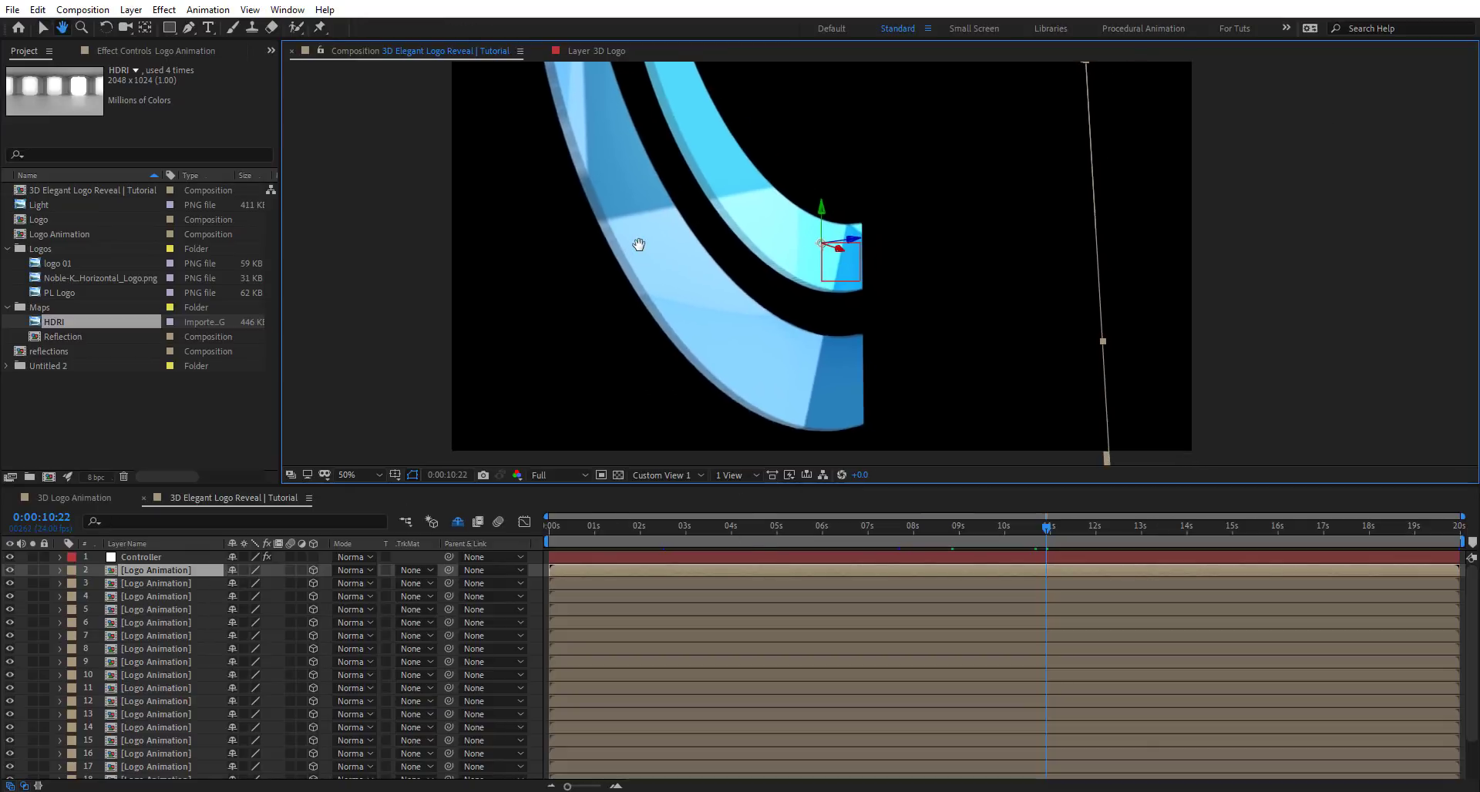
# Duplicate the lowest Logo Animation layer in the stack and give the new layer 21 a Red label.
pyautogui.scroll(-2, 168, 675)
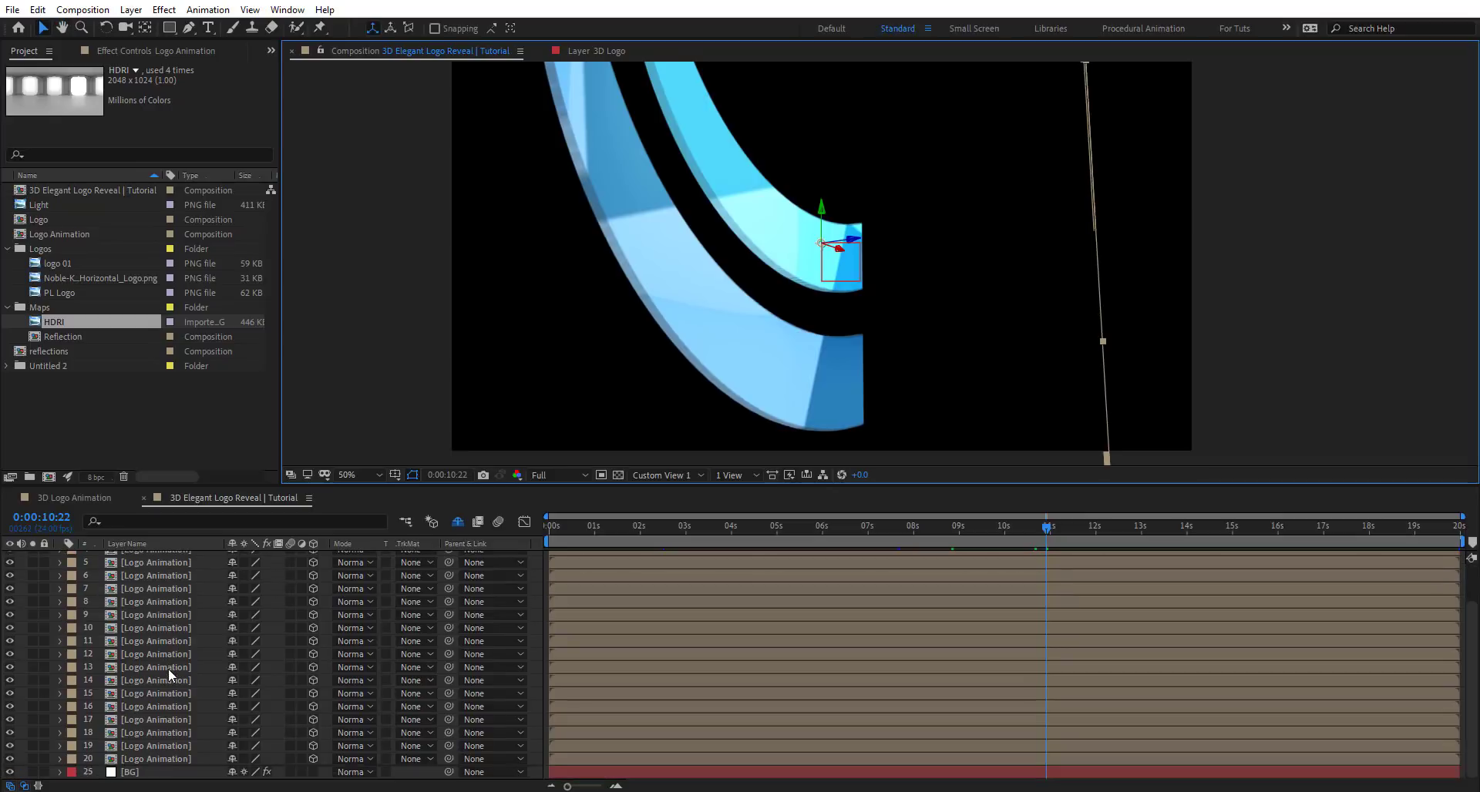
pyautogui.click(140, 760)
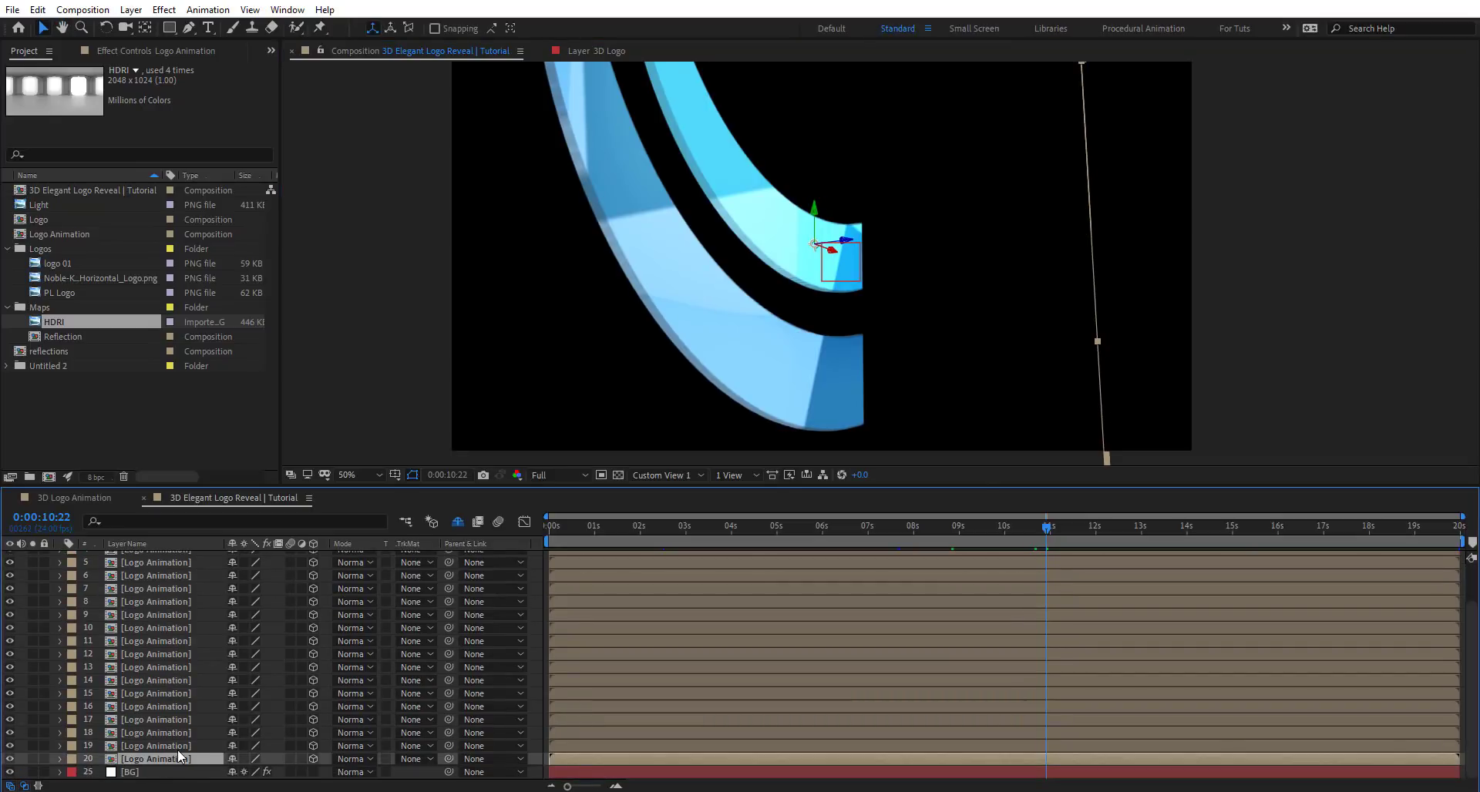
pyautogui.scroll(-1, 175, 750)
pyautogui.click(70, 772)
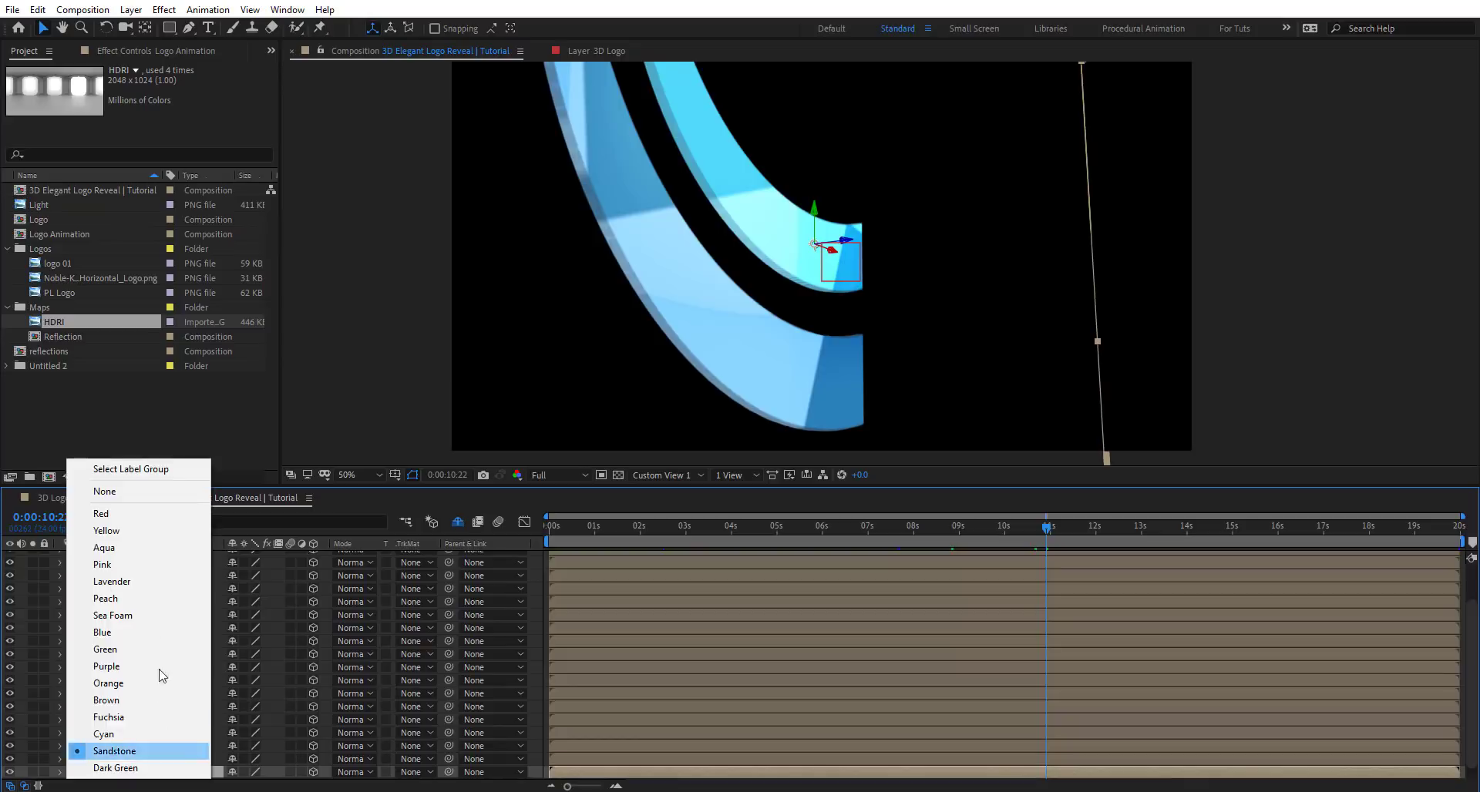
pyautogui.click(108, 513)
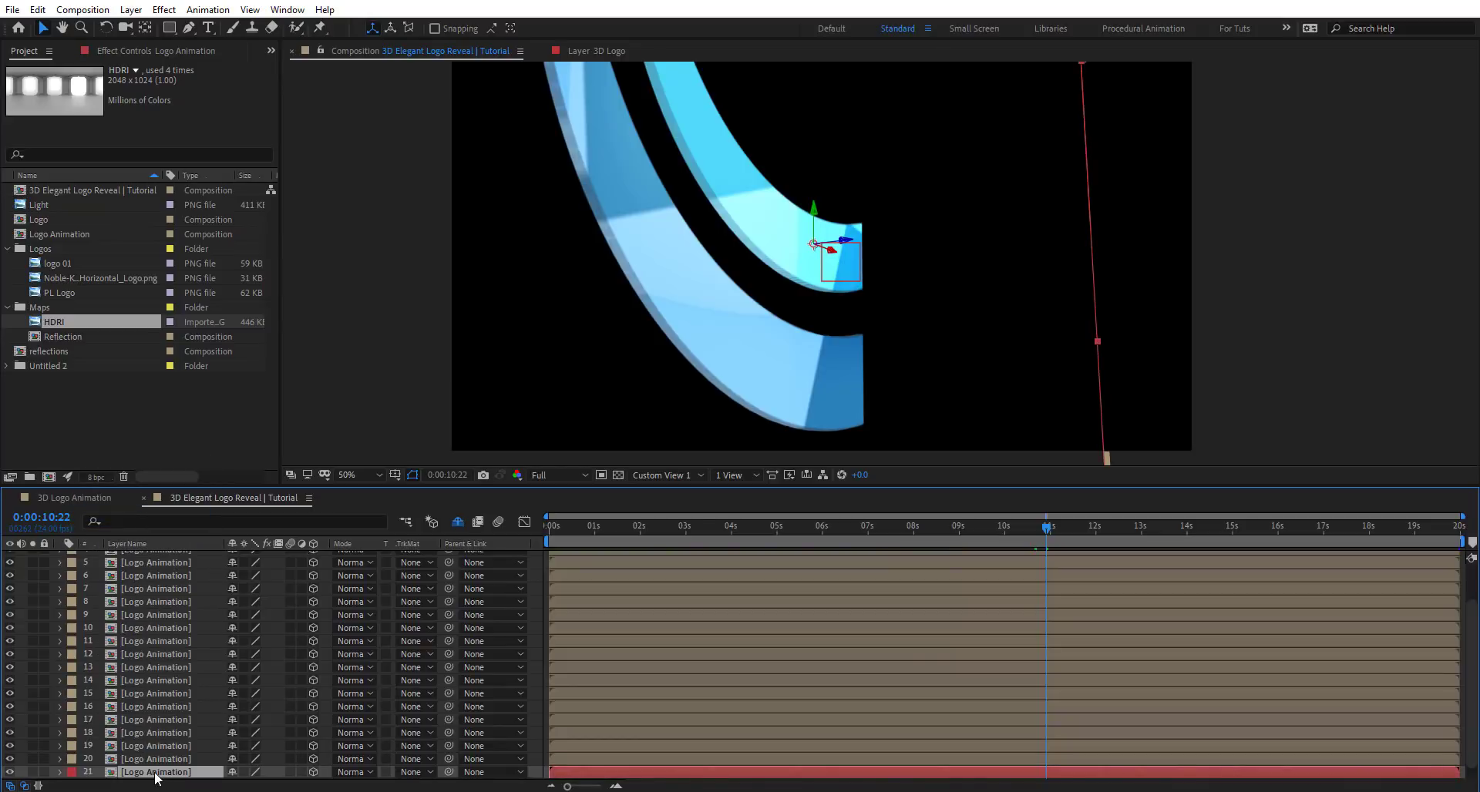
# Duplicate the Logo Animation composition in the project as Logo Animation 2 and replace layer 21's source with it.
pyautogui.rightClick(156, 773)
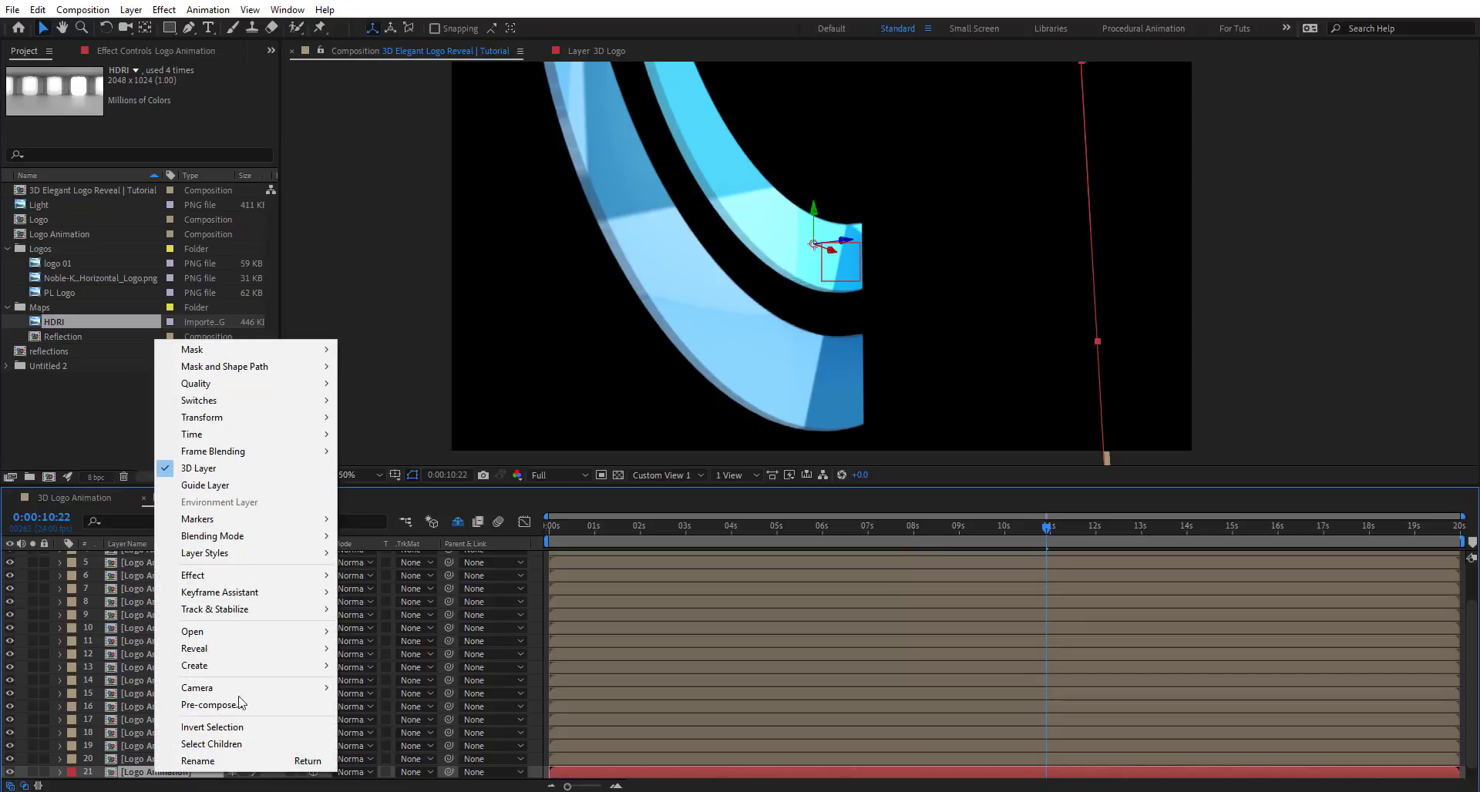
pyautogui.moveTo(251, 649)
pyautogui.click(438, 666)
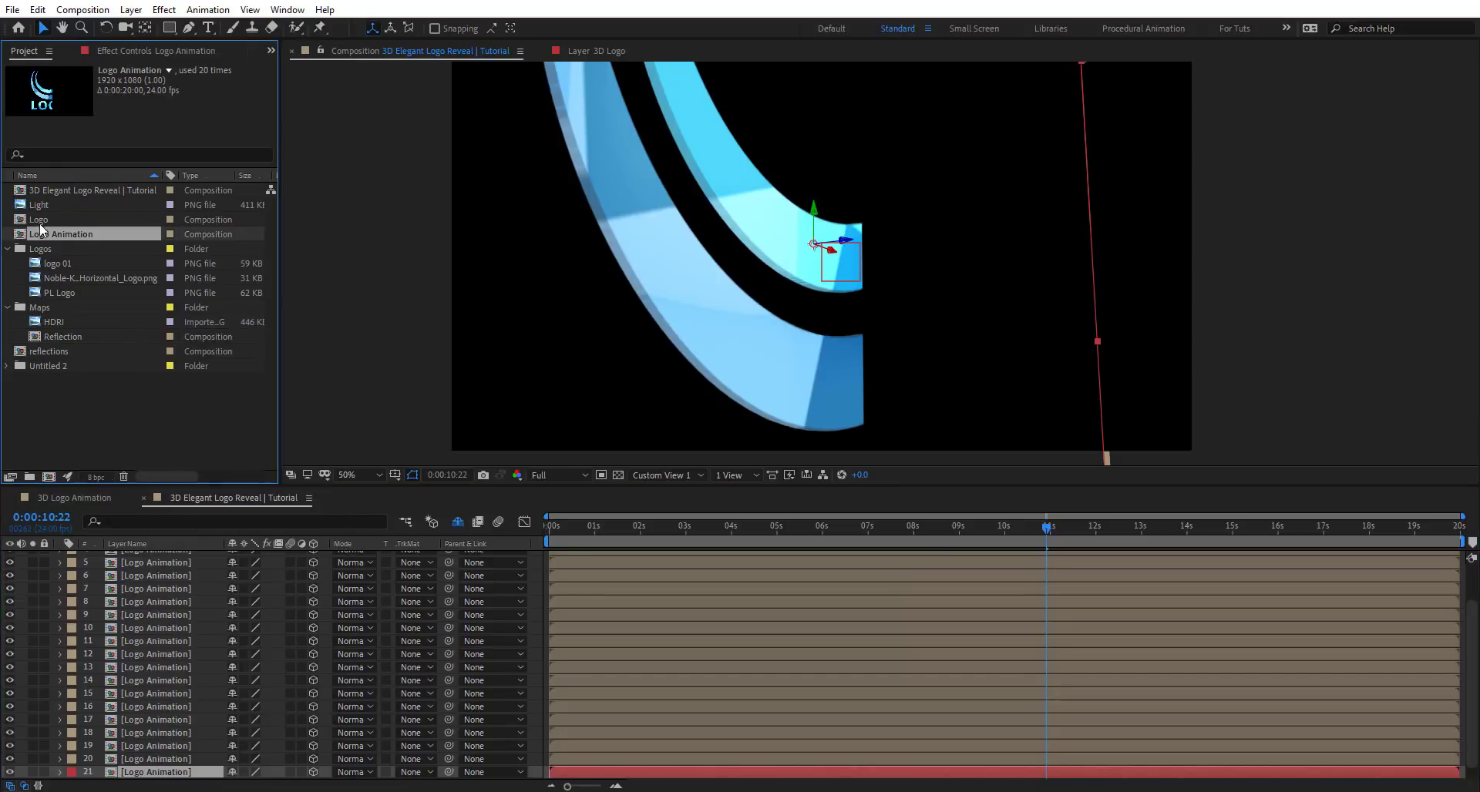
pyautogui.hotkey('ctrl', 'd')
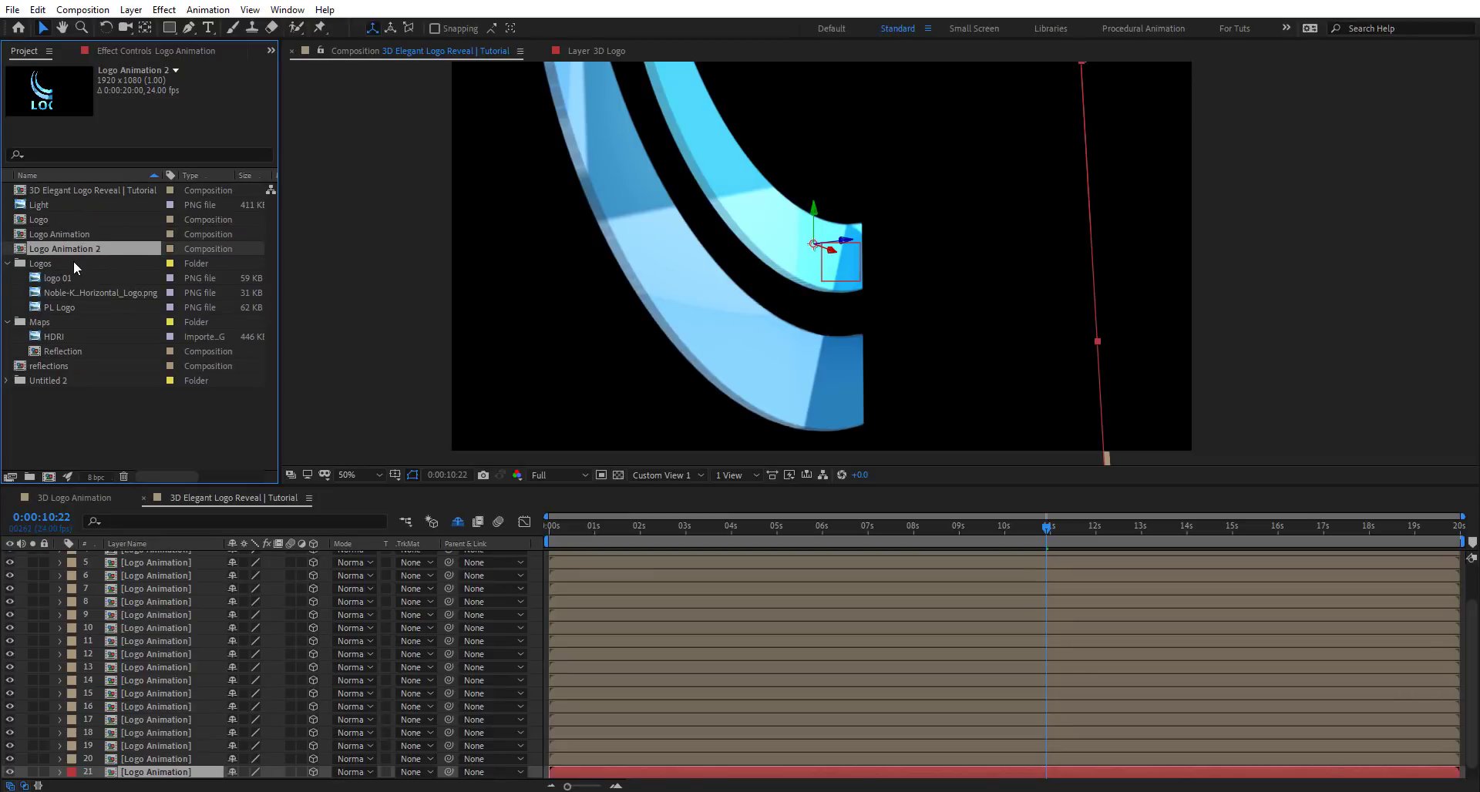
pyautogui.moveTo(74, 250); pyautogui.dragTo(176, 783)
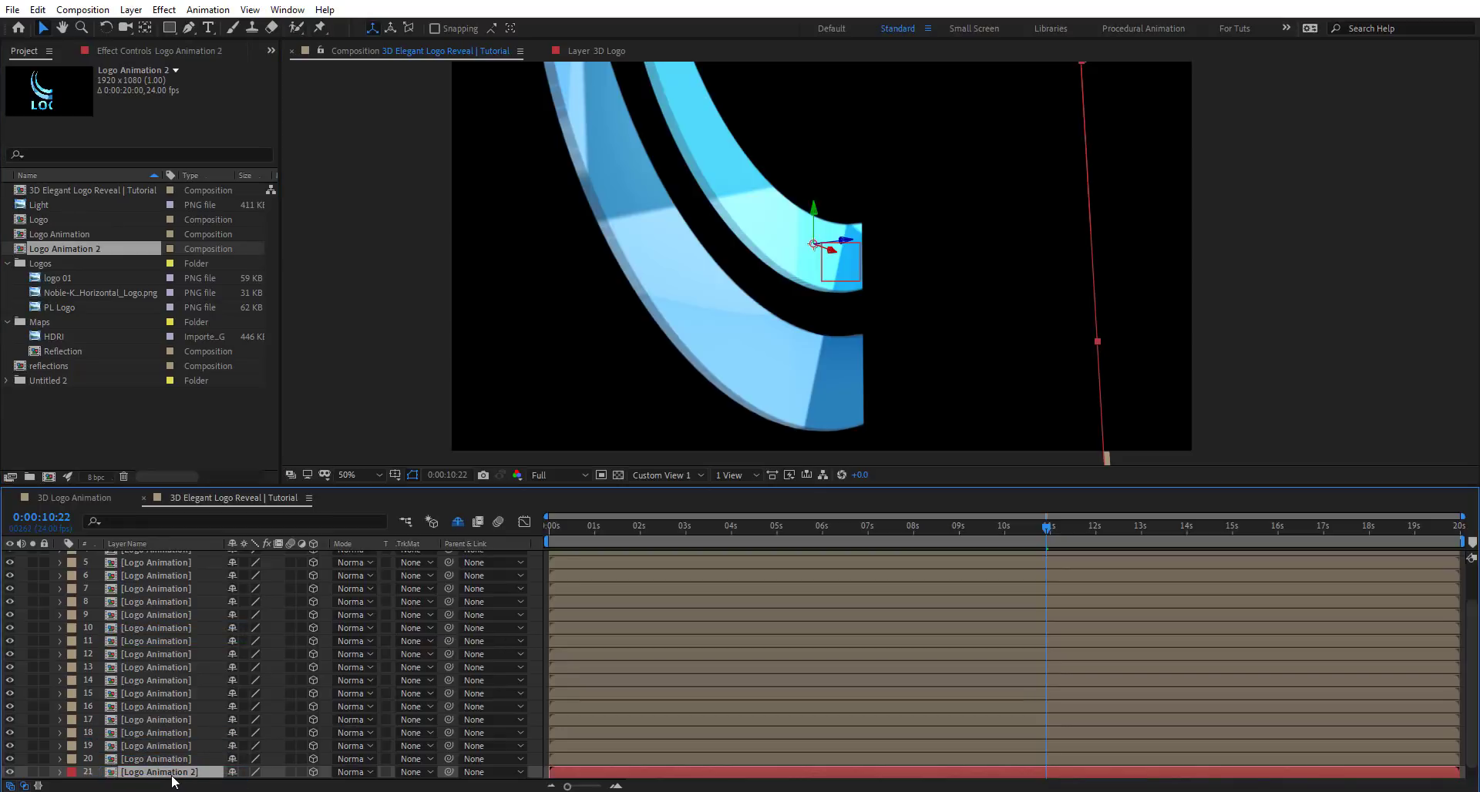
# Open the Logo Animation 2 composition and apply a red Fill effect to its lowest Logo layer.
pyautogui.doubleClick(173, 781)
pyautogui.click(155, 623)
pyautogui.click(118, 52)
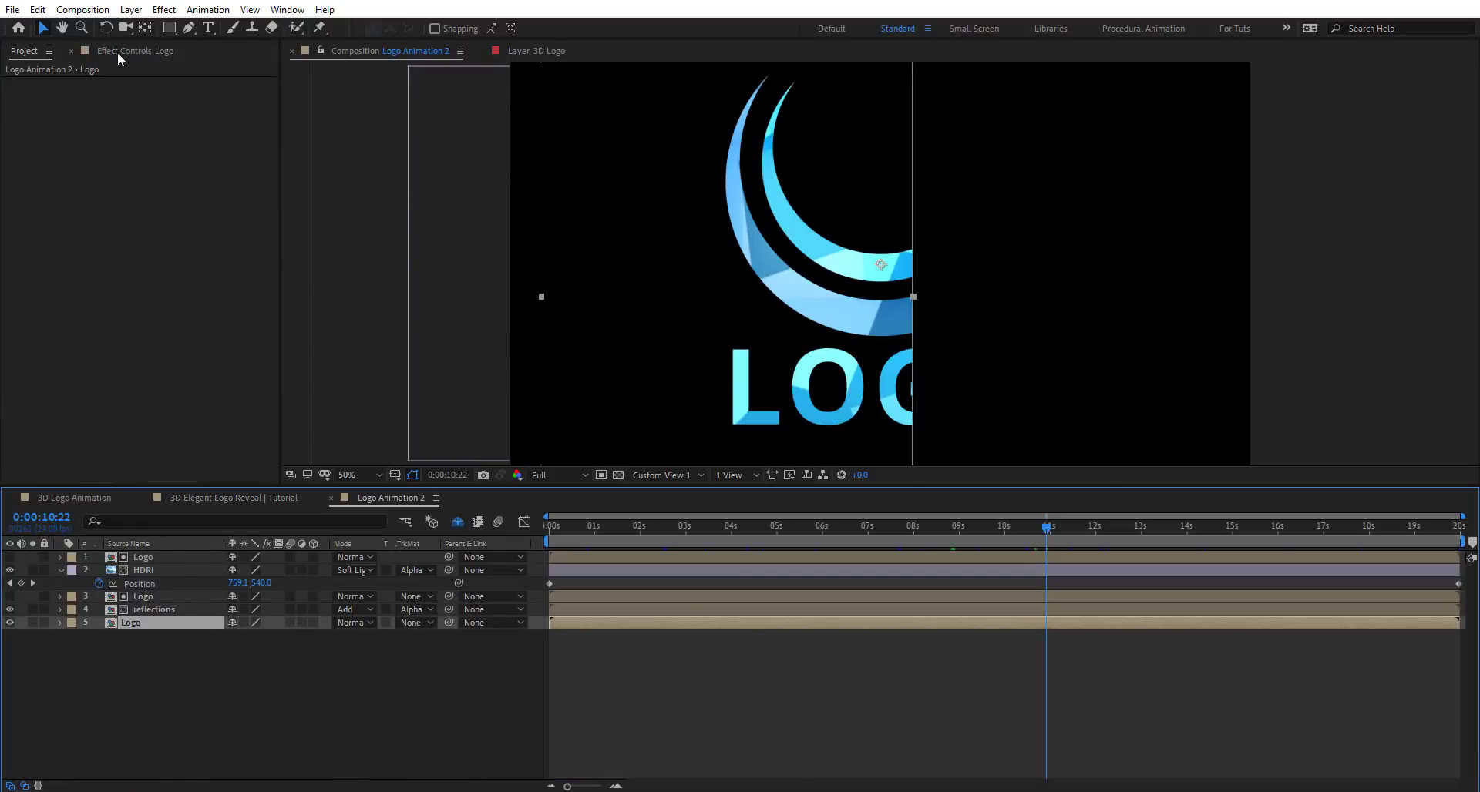
pyautogui.hotkey('ctrl', 'space')
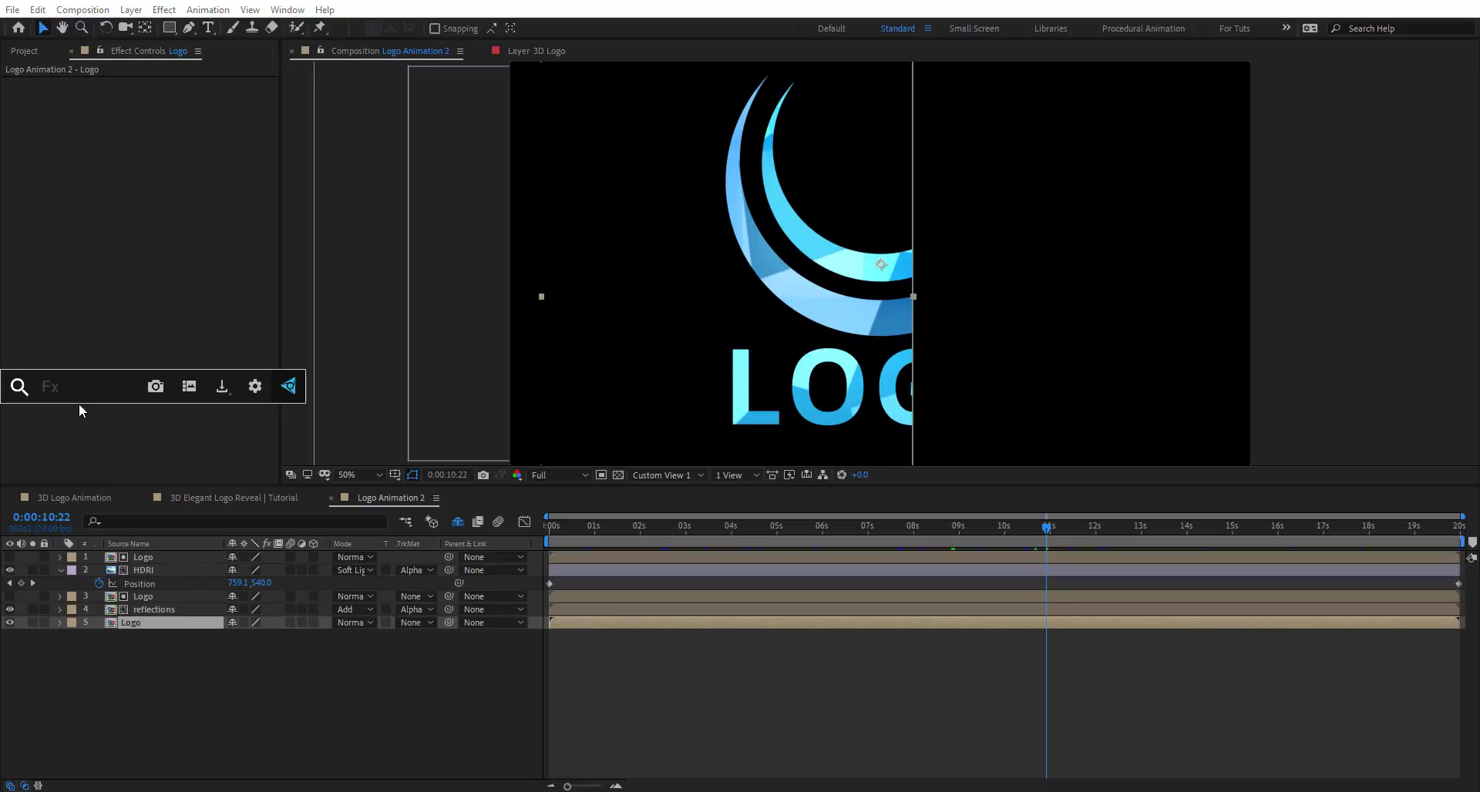
pyautogui.write('fill')
pyautogui.press('Return')
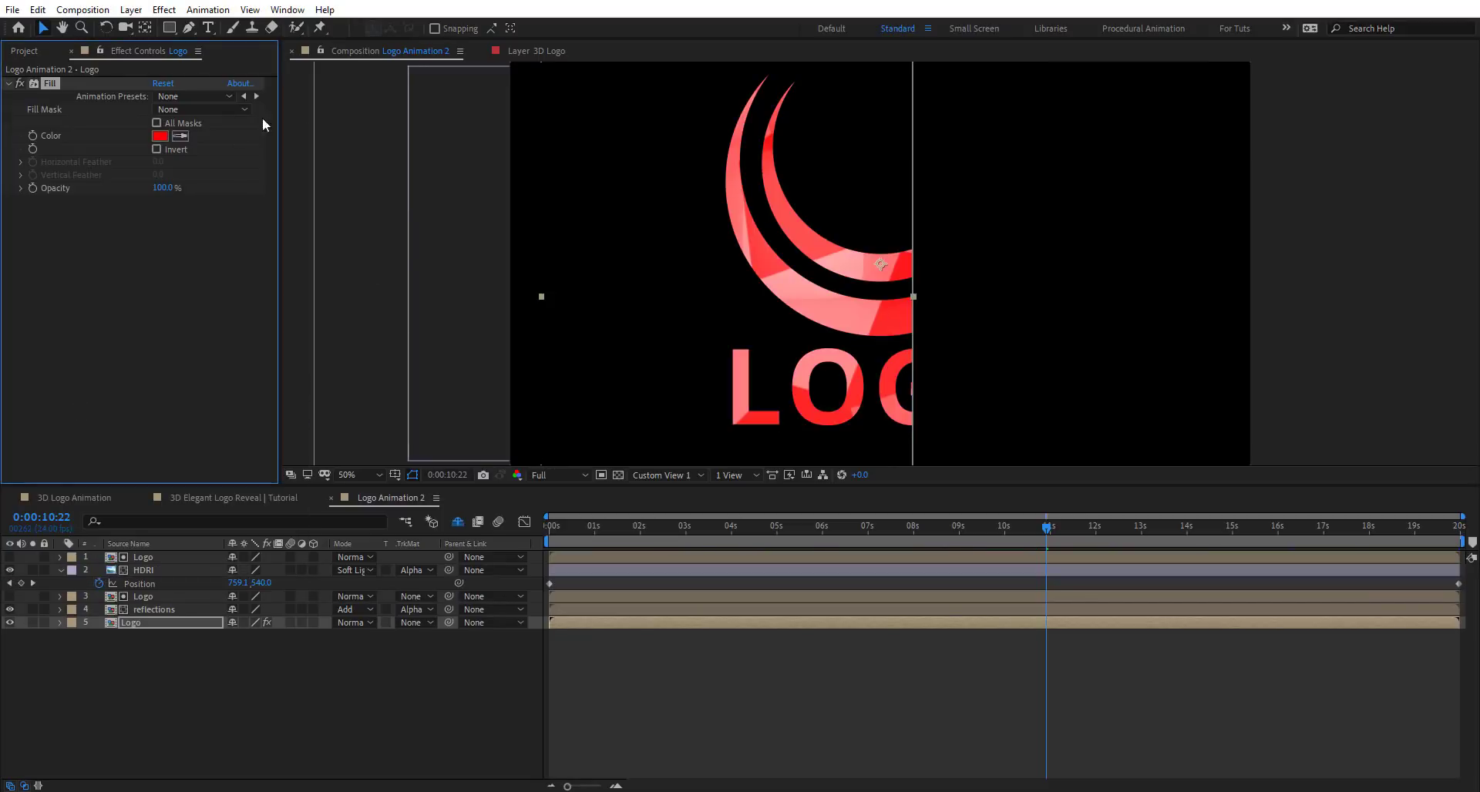
# Return to the 3D Elegant Logo Reveal composition, solo layer 21 and compare it with layer 20 above it.
pyautogui.click(246, 499)
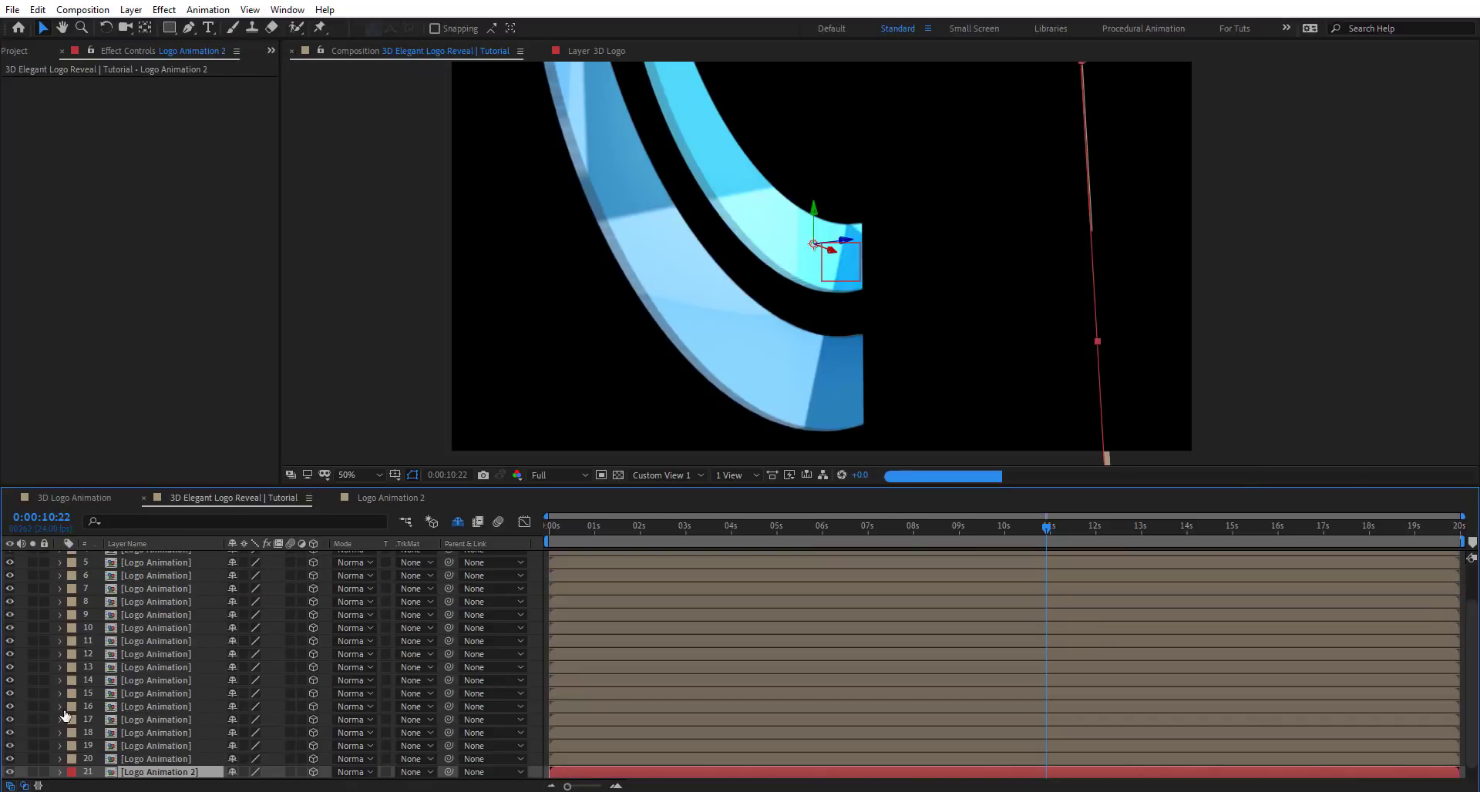
pyautogui.click(33, 772)
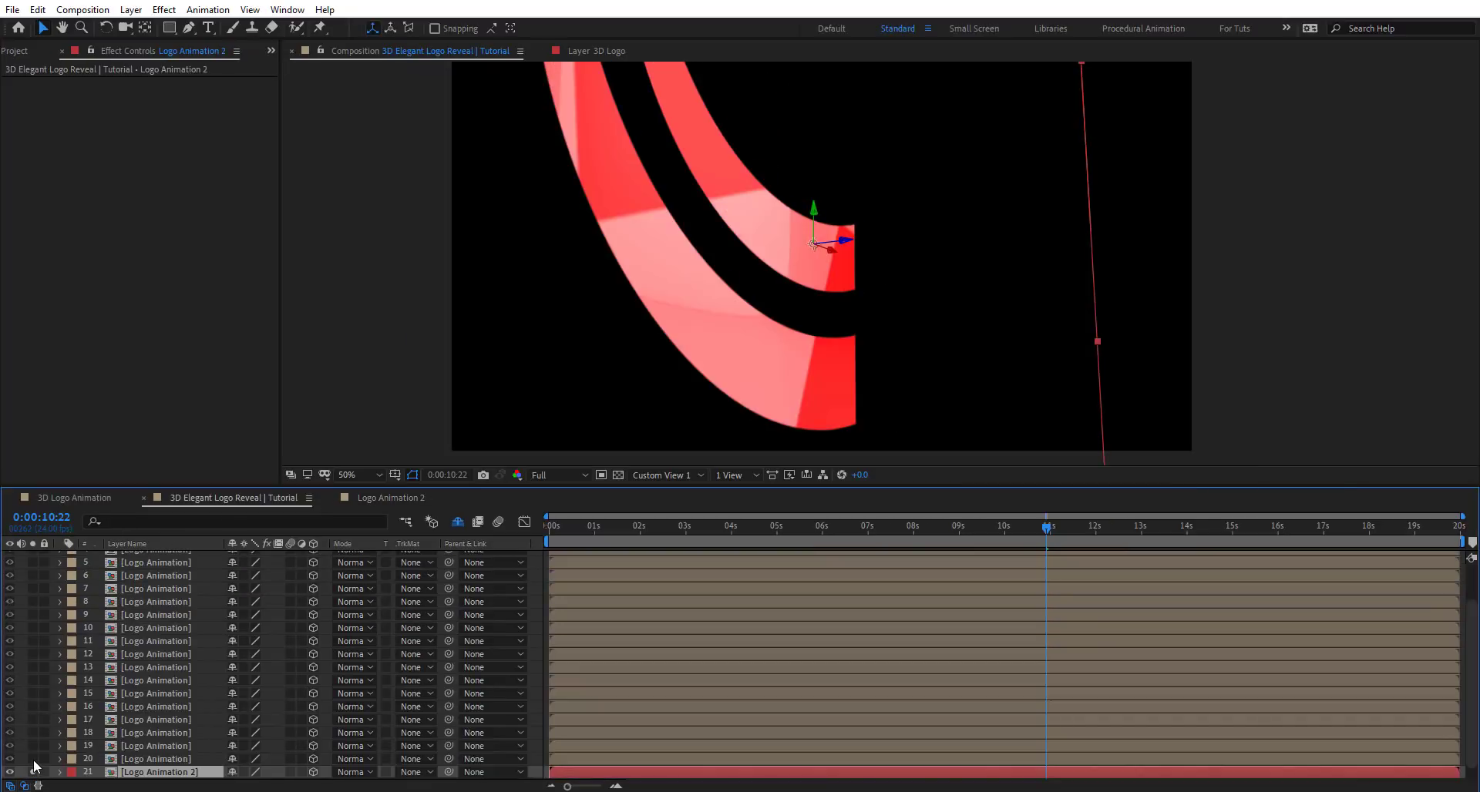
pyautogui.click(34, 760)
pyautogui.click(34, 760)
pyautogui.click(34, 761)
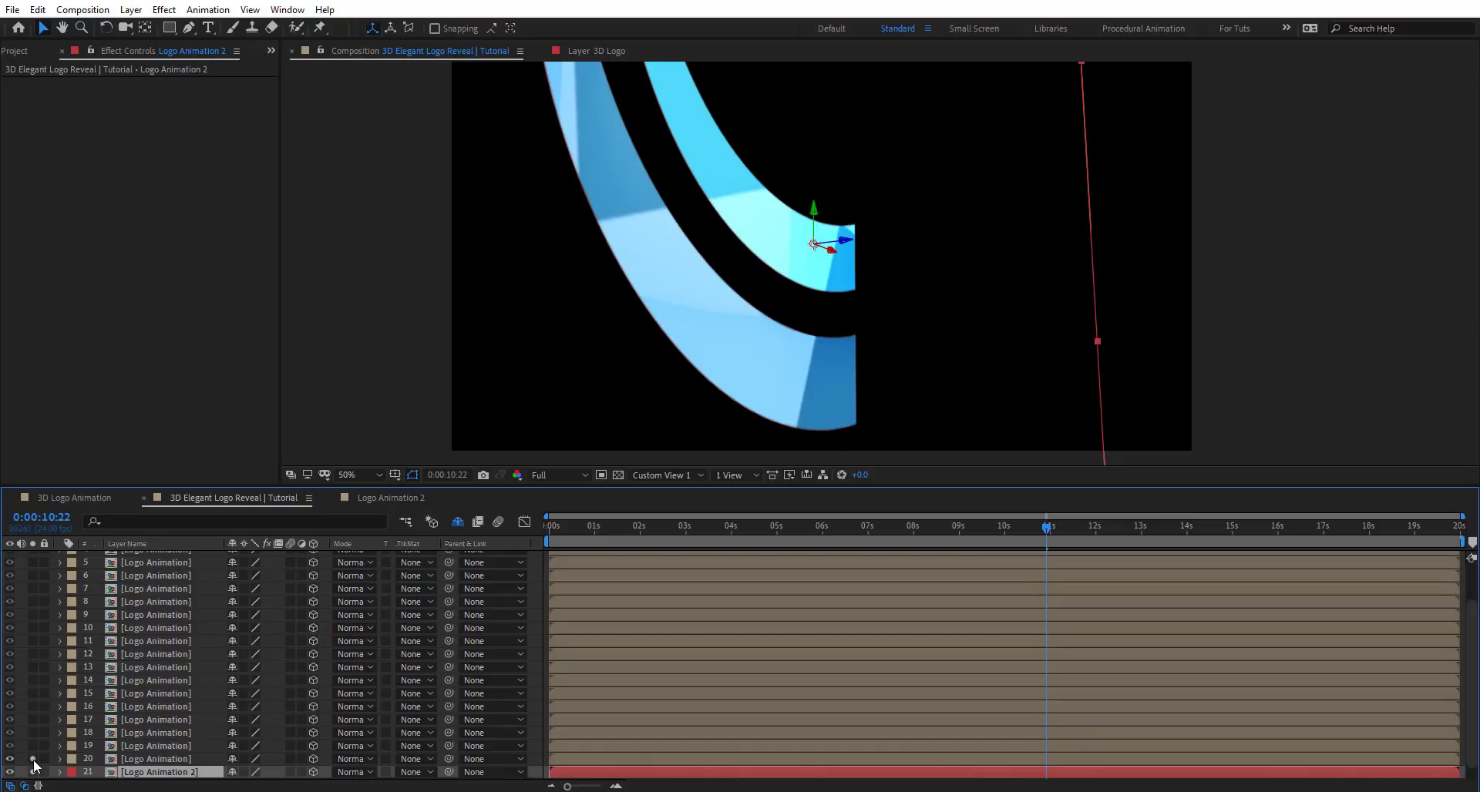
pyautogui.click(32, 760)
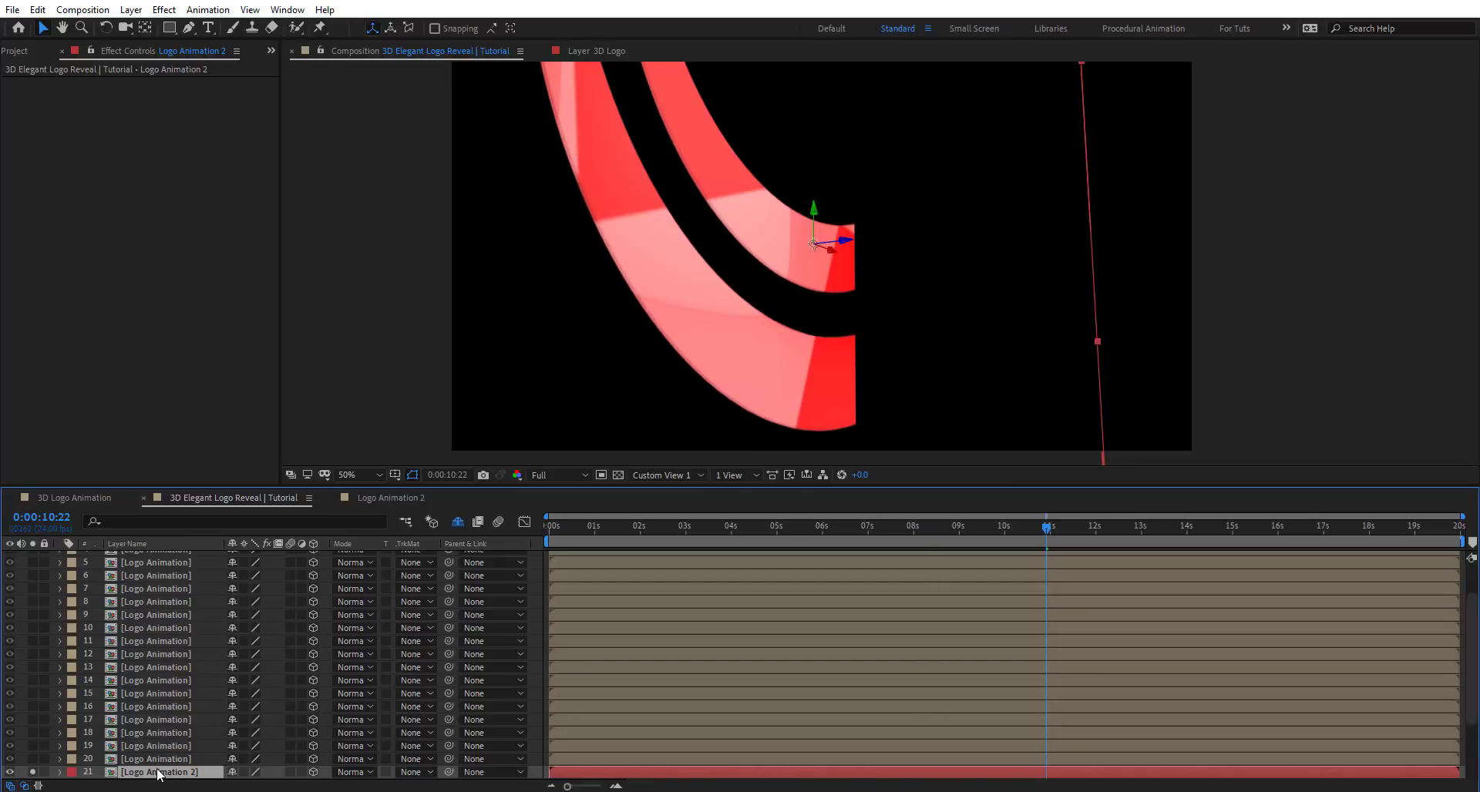
# Duplicate the Logo Animation 2 layer repeatedly until its copies run down to layer 39, and turn off their solo switches.
pyautogui.scroll(-3, 162, 688)
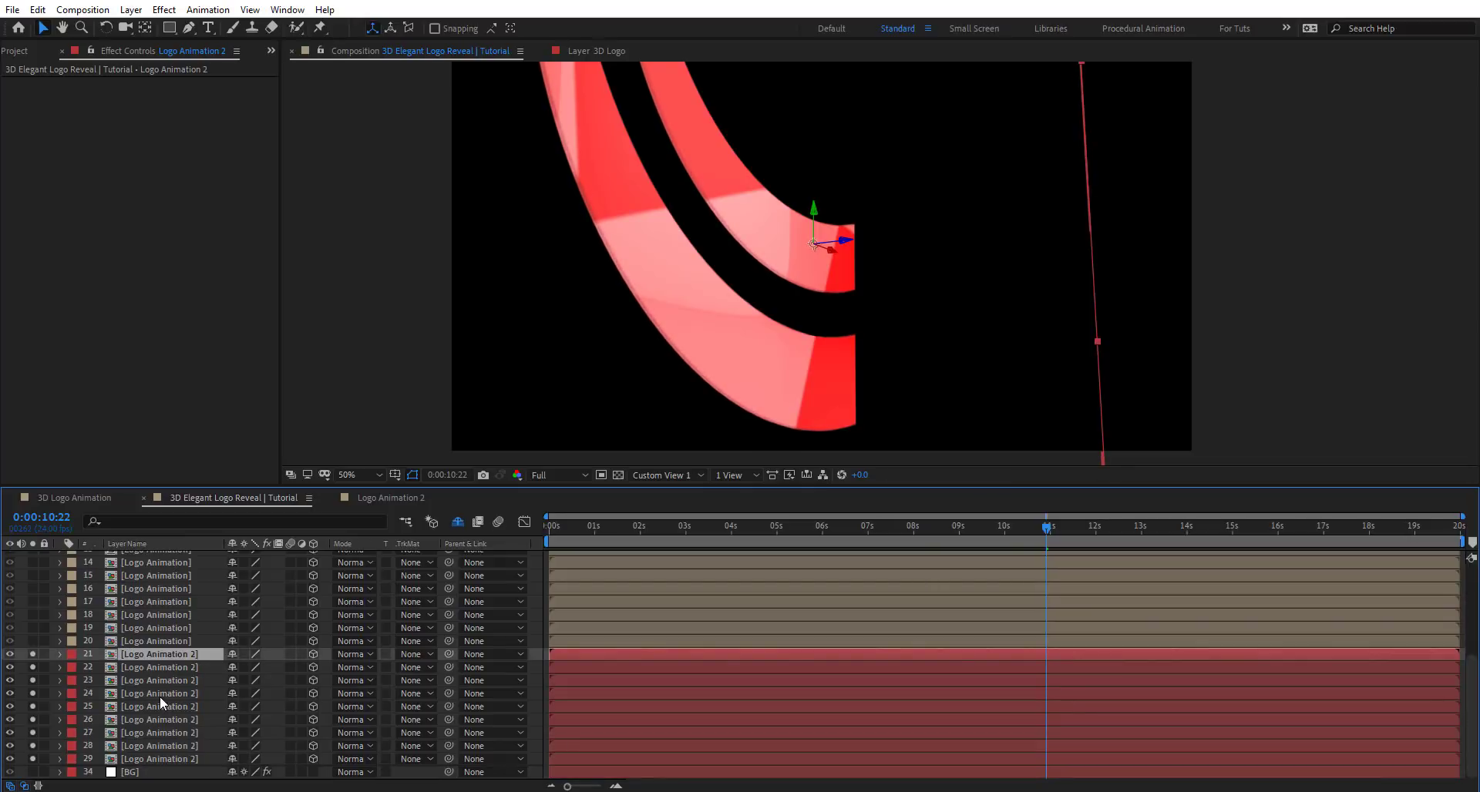
pyautogui.hotkey('ctrl', 'd')
pyautogui.hotkey('ctrl', 'd')
pyautogui.hotkey('ctrl', 'd')
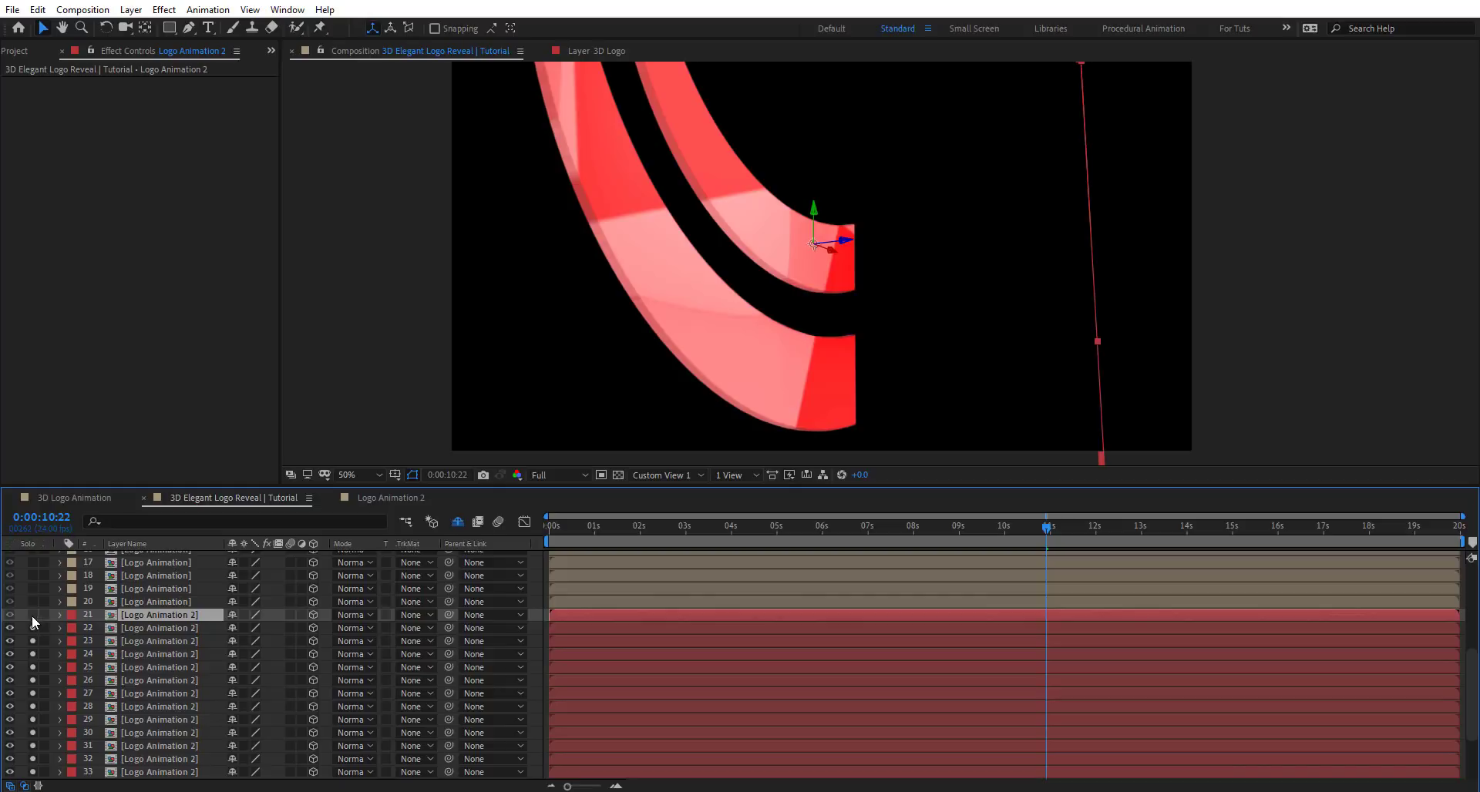
pyautogui.scroll(-1, 55, 777)
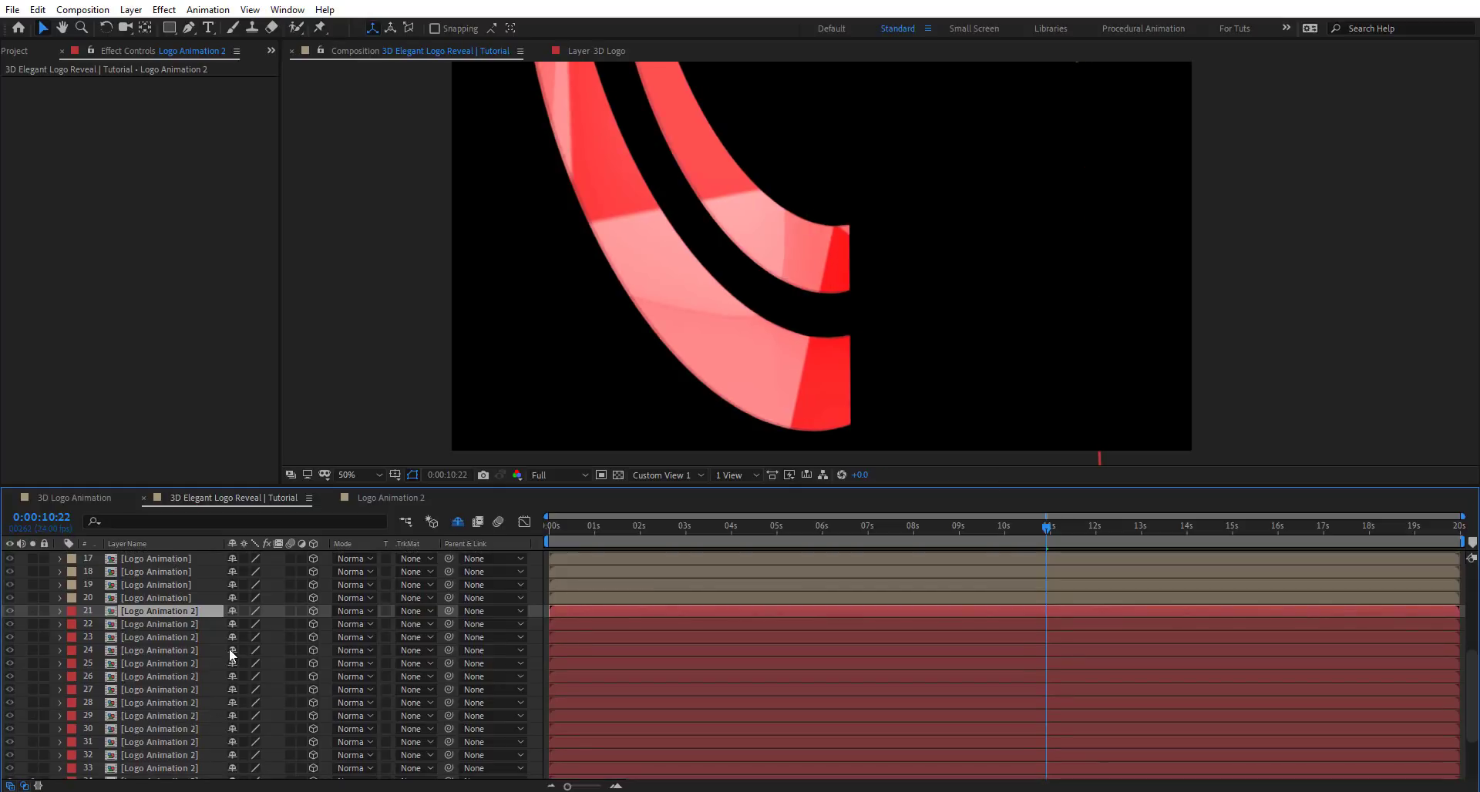
pyautogui.scroll(10, 160, 632)
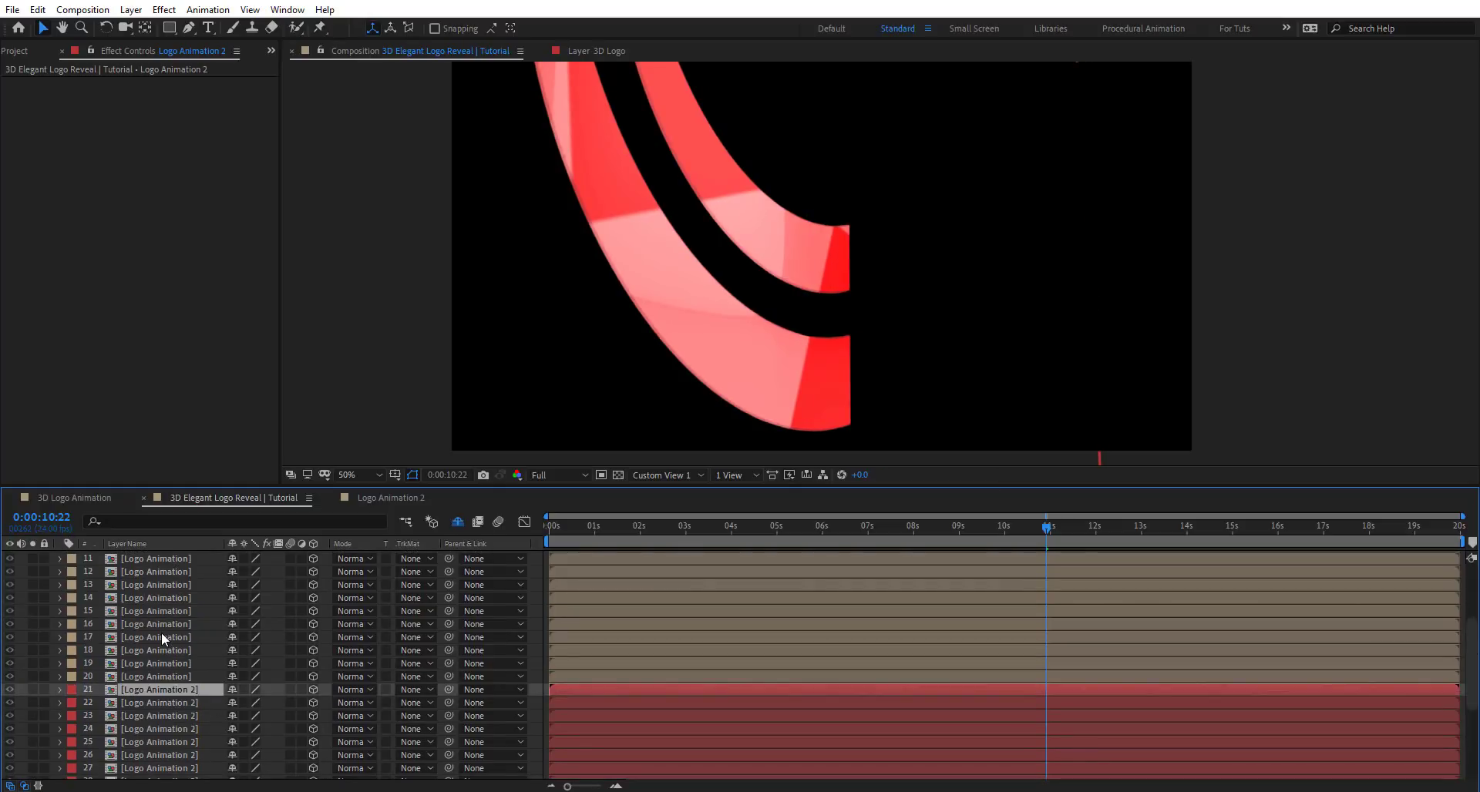
pyautogui.scroll(-12, 160, 633)
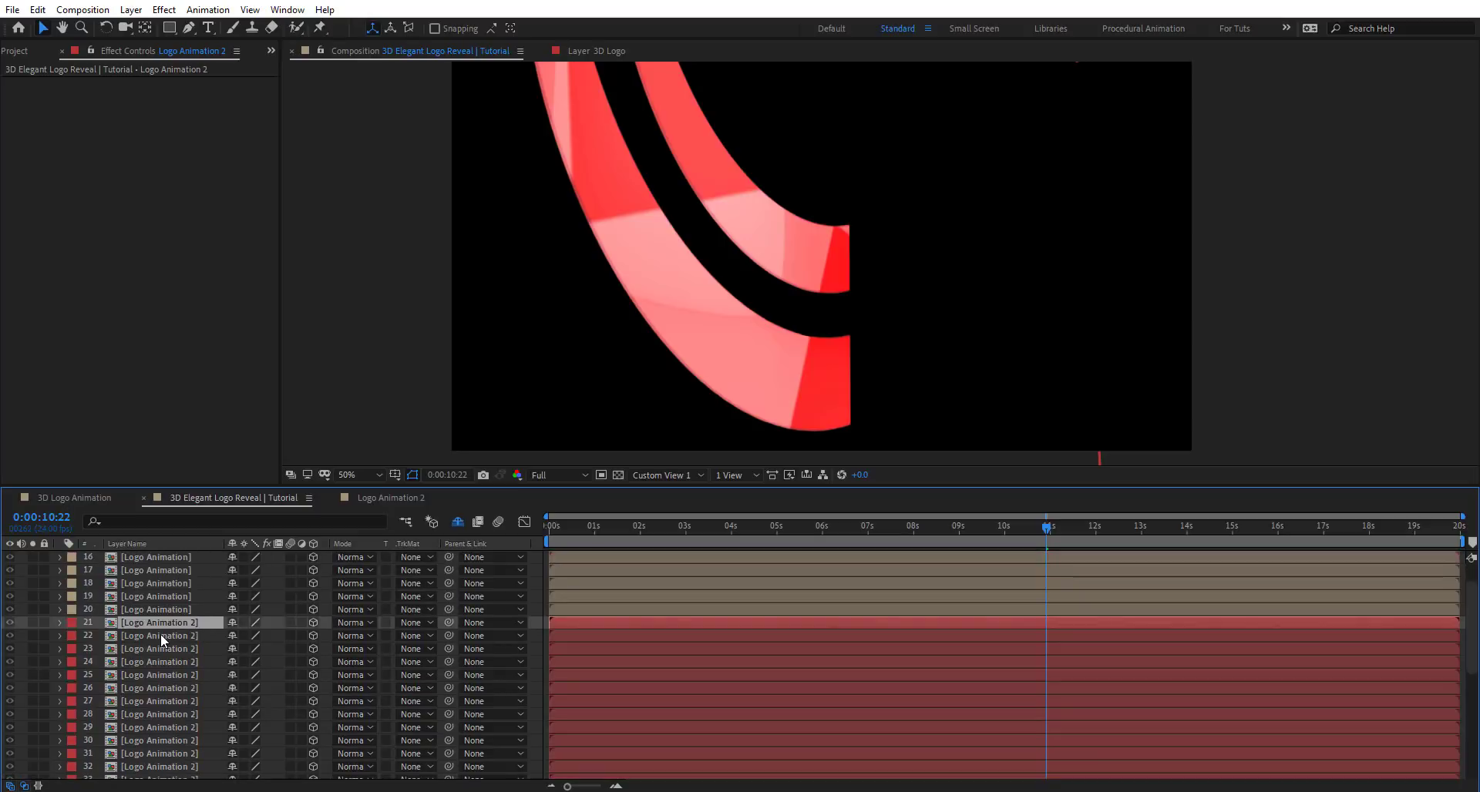
pyautogui.moveTo(35, 693); pyautogui.dragTo(35, 760)
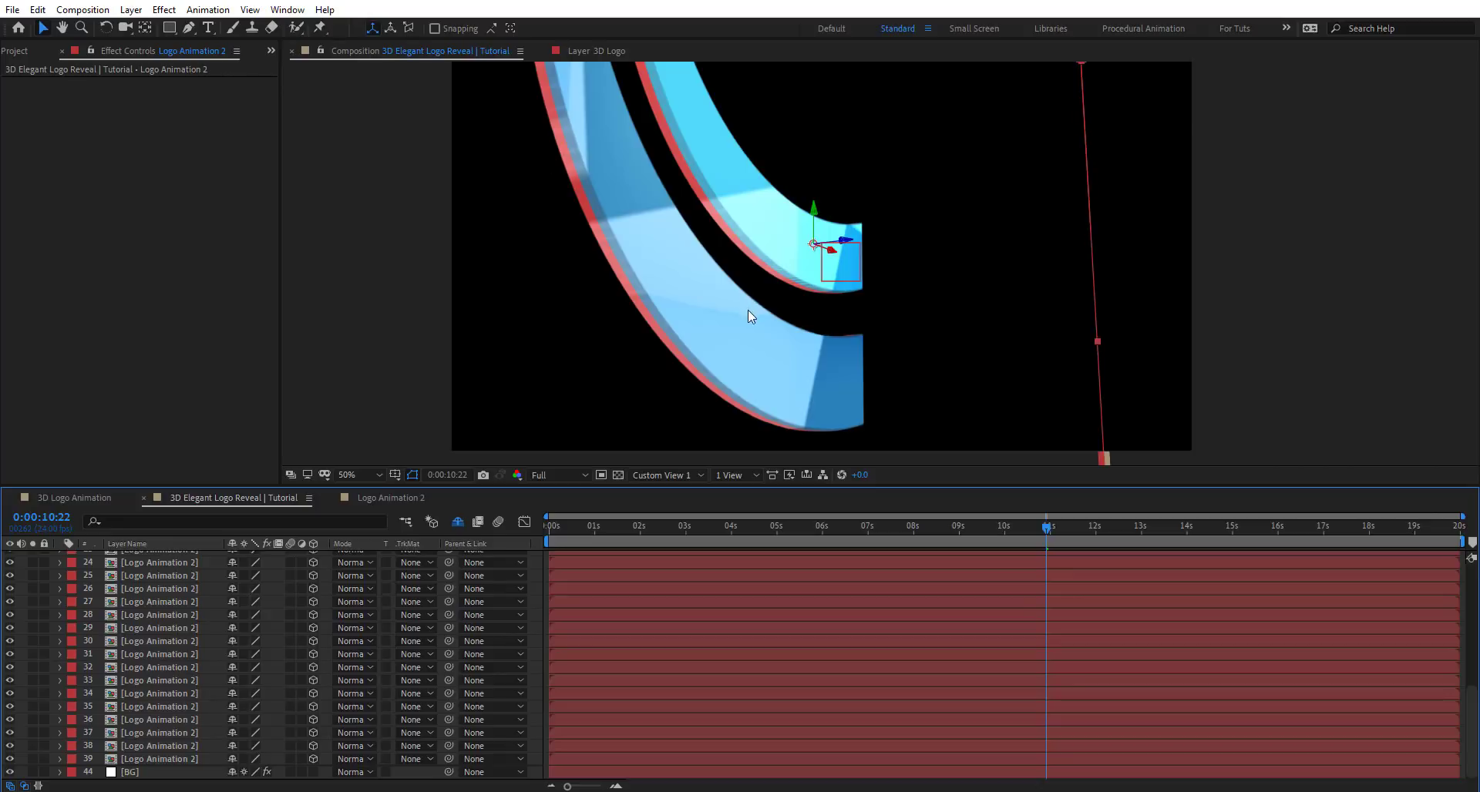
pyautogui.press('c')
pyautogui.moveTo(753, 205); pyautogui.dragTo(609, 151)
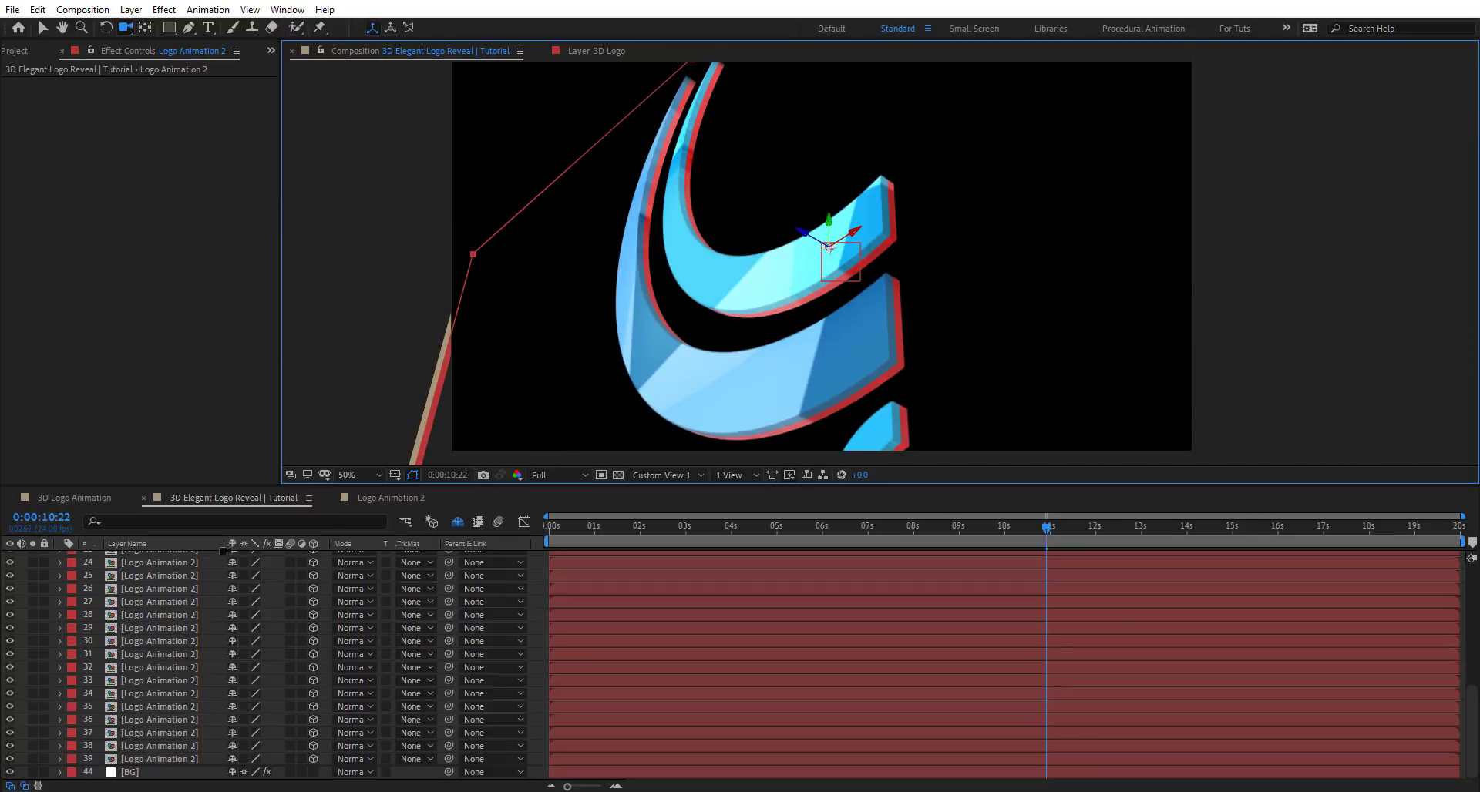
# Duplicate the lowest Logo Animation 2 layer and give the new layer 40 a Yellow label.
pyautogui.click(140, 761)
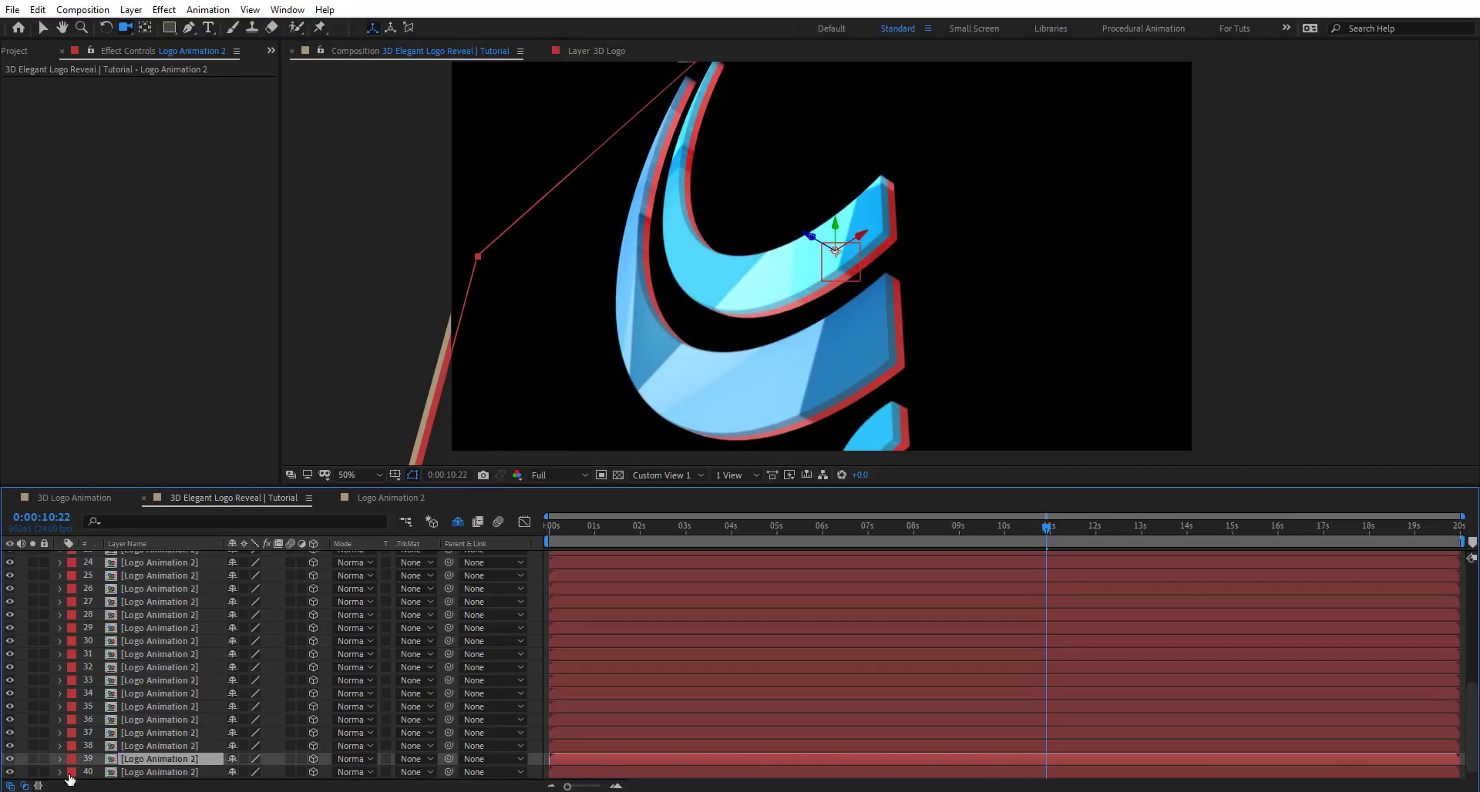
pyautogui.click(72, 771)
pyautogui.click(108, 531)
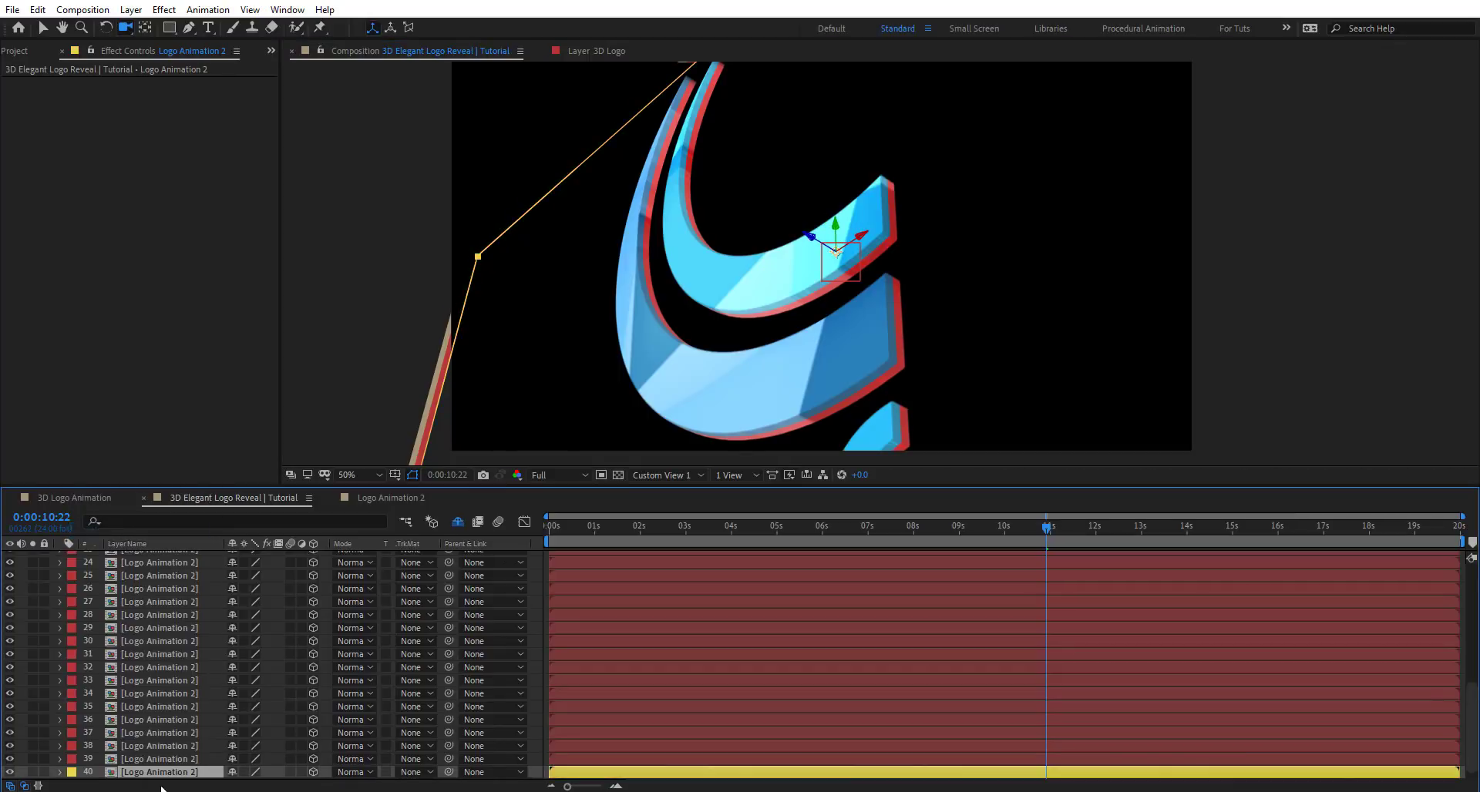
# Duplicate the Logo Animation 2 composition in the project as Logo Animation 3 and replace layer 40's source with it.
pyautogui.rightClick(223, 746)
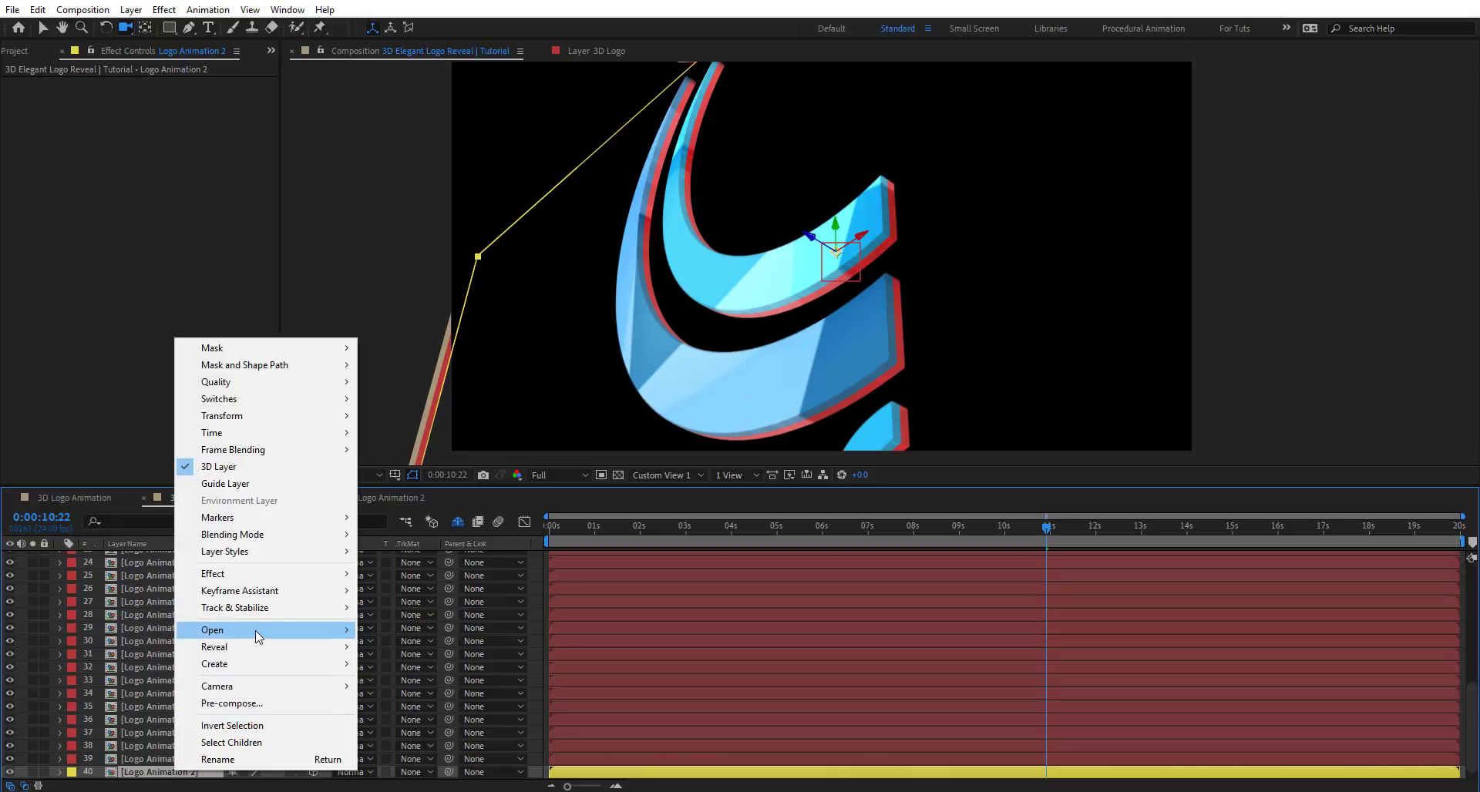
pyautogui.moveTo(299, 644)
pyautogui.click(465, 664)
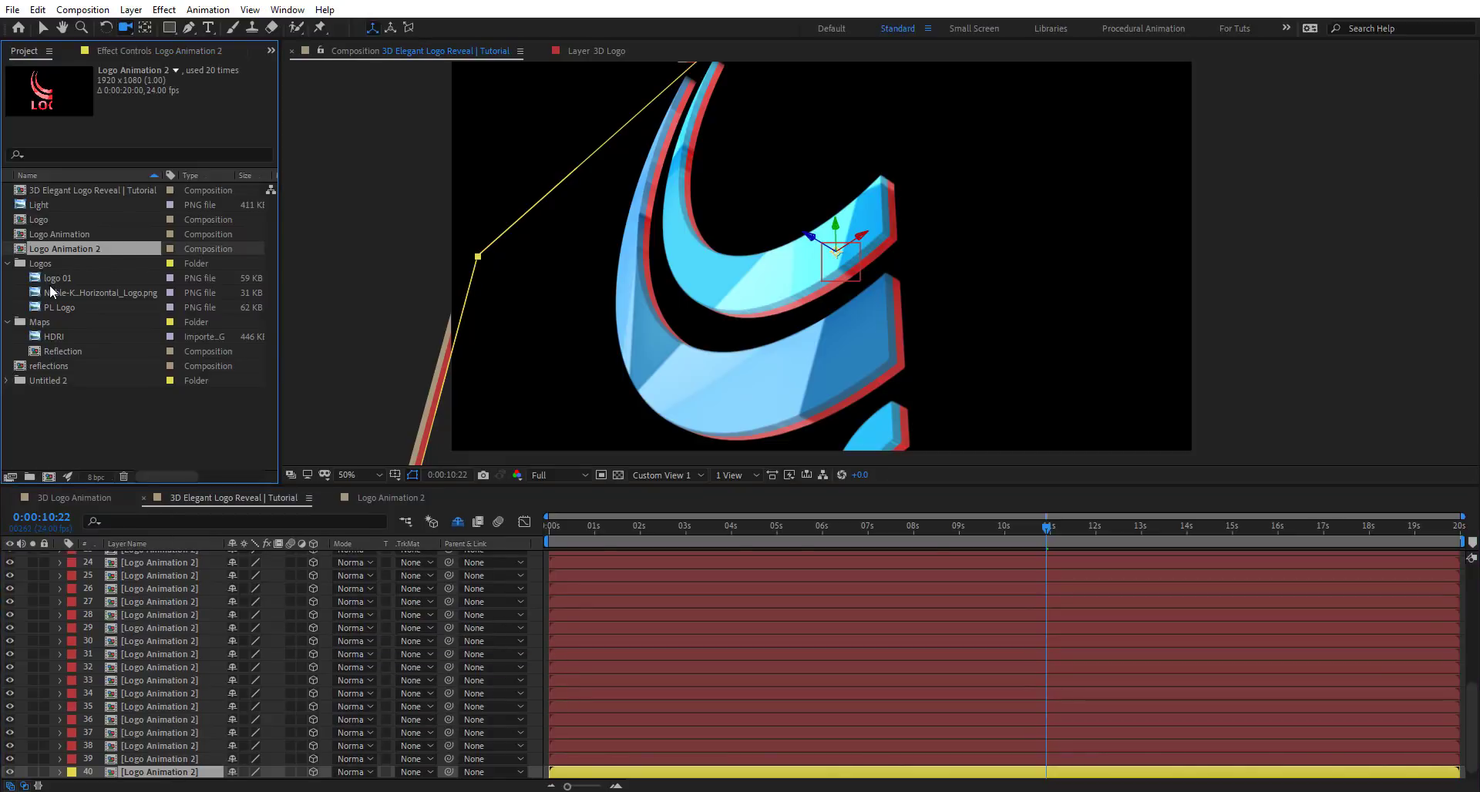
pyautogui.hotkey('ctrl', 'd')
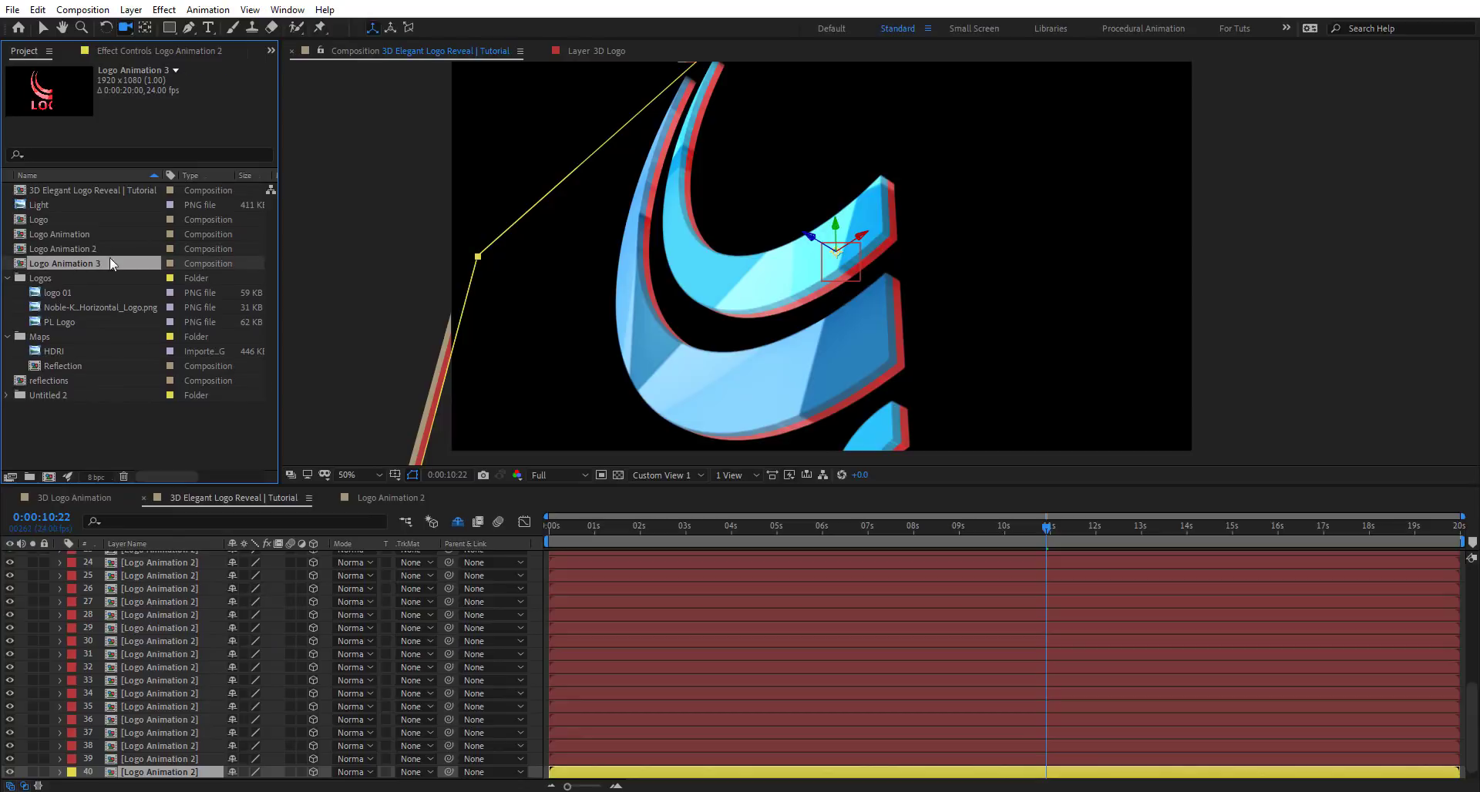
pyautogui.moveTo(81, 263); pyautogui.dragTo(154, 773)
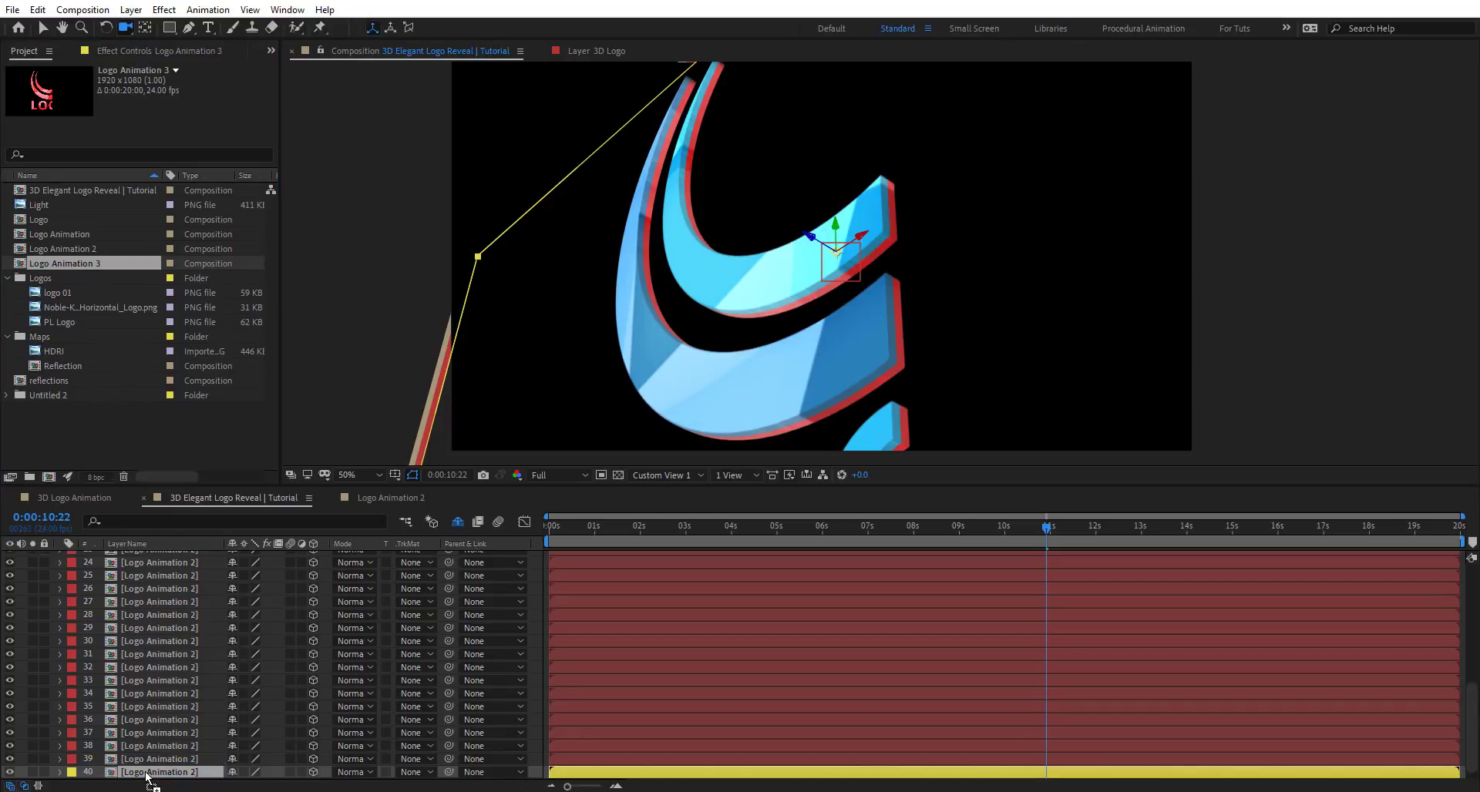
# Open the Logo Animation 3 composition and set its lowest Logo layer's Fill colour to green 6CFF00.
pyautogui.doubleClick(157, 773)
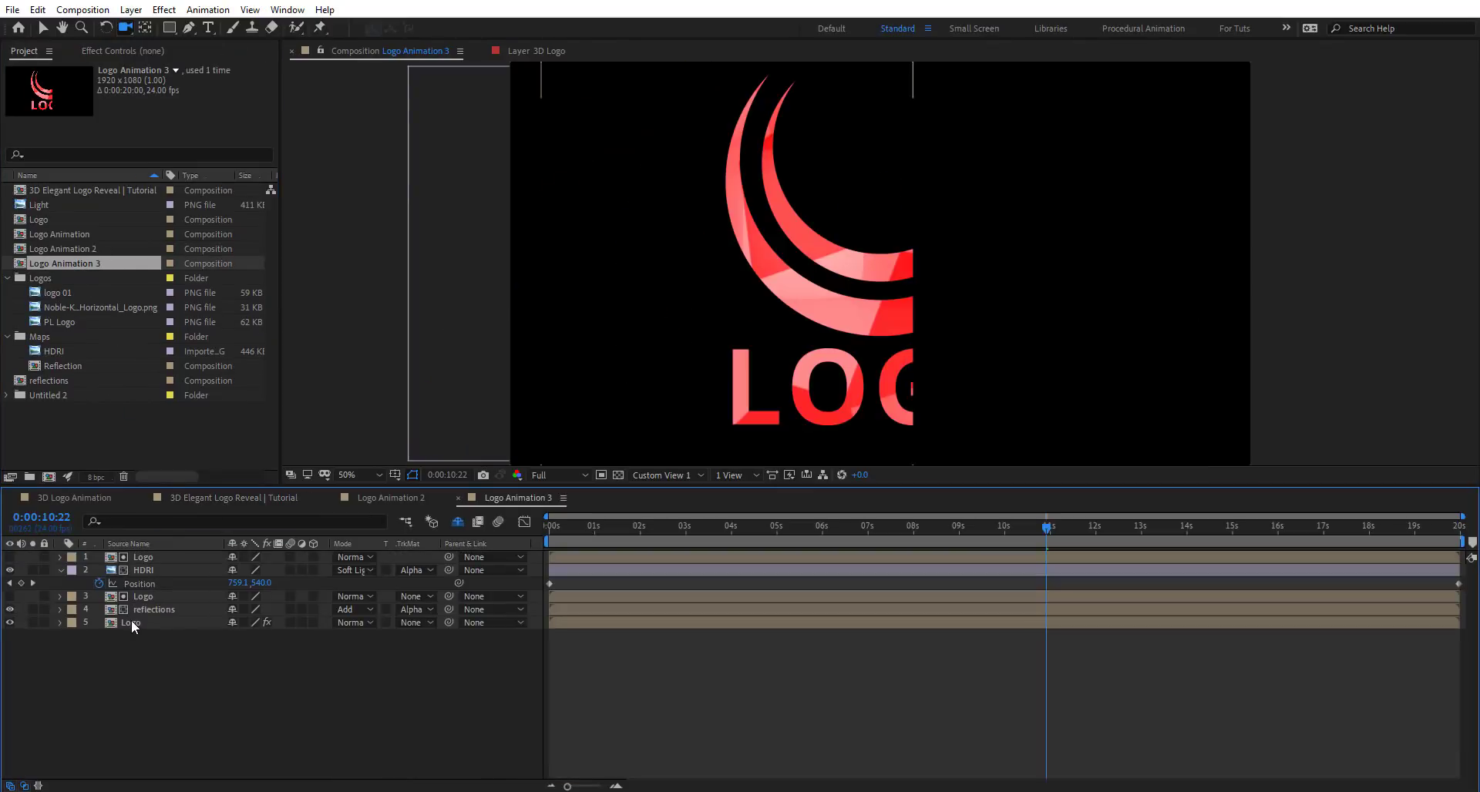
pyautogui.click(142, 50)
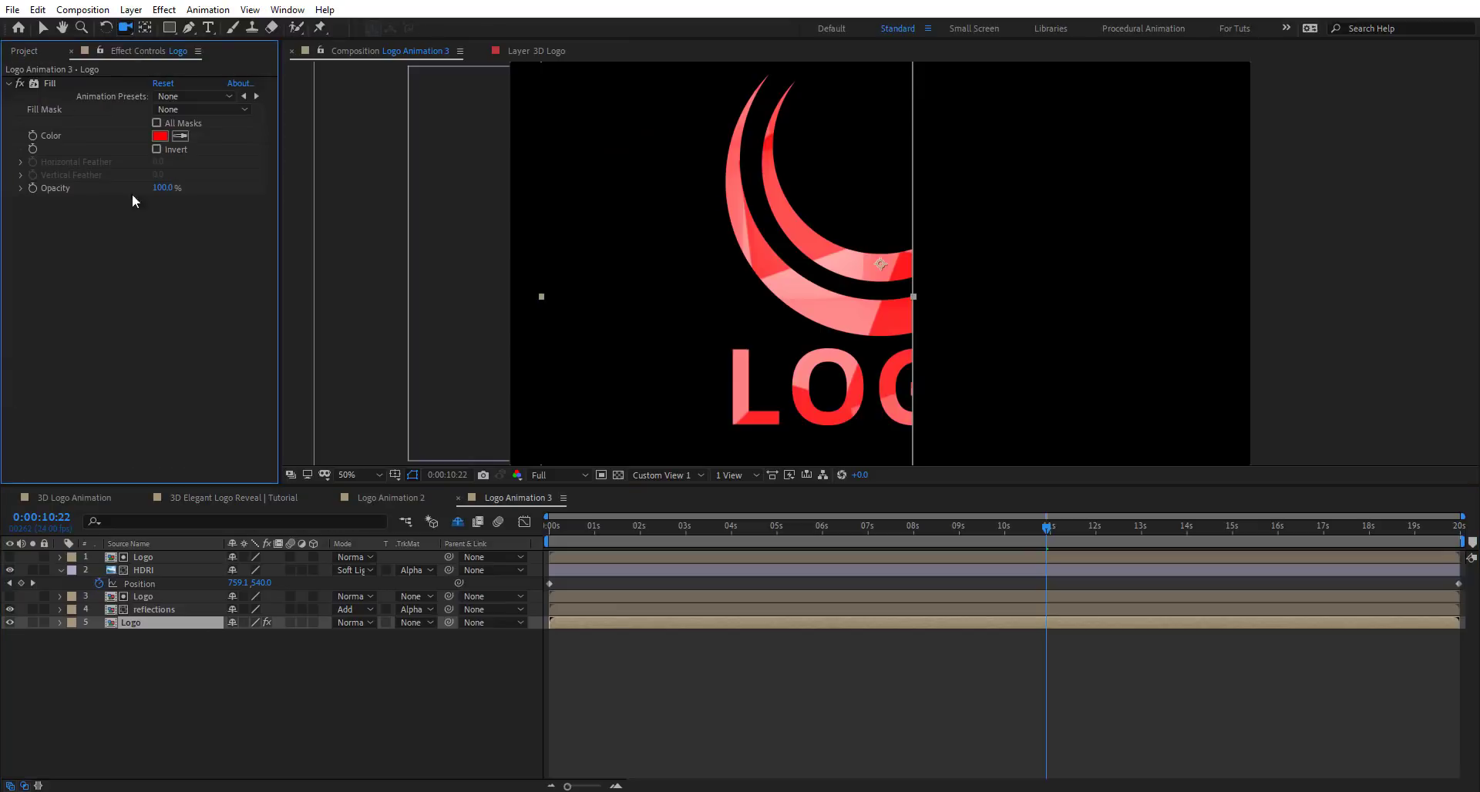
pyautogui.click(159, 135)
pyautogui.click(495, 558)
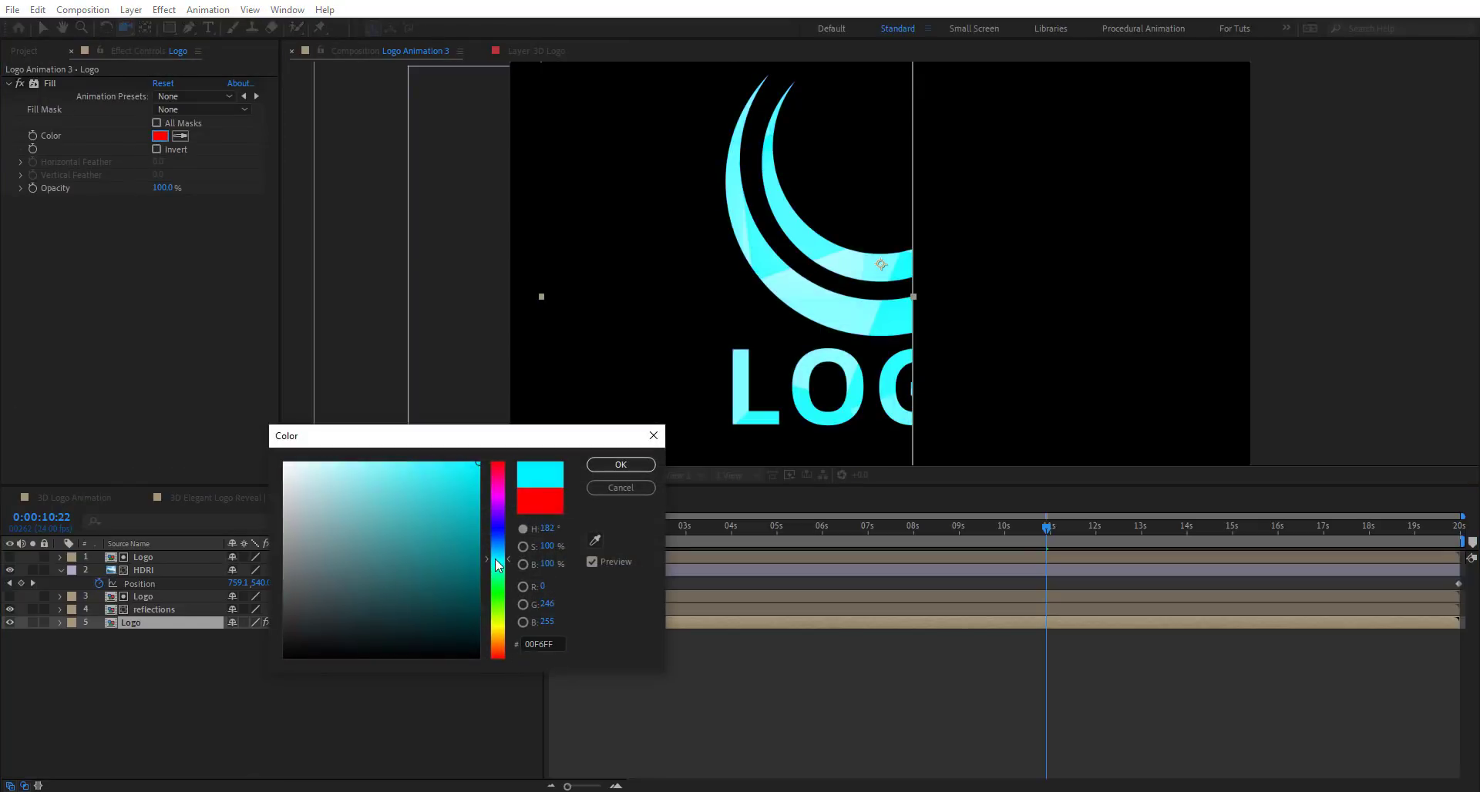
pyautogui.moveTo(496, 552); pyautogui.dragTo(493, 608)
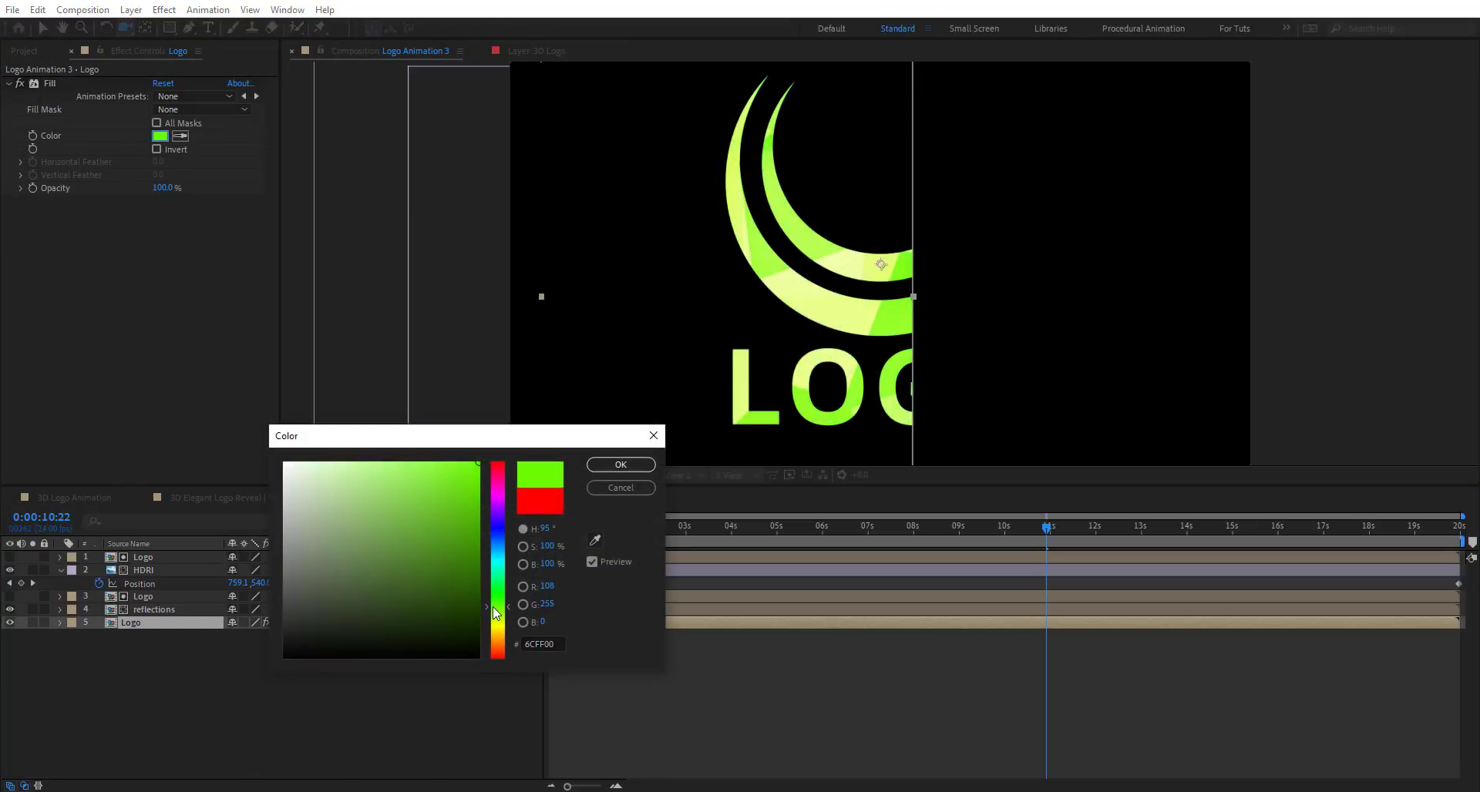
pyautogui.click(621, 465)
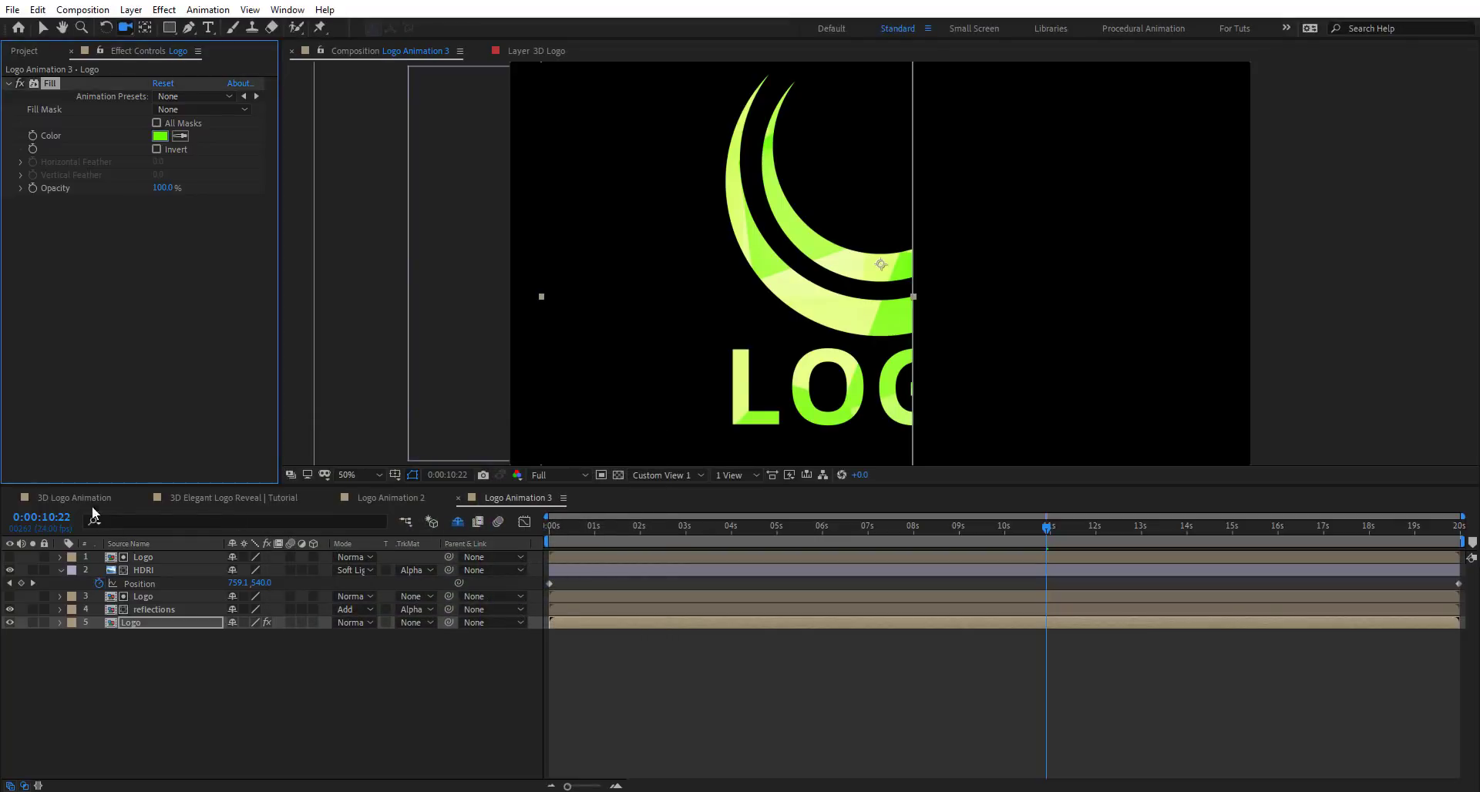
# Return to the 3D Elegant Logo Reveal composition and duplicate the Logo Animation 3 layer repeatedly until its copies run down to layer 53.
pyautogui.click(231, 498)
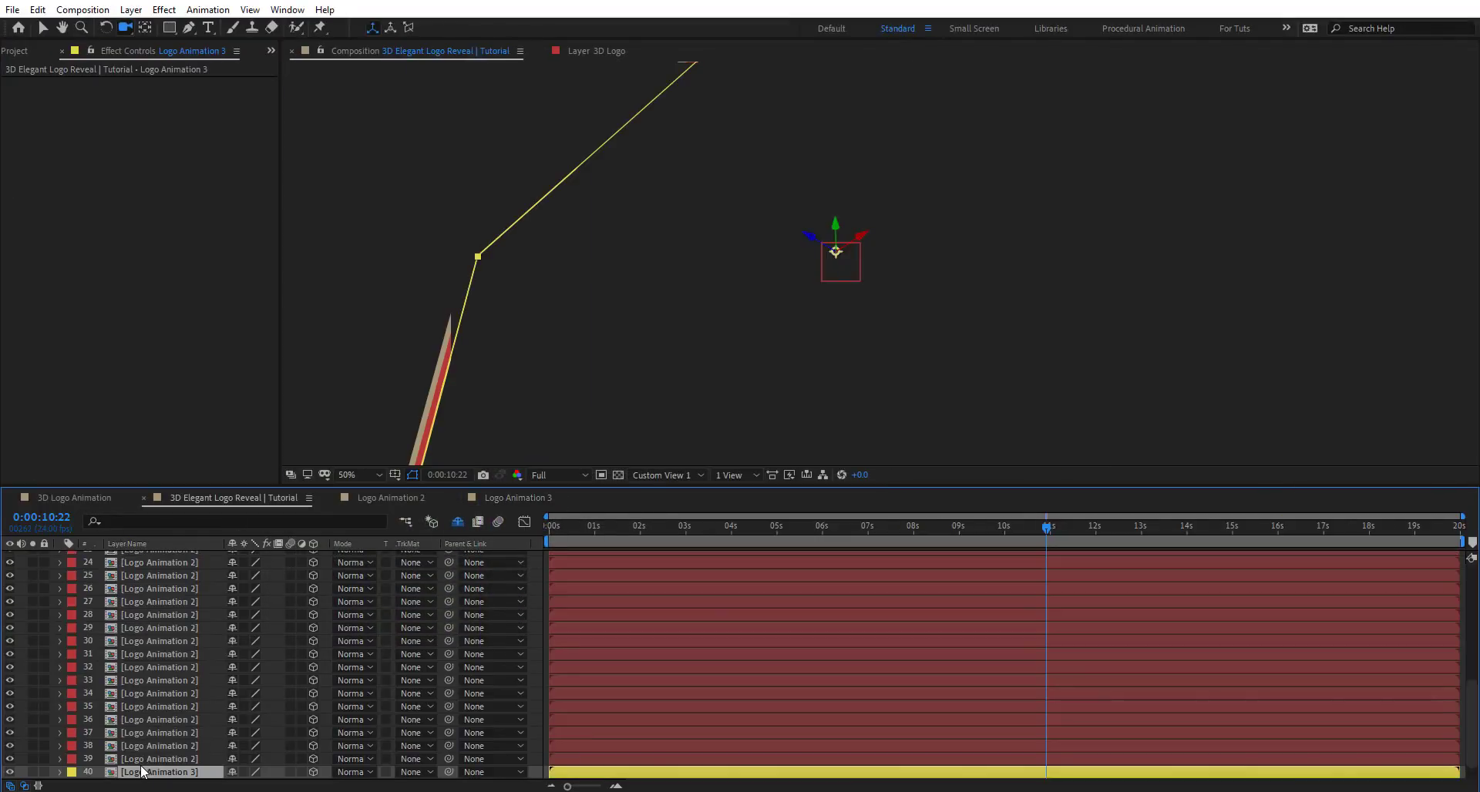
pyautogui.scroll(-3, 160, 698)
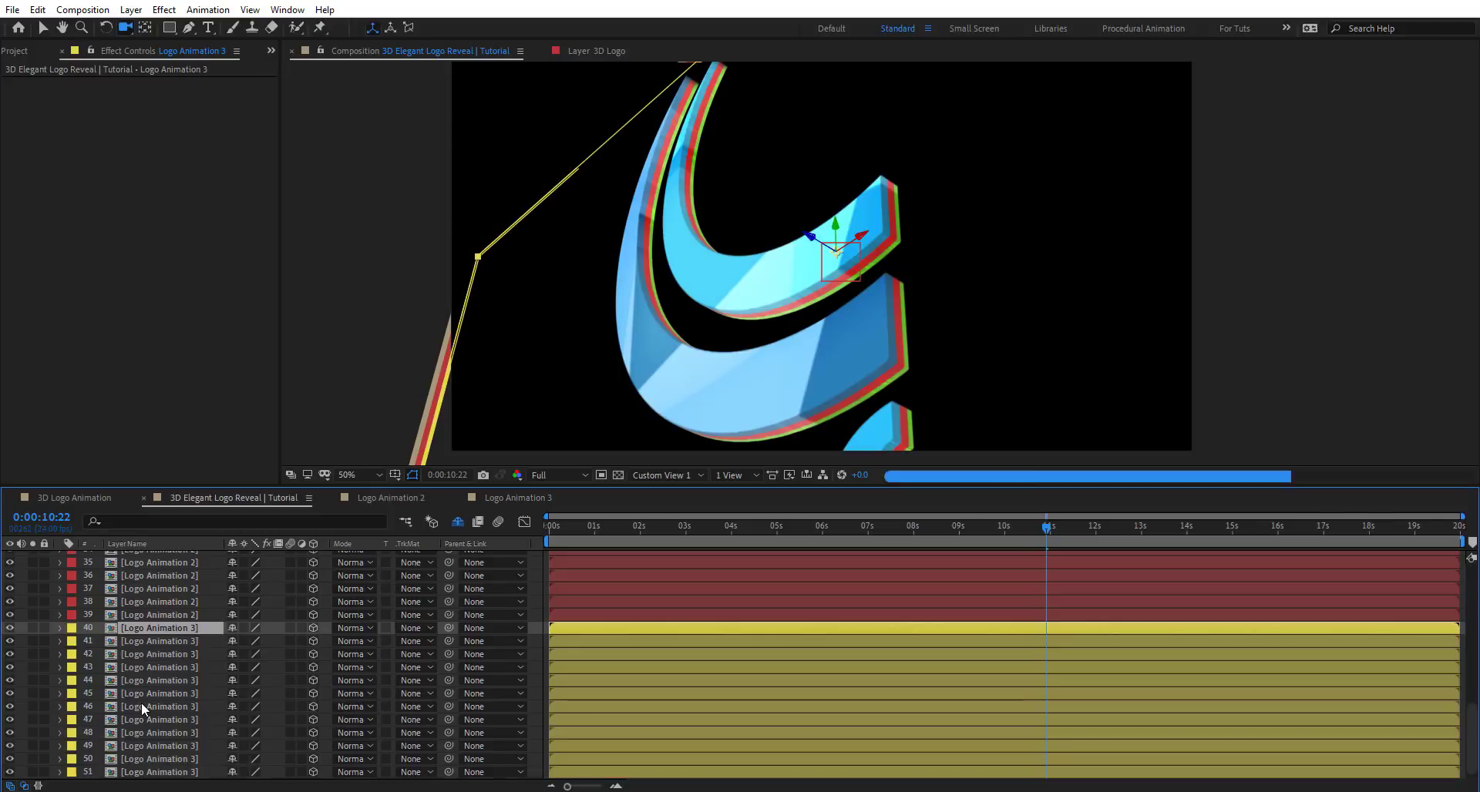
# Set the lowest Logo layer's Fill colour in Logo Animation 3 to light grey, and move the main composition's time to 0:00:06:13.
pyautogui.doubleClick(168, 629)
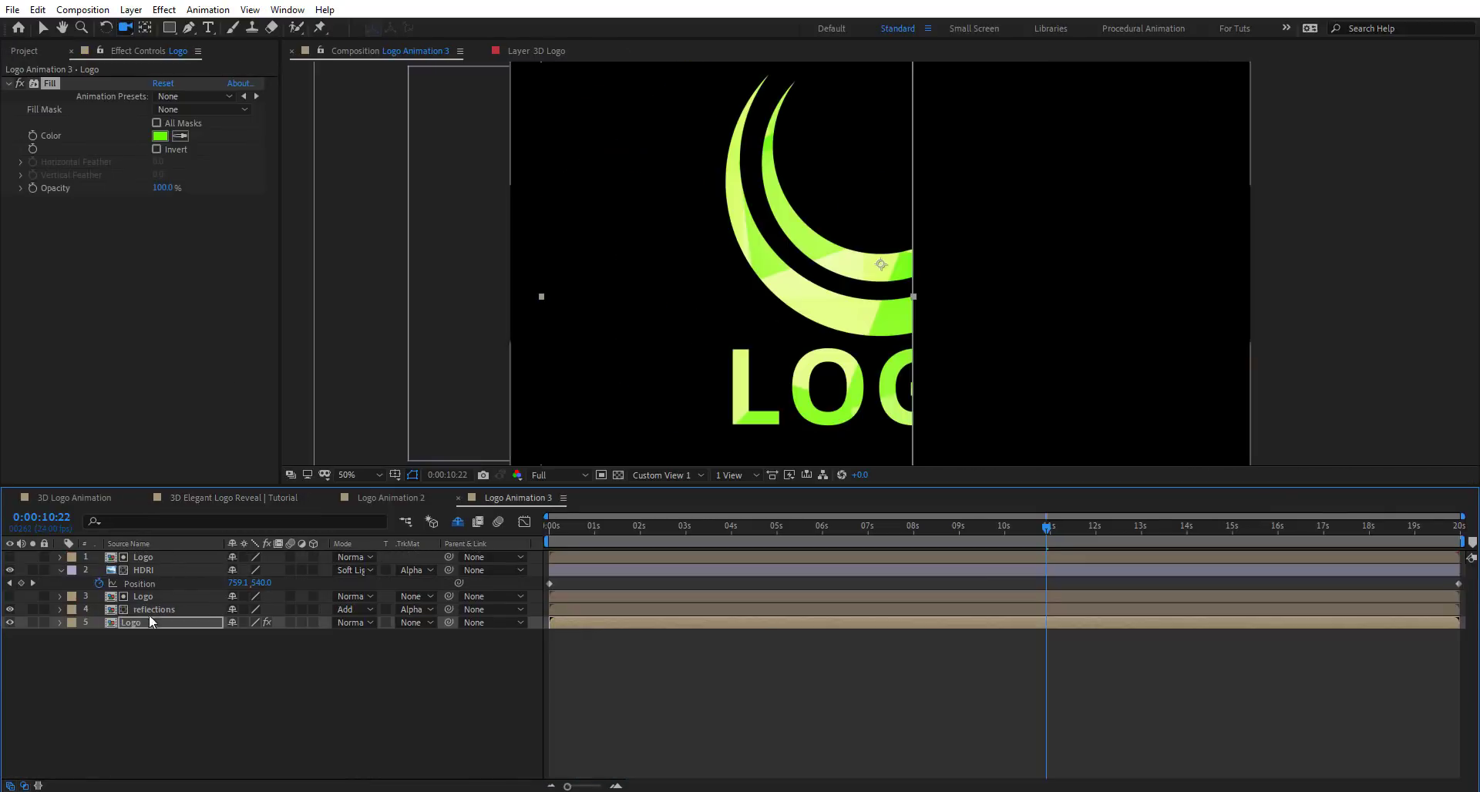
pyautogui.click(160, 136)
pyautogui.moveTo(370, 540); pyautogui.dragTo(285, 548)
pyautogui.press('Return')
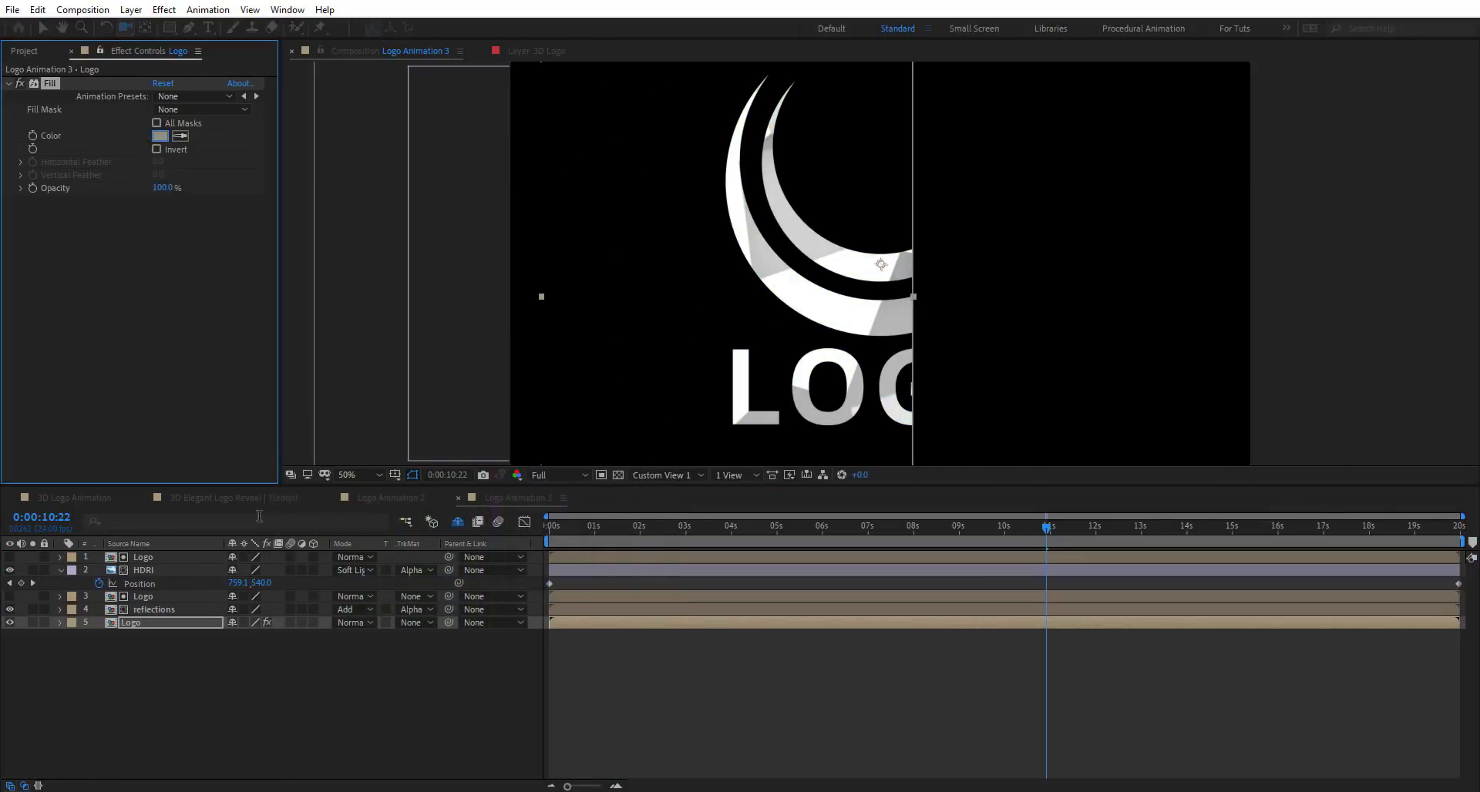
pyautogui.click(262, 498)
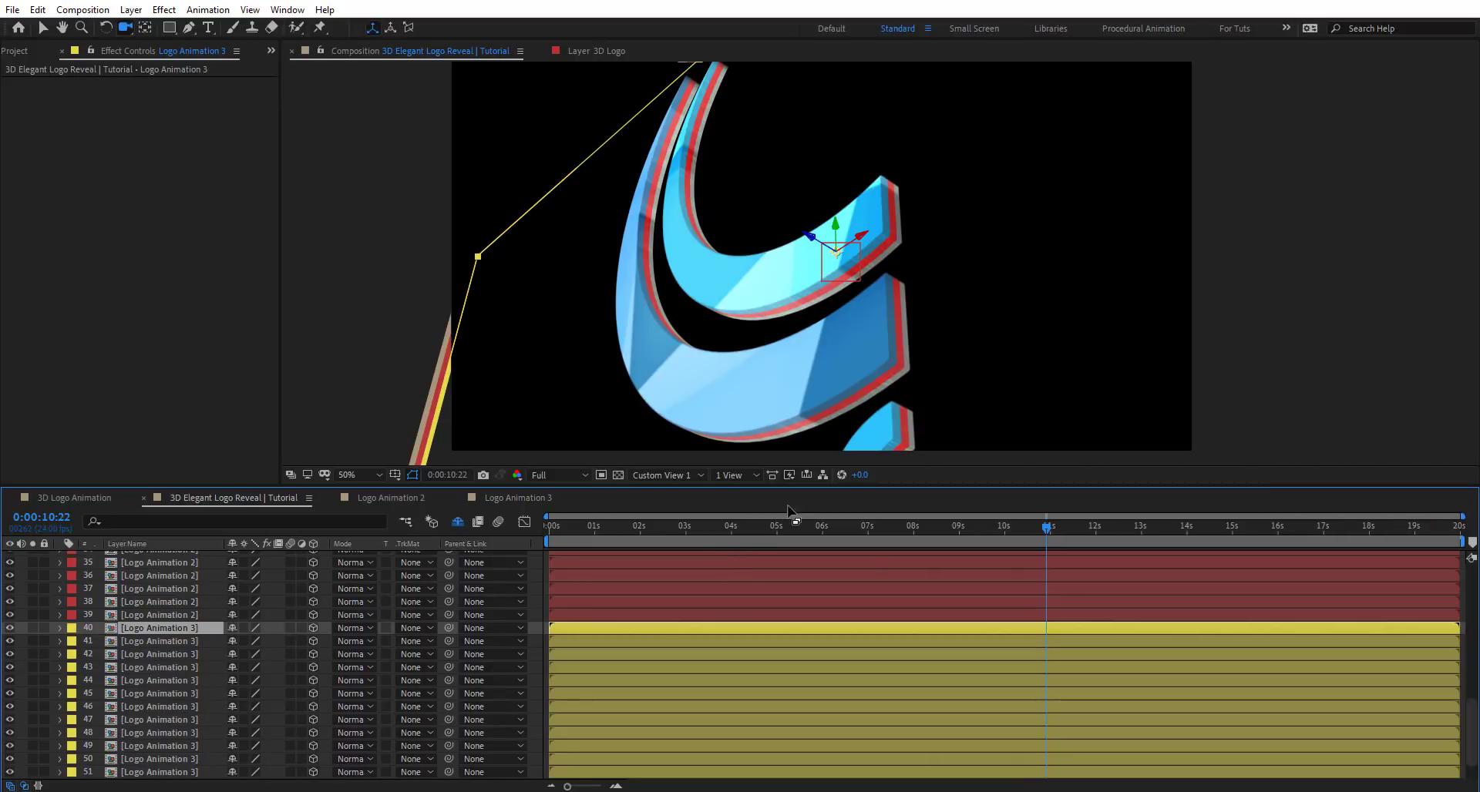
pyautogui.click(846, 528)
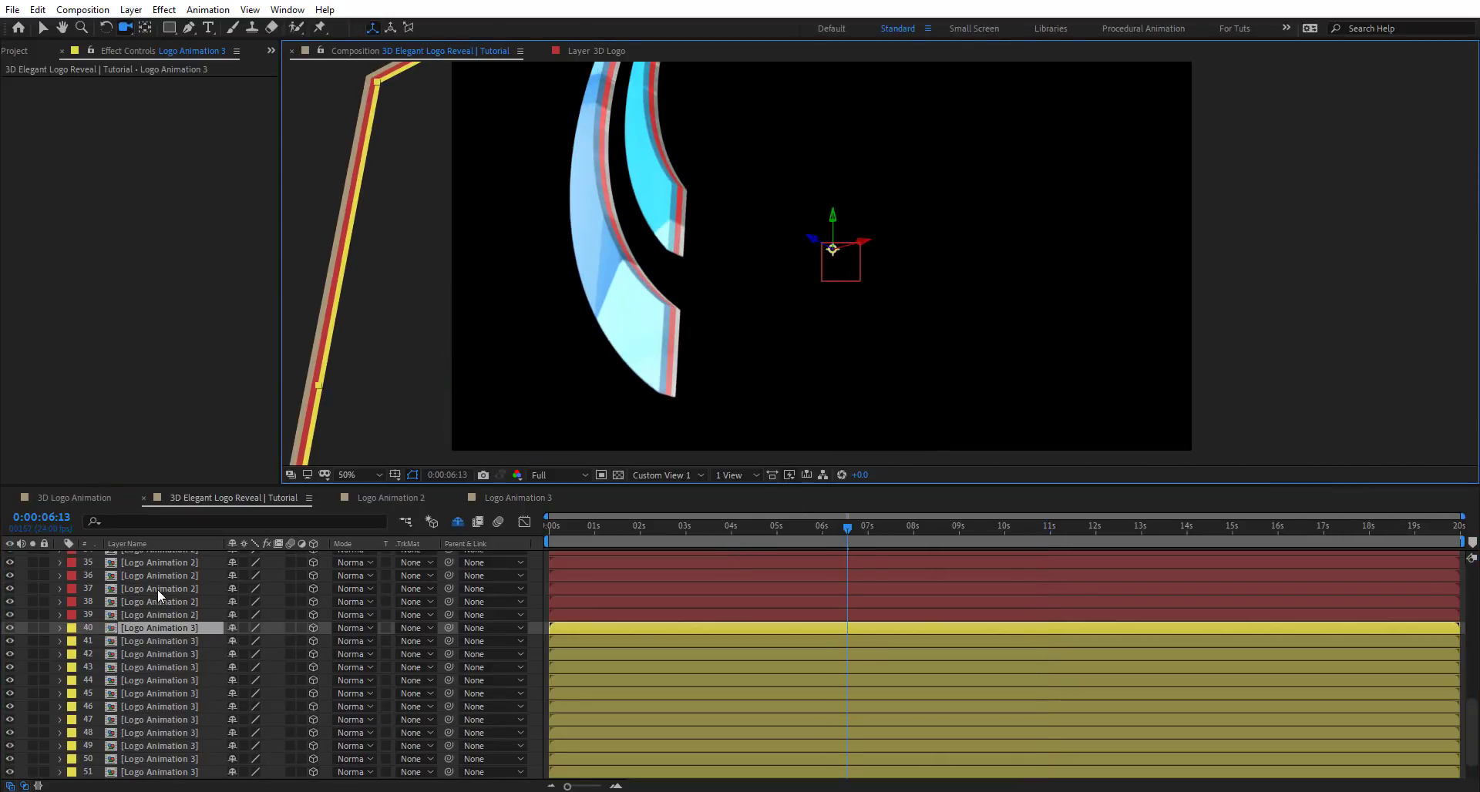
# Apply the Bevel Alpha effect to the Controller layer.
pyautogui.scroll(8, 157, 589)
pyautogui.scroll(4, 161, 566)
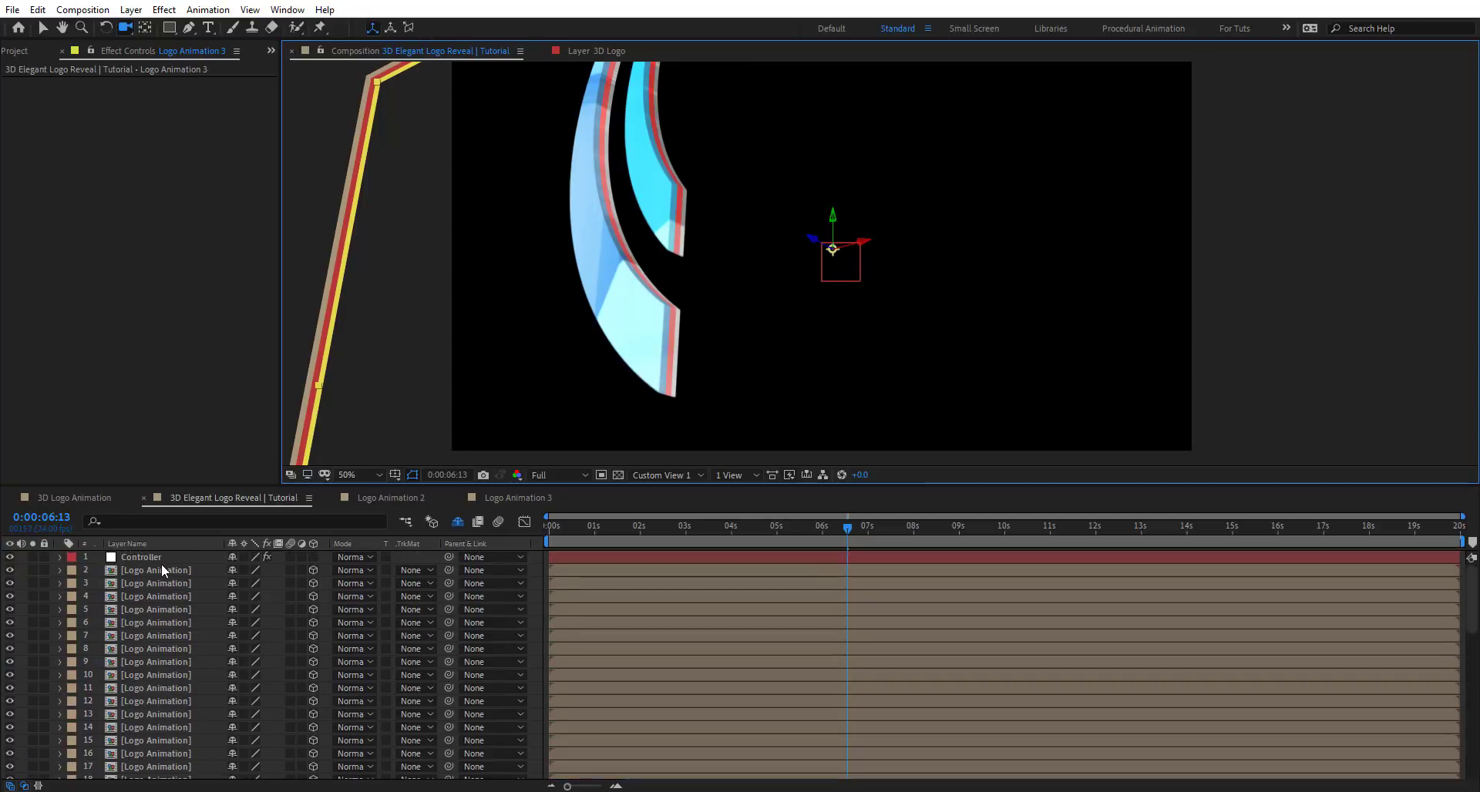
pyautogui.click(54, 560)
pyautogui.hotkey('ctrl', 'space')
pyautogui.write('bevel')
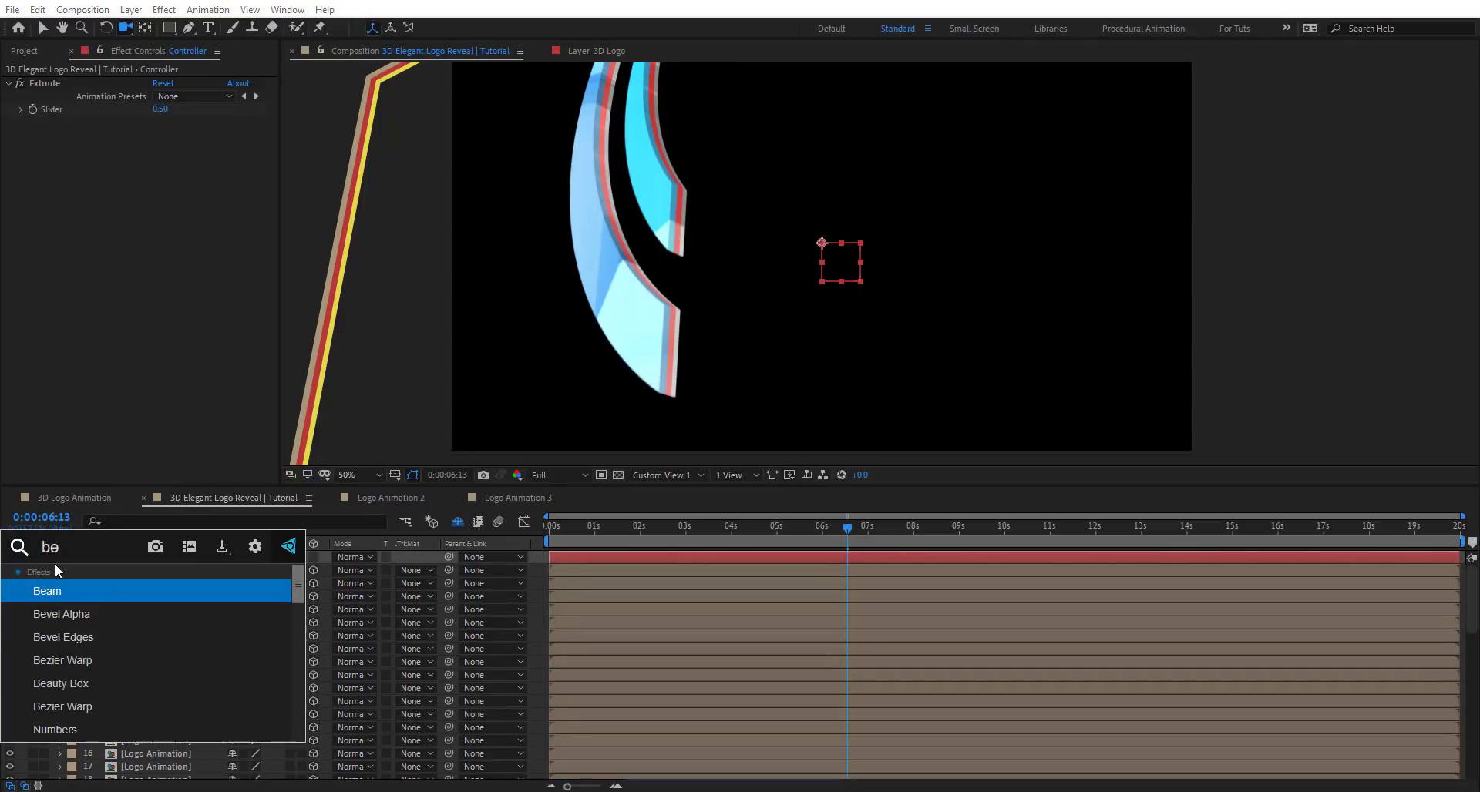
pyautogui.press('Return')
pyautogui.press('v')
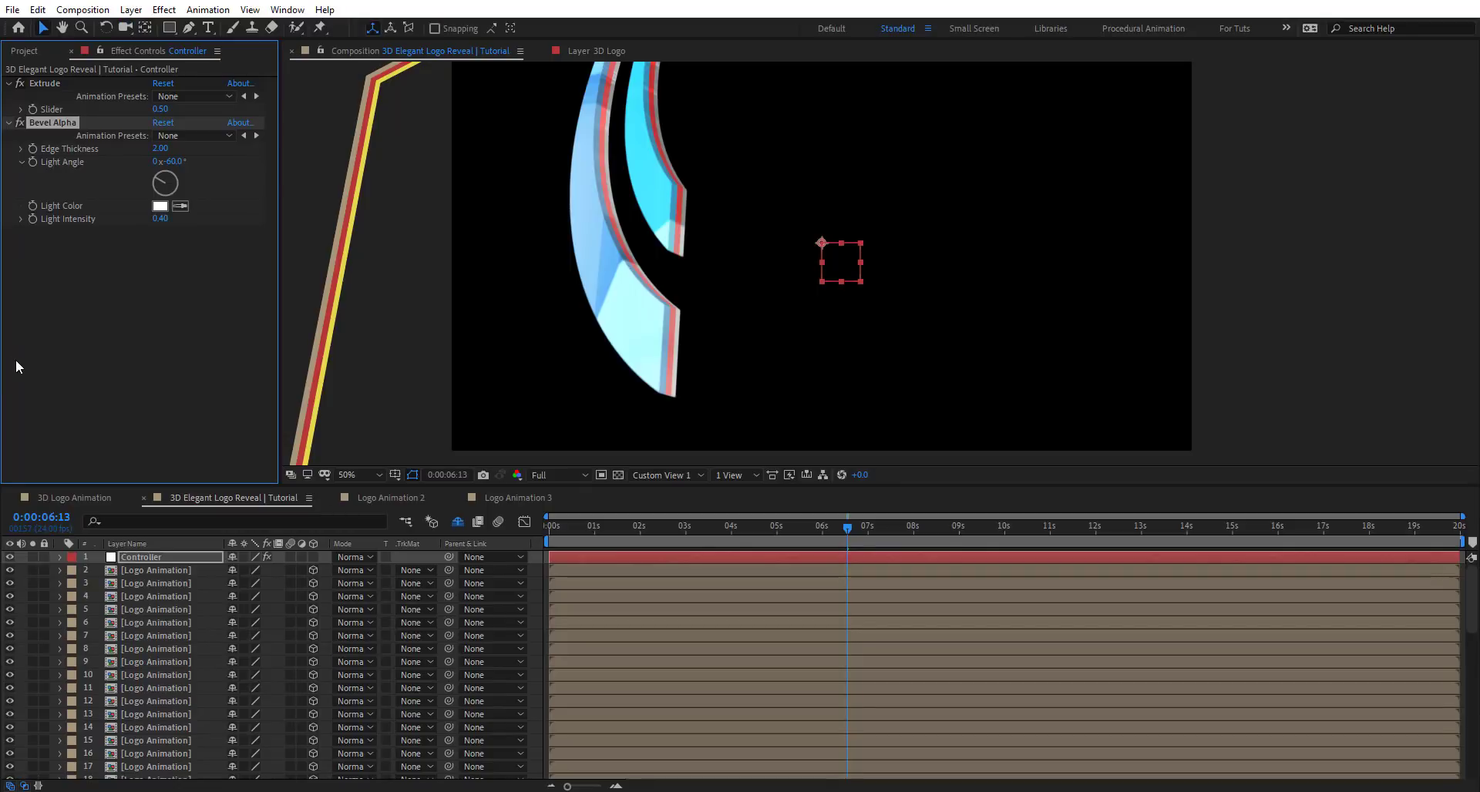
# Copy the Controller's Bevel Alpha with property links and paste it onto Logo Animation layers 3 to 53, leaving out layers 21 and 40.
pyautogui.click(38, 9)
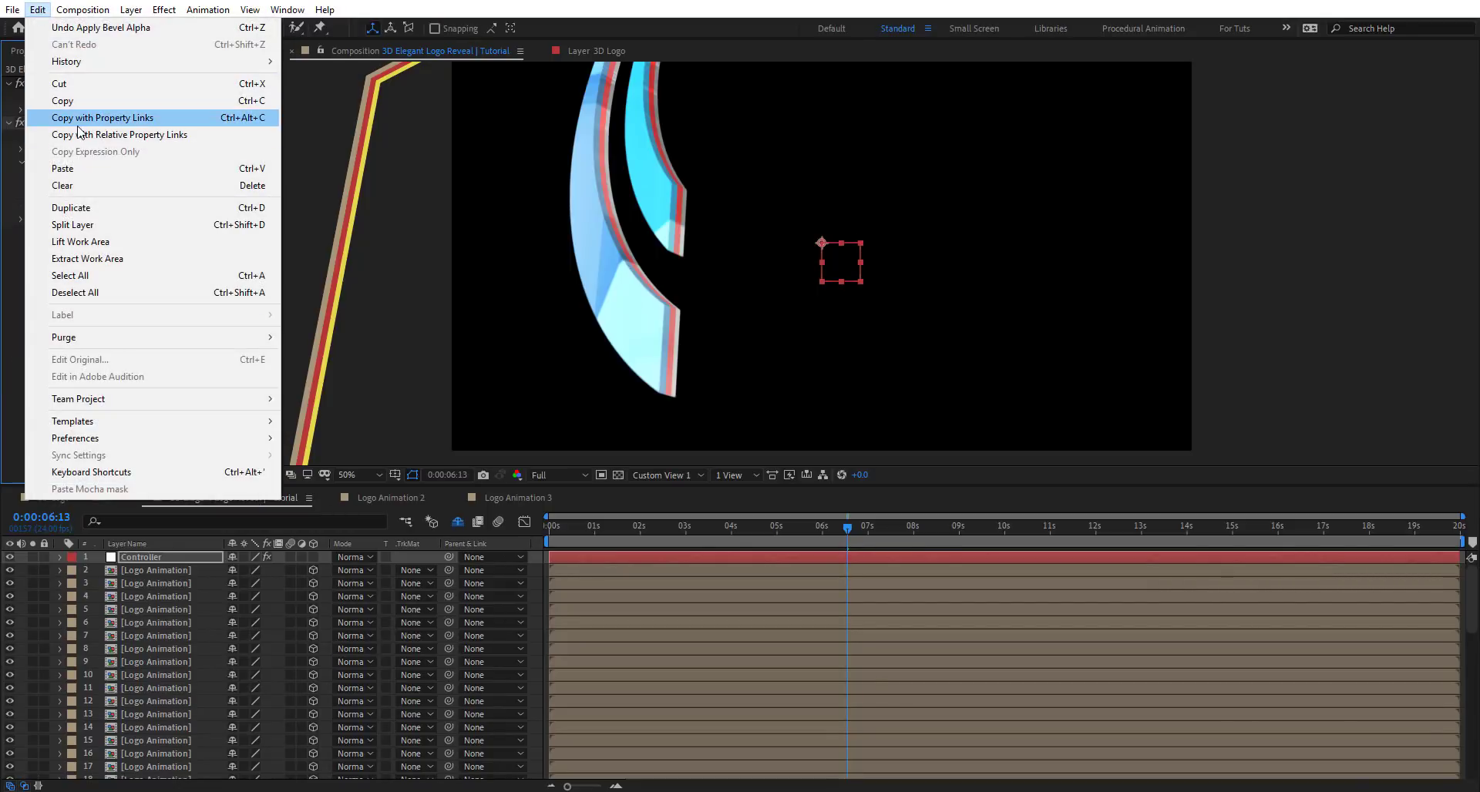
pyautogui.click(174, 120)
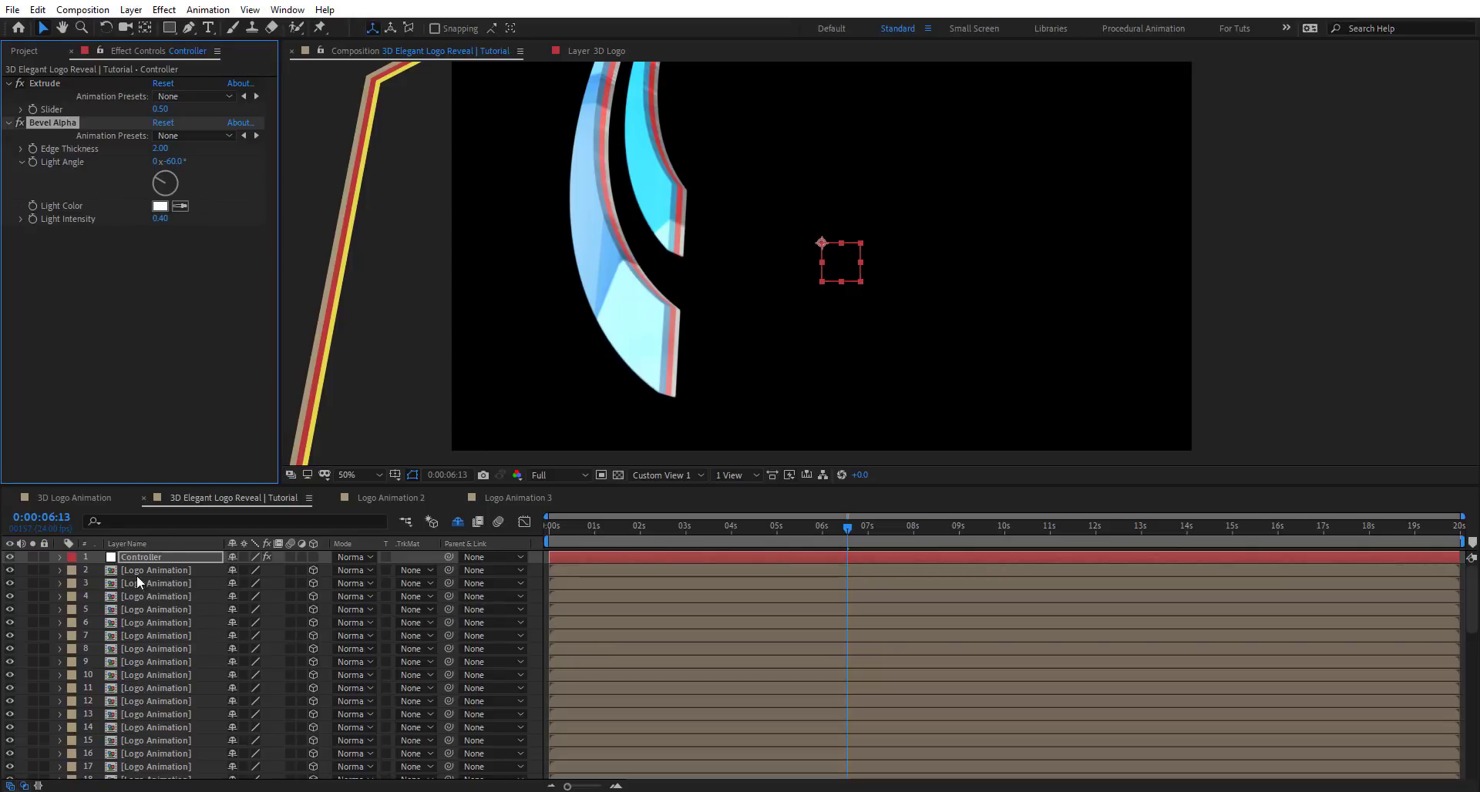
pyautogui.click(171, 585)
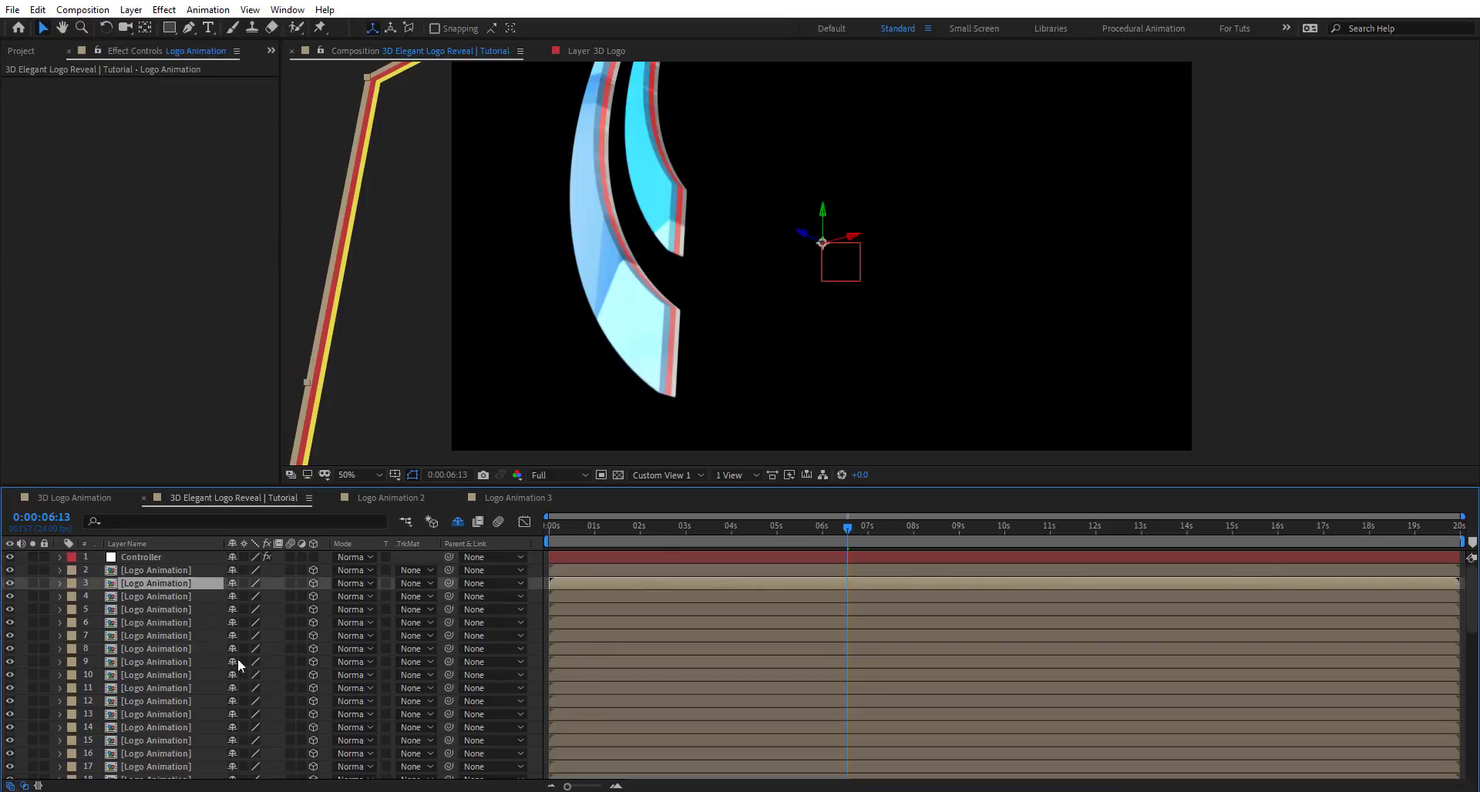
pyautogui.scroll(-10, 196, 669)
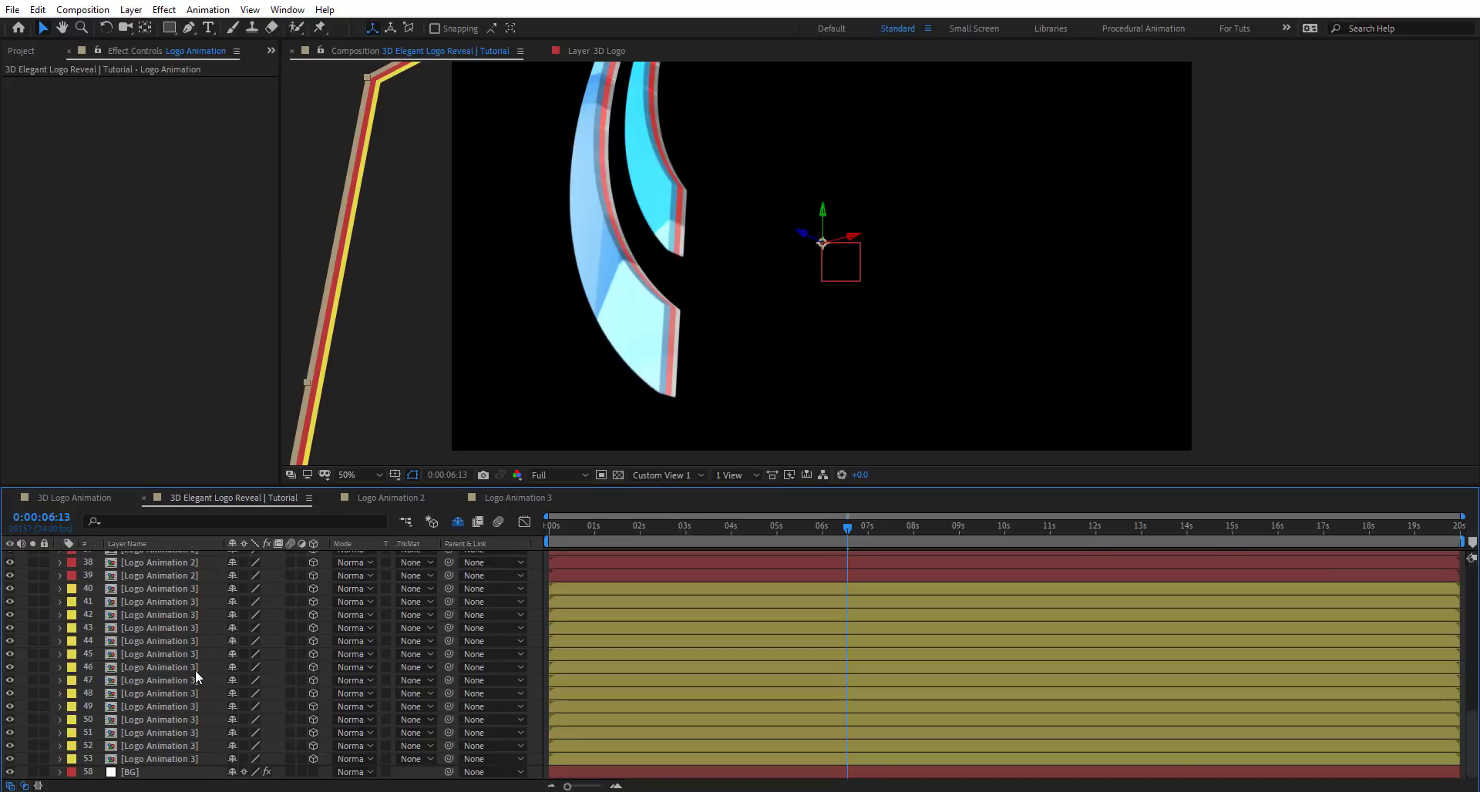
pyautogui.keyDown('shift'); pyautogui.click(179, 759); pyautogui.keyUp('shift')
pyautogui.scroll(10, 164, 581)
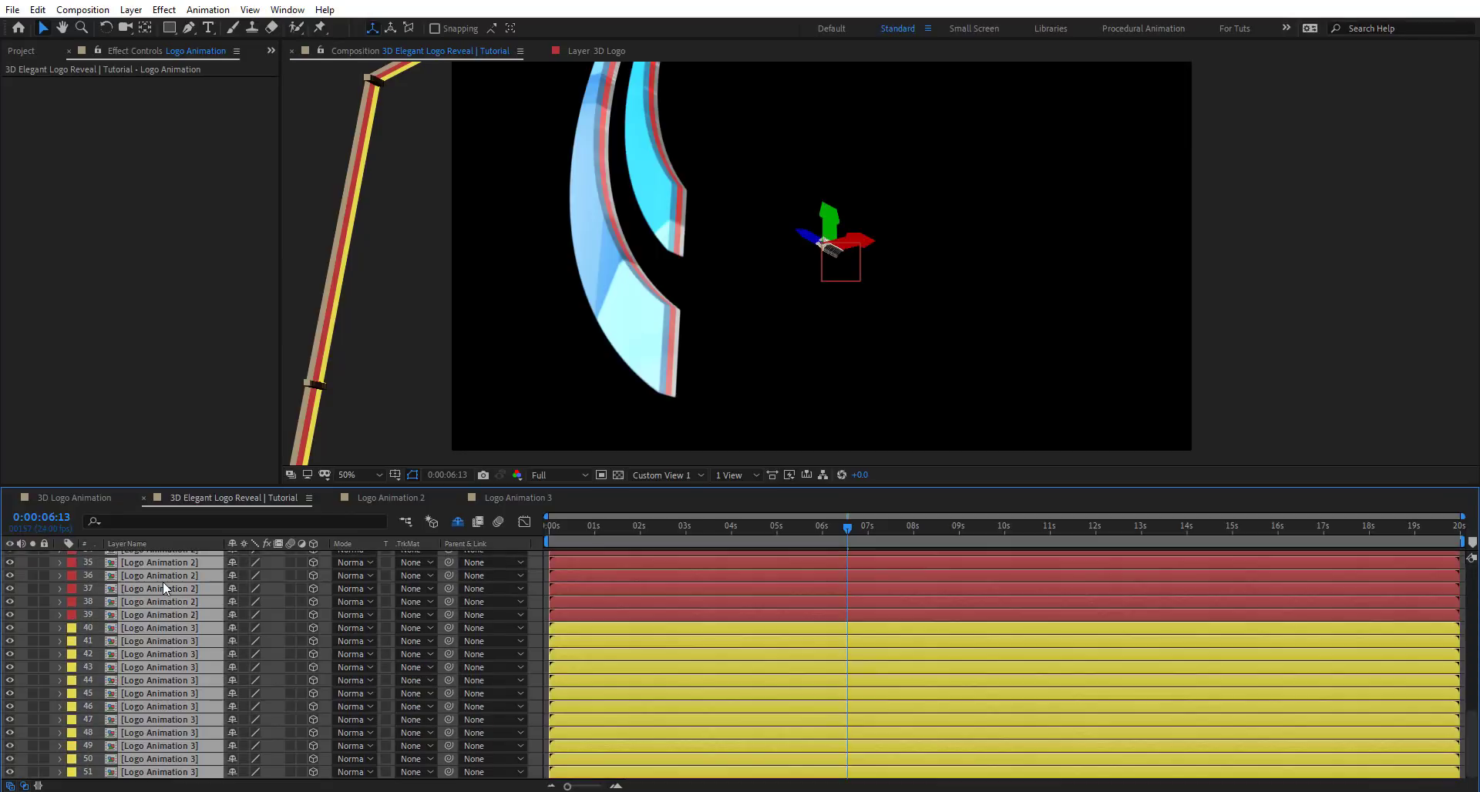
pyautogui.scroll(1, 185, 574)
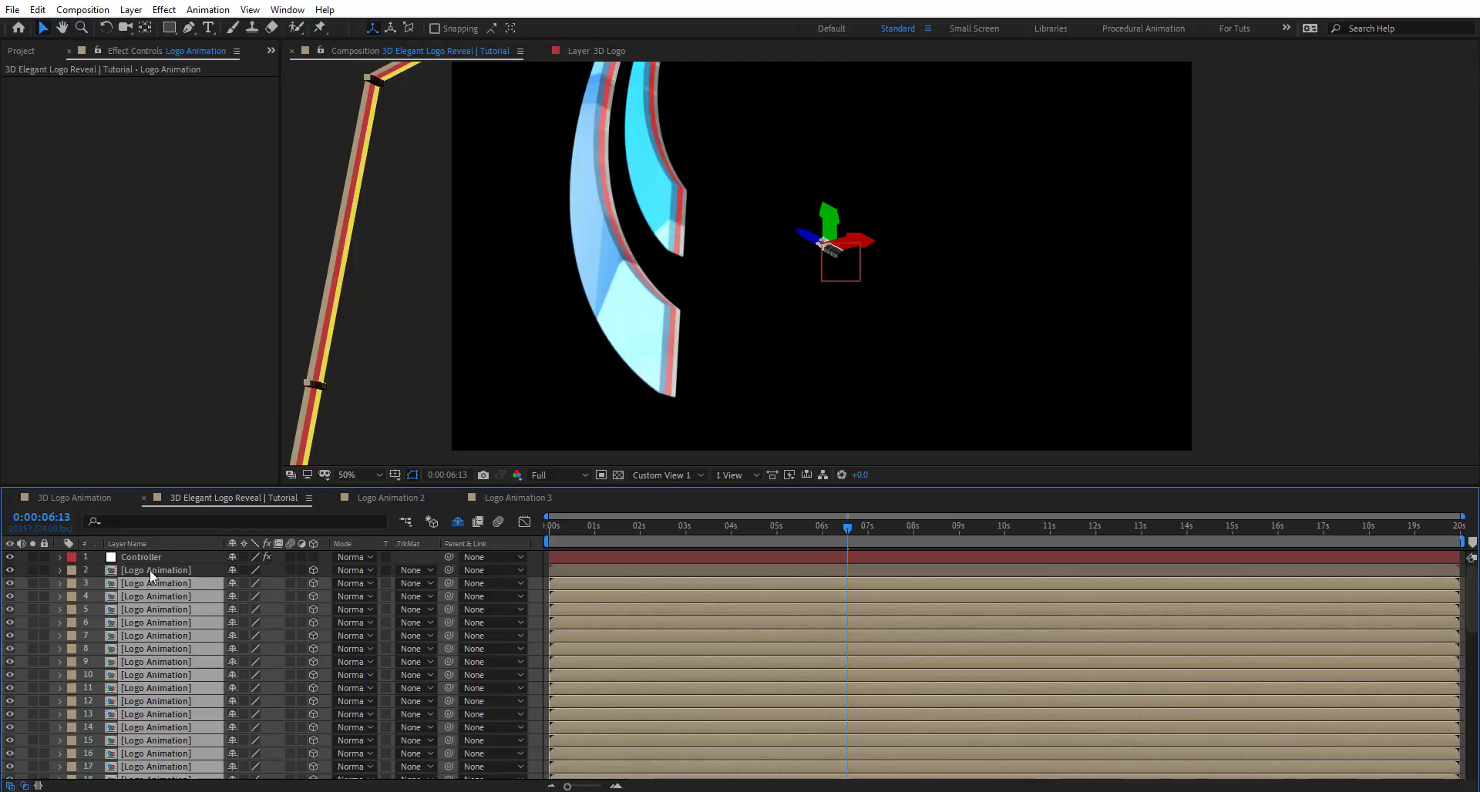
pyautogui.scroll(-3, 553, 609)
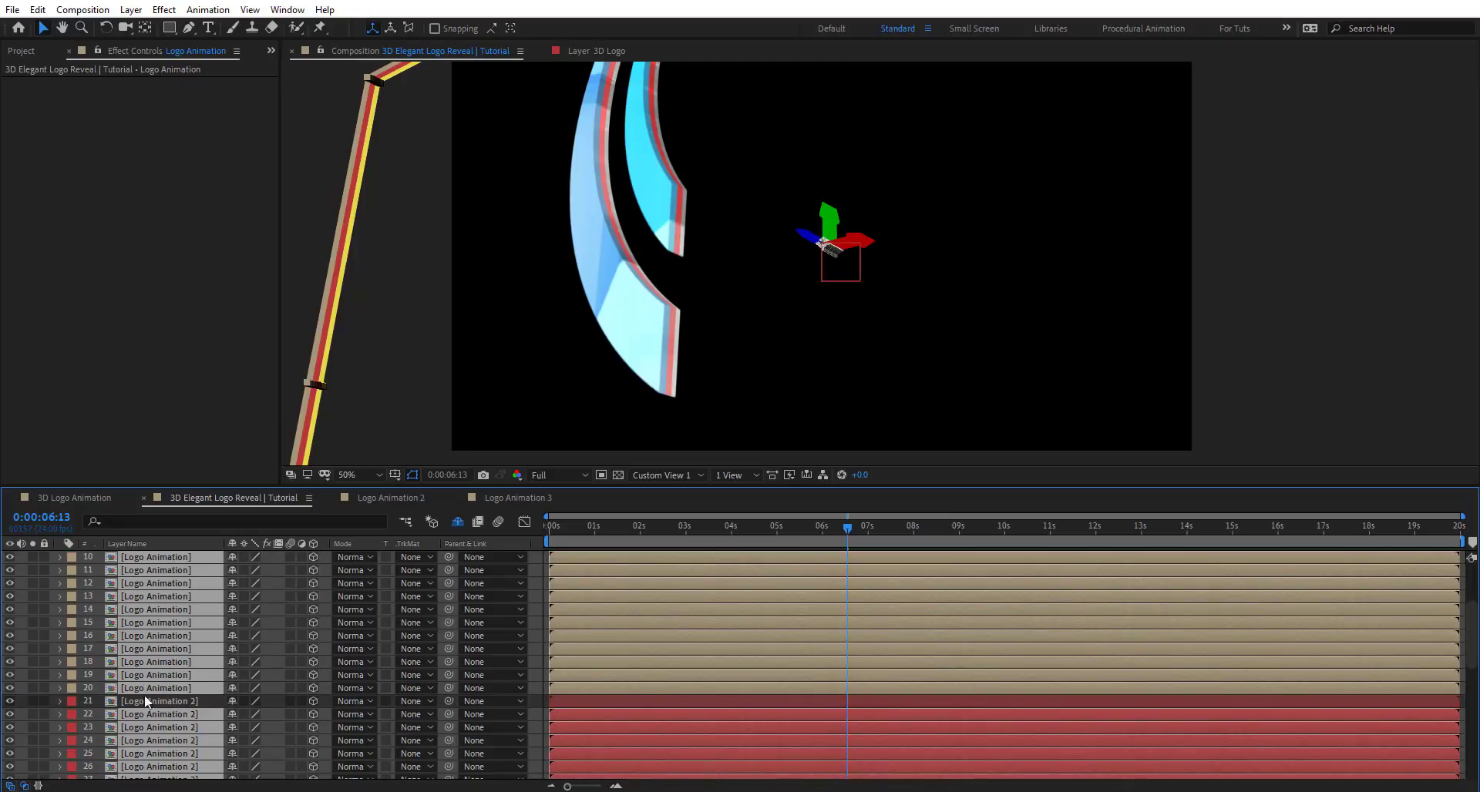
pyautogui.scroll(-7, 169, 686)
pyautogui.scroll(-1, 169, 686)
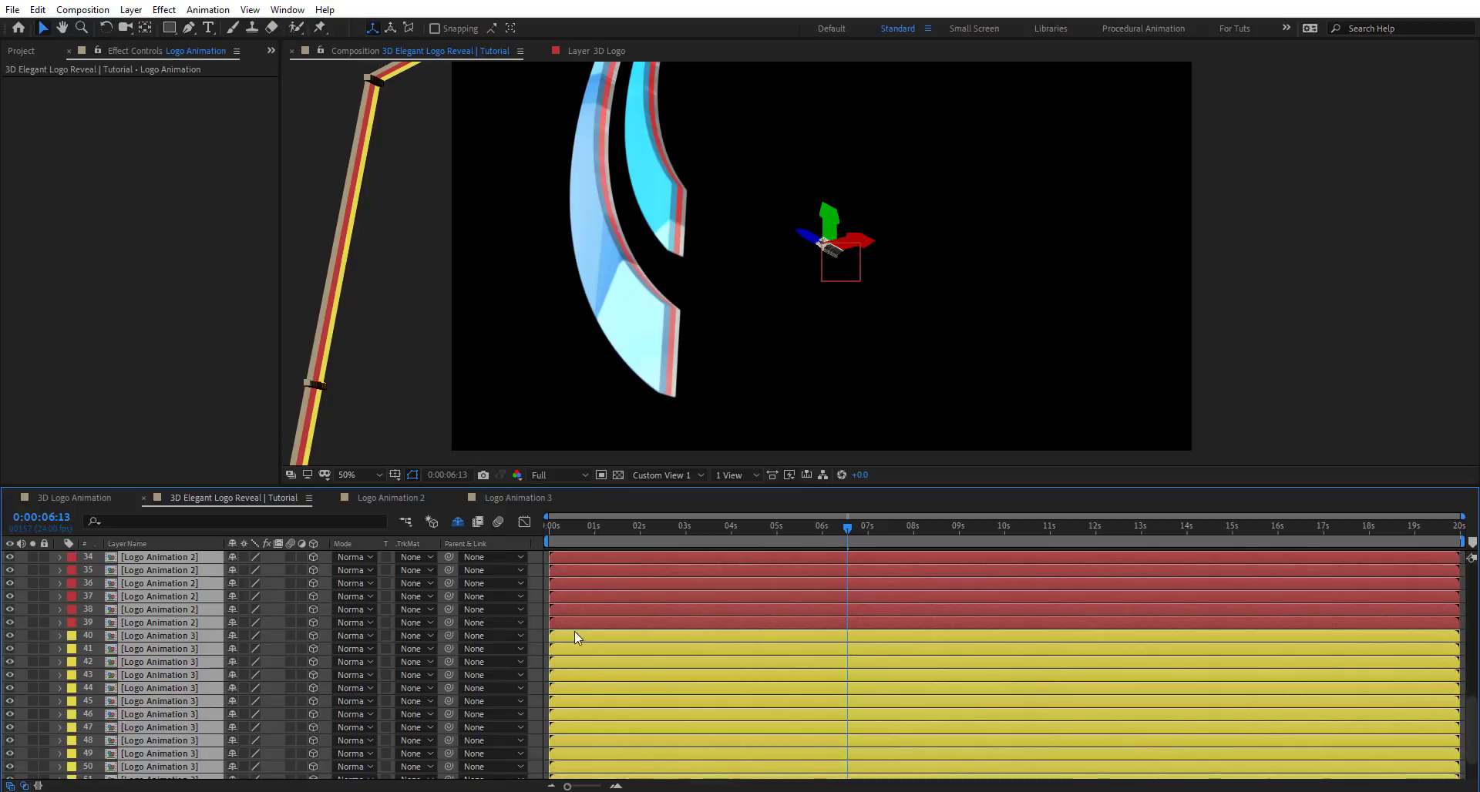
pyautogui.click(168, 637)
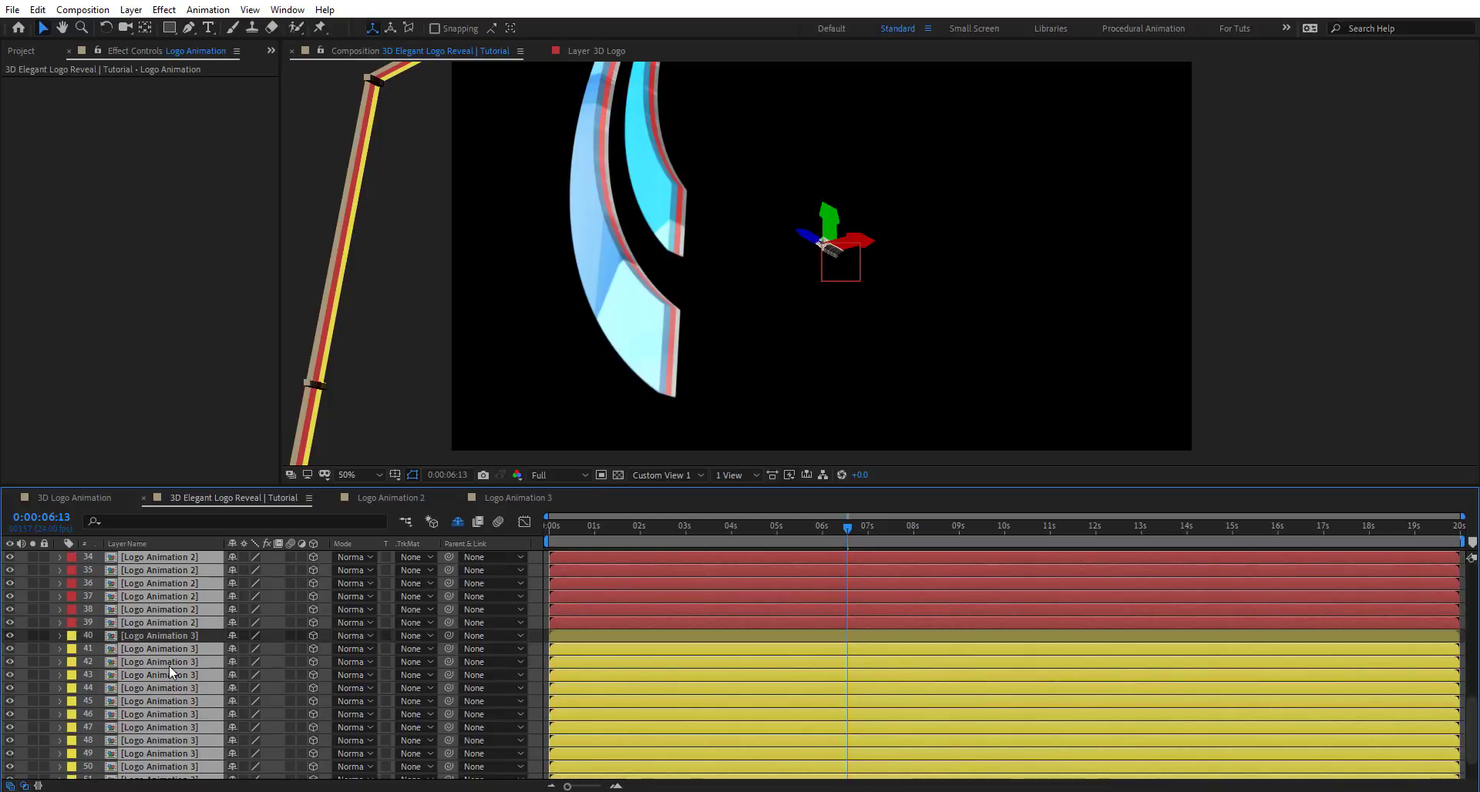
pyautogui.hotkey('ctrl', 'v')
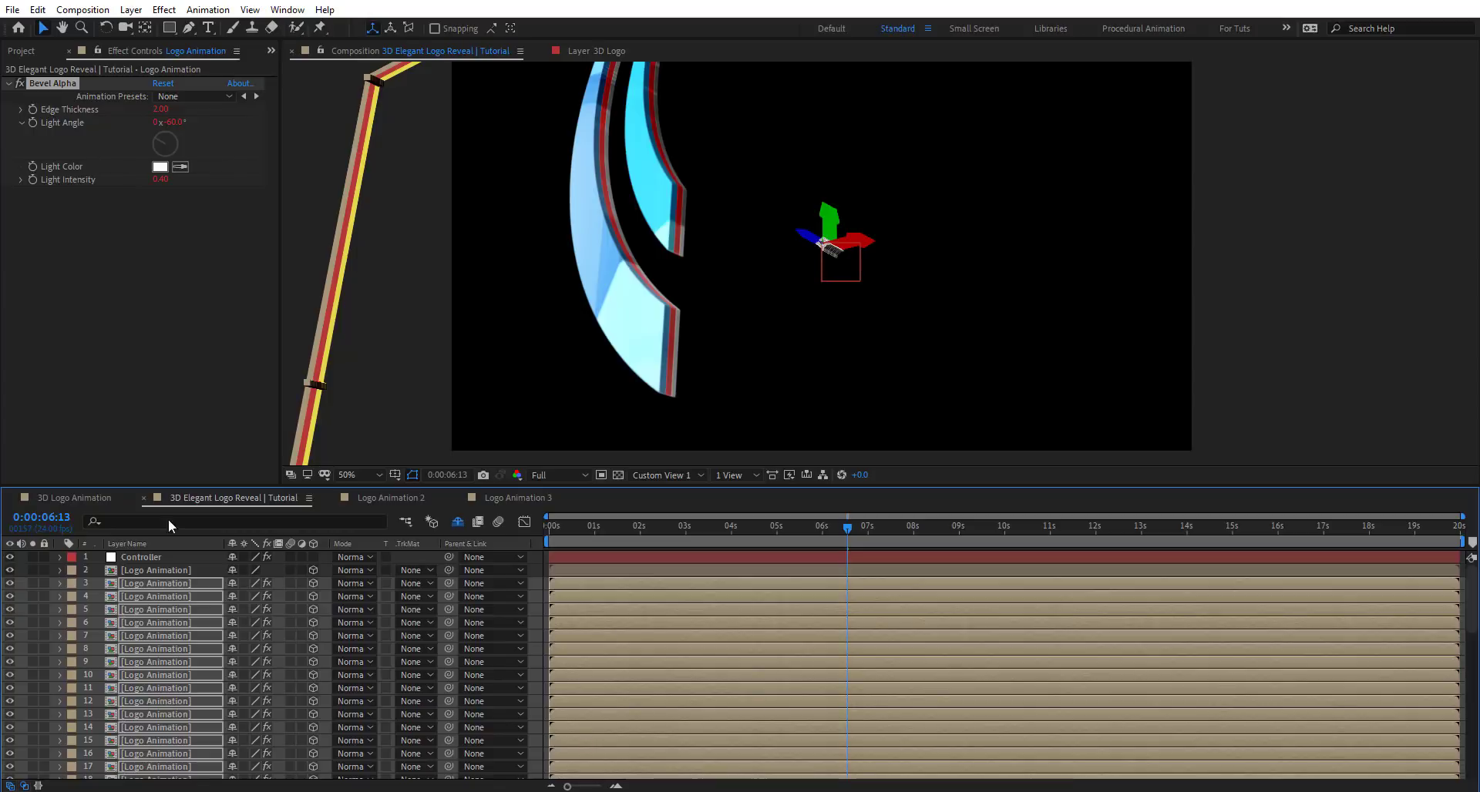
# Set the Controller's Bevel Alpha to light intensity 0.12, light angle -309° and edge thickness 5.
pyautogui.click(172, 557)
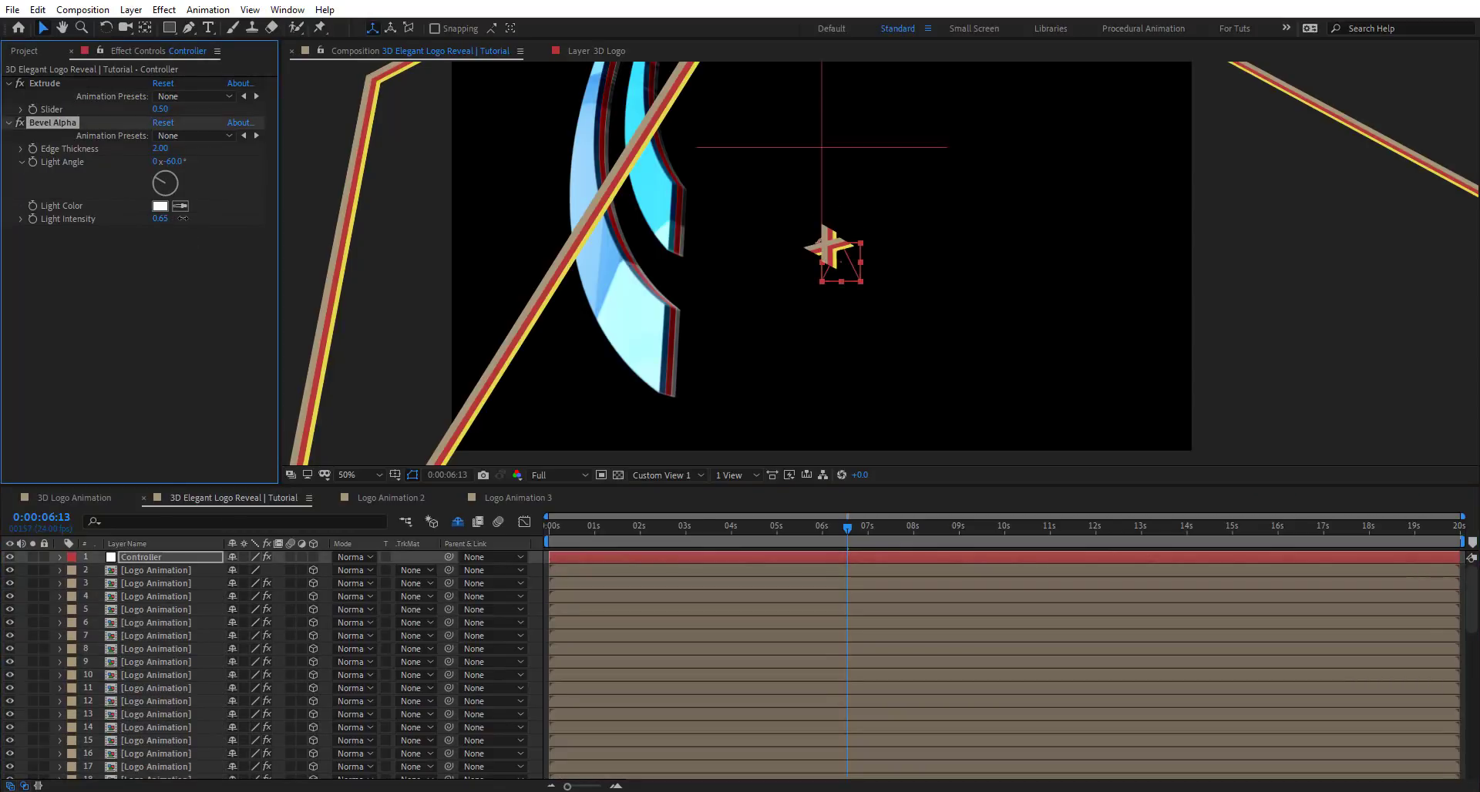
pyautogui.moveTo(183, 218); pyautogui.dragTo(138, 216)
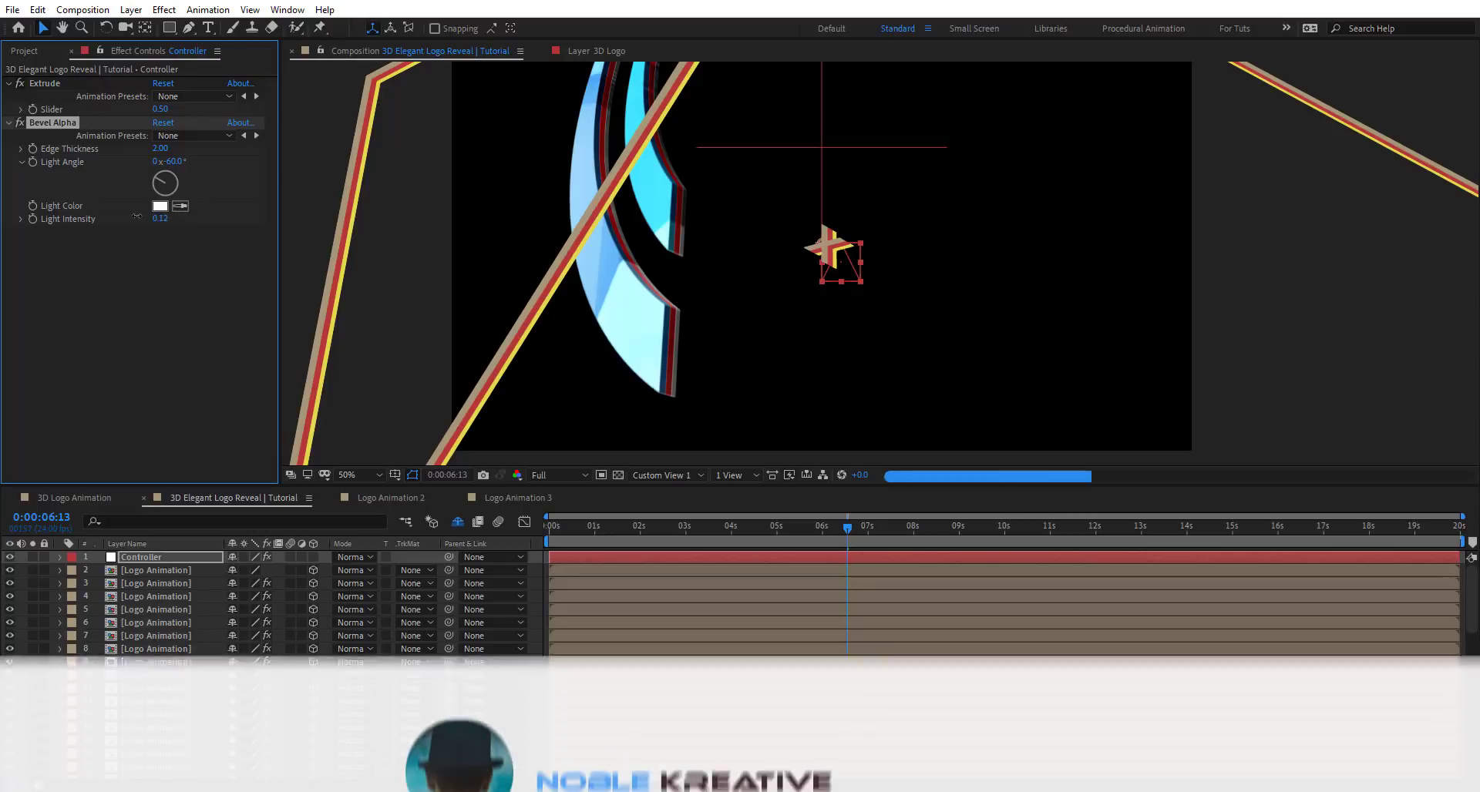
pyautogui.moveTo(172, 205); pyautogui.dragTo(187, 165)
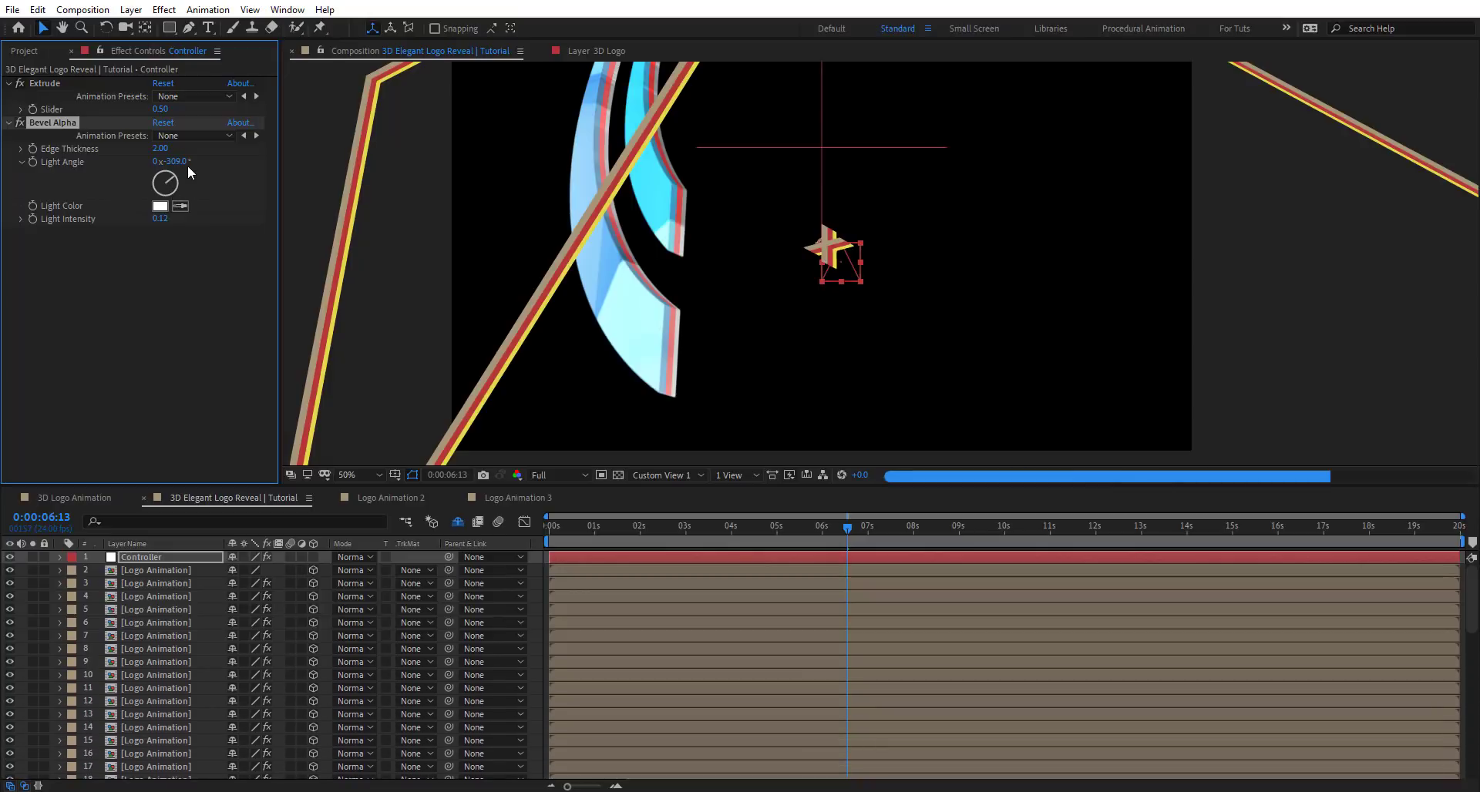
pyautogui.click(160, 149)
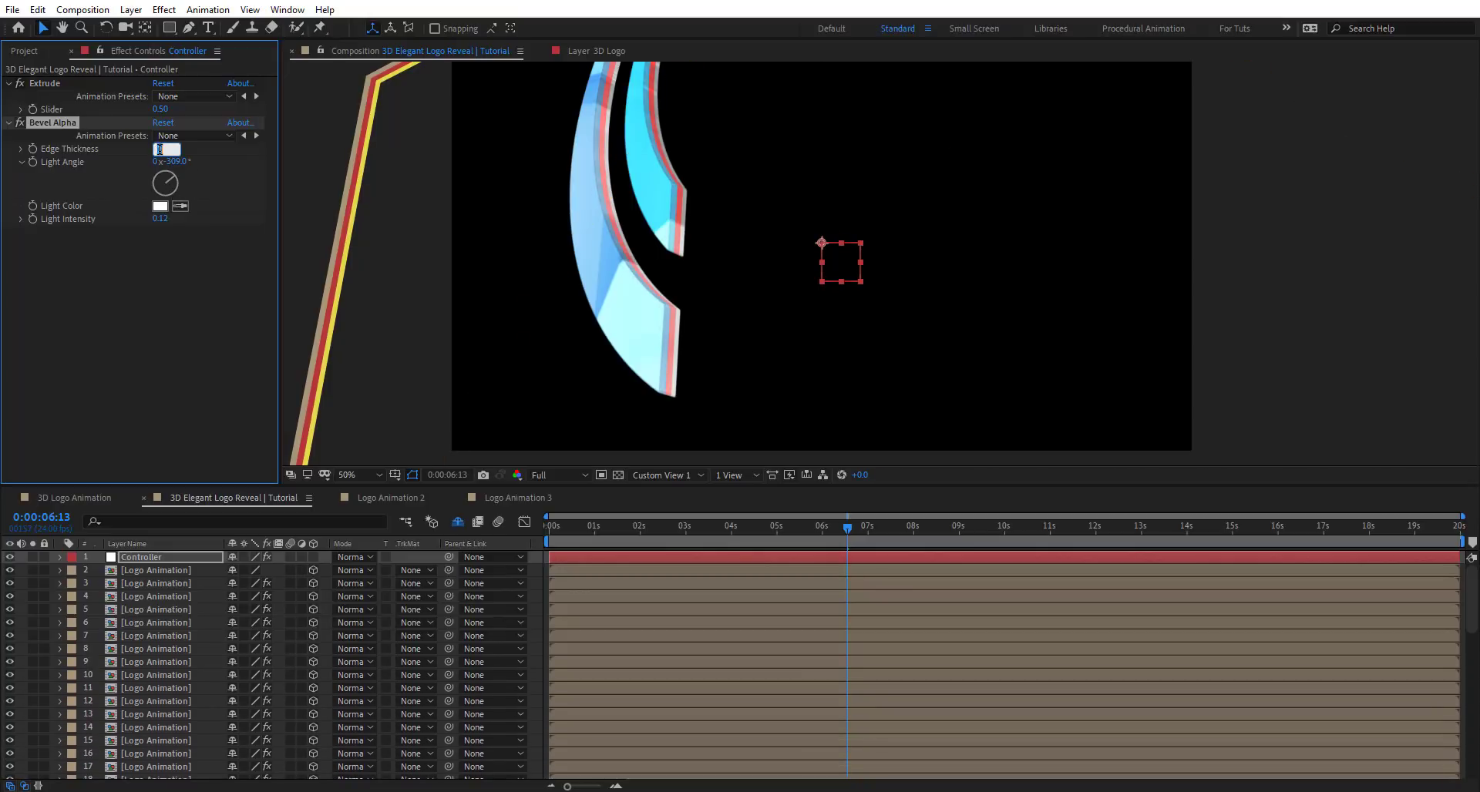
pyautogui.write('5')
pyautogui.press('Return')
# Add an Exposure effect to the Controller layer and rename it Exposure_Face.
pyautogui.hotkey('ctrl', 'space')
pyautogui.write('ex')
pyautogui.press('Return')
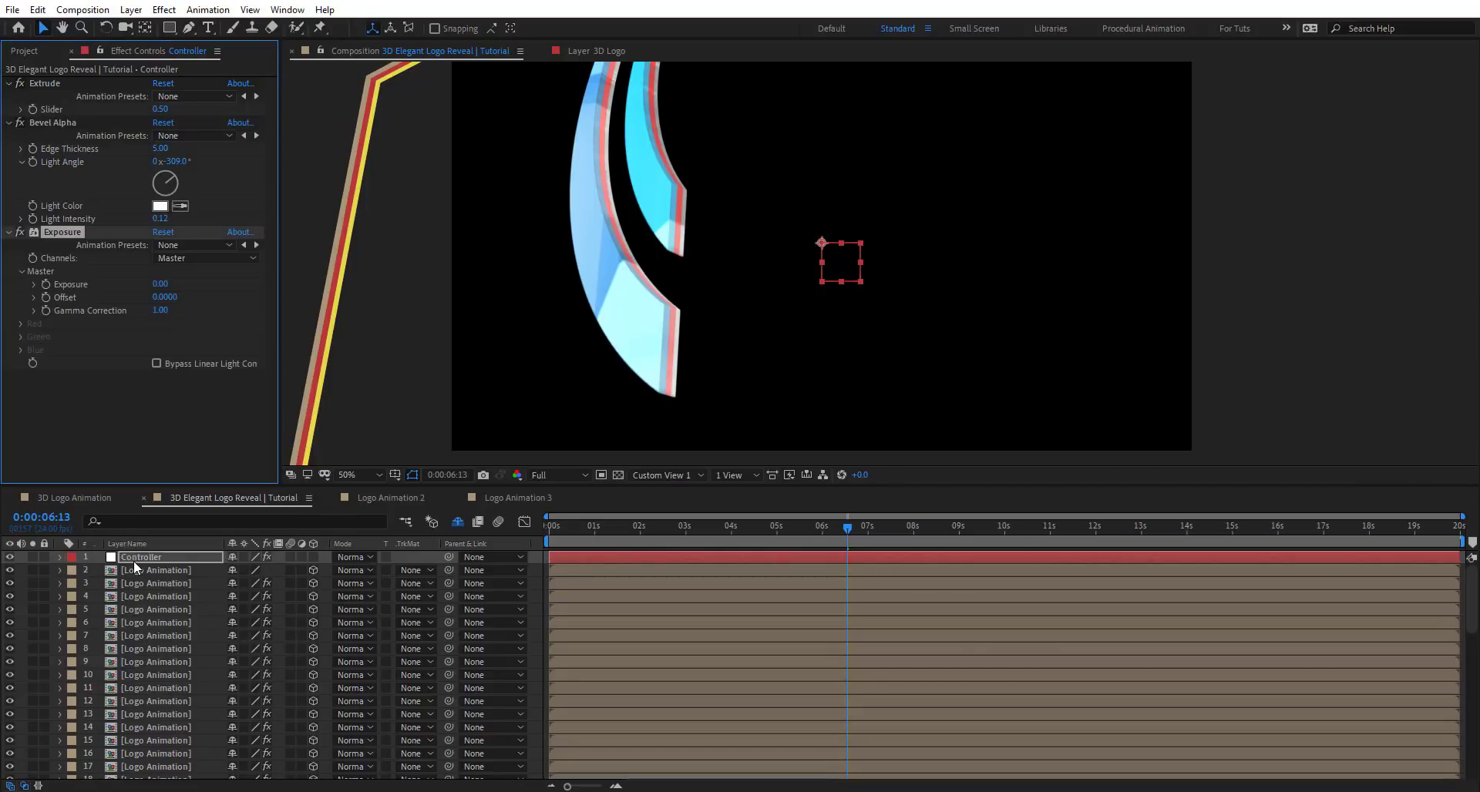
pyautogui.press('Return')
pyautogui.press('End')
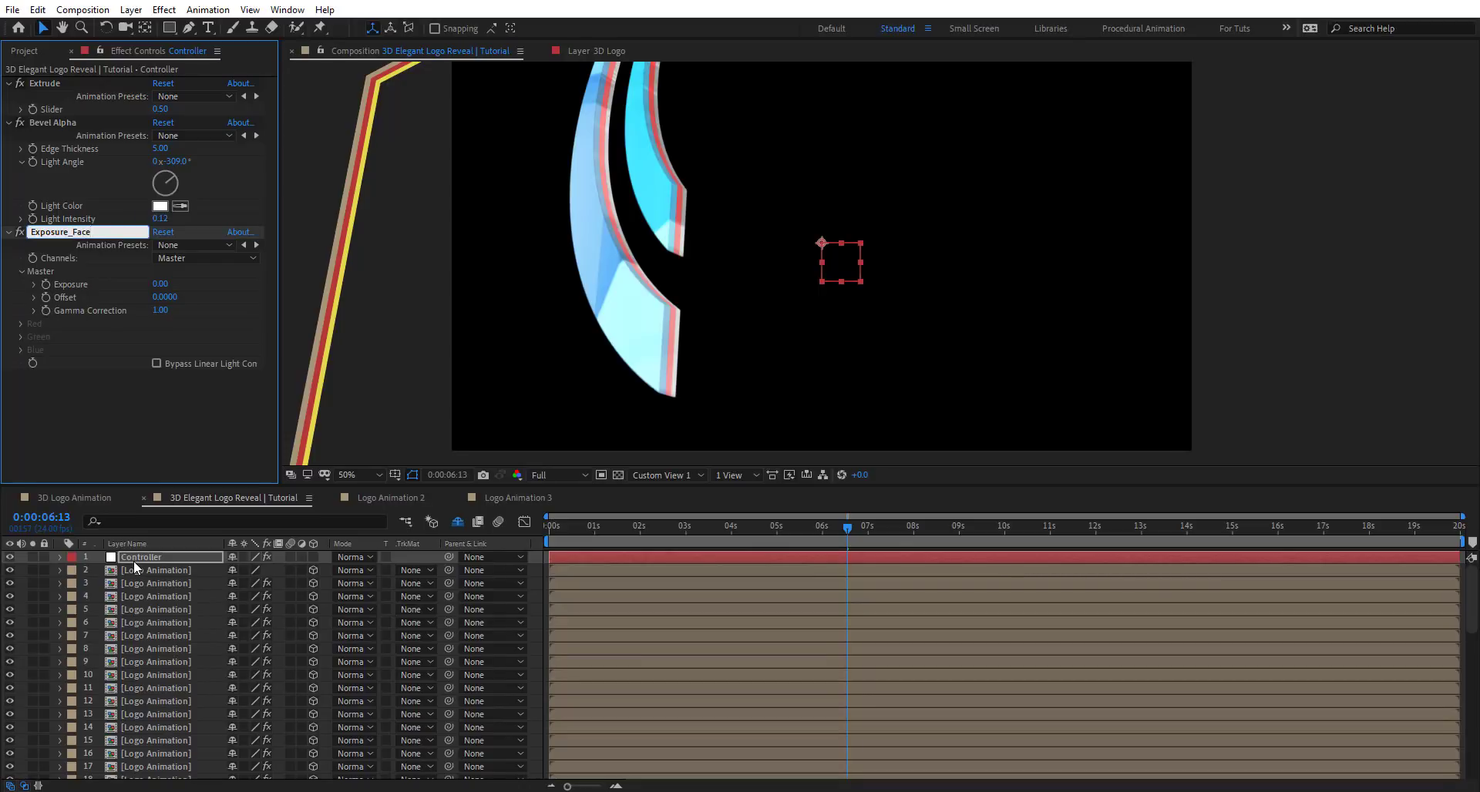
pyautogui.press('Return')
# Copy Exposure_Face with property links and paste it onto the first layer of each colour section, layers 2, 21 and 40.
pyautogui.click(37, 9)
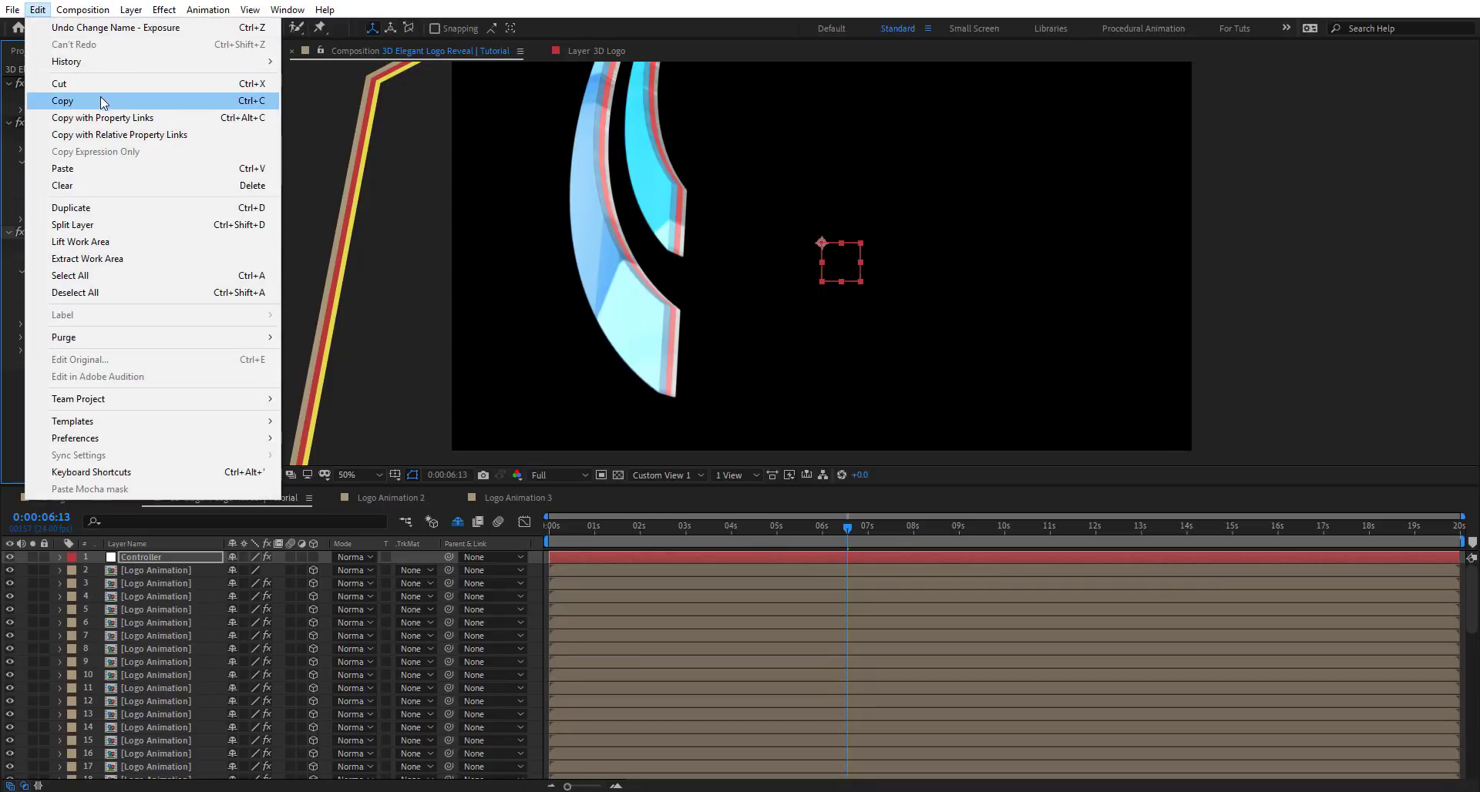
pyautogui.click(145, 123)
pyautogui.click(142, 570)
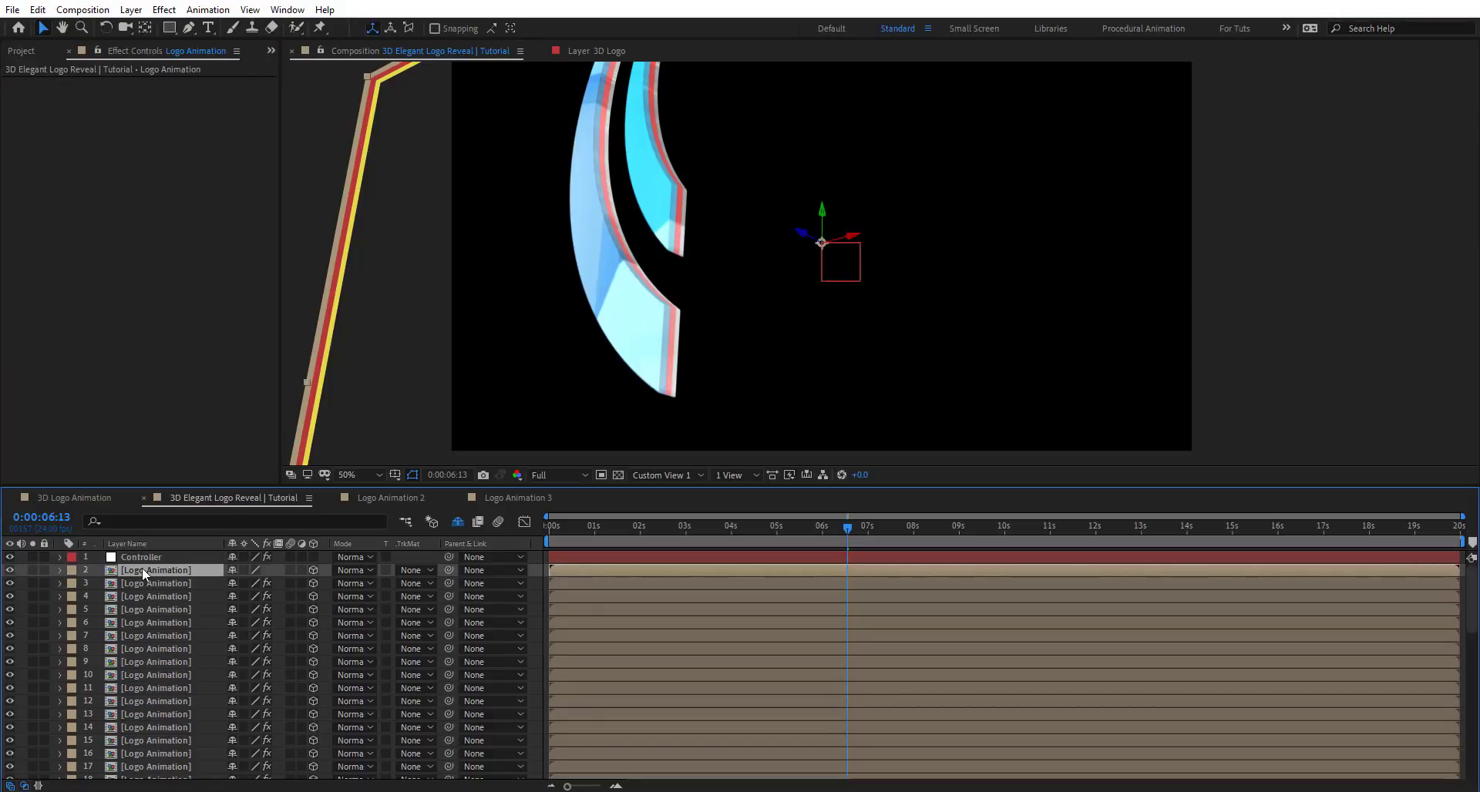
pyautogui.scroll(-3, 141, 578)
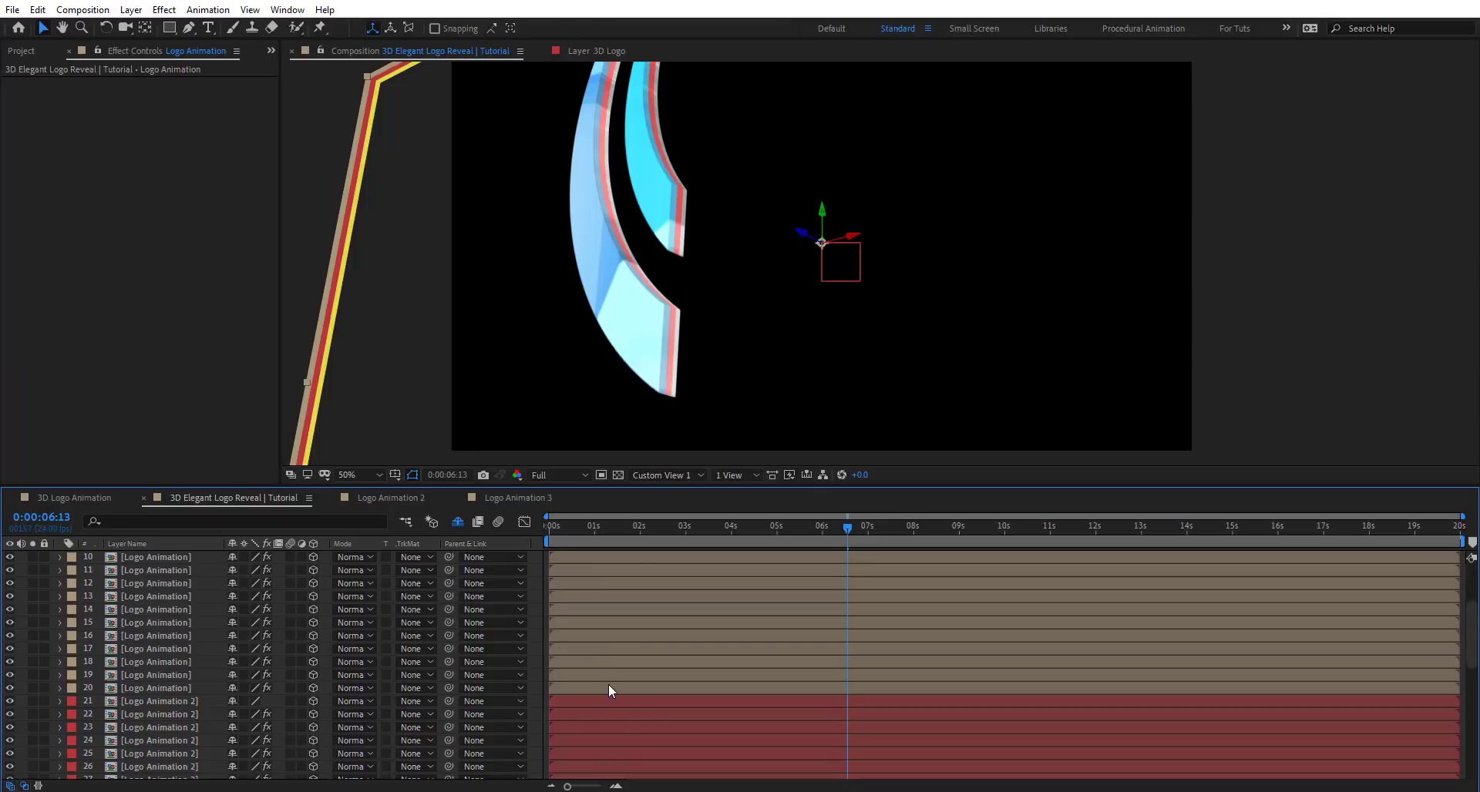
pyautogui.click(578, 701)
pyautogui.scroll(-7, 170, 655)
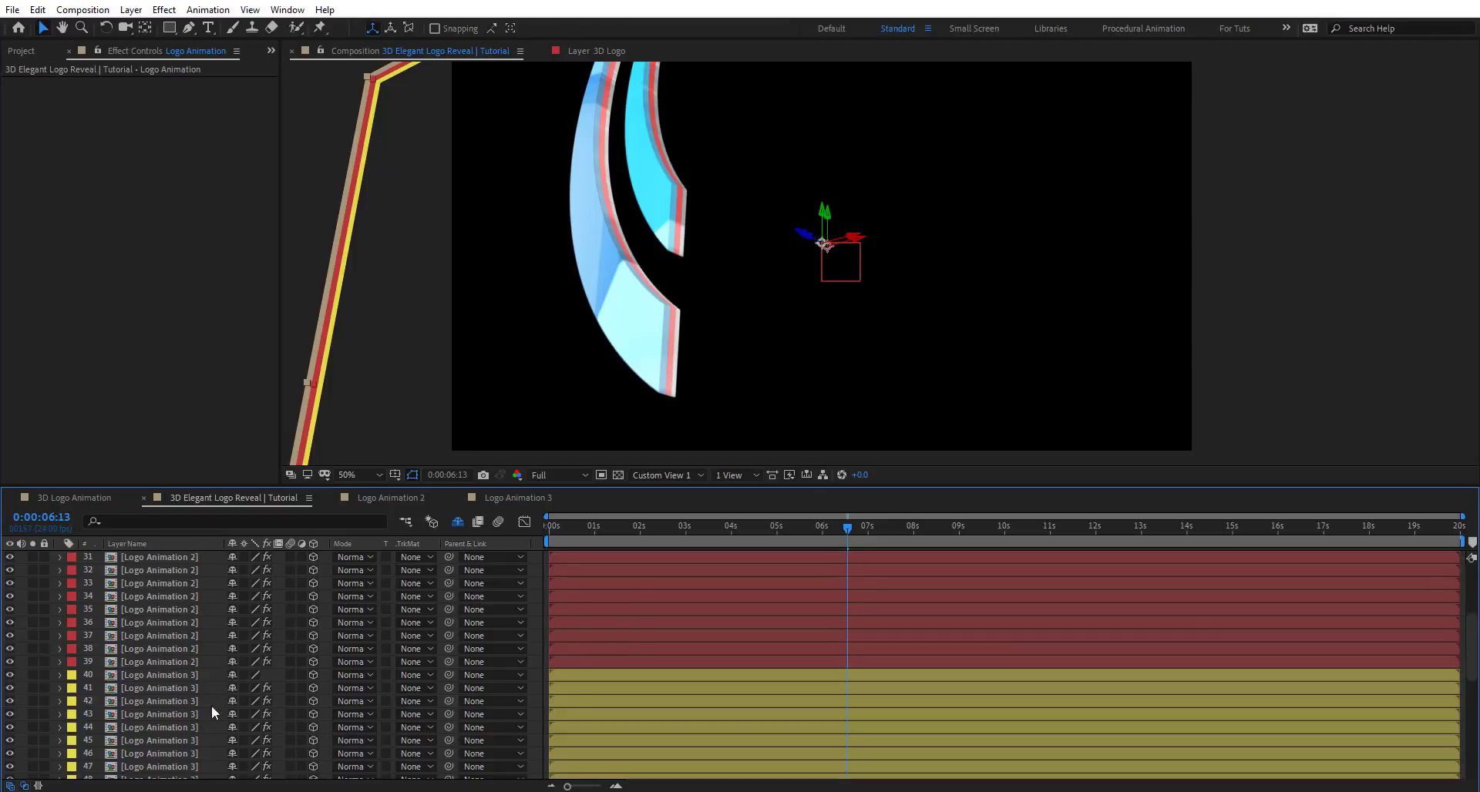
pyautogui.click(580, 675)
pyautogui.hotkey('ctrl', 'v')
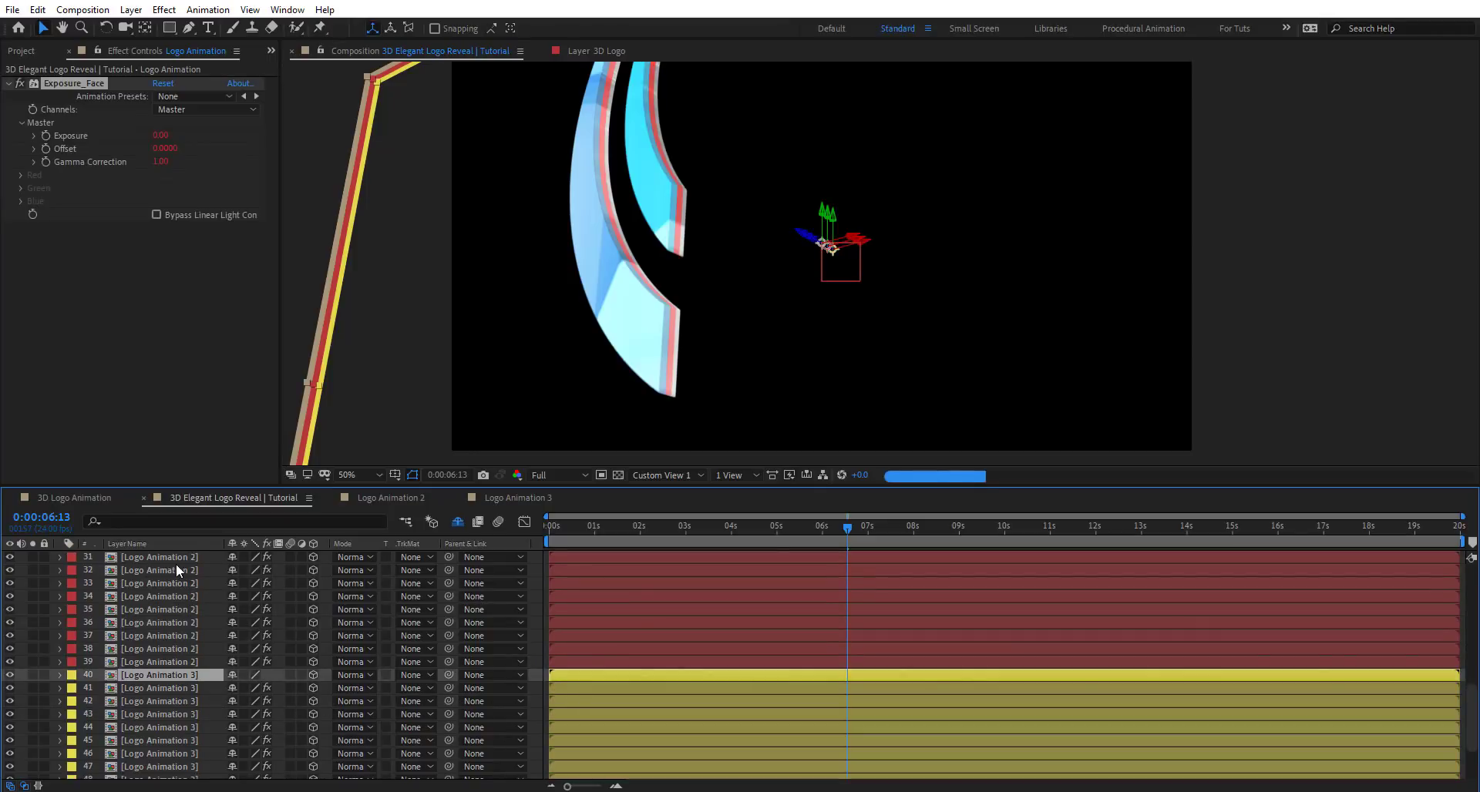
# Set the exposure of the Controller's Exposure_Face effect to 0.5.
pyautogui.scroll(5, 163, 558)
pyautogui.scroll(5, 179, 551)
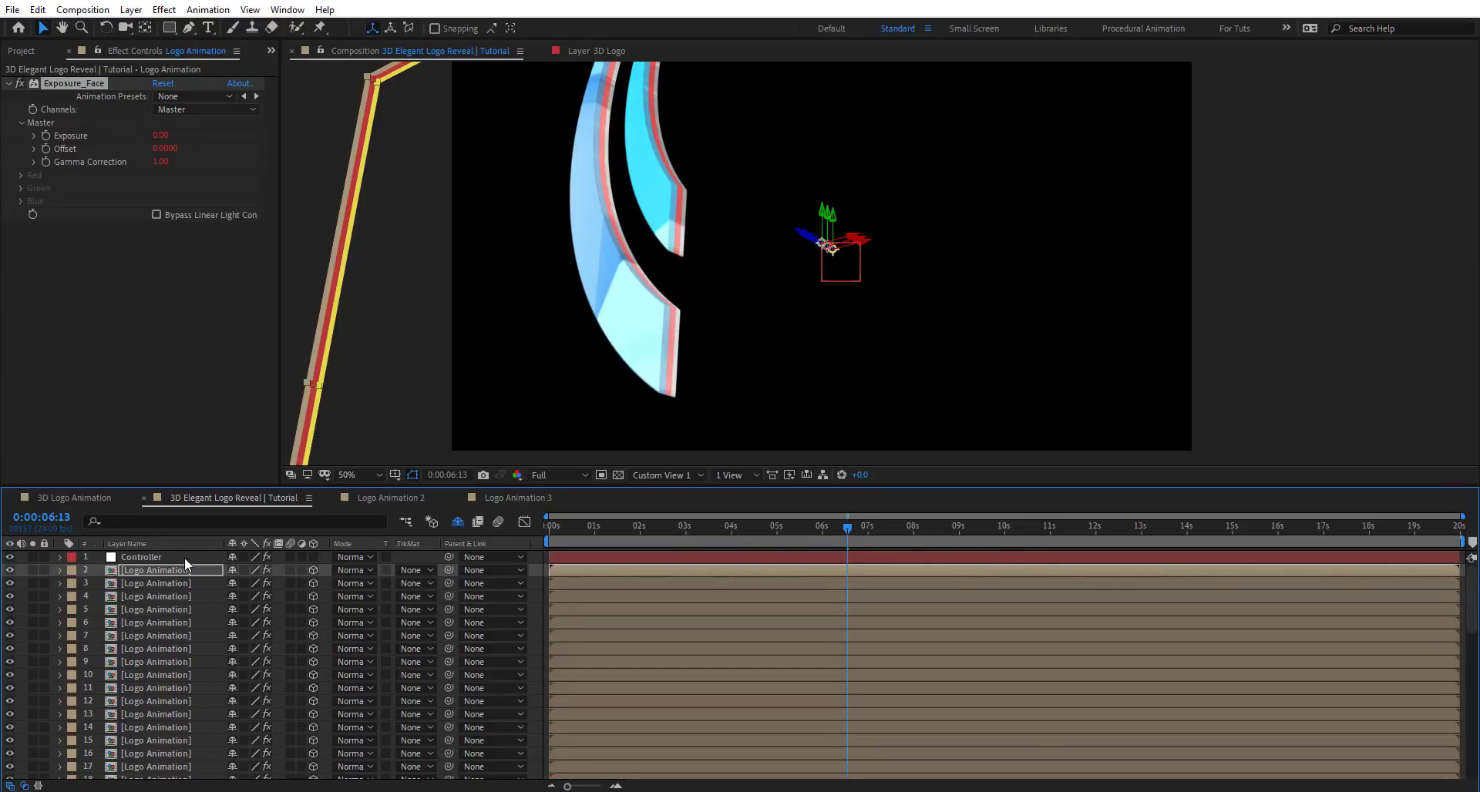
pyautogui.click(184, 557)
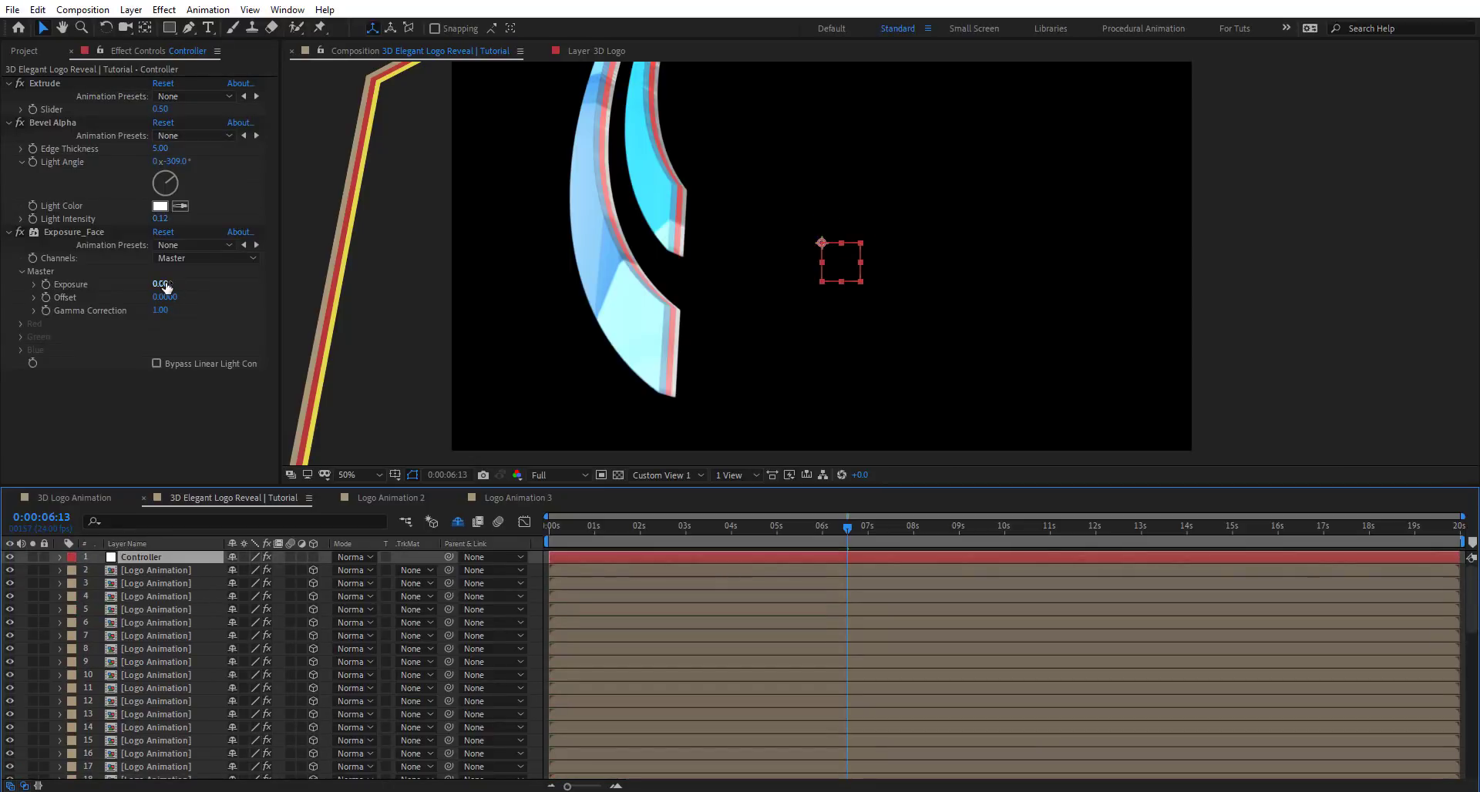
pyautogui.click(162, 284)
pyautogui.write('1.5')
pyautogui.press('Return')
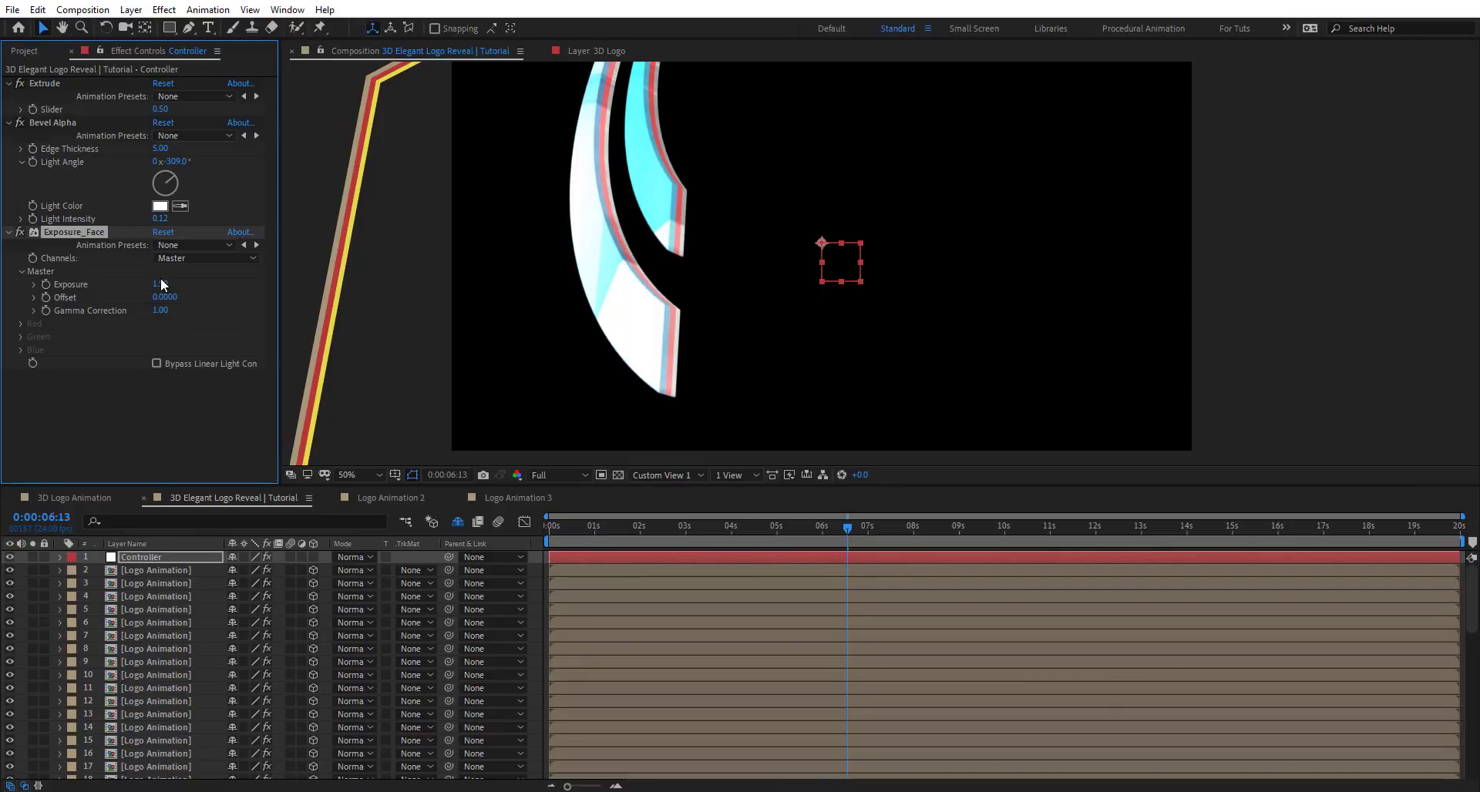
pyautogui.moveTo(154, 284); pyautogui.dragTo(147, 284)
pyautogui.click(169, 285)
pyautogui.write('0.5')
pyautogui.press('Return')
# Add a second Exposure effect to the Controller layer and rename it Exposure_sides.
pyautogui.hotkey('ctrl', 'space')
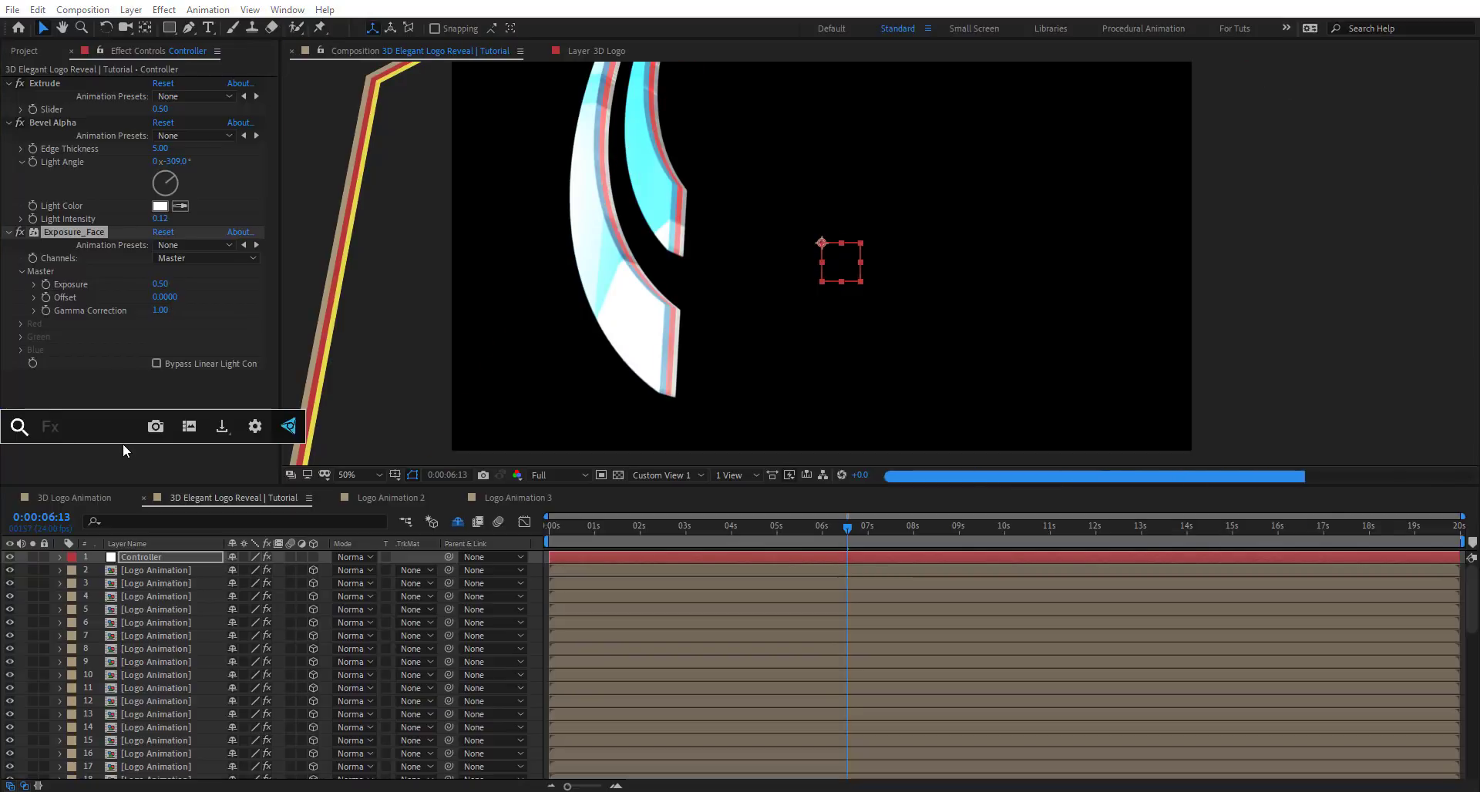
pyautogui.write('exp')
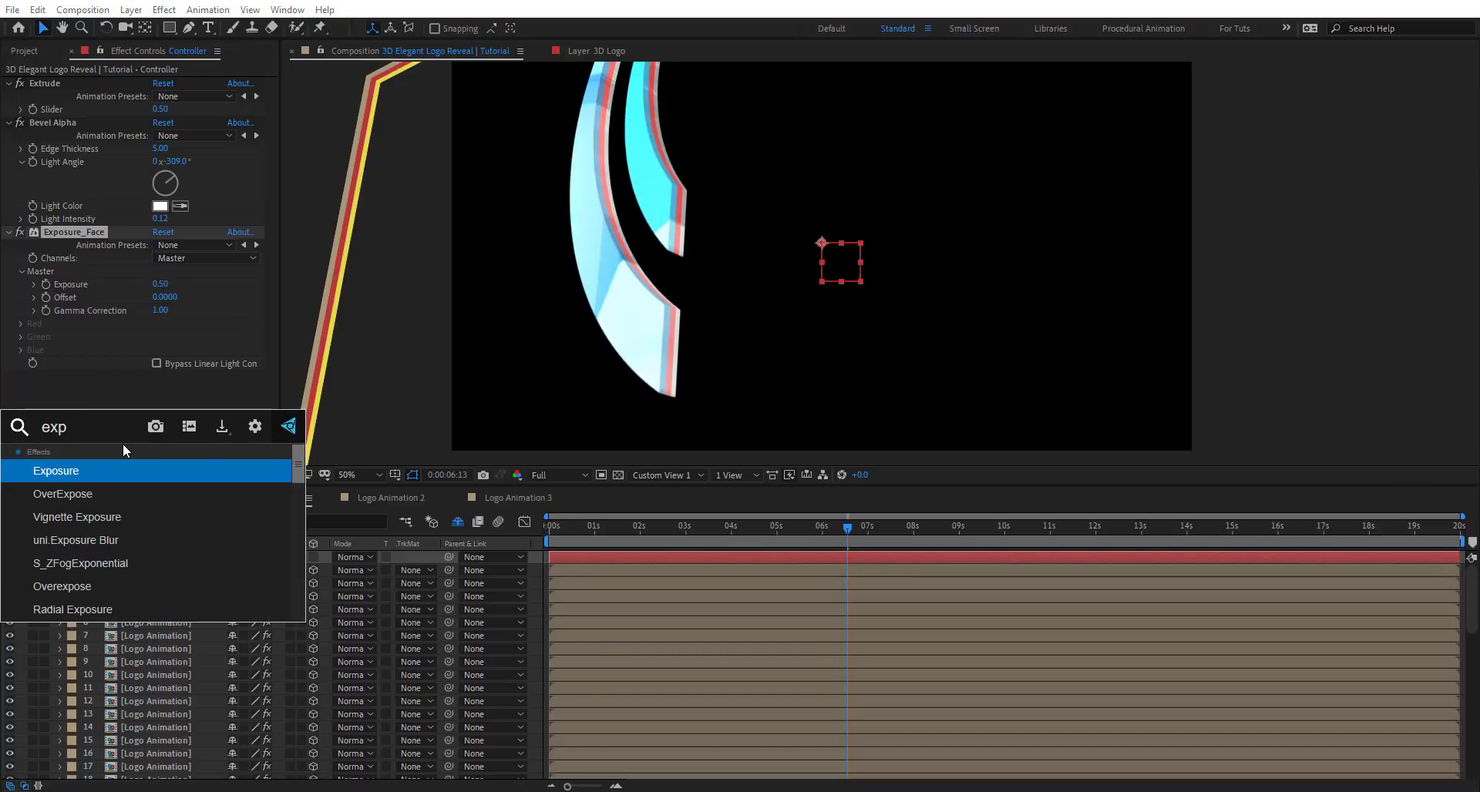
pyautogui.press('Return')
pyautogui.press('Return')
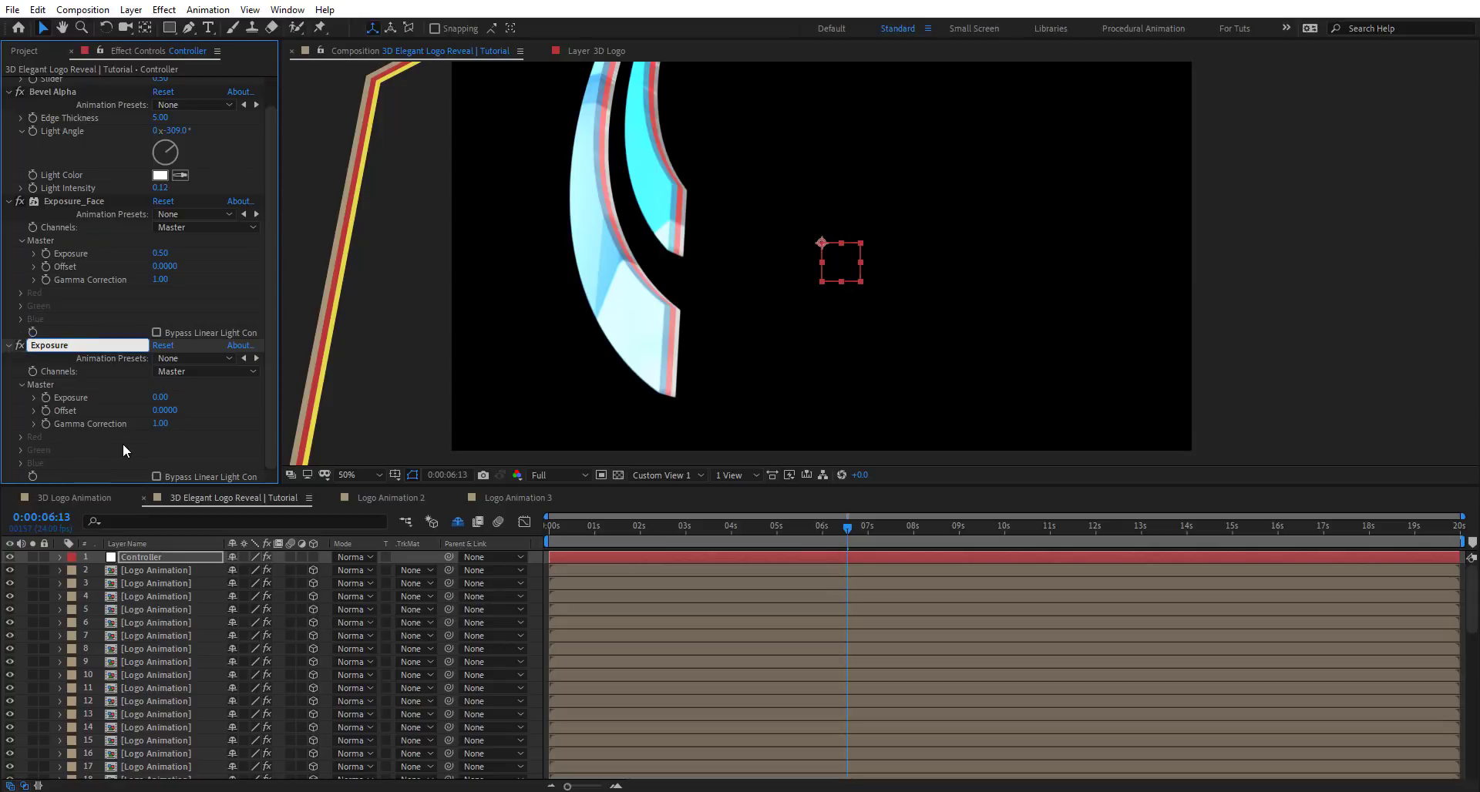
pyautogui.write('_sides')
pyautogui.press('Return')
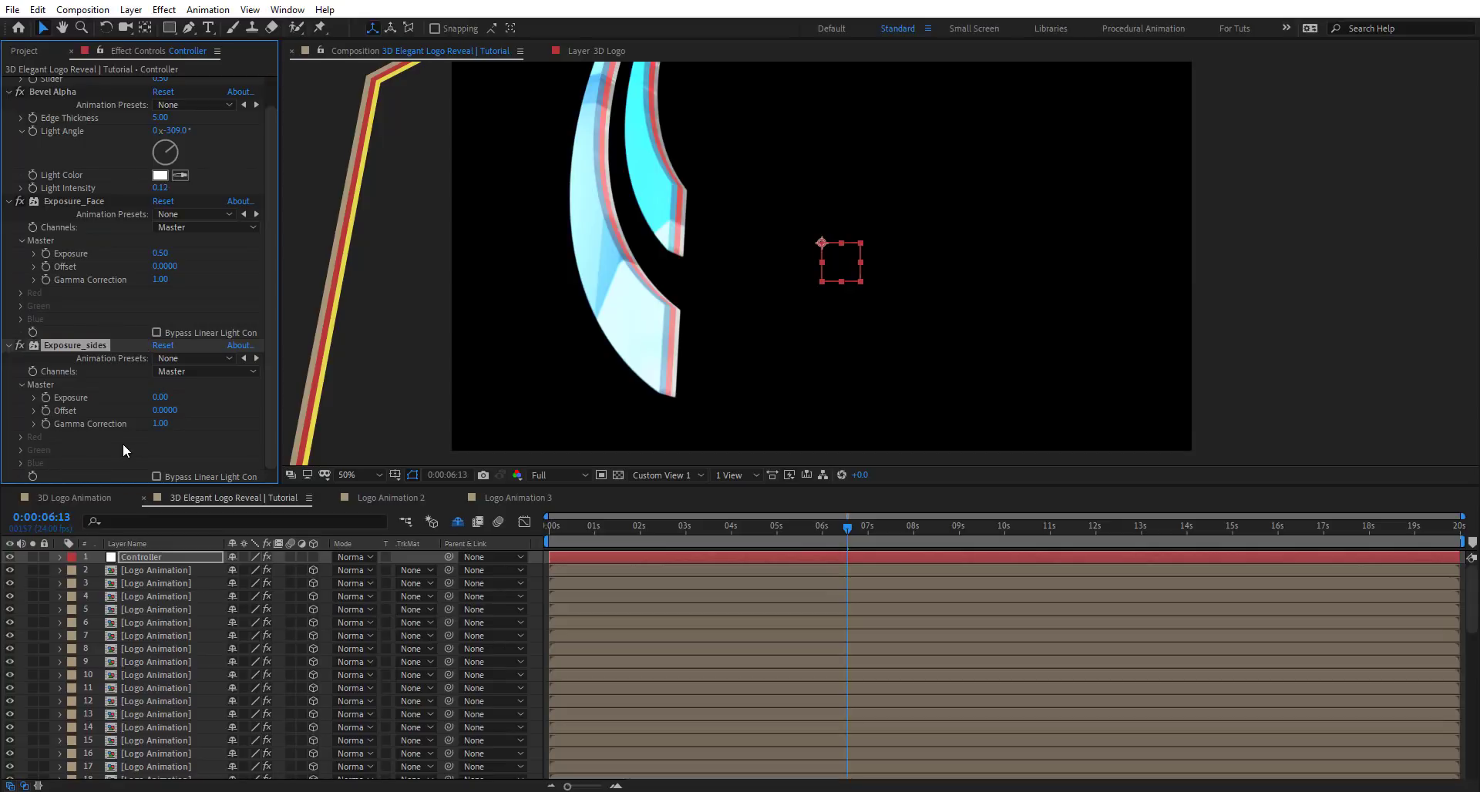
# Copy Exposure_sides with property links, save the project, and paste the effect onto all logo layers except 2, 21 and 40.
pyautogui.click(37, 9)
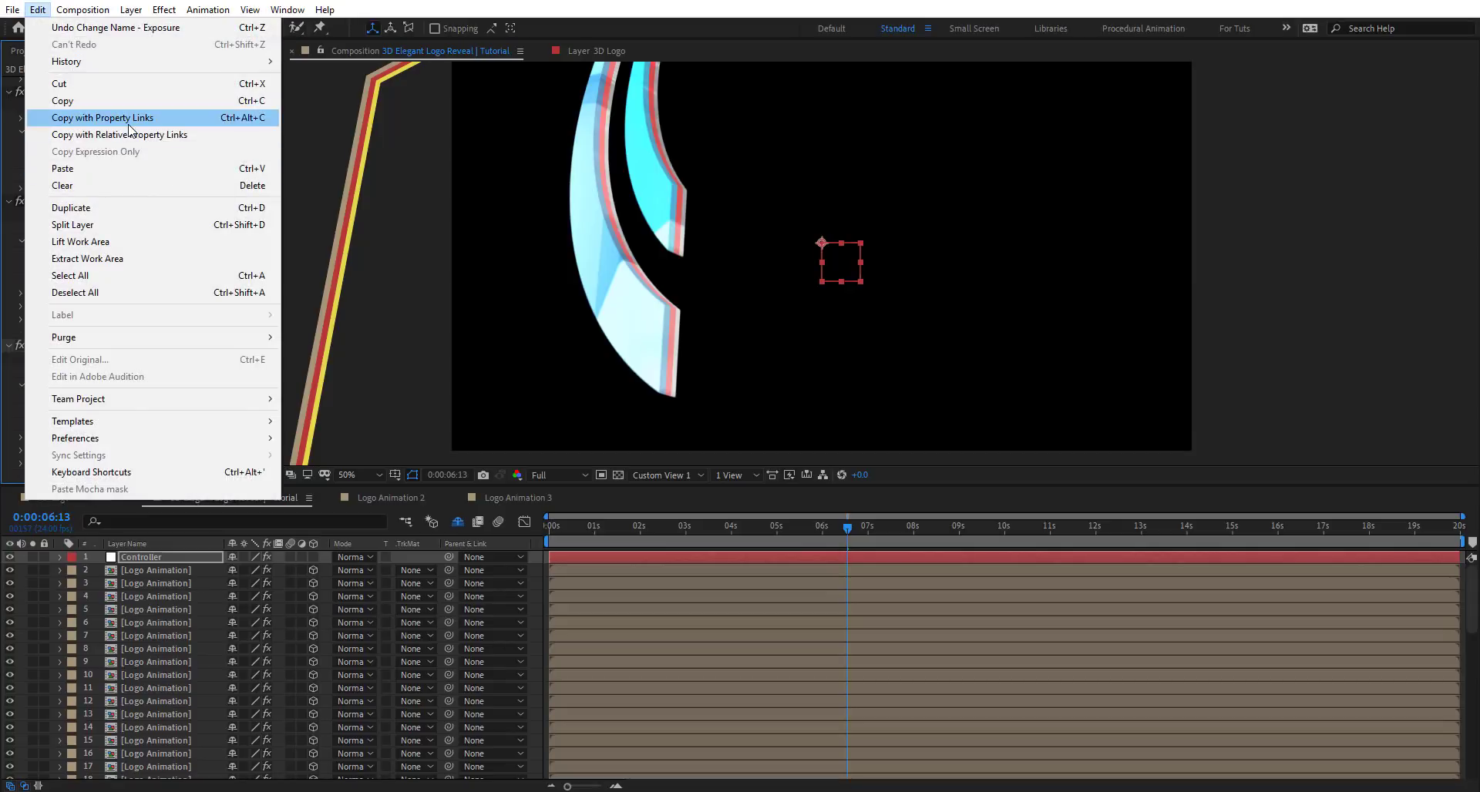
pyautogui.click(96, 117)
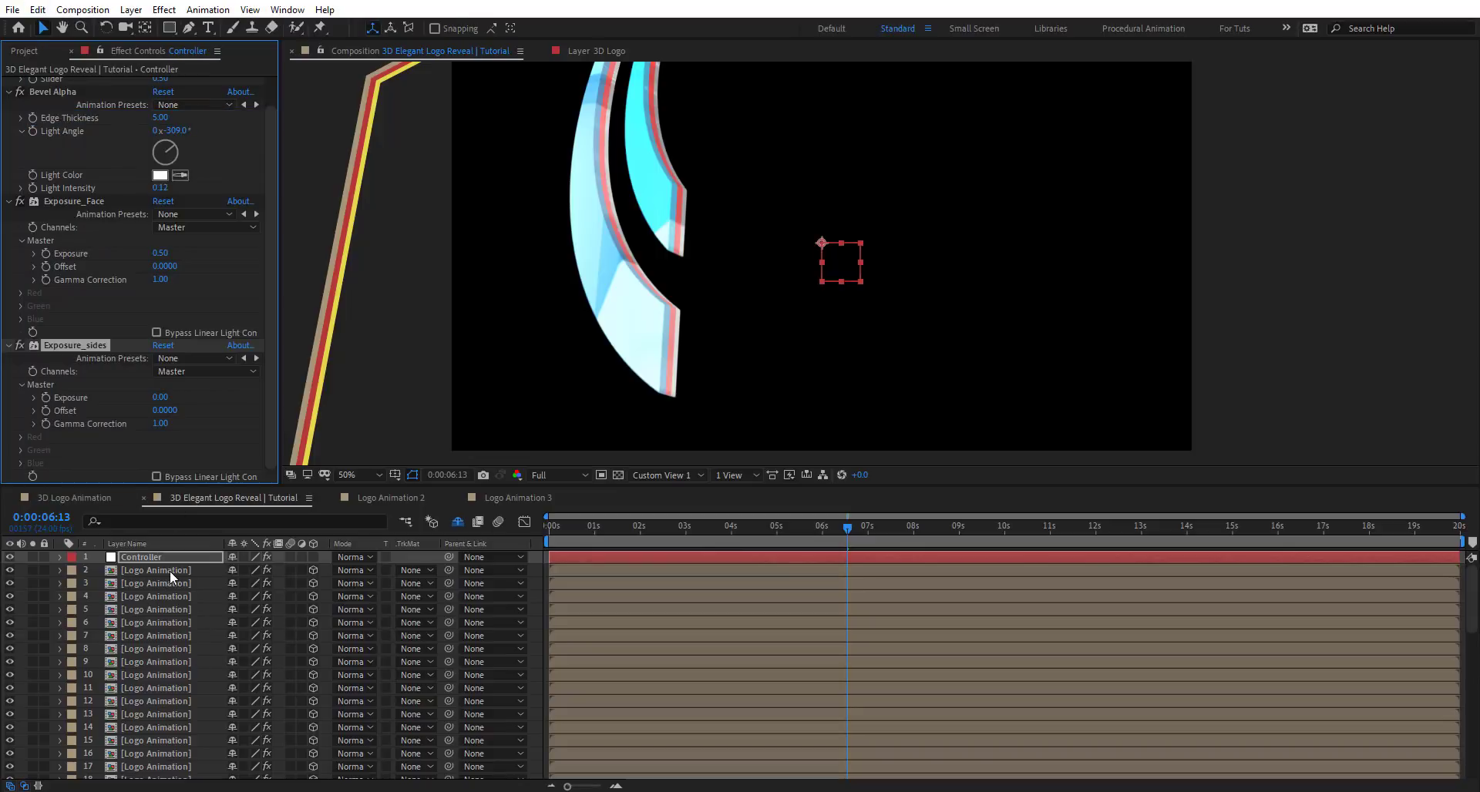
pyautogui.hotkey('ctrl', 's')
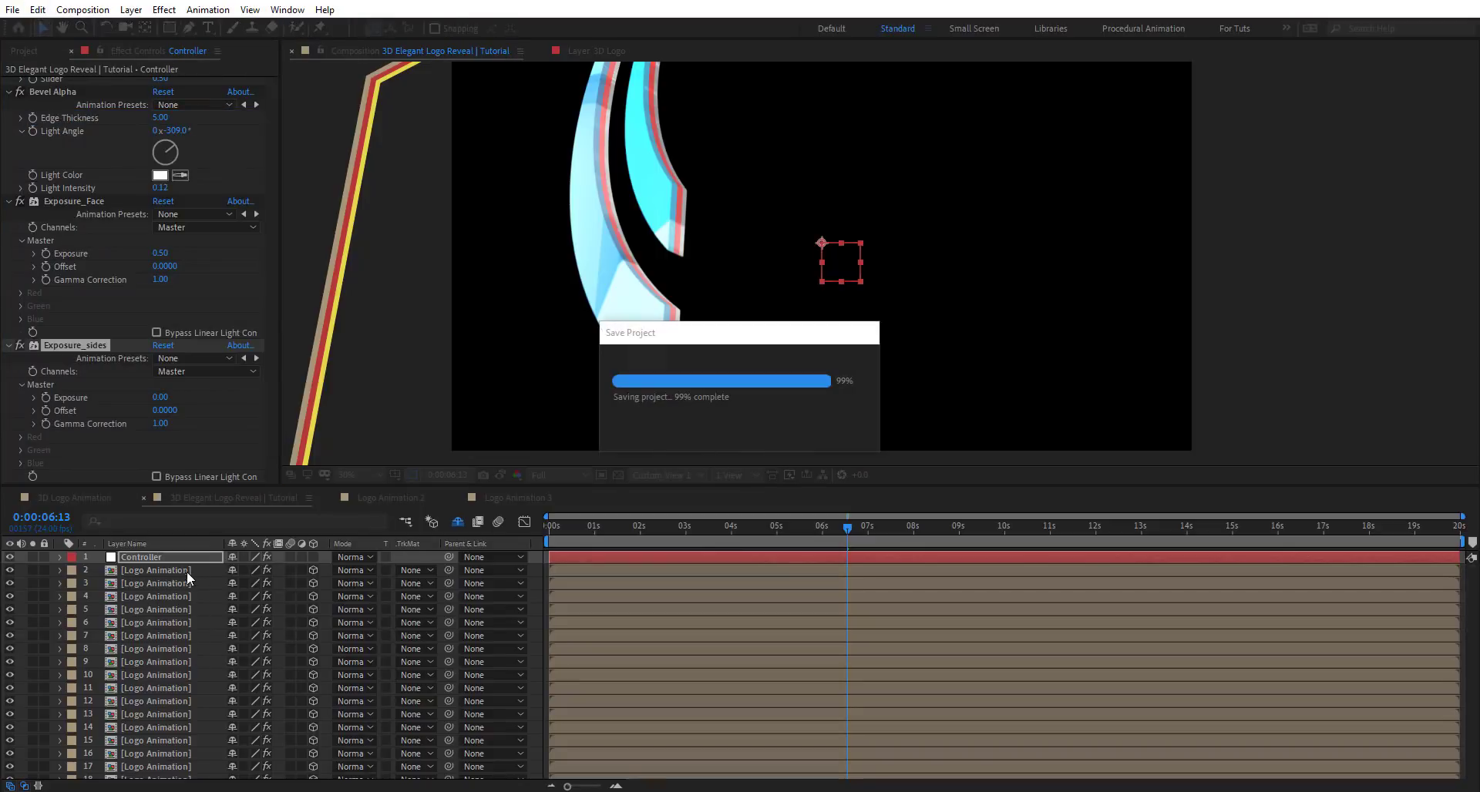
pyautogui.scroll(-3, 183, 612)
pyautogui.click(183, 613)
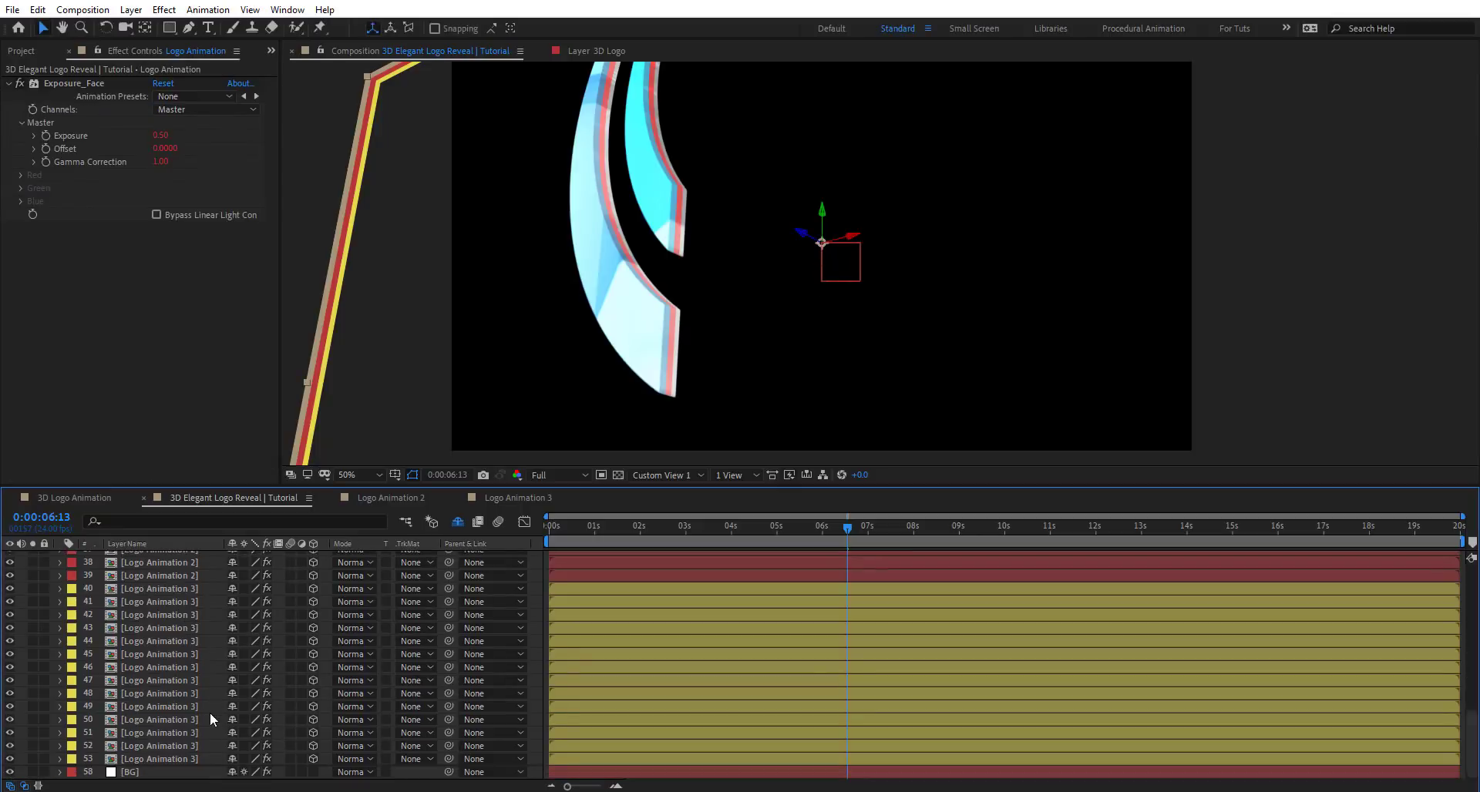
pyautogui.keyDown('shift'); pyautogui.click(192, 756); pyautogui.keyUp('shift')
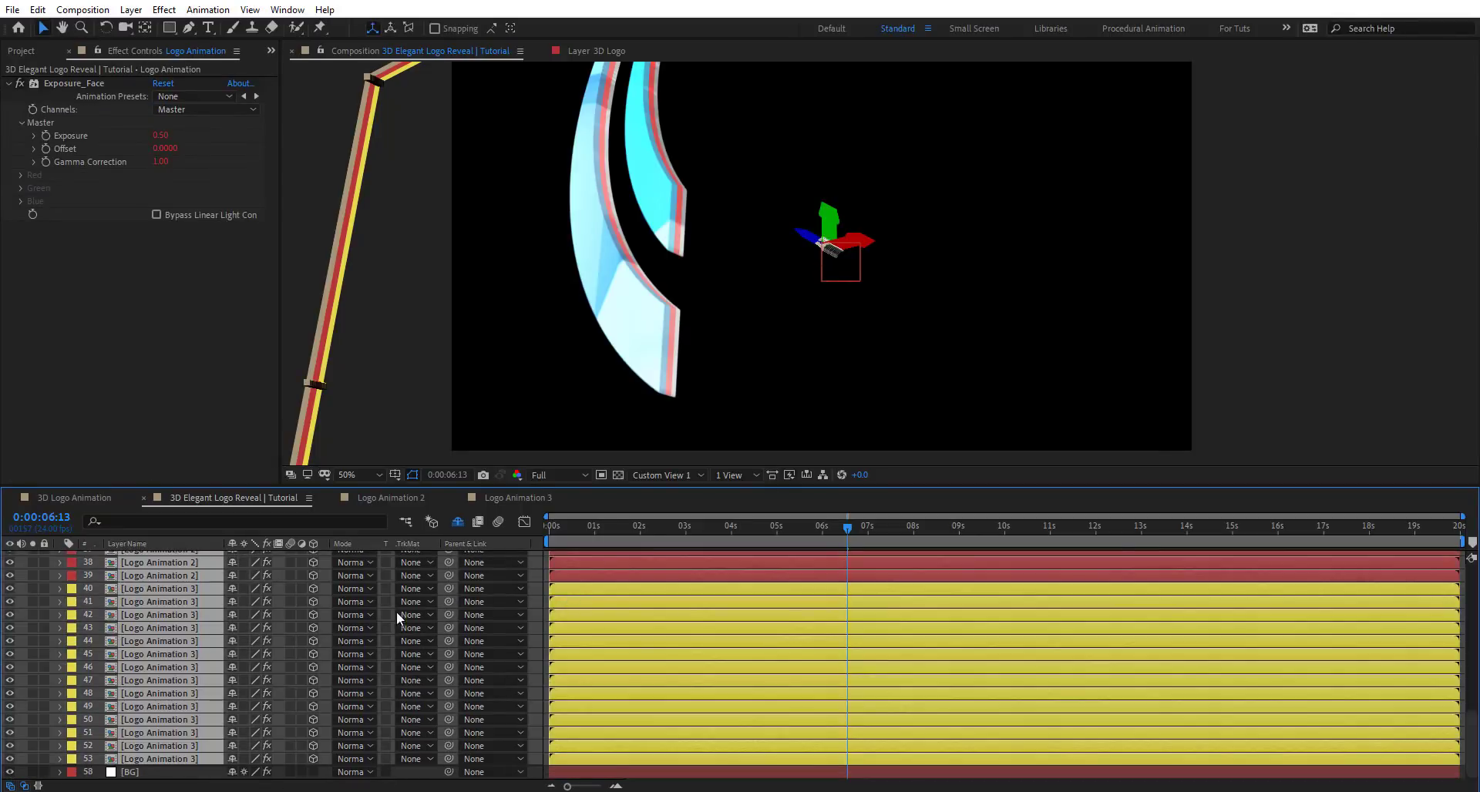
pyautogui.keyDown('ctrl'); pyautogui.click(182, 590); pyautogui.keyUp('ctrl')
pyautogui.scroll(4, 182, 590)
pyautogui.scroll(2, 182, 591)
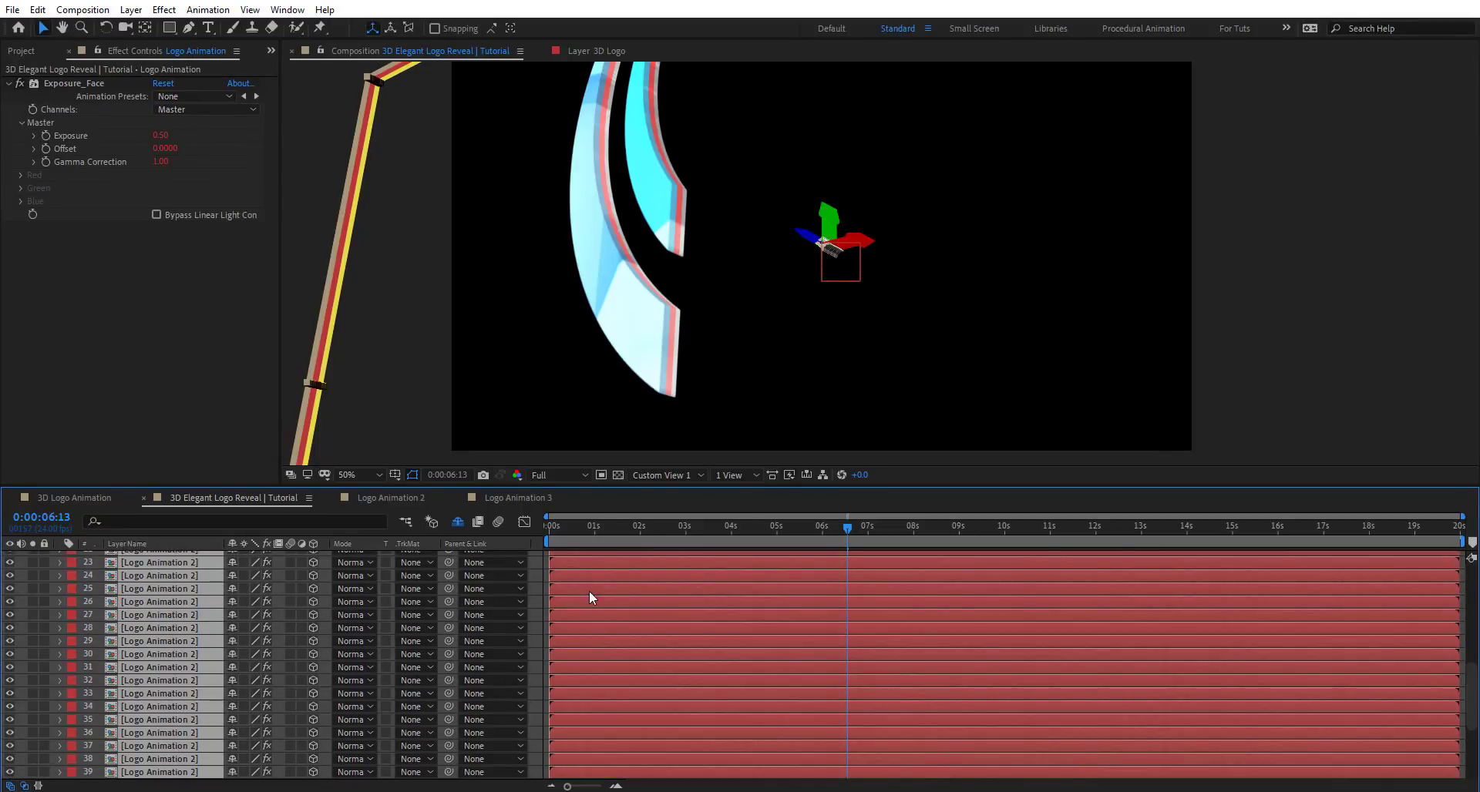
pyautogui.scroll(1, 606, 609)
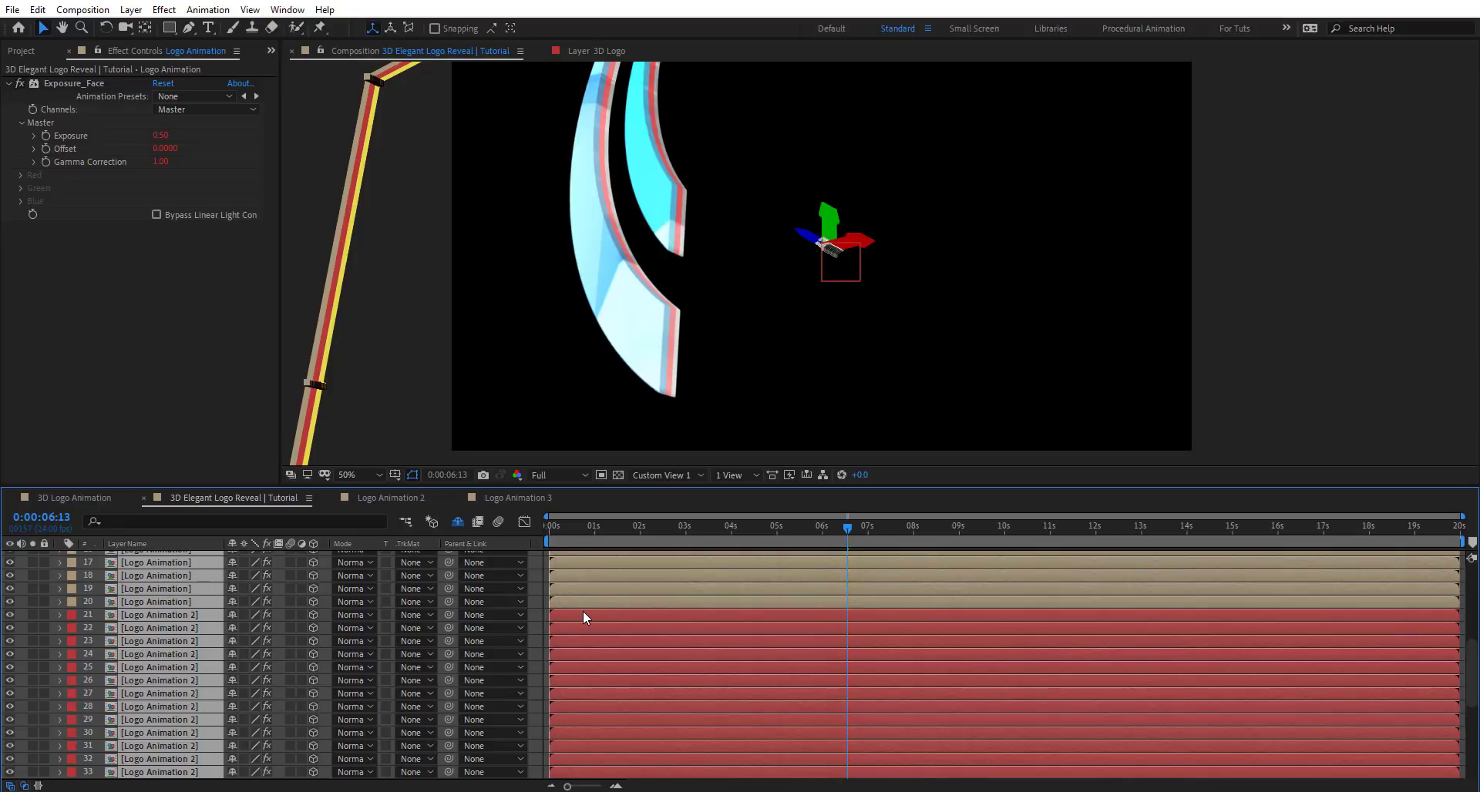
pyautogui.scroll(5, 579, 612)
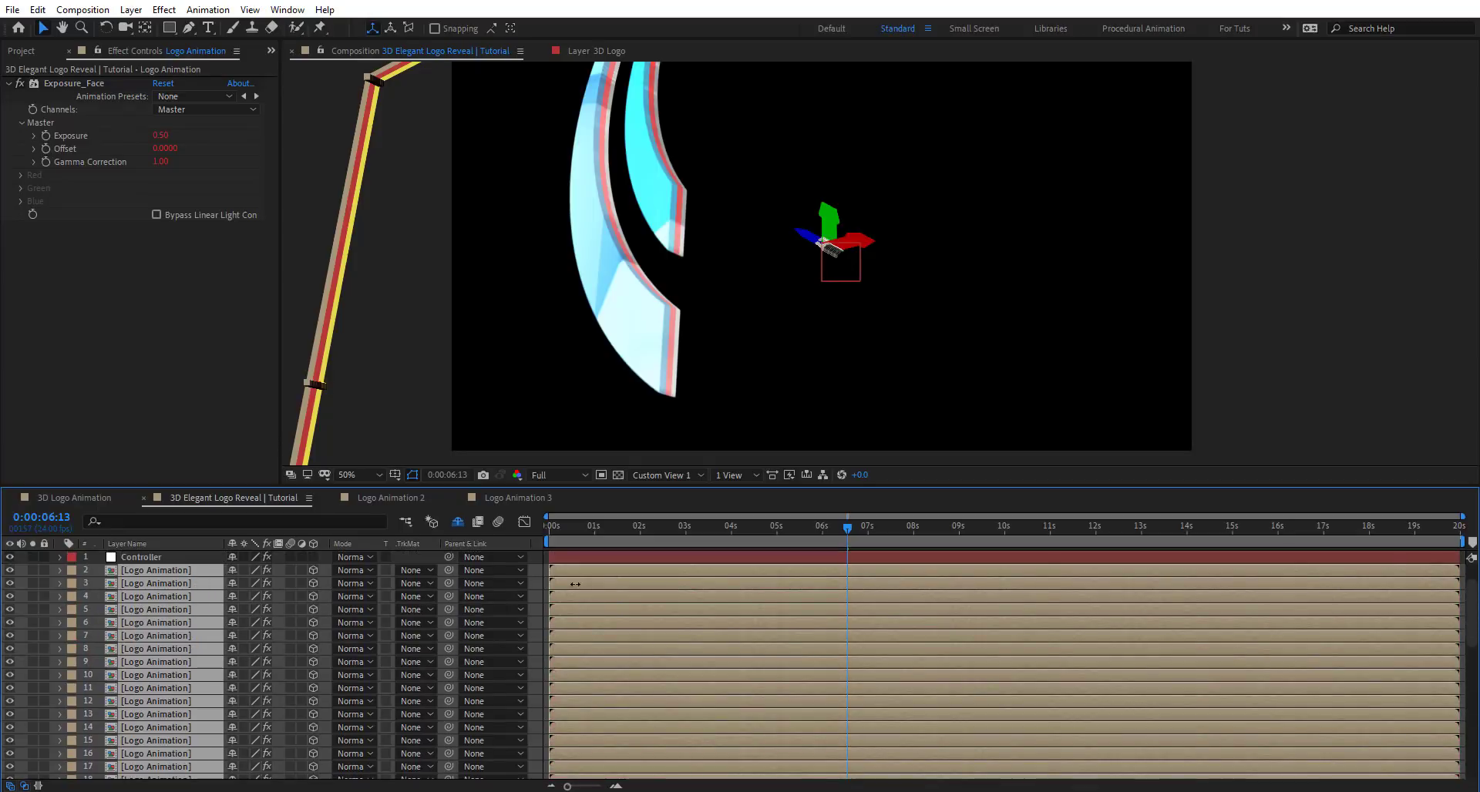
pyautogui.keyDown('ctrl'); pyautogui.click(594, 575); pyautogui.keyUp('ctrl')
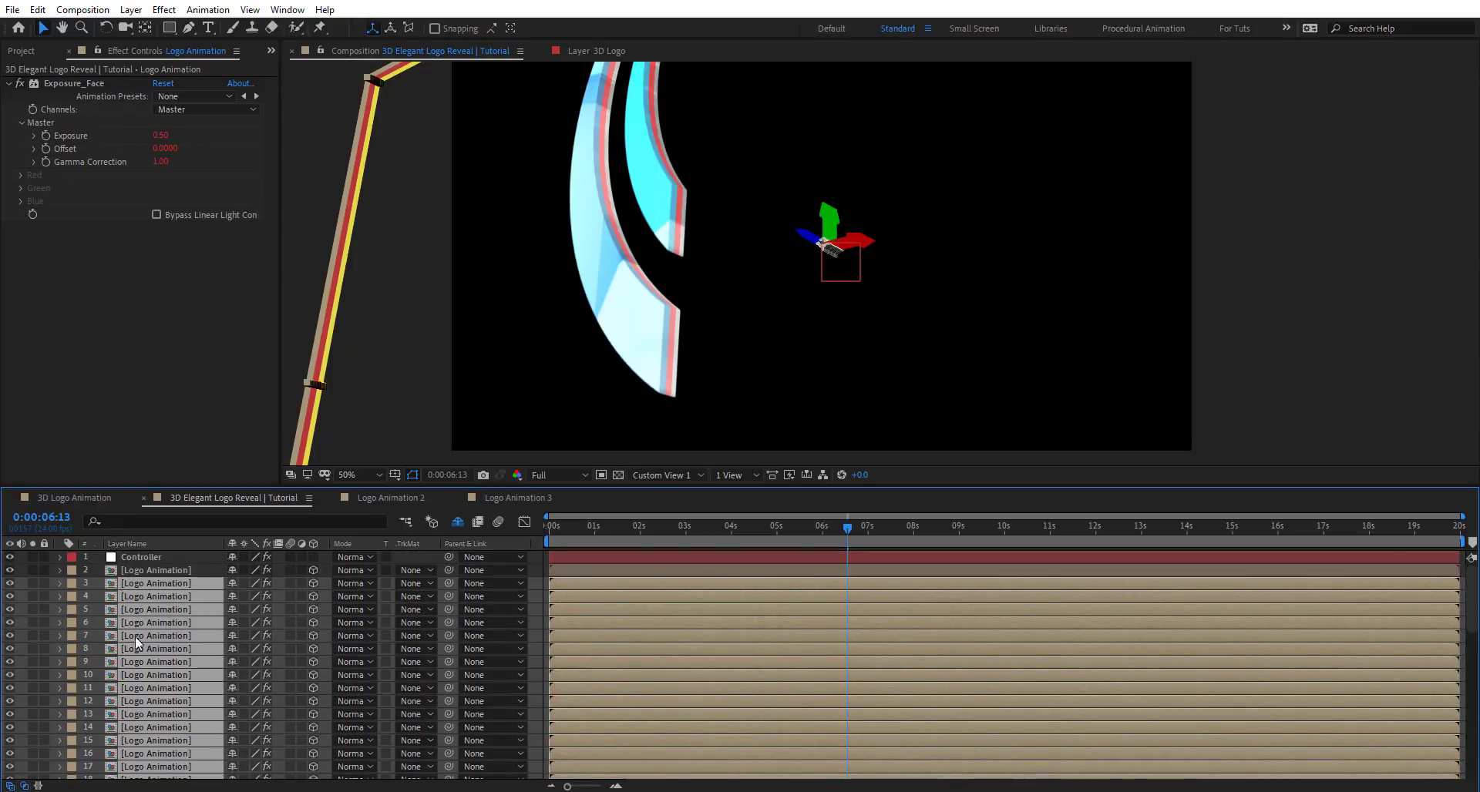
# Lower the exposure of the Controller's Exposure_sides effect to -0.5 and further to -1.5, checking the logo's sides from another angle.
pyautogui.click(164, 556)
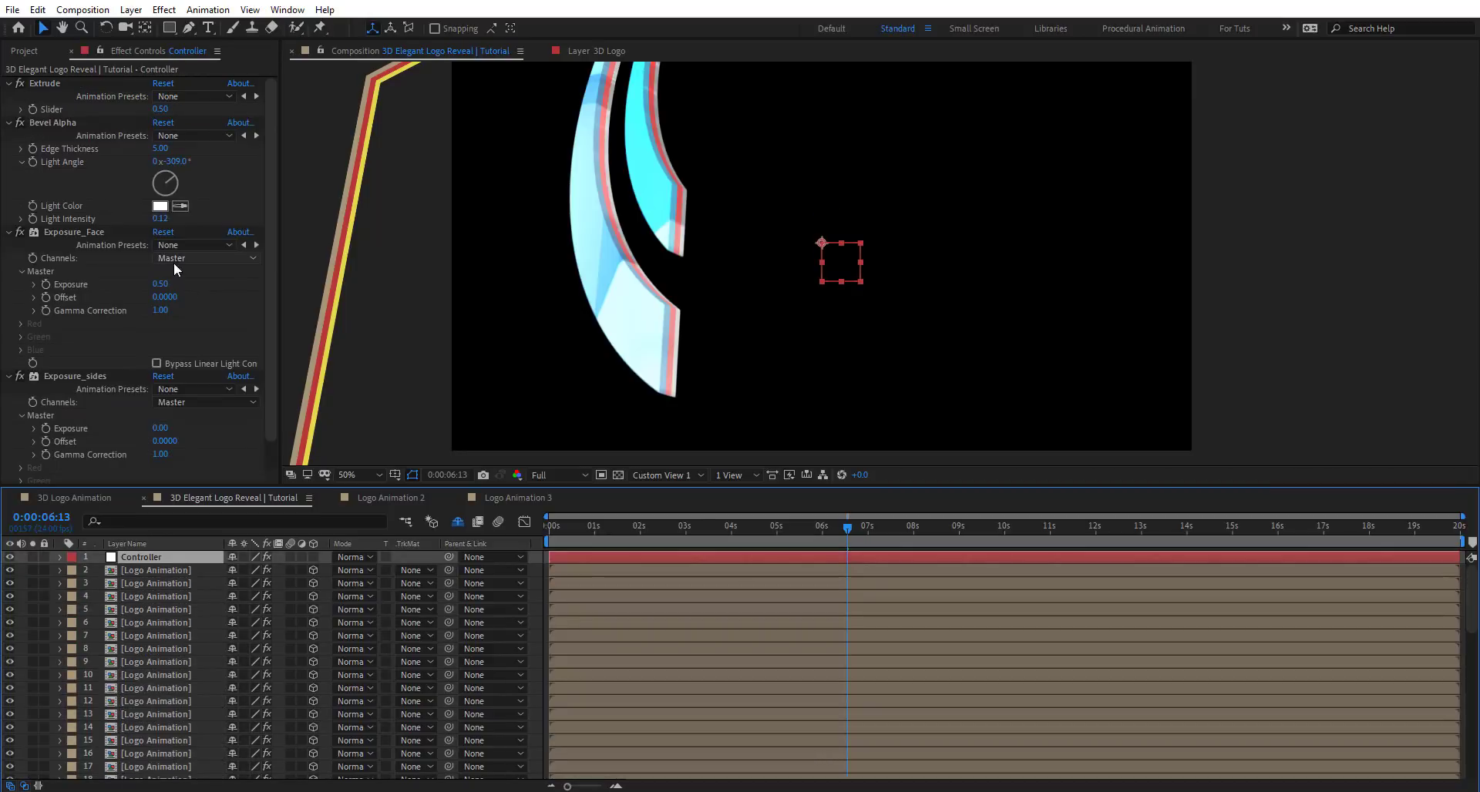
pyautogui.click(160, 428)
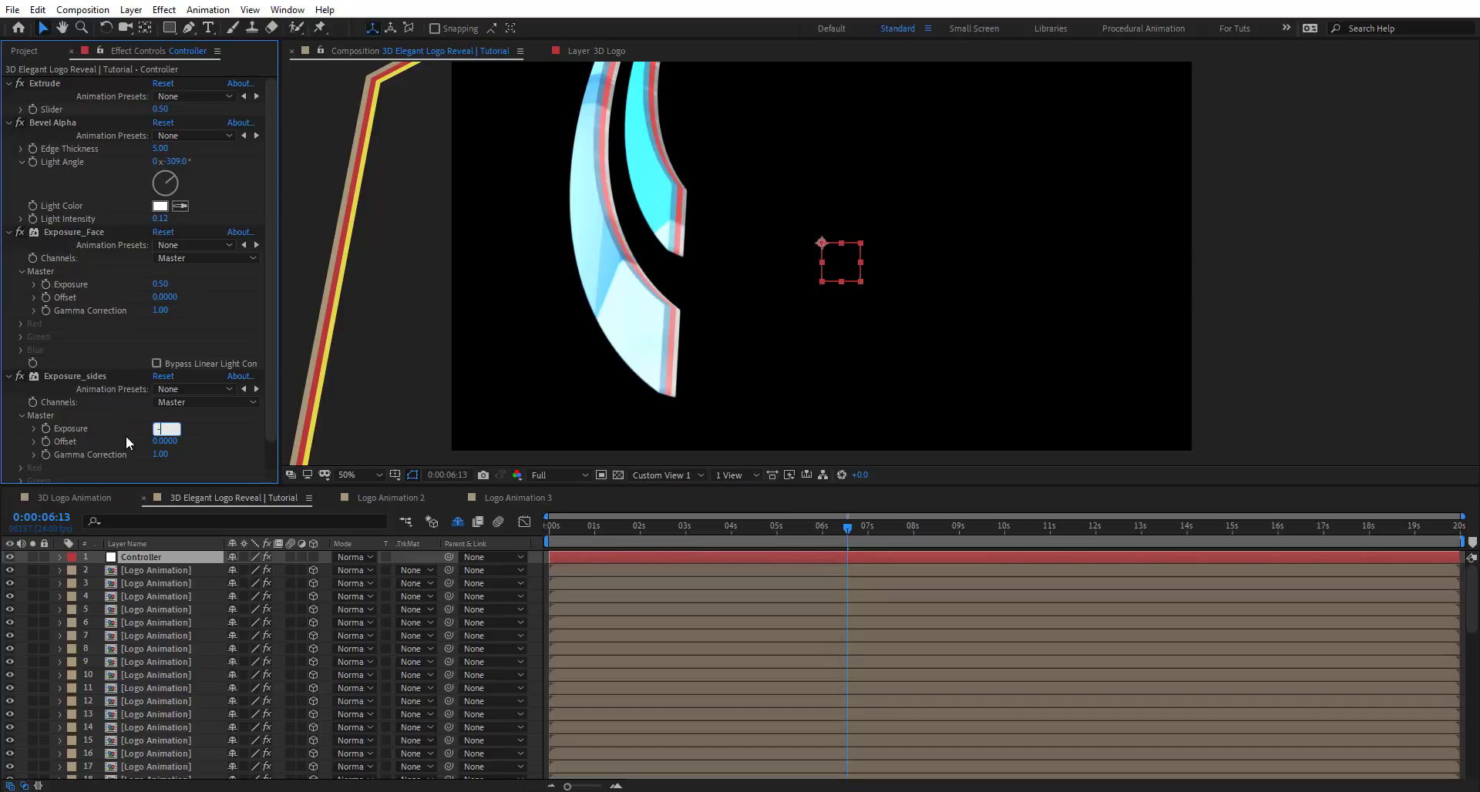
pyautogui.write('-.5')
pyautogui.press('Return')
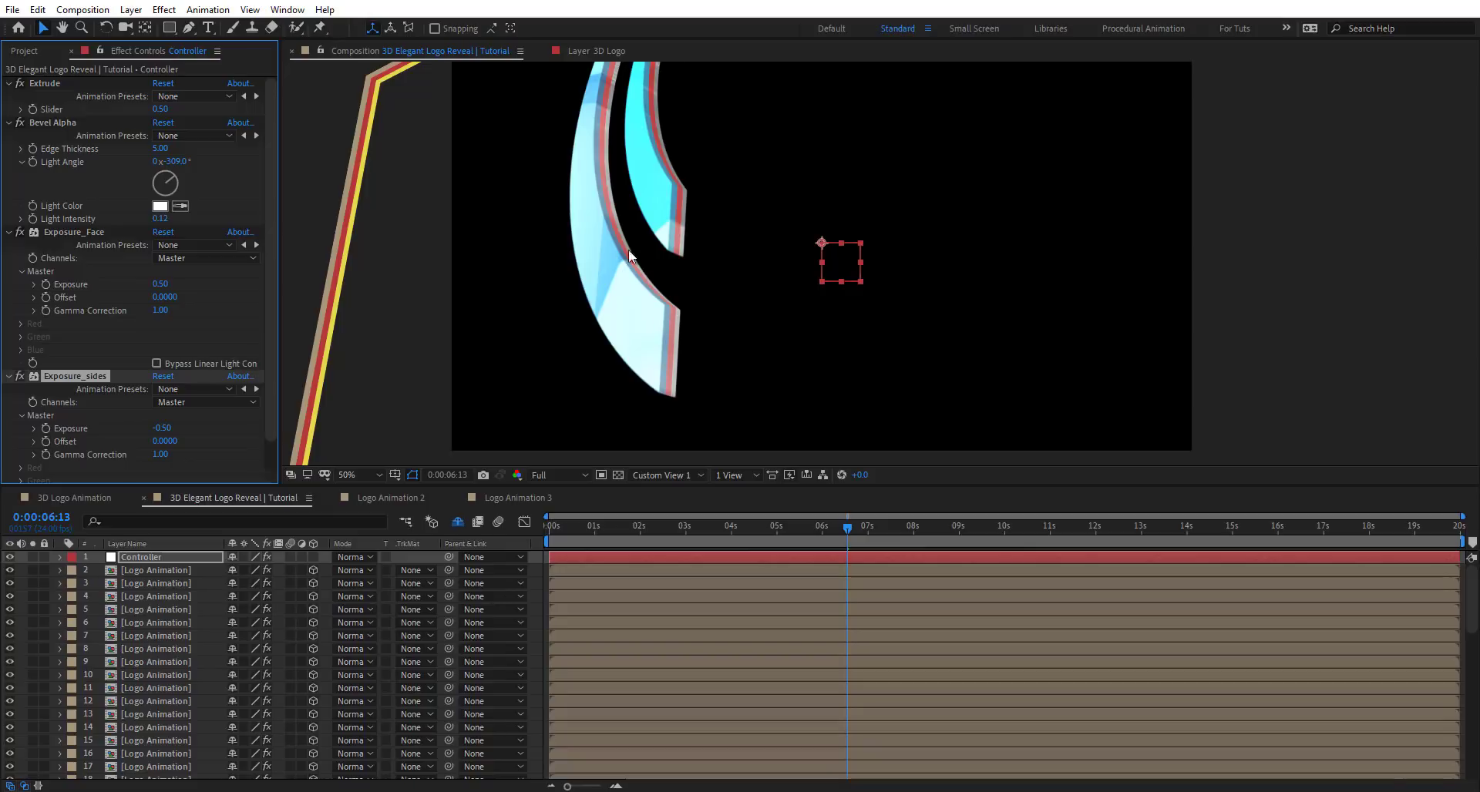
pyautogui.click(162, 428)
pyautogui.write('-1.5')
pyautogui.press('Return')
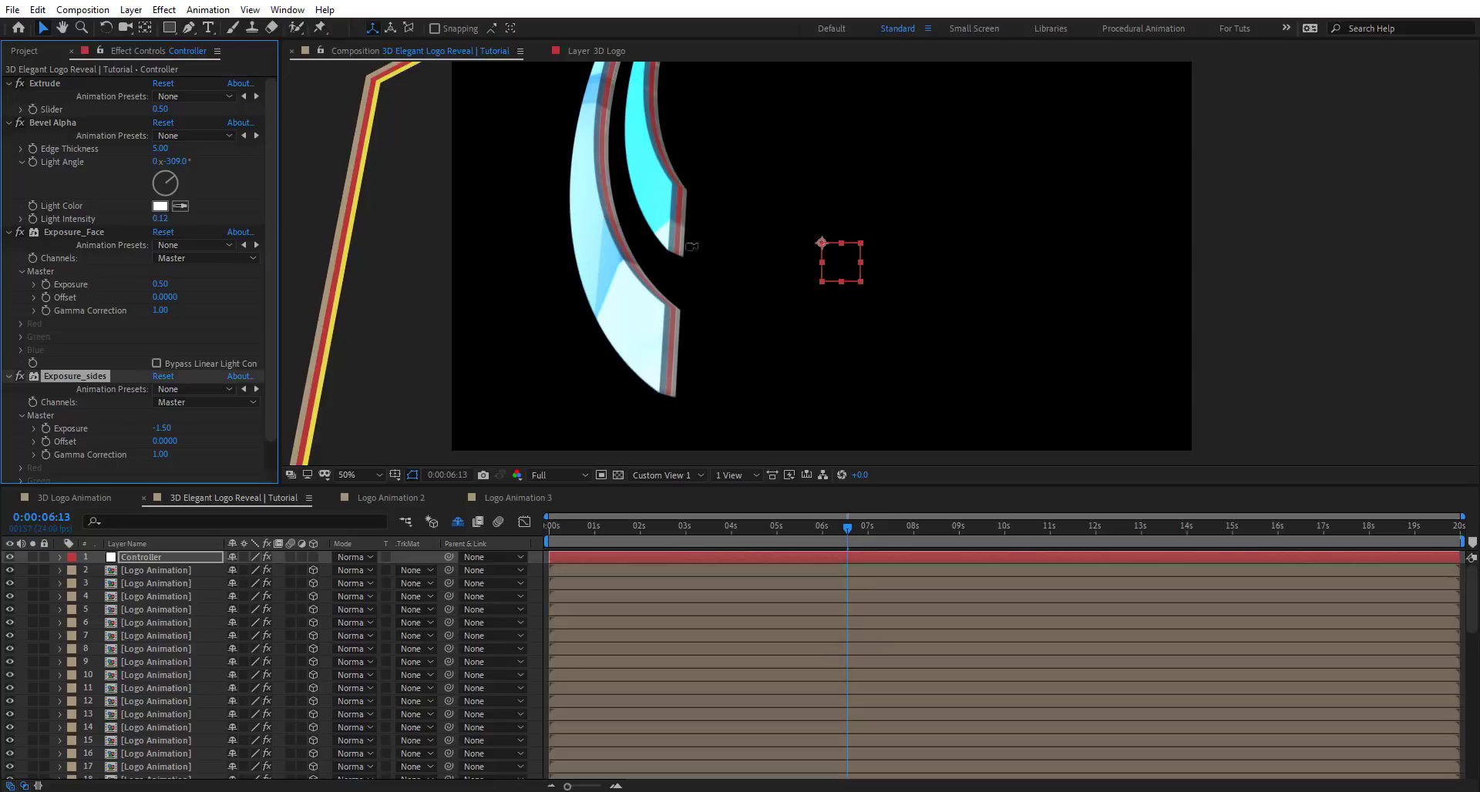
pyautogui.press('c')
pyautogui.moveTo(704, 192); pyautogui.dragTo(716, 194)
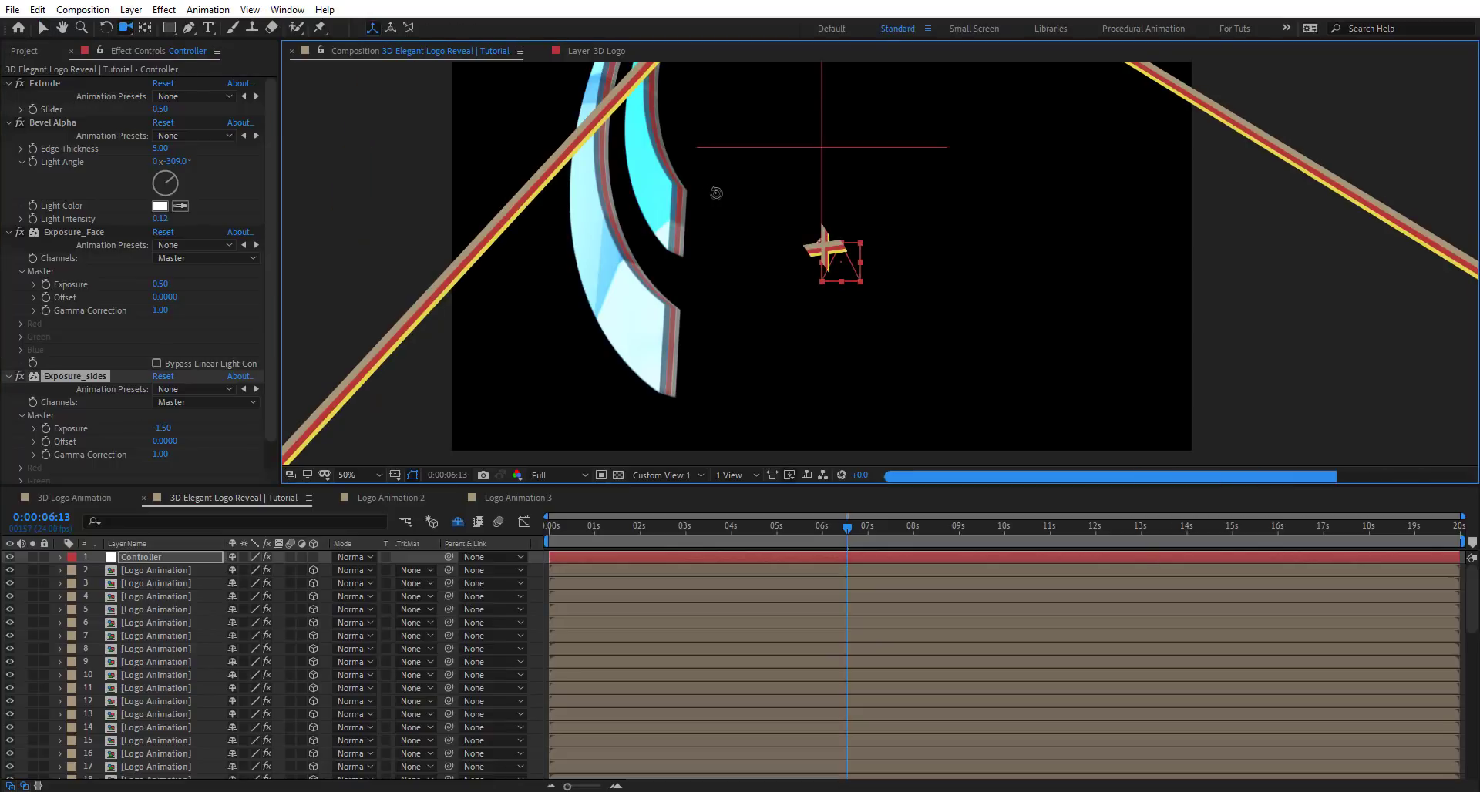
pyautogui.hotkey('ctrl', 'z')
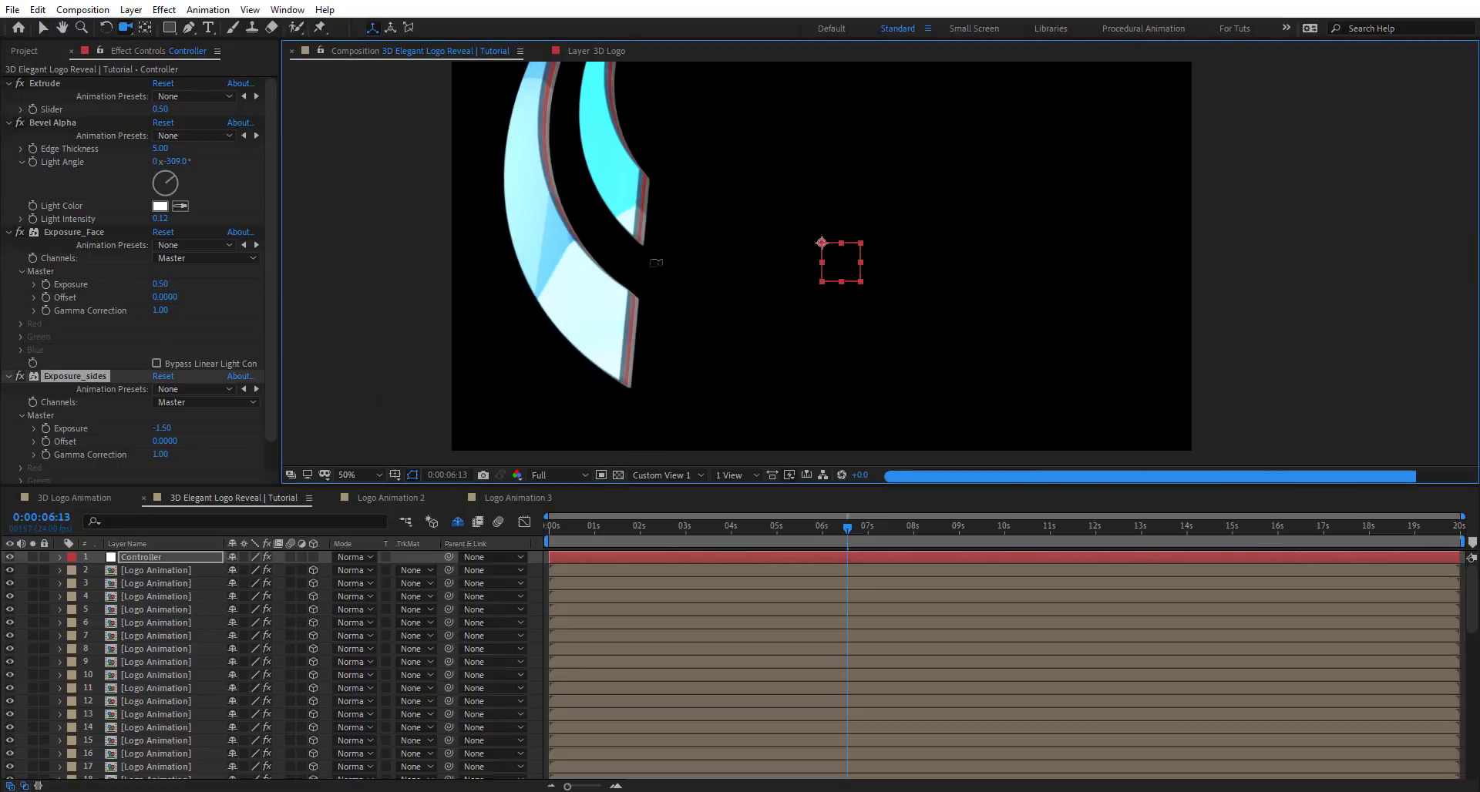
pyautogui.moveTo(822, 210); pyautogui.dragTo(829, 212)
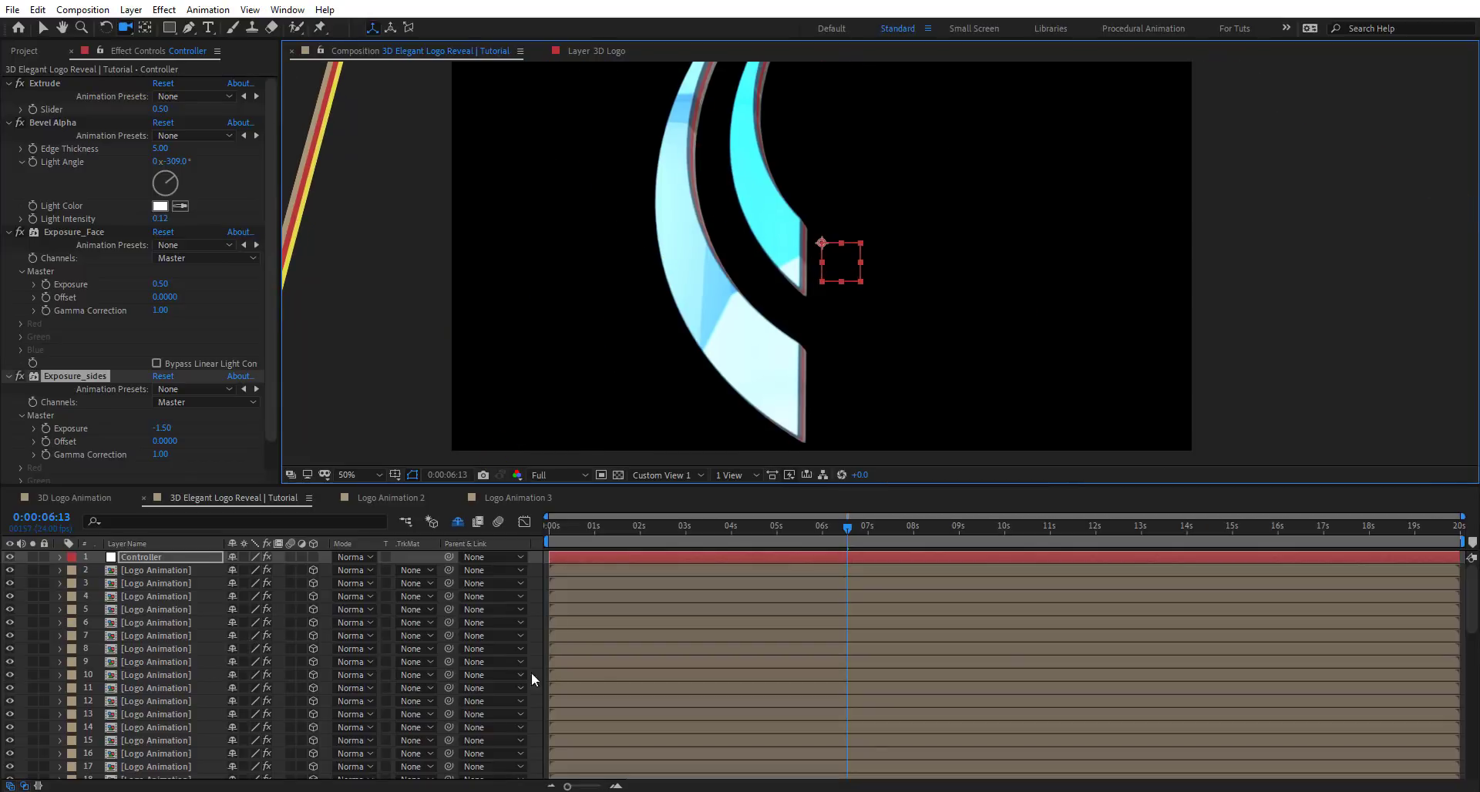
# Shift the red Logo Animation 2 layers, 21 to 39, in time so they start at 0:00:00:04.
pyautogui.scroll(-10, 629, 643)
pyautogui.scroll(-2, 615, 647)
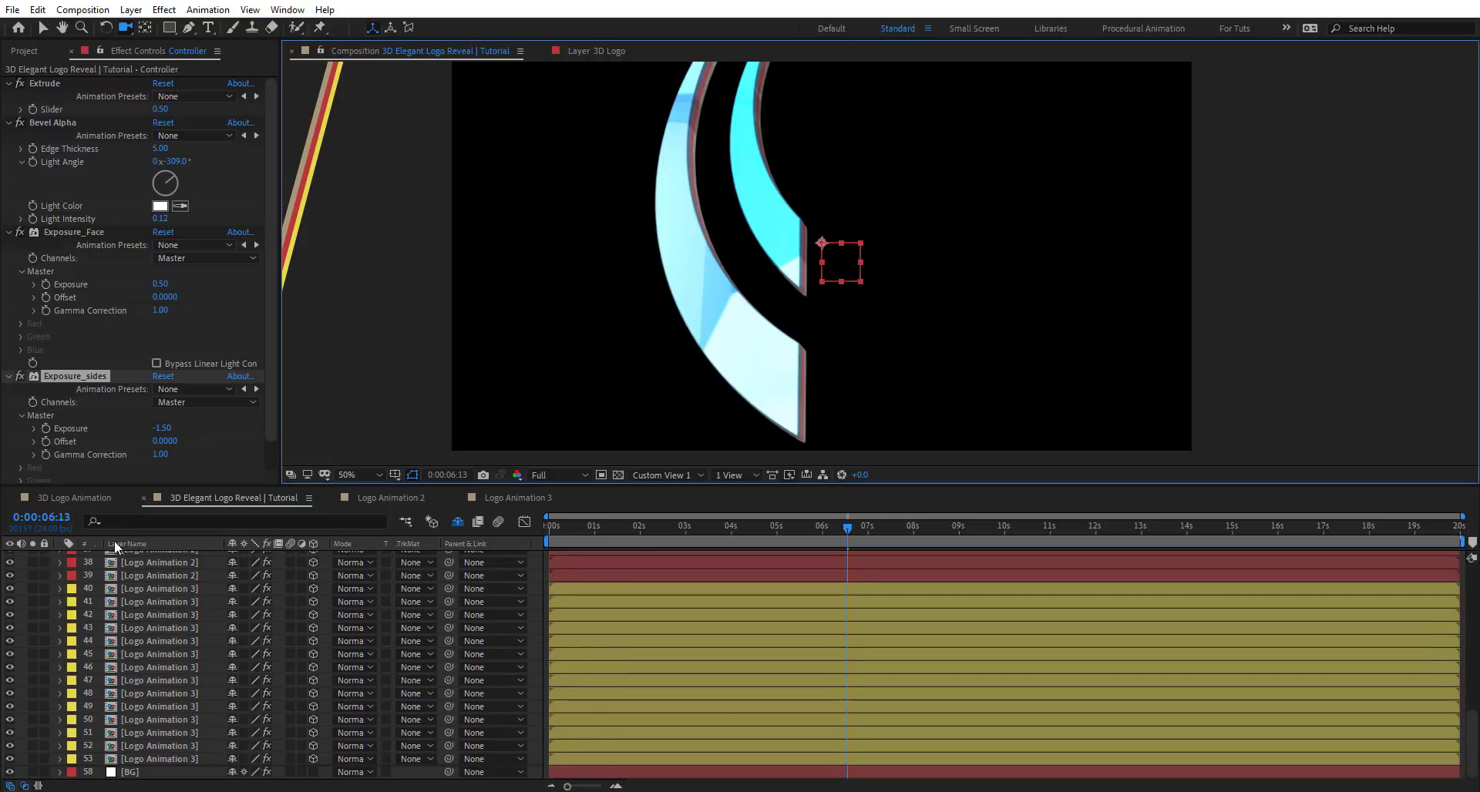
pyautogui.moveTo(580, 612); pyautogui.dragTo(593, 705)
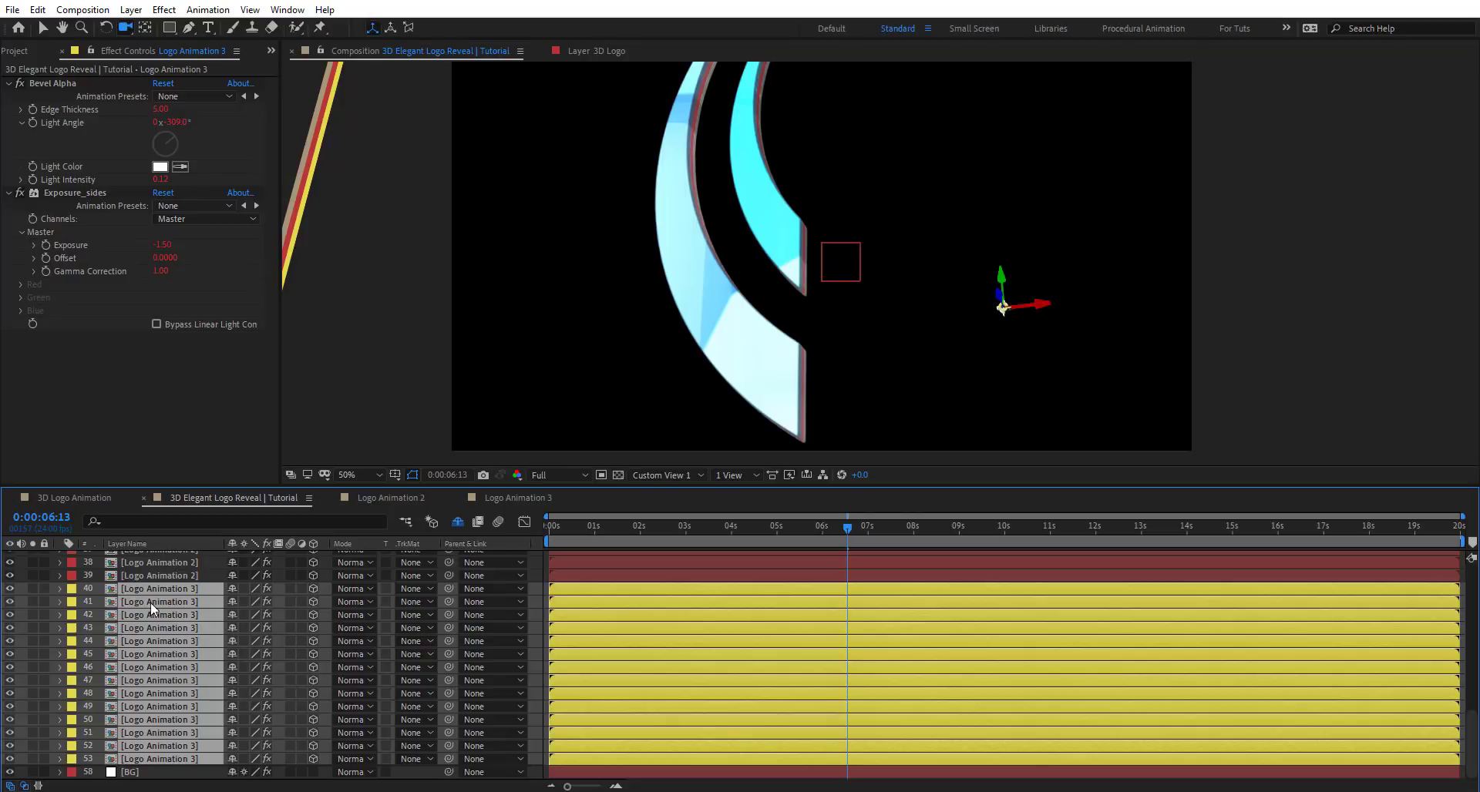
pyautogui.scroll(3, 552, 645)
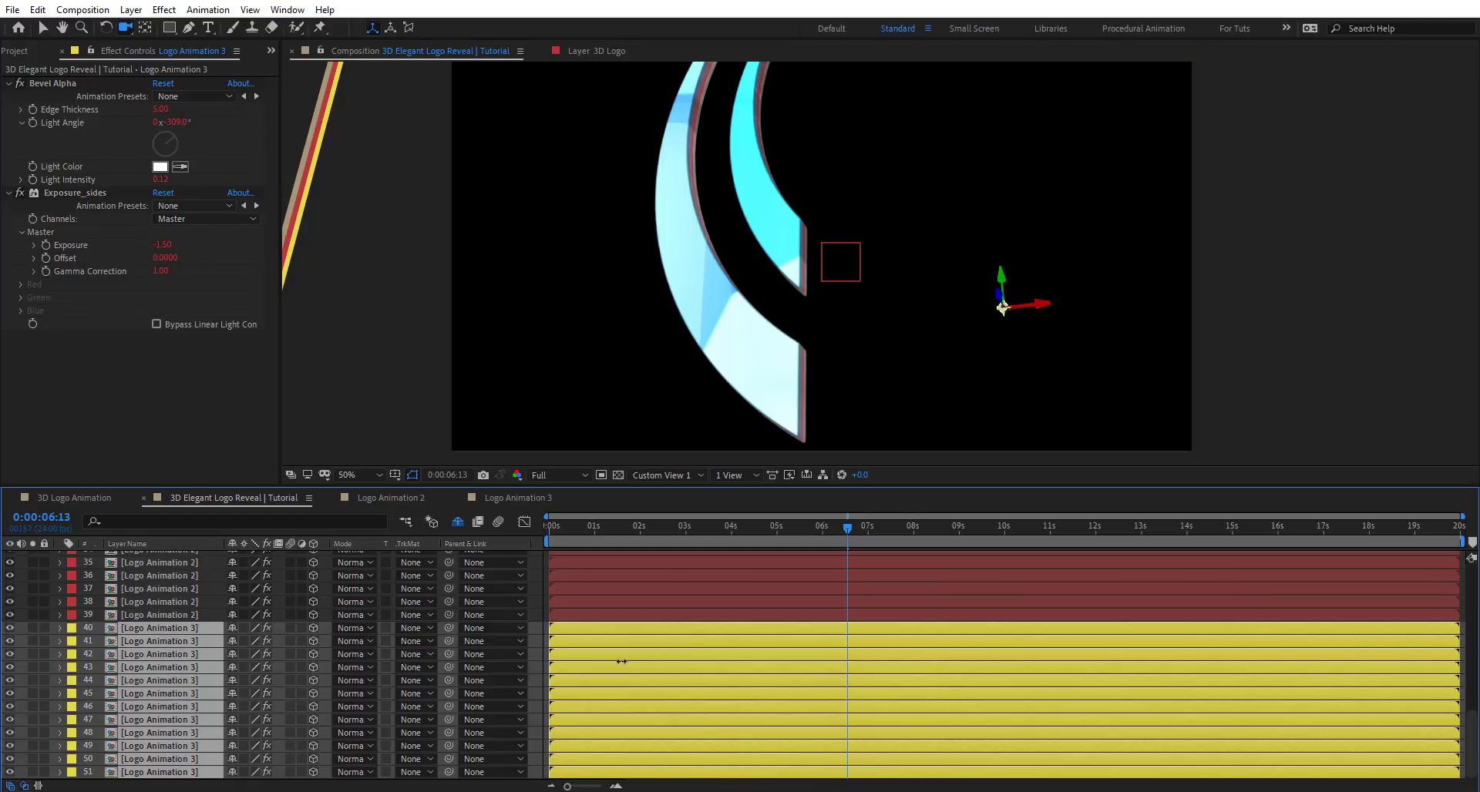
pyautogui.click(549, 525)
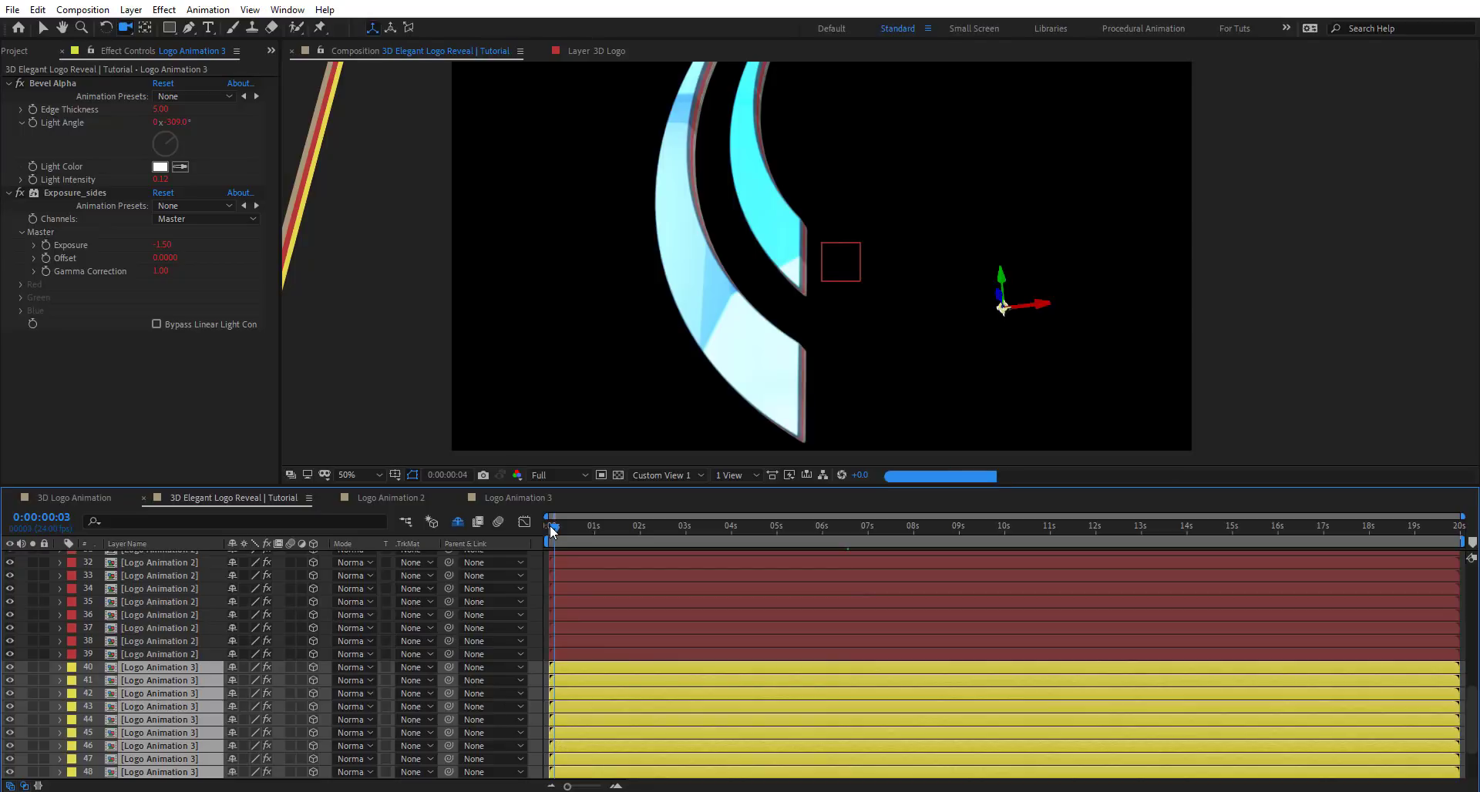
pyautogui.click(566, 654)
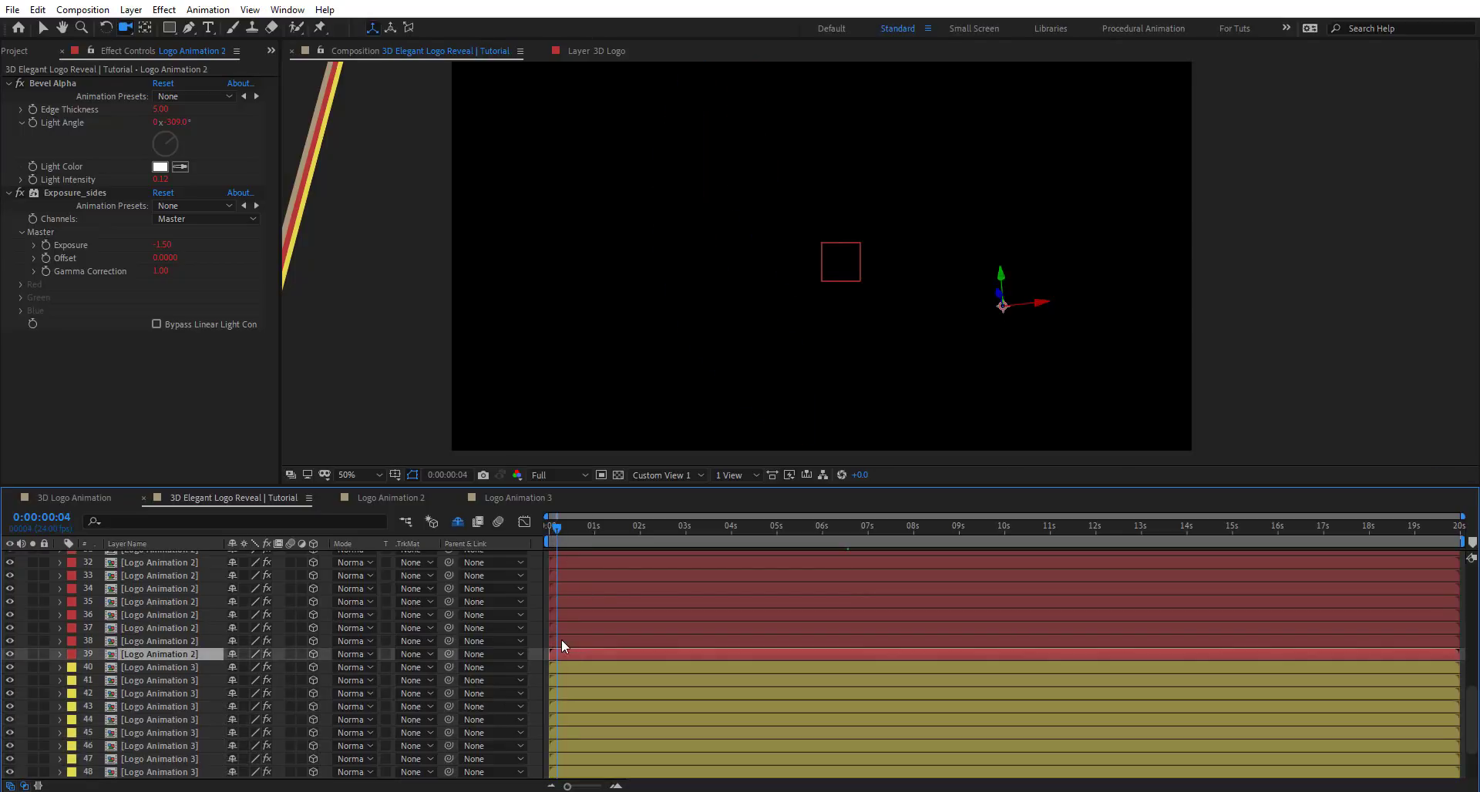
pyautogui.scroll(5, 571, 625)
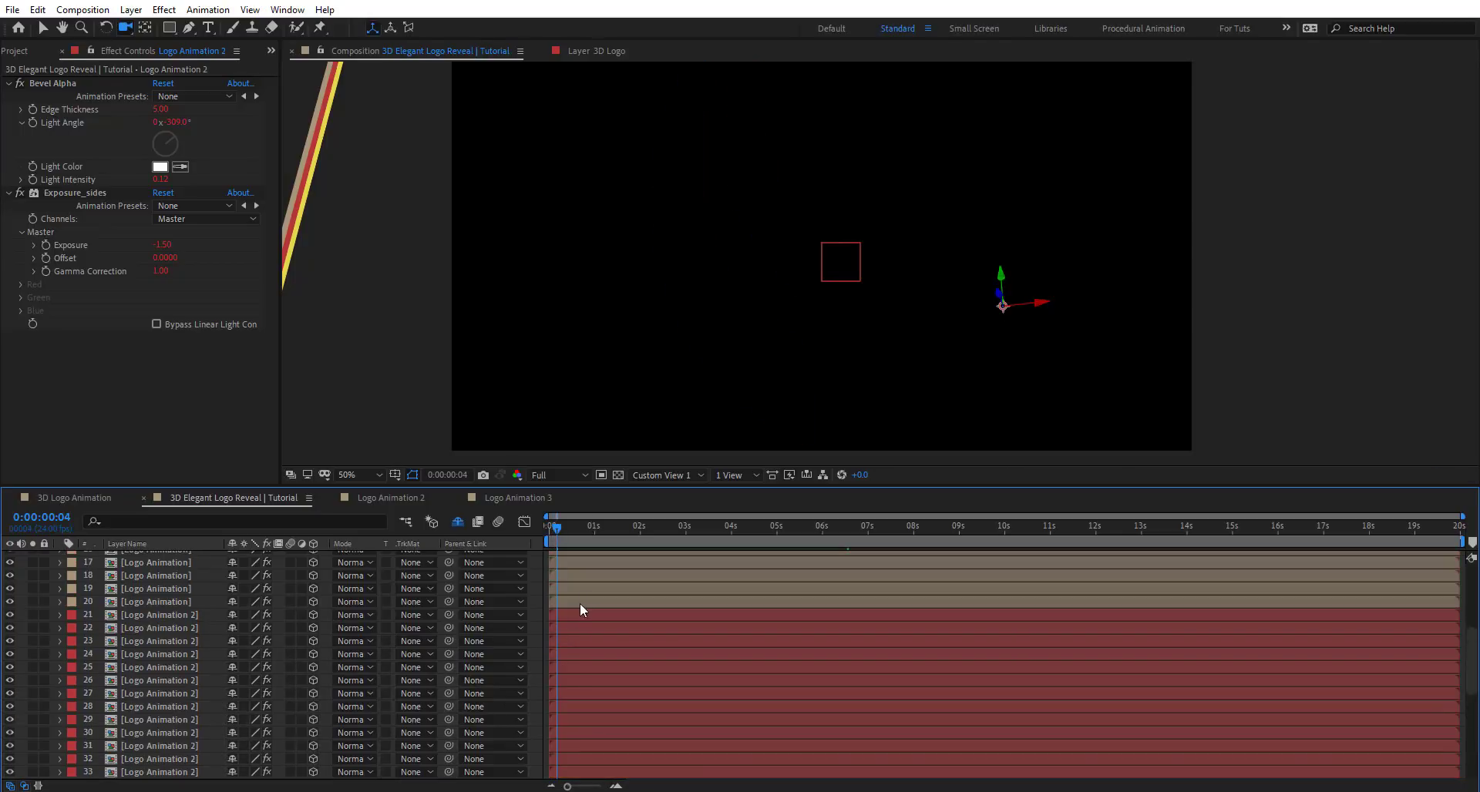
pyautogui.keyDown('shift'); pyautogui.click(575, 617); pyautogui.keyUp('shift')
pyautogui.press('[')
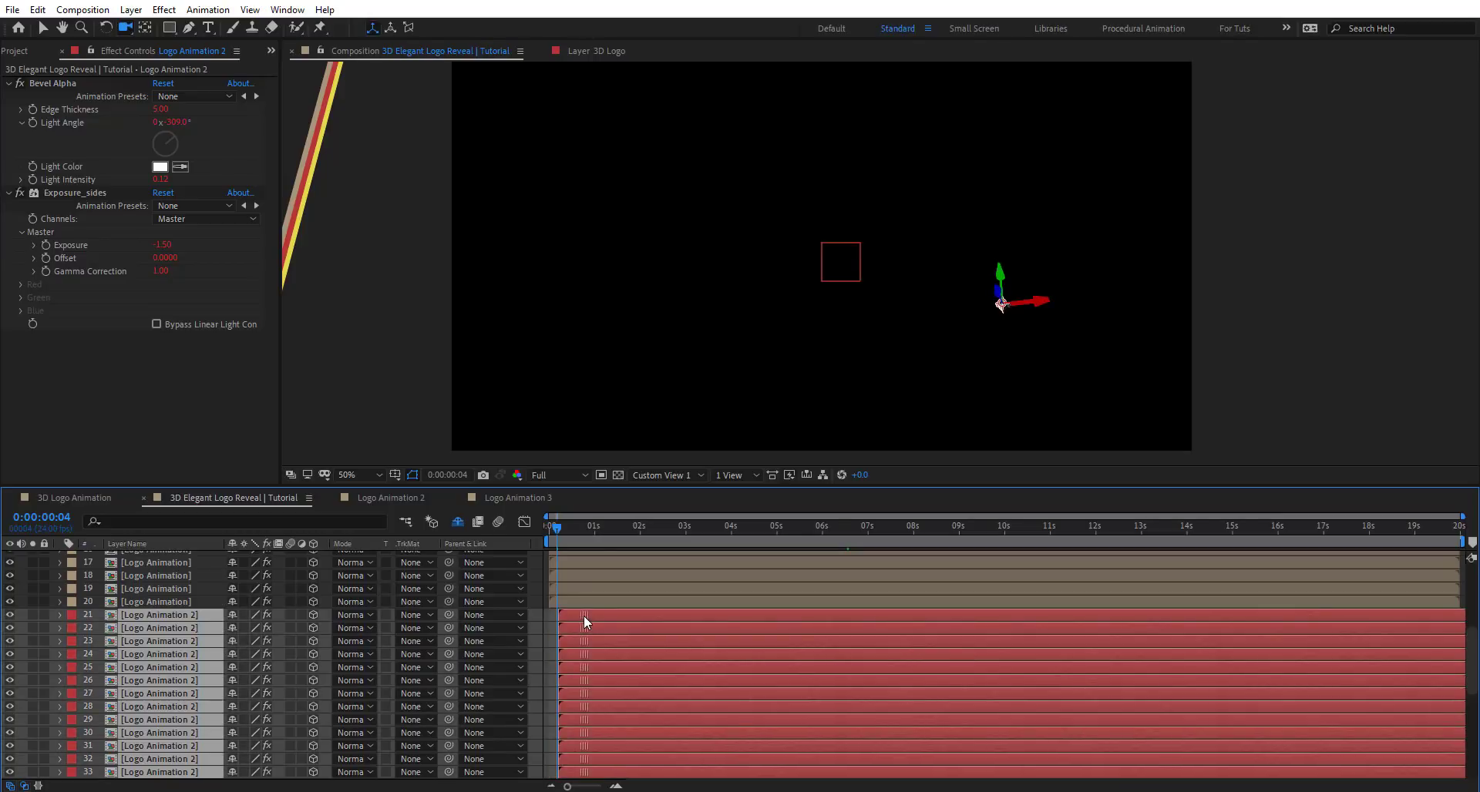
pyautogui.hotkey('ctrl', 'z')
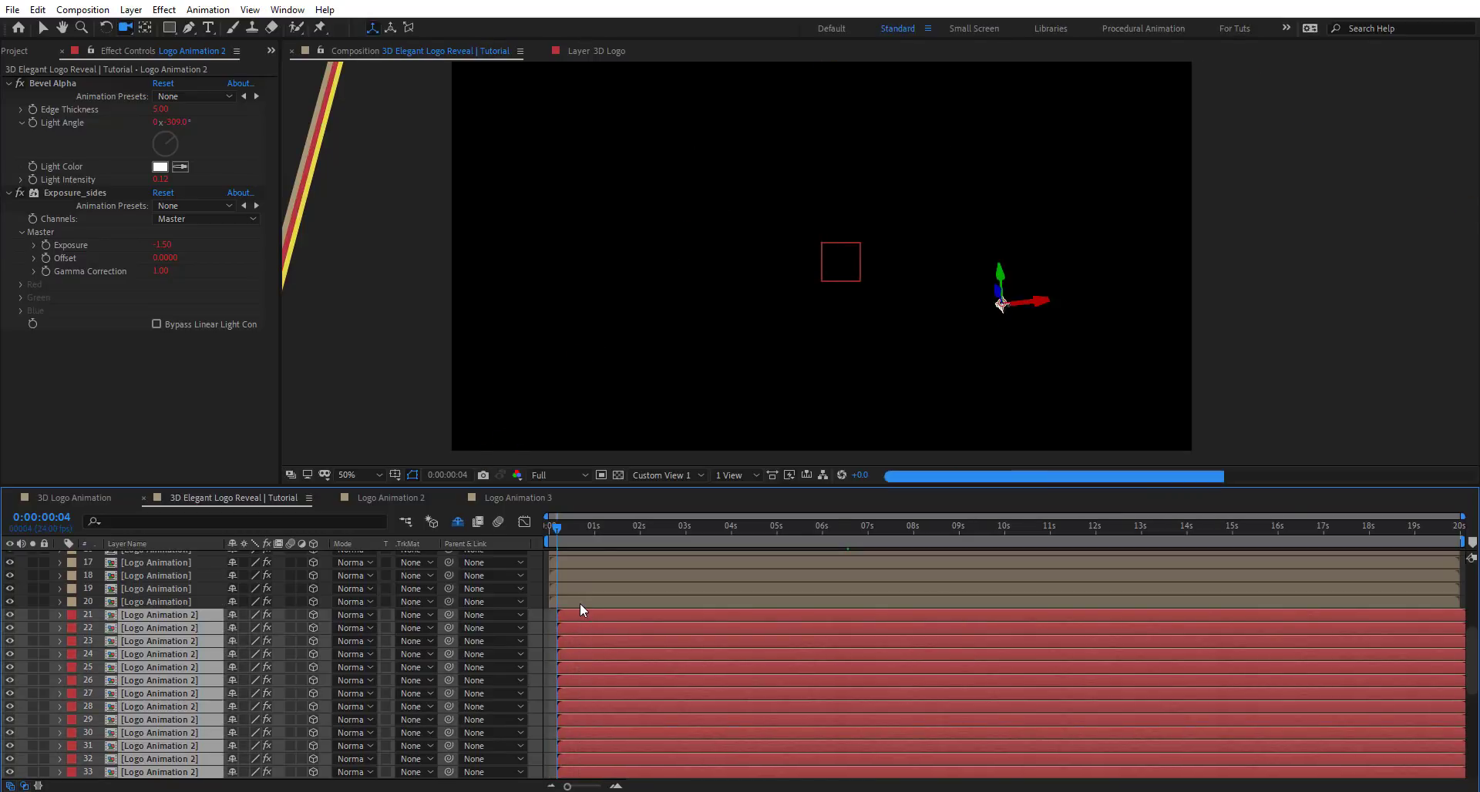
# Shift the Logo Animation layers of the front section, 2 to 20, so they start at 0:00:00:09.
pyautogui.scroll(5, 580, 603)
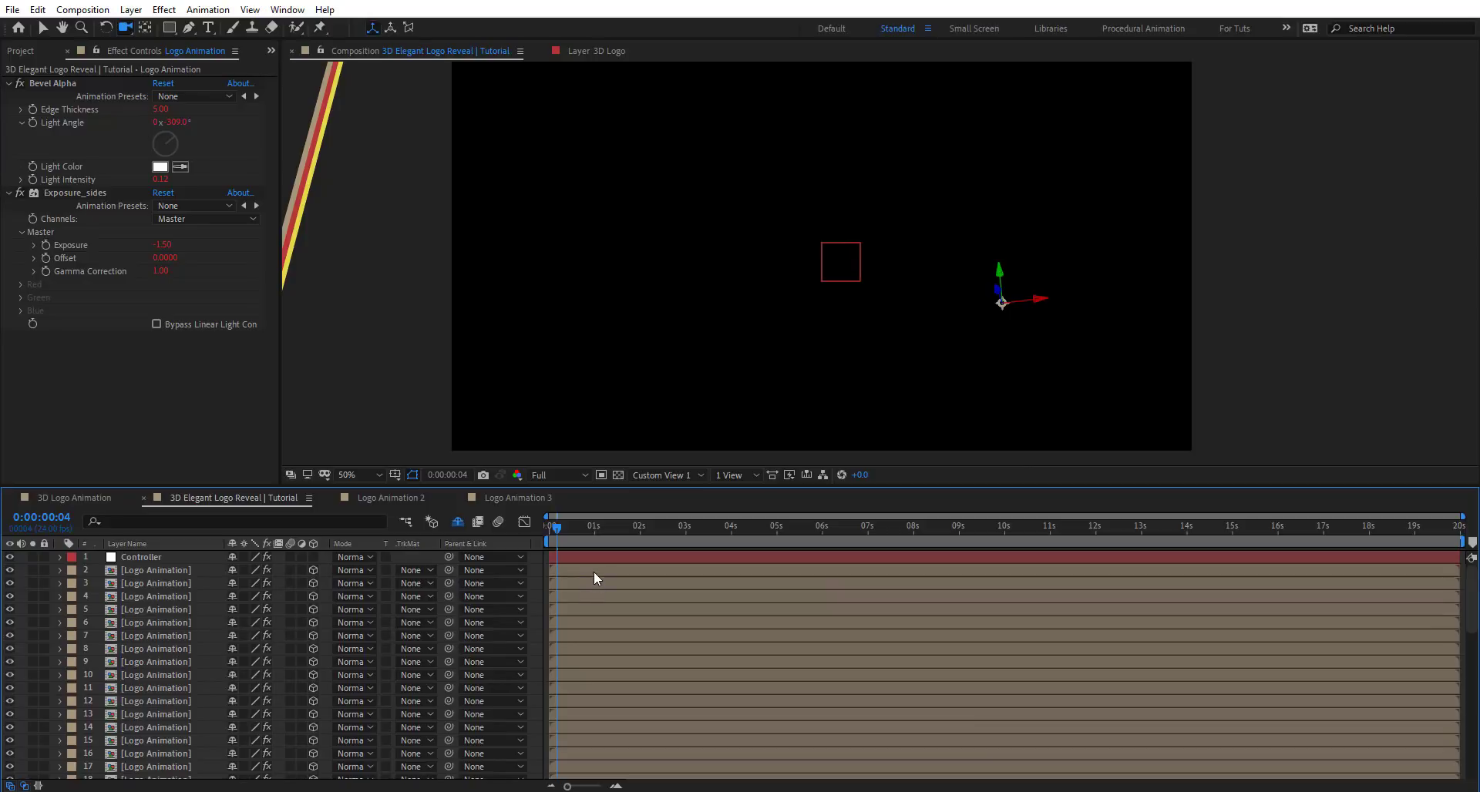
pyautogui.keyDown('shift'); pyautogui.click(594, 571); pyautogui.keyUp('shift')
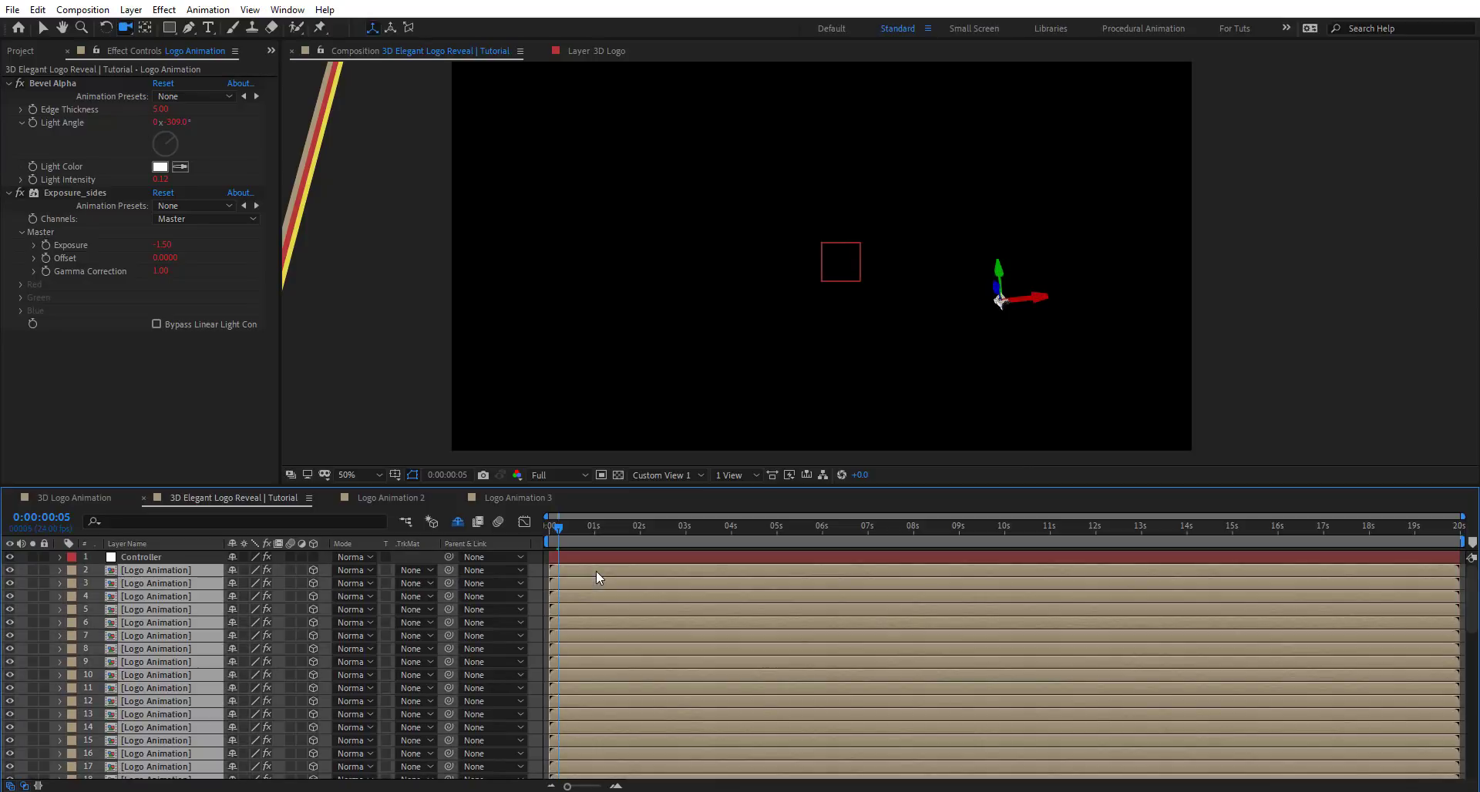
pyautogui.press('space')
pyautogui.moveTo(604, 571); pyautogui.dragTo(619, 567)
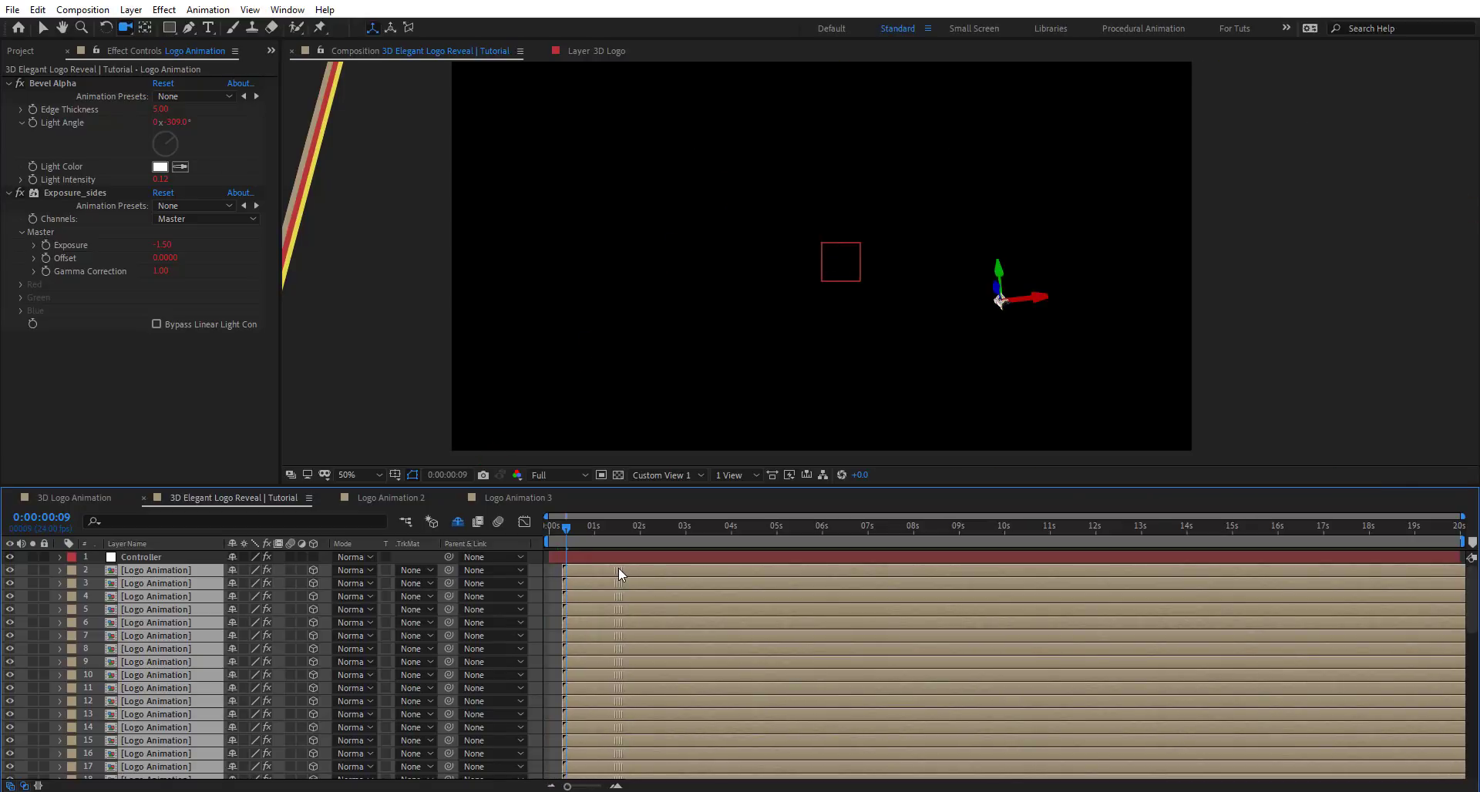
pyautogui.moveTo(618, 568); pyautogui.dragTo(619, 567)
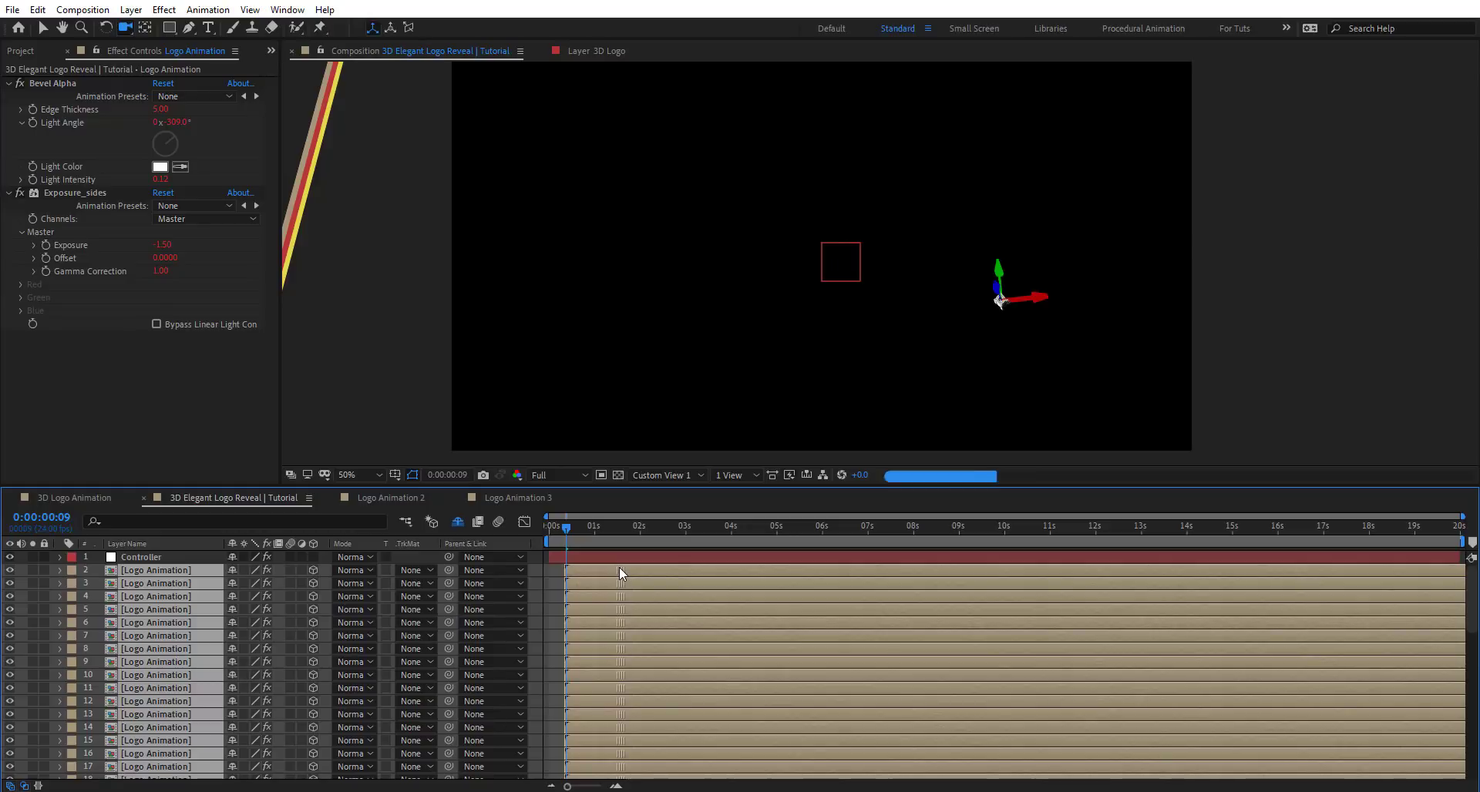
# Check the staggered logo sections in the composition at 0:00:07:03 and 0:00:09:17.
pyautogui.click(873, 526)
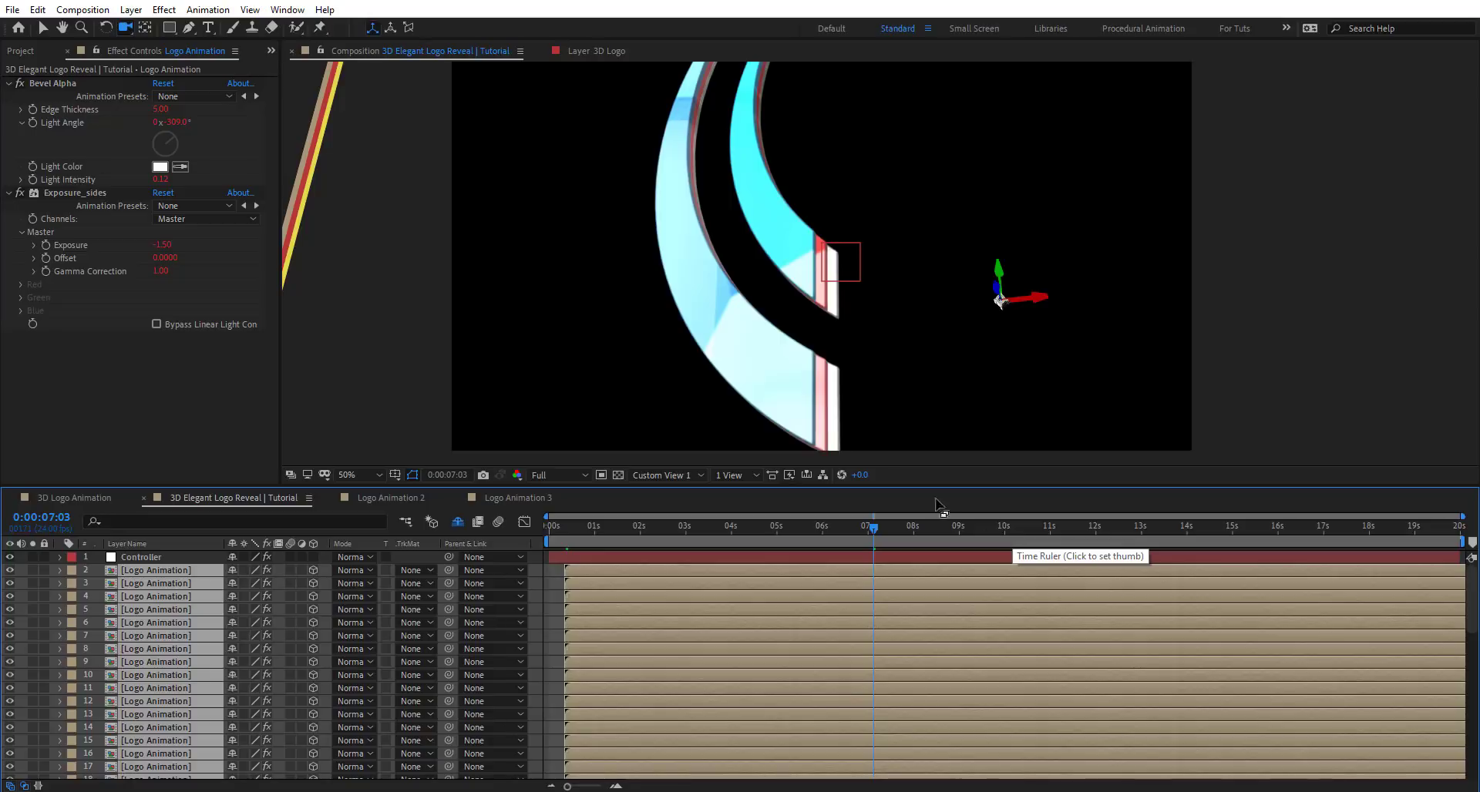
pyautogui.moveTo(784, 345); pyautogui.dragTo(699, 265)
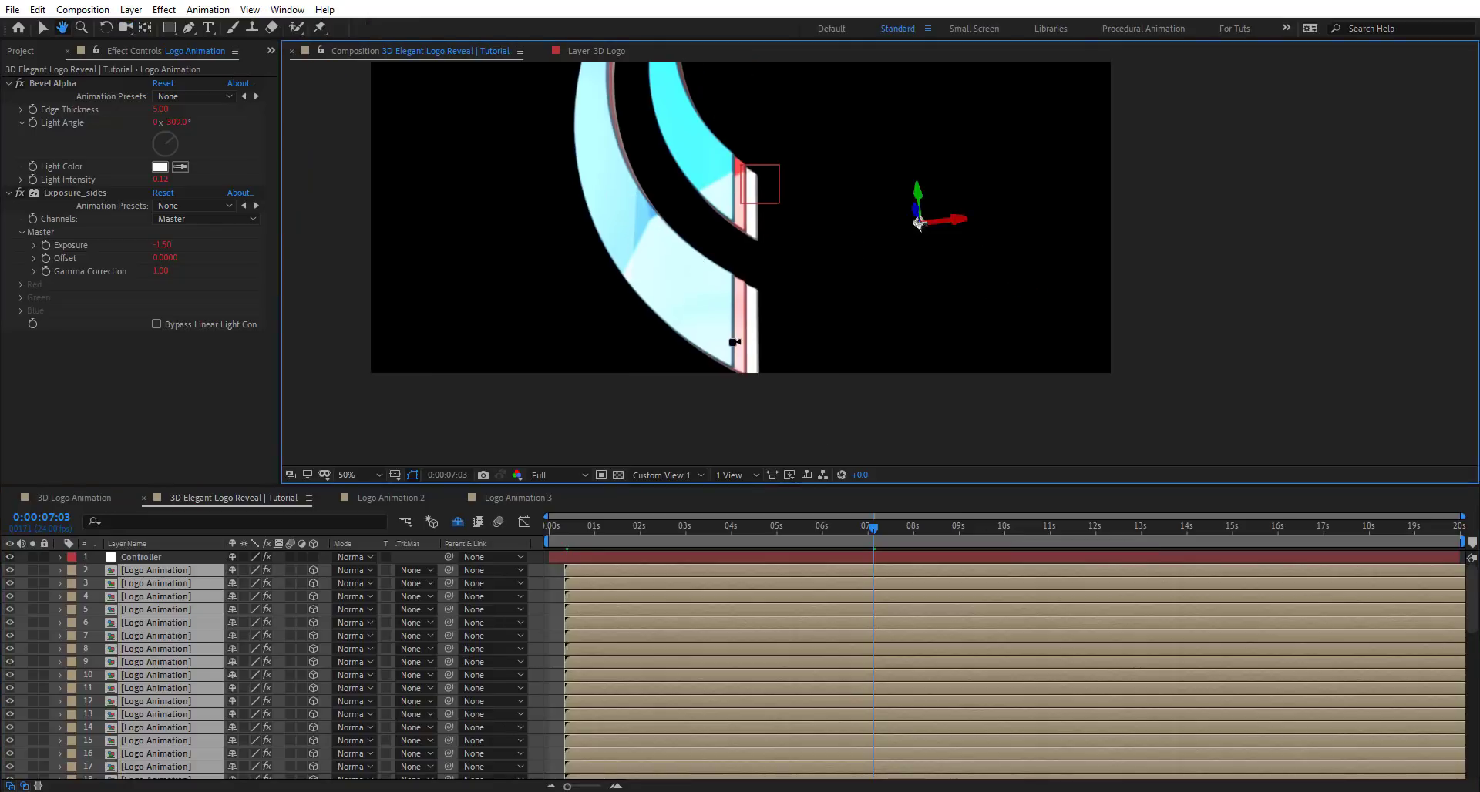
pyautogui.click(991, 529)
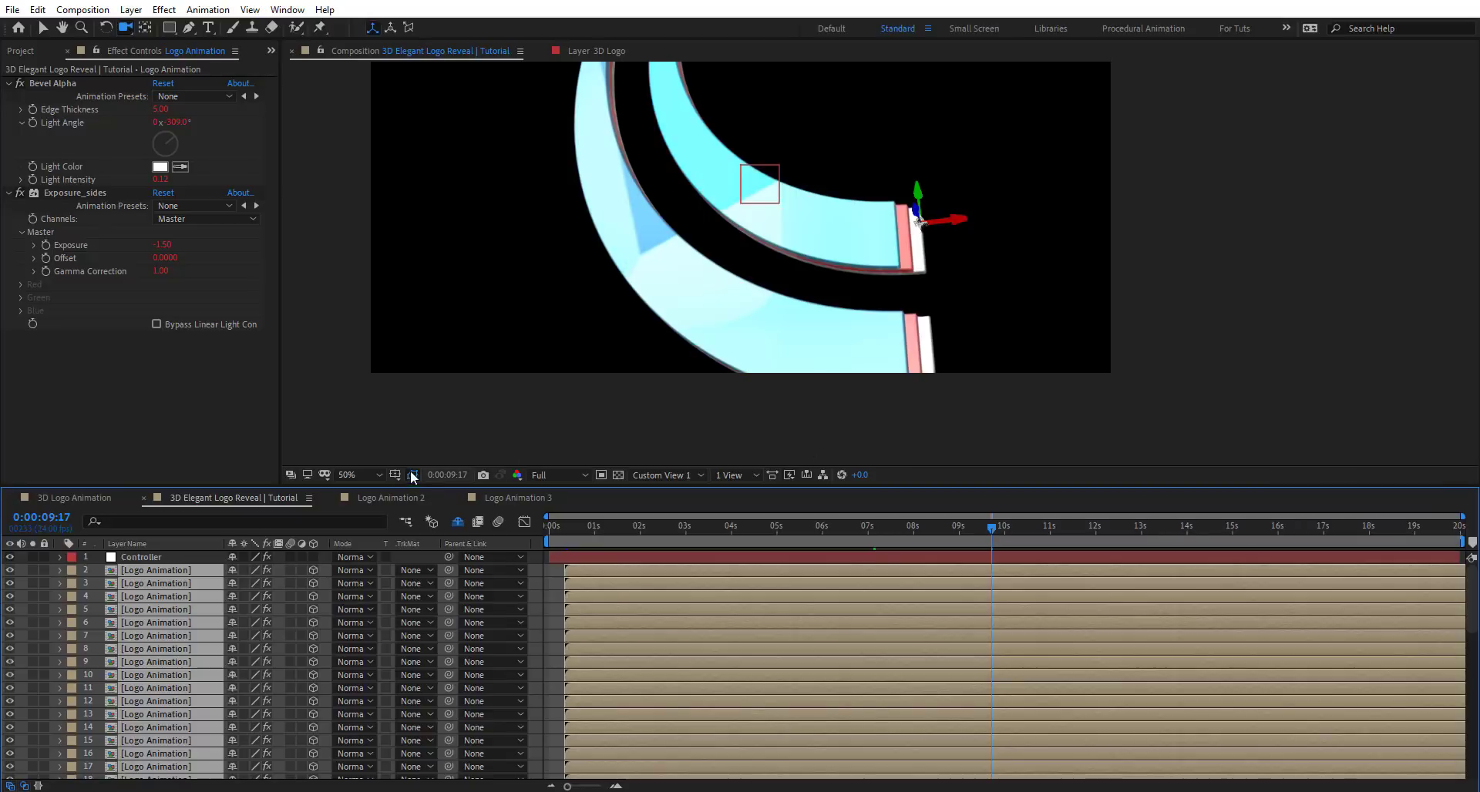
# Preview the staggered logo sections around 0:00:09:00 in Custom View 1 and return to the Active Camera view.
pyautogui.click(367, 476)
pyautogui.click(376, 491)
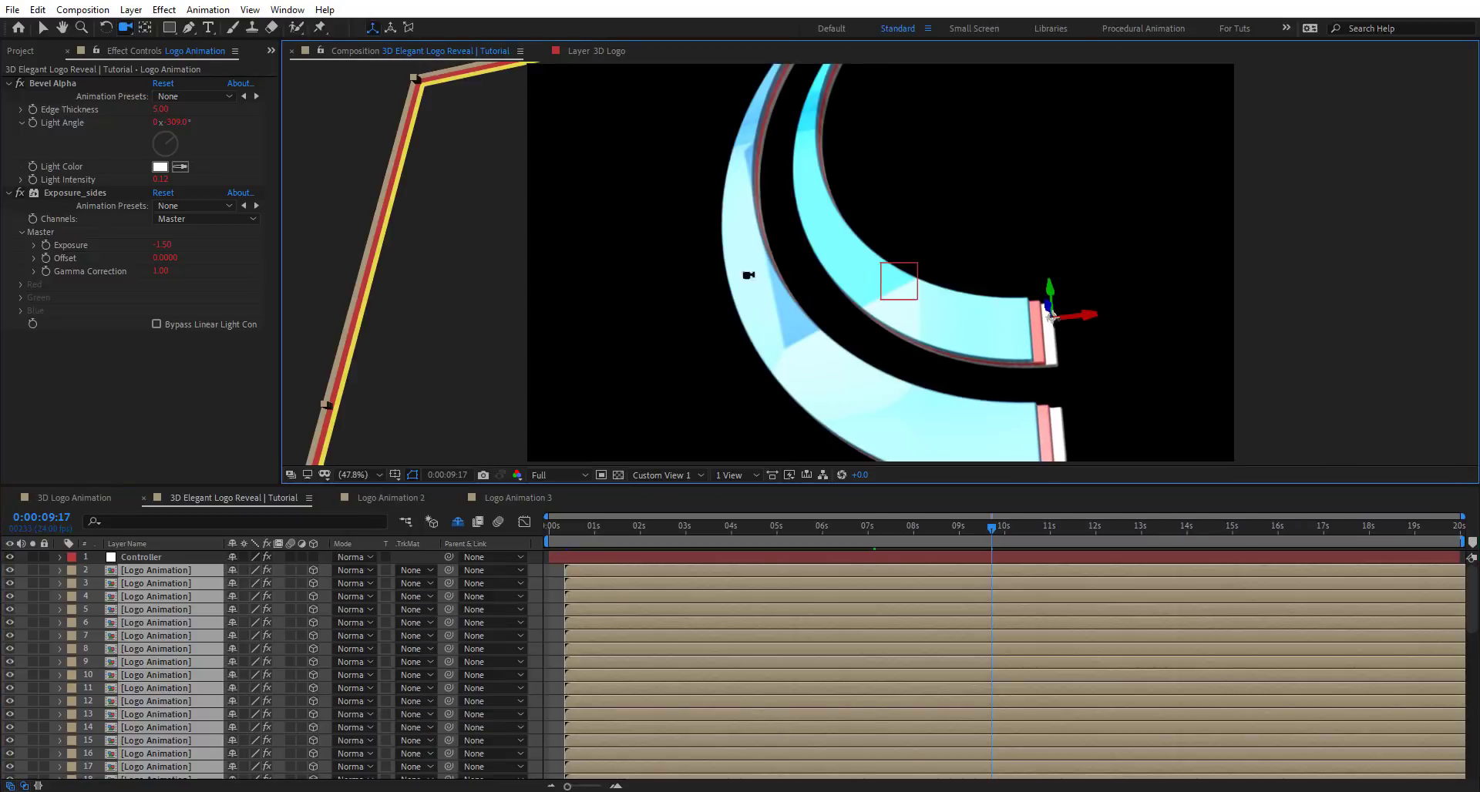
pyautogui.press('space')
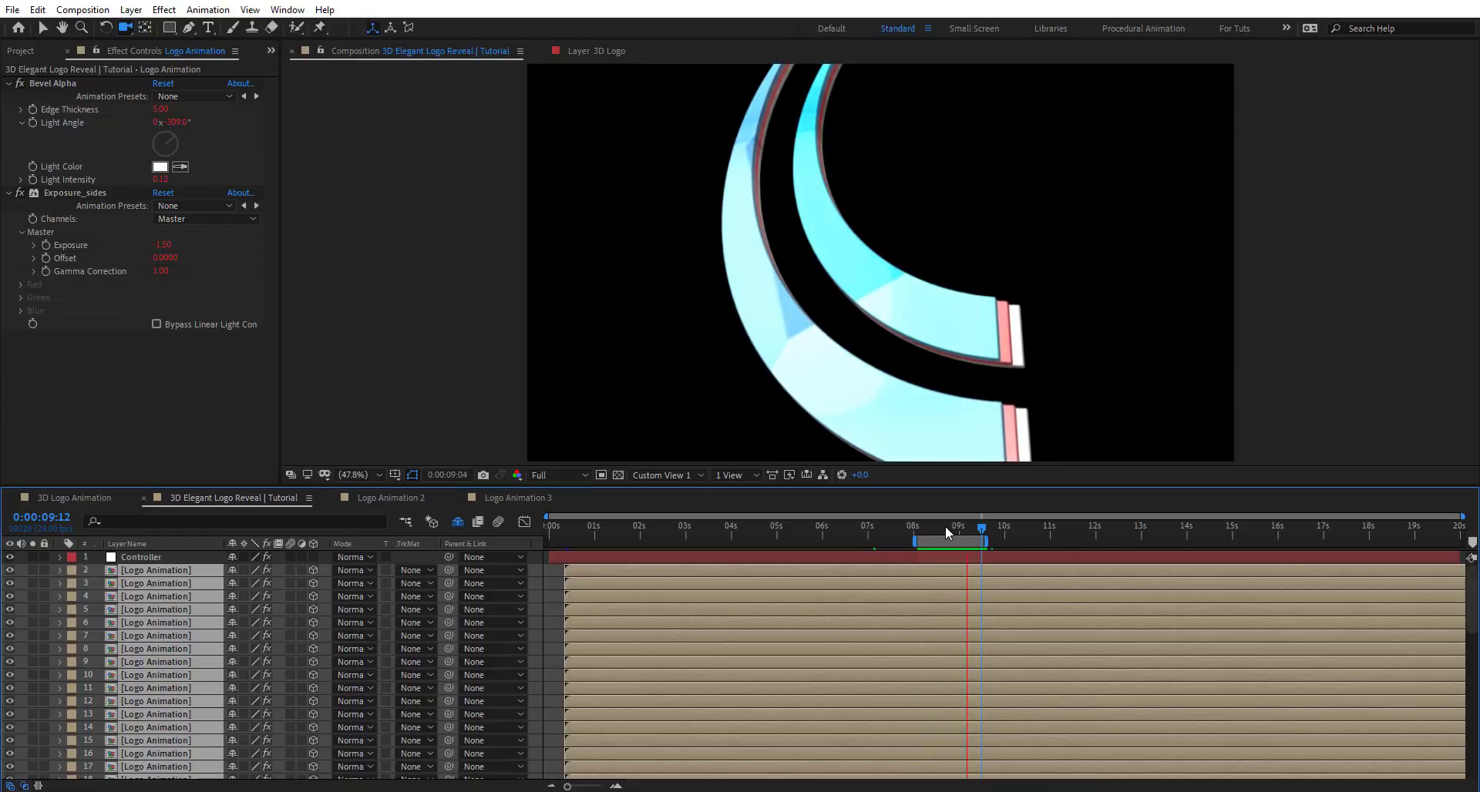
pyautogui.moveTo(947, 526); pyautogui.dragTo(960, 530)
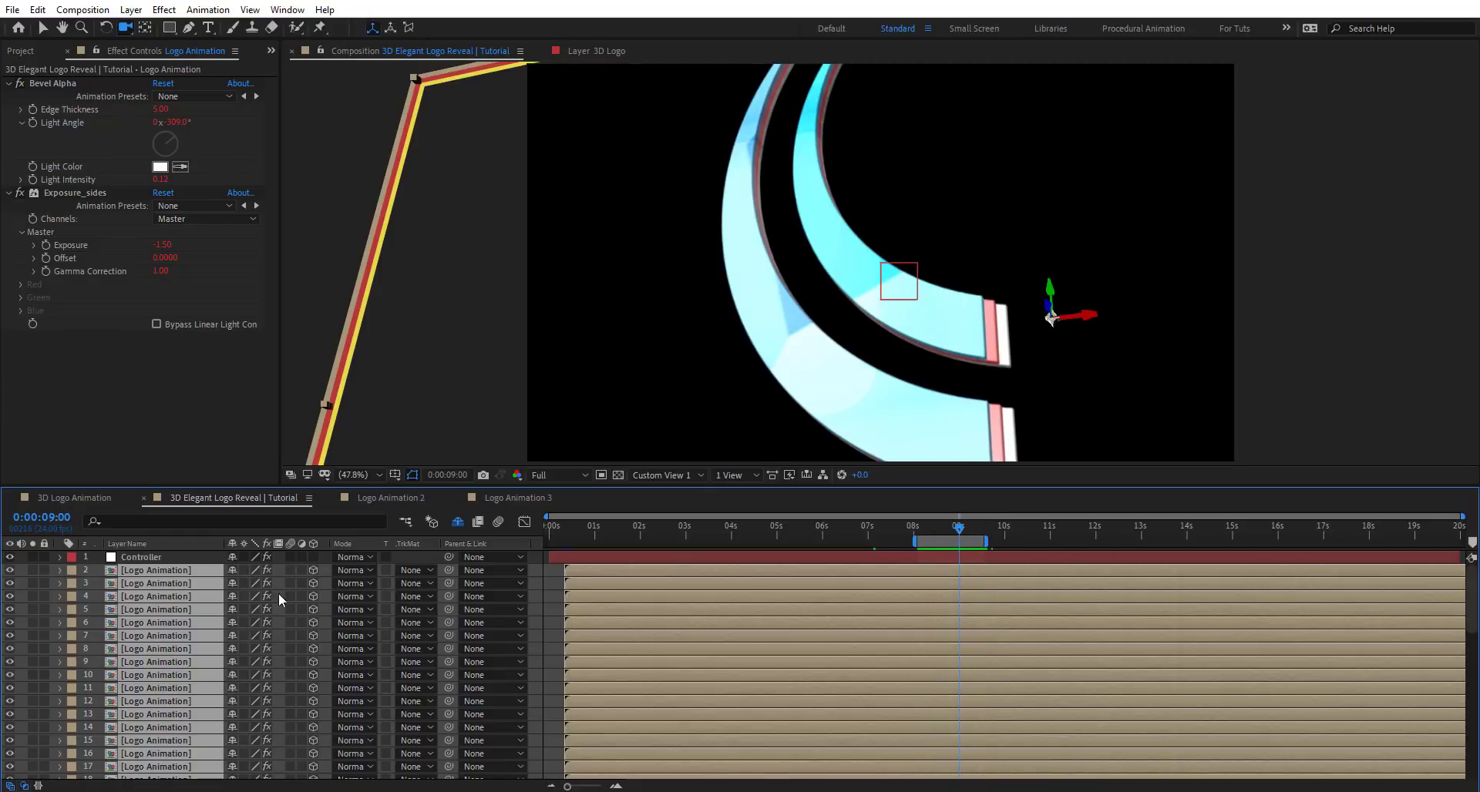
pyautogui.click(667, 475)
pyautogui.click(661, 494)
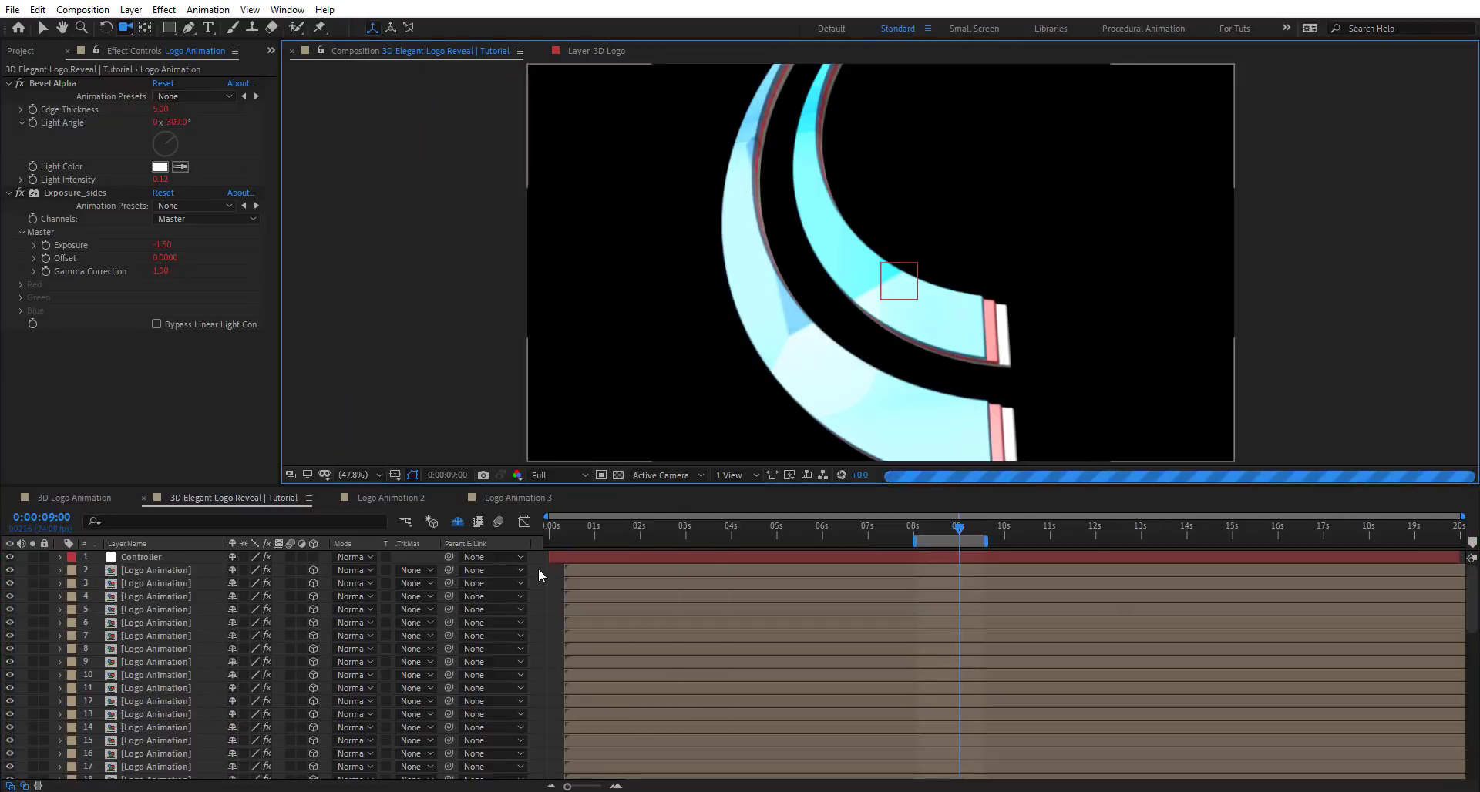
# Add a Drop Shadow effect to Logo Animation 3 layer 53, with Shadow Only enabled and softness 50.
pyautogui.scroll(-10, 168, 726)
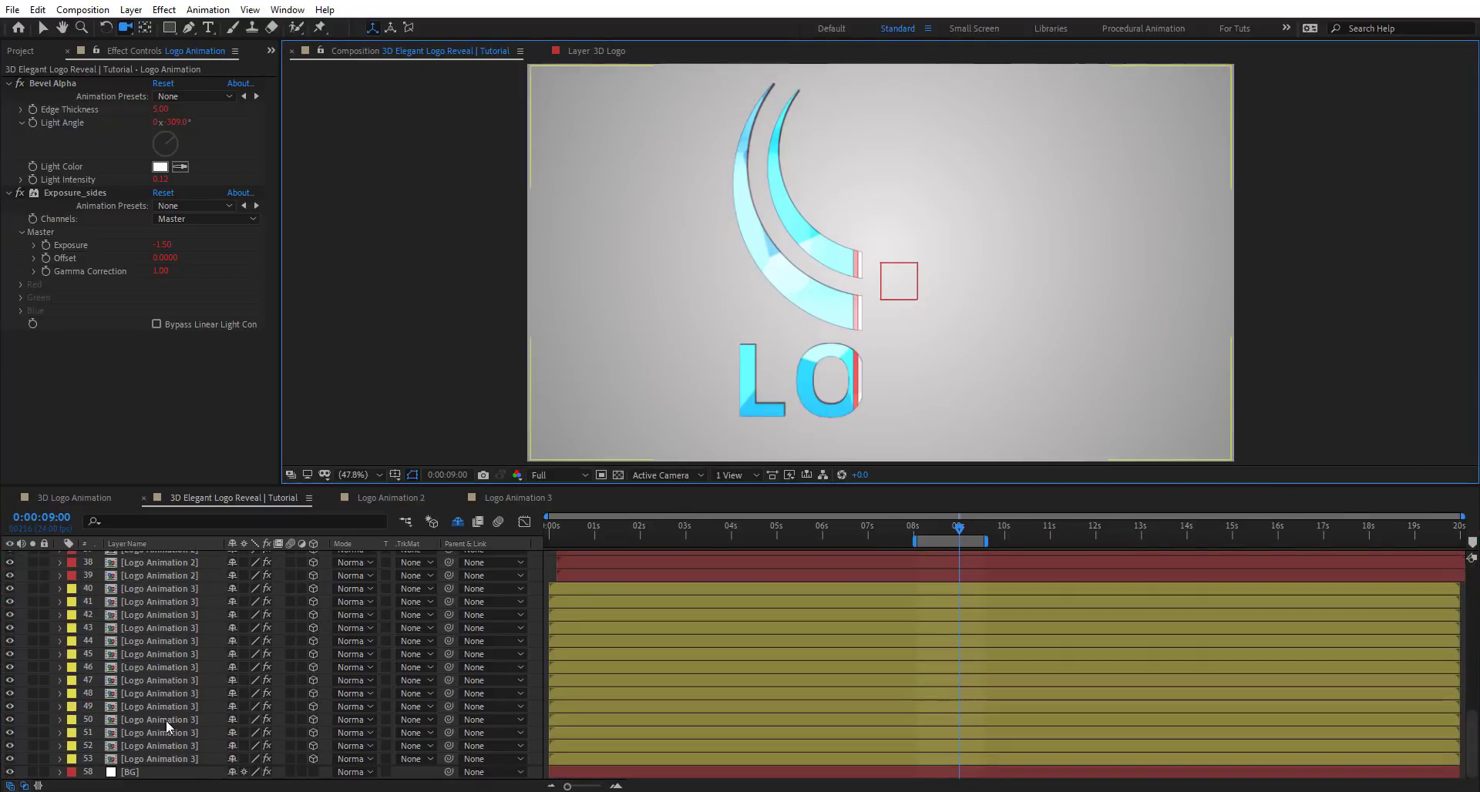
pyautogui.click(185, 760)
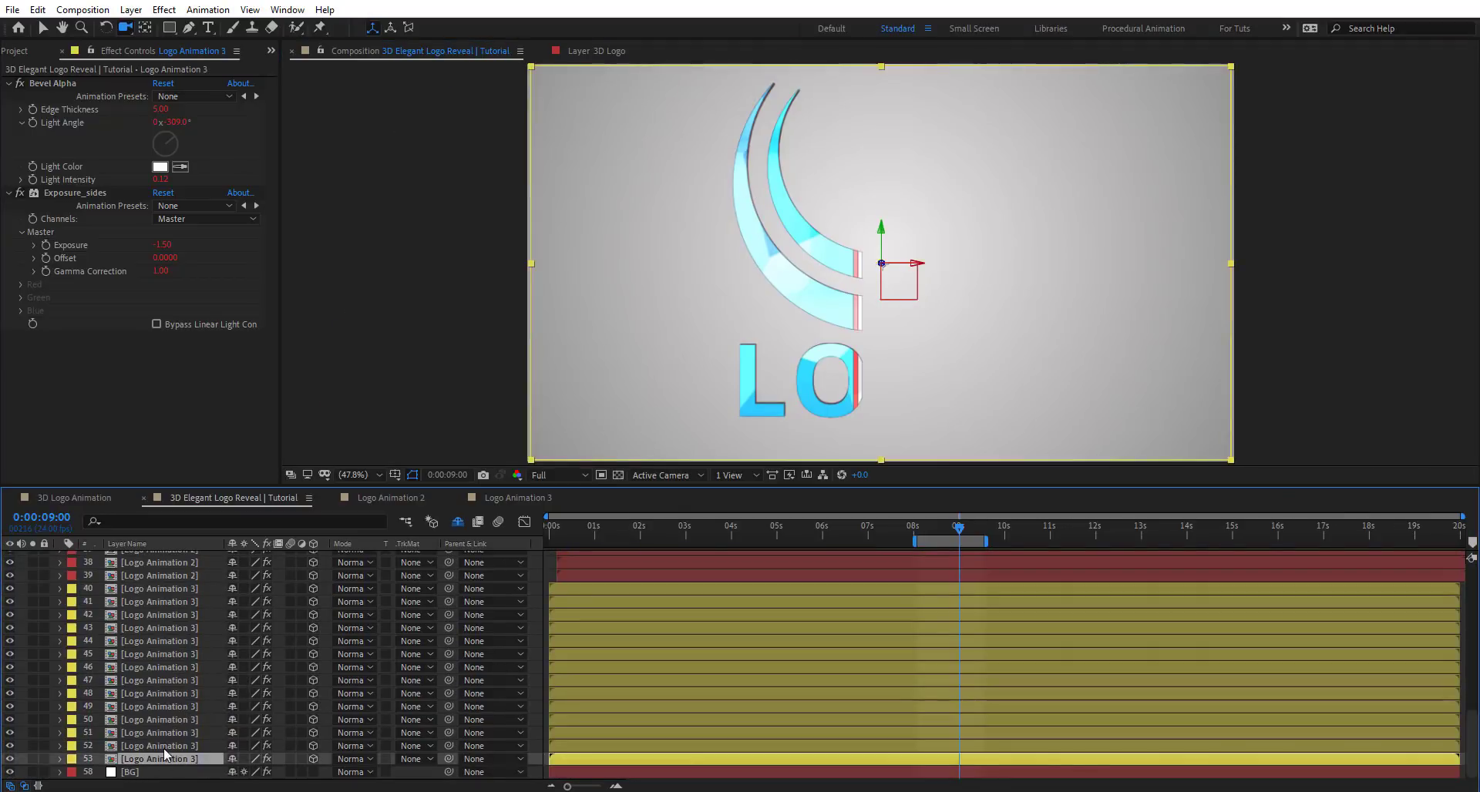
pyautogui.hotkey('ctrl', 'space')
pyautogui.write('drop')
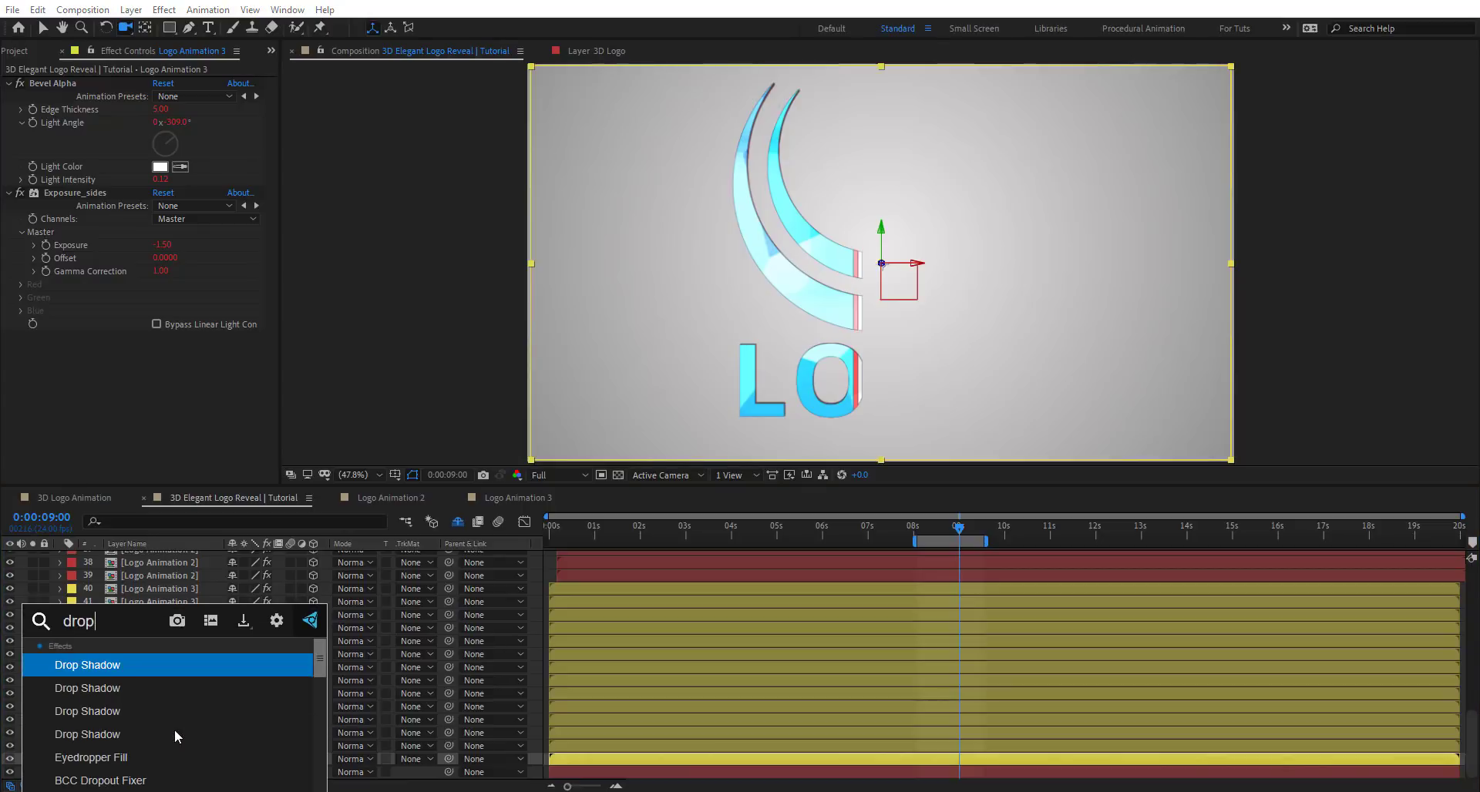
pyautogui.press('Return')
pyautogui.press('v')
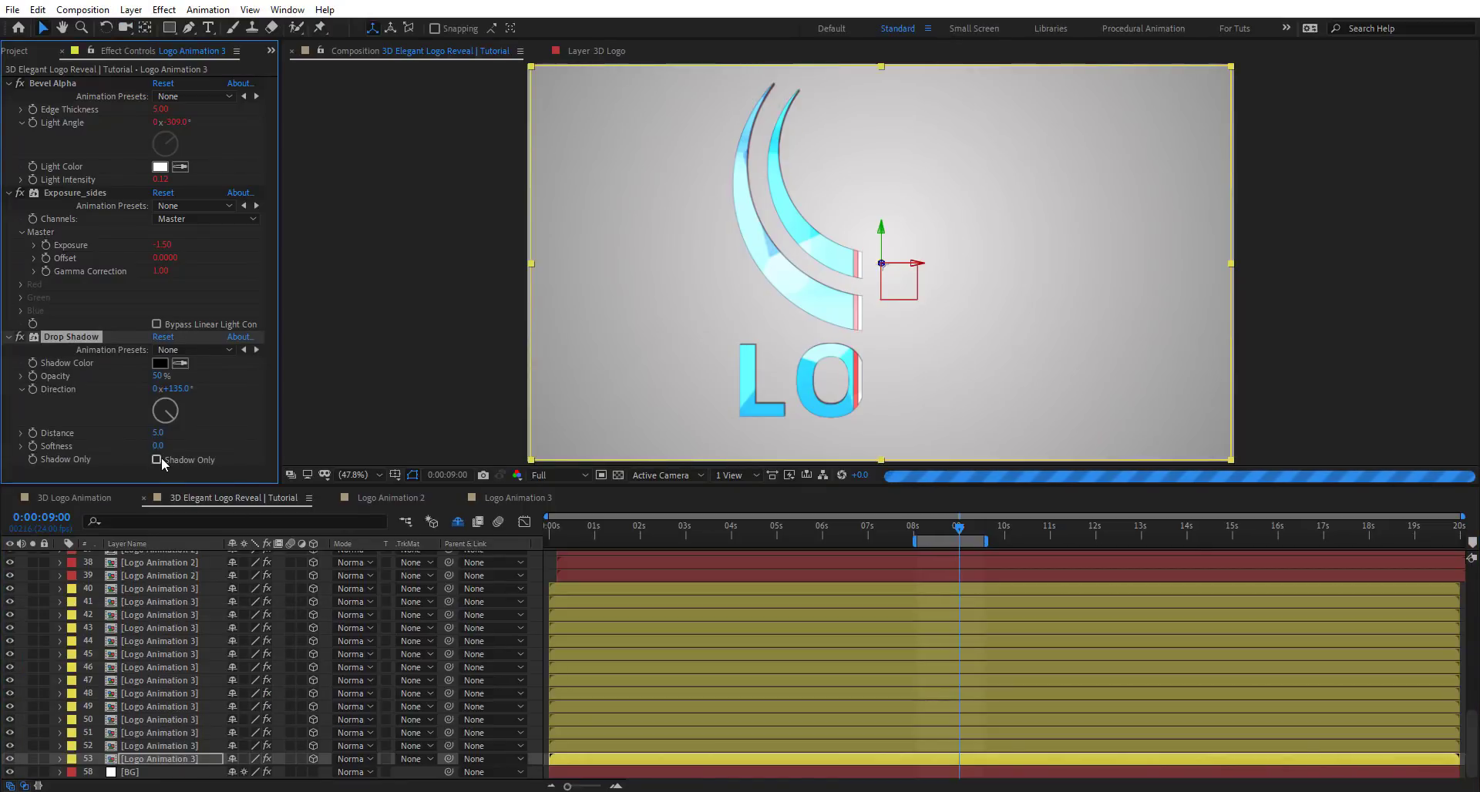
pyautogui.click(157, 461)
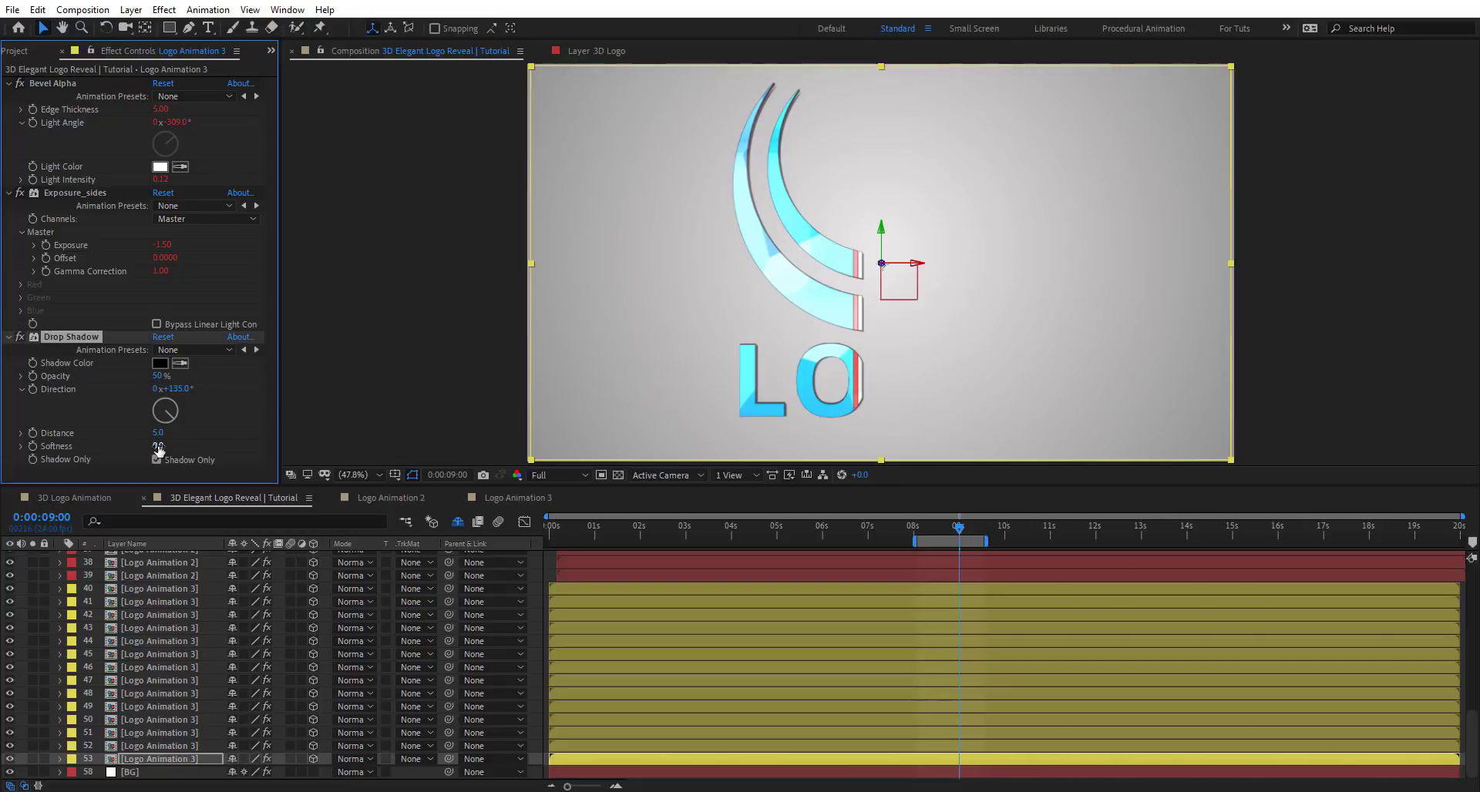
pyautogui.click(179, 445)
pyautogui.write('50')
pyautogui.press('Return')
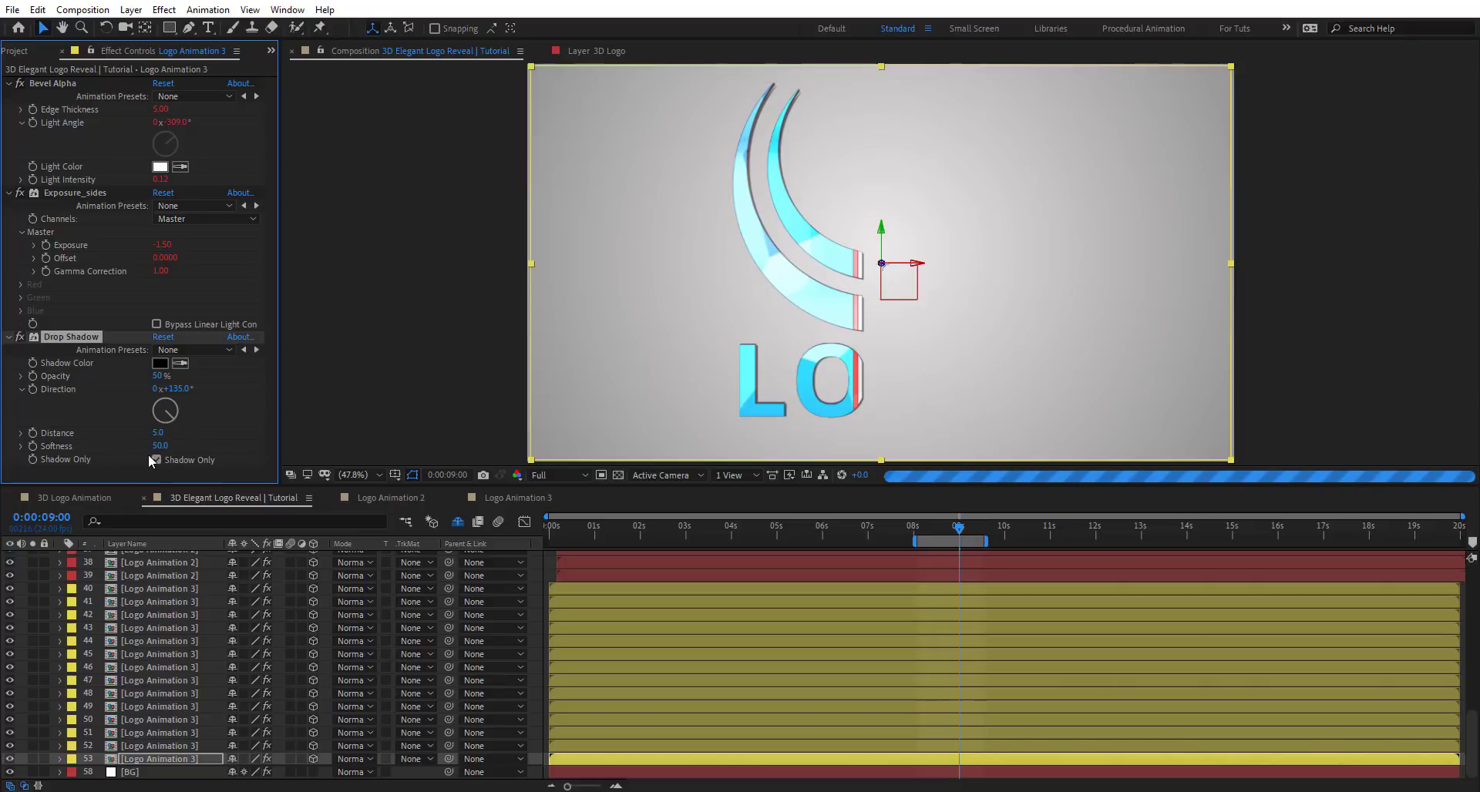
# Add a Drop Shadow effect to Logo Animation 3 layer 52.
pyautogui.click(123, 746)
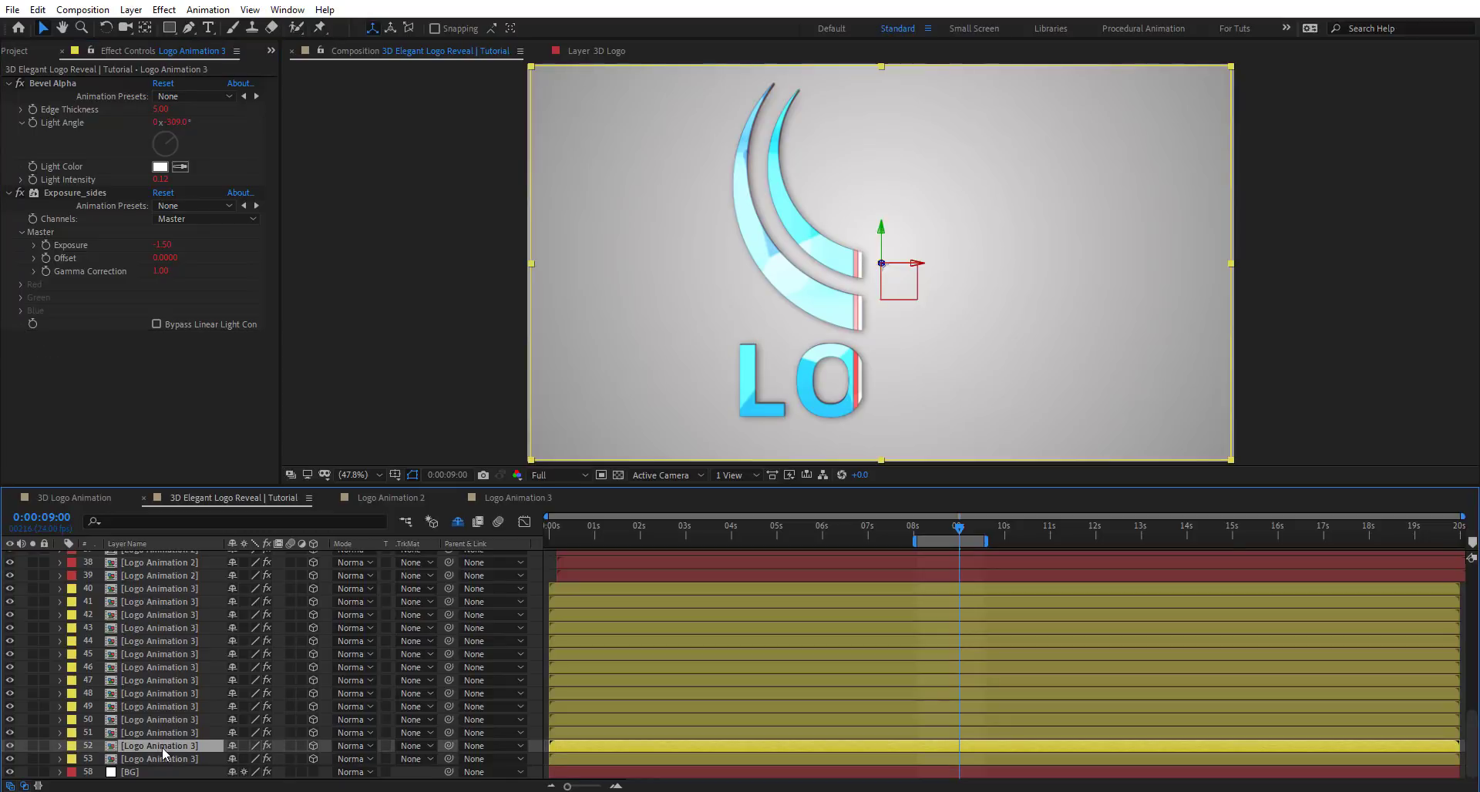
pyautogui.hotkey('ctrl', 'space')
pyautogui.write('sha')
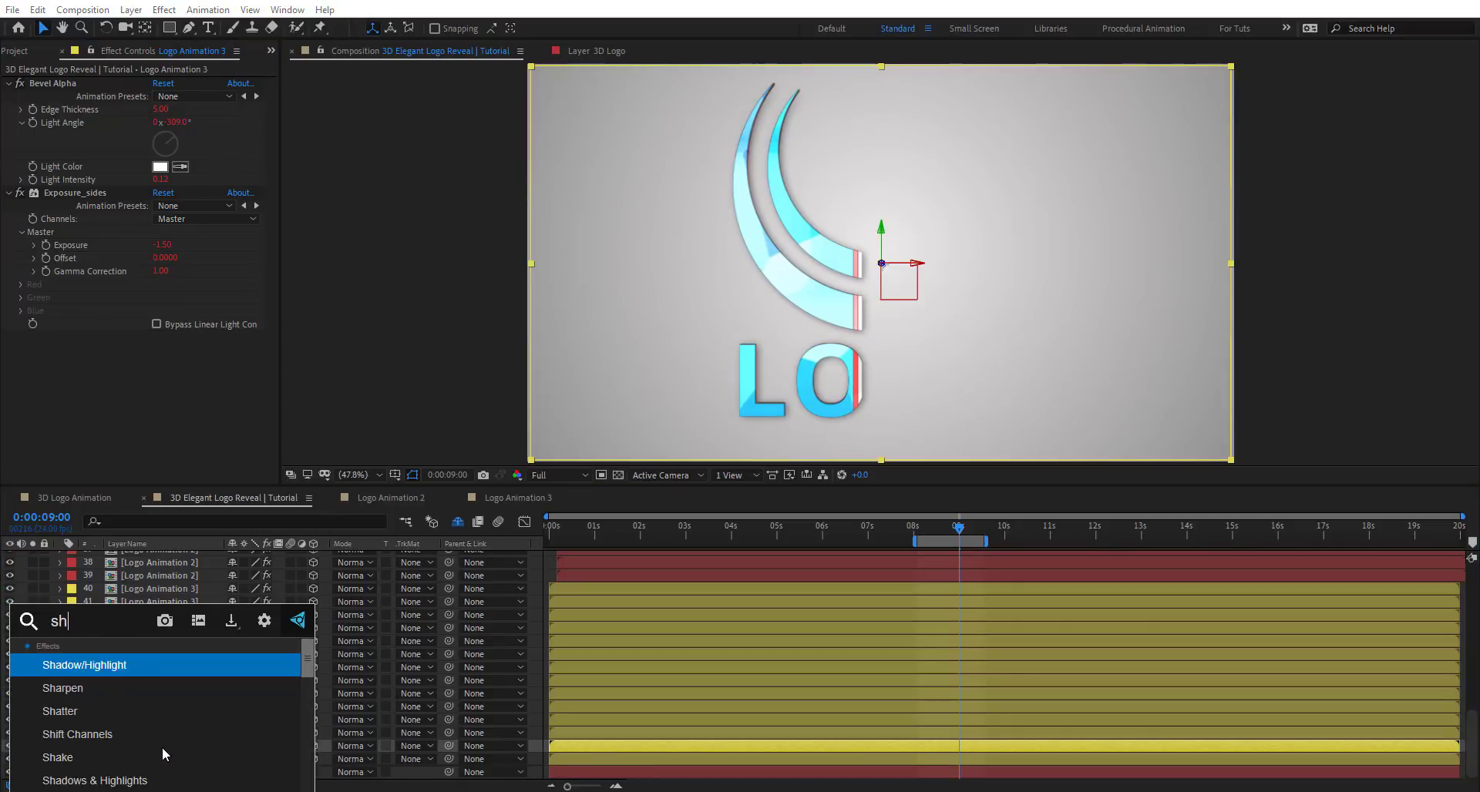
pyautogui.press('BackSpace')
pyautogui.press('BackSpace')
pyautogui.press('BackSpace')
pyautogui.write('drop')
pyautogui.press('Return')
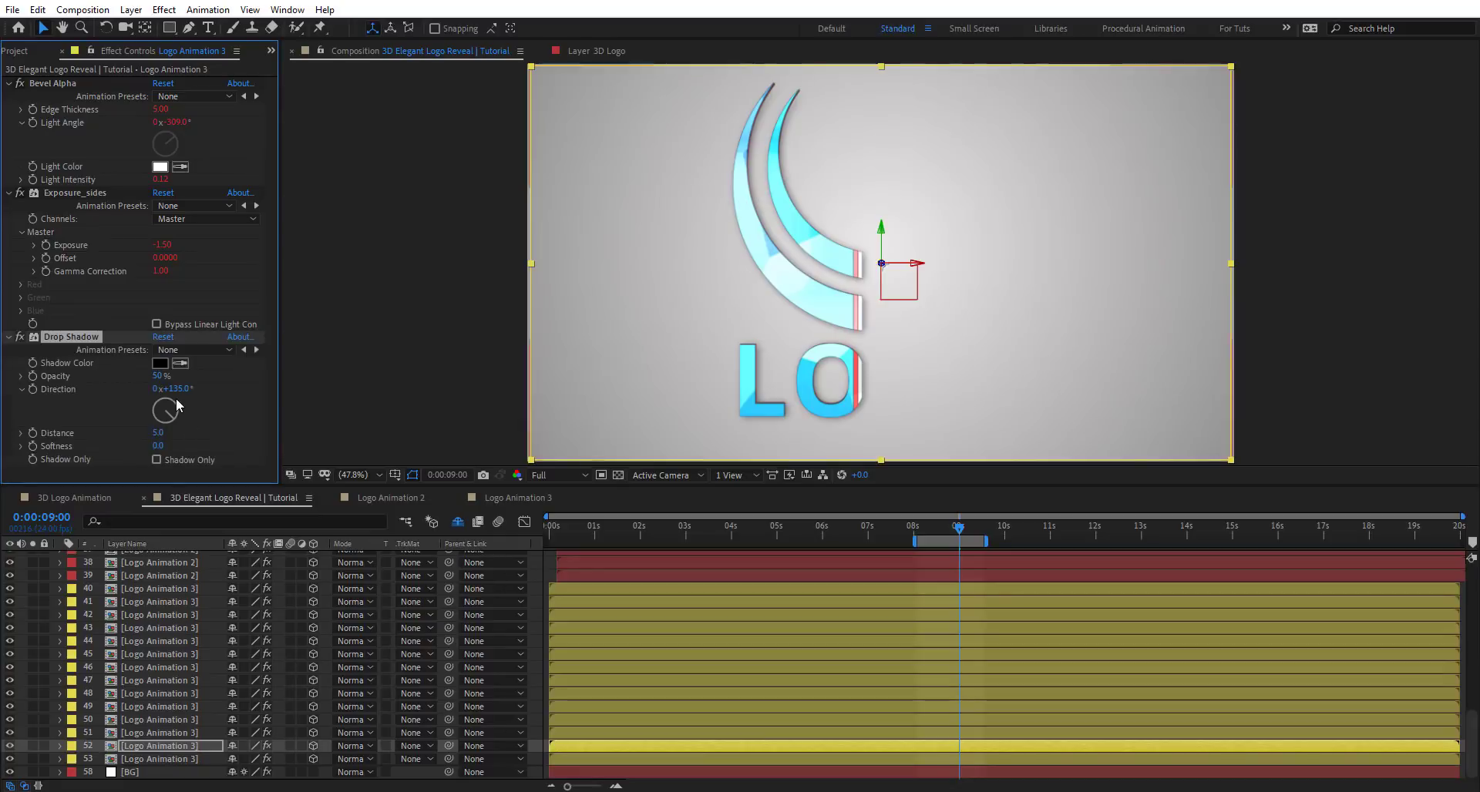
# Set layer 52's Drop Shadow distance to 0 and increase its softness.
pyautogui.click(156, 434)
pyautogui.write('0')
pyautogui.press('Return')
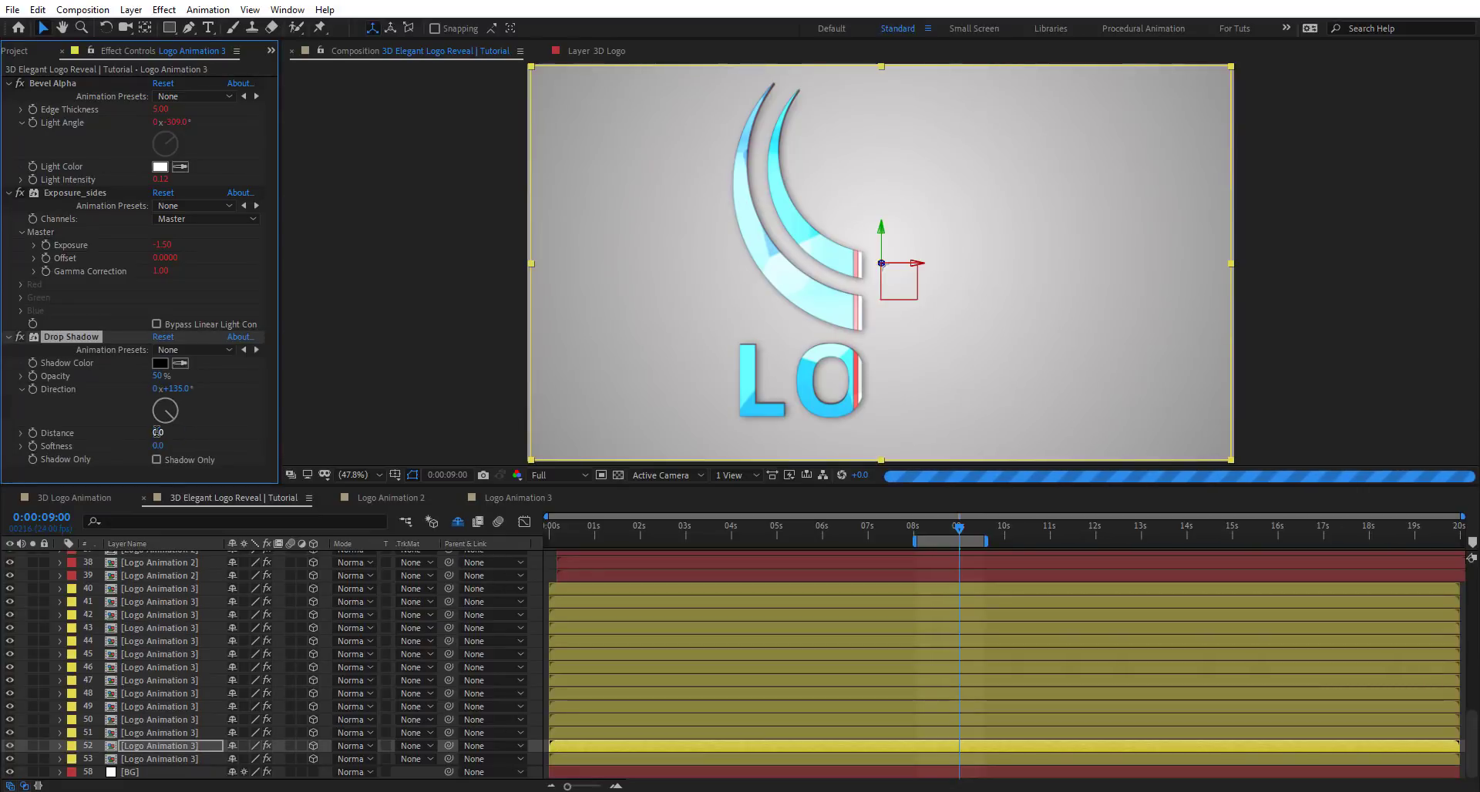
pyautogui.click(157, 446)
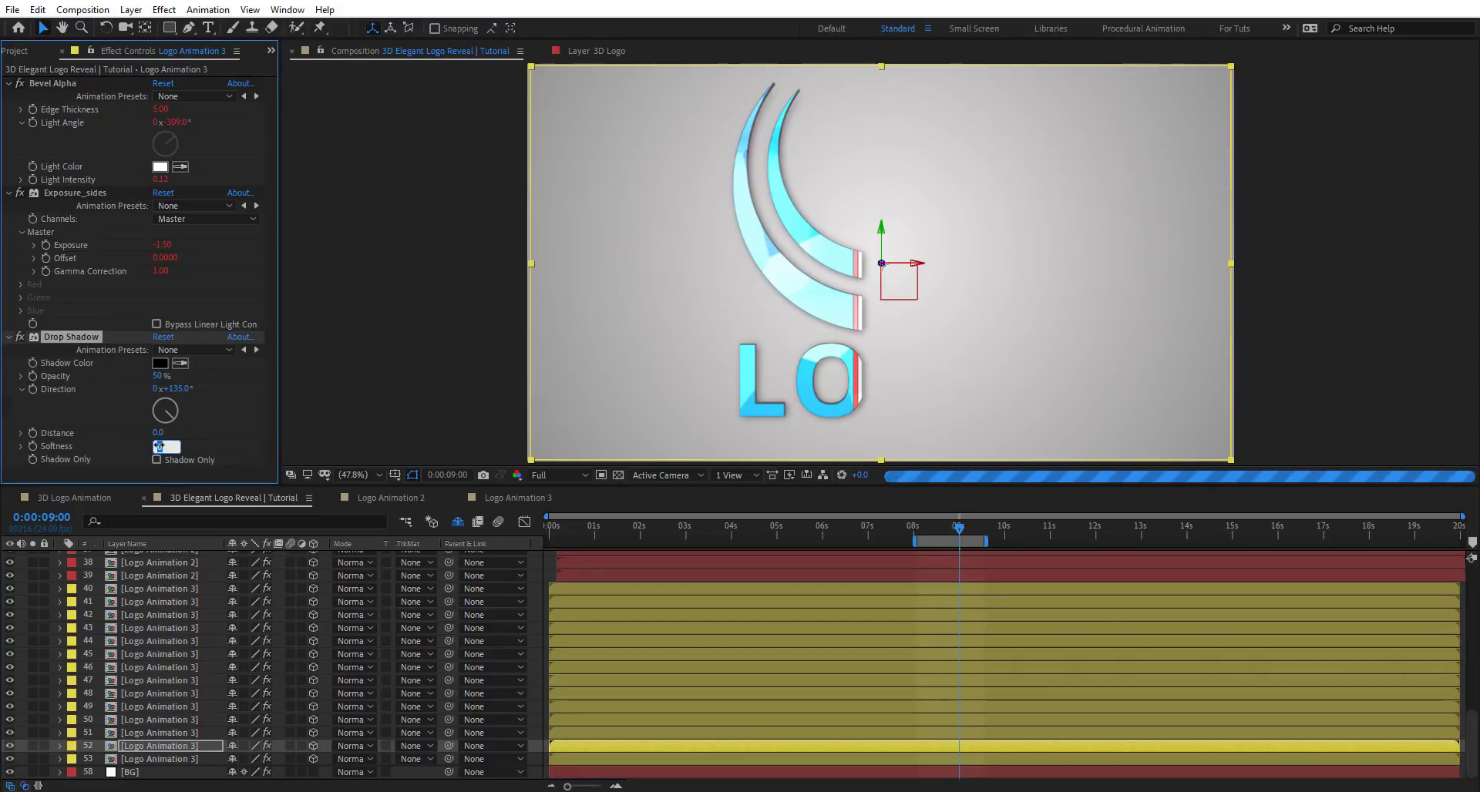
pyautogui.press('Return')
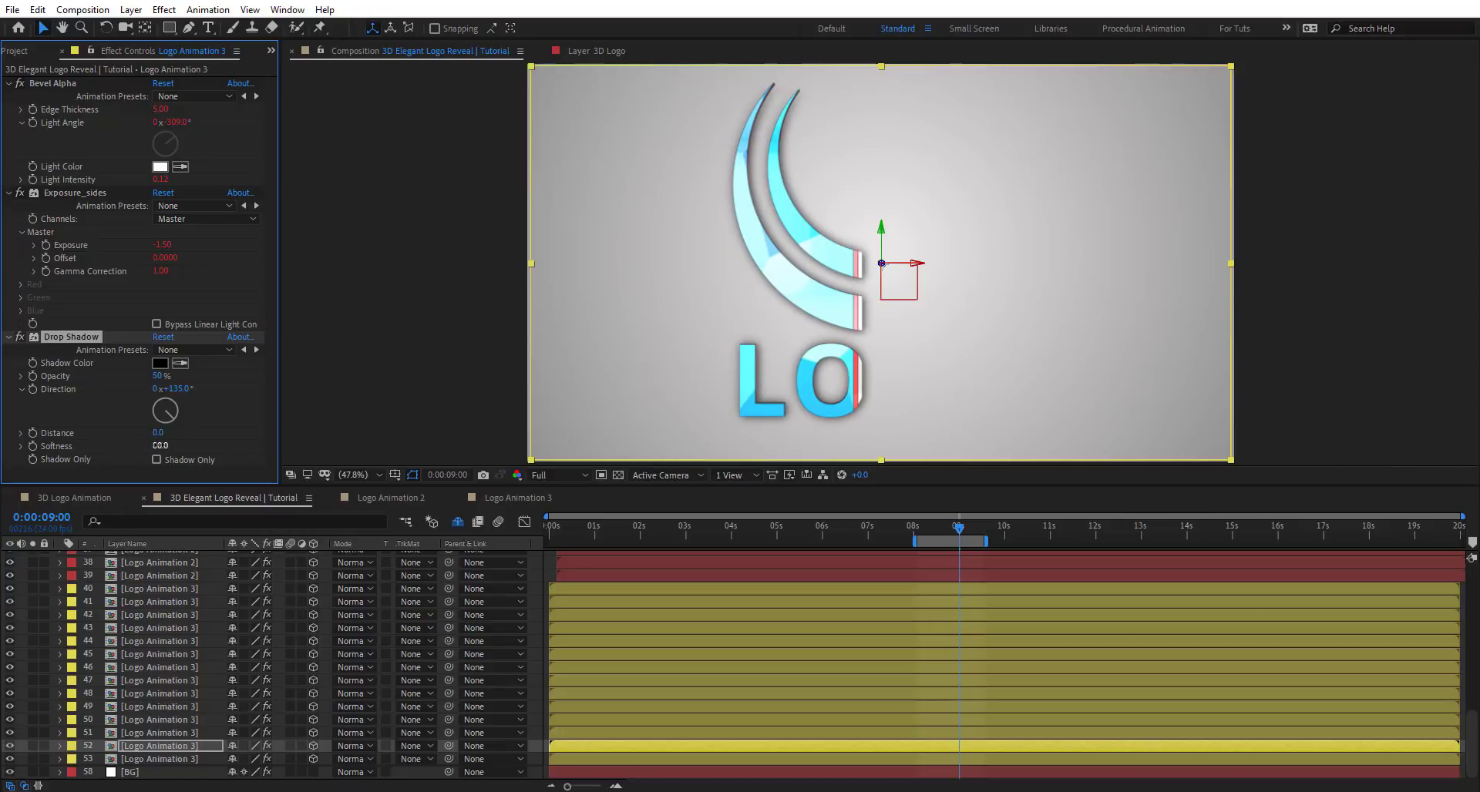
# Make the BG layer a 3D layer and show its Position property.
pyautogui.click(130, 772)
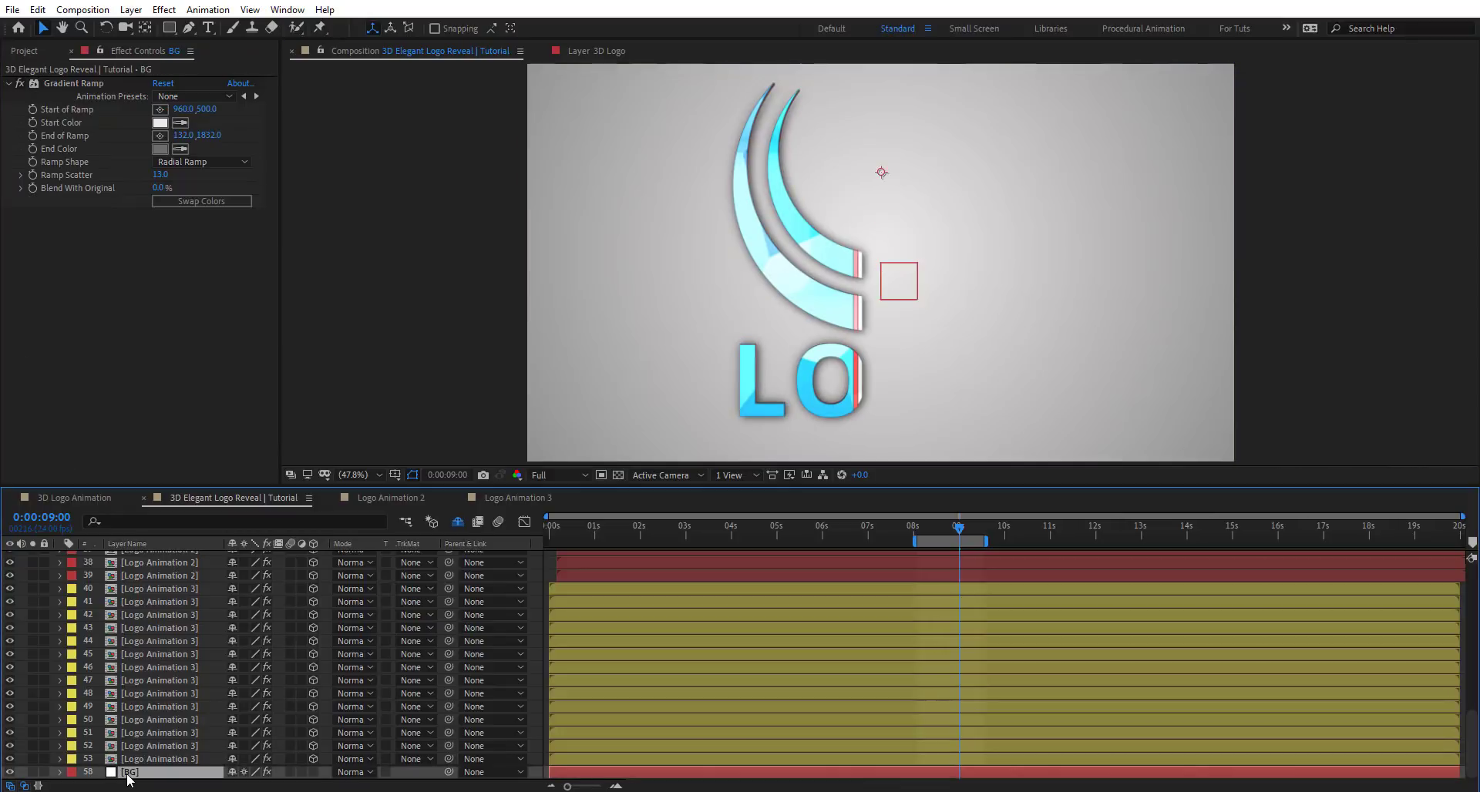
pyautogui.press('p')
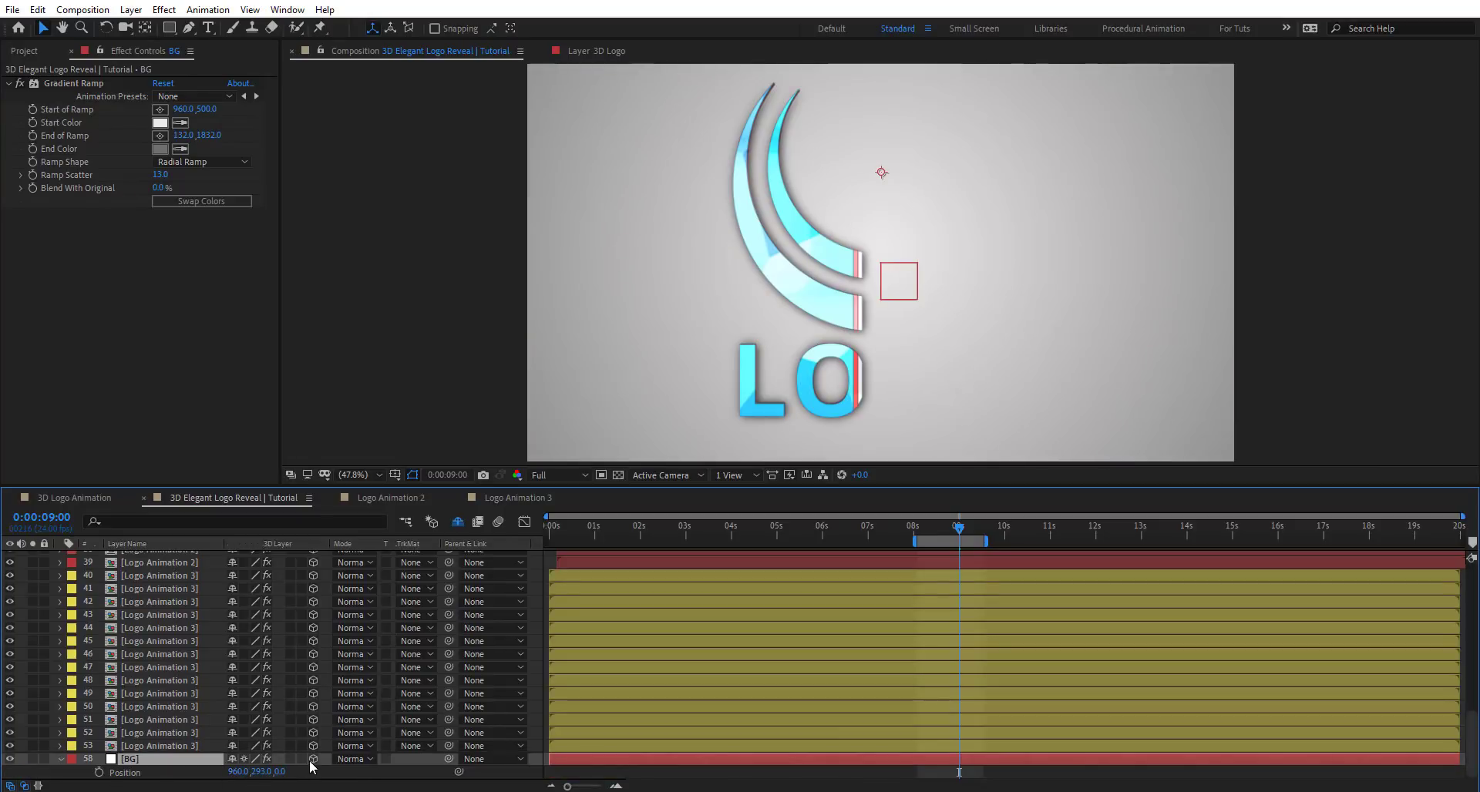
pyautogui.click(313, 759)
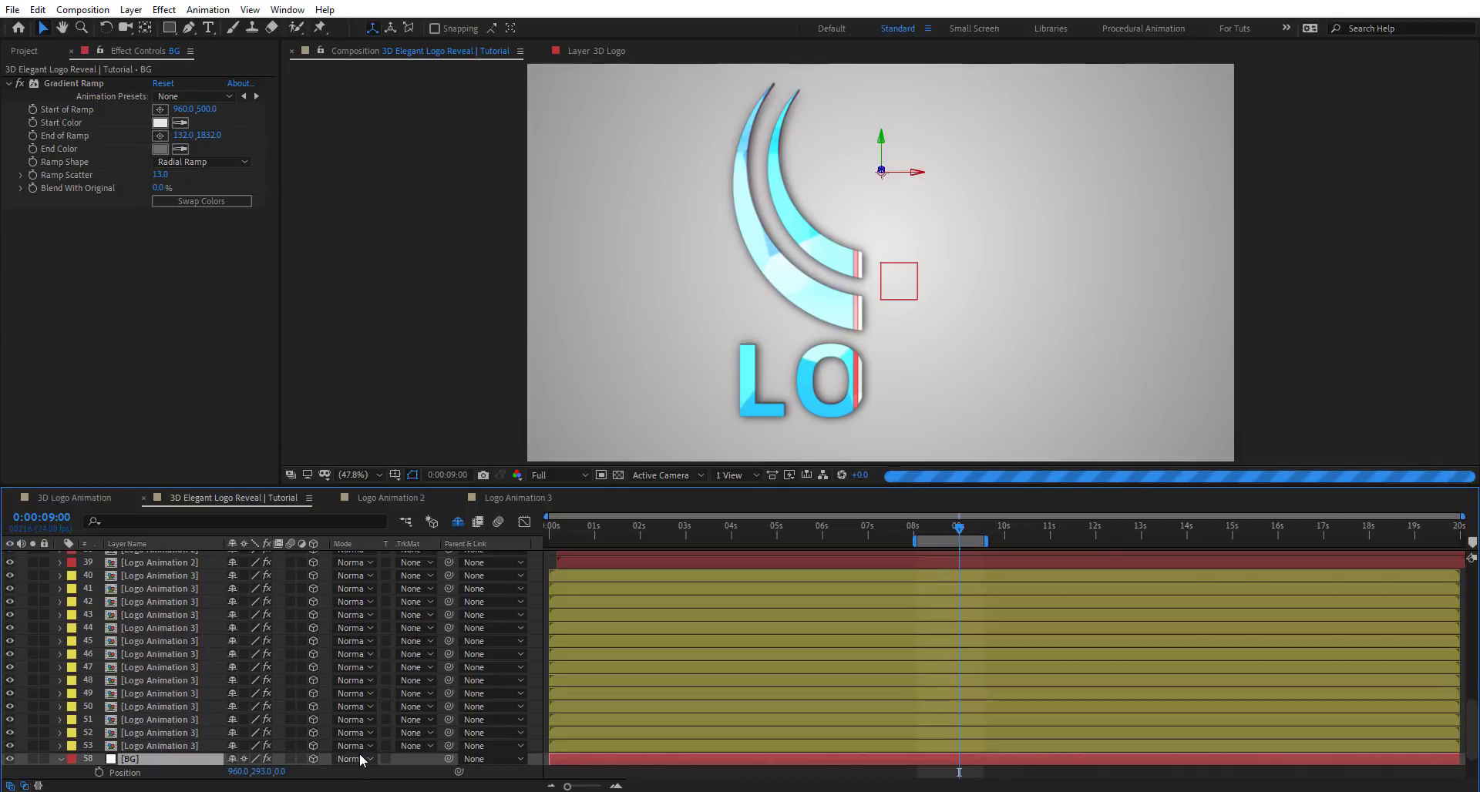
# Add a two-node 50 mm camera named Camera 1 to the composition.
pyautogui.rightClick(539, 581)
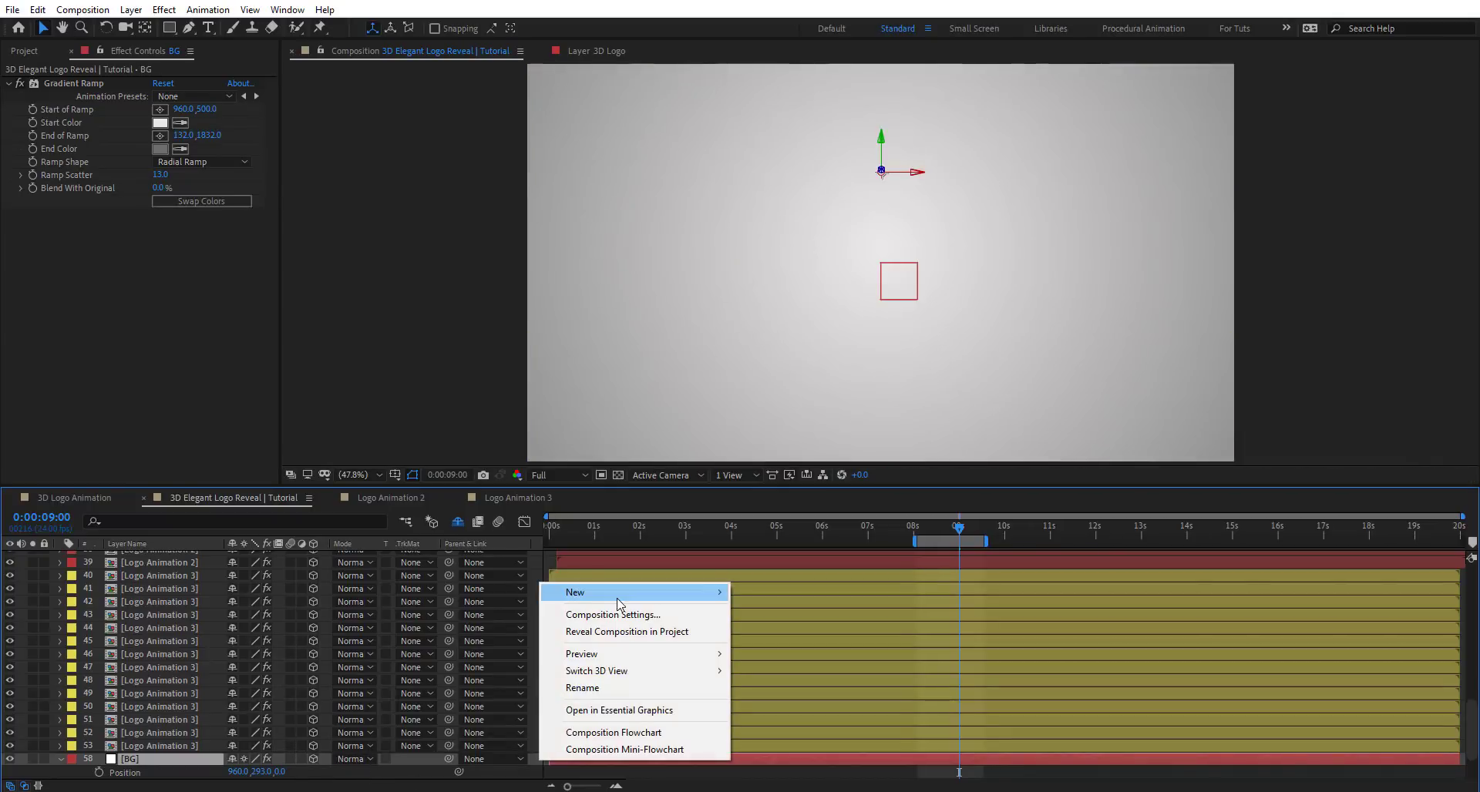
pyautogui.moveTo(609, 590)
pyautogui.click(823, 665)
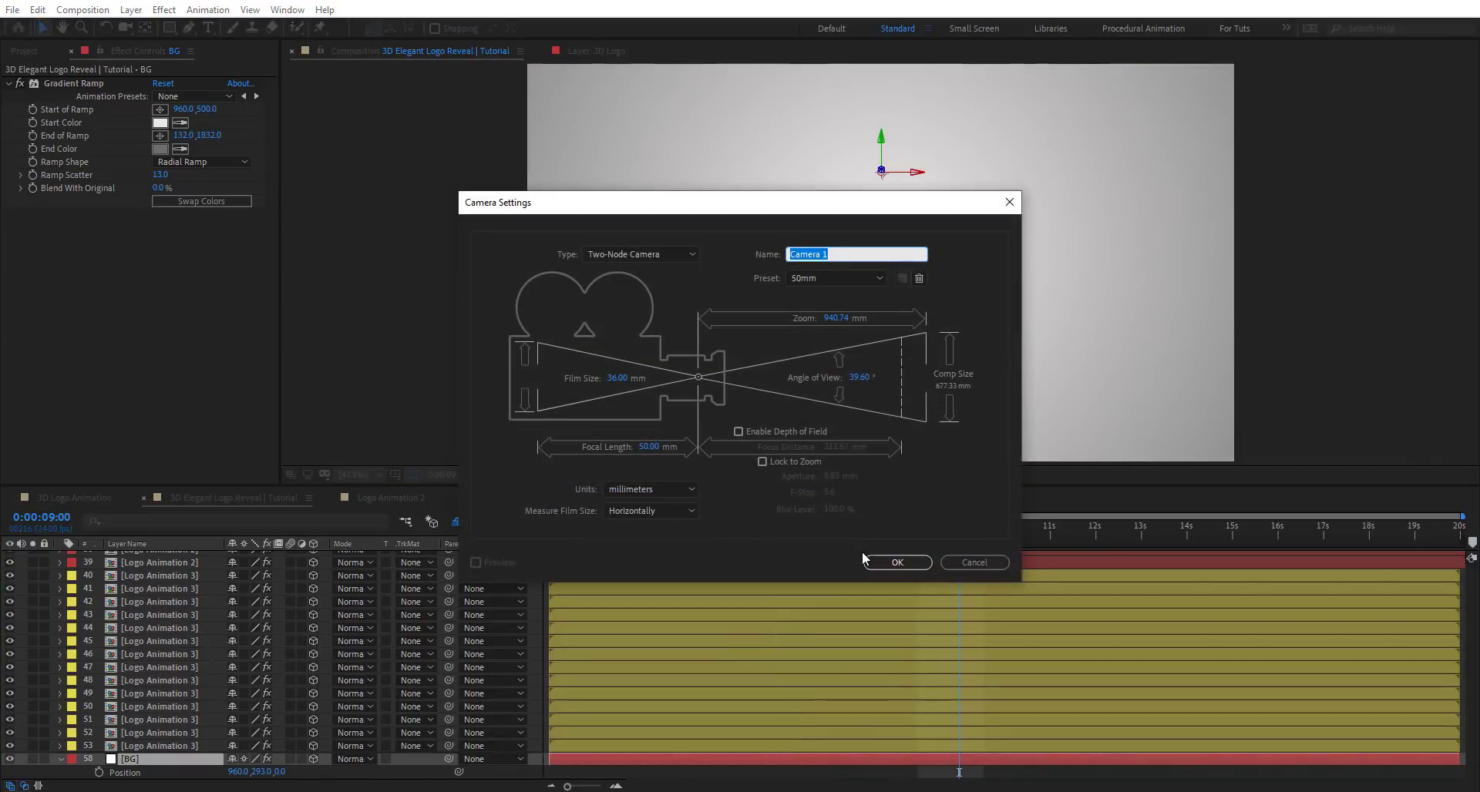
pyautogui.click(893, 558)
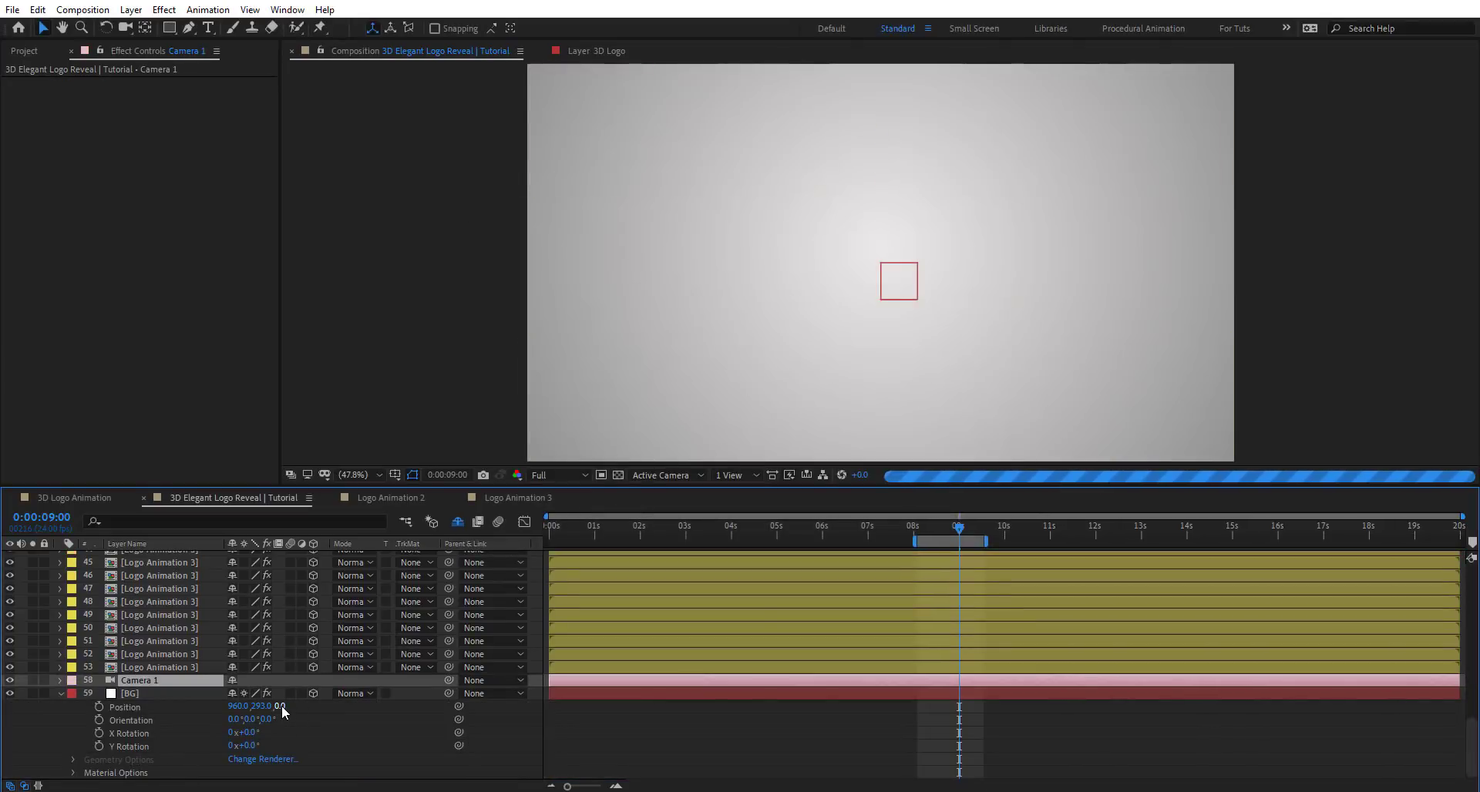
# Compare with layer 53's position and set the BG layer's Z position to 27 so it sits behind the logo.
pyautogui.click(132, 707)
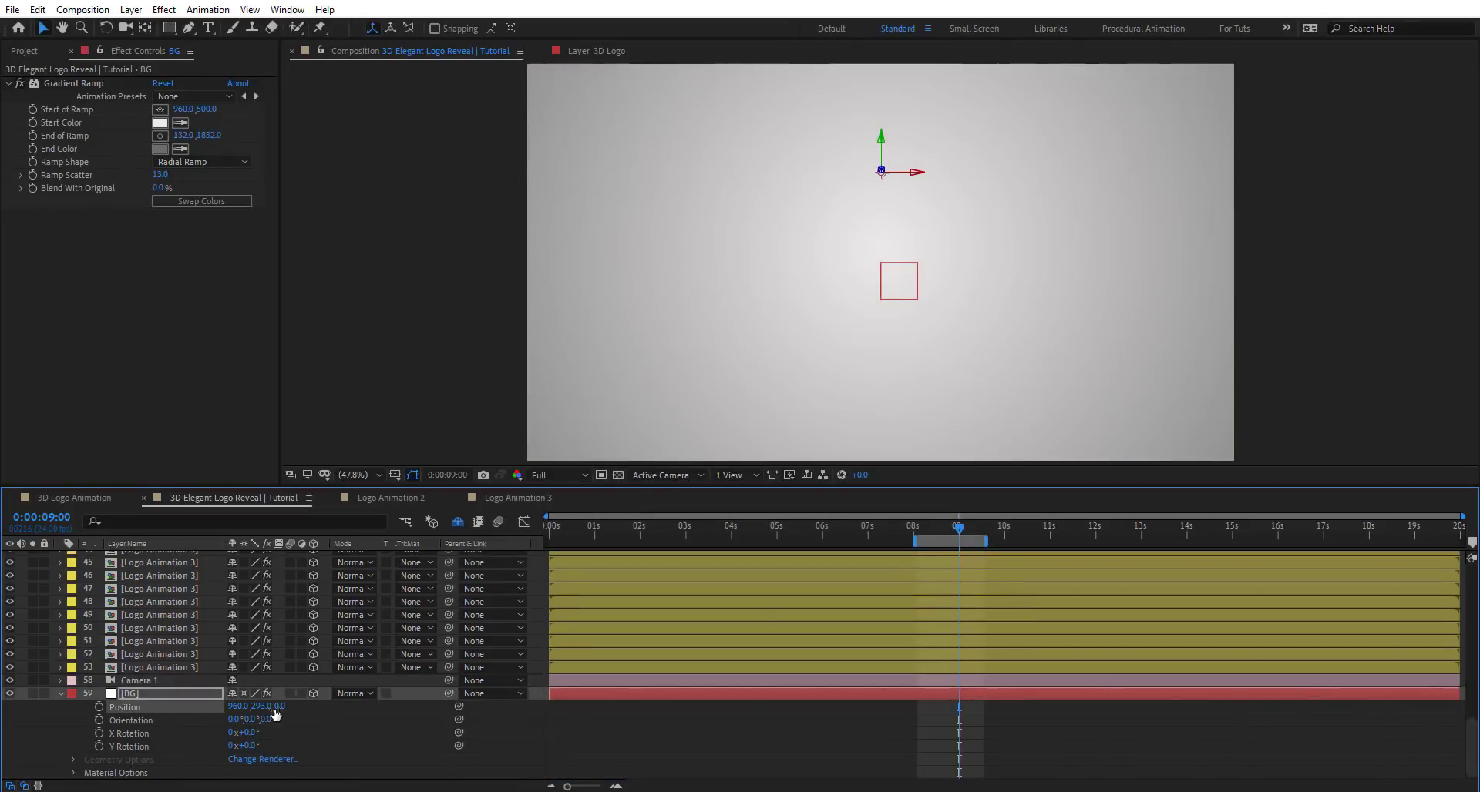
pyautogui.click(146, 667)
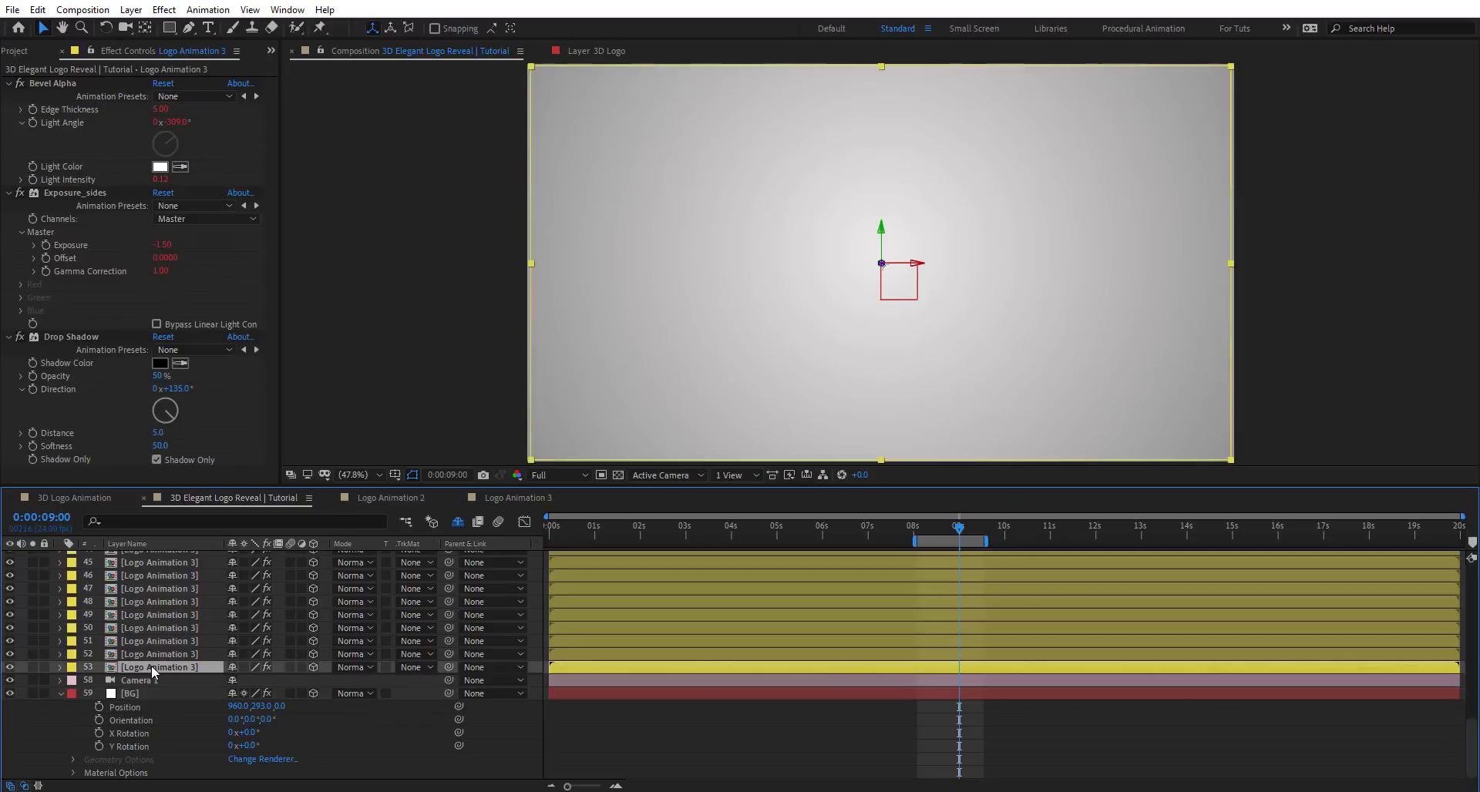
pyautogui.press('p')
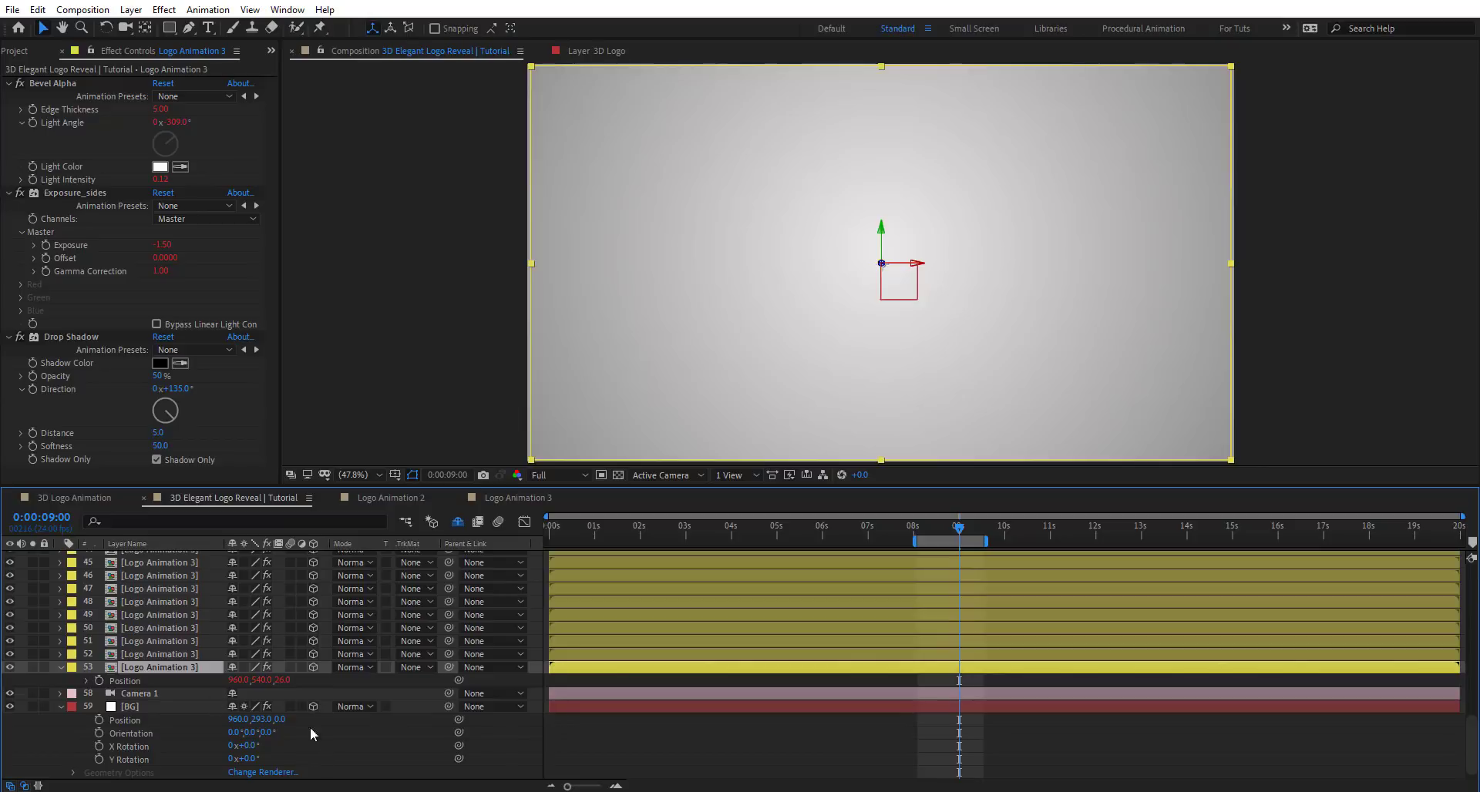
pyautogui.click(280, 720)
pyautogui.write('27')
pyautogui.press('Return')
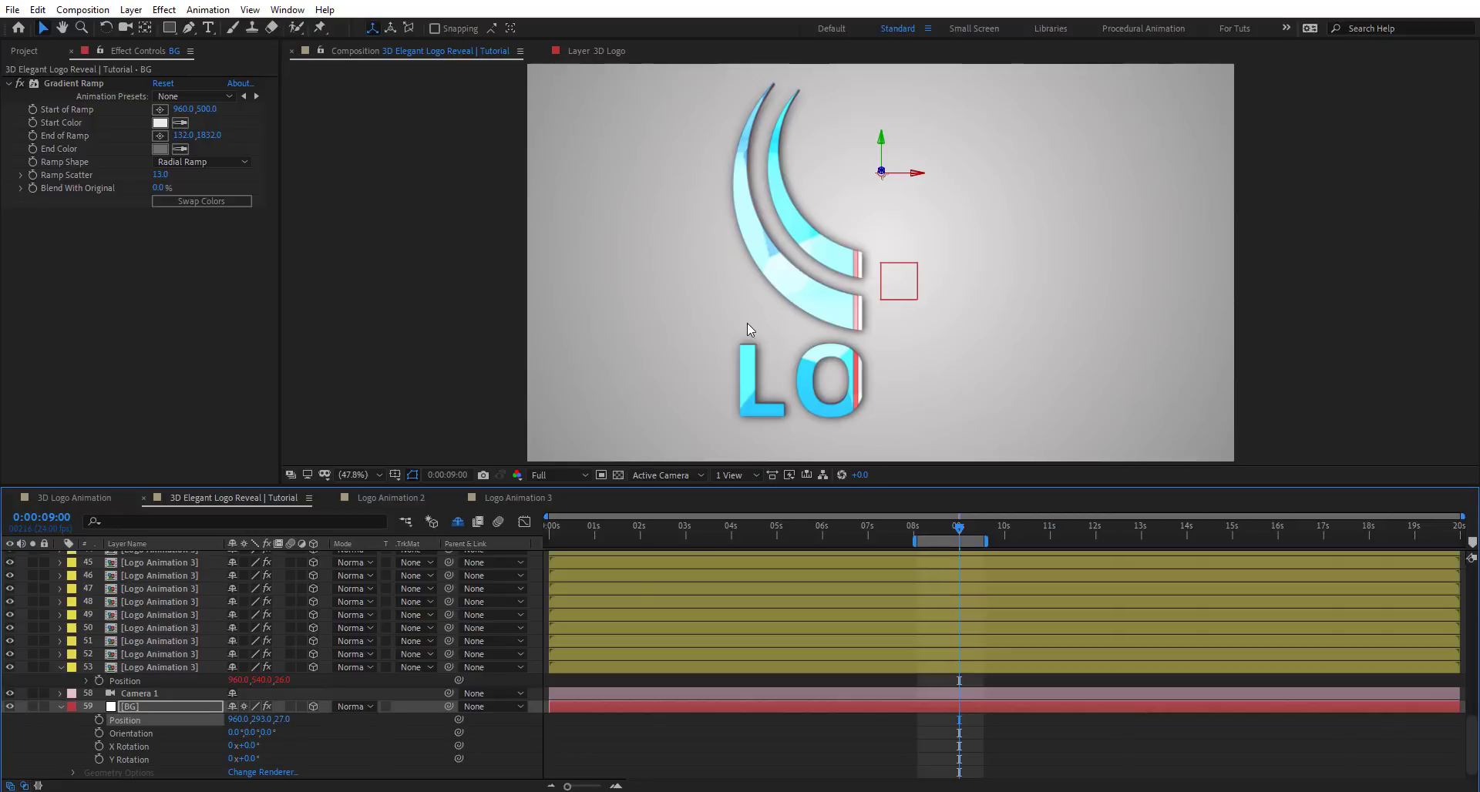
# Orbit the camera to see the background's edges and set the BG layer's X scale to 3026%.
pyautogui.press('c')
pyautogui.moveTo(815, 258); pyautogui.dragTo(825, 166)
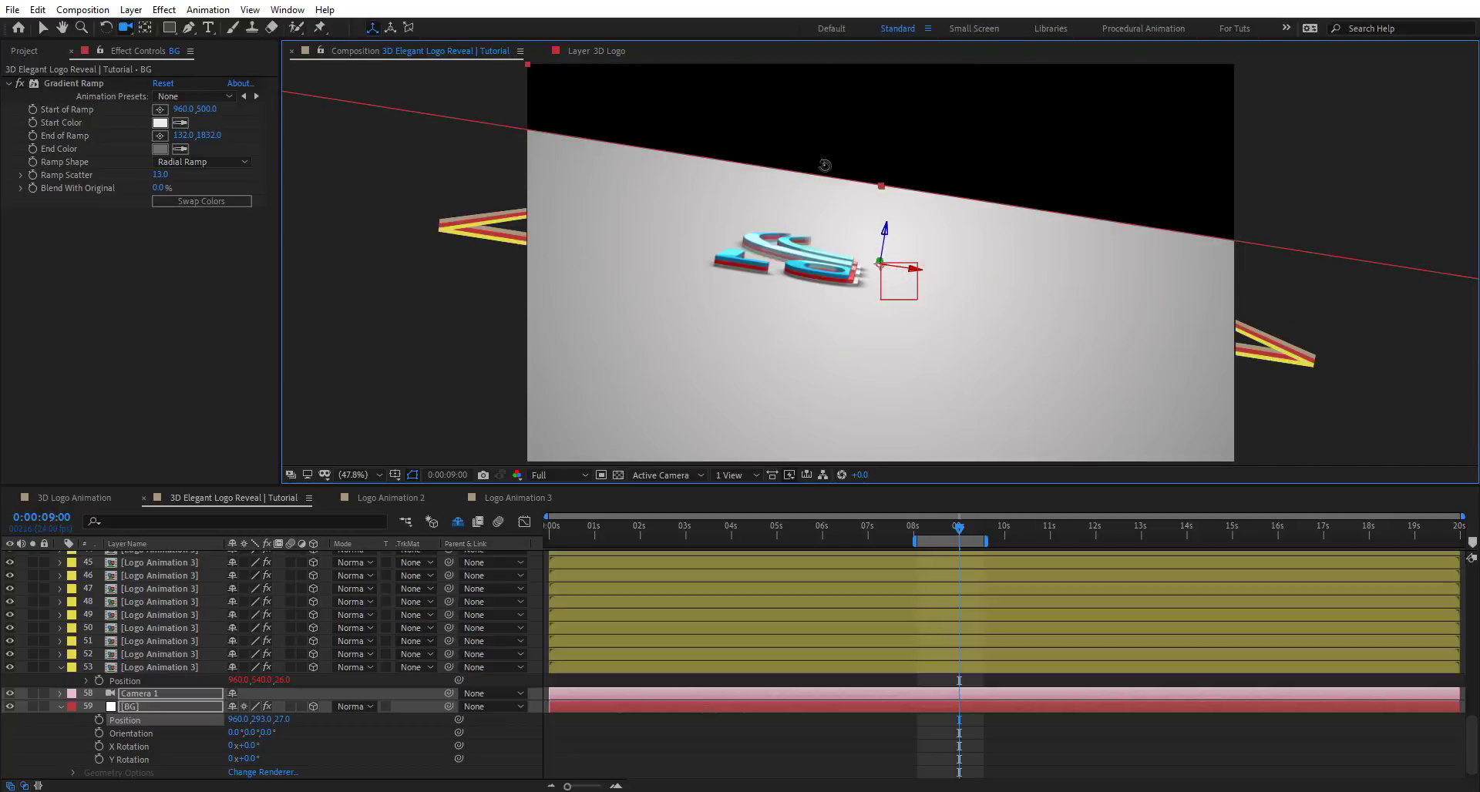
pyautogui.click(113, 707)
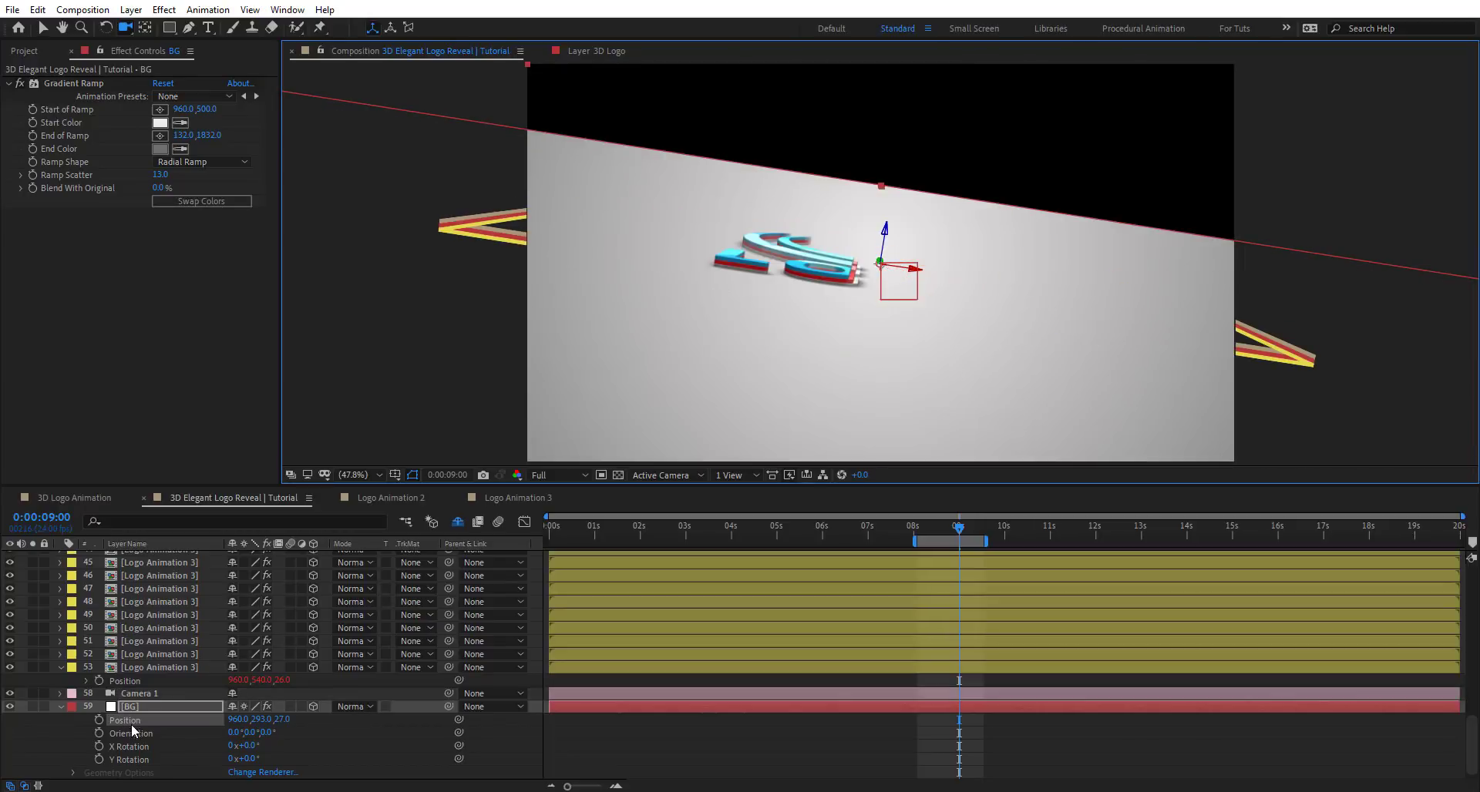
pyautogui.press('s')
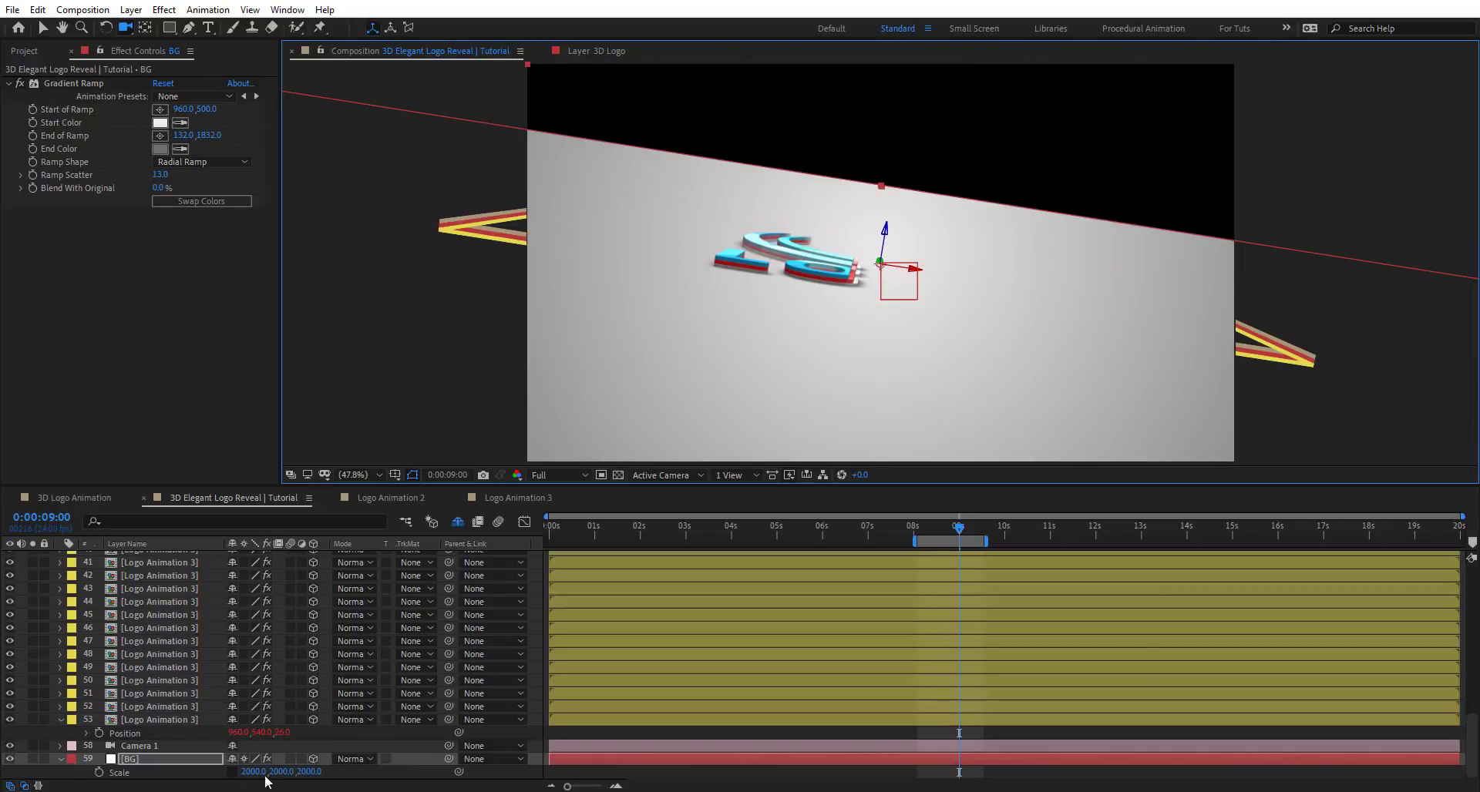
pyautogui.moveTo(266, 781); pyautogui.dragTo(673, 762)
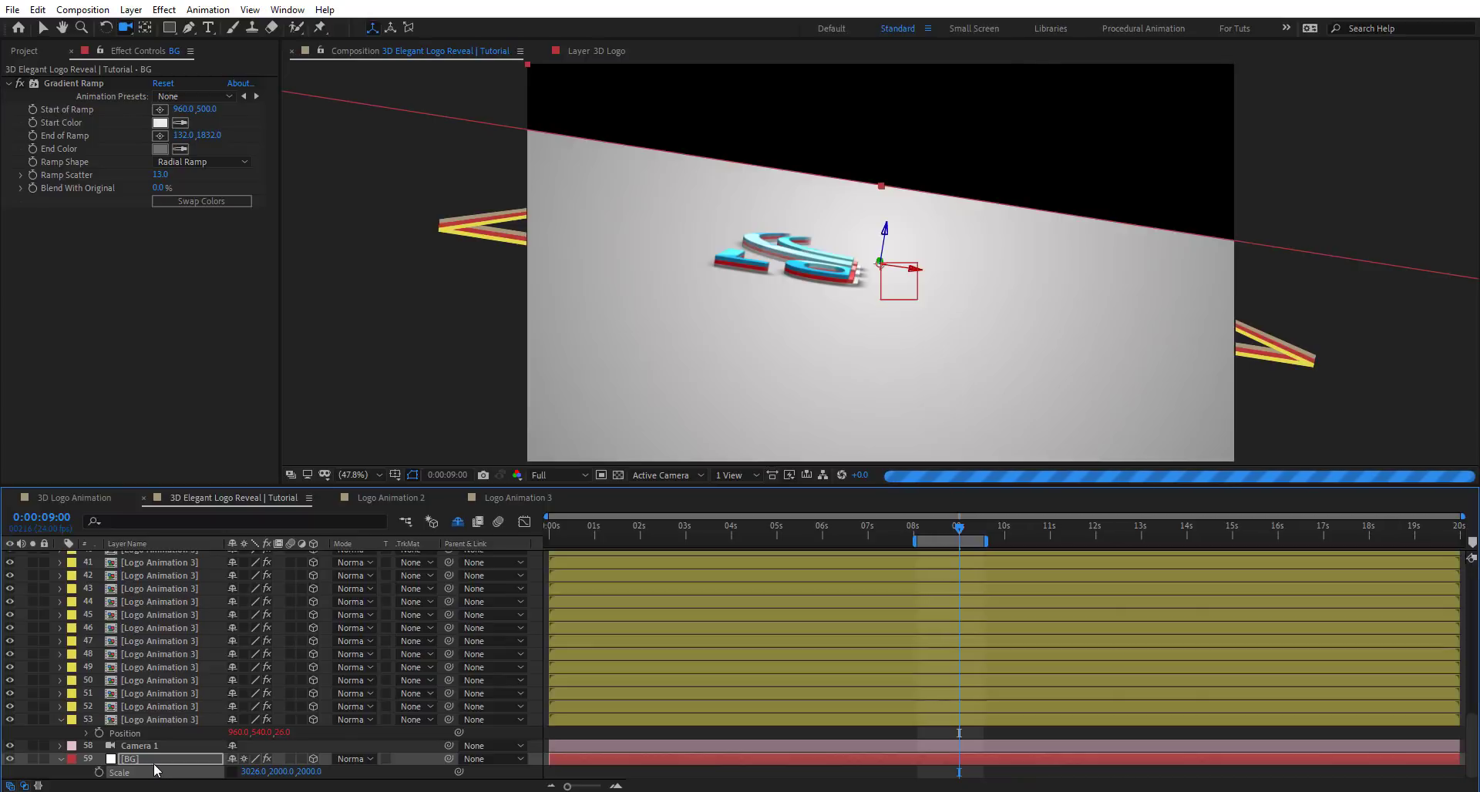
# Reveal the hidden shy layers and delete the Camera 1 layer.
pyautogui.click(458, 522)
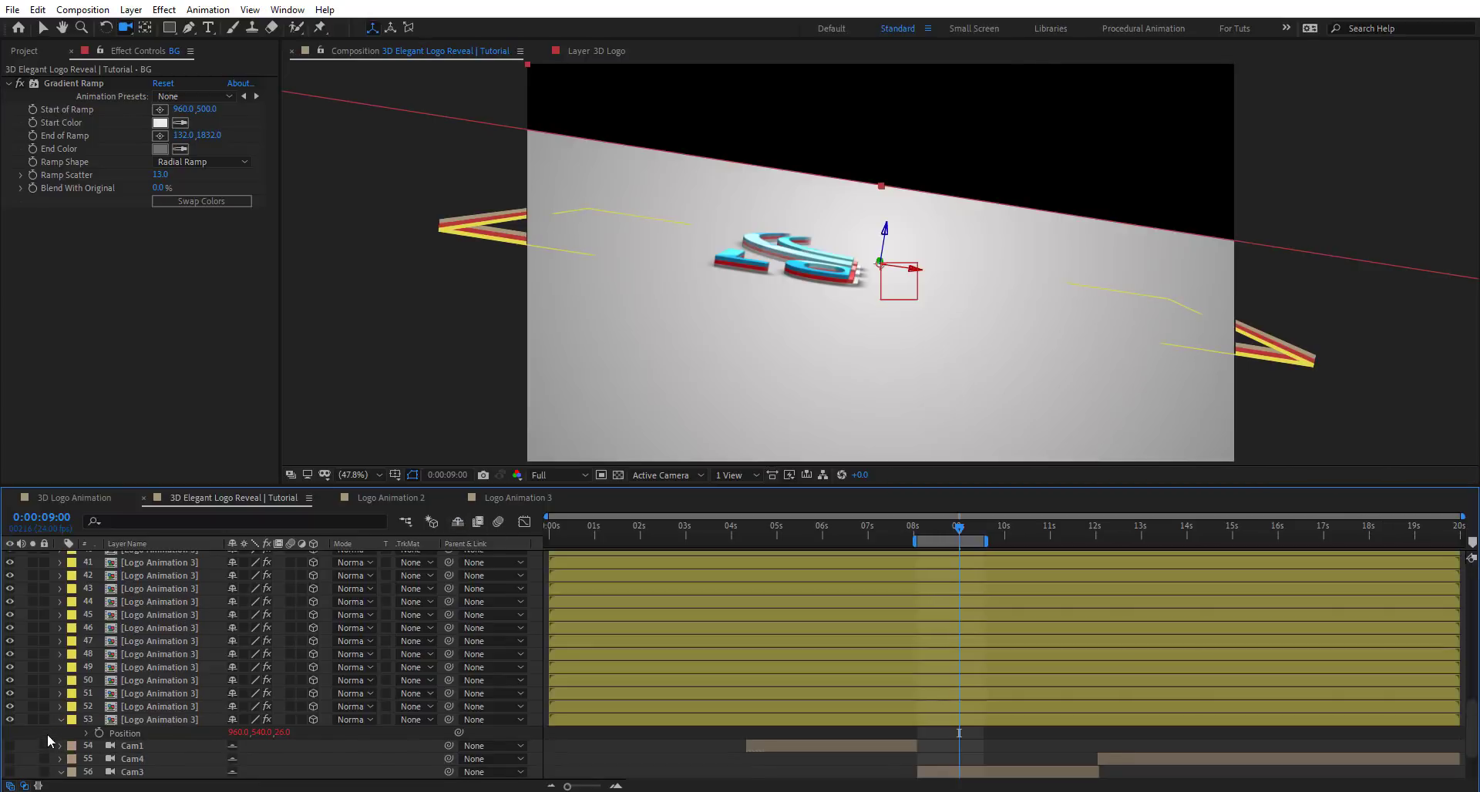
pyautogui.scroll(-3, 47, 741)
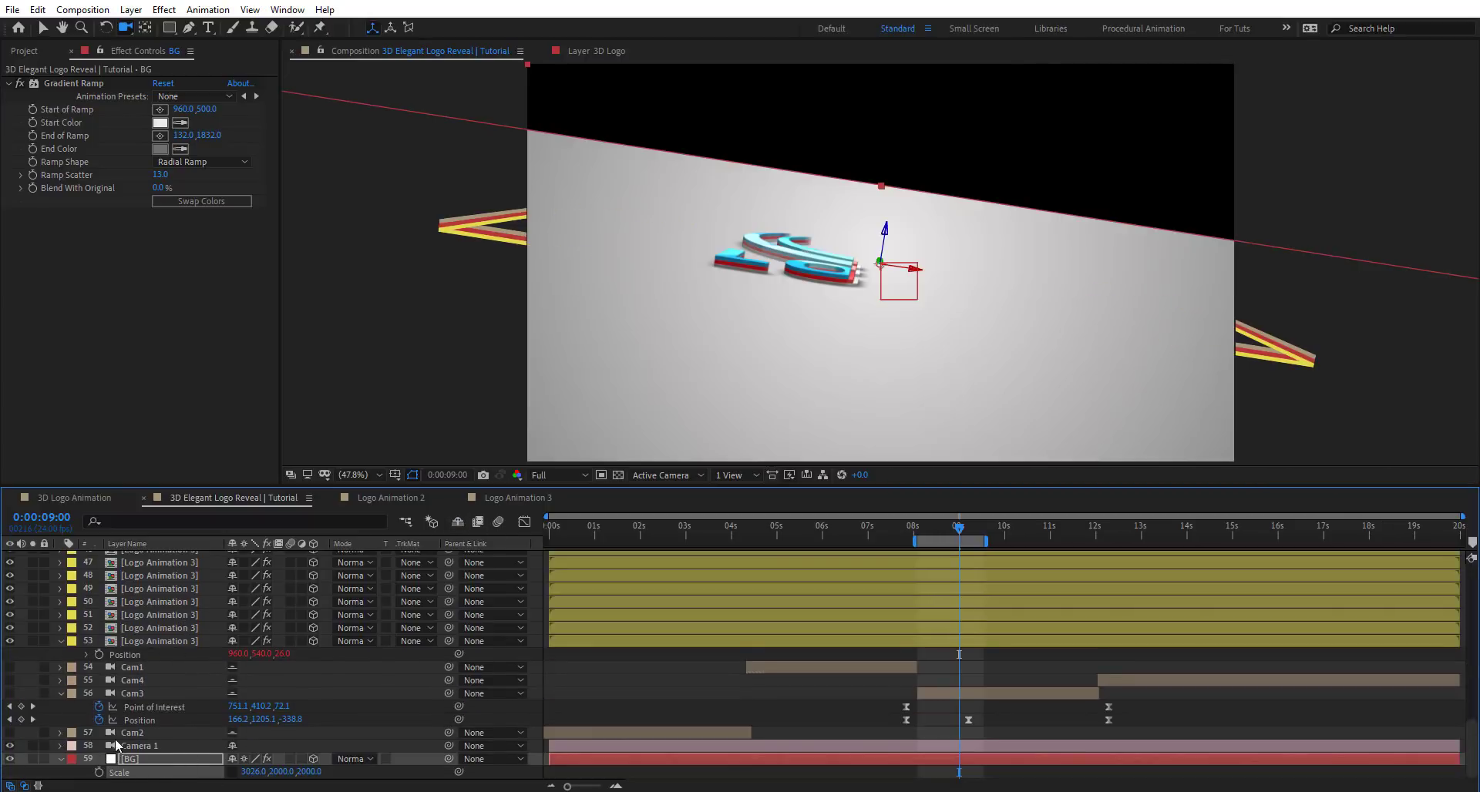
pyautogui.click(167, 747)
pyautogui.press('Delete')
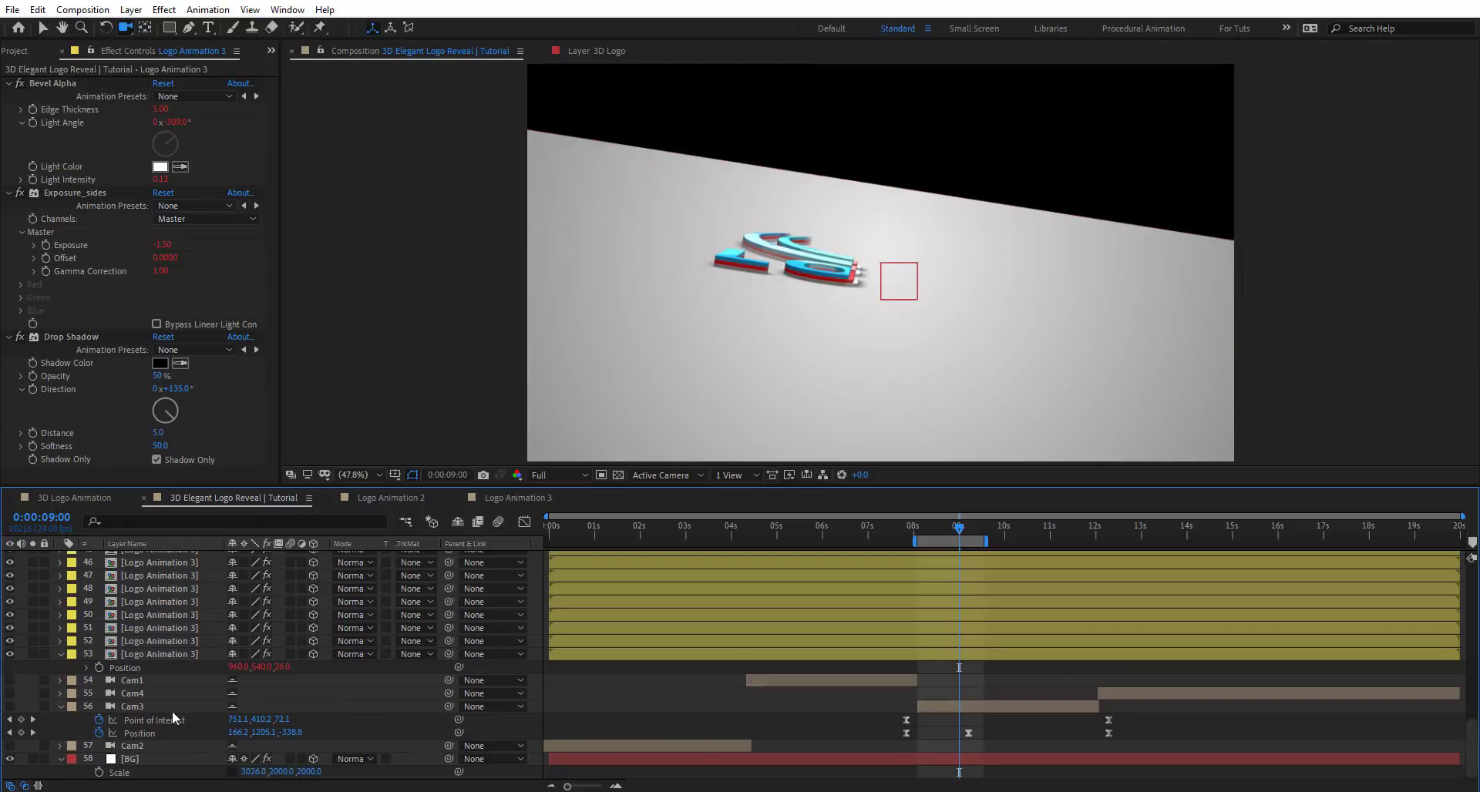
# Turn on the animated cameras Cam1 to Cam4 and delete the middle Position keyframe of Cam3.
pyautogui.click(9, 680)
pyautogui.click(9, 759)
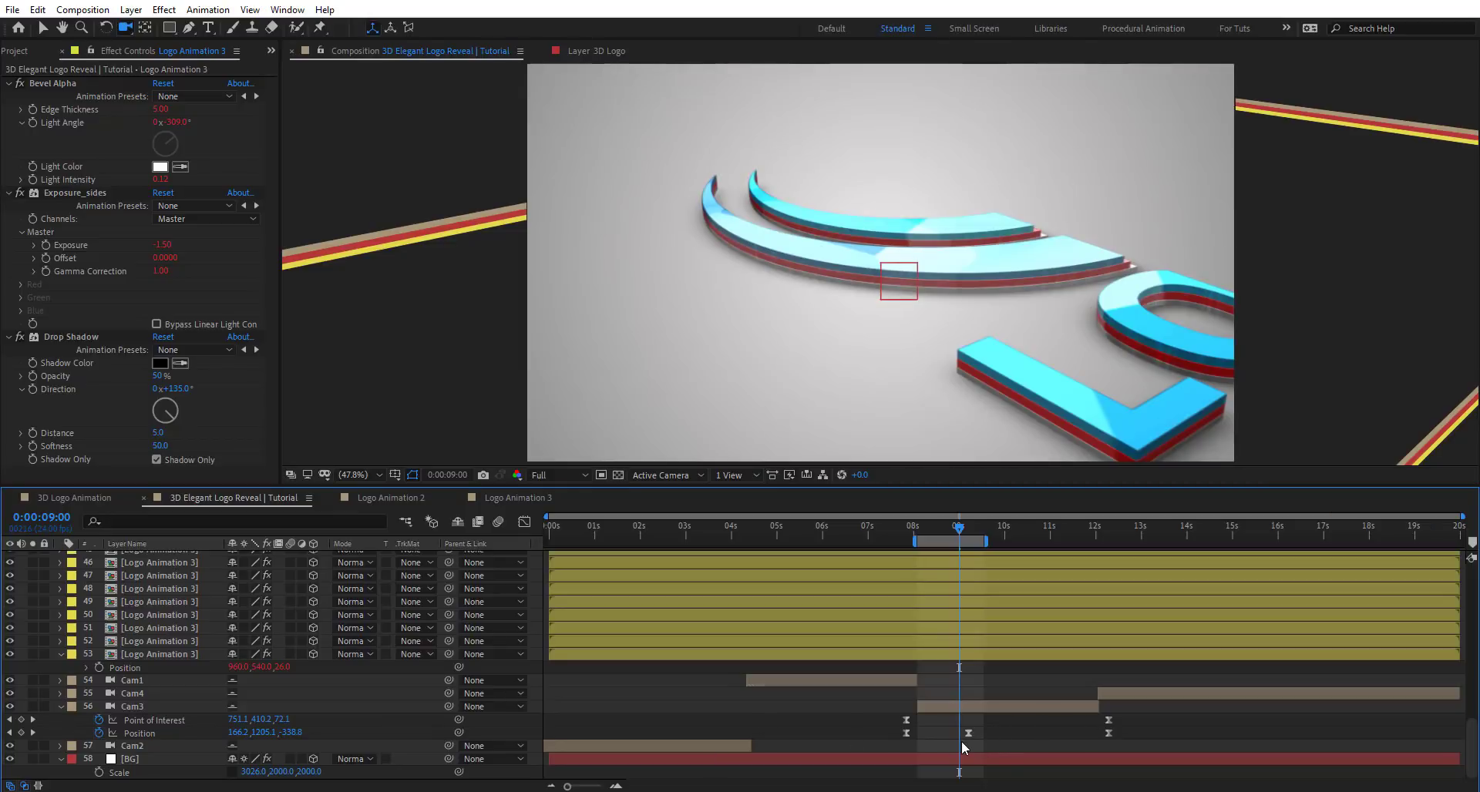
pyautogui.click(968, 733)
pyautogui.press('Delete')
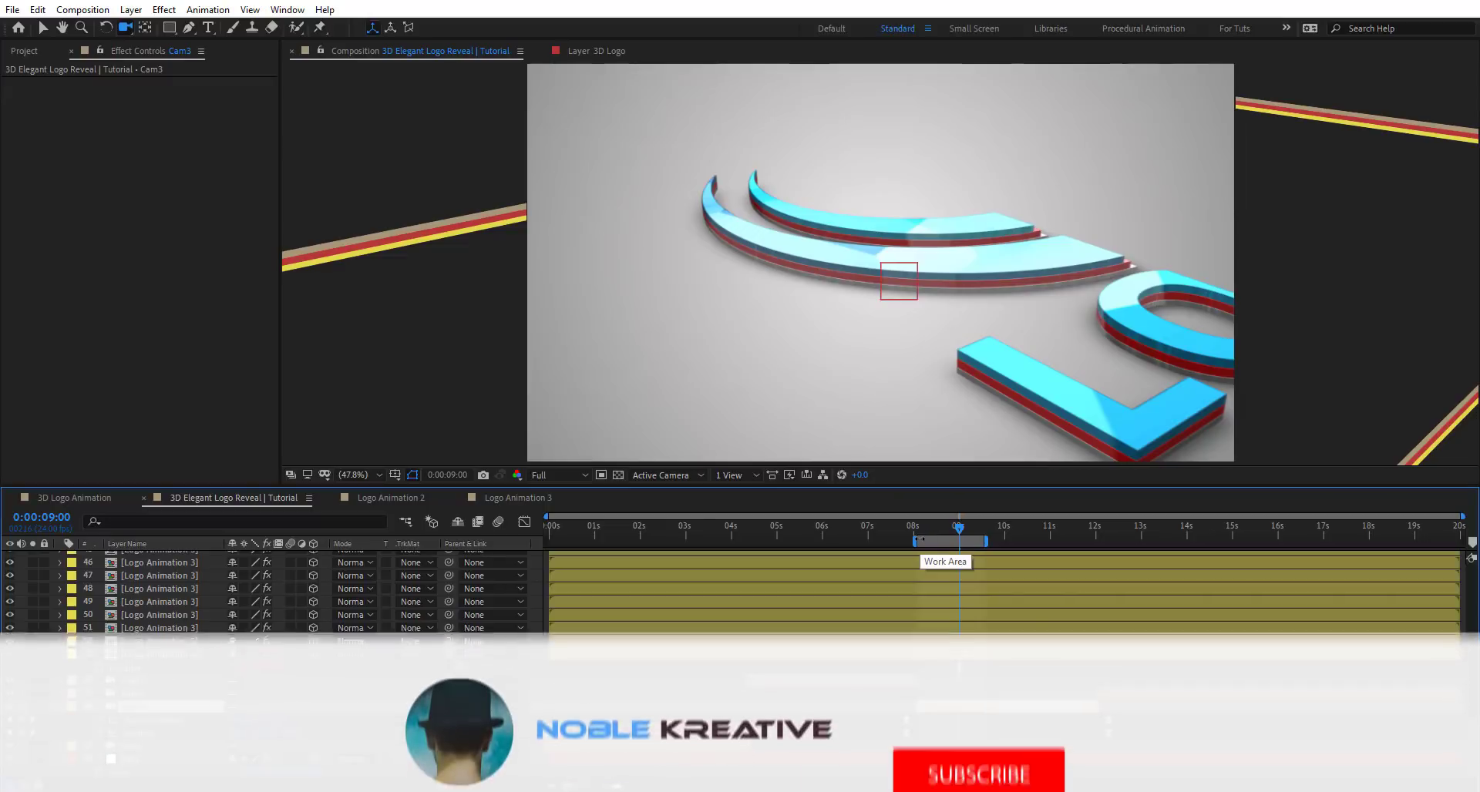
# Shift the preview work area and bring the current time to Cam3's start at 0:00:08:02.
pyautogui.moveTo(950, 542); pyautogui.dragTo(925, 542)
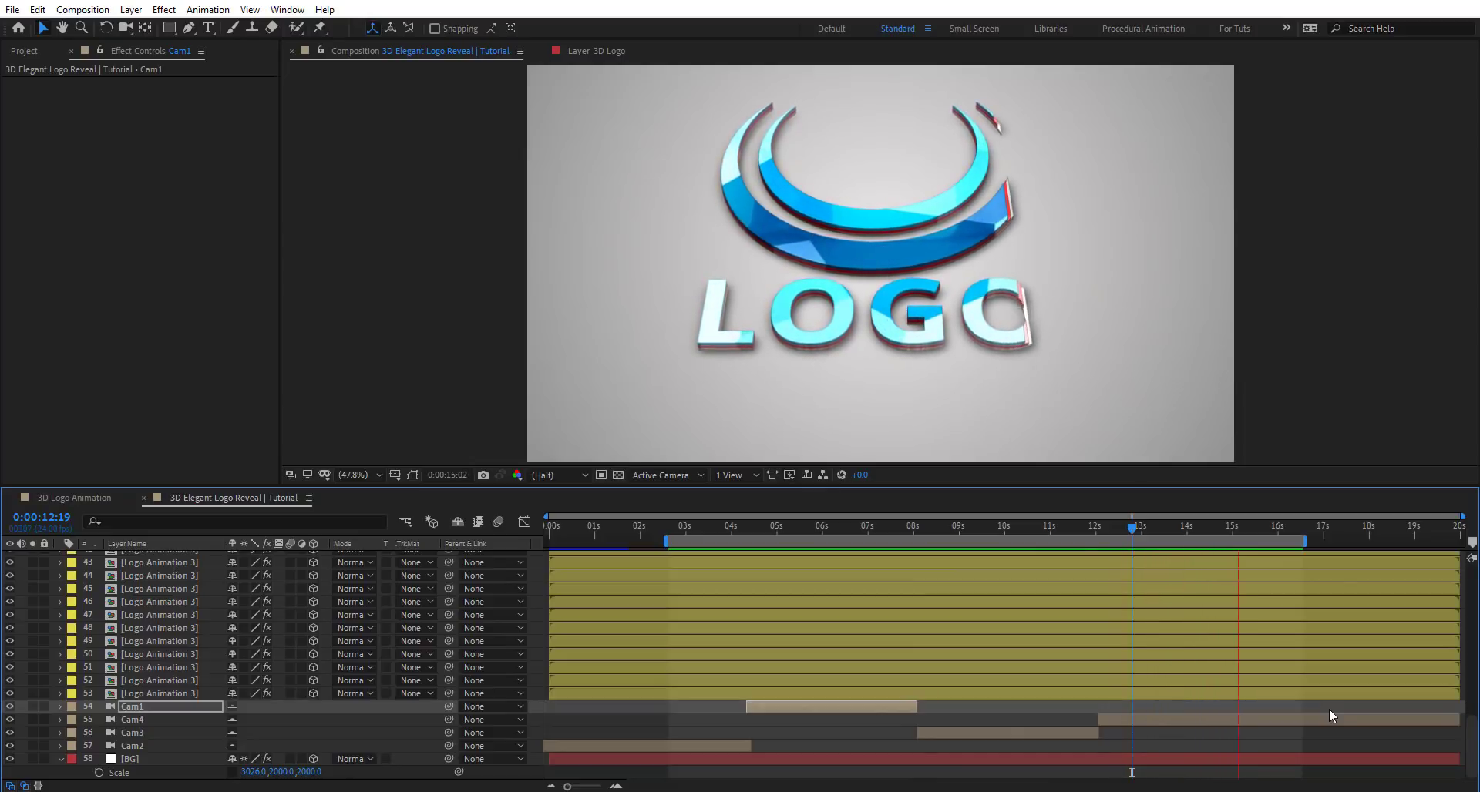
pyautogui.click(1095, 526)
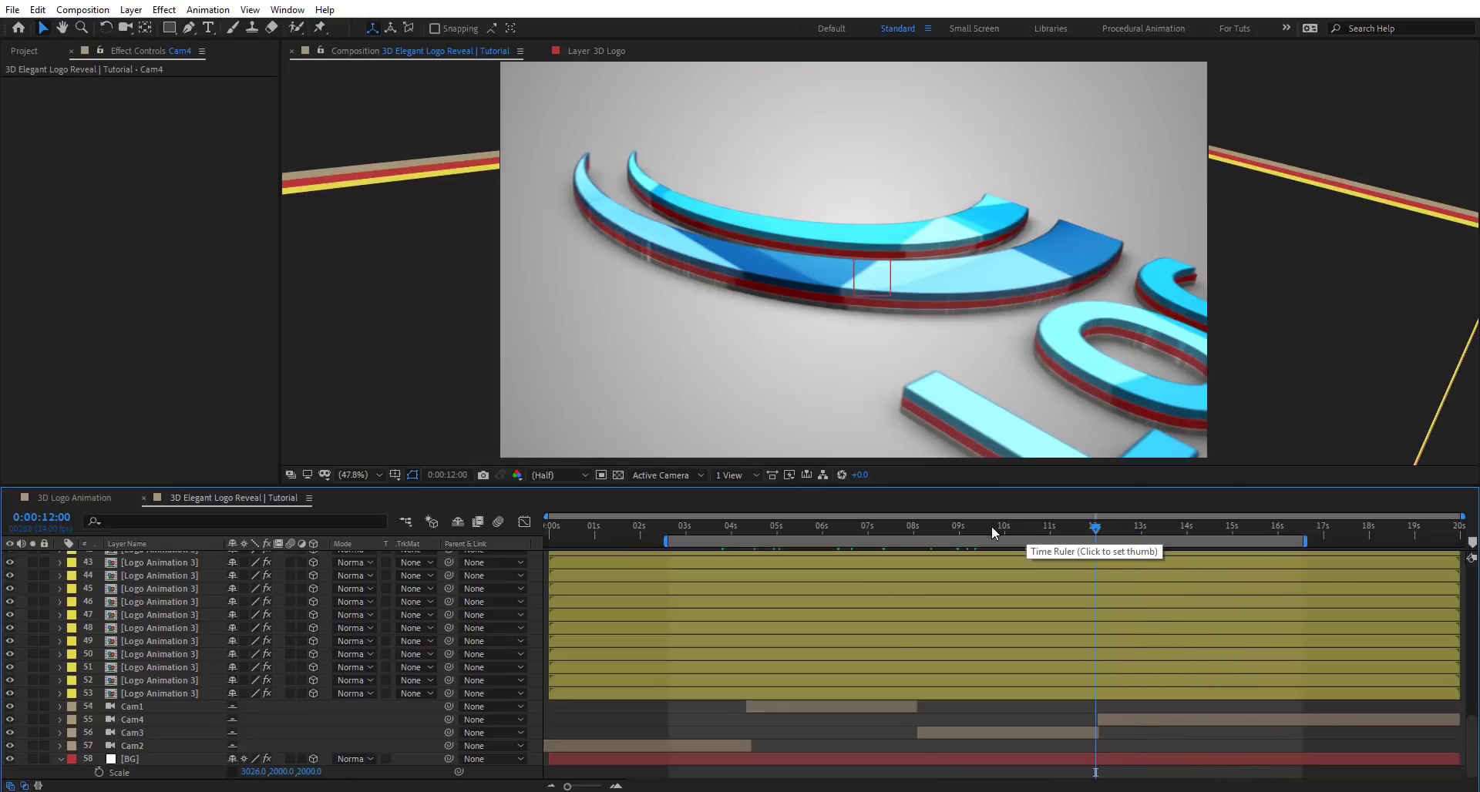
pyautogui.moveTo(988, 534); pyautogui.dragTo(917, 532)
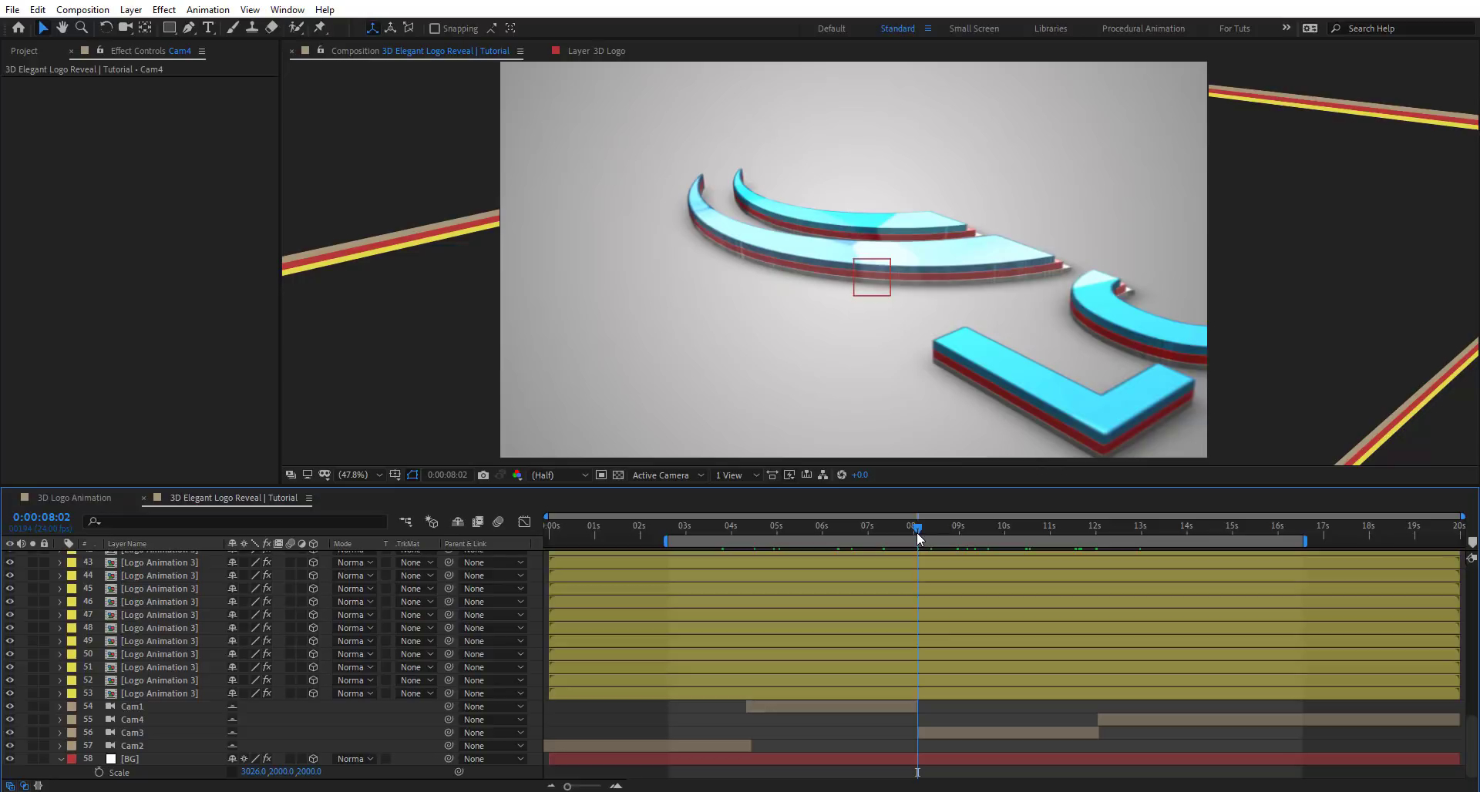
# Add an adjustment layer above all layers and give it a Fast Box Blur with Blur Radius 10 and Repeat Edge Pixels enabled.
pyautogui.hotkey('ctrl', 'alt', 'y')
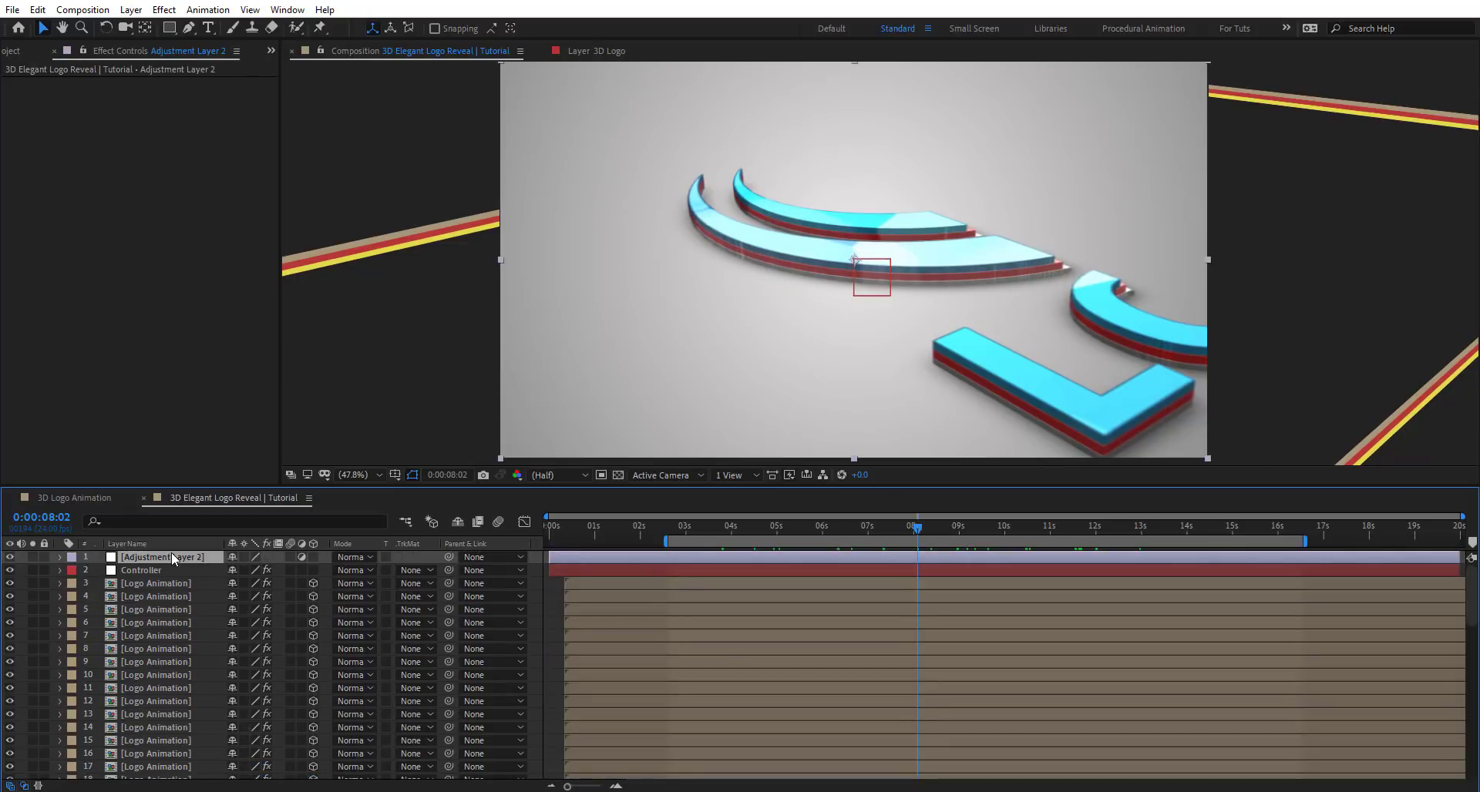
pyautogui.hotkey('ctrl', 'space')
pyautogui.write('box')
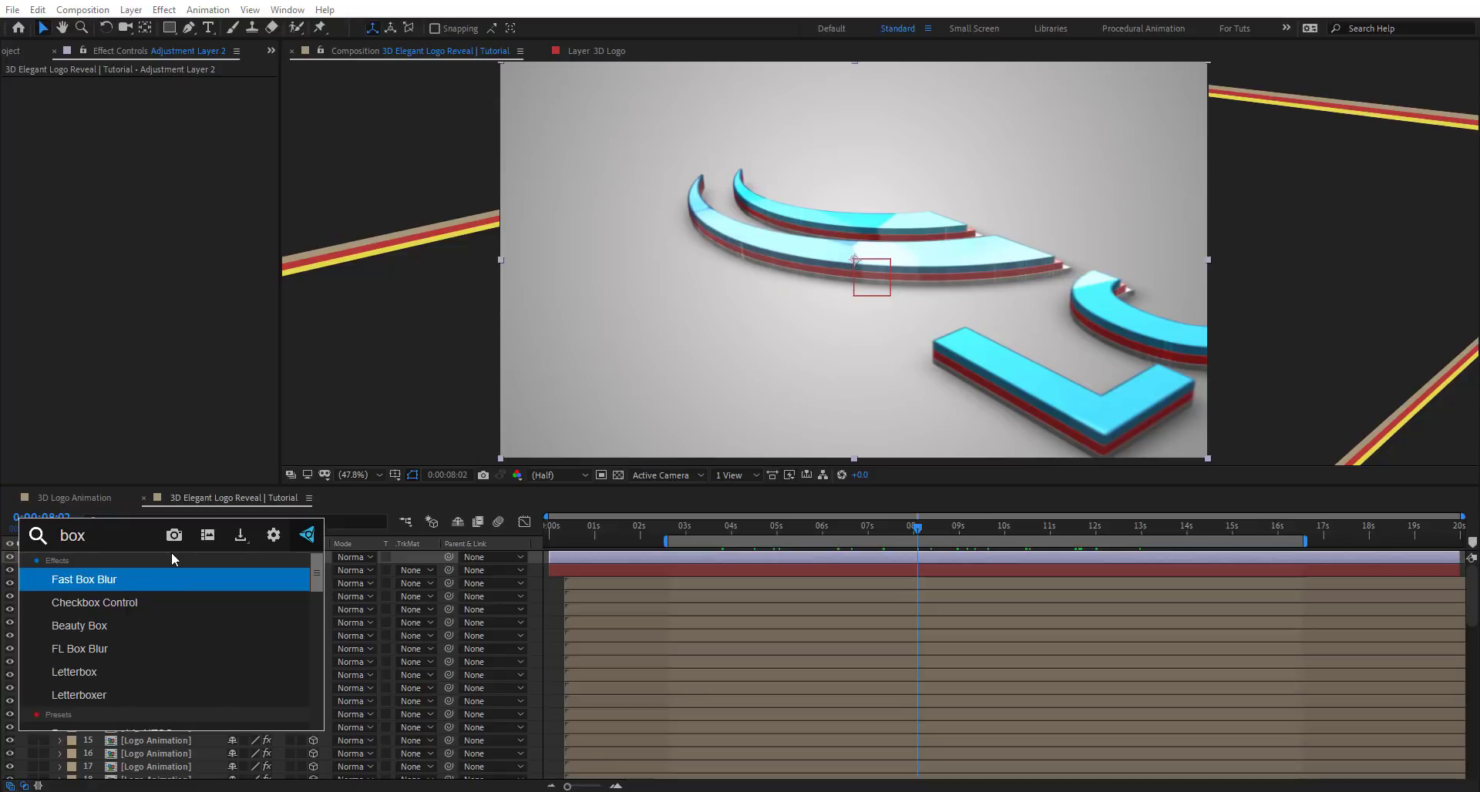
pyautogui.press('Return')
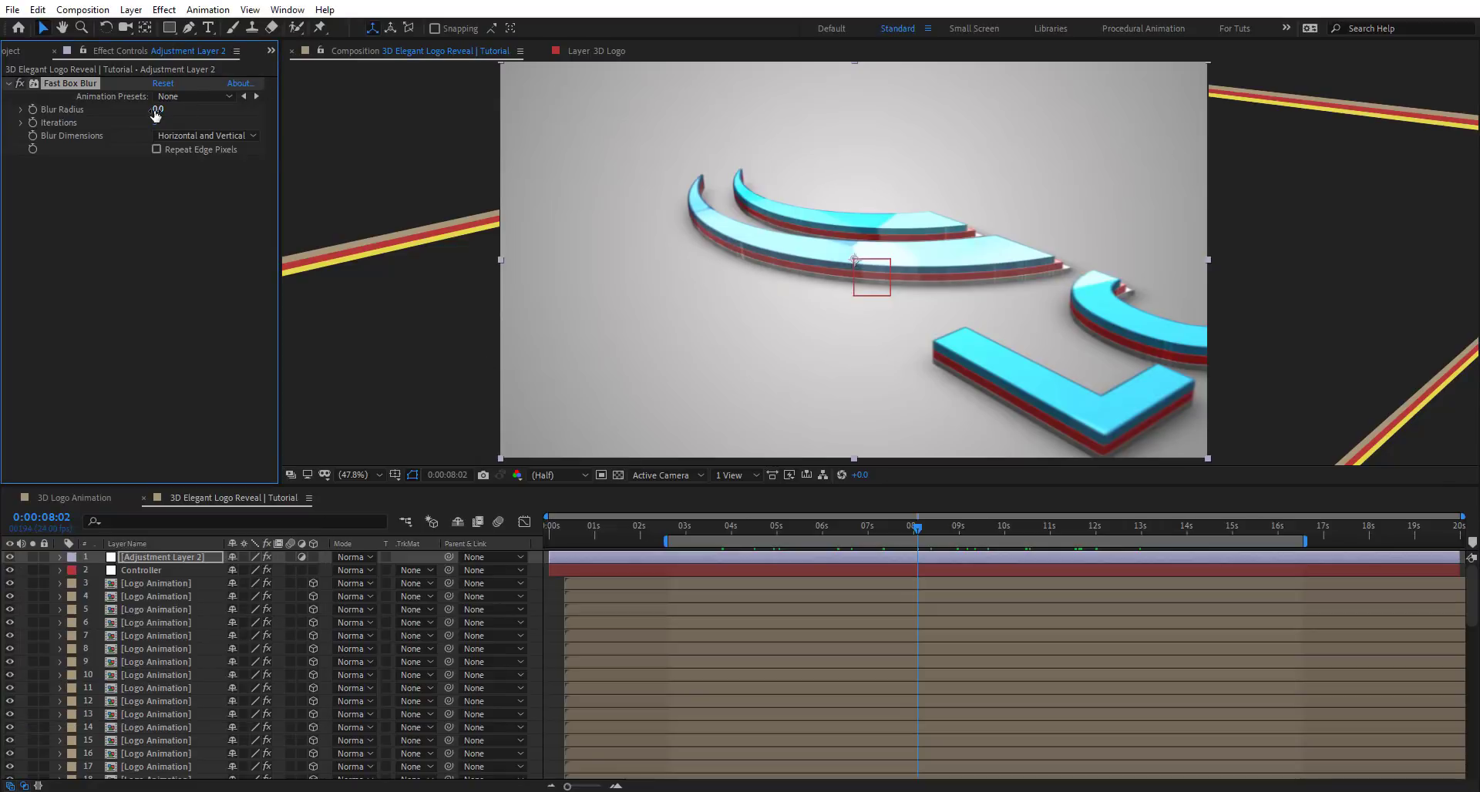
pyautogui.click(158, 109)
pyautogui.write('10')
pyautogui.press('Return')
pyautogui.click(158, 149)
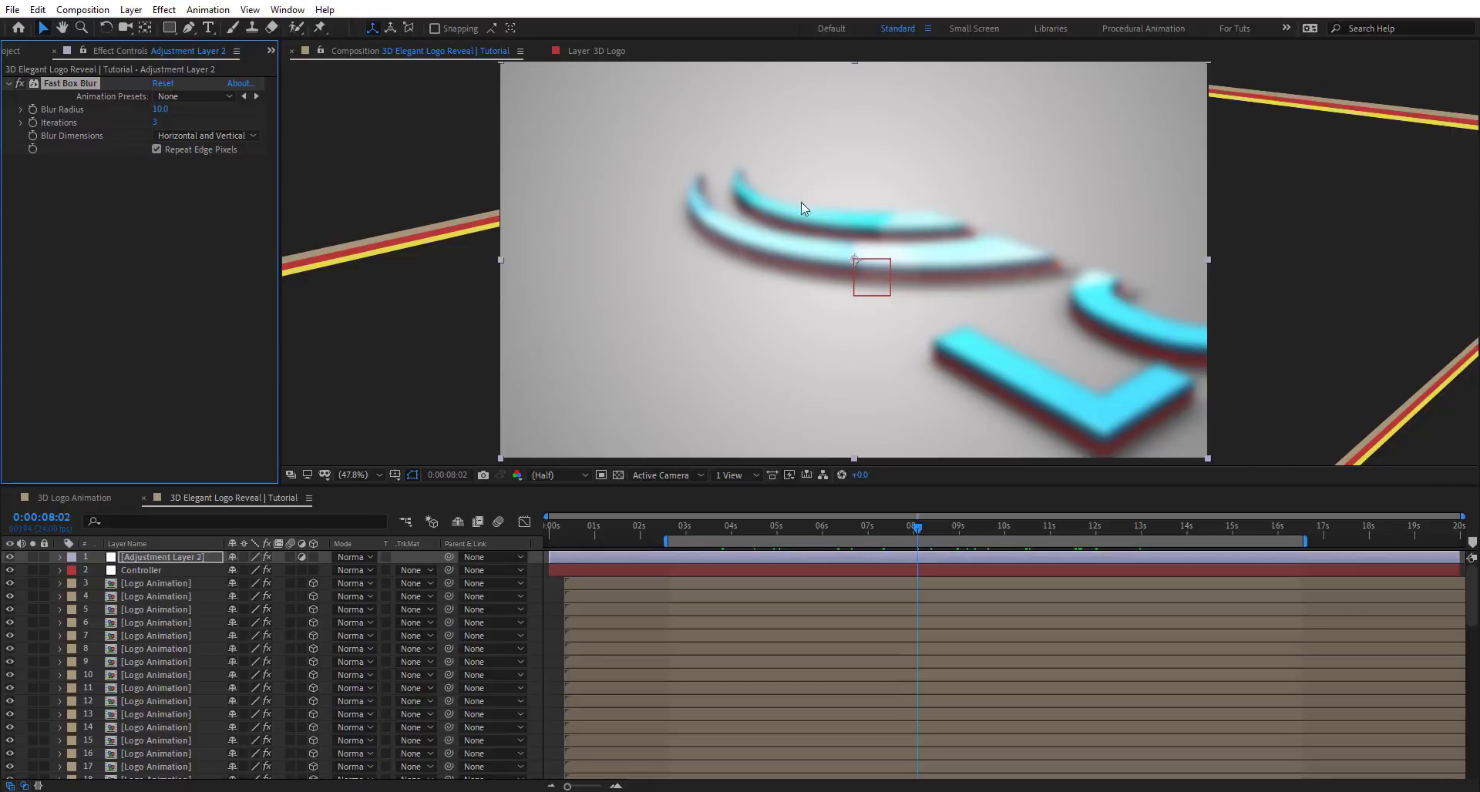
# Draw a triangular Pen mask over the frame's upper-left corner and begin a second mask with a diagonal edge across the lower-right.
pyautogui.click(191, 28)
pyautogui.press(',')
pyautogui.press(',')
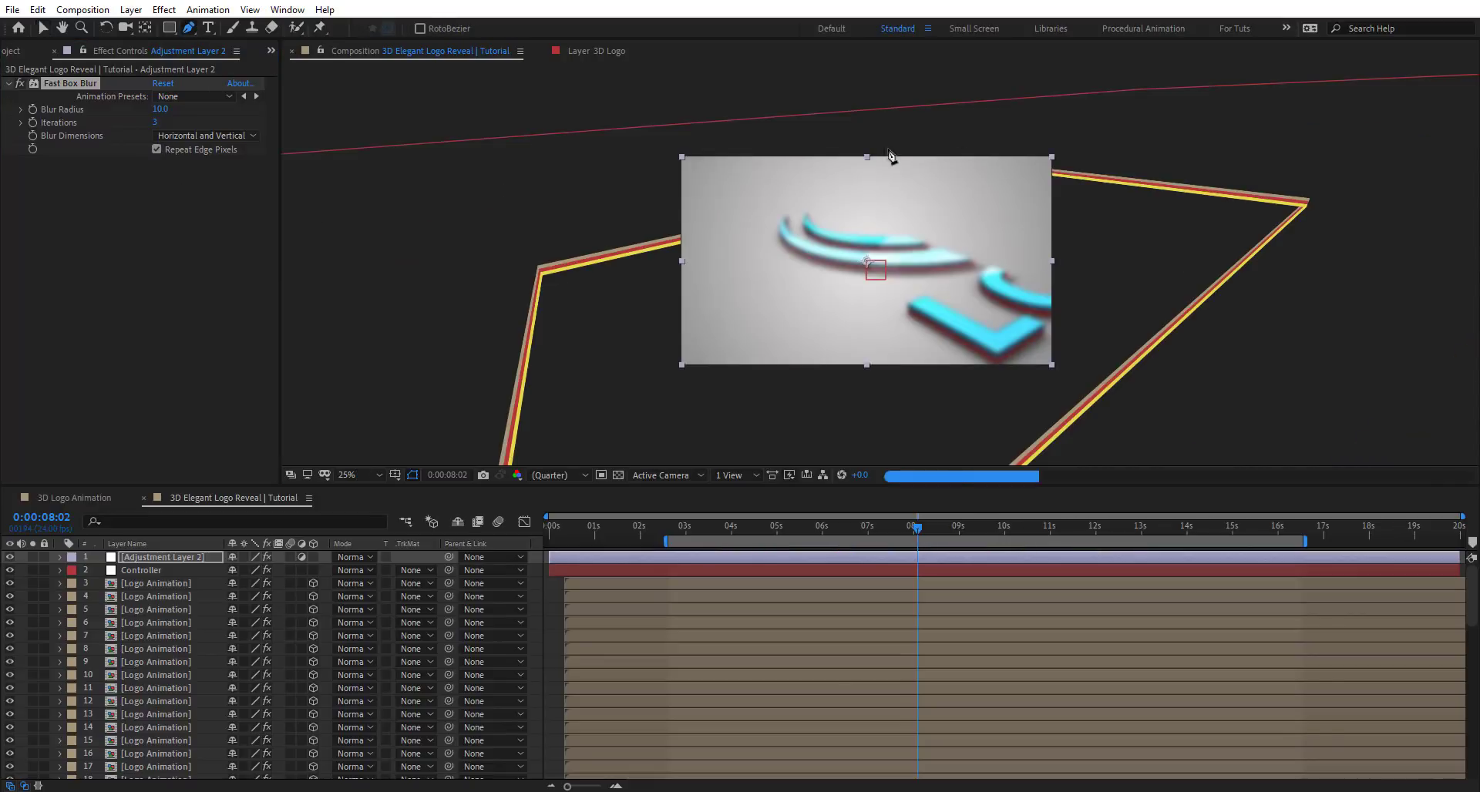
pyautogui.click(1041, 125)
pyautogui.click(515, 307)
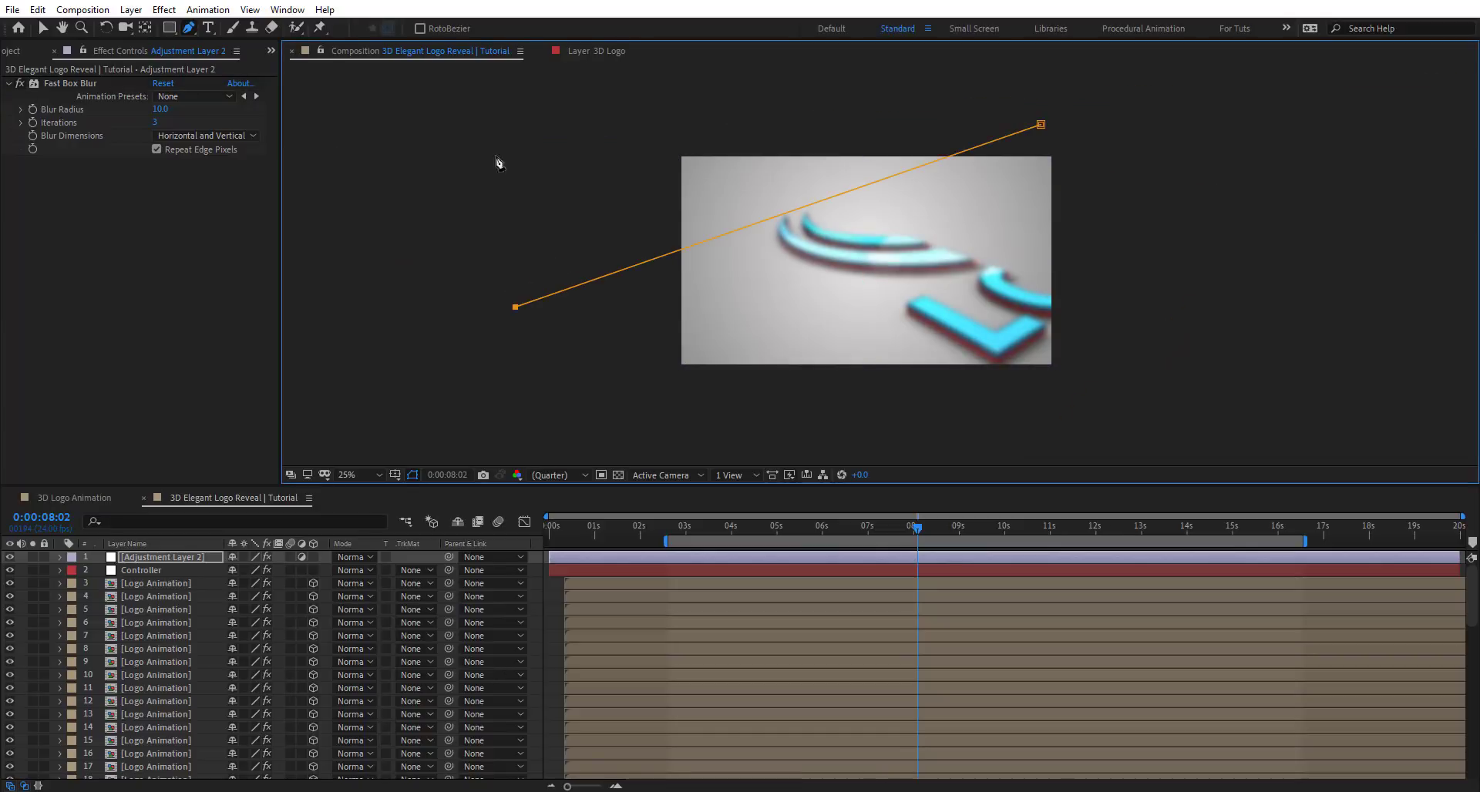
pyautogui.click(438, 119)
pyautogui.click(1041, 124)
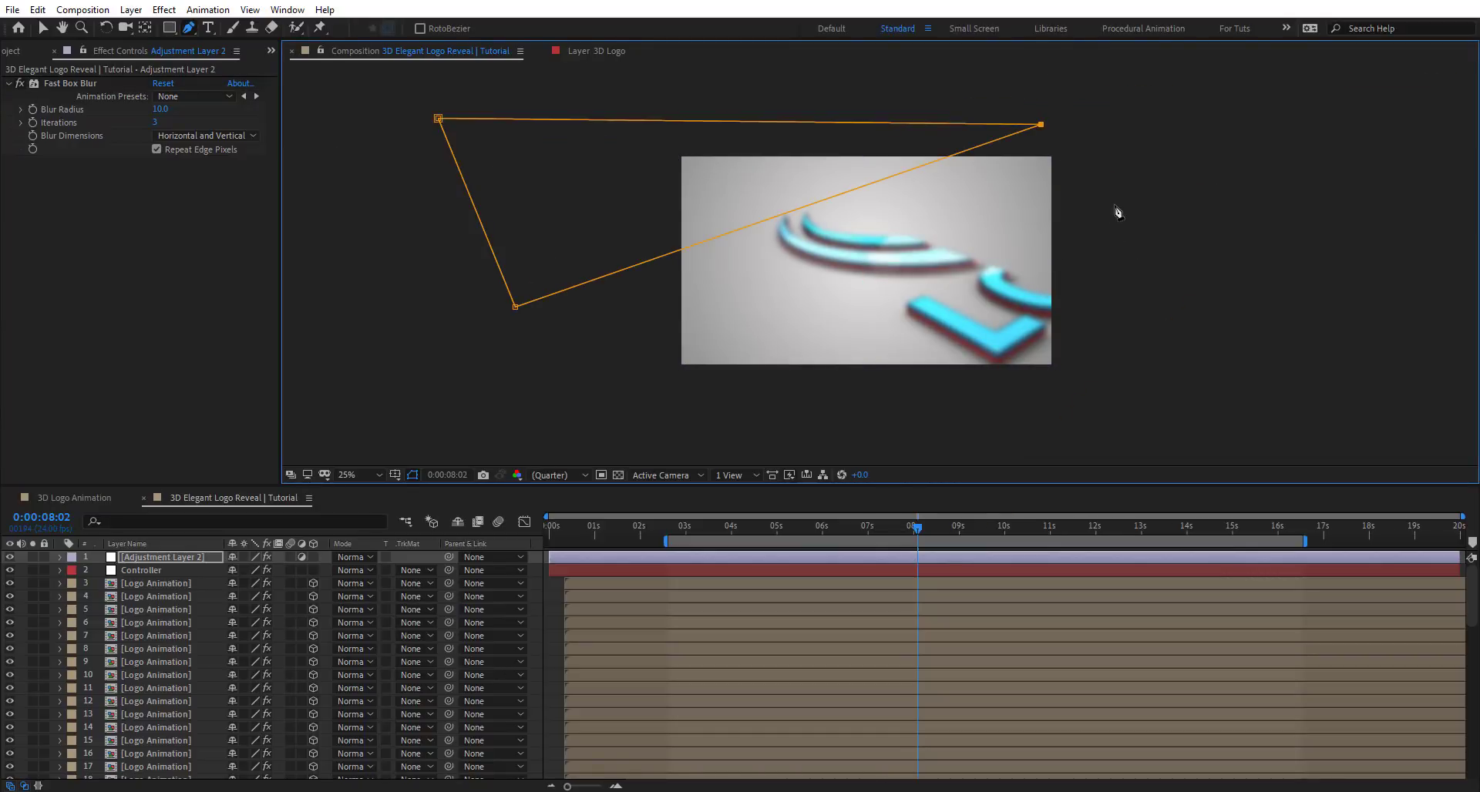
pyautogui.click(1114, 205)
pyautogui.click(696, 401)
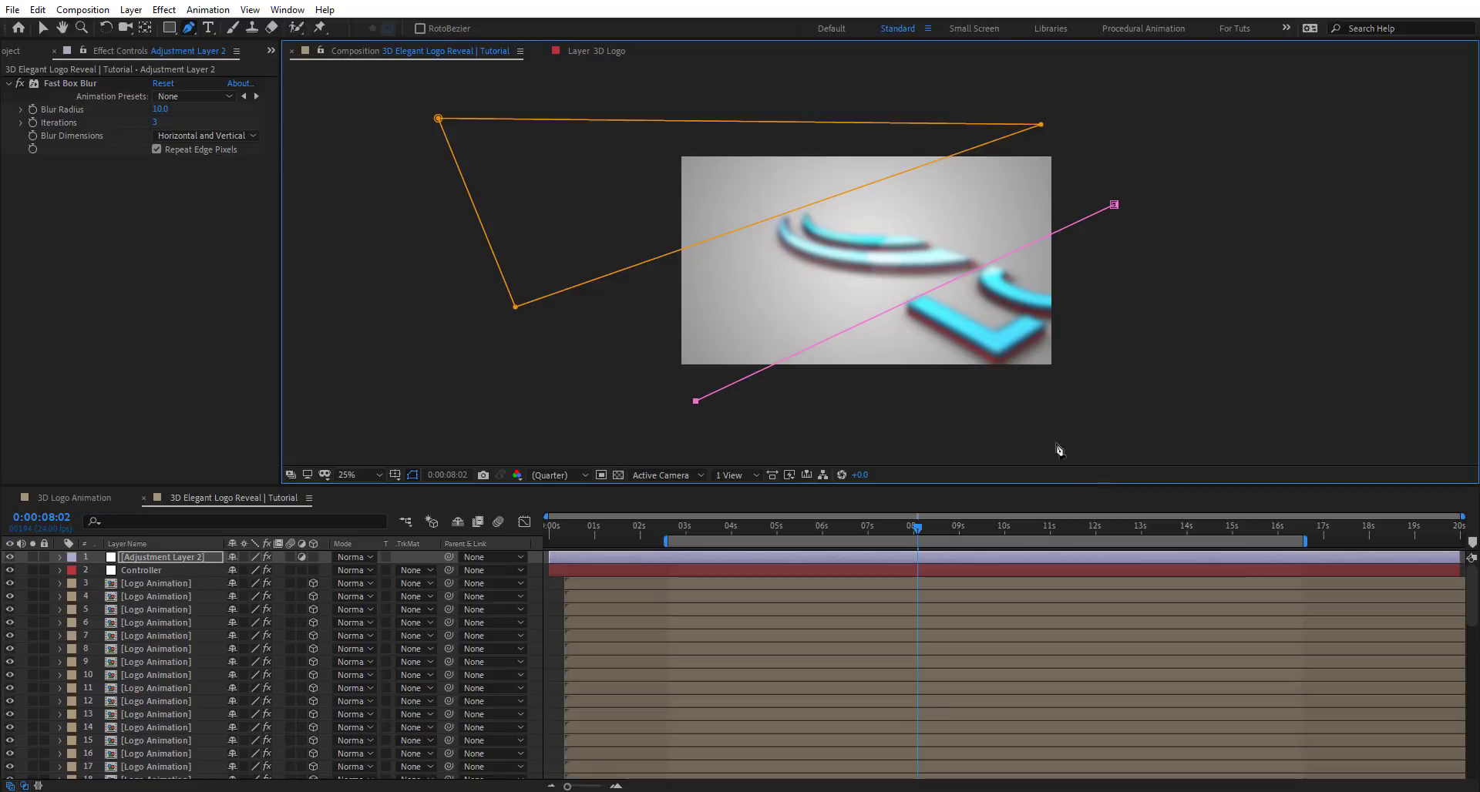
pyautogui.moveTo(1041, 448); pyautogui.dragTo(1181, 295)
pyautogui.click(1156, 230)
pyautogui.click(1114, 205)
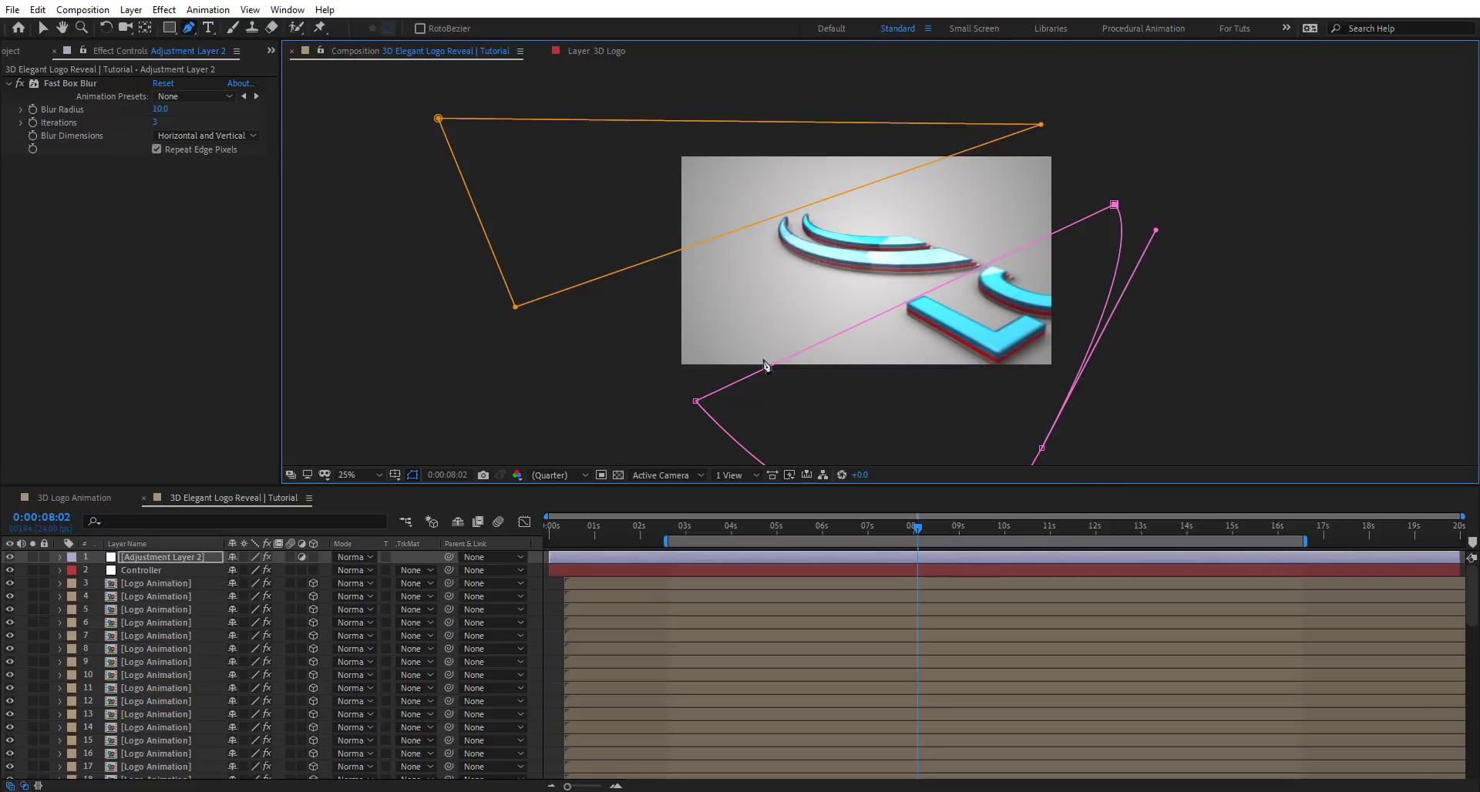
pyautogui.hotkey('ctrl', 'z')
pyautogui.hotkey('ctrl', 'z')
pyautogui.hotkey('ctrl', 'z')
# Close the second mask as a triangle around the frame's lower-right corner and pull its outer vertex further down.
pyautogui.click(1182, 349)
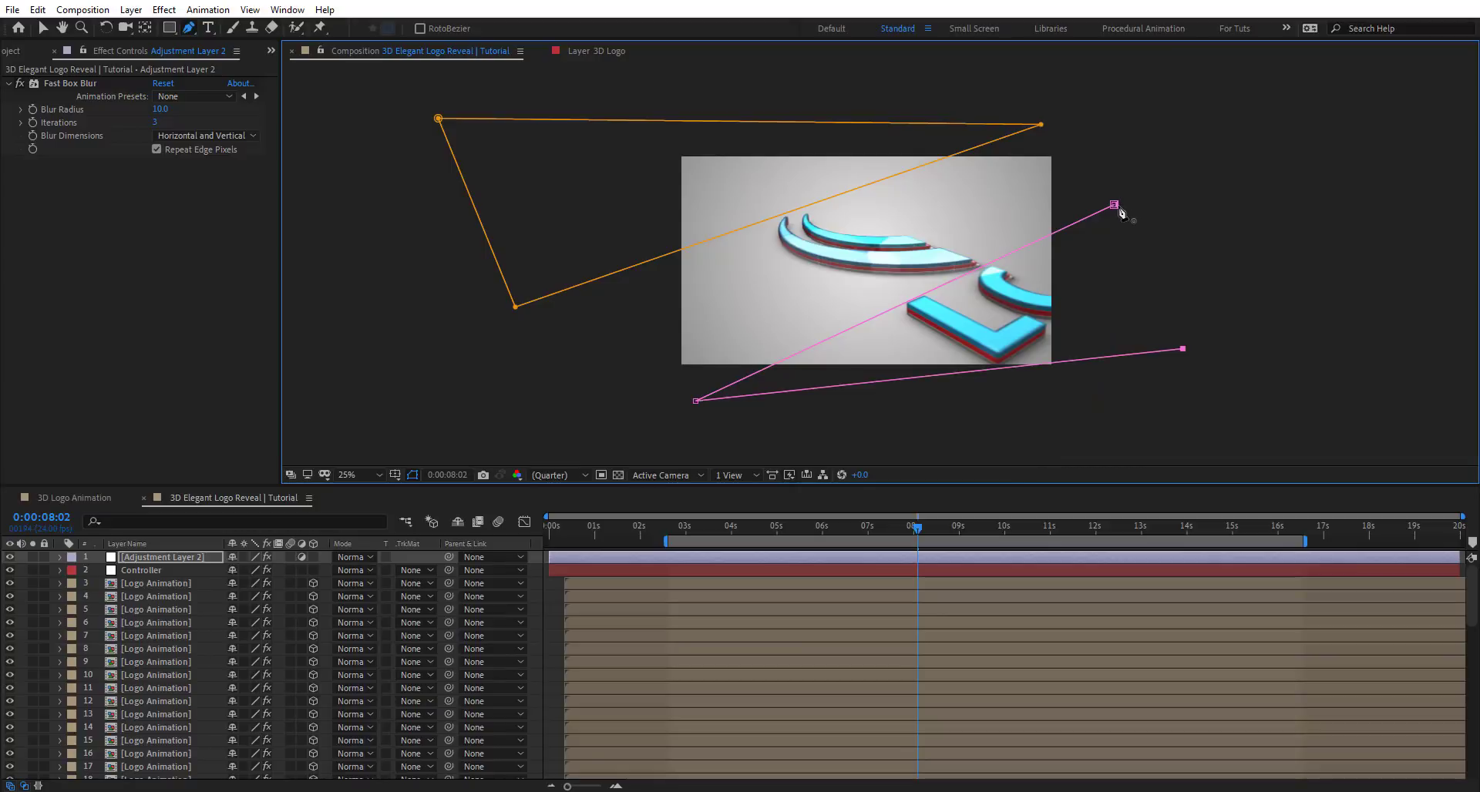
pyautogui.click(1115, 205)
pyautogui.moveTo(1183, 349); pyautogui.dragTo(1138, 438)
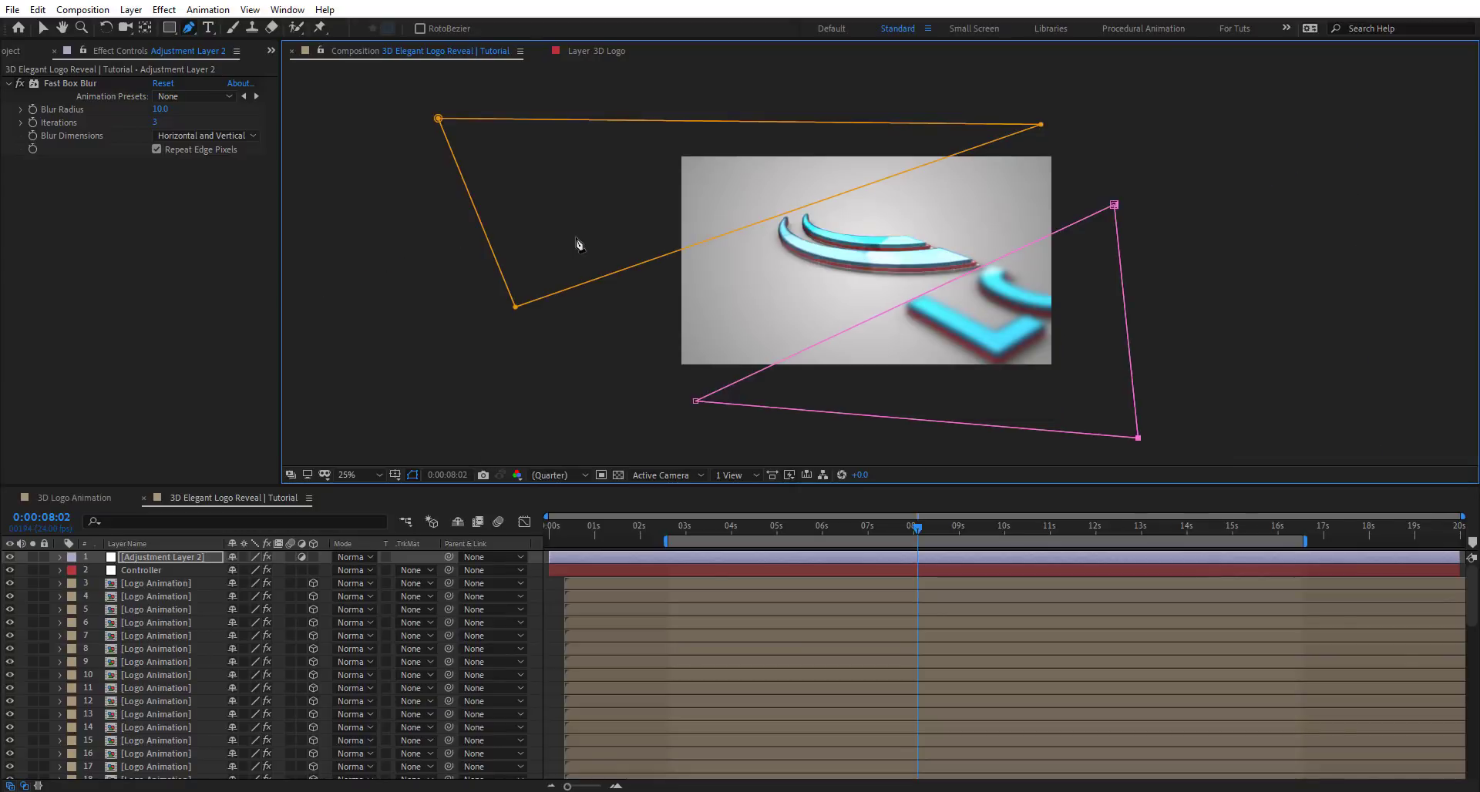
# Shift both triangular masks slightly right and down so the blur covers more of the upper-left and less of the lower-right.
pyautogui.press('v')
pyautogui.hotkey('ctrl', 't')
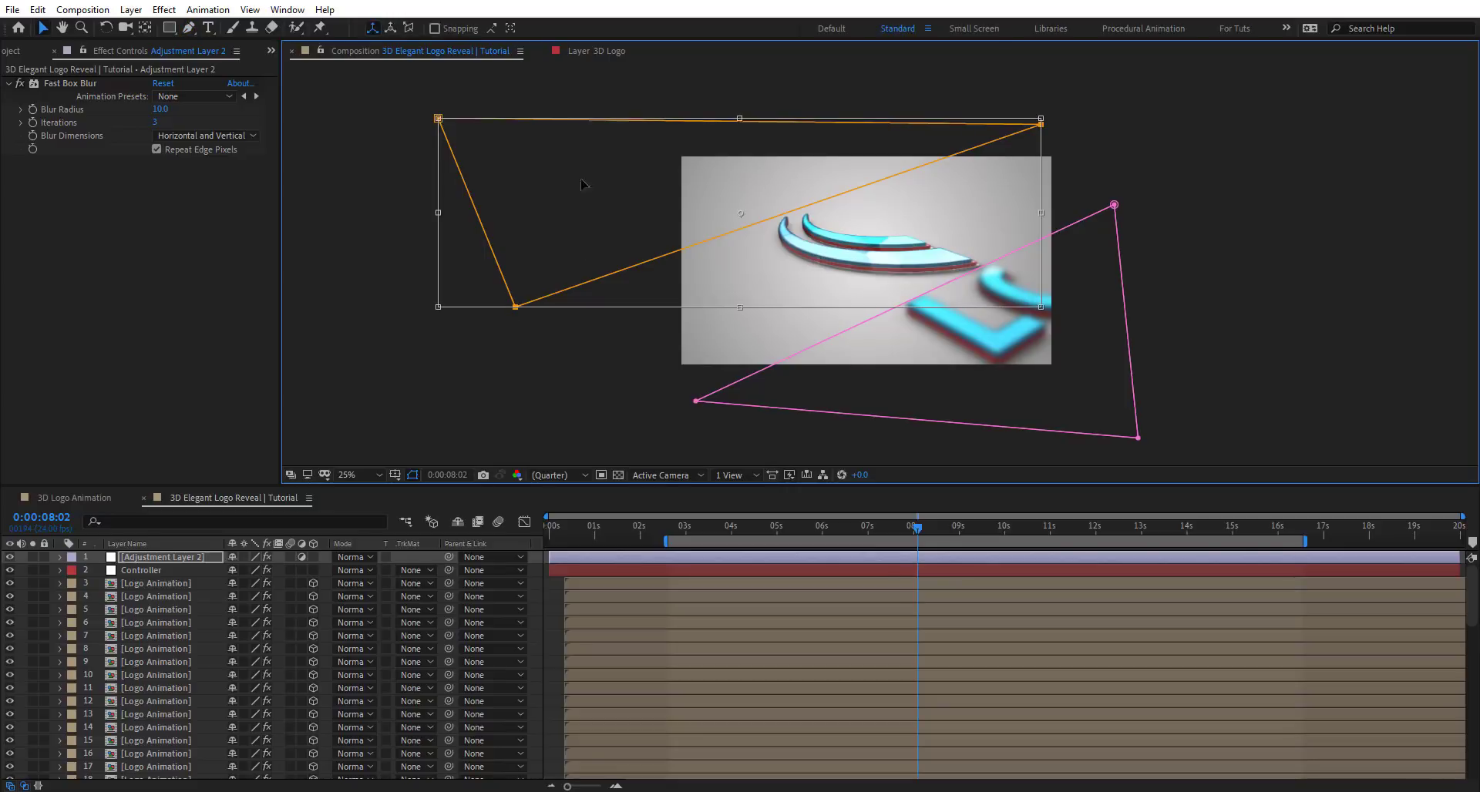
pyautogui.moveTo(560, 182); pyautogui.dragTo(606, 193)
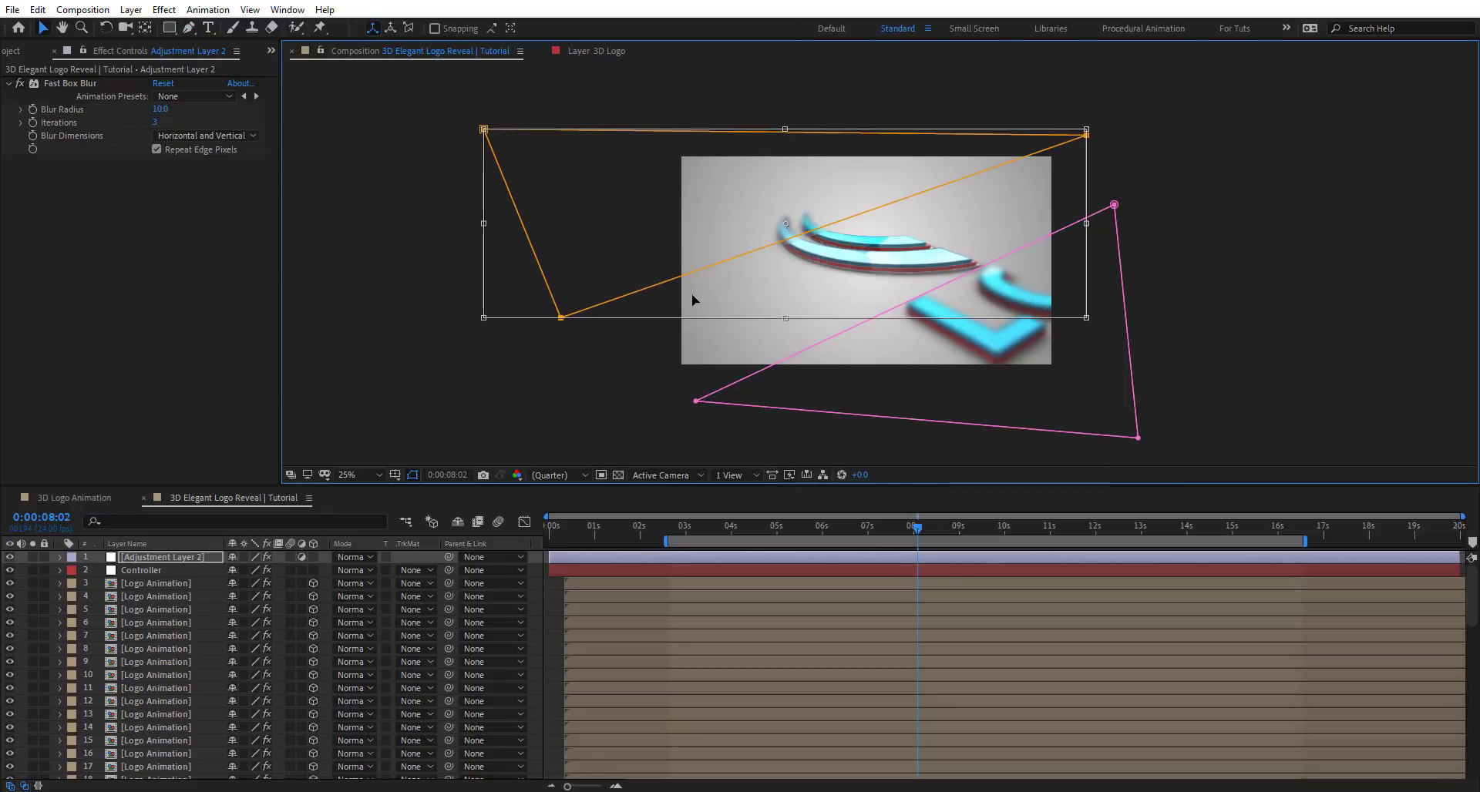
pyautogui.press('Return')
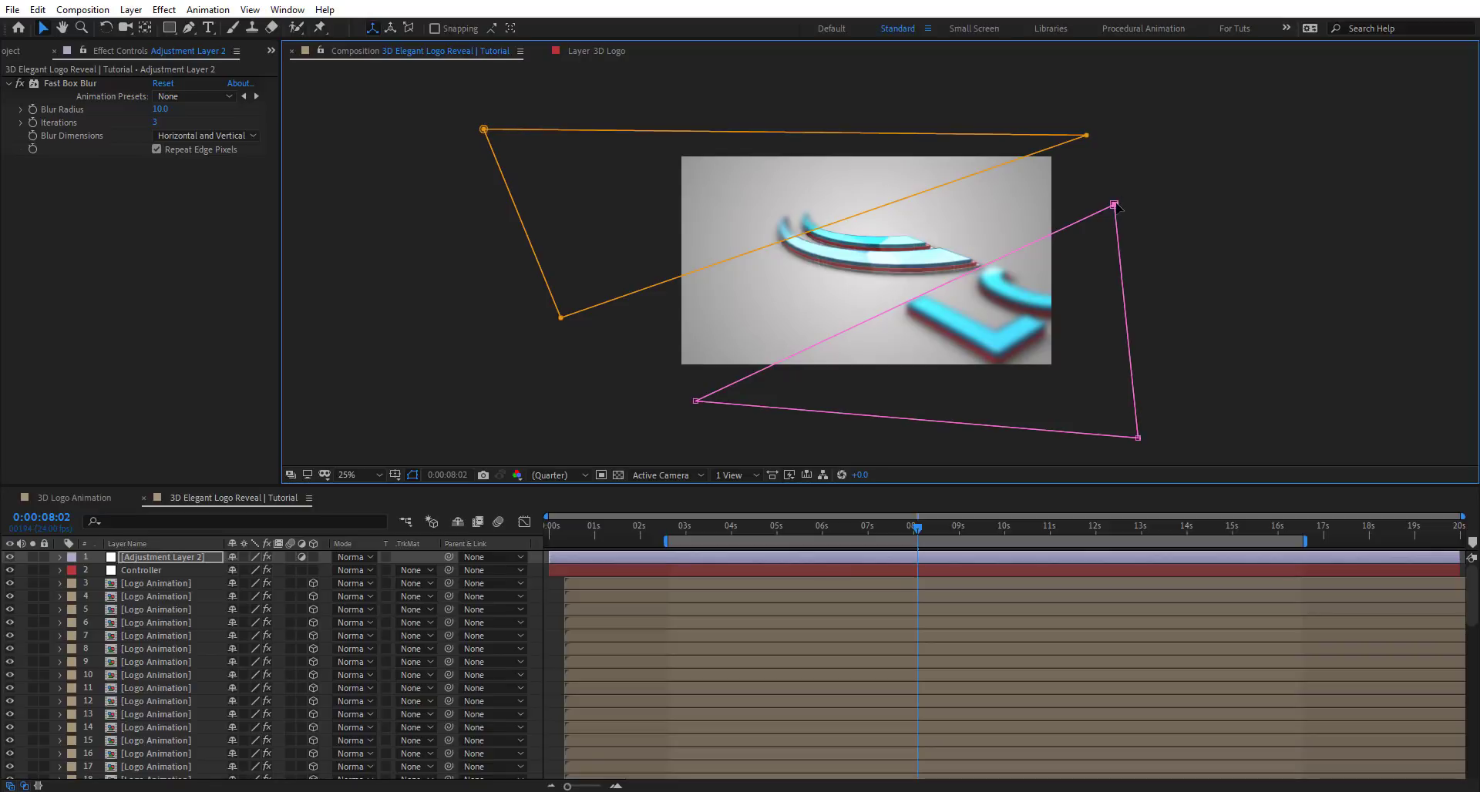
pyautogui.hotkey('ctrl', 't')
pyautogui.moveTo(1011, 305); pyautogui.dragTo(1038, 334)
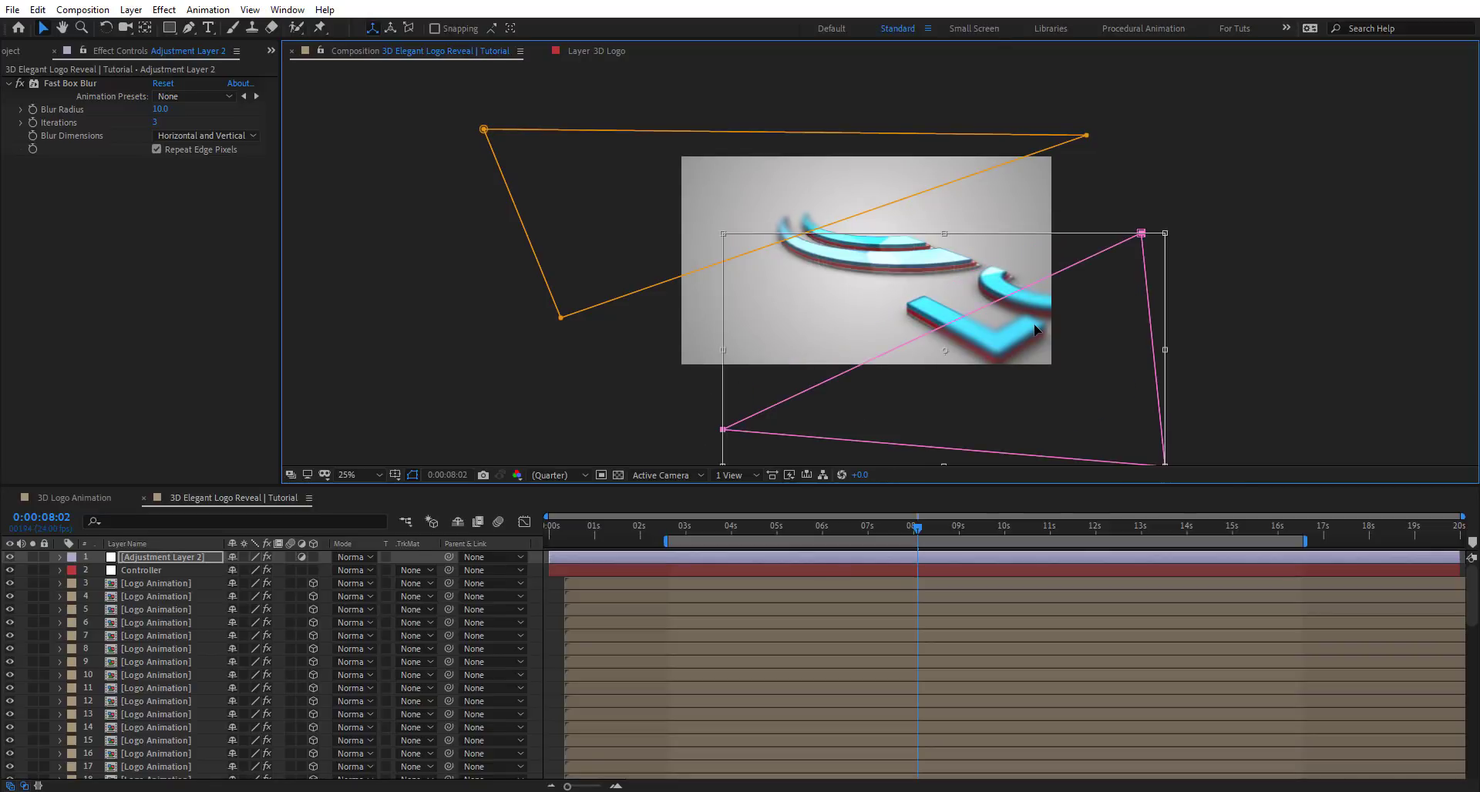
pyautogui.press('Return')
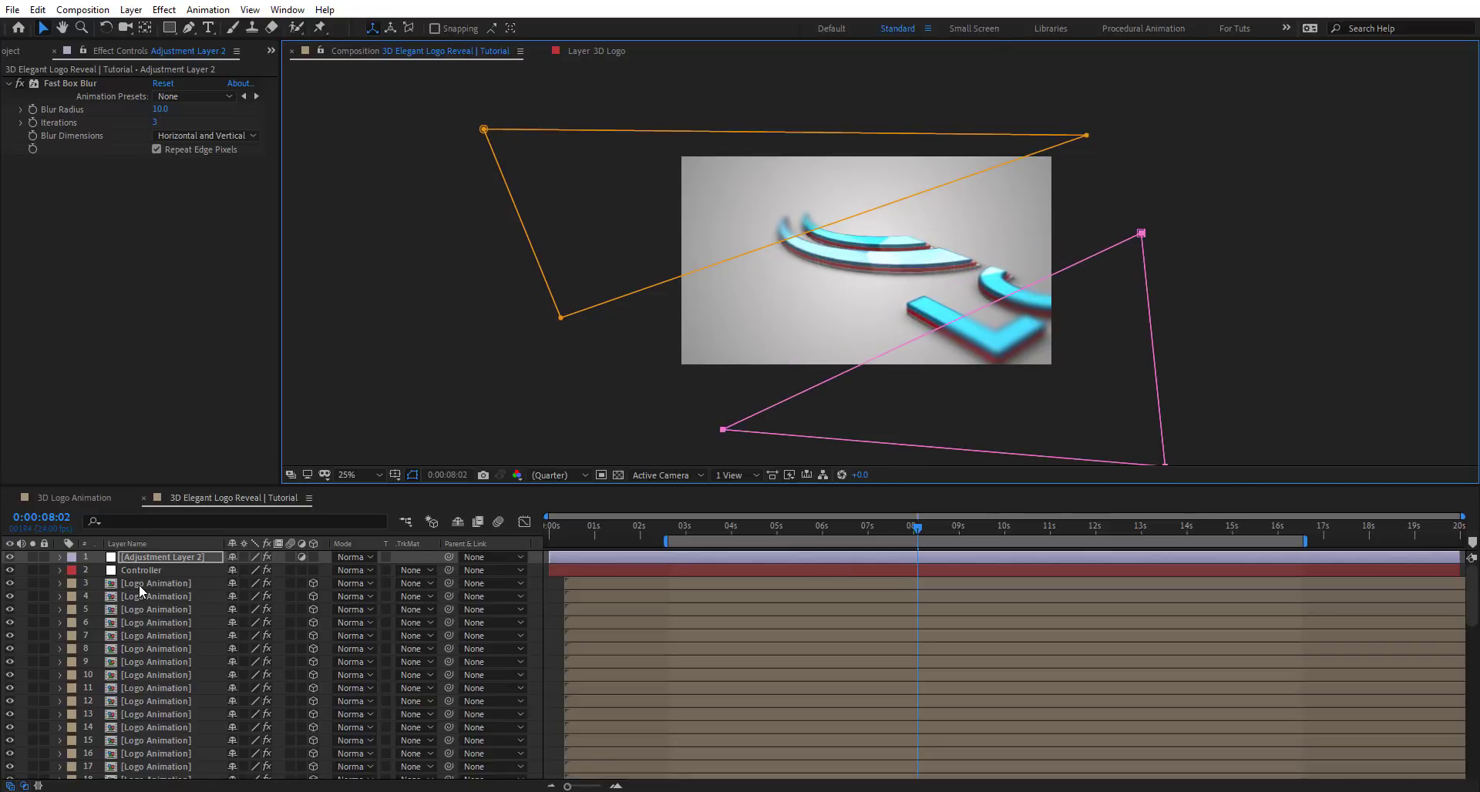
# Set the Mask Feather of both Mask 1 and Mask 2 to 200 pixels.
pyautogui.press('m')
pyautogui.press('m')
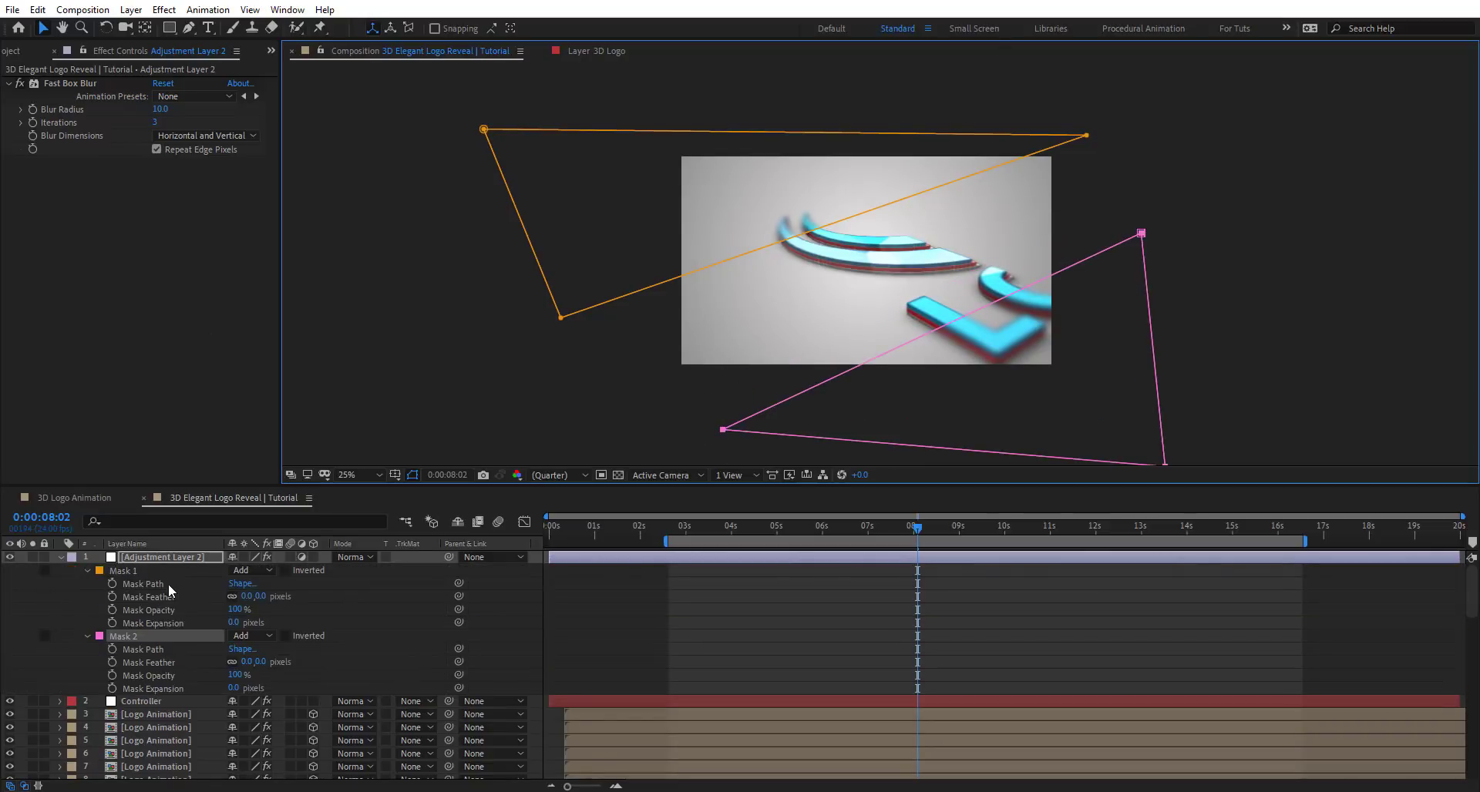
pyautogui.click(260, 597)
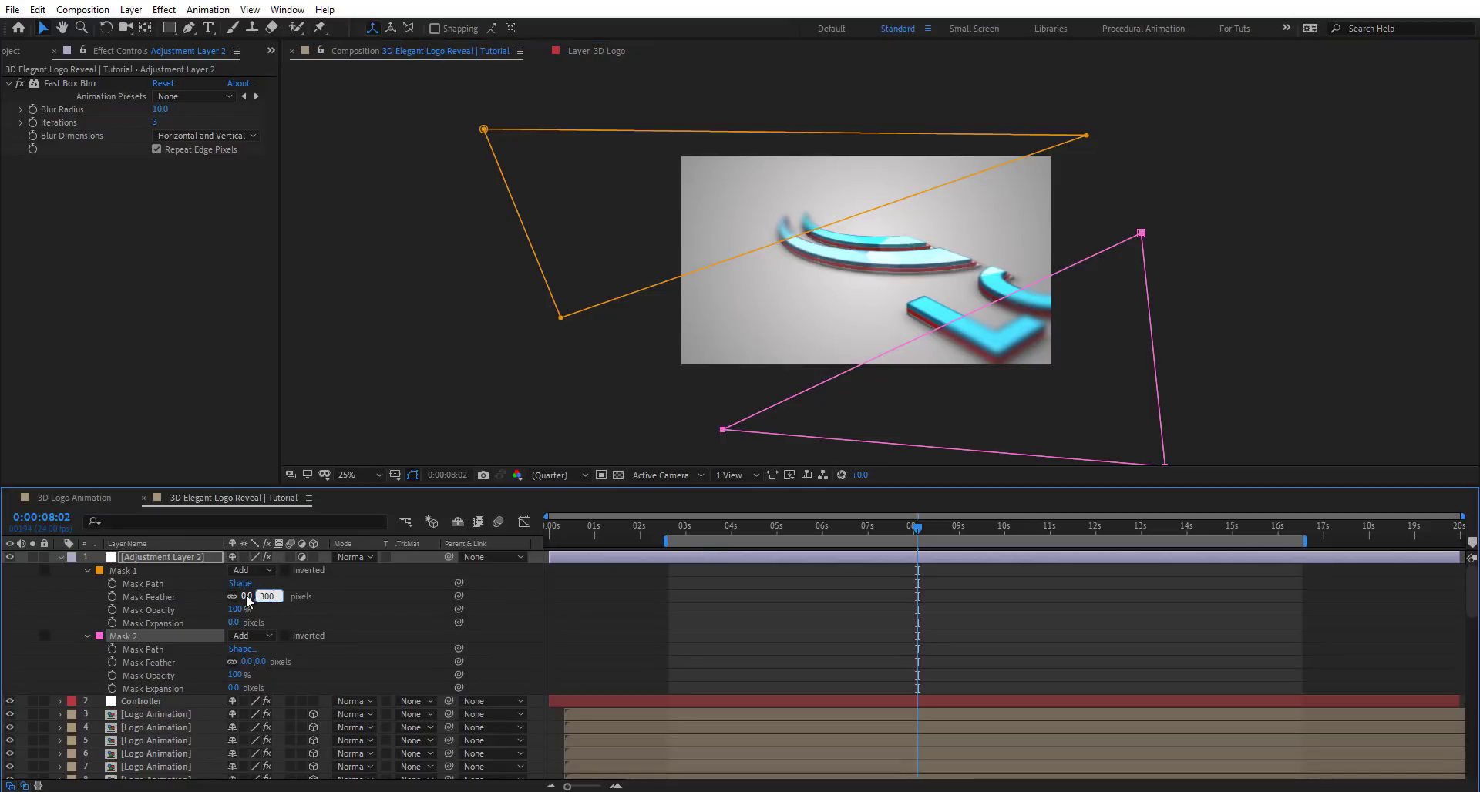
pyautogui.write('200')
pyautogui.press('Return')
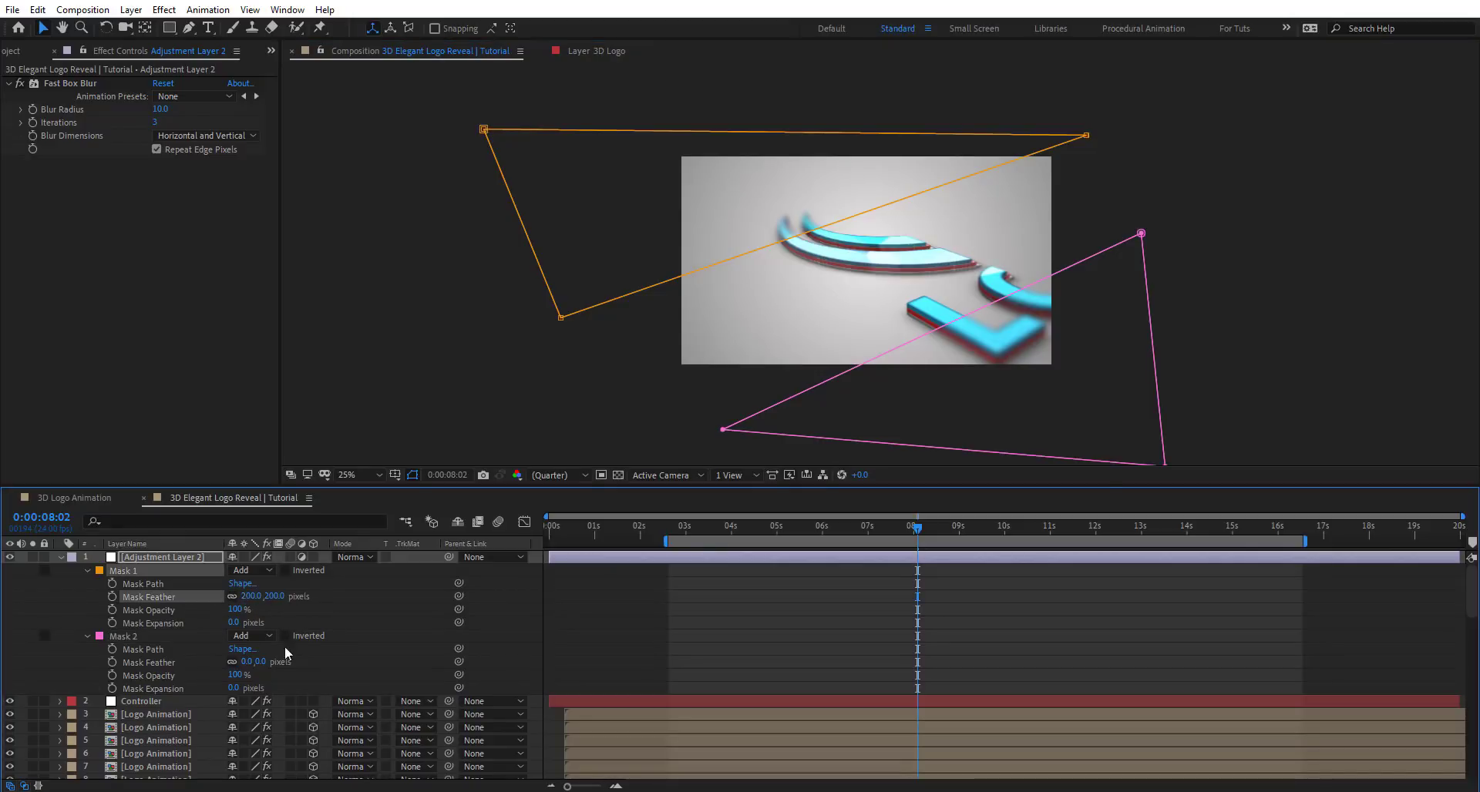
pyautogui.click(262, 662)
pyautogui.write('200')
pyautogui.press('Return')
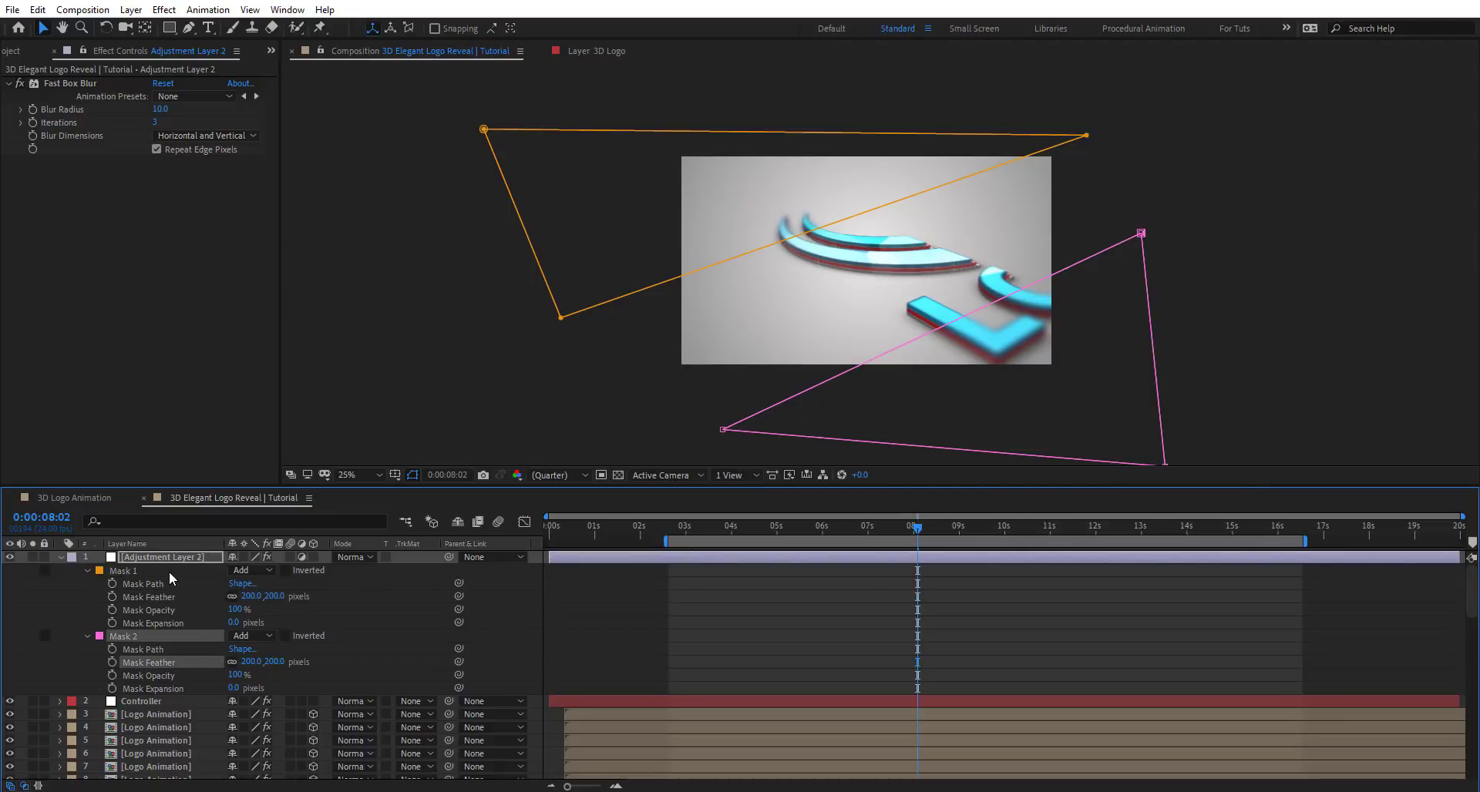
# Split the blur adjustment layer at the camera cuts 0:00:04:08, 0:00:08:02 and 0:00:12:01.
pyautogui.scroll(-10, 753, 572)
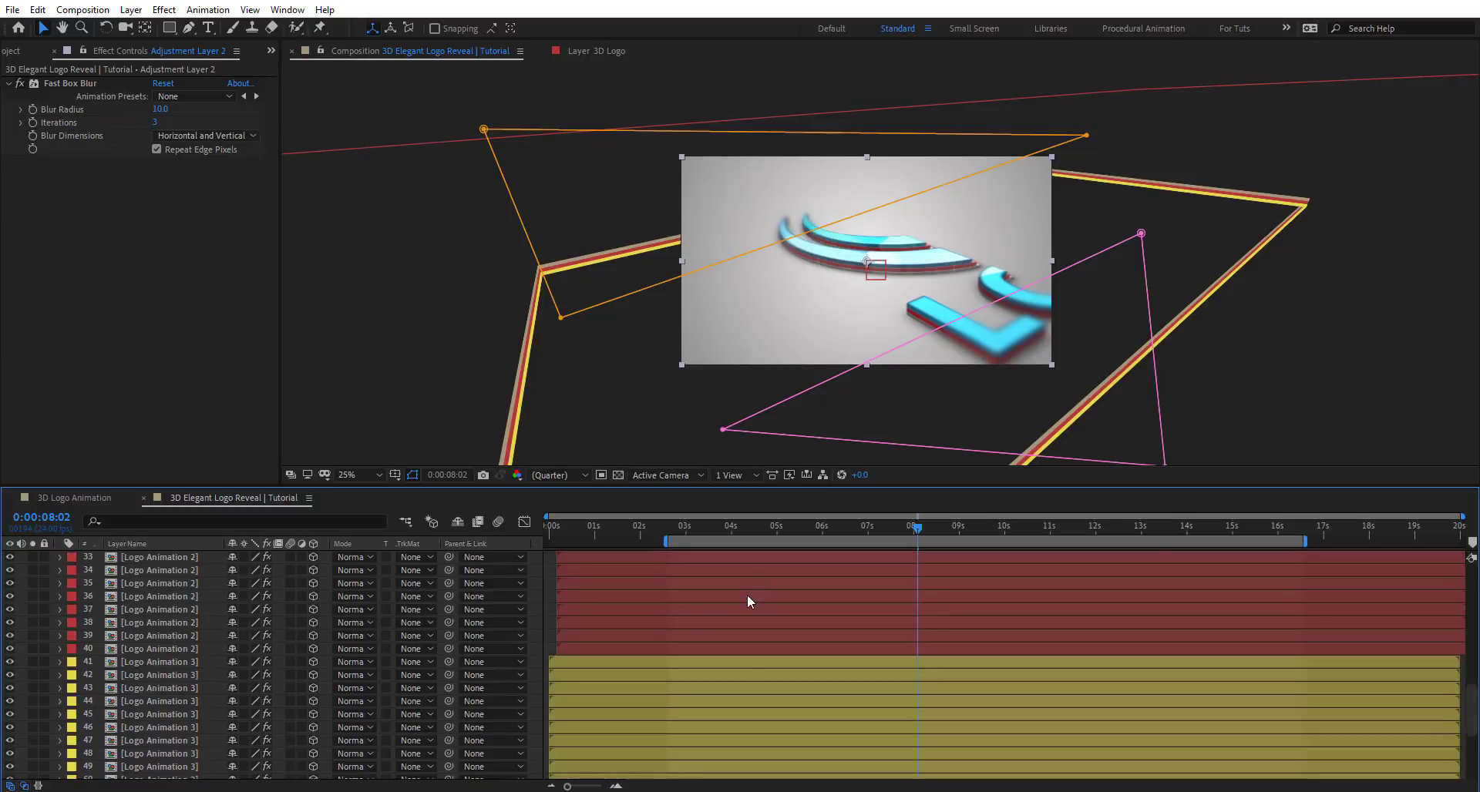
pyautogui.moveTo(755, 525); pyautogui.dragTo(746, 523)
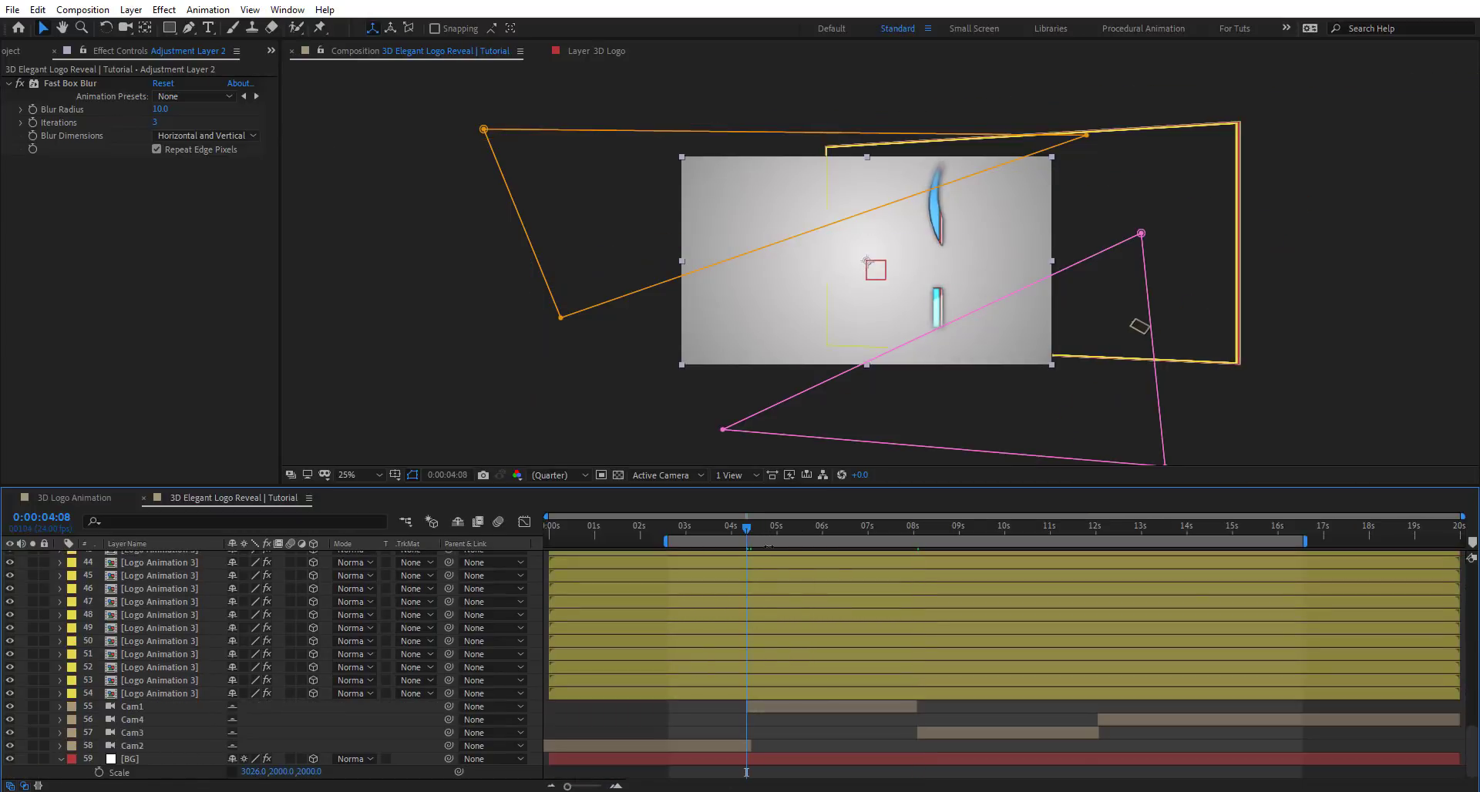
pyautogui.hotkey('ctrl', 'd')
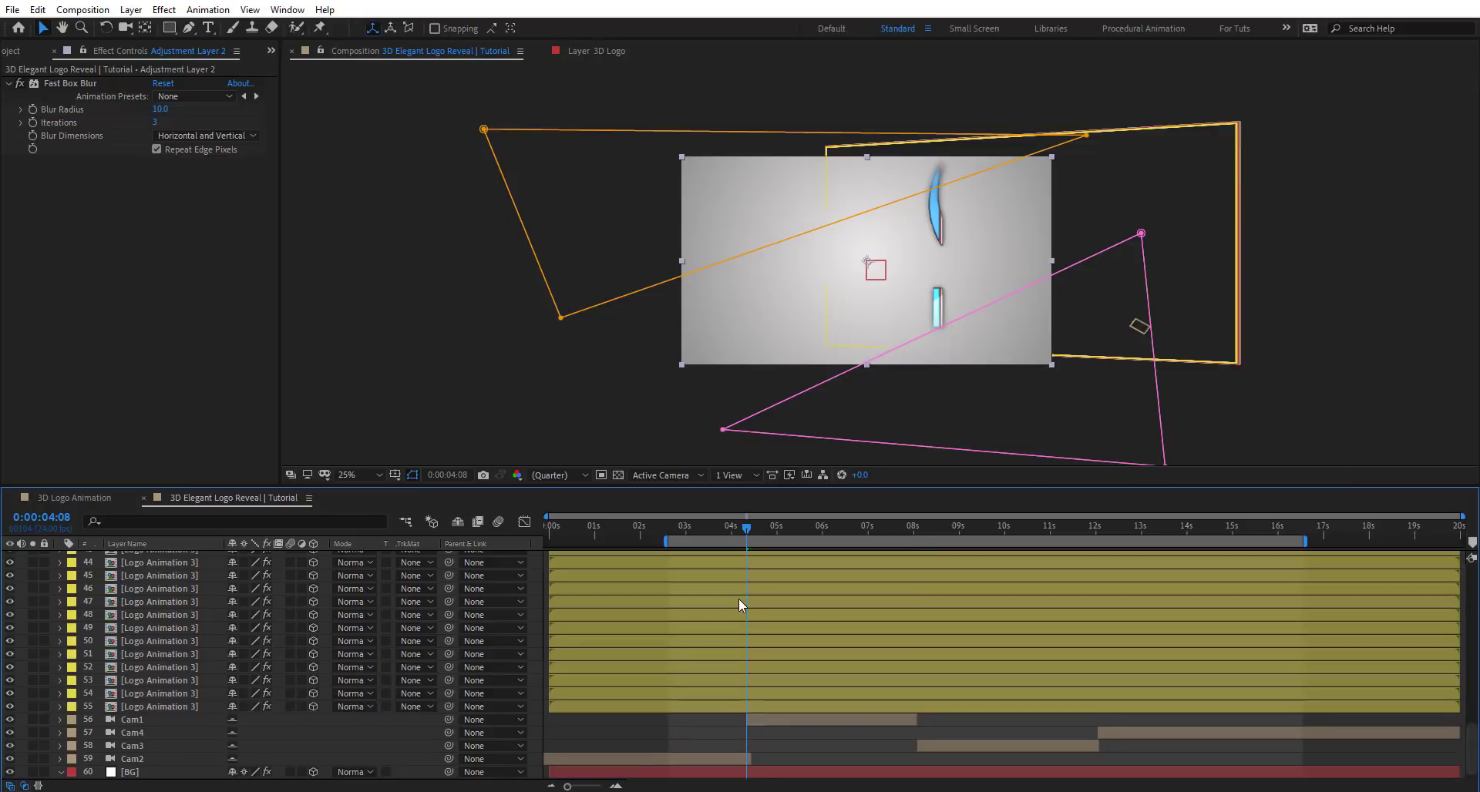
pyautogui.scroll(12, 927, 583)
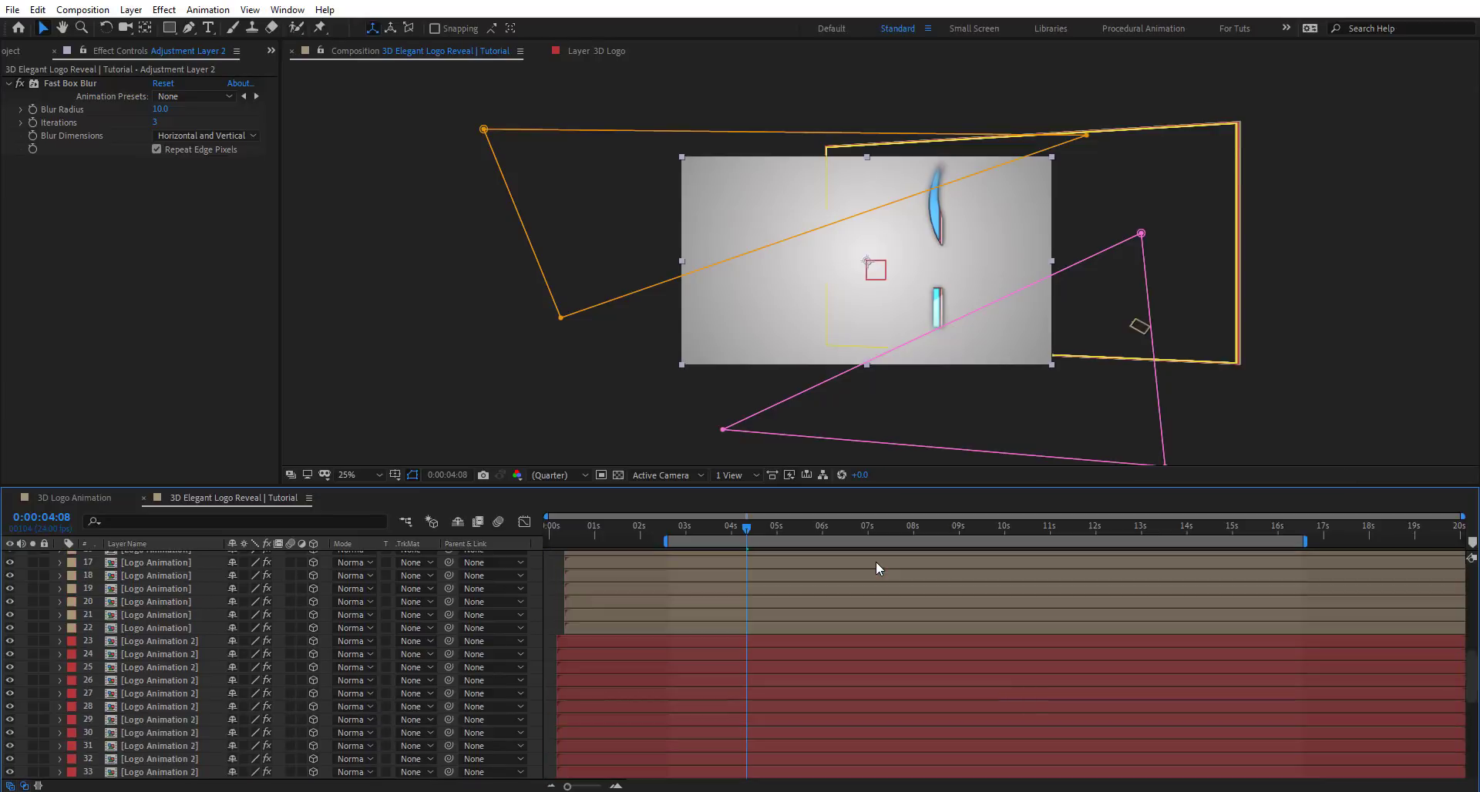
pyautogui.scroll(2, 794, 562)
pyautogui.scroll(-14, 887, 571)
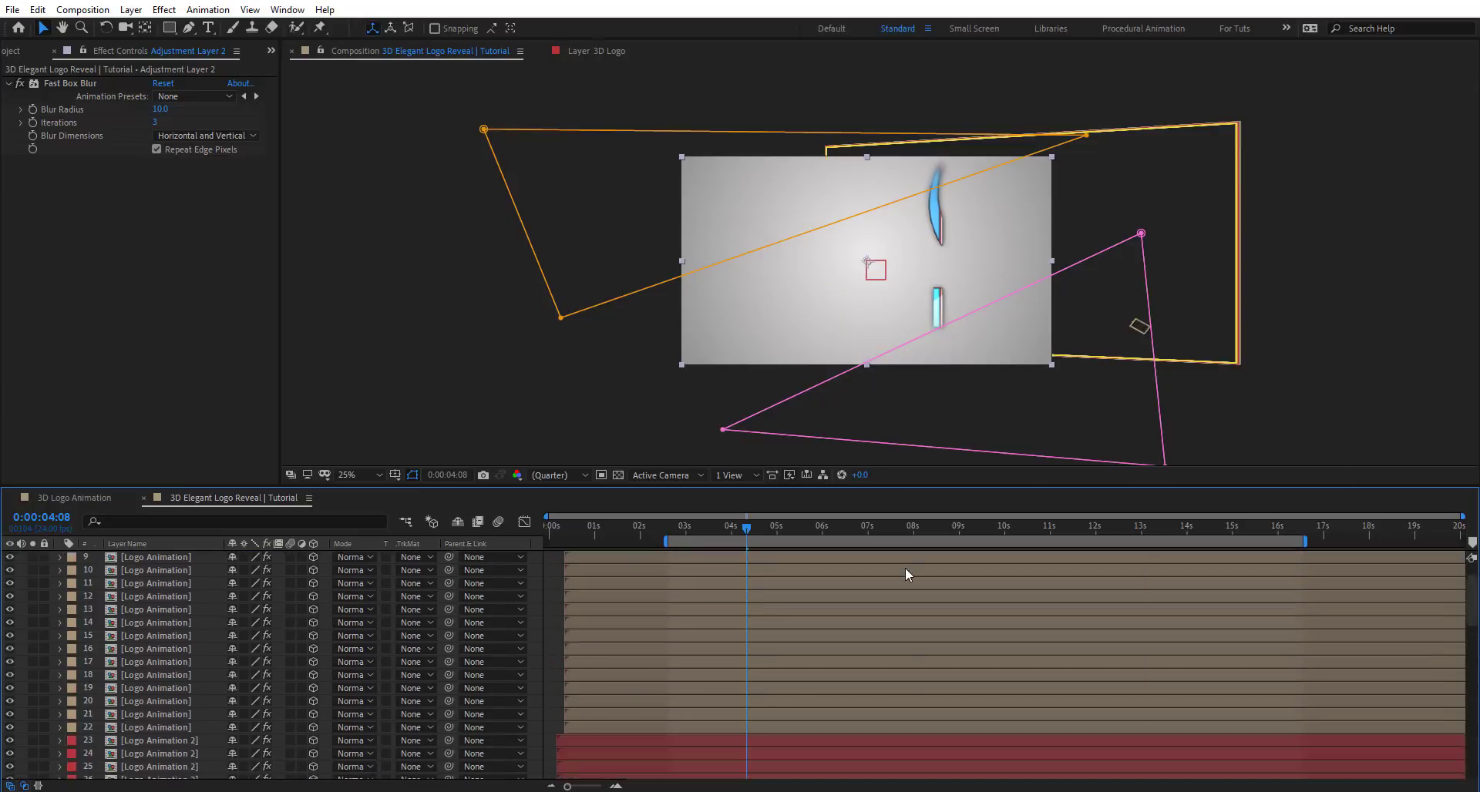
pyautogui.click(912, 523)
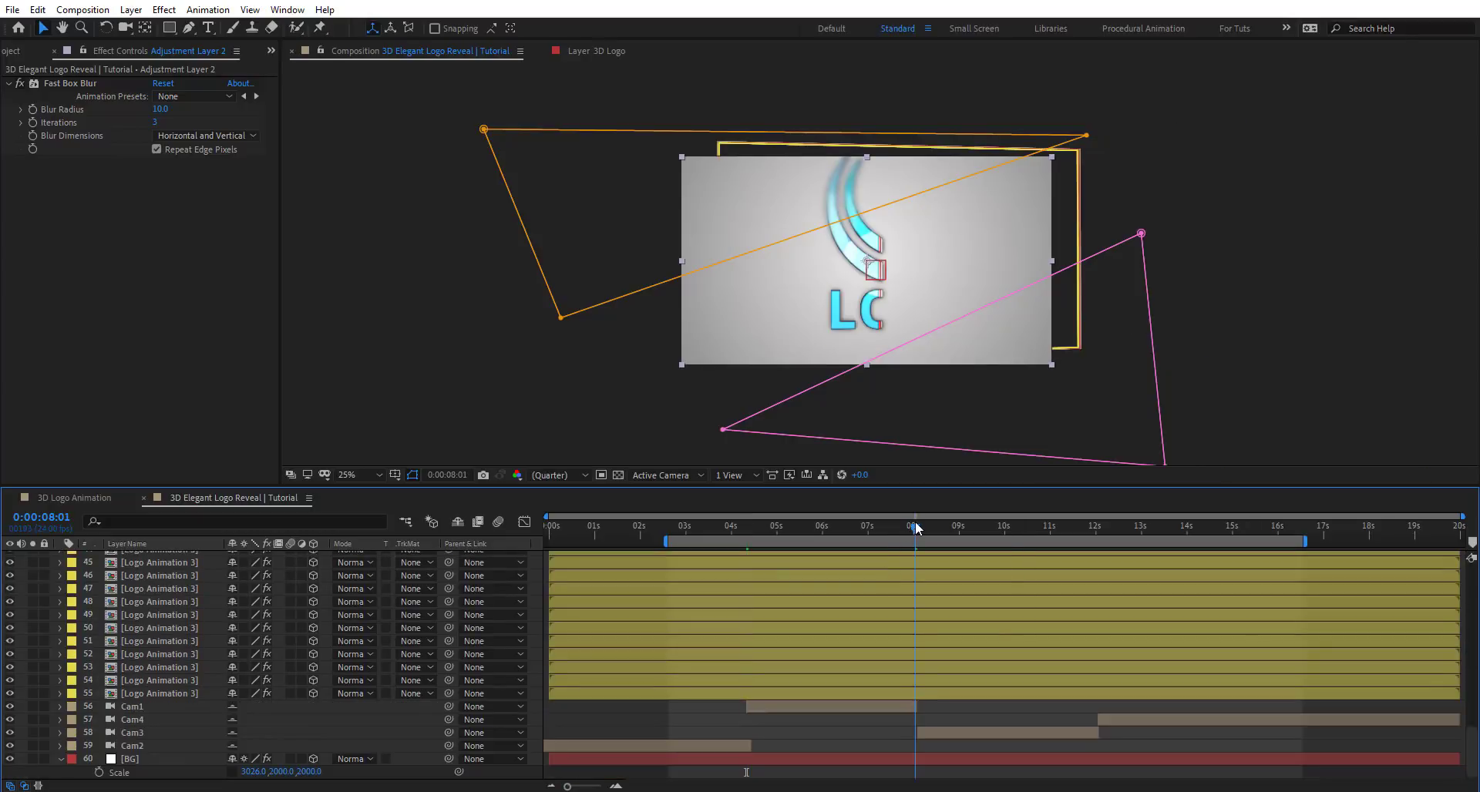
pyautogui.click(918, 523)
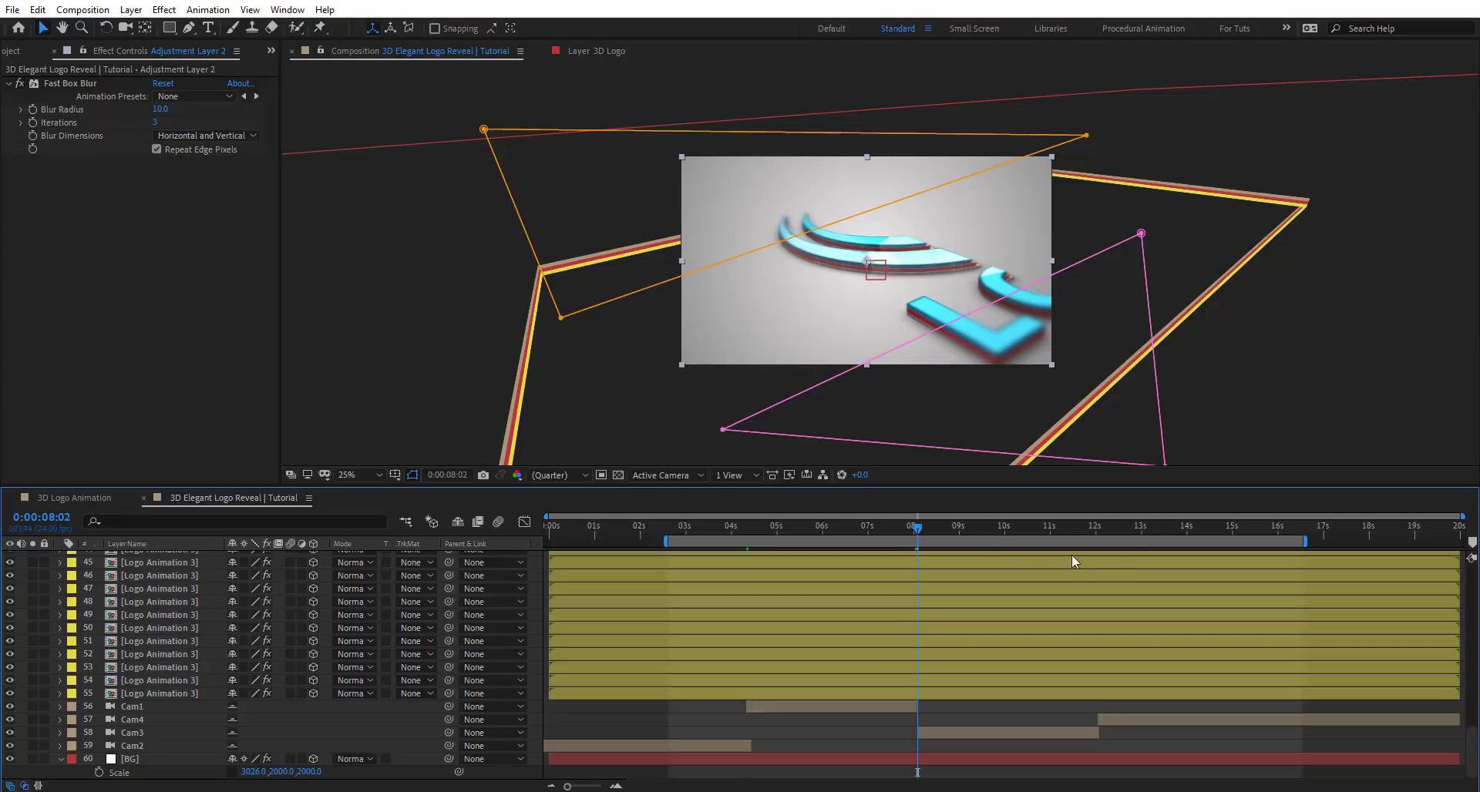
pyautogui.click(1105, 529)
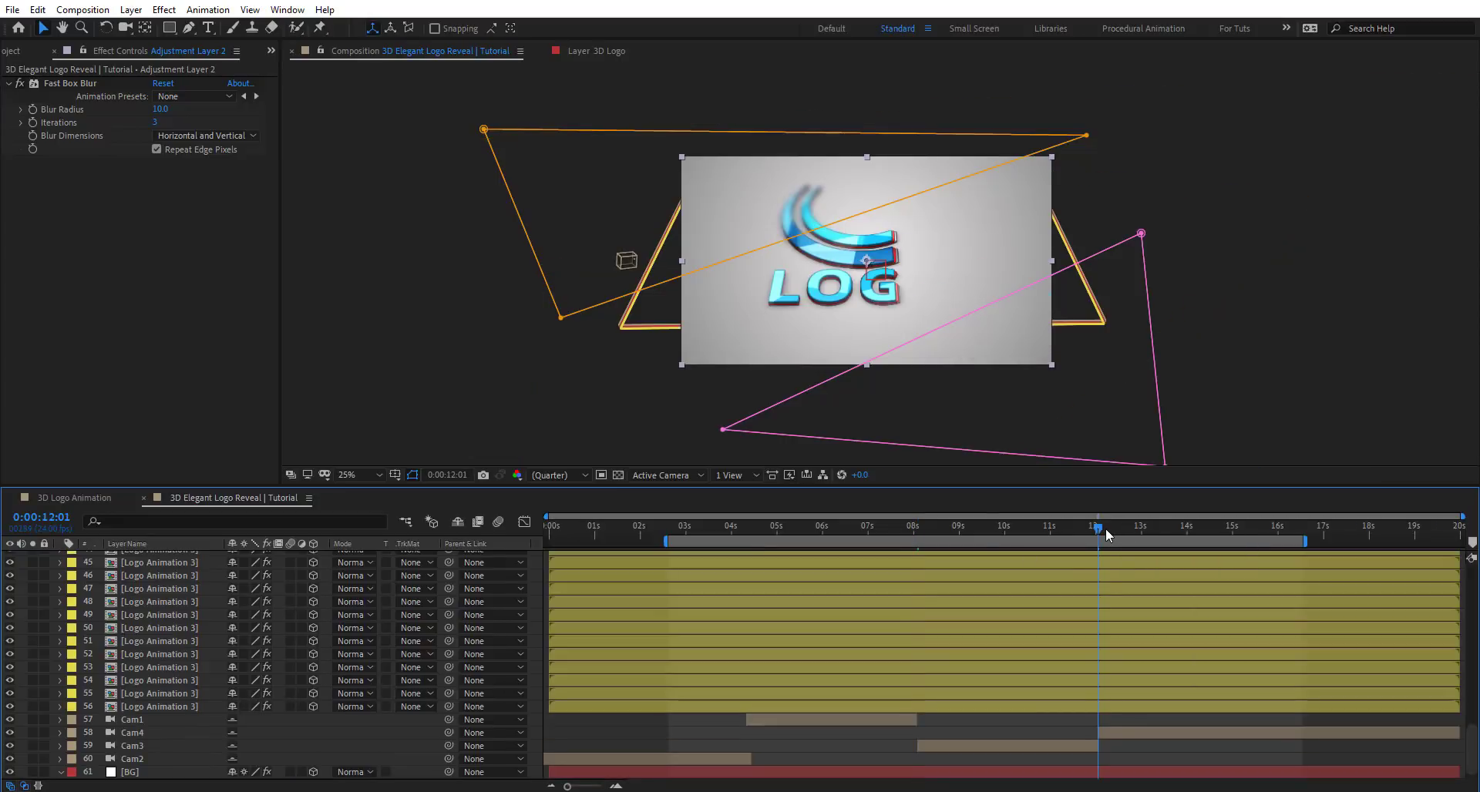
pyautogui.scroll(5, 1081, 603)
pyautogui.scroll(10, 699, 609)
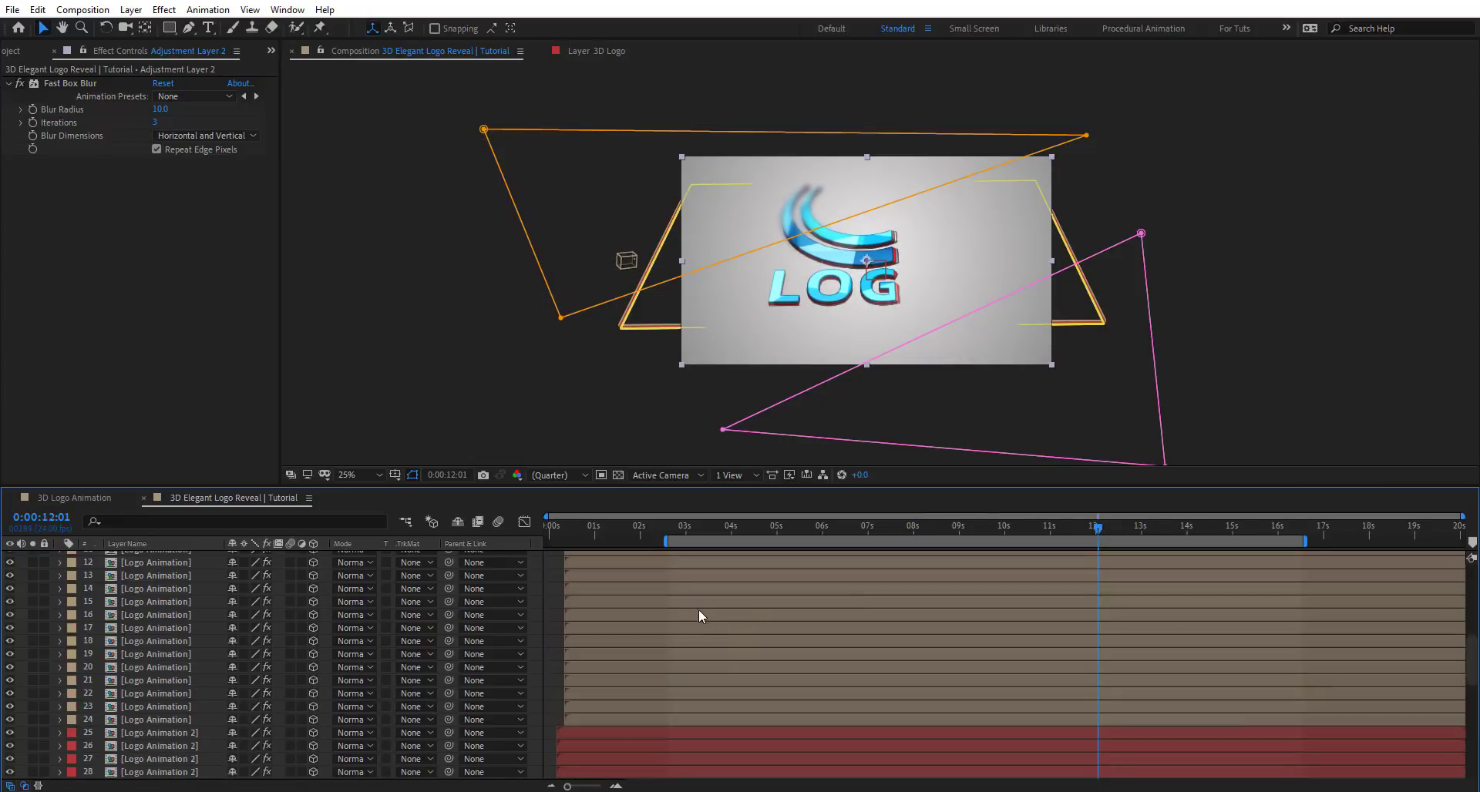
# At 0:00:03:12, shift Mask 1 of the first shot's blur adjustment layer up and slightly right, reducing the blur over the upper-left area.
pyautogui.click(709, 529)
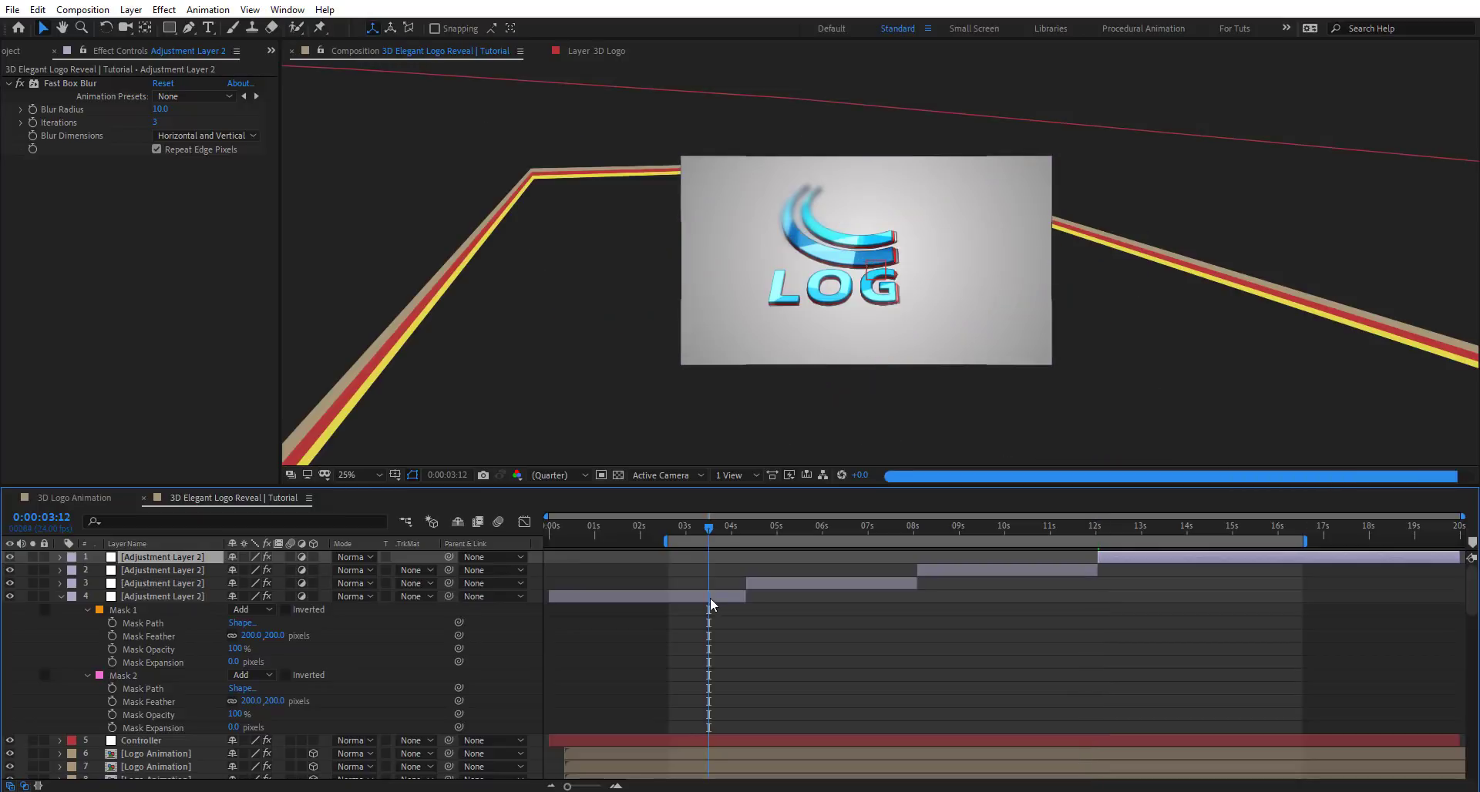
pyautogui.click(710, 599)
pyautogui.doubleClick(562, 317)
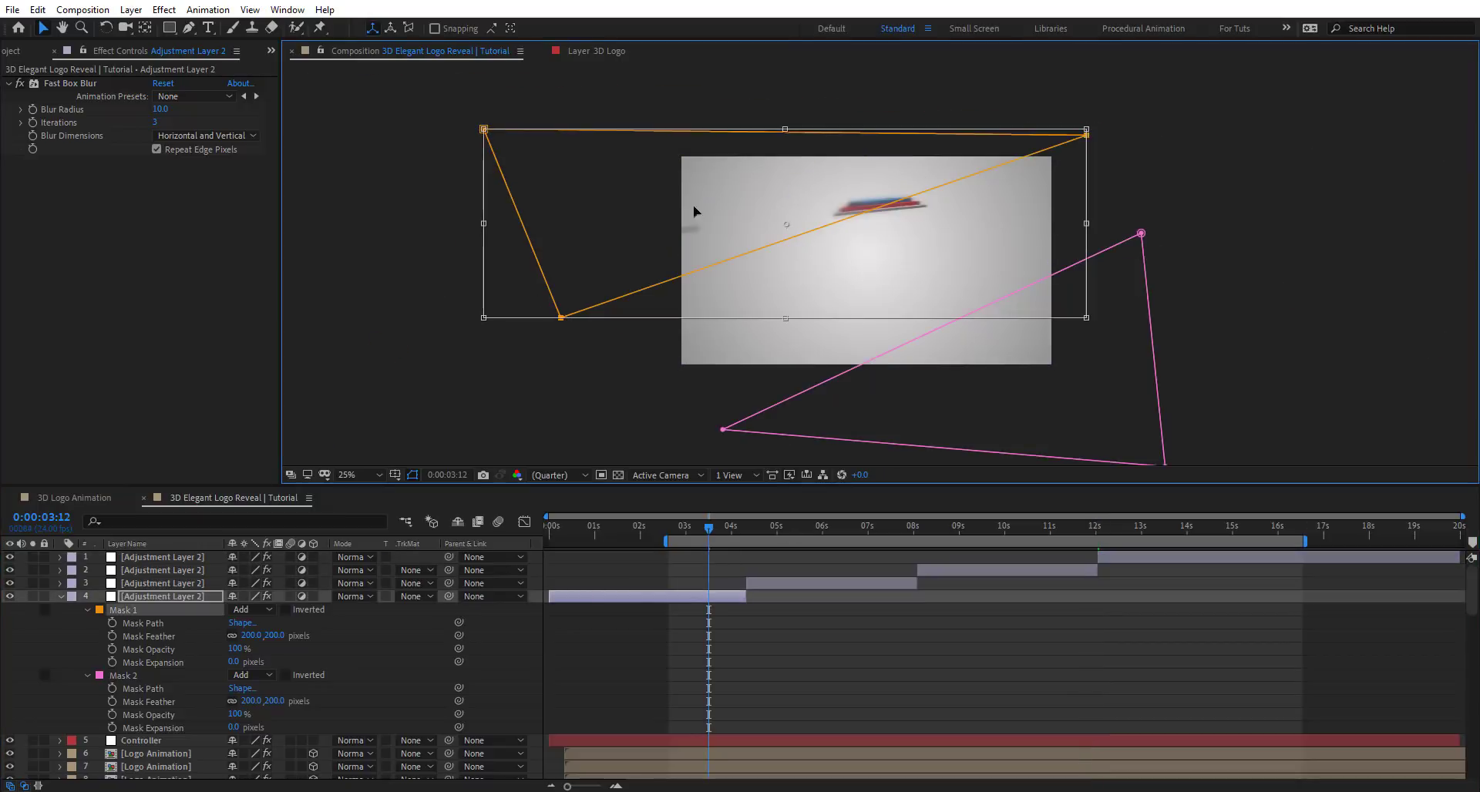
pyautogui.hotkey('shift', 'Up')
pyautogui.hotkey('shift', 'Up')
pyautogui.hotkey('shift', 'Up')
pyautogui.hotkey('shift', 'Up')
pyautogui.hotkey('shift', 'Up')
pyautogui.hotkey('shift', 'Up')
pyautogui.hotkey('shift', 'Up')
pyautogui.hotkey('shift', 'Up')
pyautogui.hotkey('shift', 'Up')
pyautogui.hotkey('shift', 'Up')
pyautogui.hotkey('shift', 'Up')
pyautogui.hotkey('shift', 'Up')
pyautogui.hotkey('shift', 'Up')
pyautogui.hotkey('shift', 'Up')
pyautogui.hotkey('shift', 'Up')
pyautogui.hotkey('shift', 'Up')
pyautogui.hotkey('shift', 'Right')
pyautogui.hotkey('shift', 'Right')
pyautogui.hotkey('shift', 'Right')
pyautogui.hotkey('shift', 'Right')
pyautogui.hotkey('shift', 'Right')
pyautogui.hotkey('shift', 'Right')
pyautogui.hotkey('shift', 'Right')
pyautogui.hotkey('shift', 'Right')
pyautogui.hotkey('shift', 'Right')
pyautogui.hotkey('shift', 'Right')
pyautogui.hotkey('shift', 'Right')
pyautogui.hotkey('shift', 'Right')
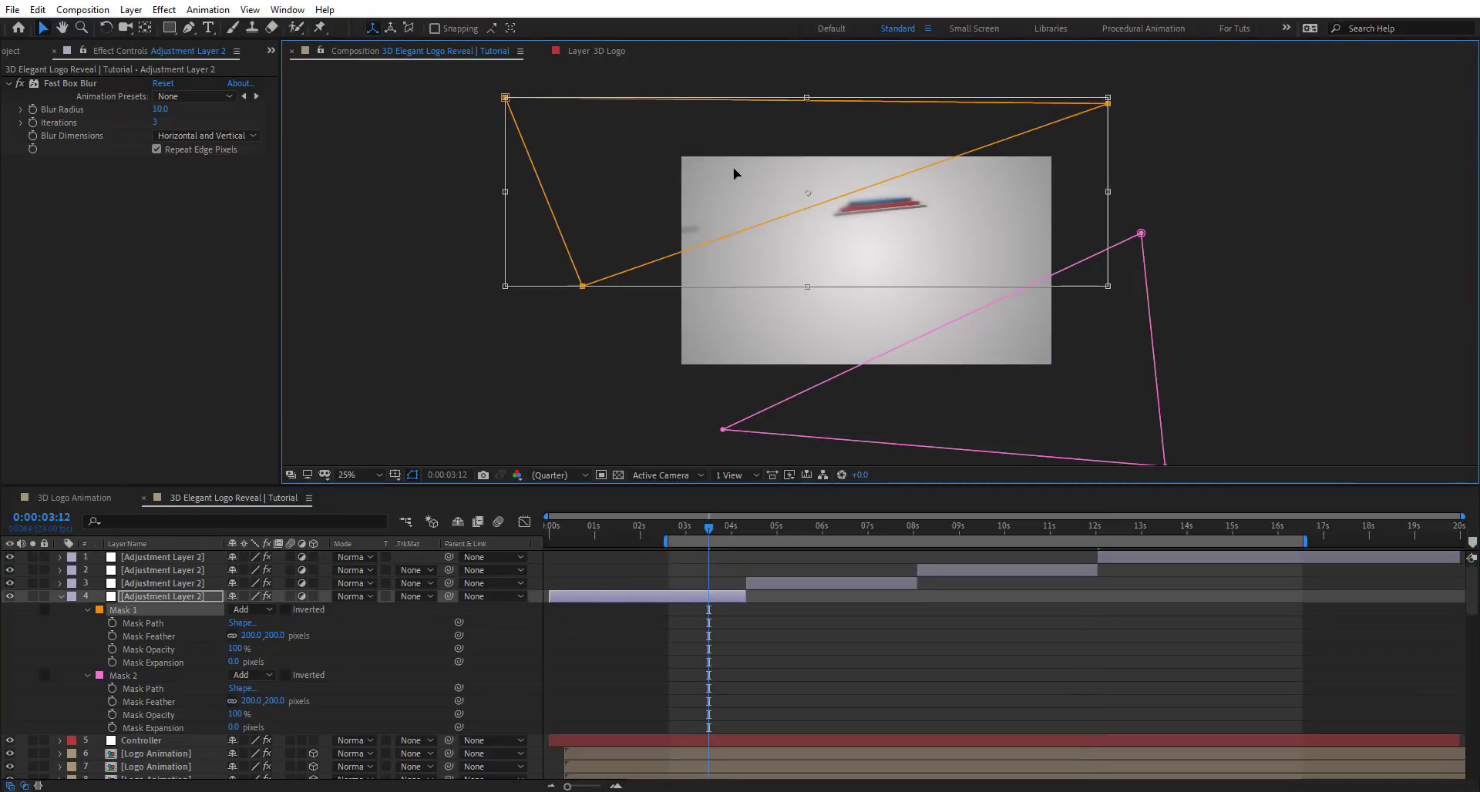
# Shift Mask 2 of the first shot's blur layer up and left so it covers more of the frame's lower-right area.
pyautogui.click(1141, 235)
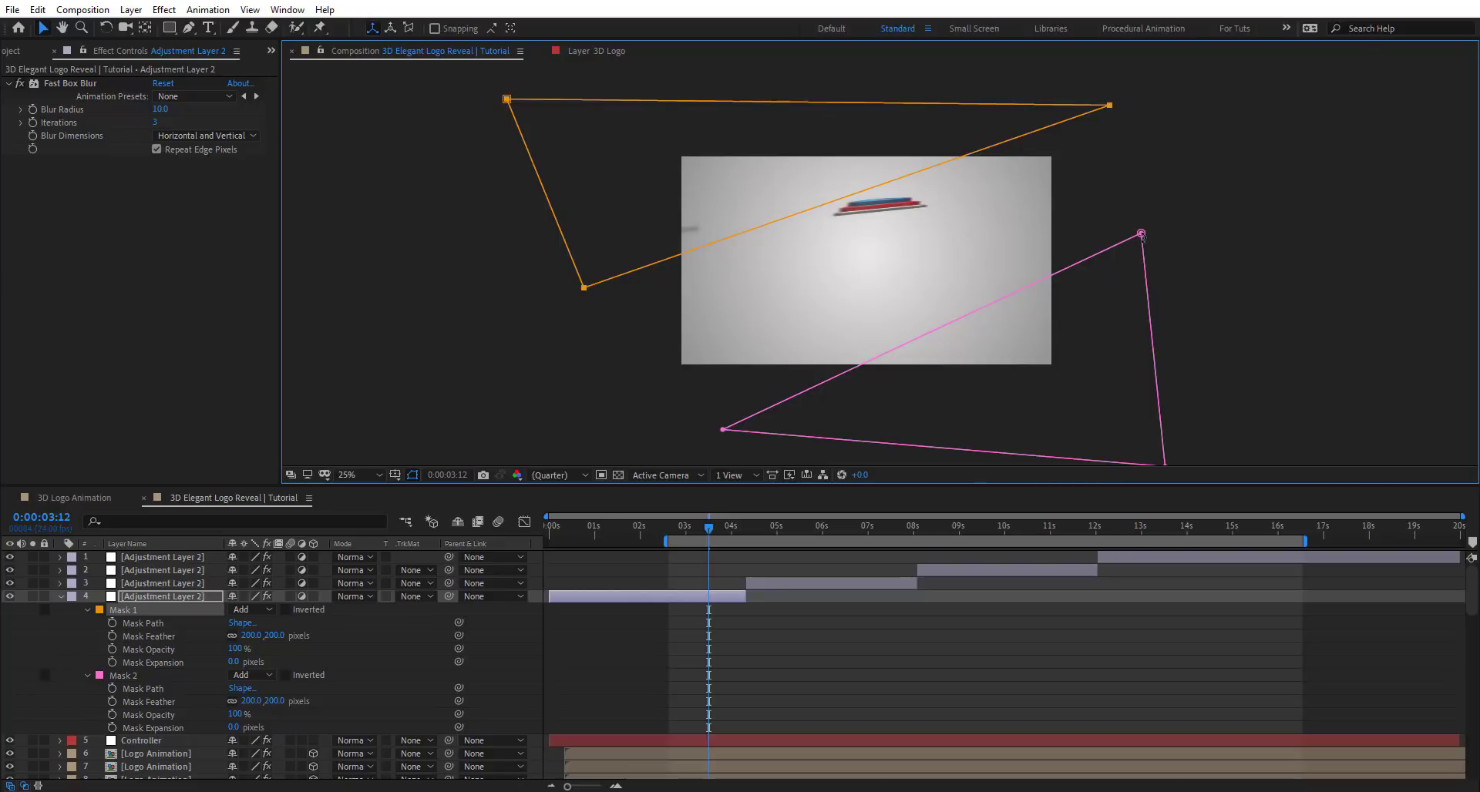
pyautogui.hotkey('ctrl', 't')
pyautogui.hotkey('shift', 'Up')
pyautogui.hotkey('shift', 'Up')
pyautogui.hotkey('shift', 'Up')
pyautogui.hotkey('shift', 'Up')
pyautogui.hotkey('shift', 'Up')
pyautogui.hotkey('shift', 'Up')
pyautogui.hotkey('shift', 'Up')
pyautogui.hotkey('shift', 'Up')
pyautogui.hotkey('shift', 'Up')
pyautogui.hotkey('shift', 'Up')
pyautogui.hotkey('shift', 'Up')
pyautogui.hotkey('shift', 'Up')
pyautogui.hotkey('shift', 'Up')
pyautogui.hotkey('shift', 'Up')
pyautogui.hotkey('shift', 'Up')
pyautogui.hotkey('shift', 'Up')
pyautogui.hotkey('shift', 'Up')
pyautogui.hotkey('shift', 'Up')
pyautogui.hotkey('shift', 'Up')
pyautogui.hotkey('shift', 'Left')
pyautogui.hotkey('shift', 'Left')
pyautogui.hotkey('shift', 'Left')
pyautogui.hotkey('shift', 'Left')
pyautogui.hotkey('shift', 'Left')
pyautogui.hotkey('shift', 'Left')
pyautogui.hotkey('shift', 'Left')
pyautogui.hotkey('shift', 'Left')
pyautogui.hotkey('shift', 'Left')
pyautogui.hotkey('shift', 'Left')
pyautogui.hotkey('shift', 'Left')
pyautogui.hotkey('shift', 'Left')
pyautogui.hotkey('shift', 'Left')
pyautogui.hotkey('shift', 'Left')
pyautogui.hotkey('shift', 'Left')
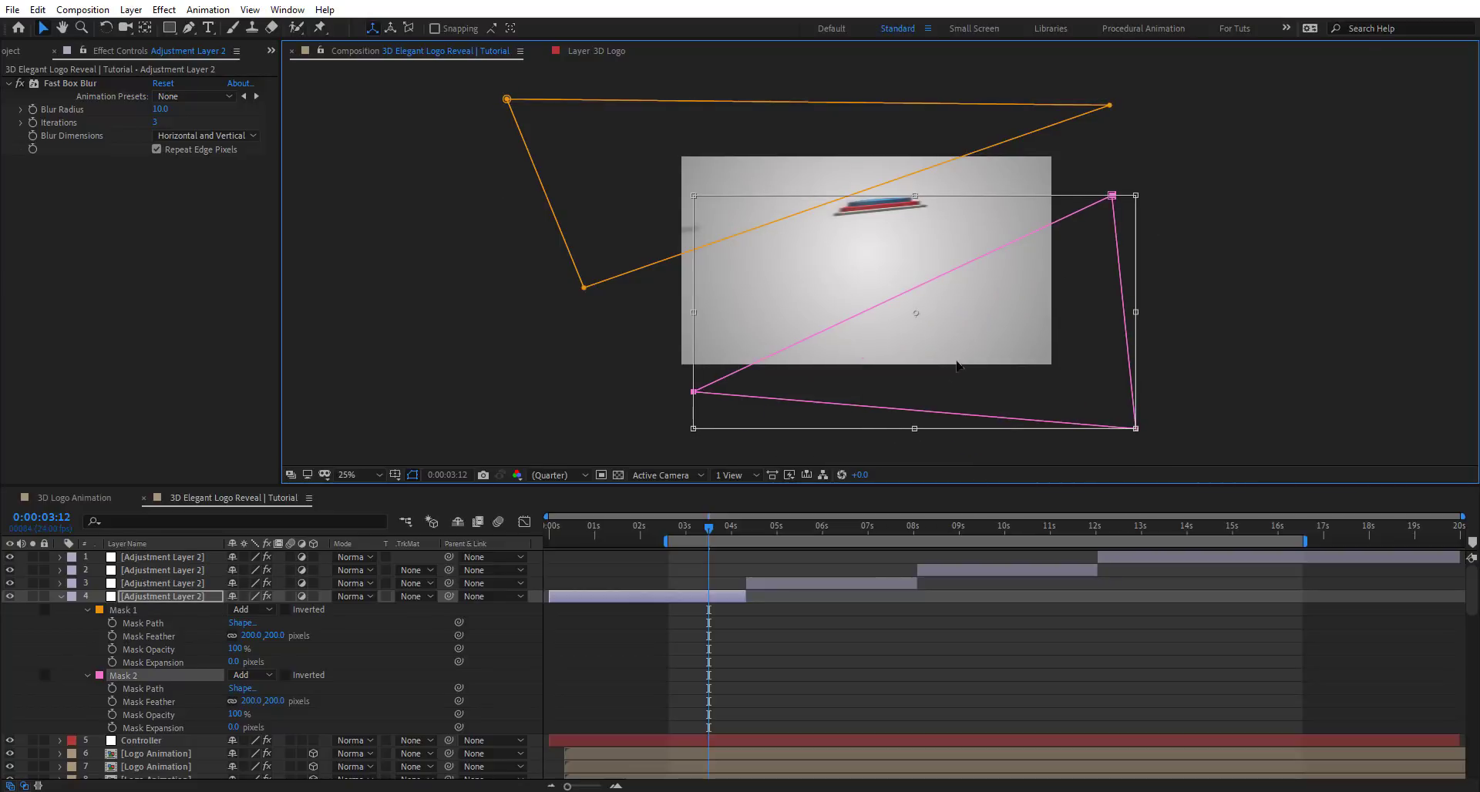
pyautogui.press('Return')
# At 0:00:05:13, move the upper-left mask of the second shot's blur layer up and right, partly off the frame.
pyautogui.click(802, 529)
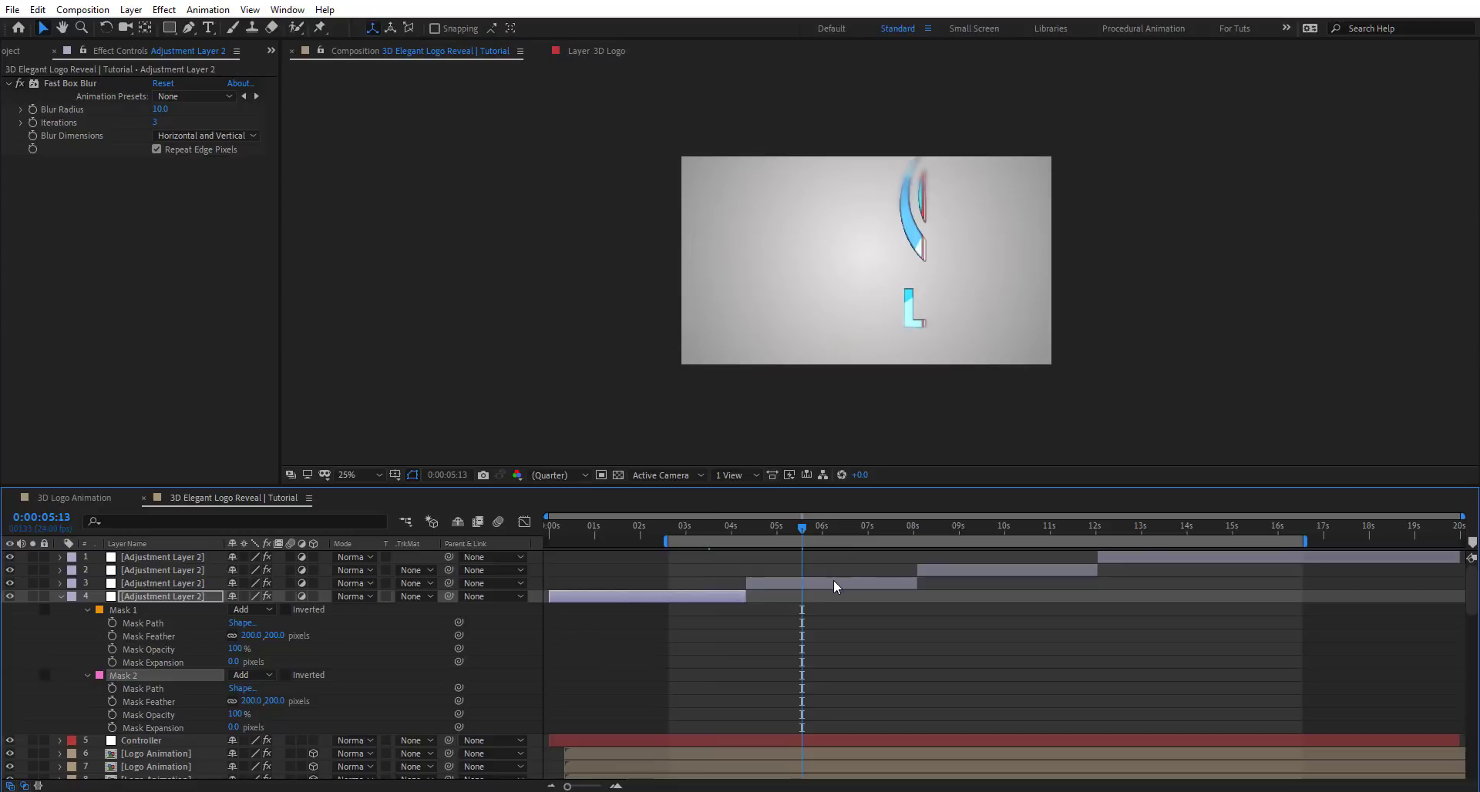
pyautogui.click(834, 583)
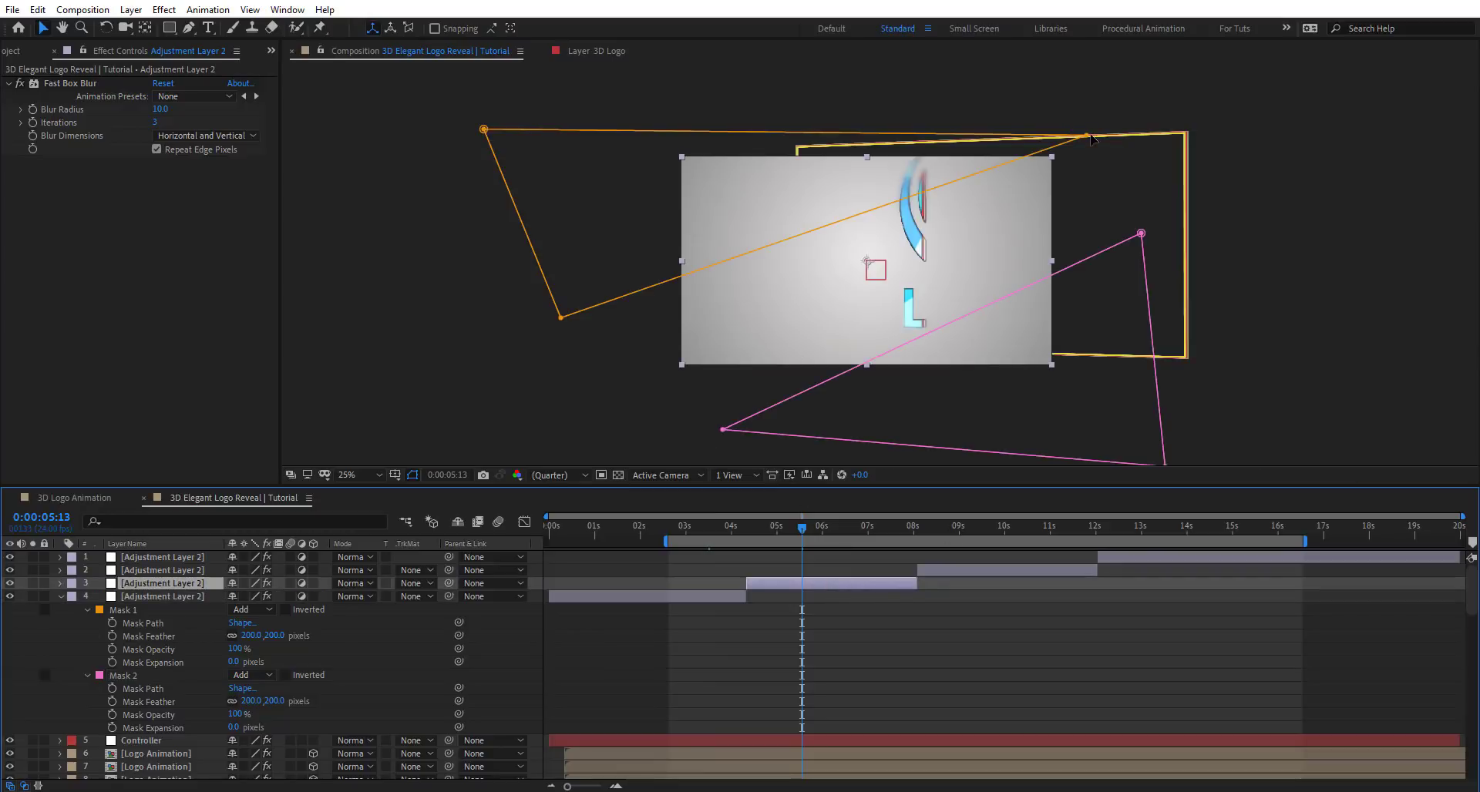
pyautogui.doubleClick(941, 186)
pyautogui.hotkey('shift', 'Up')
pyautogui.hotkey('shift', 'Up')
pyautogui.hotkey('shift', 'Up')
pyautogui.hotkey('shift', 'Up')
pyautogui.hotkey('shift', 'Up')
pyautogui.hotkey('shift', 'Up')
pyautogui.hotkey('shift', 'Up')
pyautogui.hotkey('shift', 'Up')
pyautogui.hotkey('shift', 'Up')
pyautogui.hotkey('shift', 'Up')
pyautogui.hotkey('shift', 'Up')
pyautogui.hotkey('shift', 'Up')
pyautogui.hotkey('shift', 'Up')
pyautogui.hotkey('shift', 'Up')
pyautogui.hotkey('shift', 'Up')
pyautogui.hotkey('shift', 'Up')
pyautogui.hotkey('shift', 'Up')
pyautogui.hotkey('shift', 'Up')
pyautogui.hotkey('shift', 'Up')
pyautogui.hotkey('shift', 'Up')
pyautogui.hotkey('shift', 'Right')
pyautogui.hotkey('shift', 'Right')
pyautogui.hotkey('shift', 'Right')
pyautogui.hotkey('shift', 'Right')
pyautogui.hotkey('shift', 'Right')
pyautogui.hotkey('shift', 'Right')
pyautogui.hotkey('shift', 'Right')
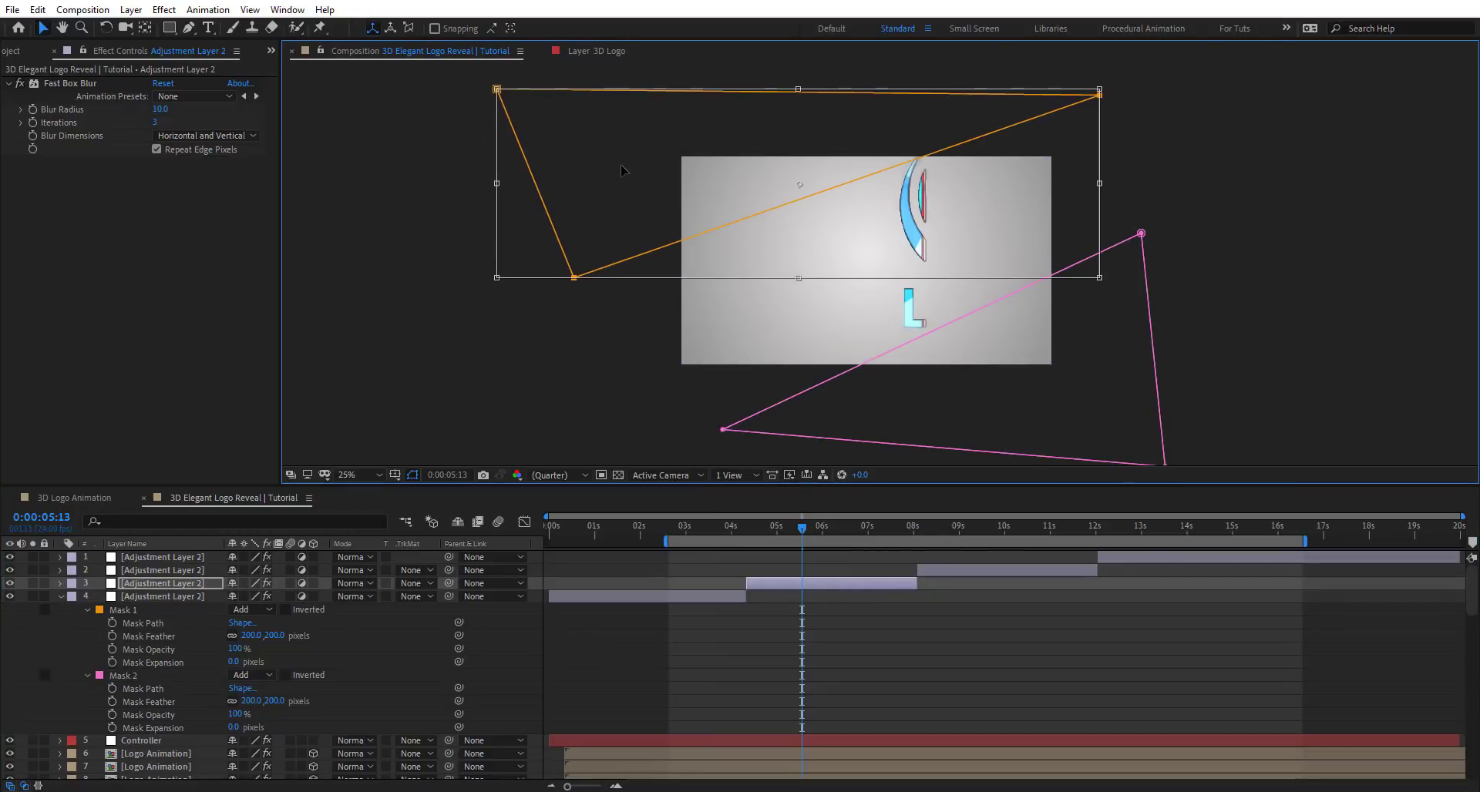
pyautogui.hotkey('shift', 'Right')
pyautogui.hotkey('shift', 'Right')
pyautogui.hotkey('shift', 'Right')
pyautogui.hotkey('shift', 'Right')
pyautogui.hotkey('shift', 'Down')
pyautogui.hotkey('shift', 'Down')
pyautogui.hotkey('shift', 'Down')
pyautogui.hotkey('shift', 'Down')
pyautogui.hotkey('shift', 'Down')
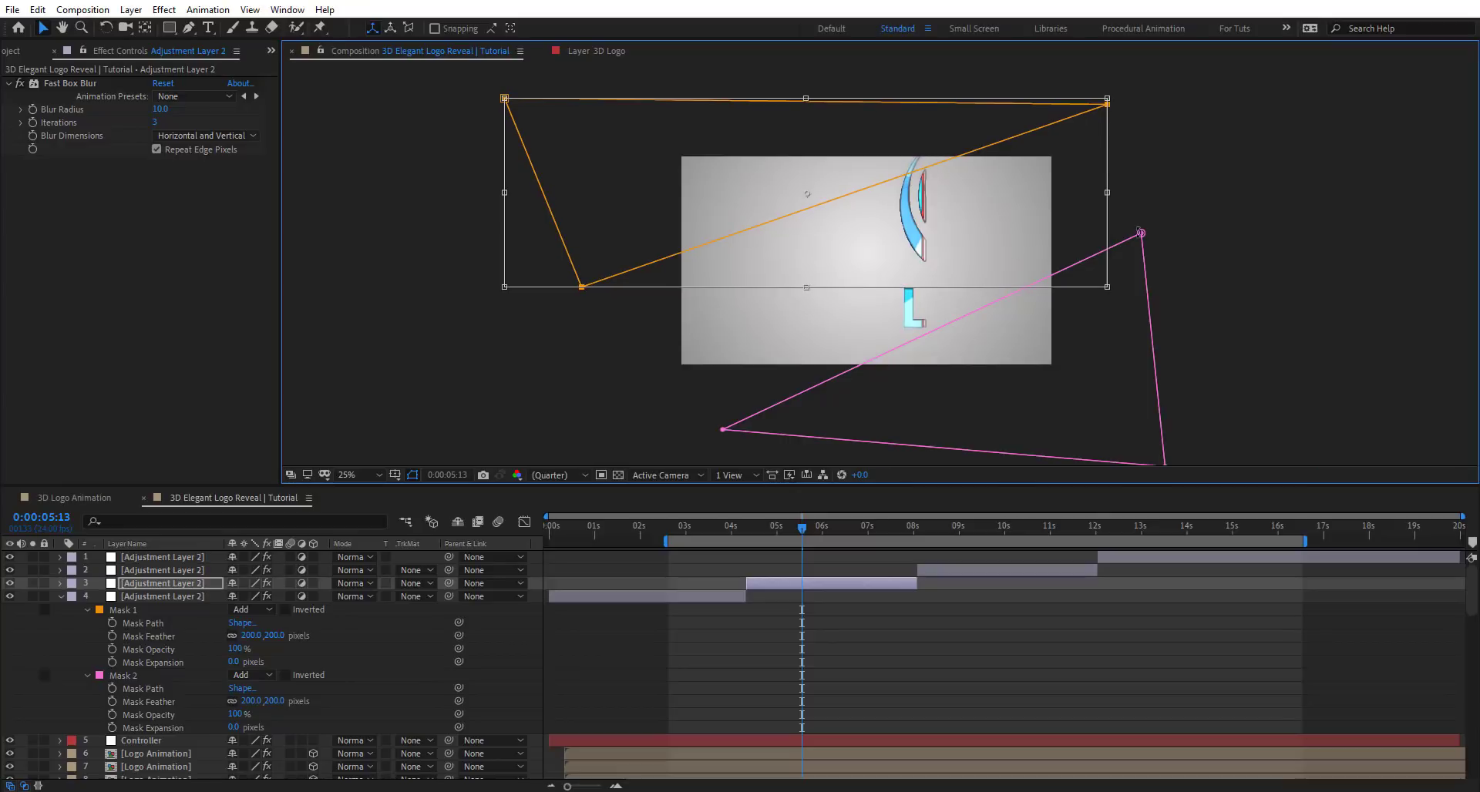
pyautogui.press('Return')
# Nudge the lower-right mask of the second shot's blur layer slightly up and left toward the letter L.
pyautogui.doubleClick(1141, 234)
pyautogui.hotkey('shift', 'Up')
pyautogui.hotkey('shift', 'Up')
pyautogui.hotkey('shift', 'Up')
pyautogui.hotkey('shift', 'Up')
pyautogui.hotkey('shift', 'Up')
pyautogui.hotkey('shift', 'Up')
pyautogui.hotkey('shift', 'Up')
pyautogui.hotkey('shift', 'Up')
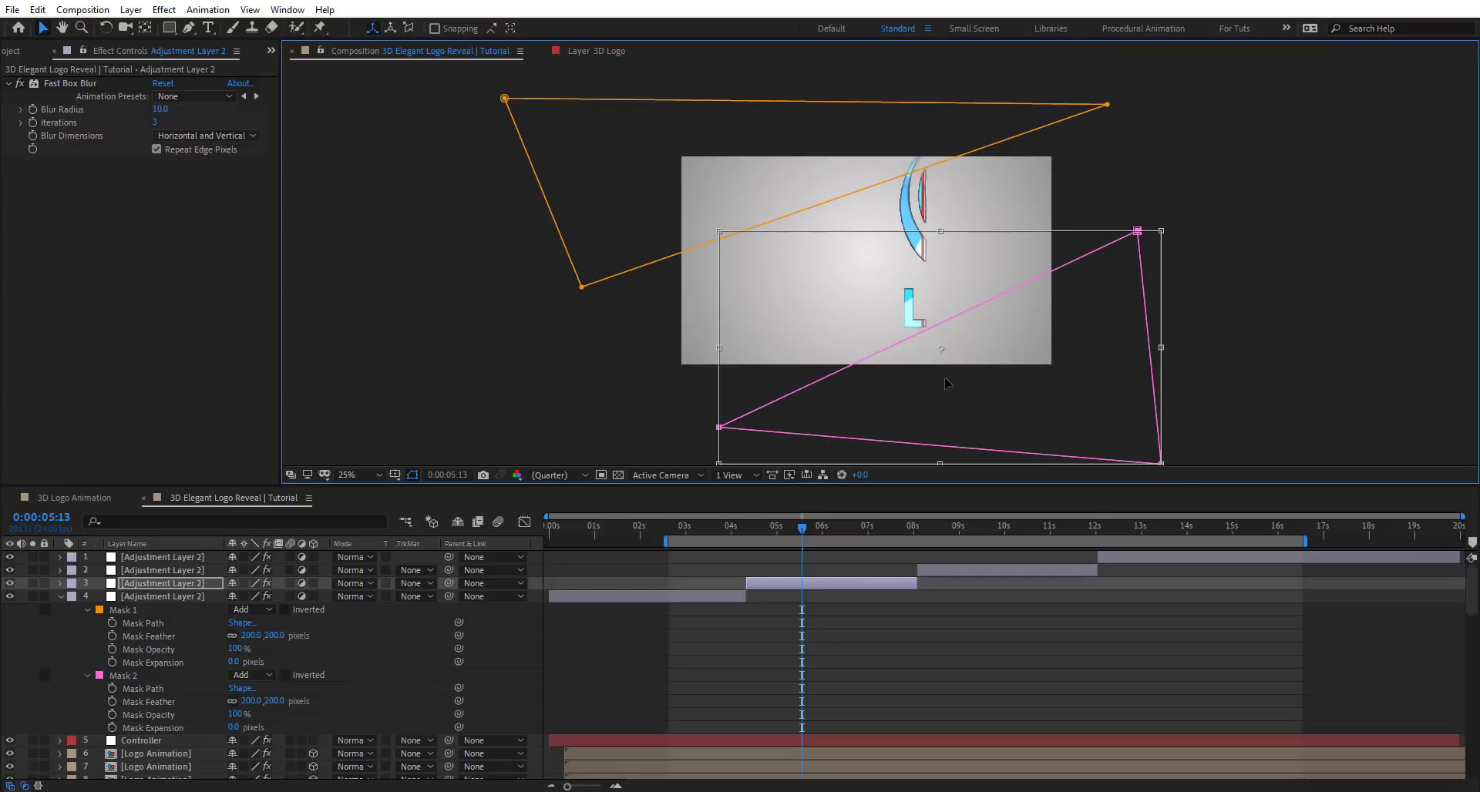
pyautogui.hotkey('shift', 'Left')
pyautogui.hotkey('shift', 'Left')
pyautogui.hotkey('shift', 'Left')
pyautogui.hotkey('shift', 'Left')
pyautogui.hotkey('shift', 'Right')
pyautogui.hotkey('shift', 'Down')
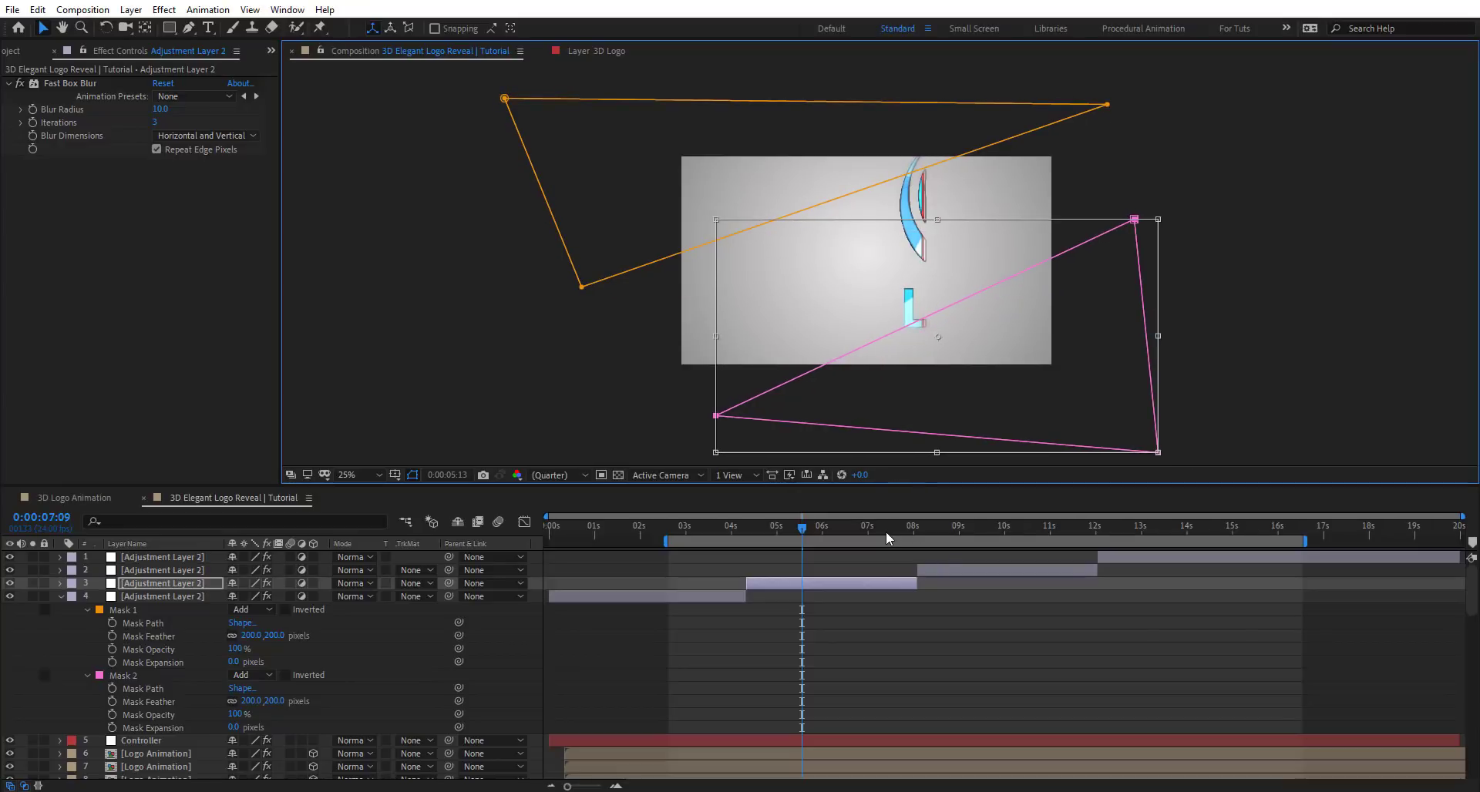
# Check the end of the second shot and move its lower-right blur mask further left to cover more of the logo text.
pyautogui.click(886, 530)
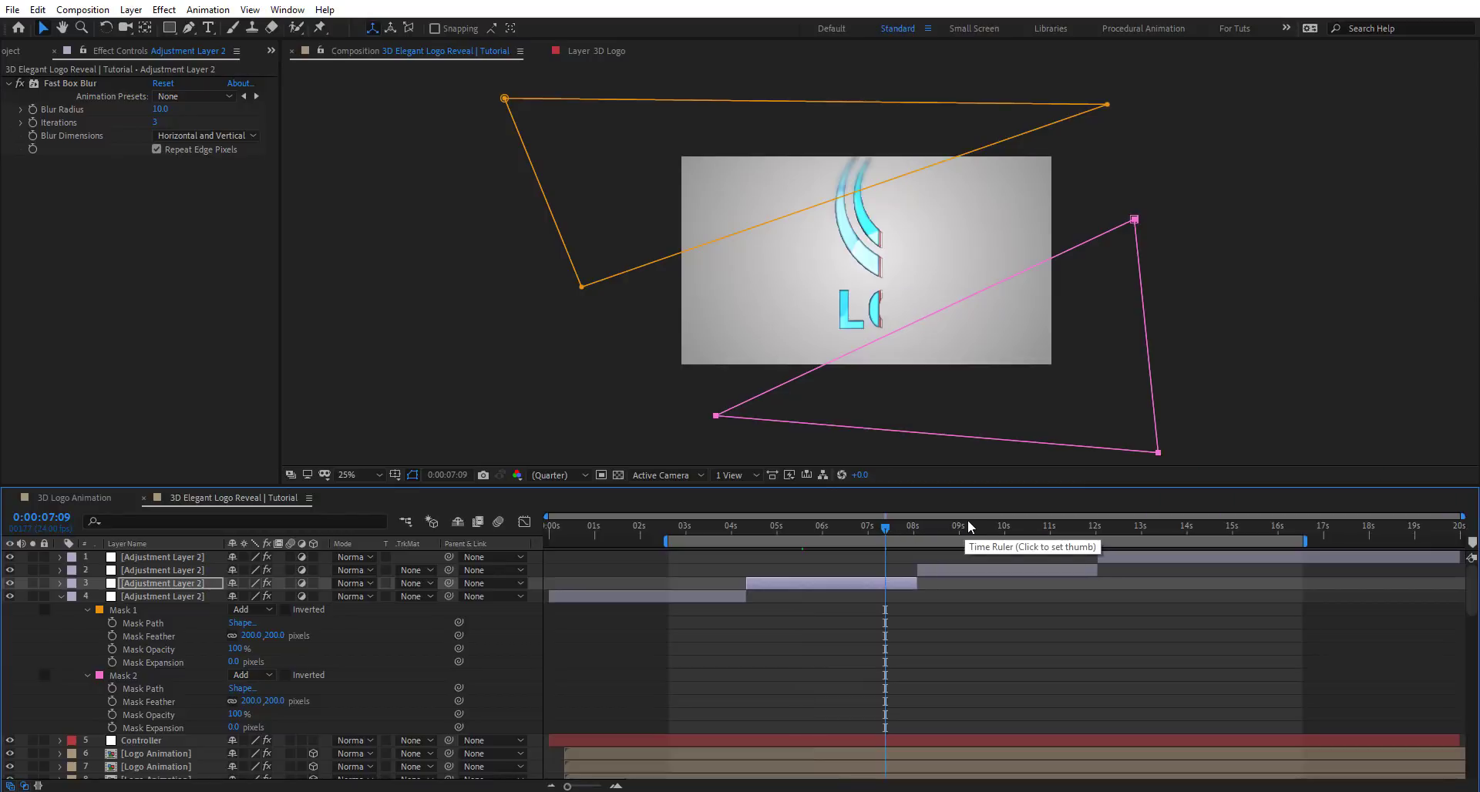
pyautogui.click(969, 519)
pyautogui.click(901, 529)
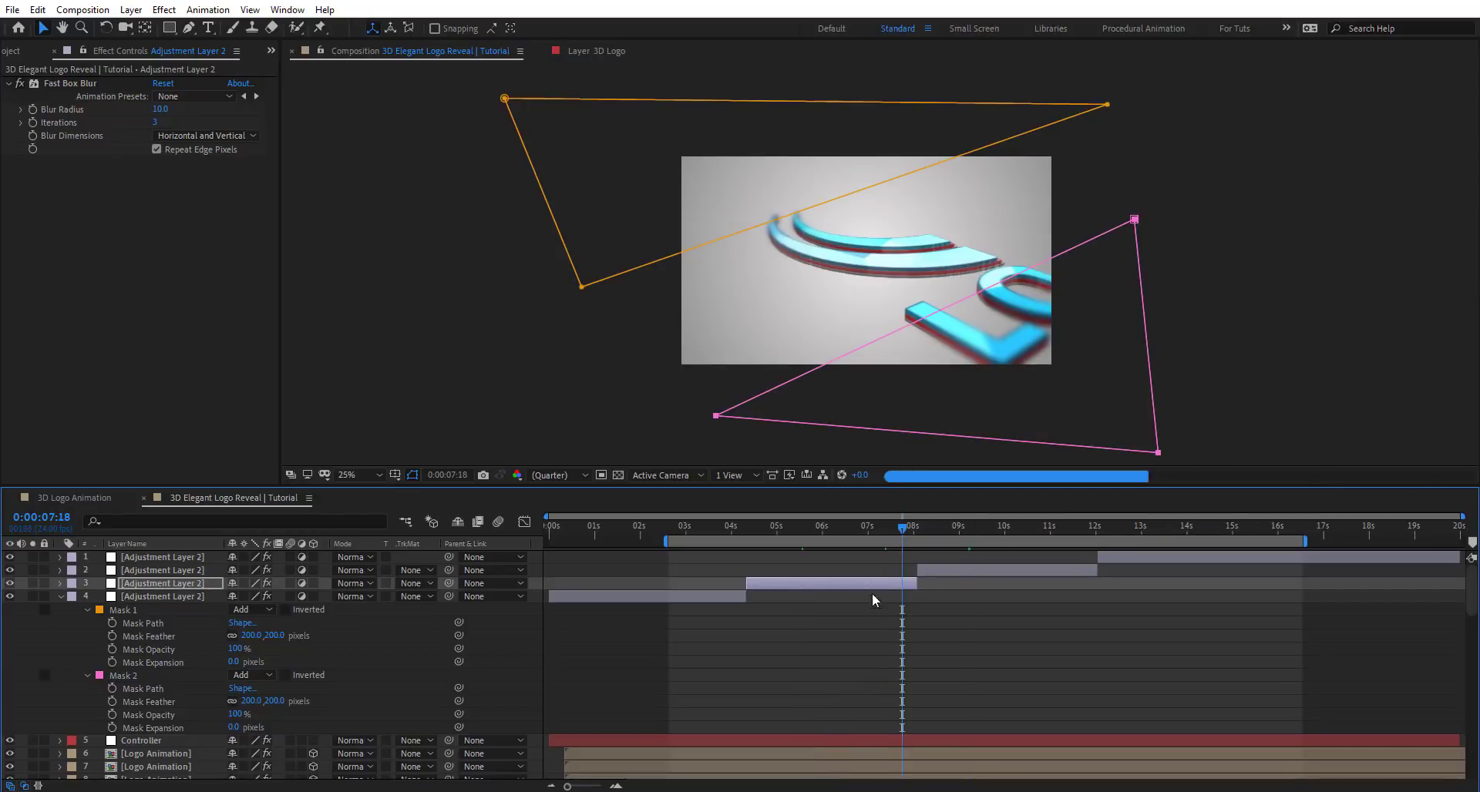
pyautogui.moveTo(717, 417); pyautogui.dragTo(673, 416)
pyautogui.hotkey('ctrl', 't')
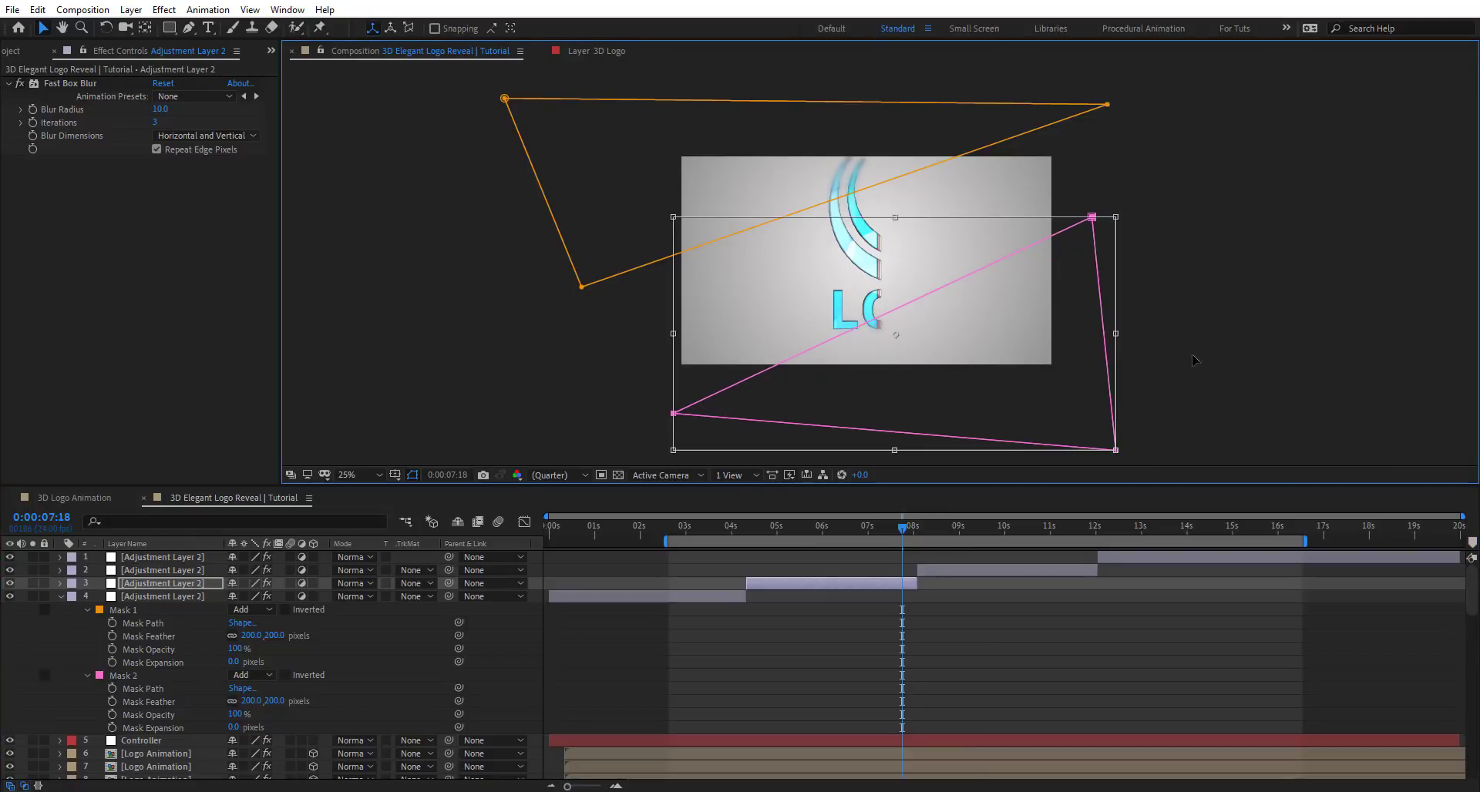
pyautogui.moveTo(1194, 360); pyautogui.dragTo(964, 359)
pyautogui.press('Return')
# At 0:00:10:04, move the third shot's lower-right blur mask down and right, and nudge its upper-left mask slightly up and right.
pyautogui.click(1013, 529)
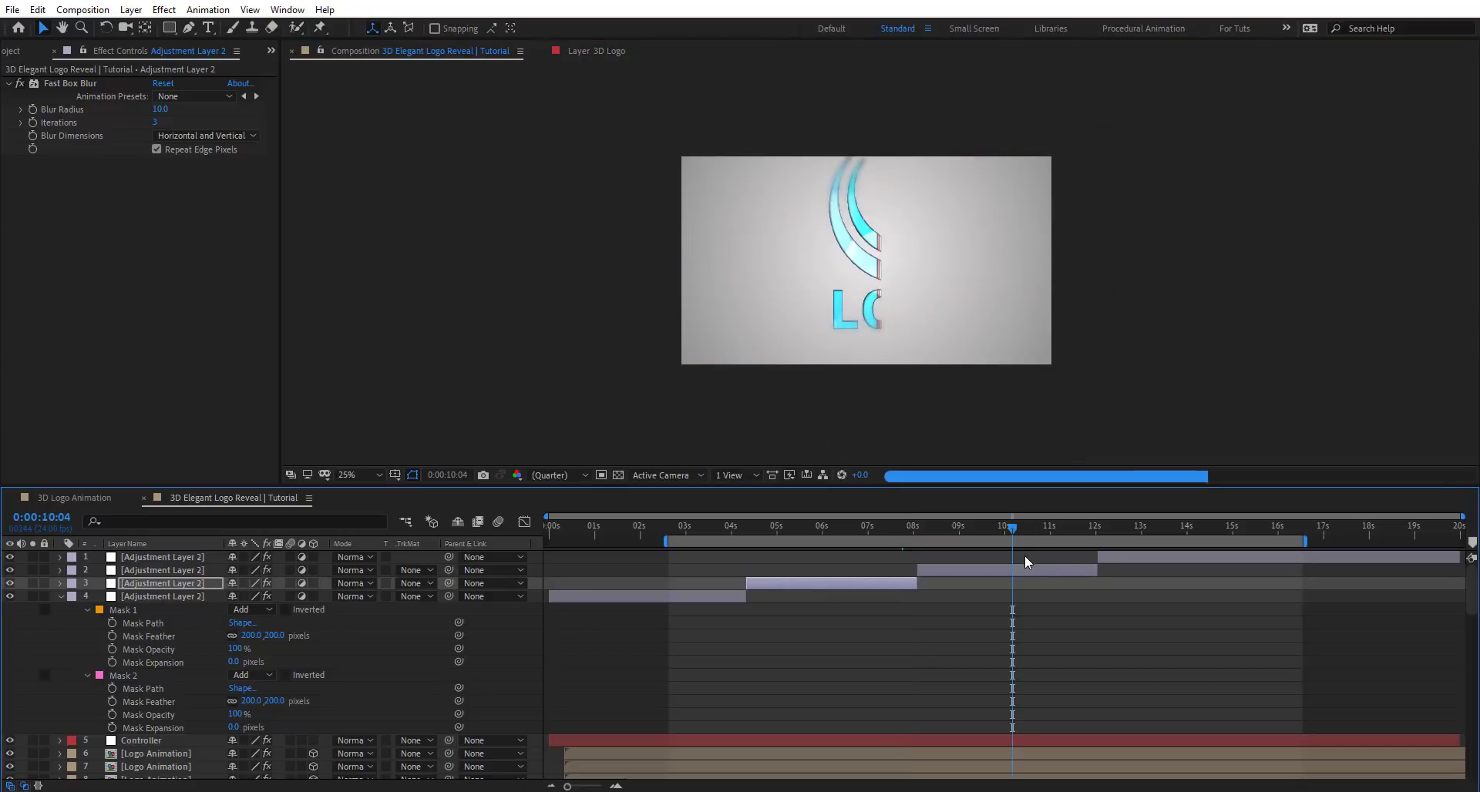
pyautogui.click(1030, 569)
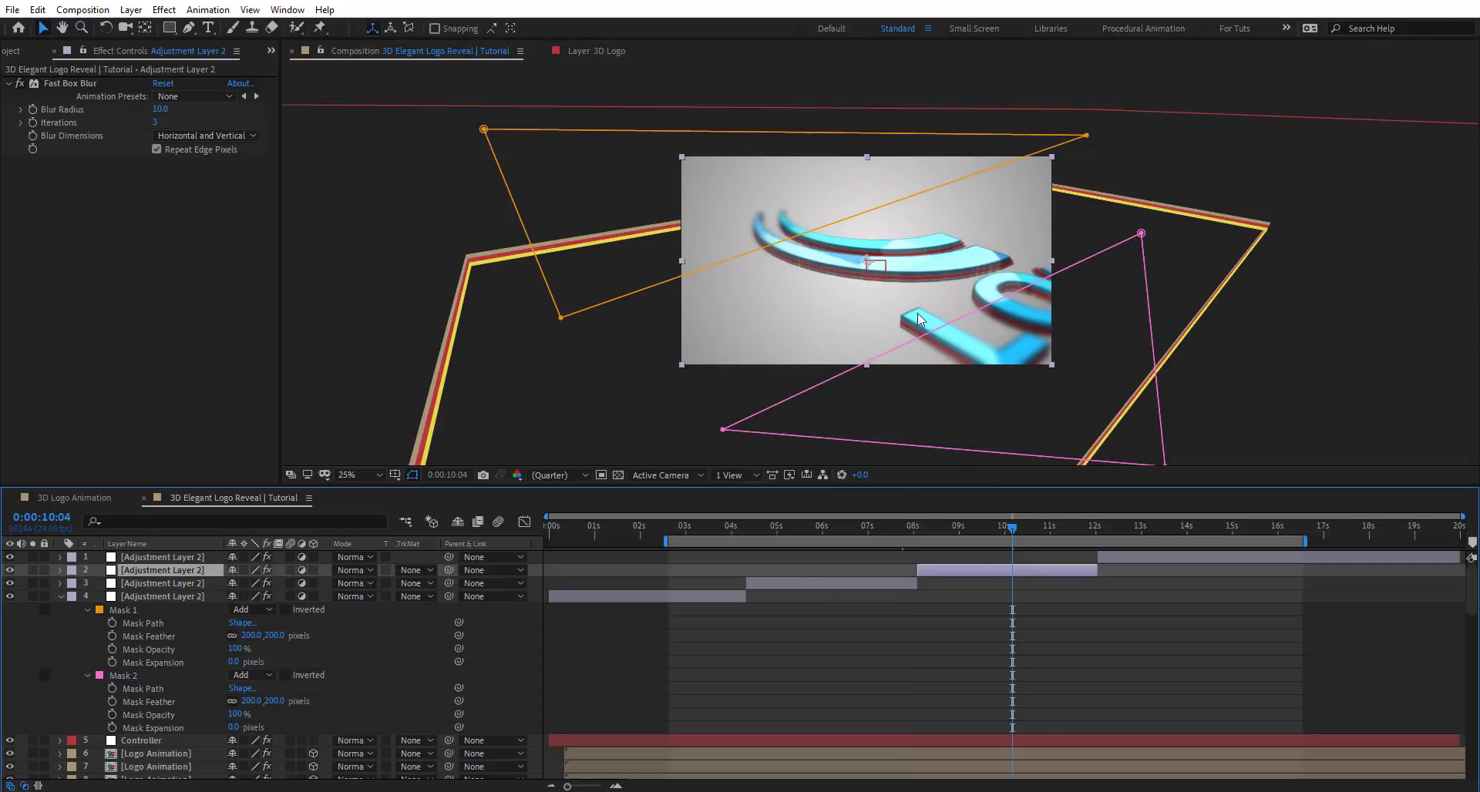
pyautogui.doubleClick(1141, 234)
pyautogui.moveTo(1050, 347); pyautogui.dragTo(1073, 363)
pyautogui.press('Return')
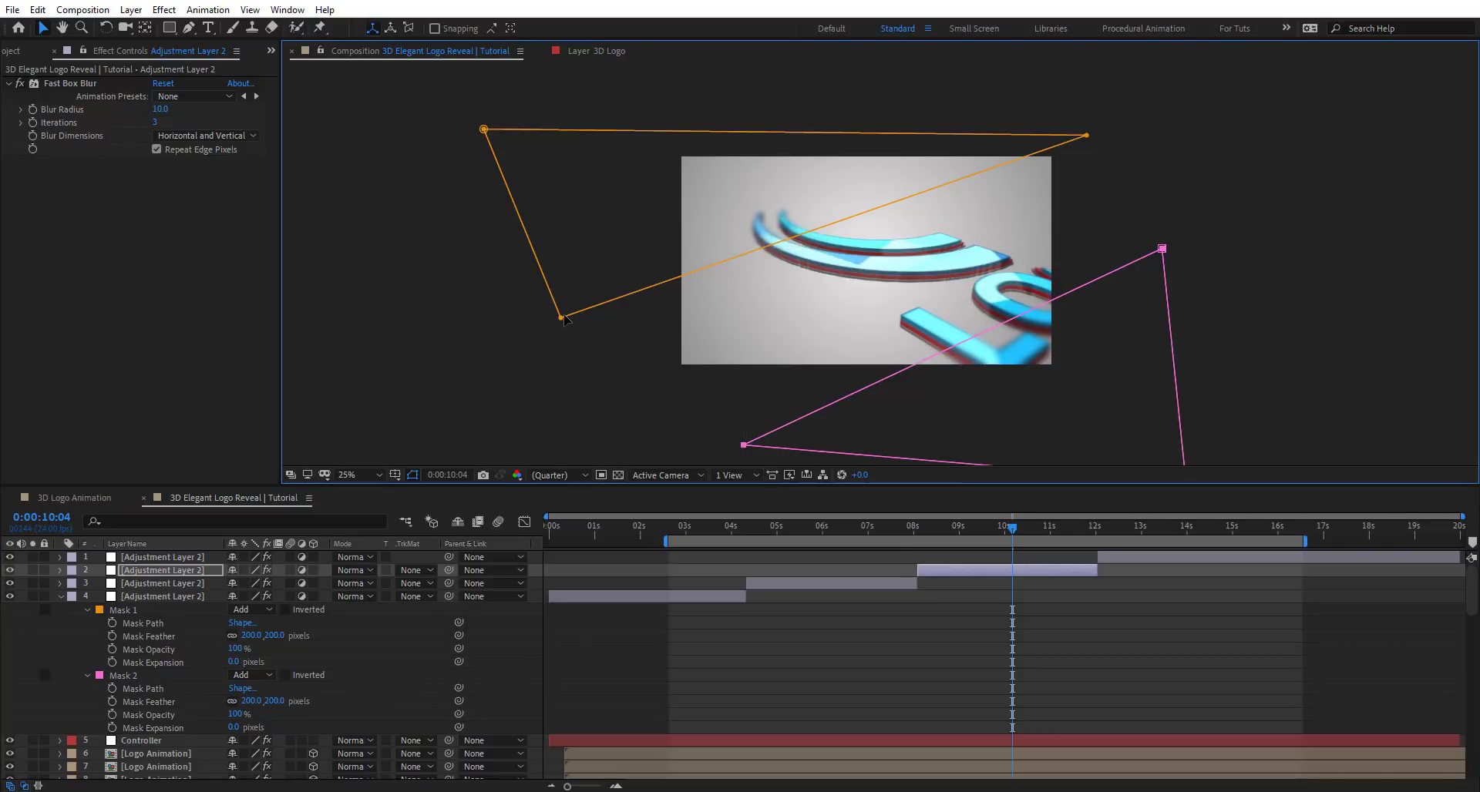
pyautogui.doubleClick(563, 321)
pyautogui.moveTo(569, 312); pyautogui.dragTo(575, 310)
pyautogui.press('Return')
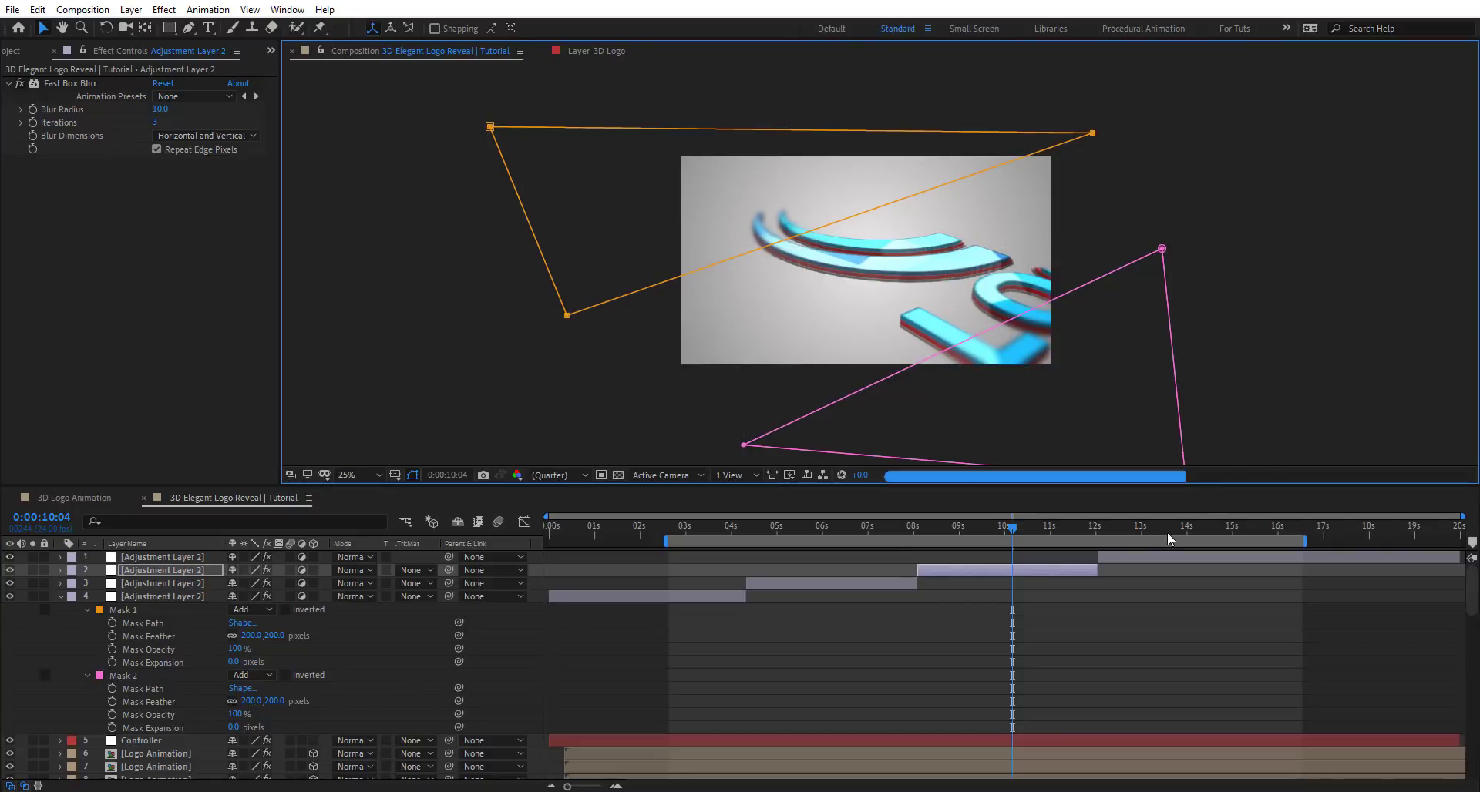
# At 0:00:13:15, move the last blur layer's upper mask up and right and its lower mask left over the logo text, rotating both clockwise.
pyautogui.click(1171, 527)
pyautogui.click(1168, 555)
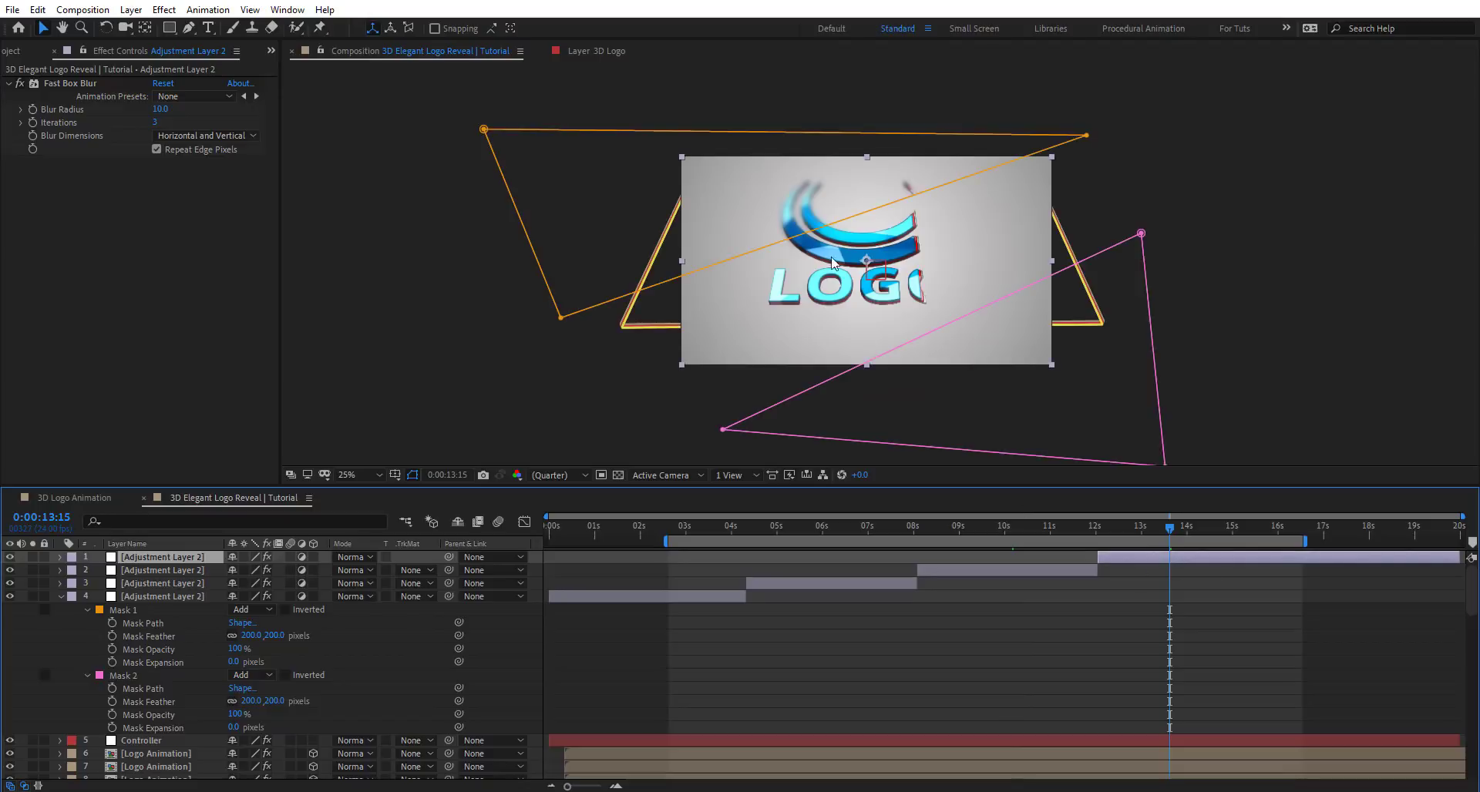
pyautogui.doubleClick(1087, 135)
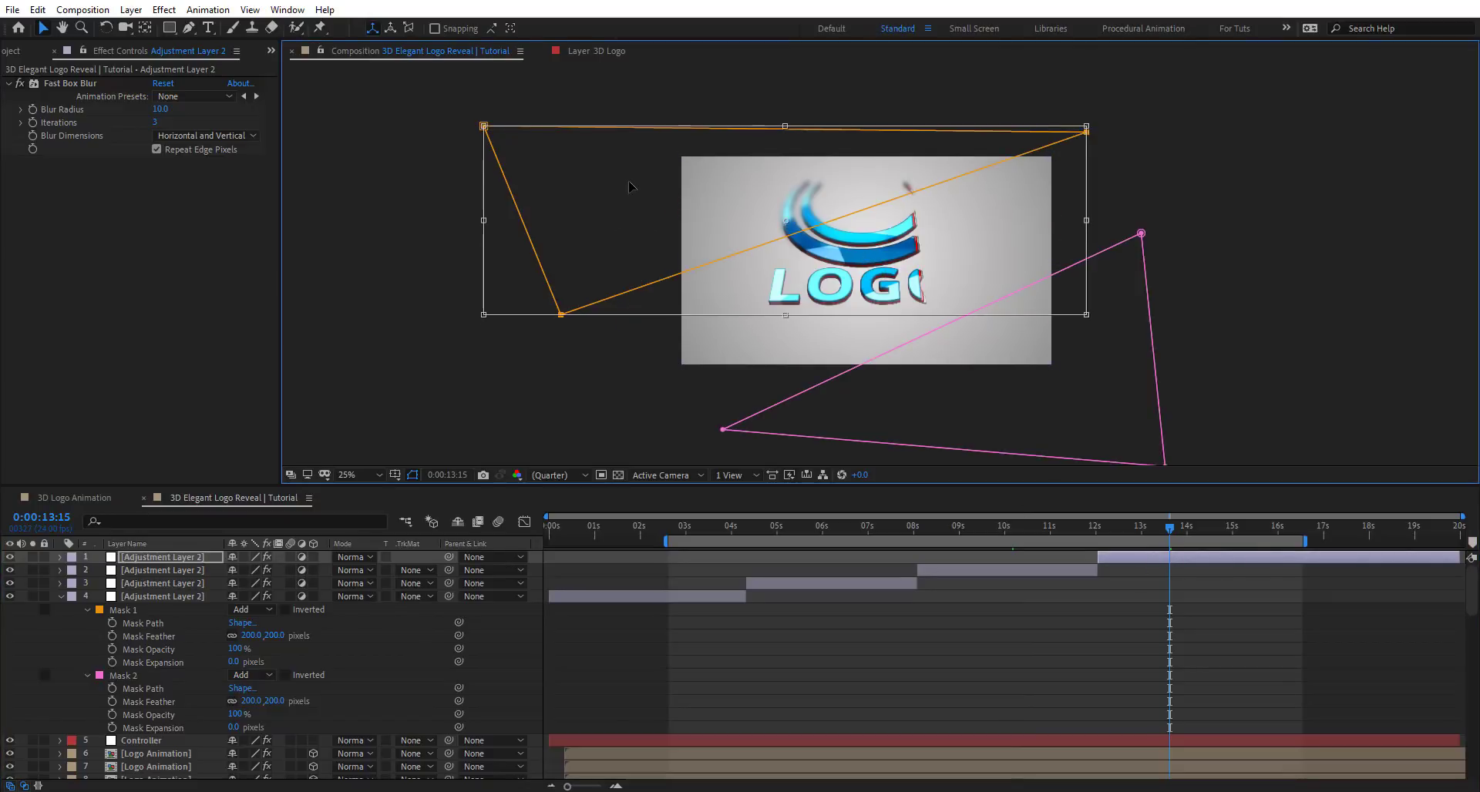
pyautogui.moveTo(614, 234); pyautogui.dragTo(629, 185)
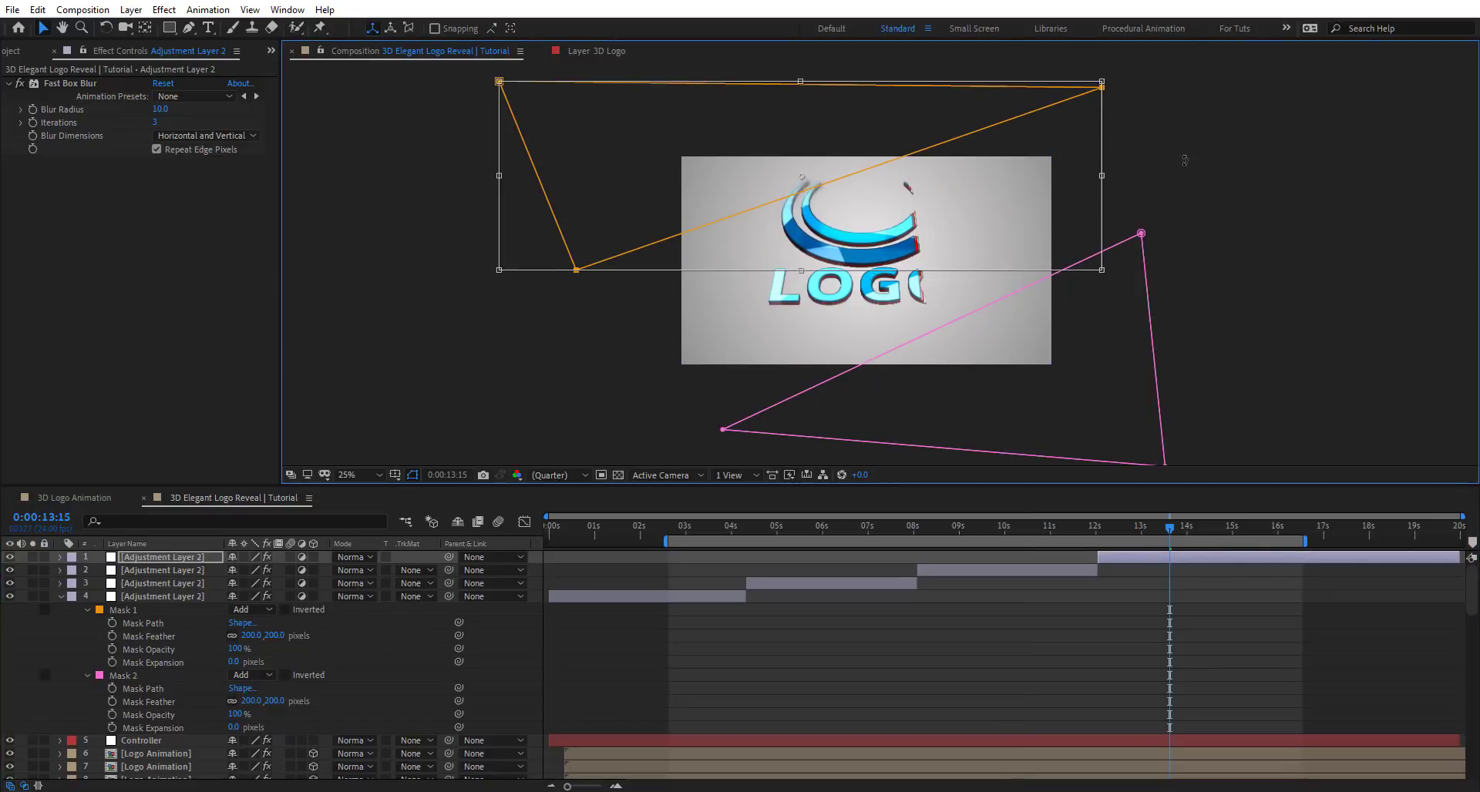
pyautogui.moveTo(1161, 166); pyautogui.dragTo(1004, 199)
pyautogui.press('Return')
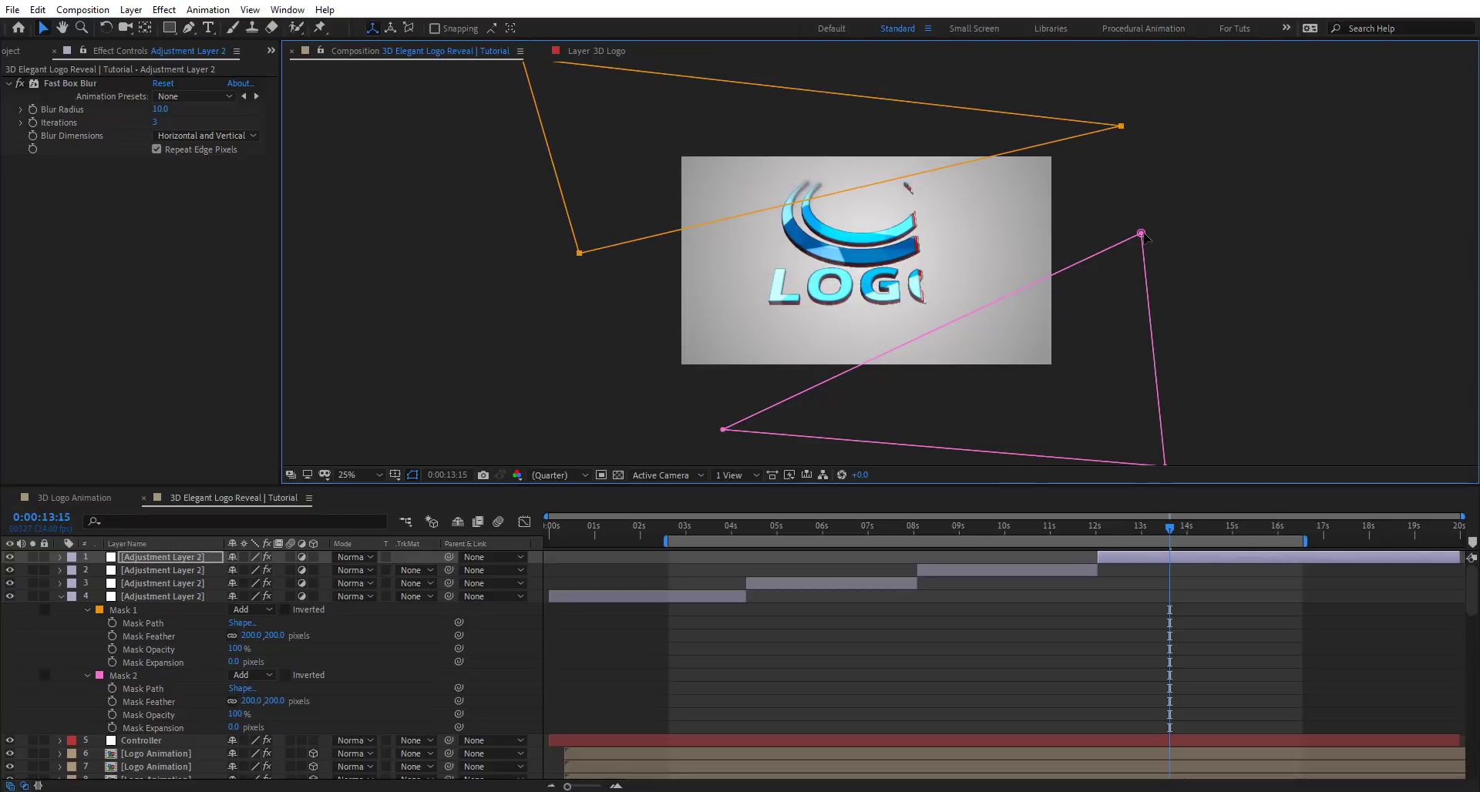
pyautogui.doubleClick(1141, 234)
pyautogui.moveTo(903, 398); pyautogui.dragTo(948, 367)
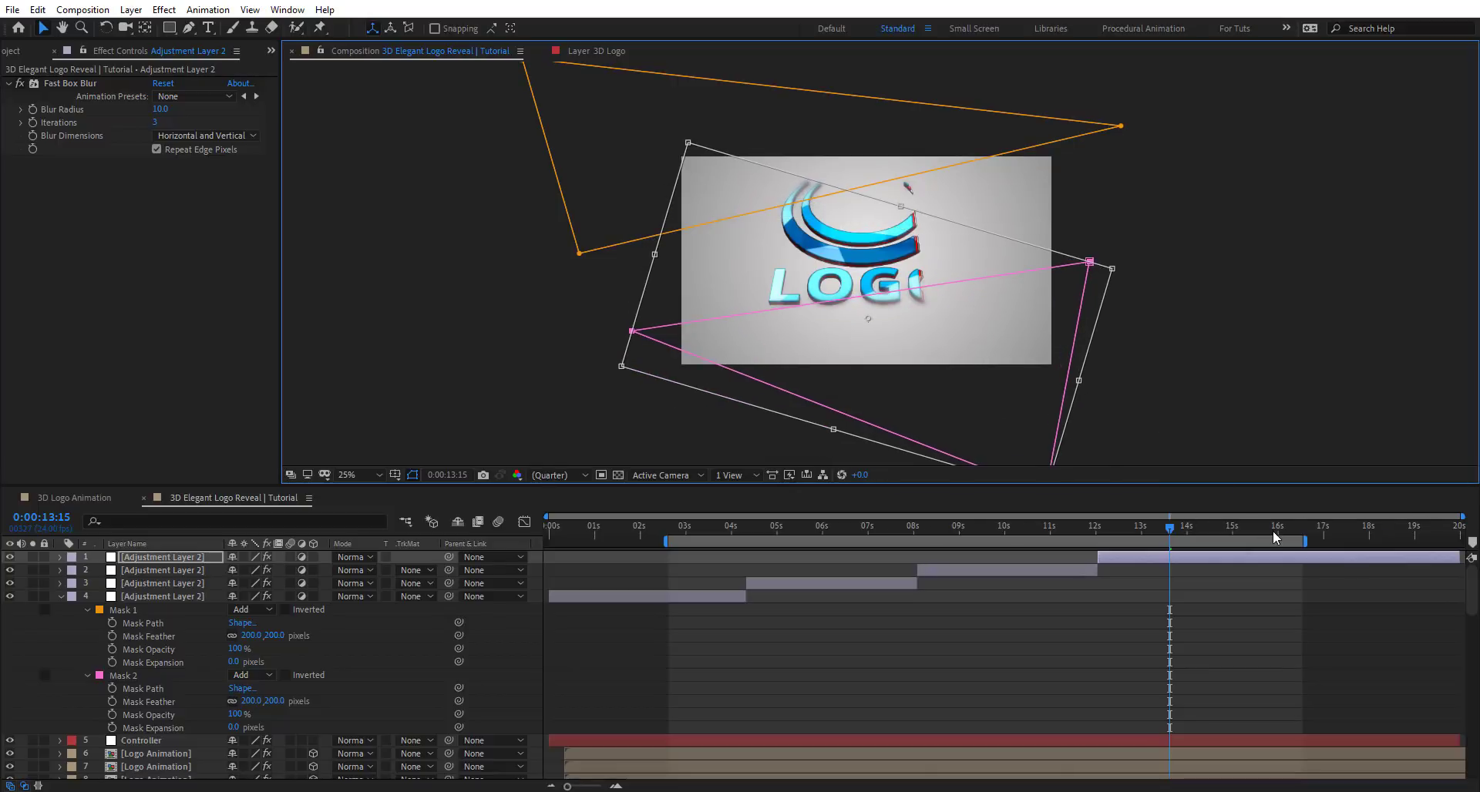
# Animate the last blur layer's Opacity from 100% at 0:00:15:21 to 0% at 0:00:17:13.
pyautogui.click(1273, 529)
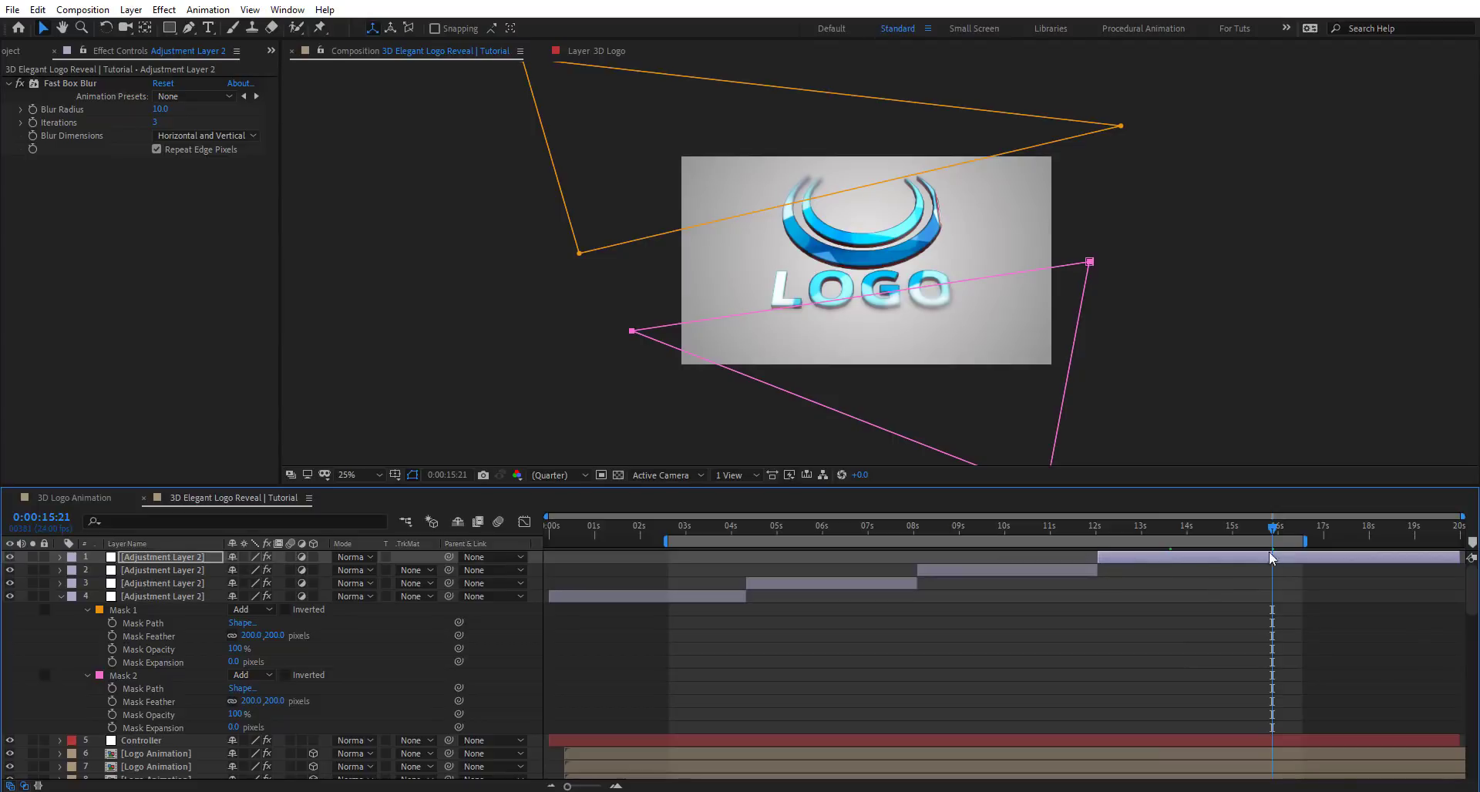
pyautogui.click(172, 557)
pyautogui.press('t')
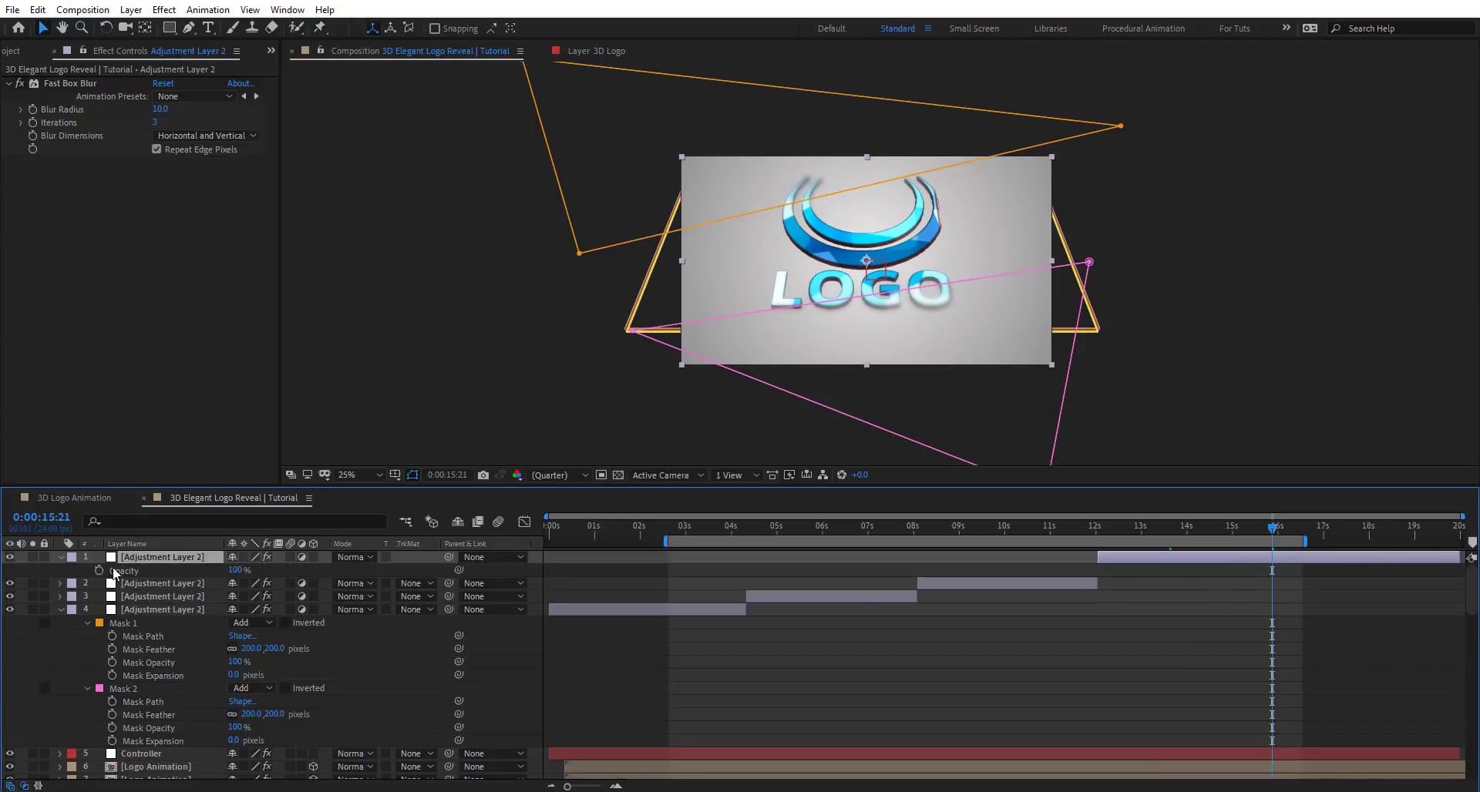
pyautogui.click(97, 570)
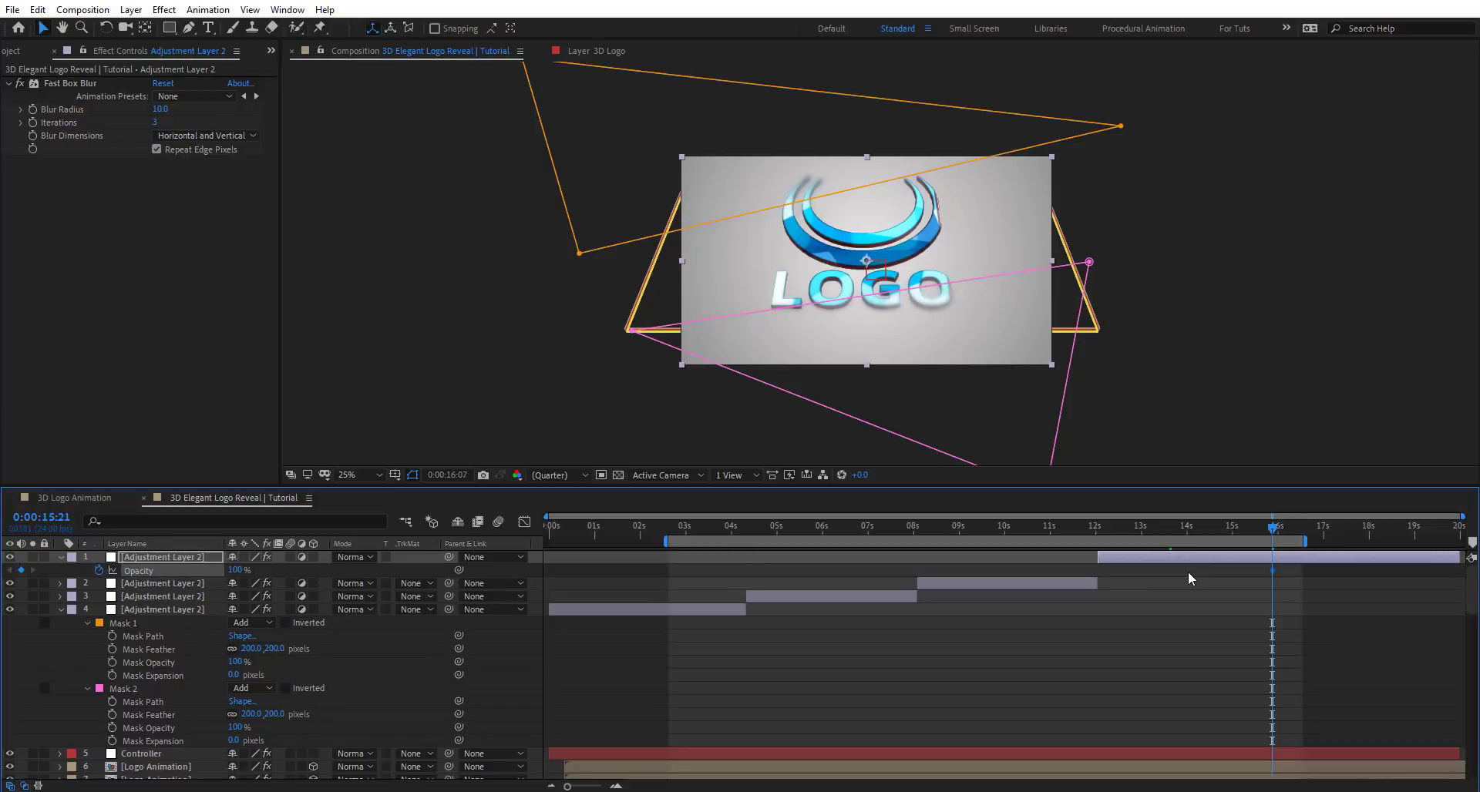
pyautogui.hotkey('shift', 'pagedown')
pyautogui.hotkey('shift', 'pagedown')
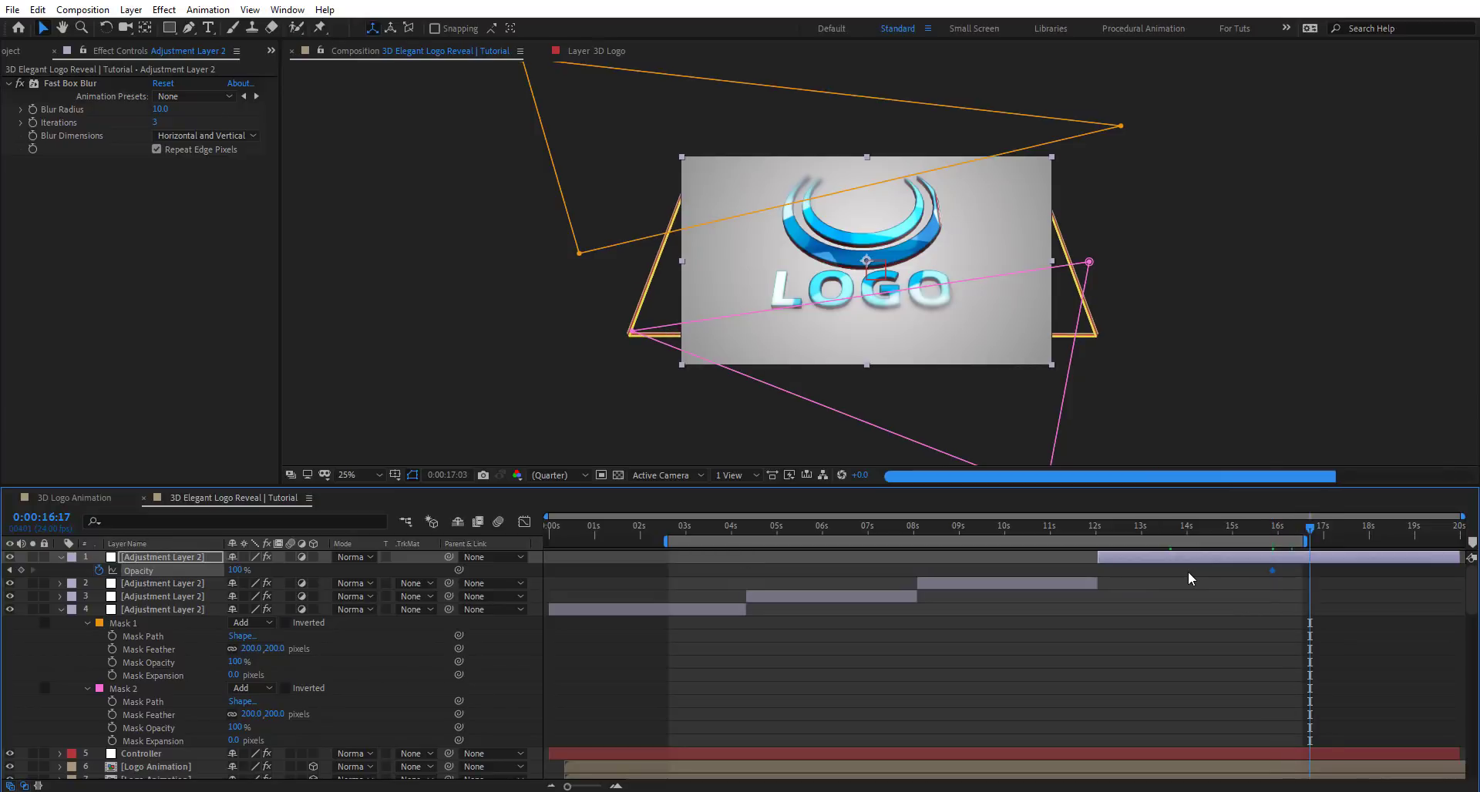
pyautogui.hotkey('shift', 'pagedown')
pyautogui.hotkey('shift', 'pagedown')
pyautogui.moveTo(232, 576); pyautogui.dragTo(132, 572)
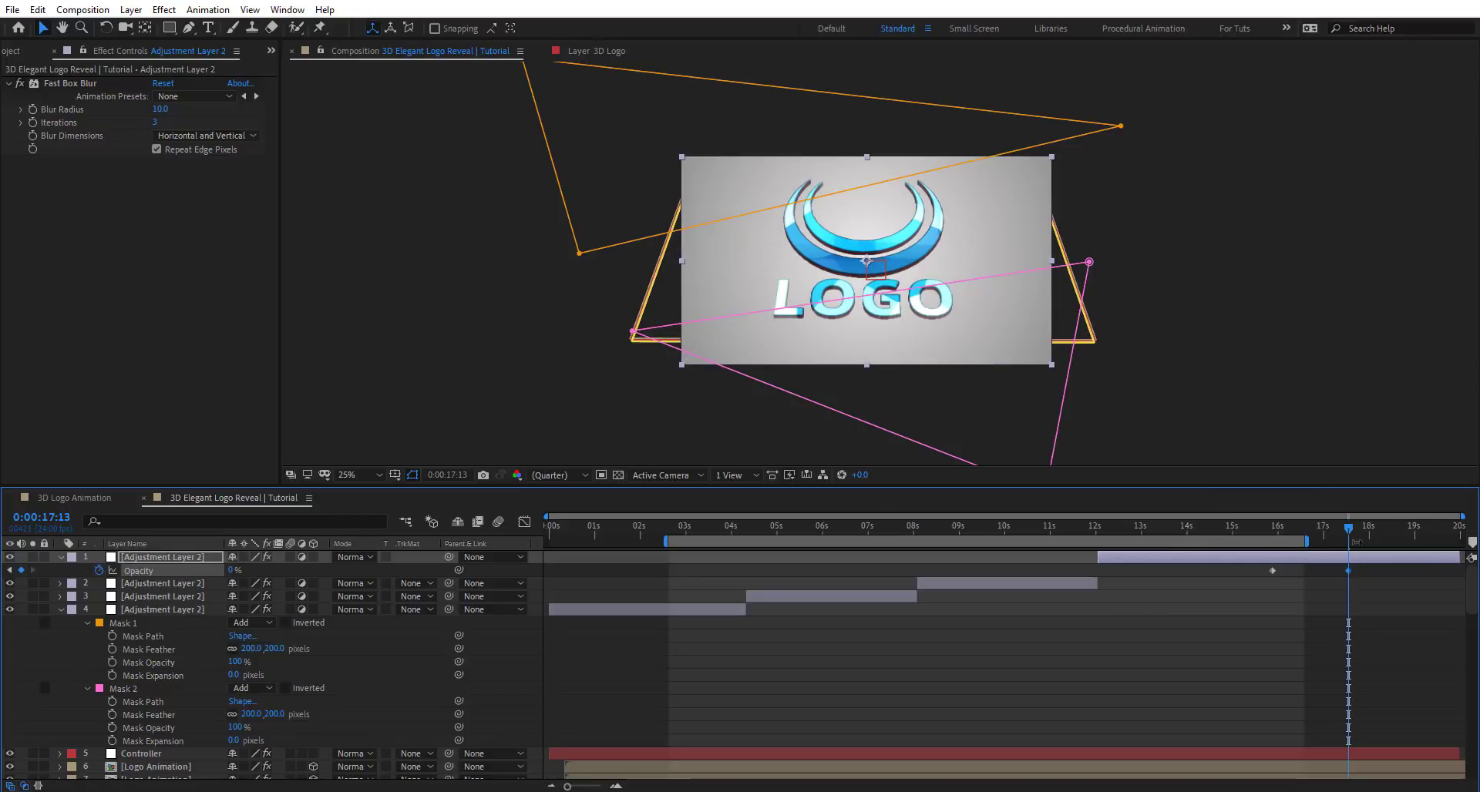
# Extend the work area's end to about 18 seconds and scrub back through the final shot to check the blur.
pyautogui.moveTo(1357, 542); pyautogui.dragTo(1370, 542)
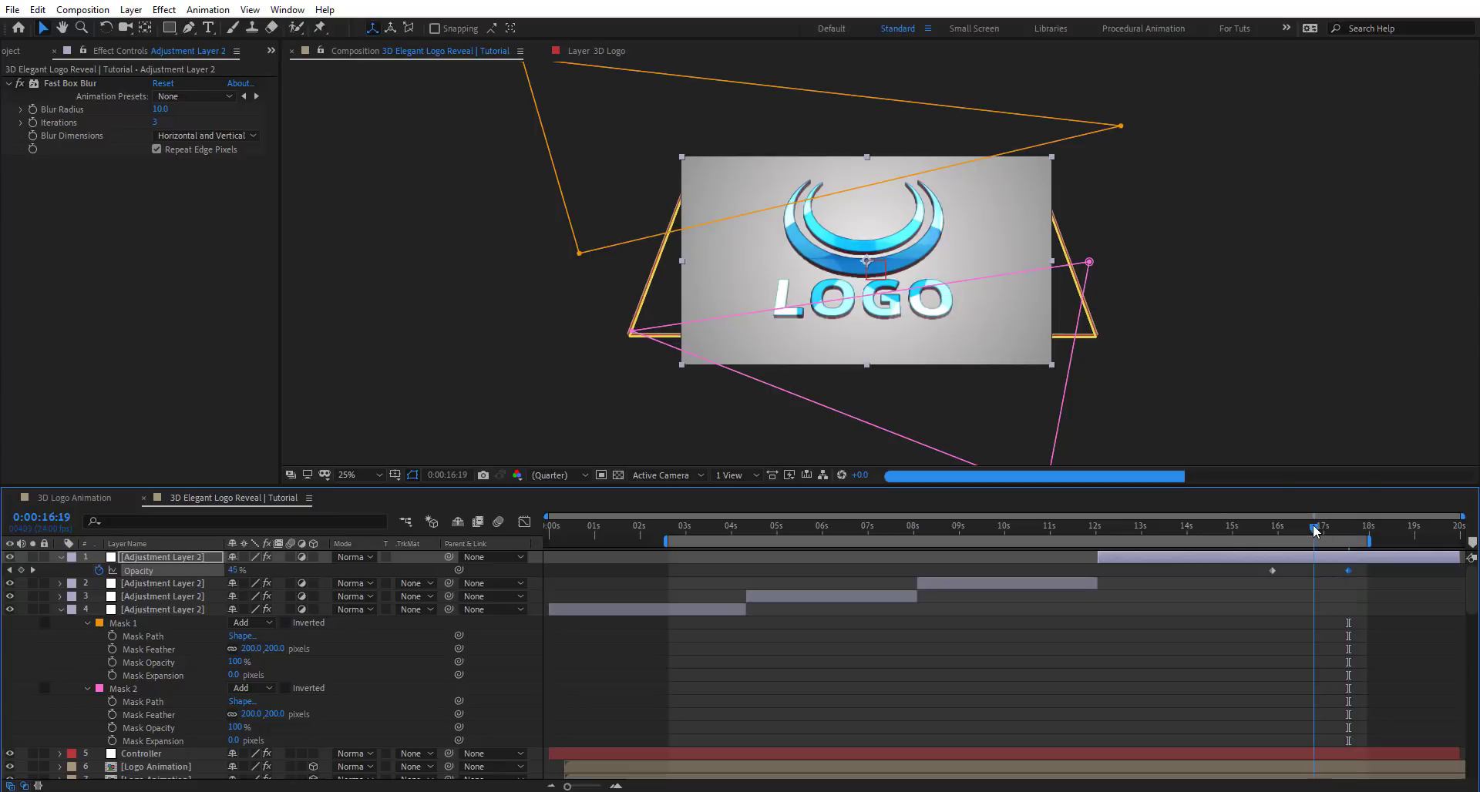
pyautogui.click(1230, 530)
pyautogui.moveTo(1227, 540); pyautogui.dragTo(1205, 539)
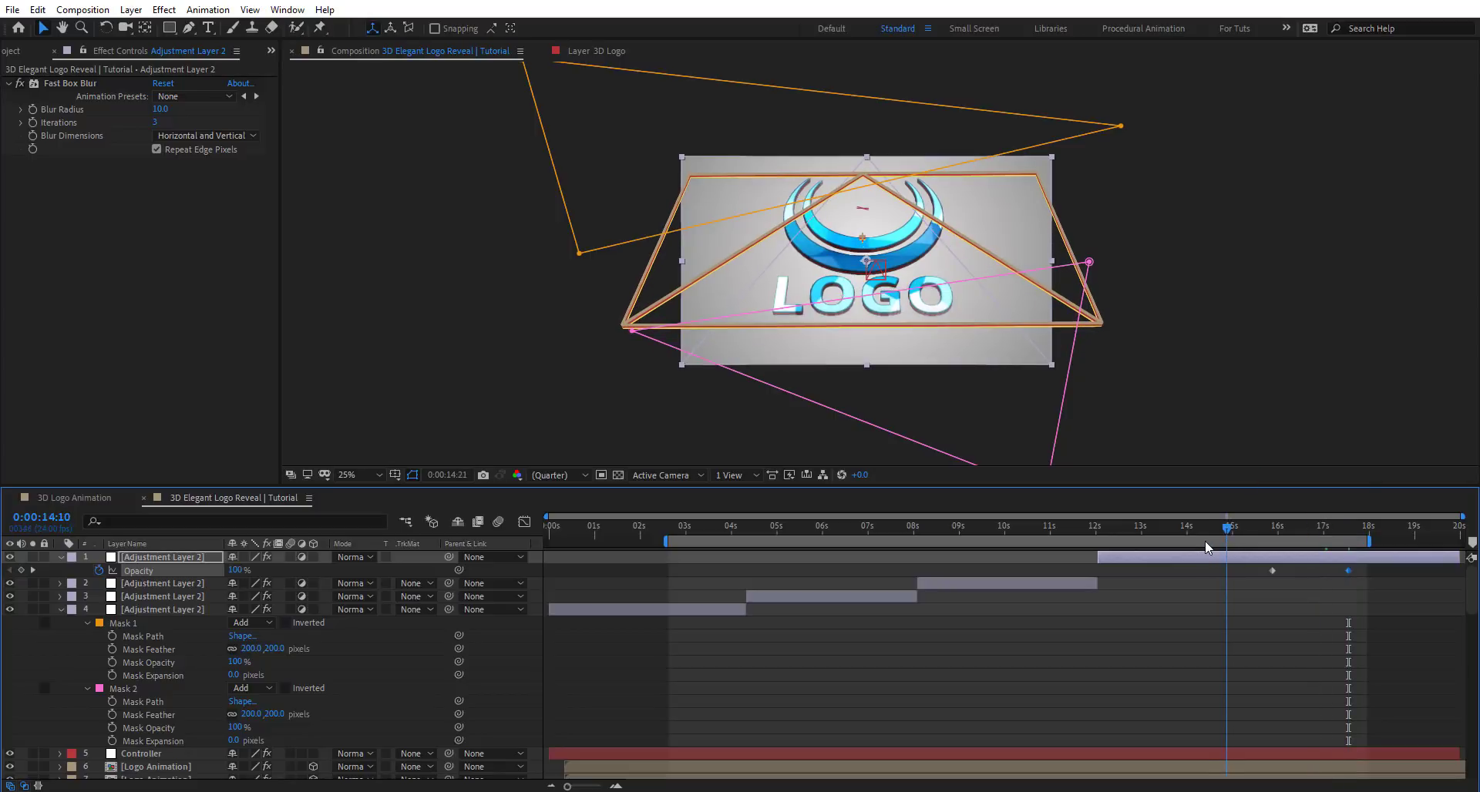
# Select all four blur adjustment layers and collapse their open properties.
pyautogui.keyDown('shift'); pyautogui.click(183, 608); pyautogui.keyUp('shift')
pyautogui.press('u')
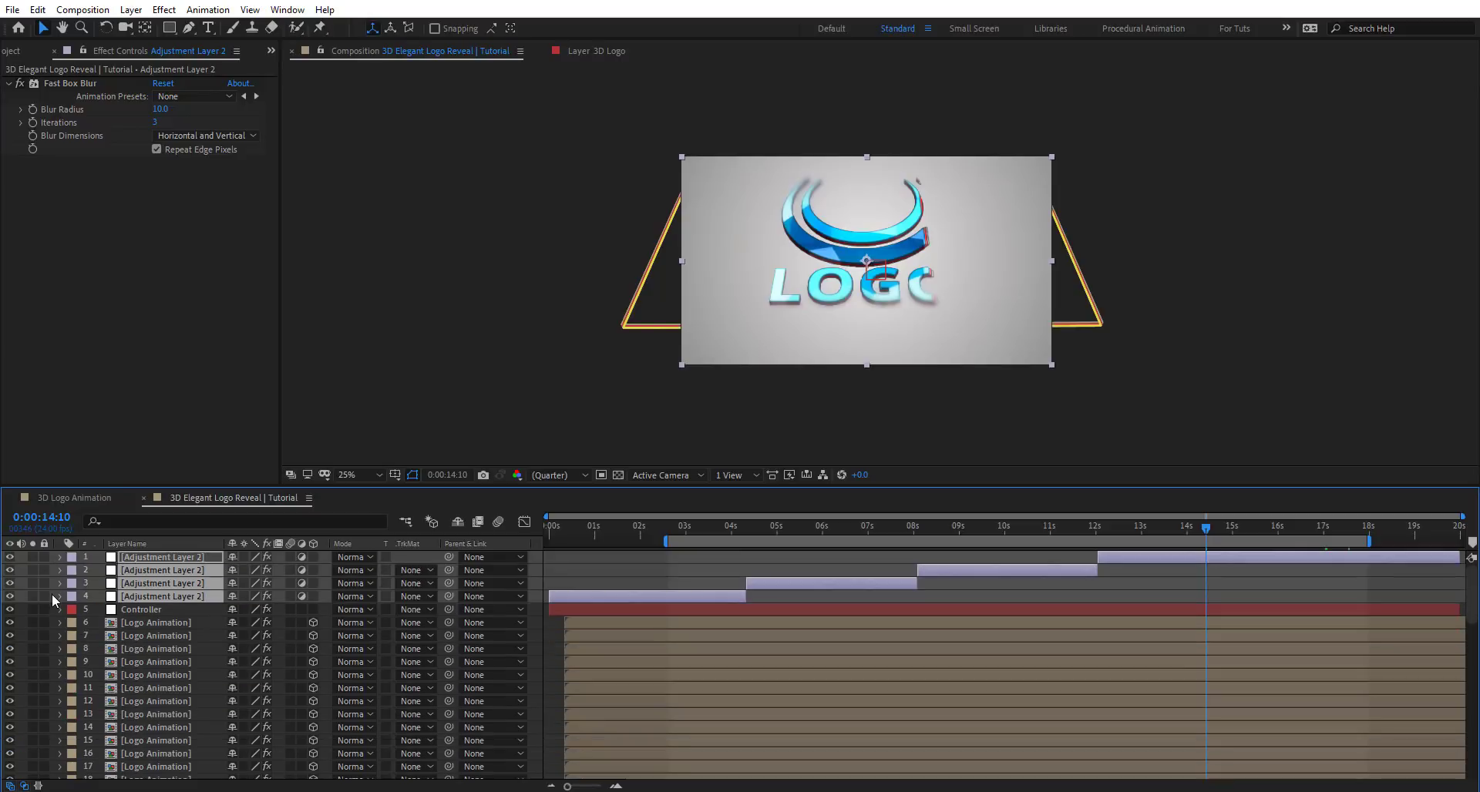
# Deselect the blur adjustment layers and fit the composition preview to the viewer.
pyautogui.click(505, 343)
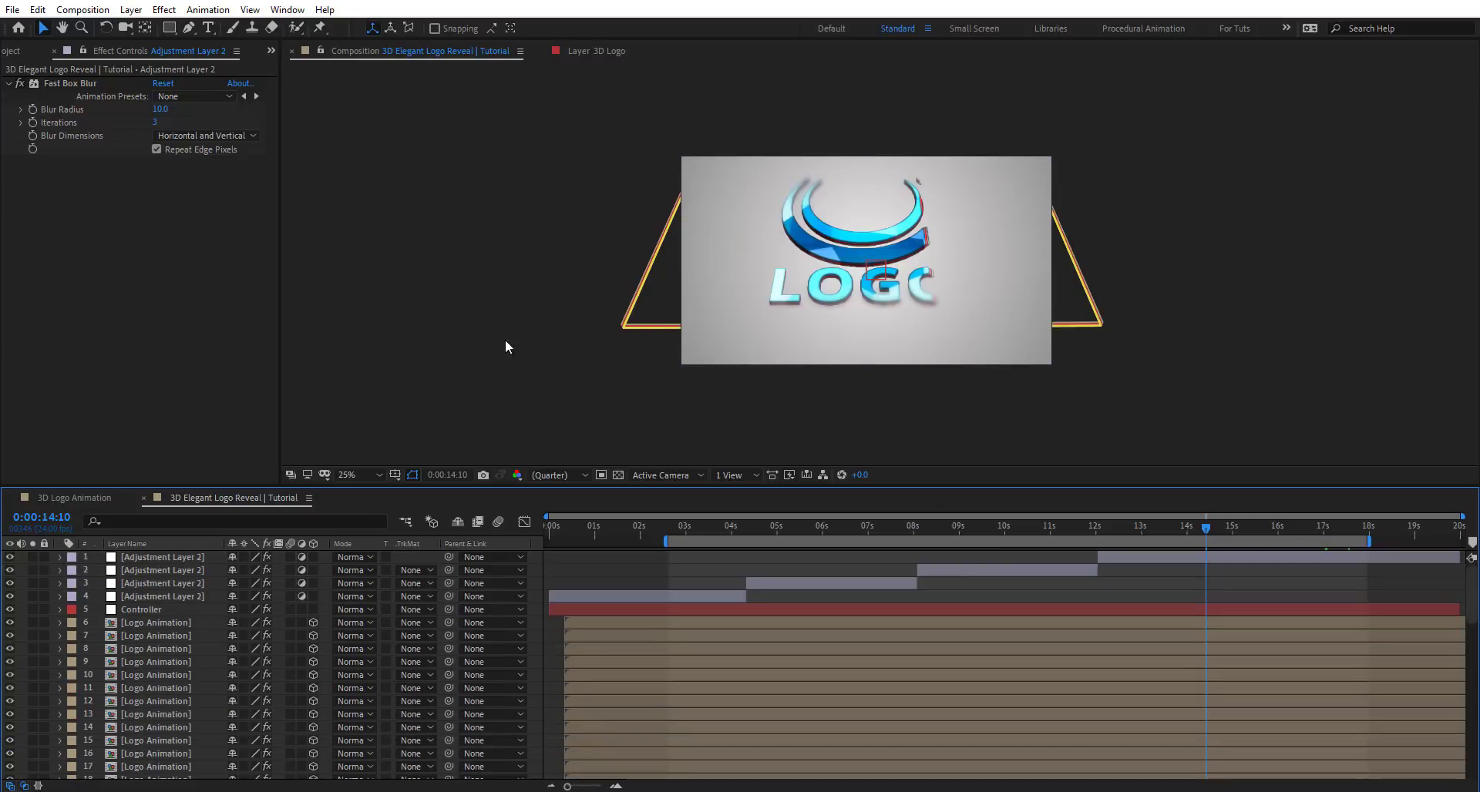
pyautogui.click(378, 474)
pyautogui.click(395, 500)
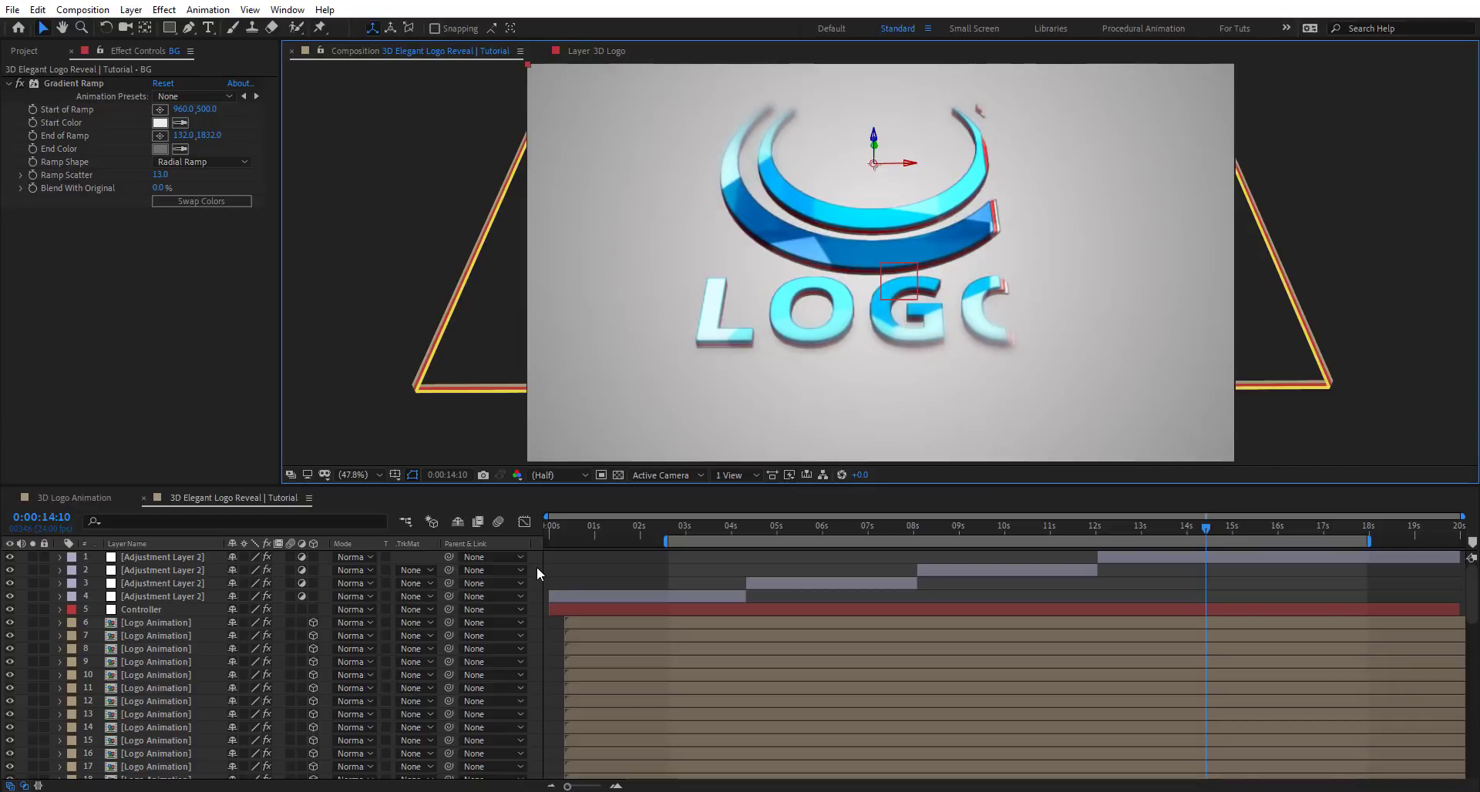
pyautogui.hotkey('ctrl', 'alt', 'y')
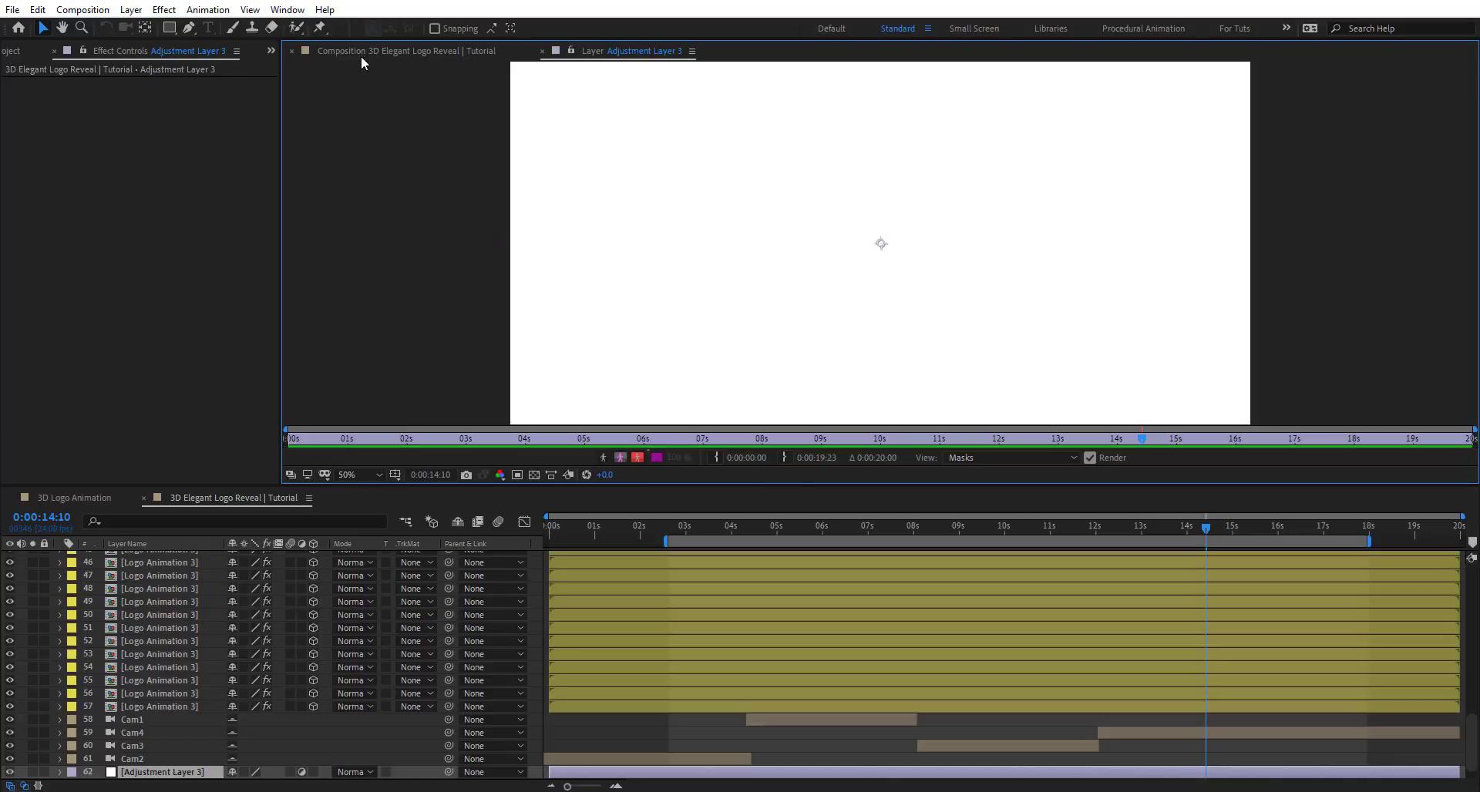
pyautogui.click(361, 54)
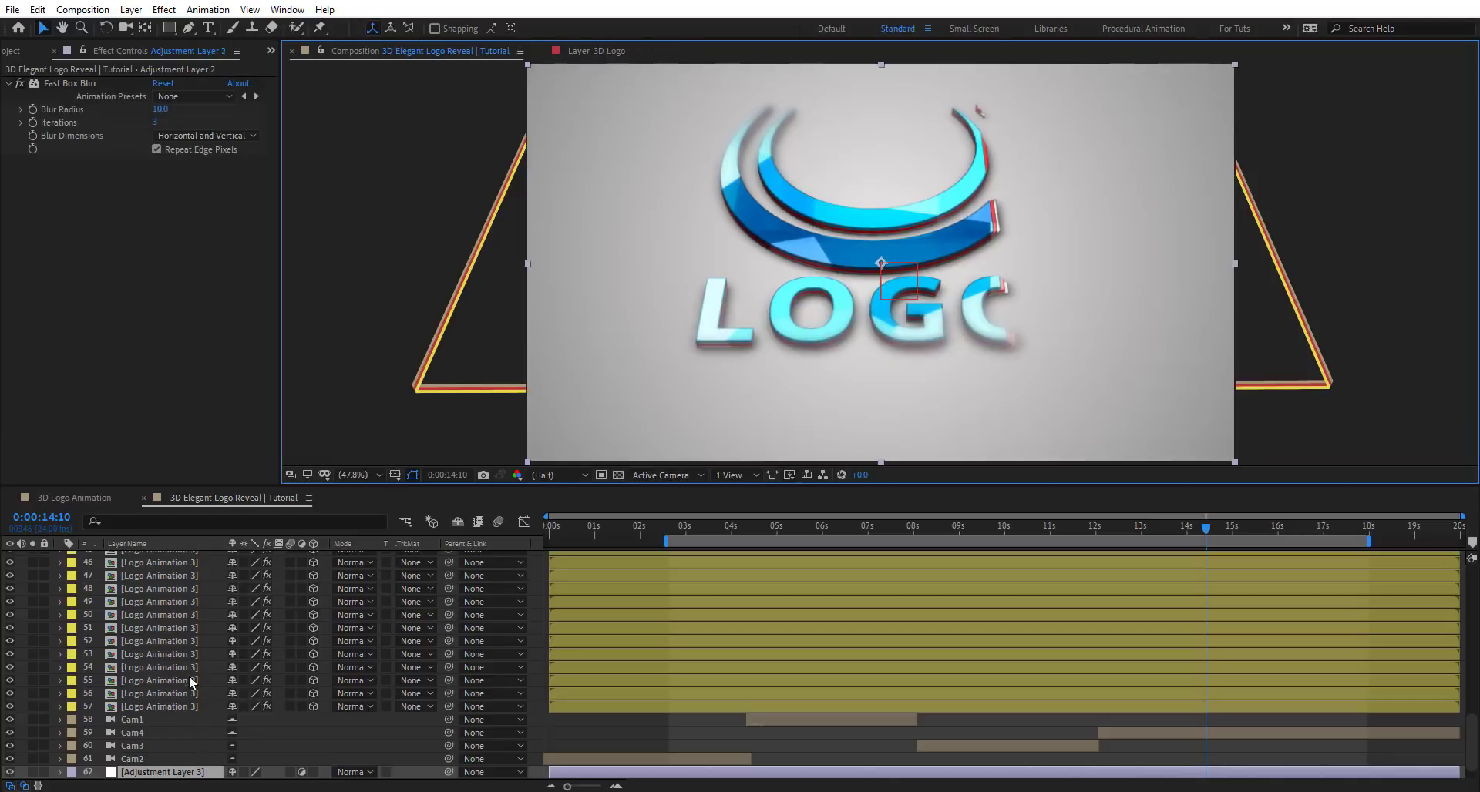
pyautogui.scroll(10, 197, 577)
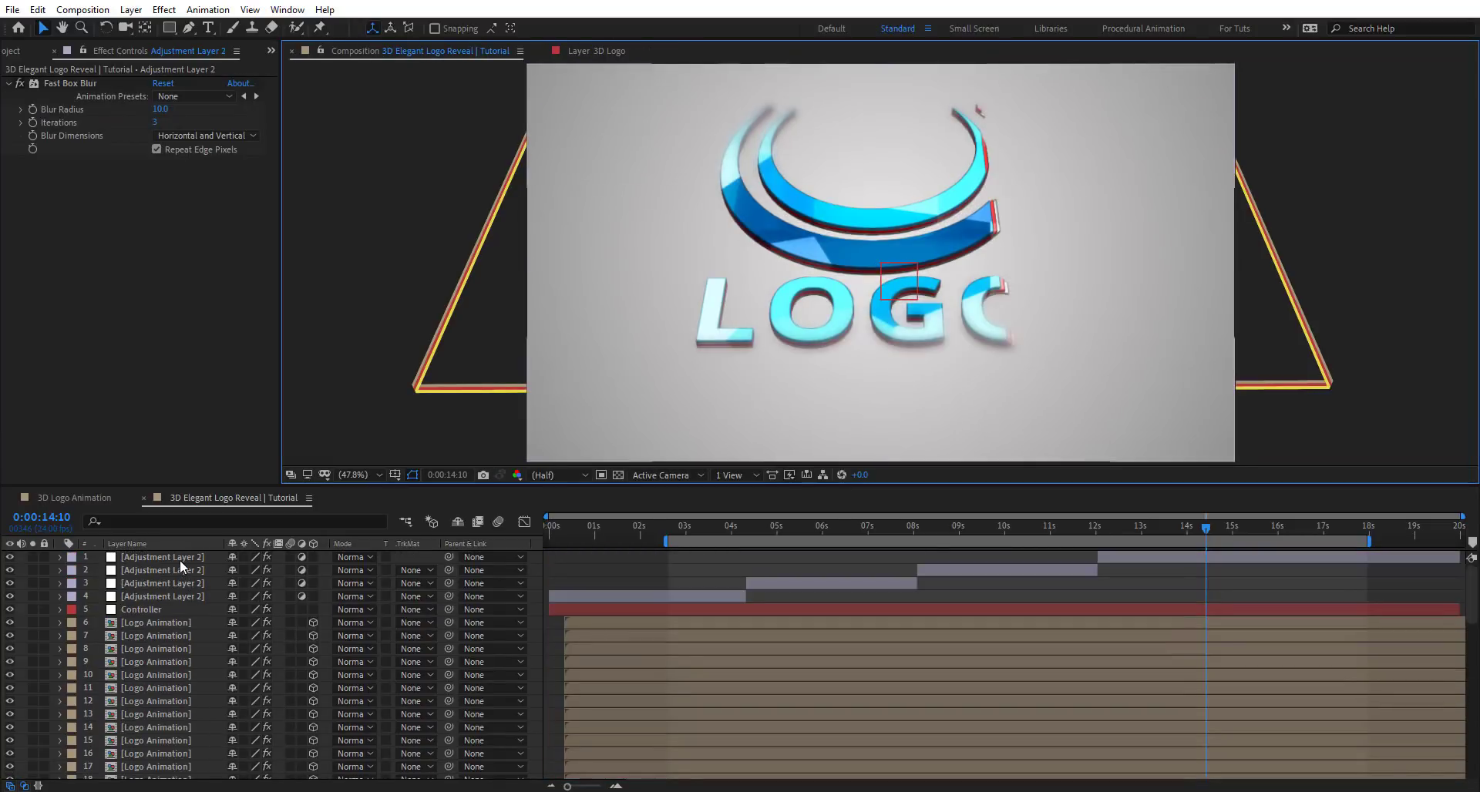
# Create a new adjustment layer at the top of the layer stack and rename it CC.
pyautogui.click(179, 558)
pyautogui.hotkey('ctrl', 'alt', 'y')
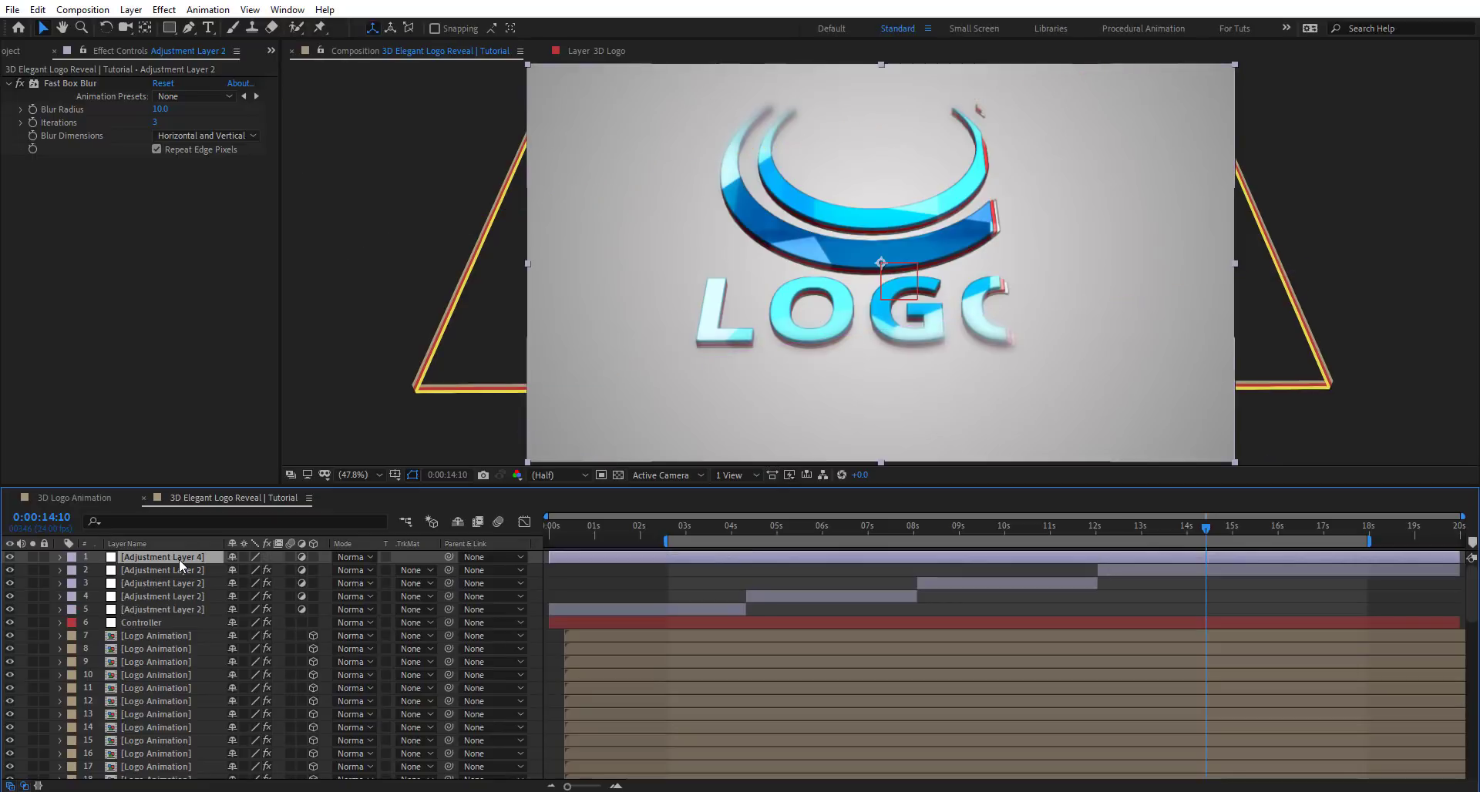
pyautogui.press('Return')
pyautogui.write('CC')
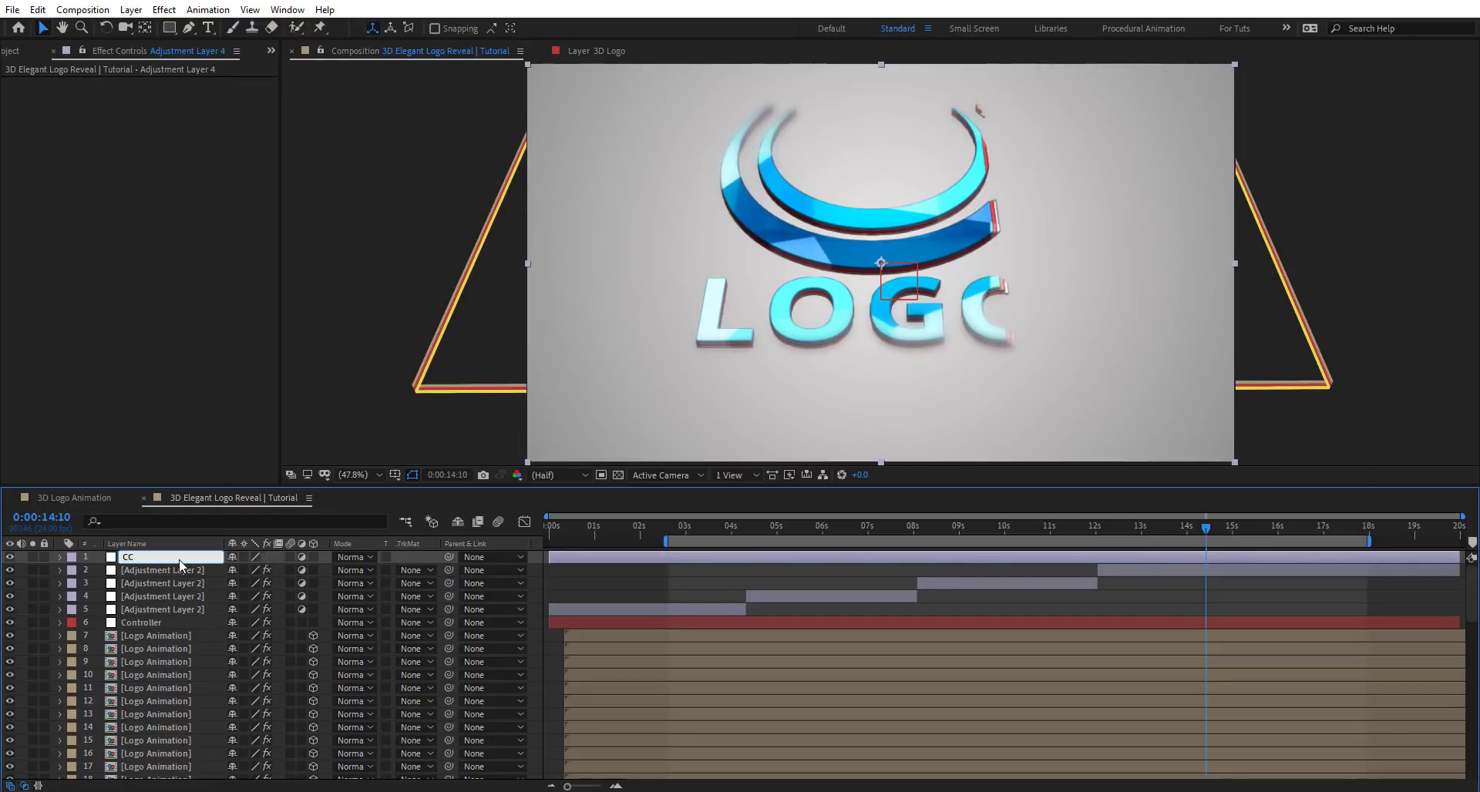
pyautogui.press('Return')
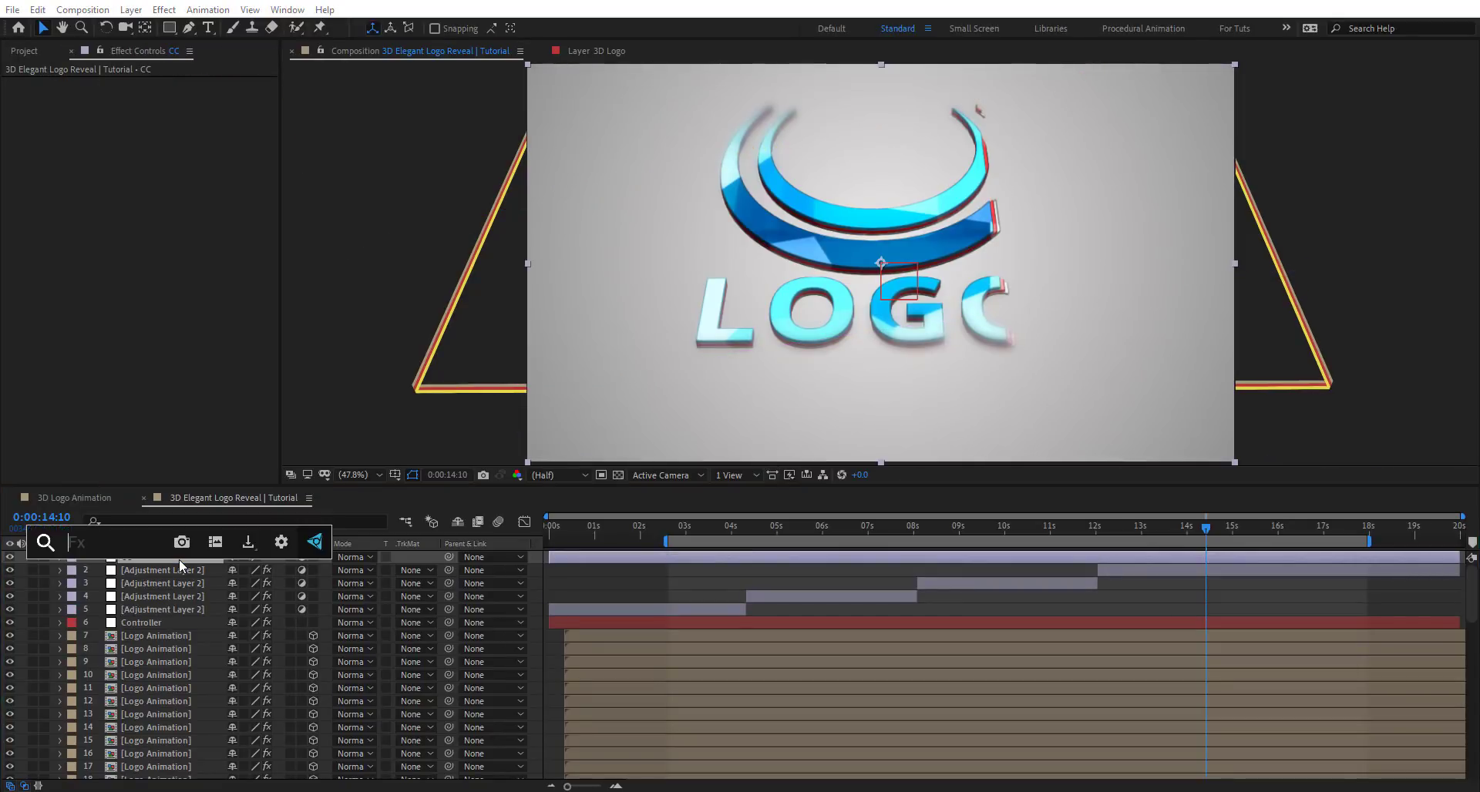
# Apply the Levels effect to the CC layer and raise its Input Black to 35.
pyautogui.hotkey('ctrl', 'space')
pyautogui.write('leve')
pyautogui.press('Return')
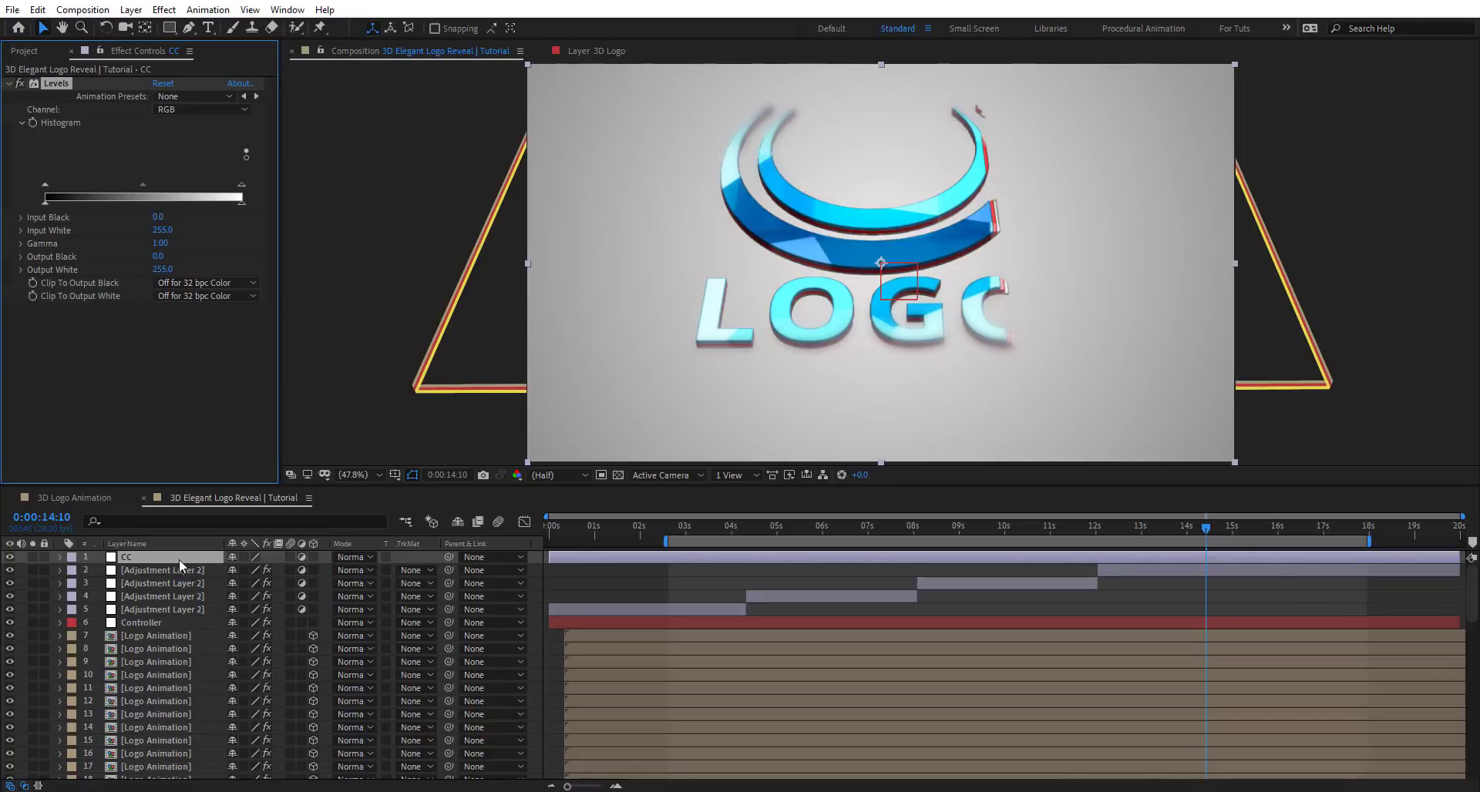
pyautogui.moveTo(44, 184); pyautogui.dragTo(66, 188)
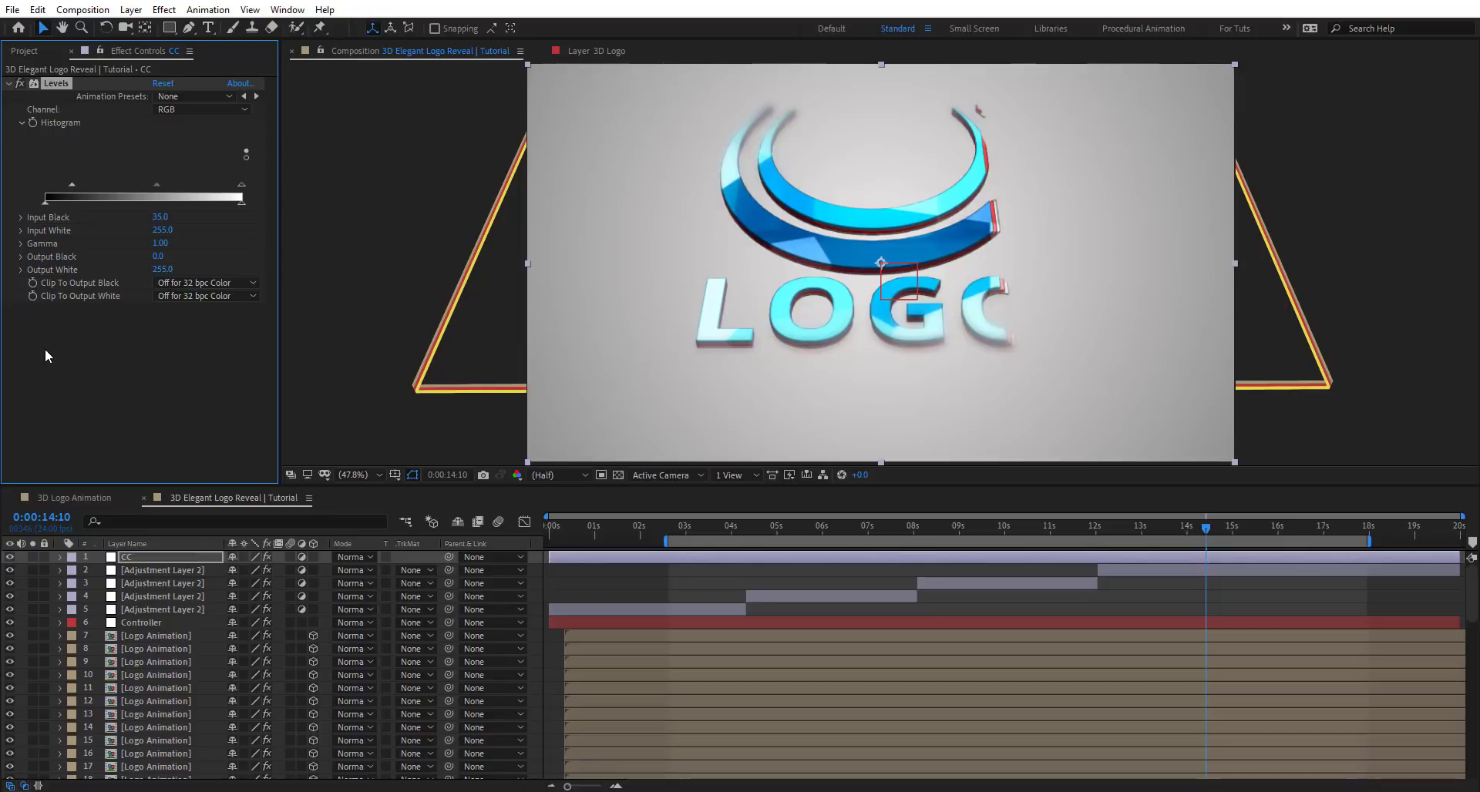
# Apply Curves to the CC layer and, at 0:00:10:04, bend the RGB curve into a slight S with lower shadows and lifted highlights.
pyautogui.hotkey('ctrl', 'space')
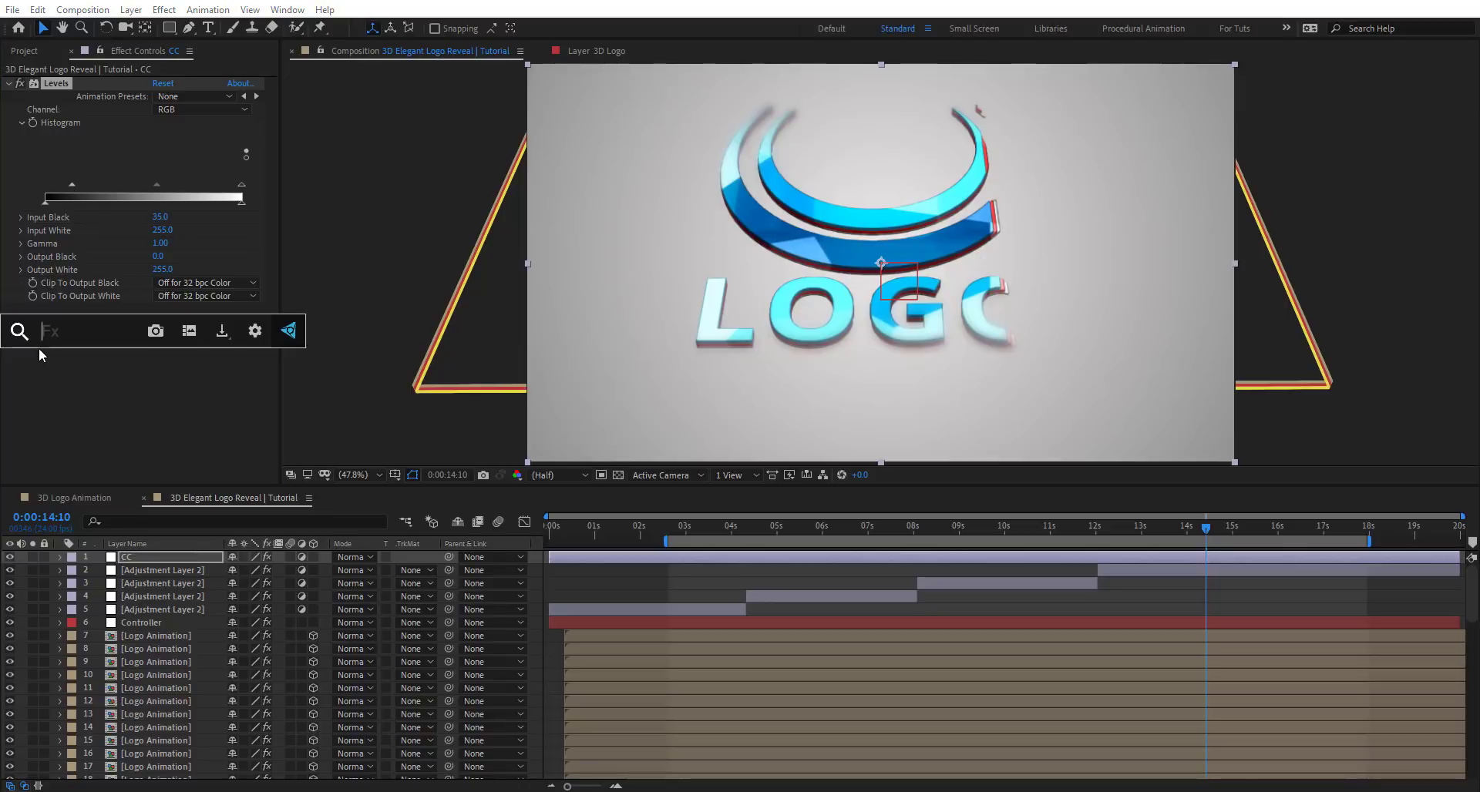
pyautogui.write('curv')
pyautogui.press('Return')
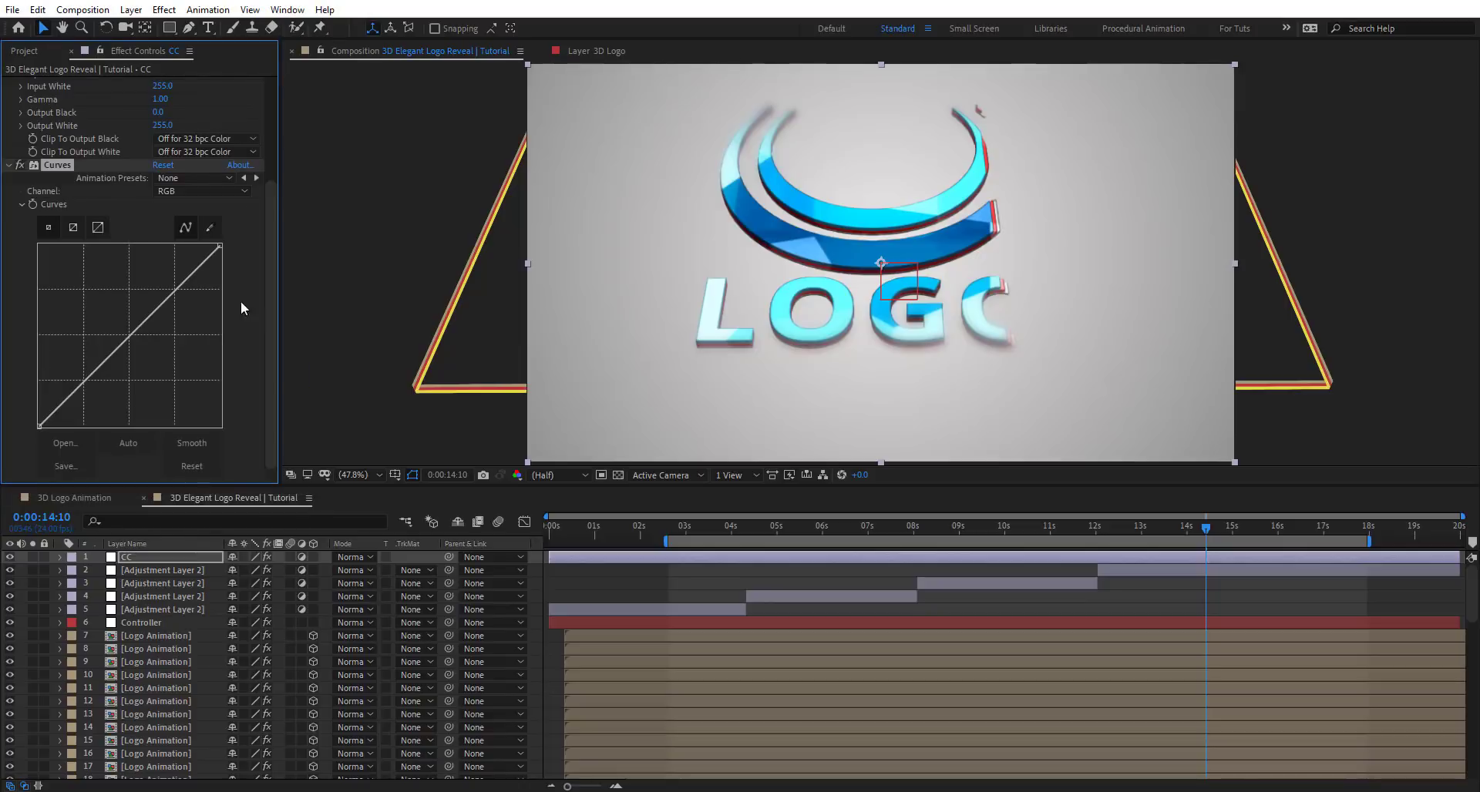
pyautogui.scroll(4, 116, 168)
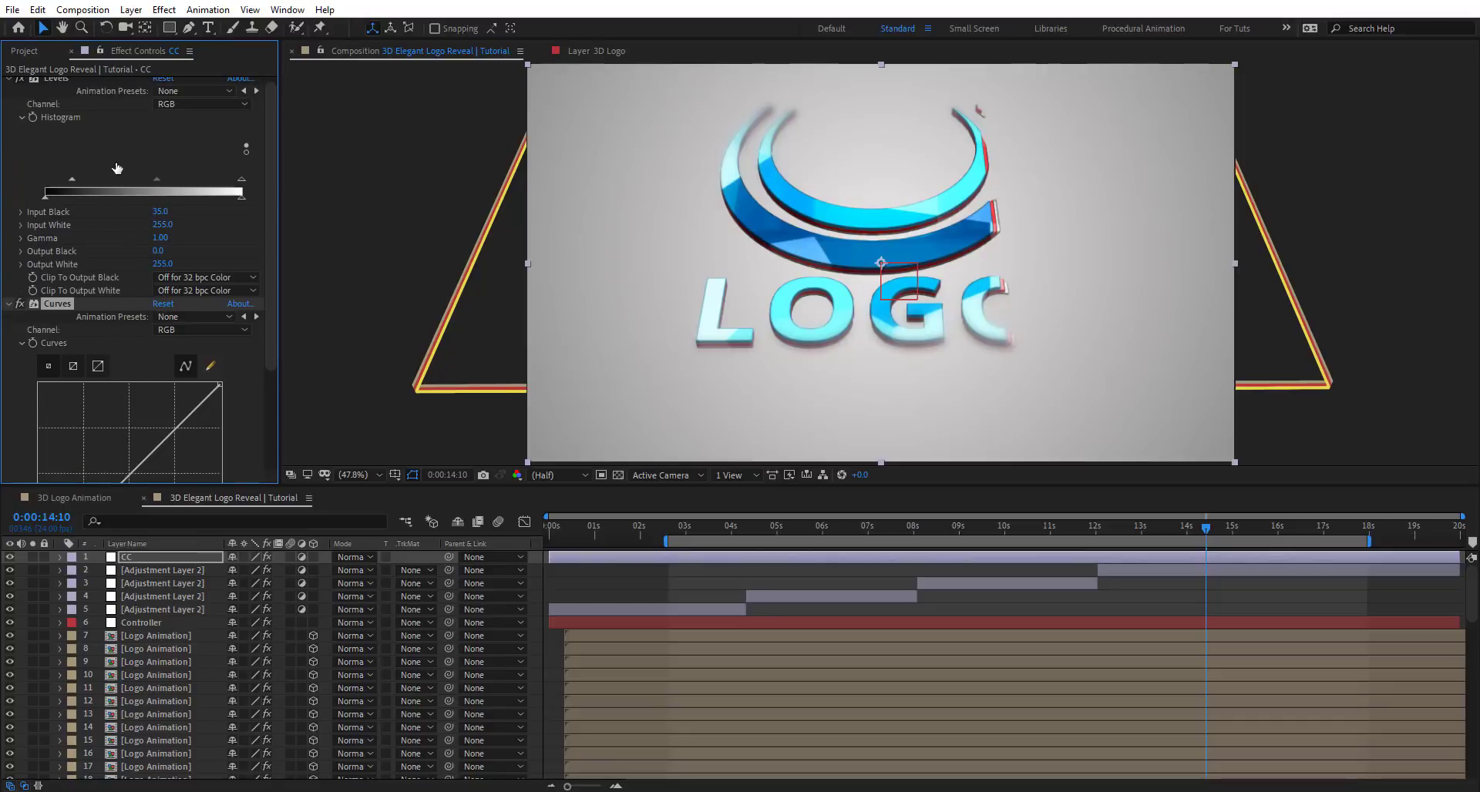
pyautogui.click(1013, 535)
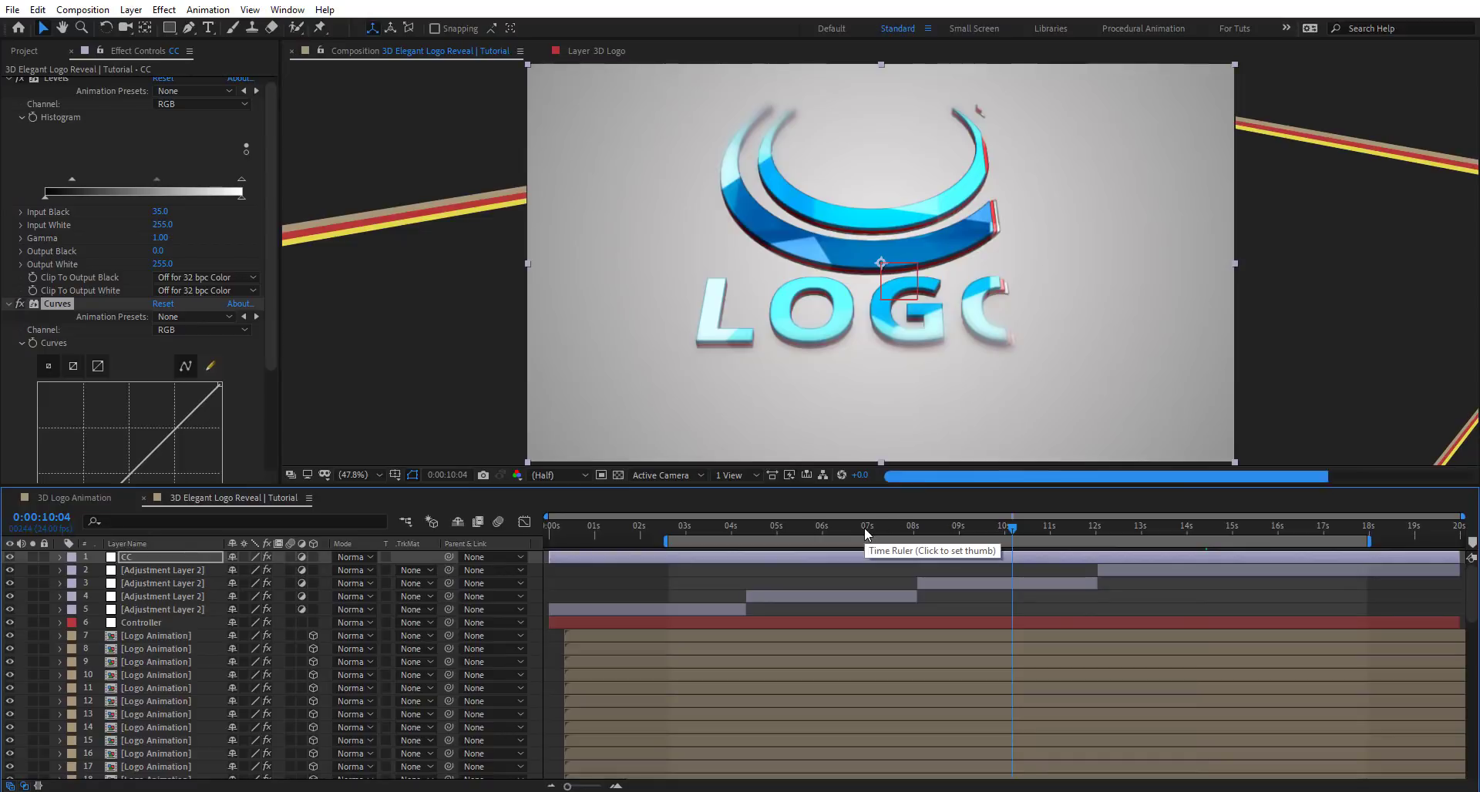
pyautogui.scroll(-4, 113, 370)
pyautogui.scroll(-2, 113, 370)
pyautogui.moveTo(83, 381); pyautogui.dragTo(83, 386)
pyautogui.moveTo(168, 298); pyautogui.dragTo(168, 284)
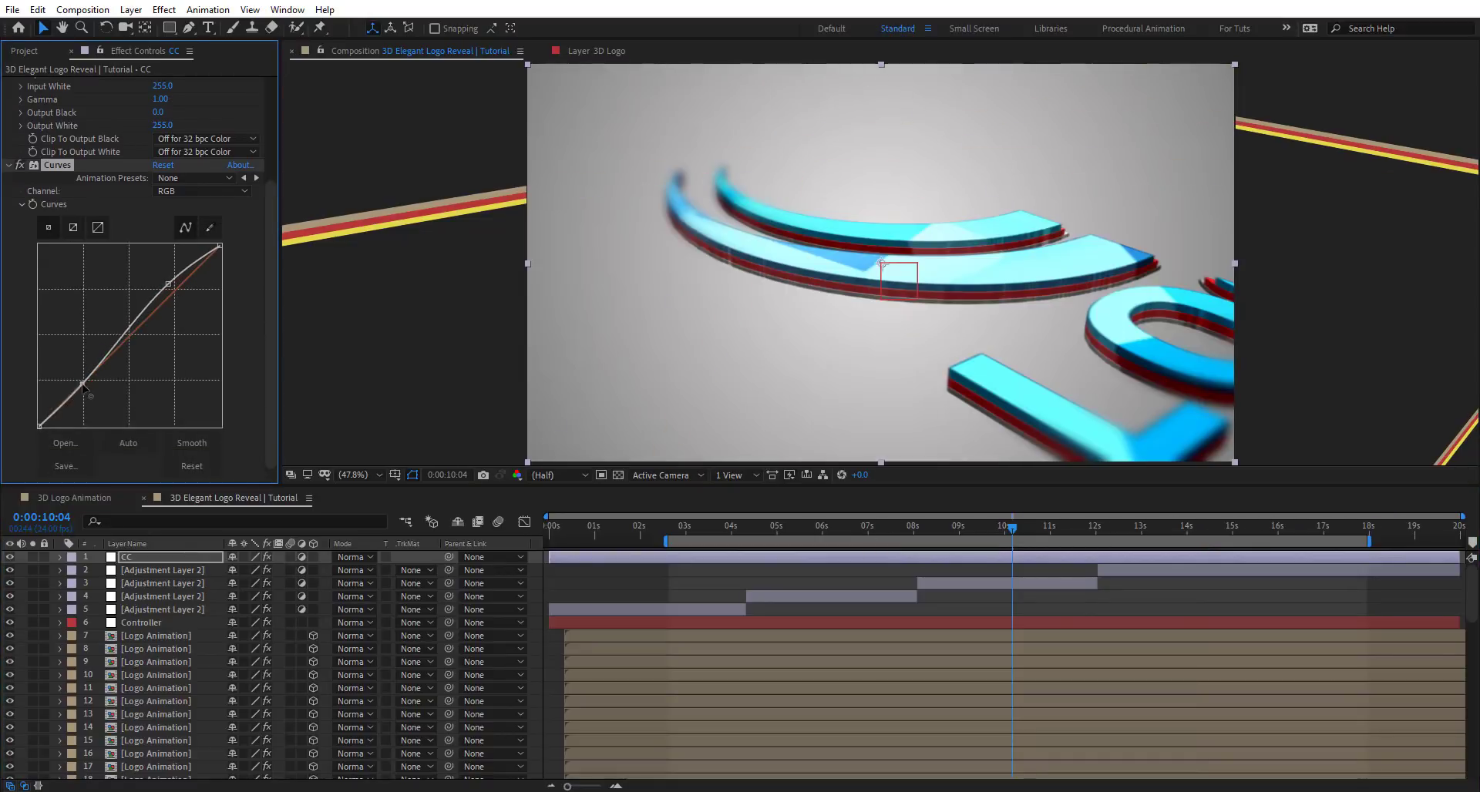
# Tint the CC layer cooler by lifting the Blue channel's curve and slightly lowering the Red channel's curve.
pyautogui.click(202, 191)
pyautogui.click(173, 258)
pyautogui.click(132, 332)
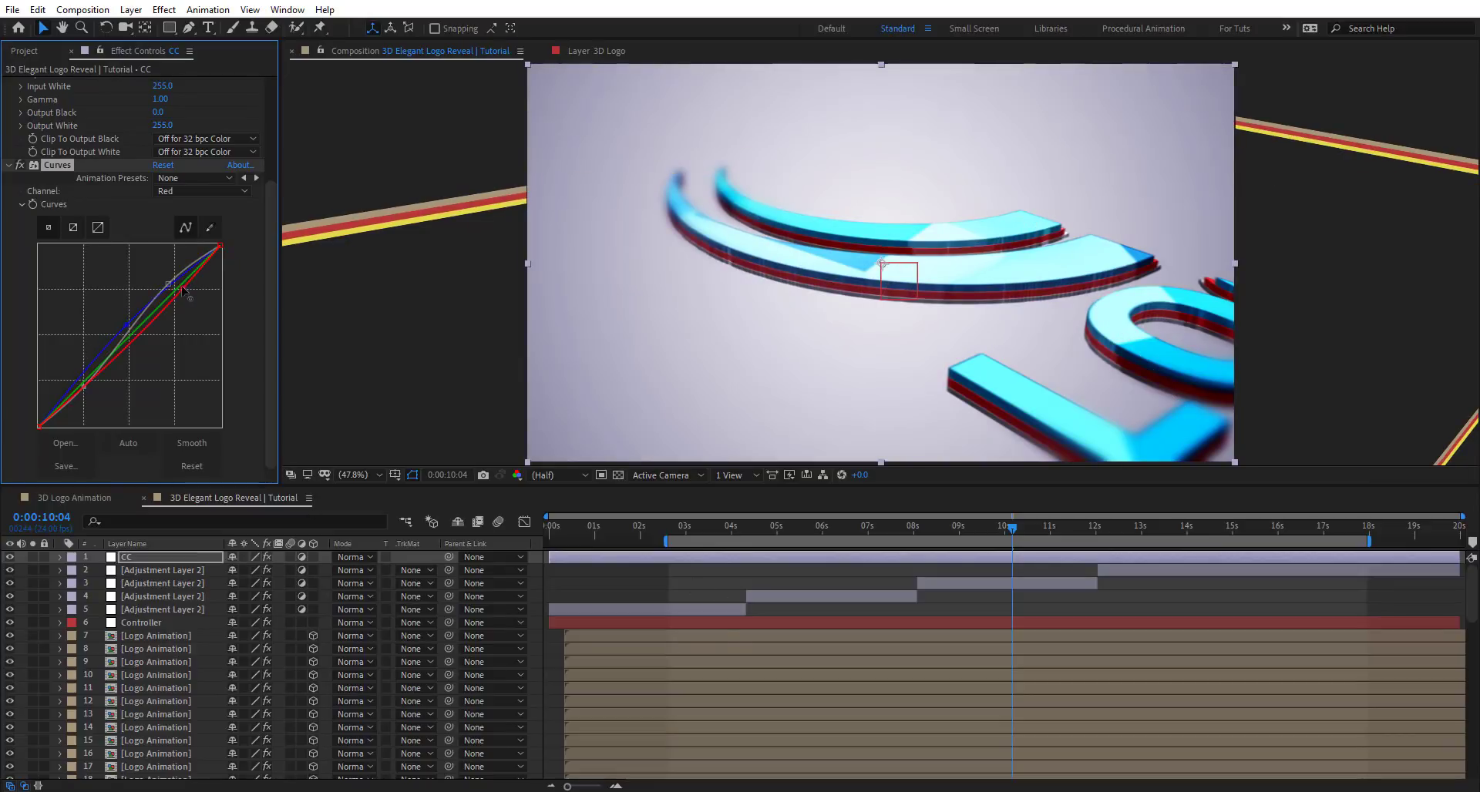
pyautogui.moveTo(185, 291)
pyautogui.mouseDown()
pyautogui.moveTo(171, 283)
pyautogui.moveTo(183, 286)
pyautogui.mouseUp()
pyautogui.click(200, 191)
pyautogui.click(174, 258)
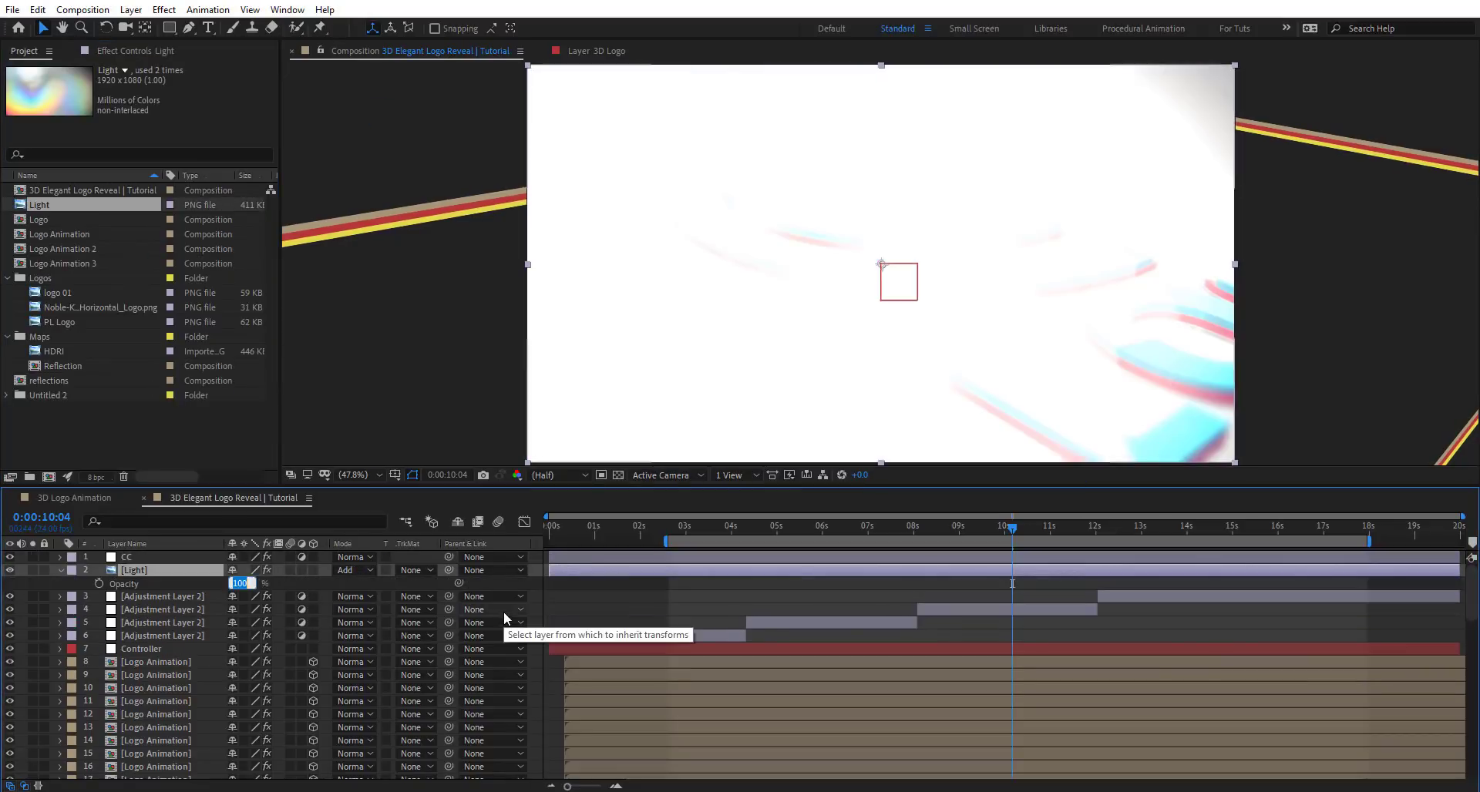
# Set the Light layer's Opacity to 10%, go to 0:00:14:23 and collapse the layer's properties.
pyautogui.write('100')
pyautogui.press('Return')
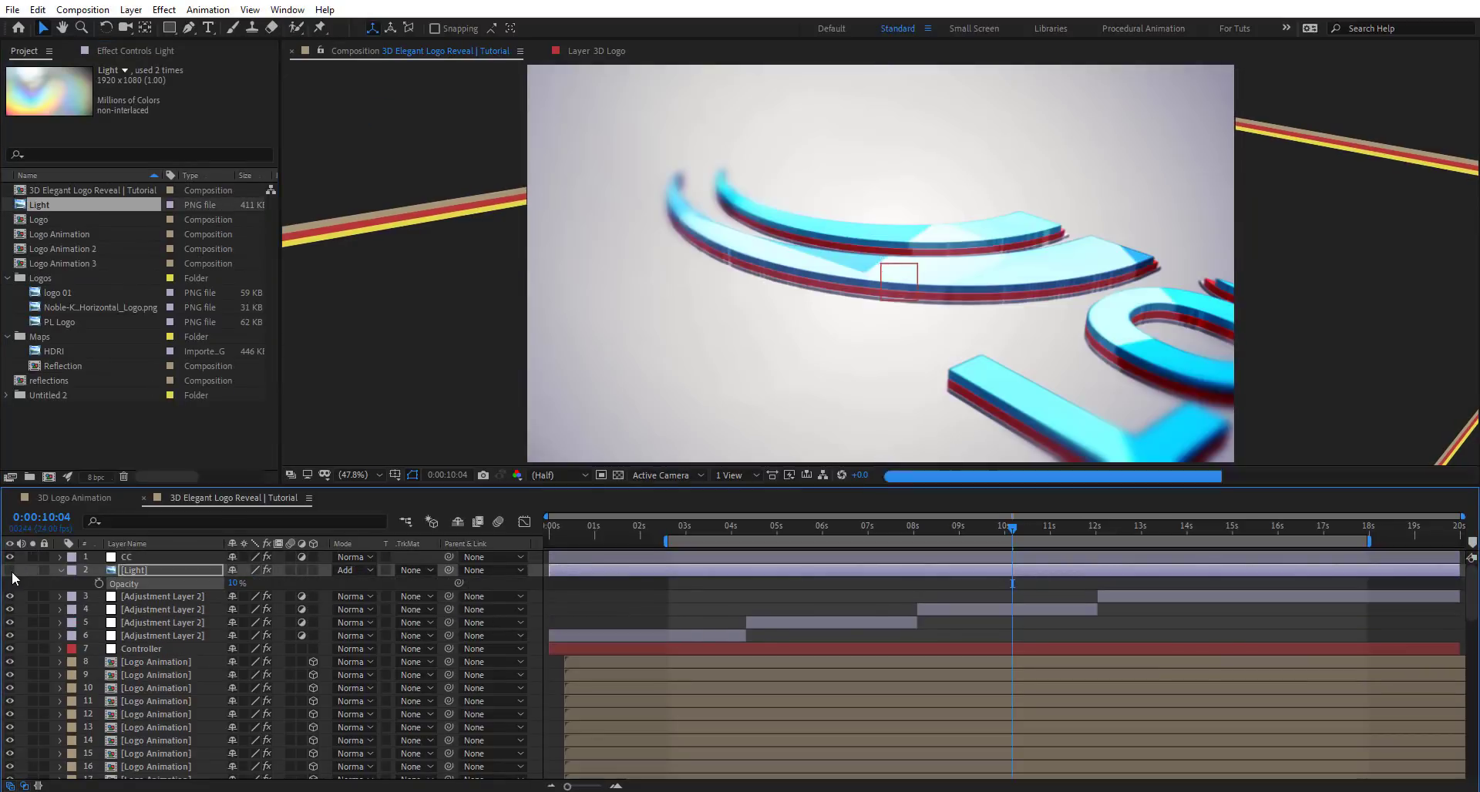
pyautogui.click(1232, 529)
pyautogui.click(62, 573)
# Apply the Noise effect at 5% to the CC layer and scrub from about 3 to 9 seconds to check the look.
pyautogui.click(155, 558)
pyautogui.hotkey('ctrl', 'space')
pyautogui.write('noise')
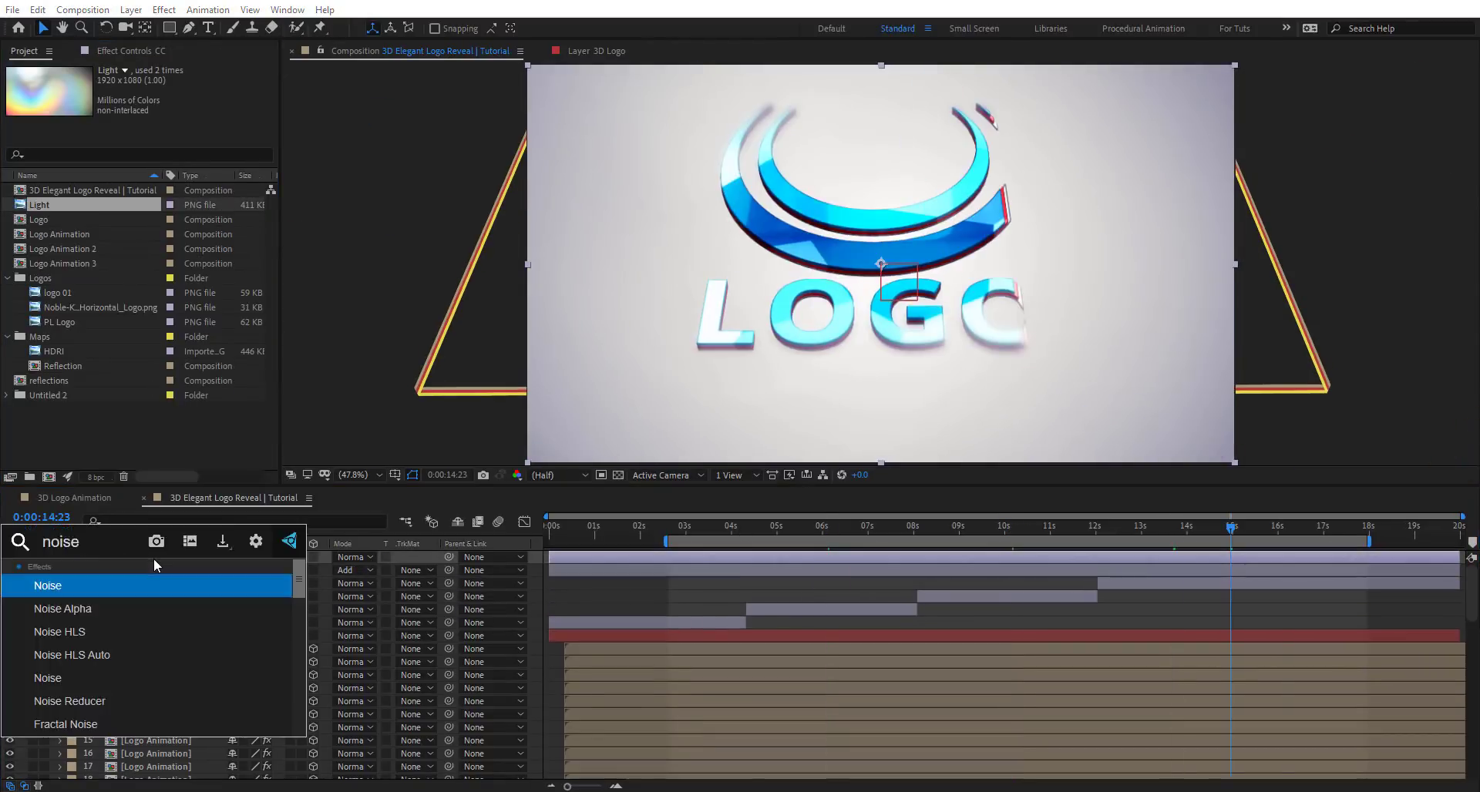
pyautogui.press('Return')
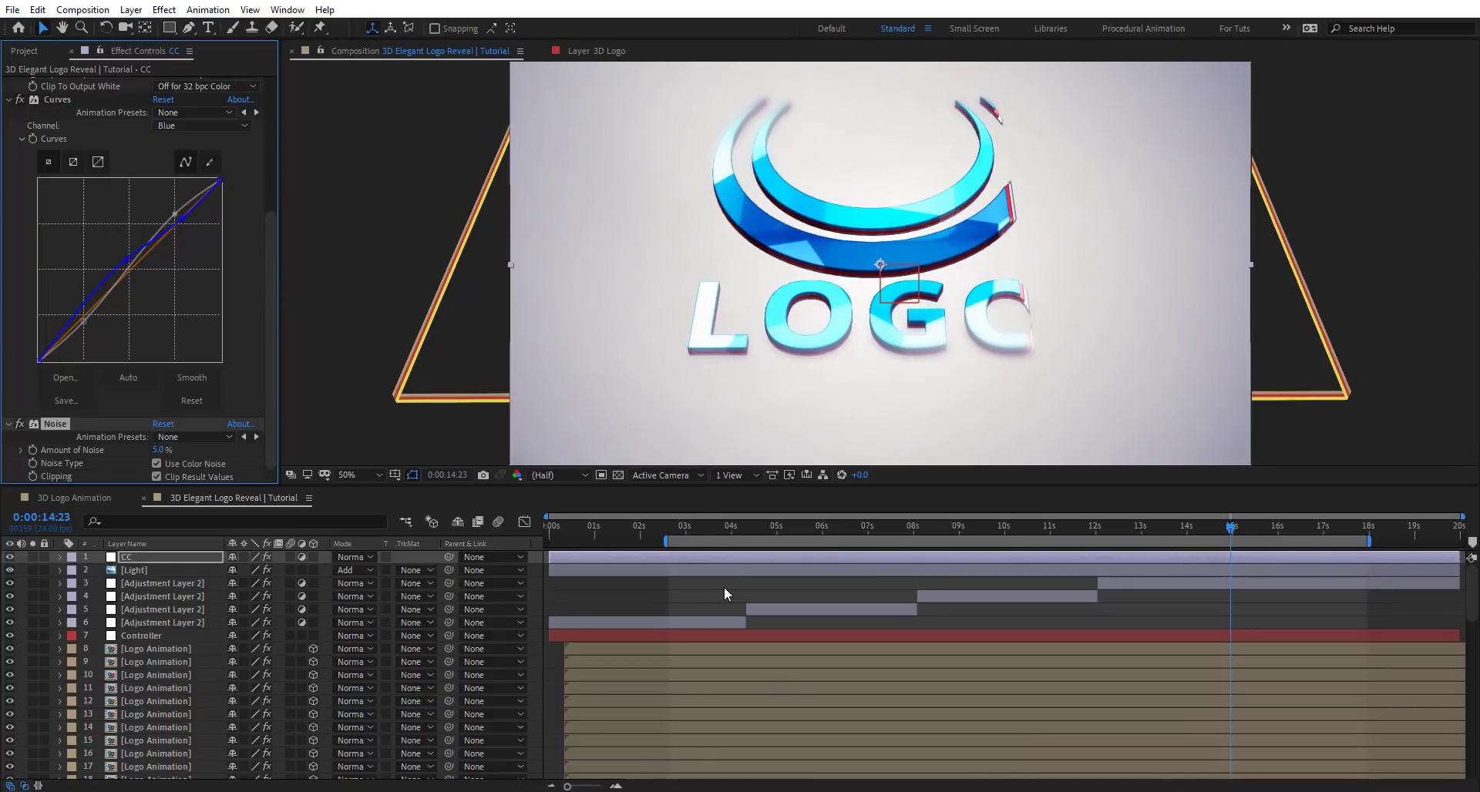
pyautogui.click(725, 527)
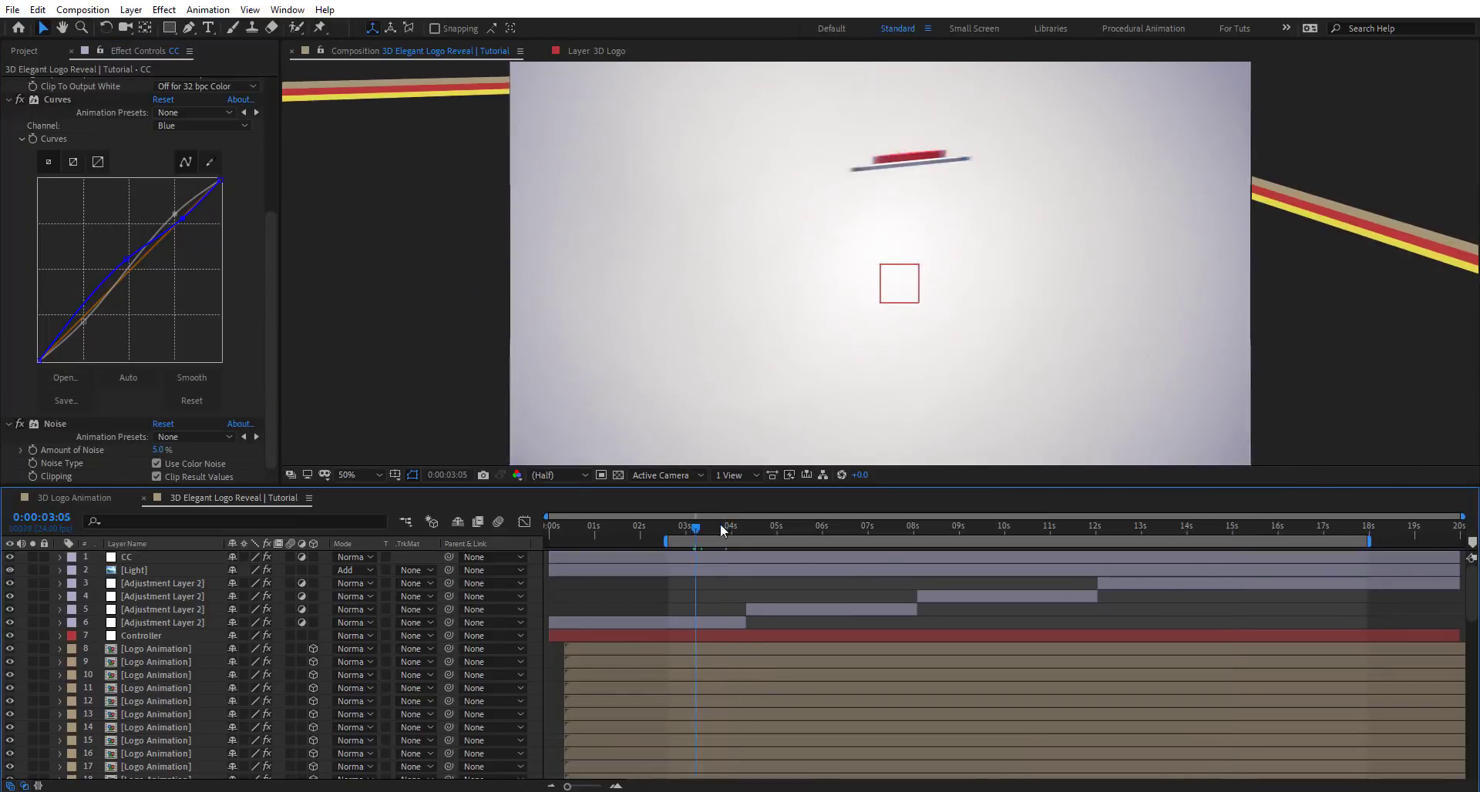
pyautogui.moveTo(732, 567); pyautogui.dragTo(991, 548)
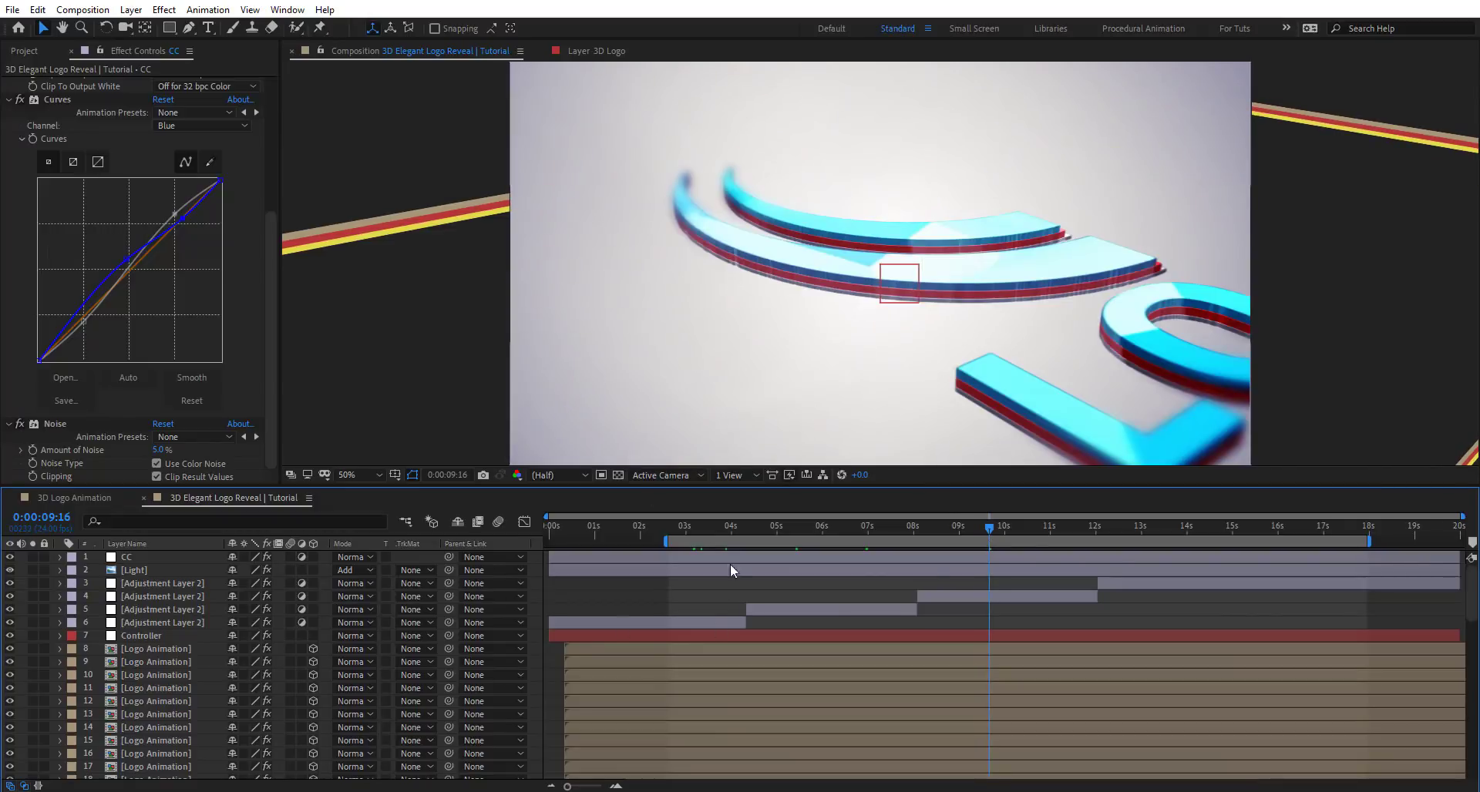
# Create a null object, rename it 3d Logo and make it a 3D layer.
pyautogui.rightClick(542, 581)
pyautogui.moveTo(628, 586)
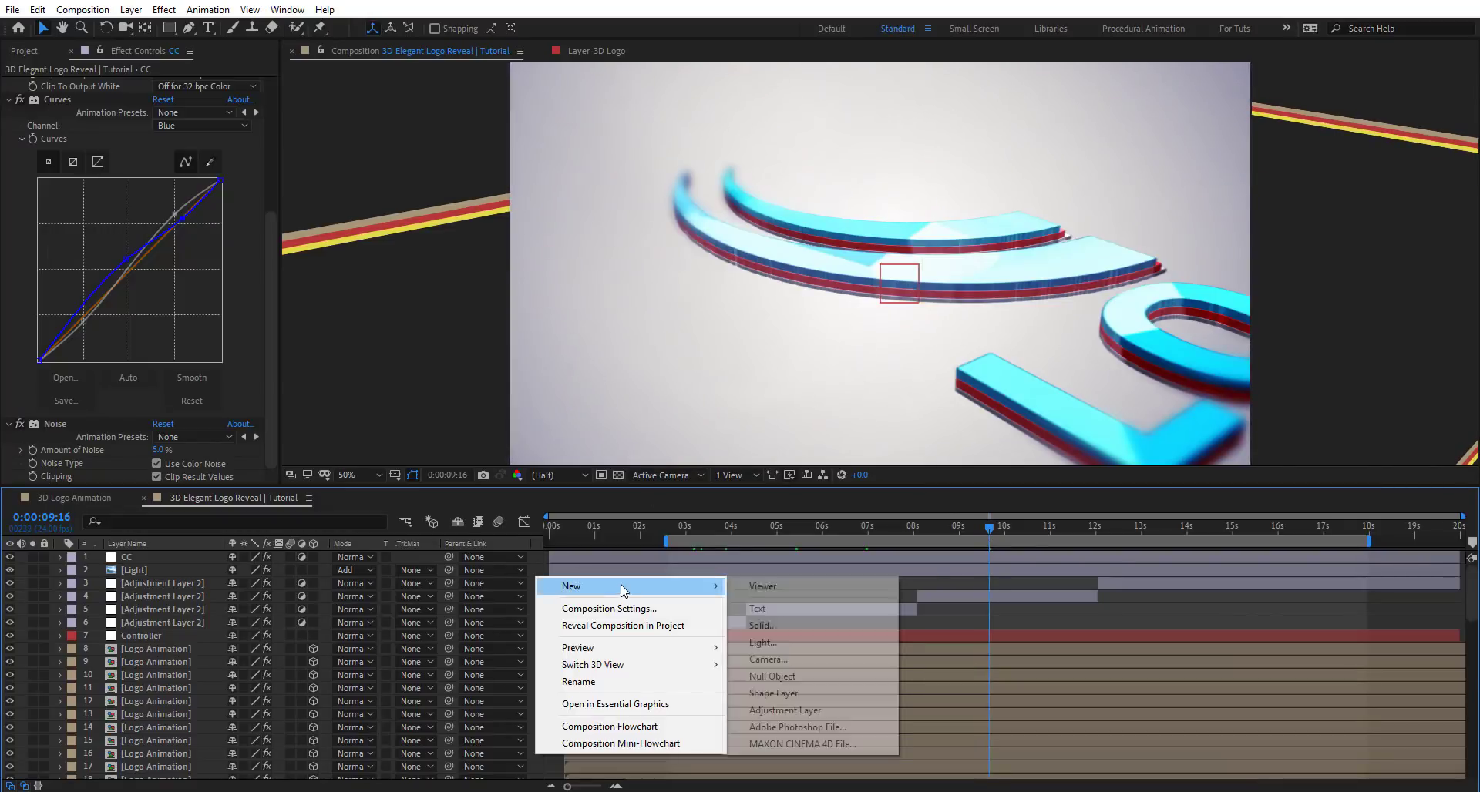
pyautogui.click(817, 677)
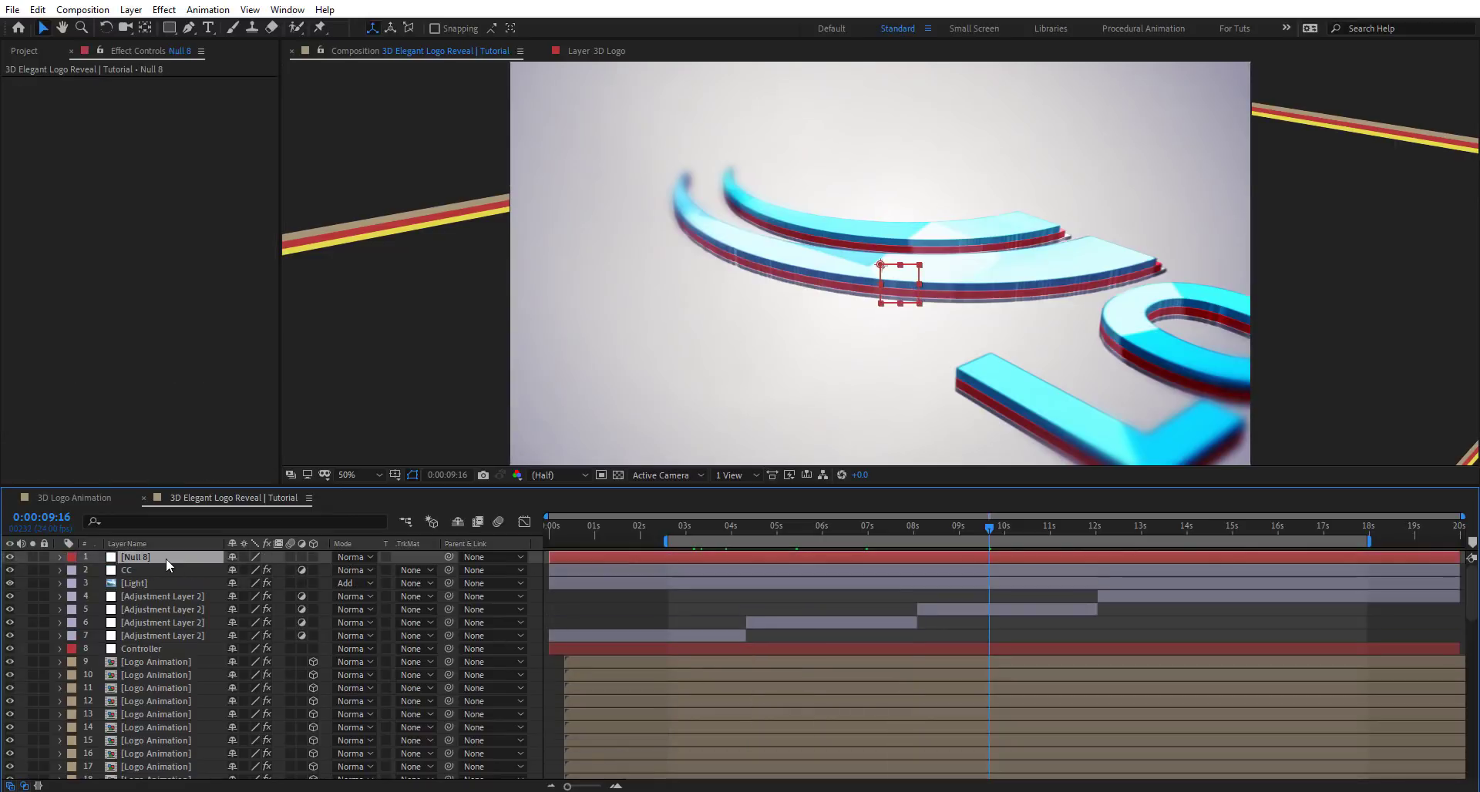
pyautogui.press('Return')
pyautogui.write('3d Logo')
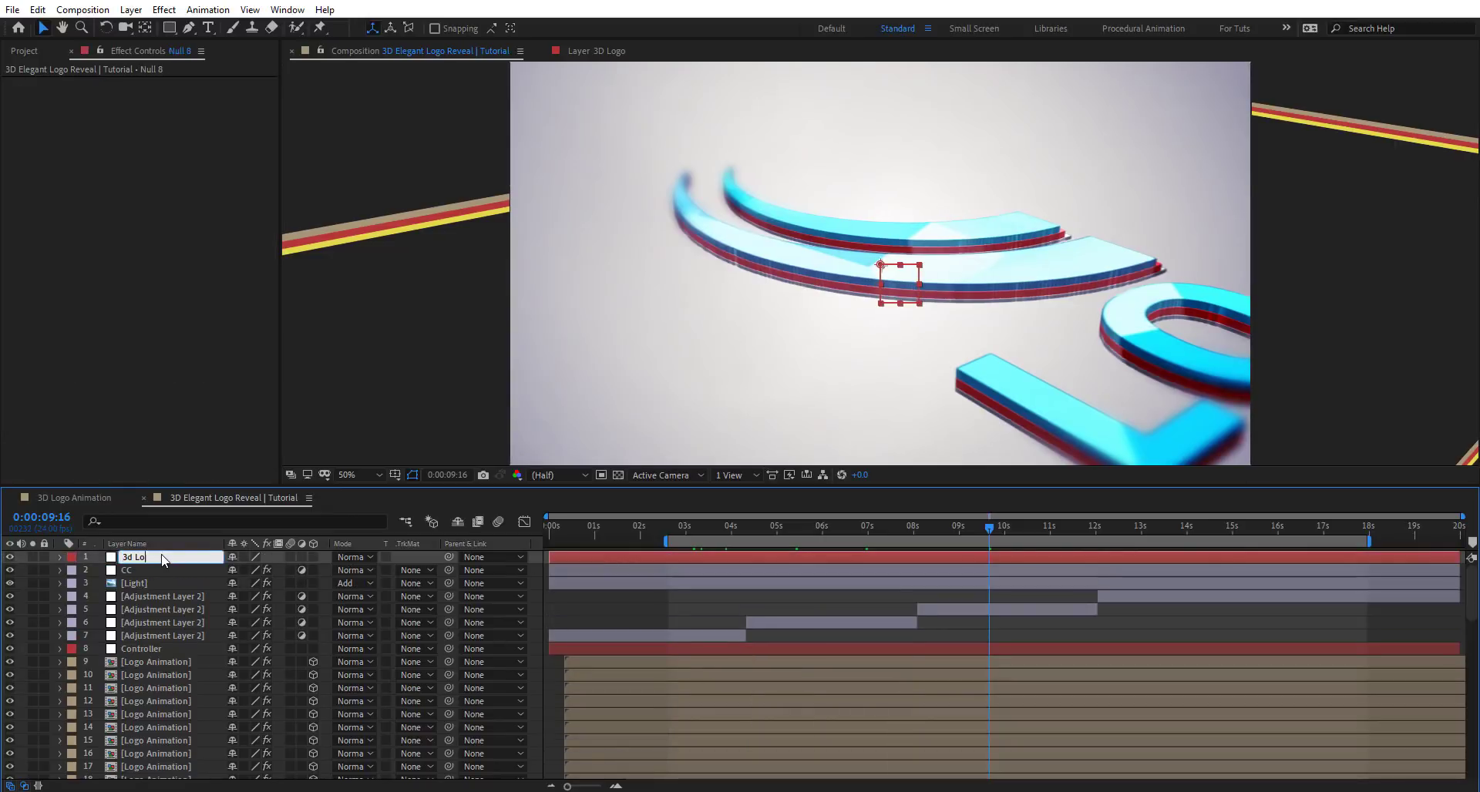
pyautogui.click(312, 557)
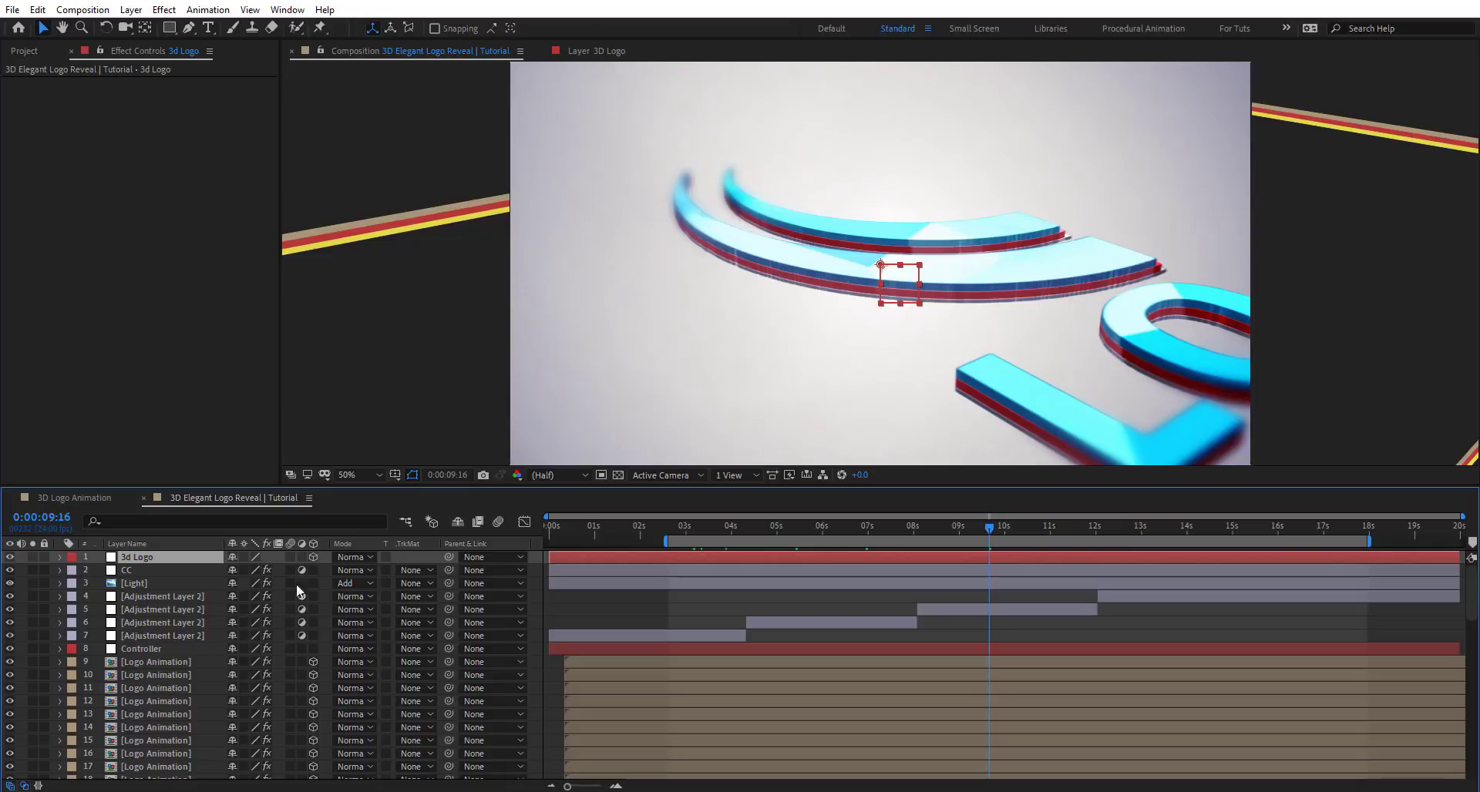
# Parent all Logo Animation, Logo Animation 2 and Logo Animation 3 layers to the 3d Logo null.
pyautogui.click(165, 664)
pyautogui.scroll(-10, 165, 665)
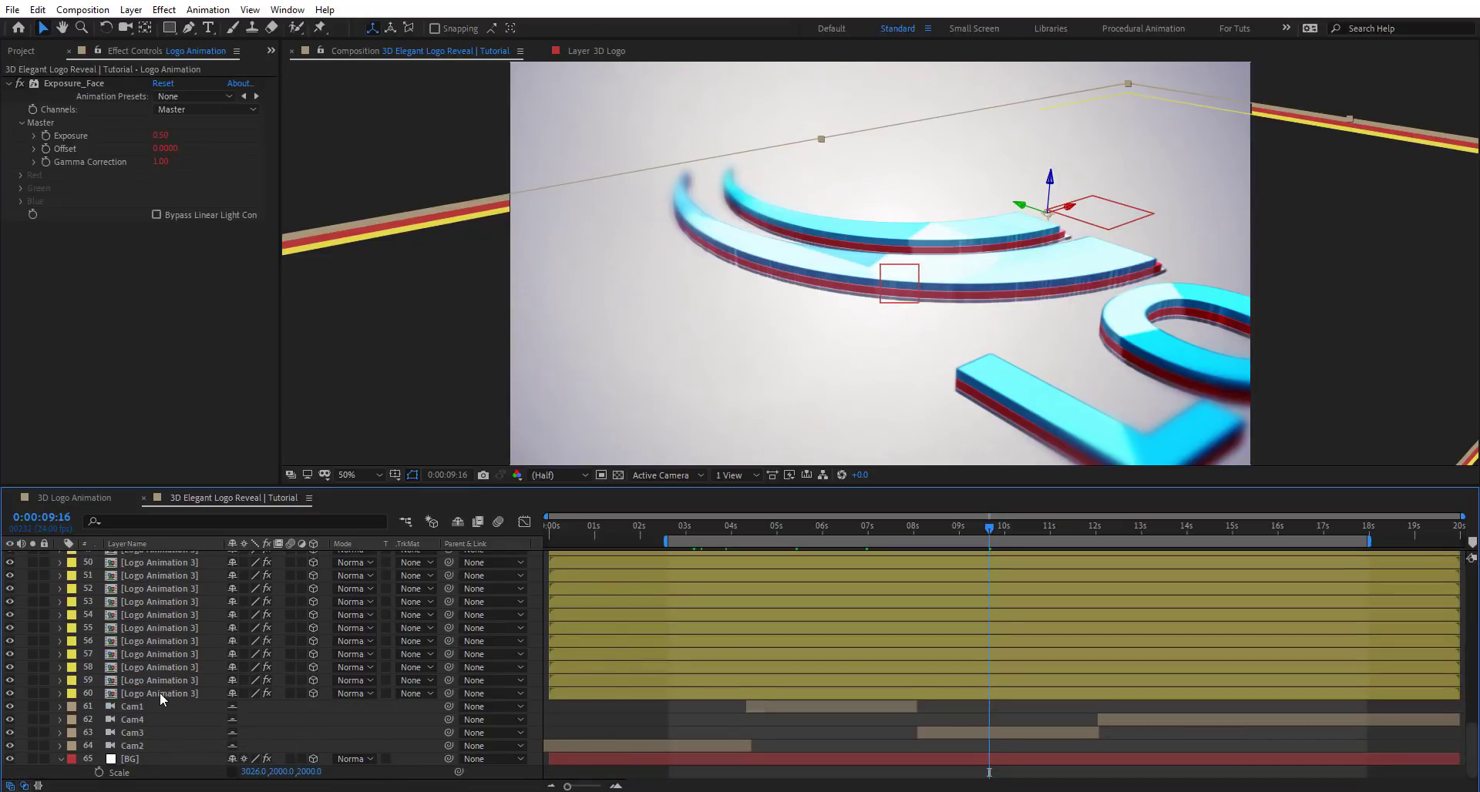
pyautogui.keyDown('shift'); pyautogui.click(160, 693); pyautogui.keyUp('shift')
pyautogui.click(493, 693)
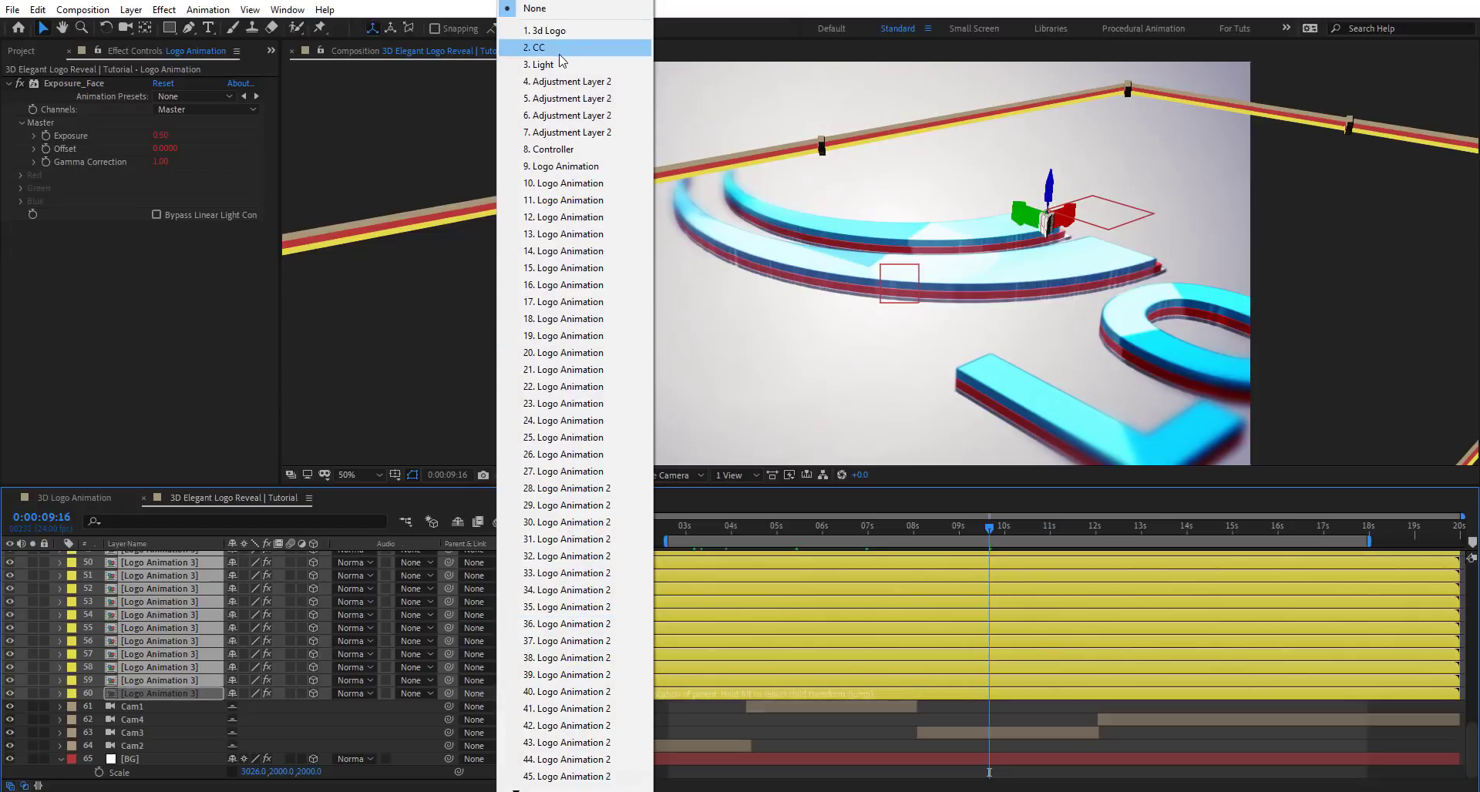
pyautogui.click(552, 31)
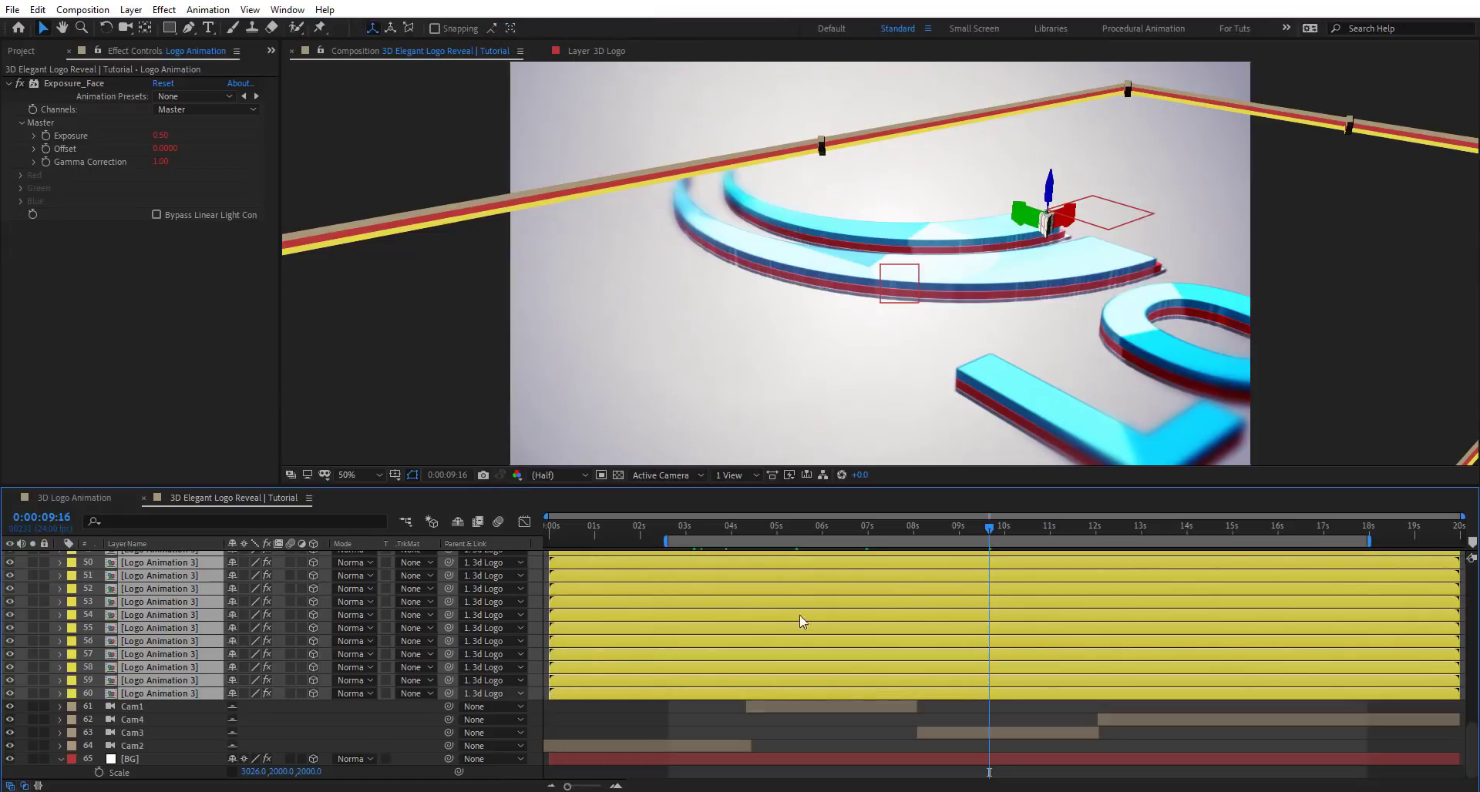
# Move the 3d Logo null up and left in the 0:00:09:16 shot to shift the whole logo.
pyautogui.moveTo(1471, 752); pyautogui.dragTo(1470, 578)
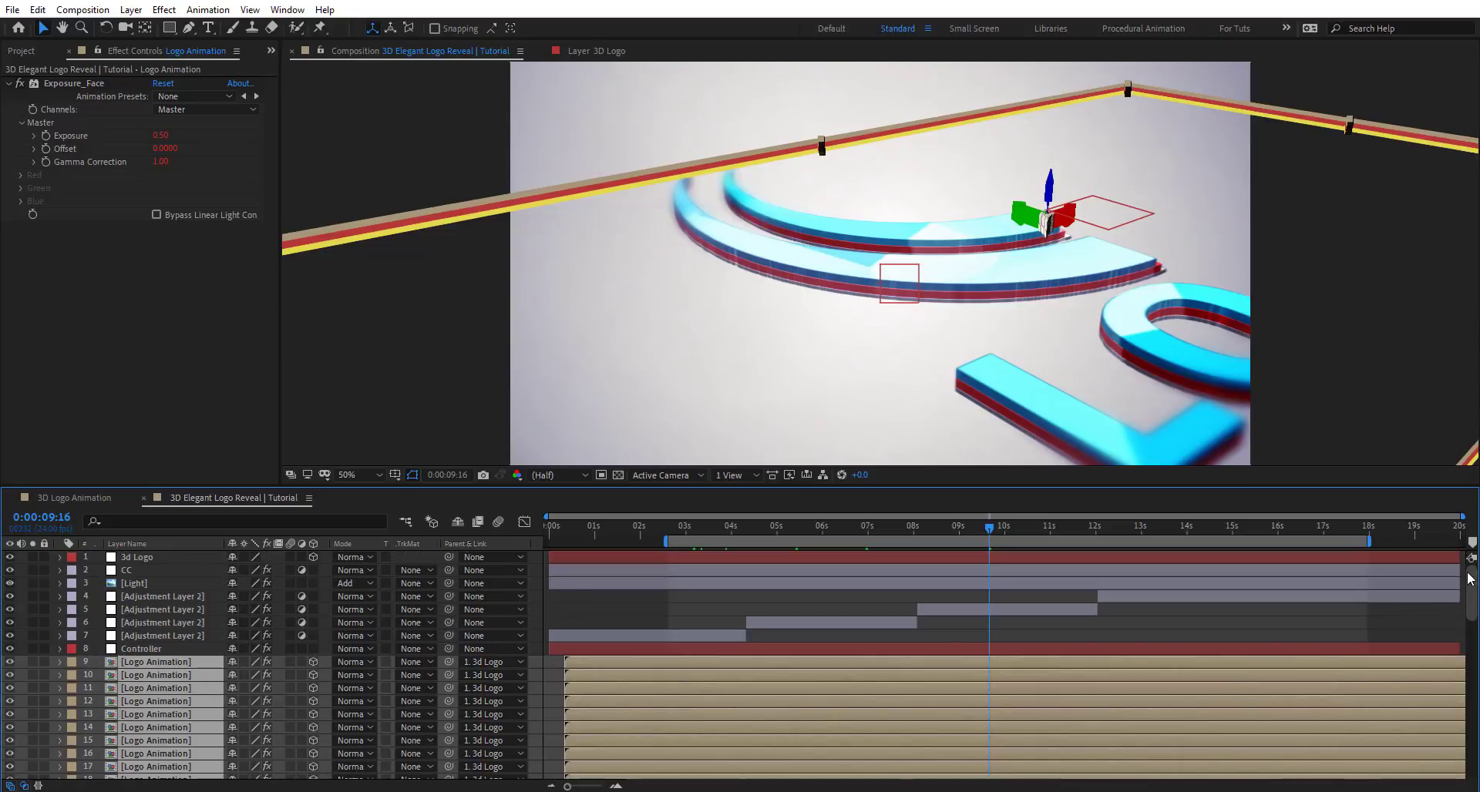
pyautogui.click(177, 560)
pyautogui.moveTo(1091, 216); pyautogui.dragTo(1035, 199)
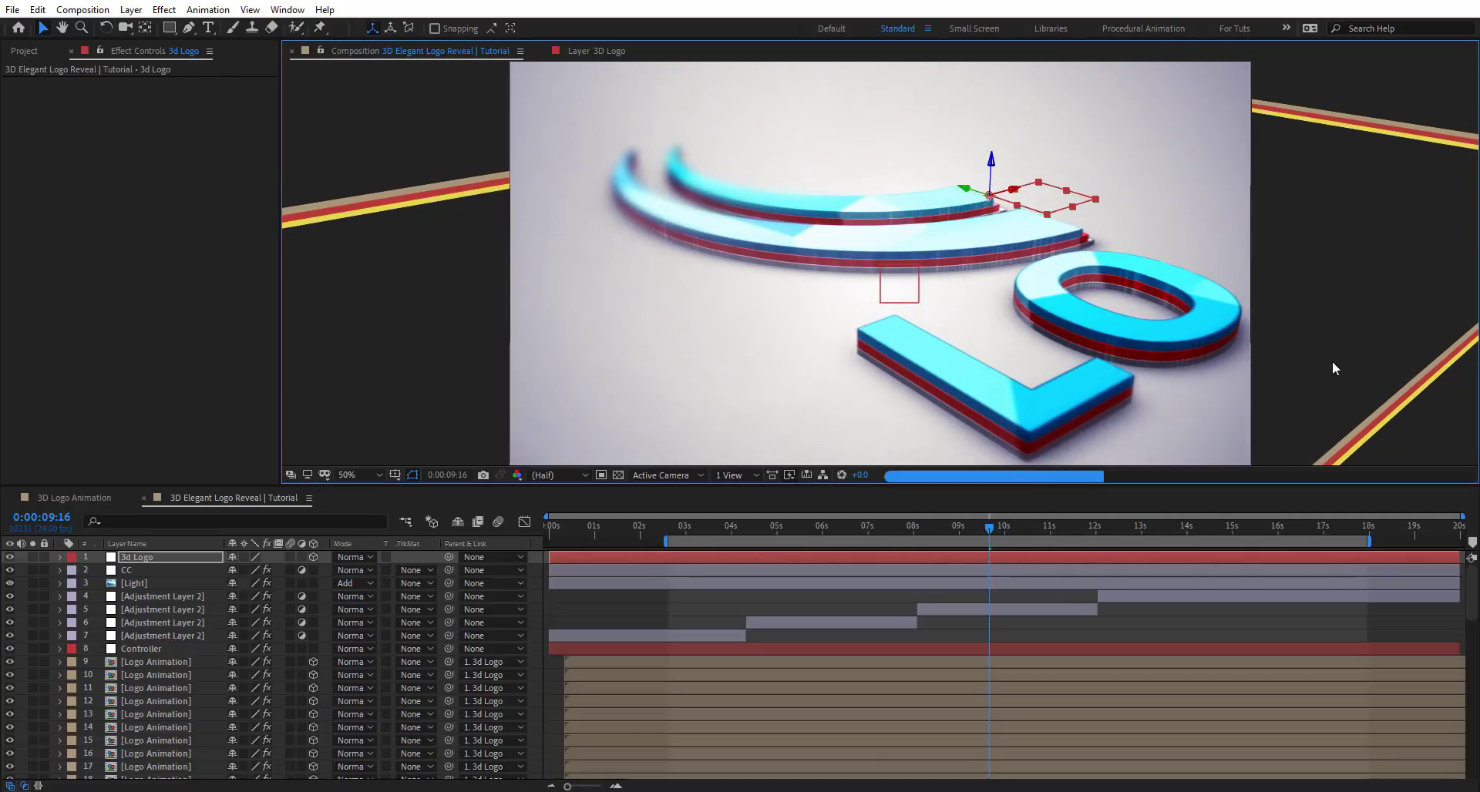
pyautogui.click(1329, 320)
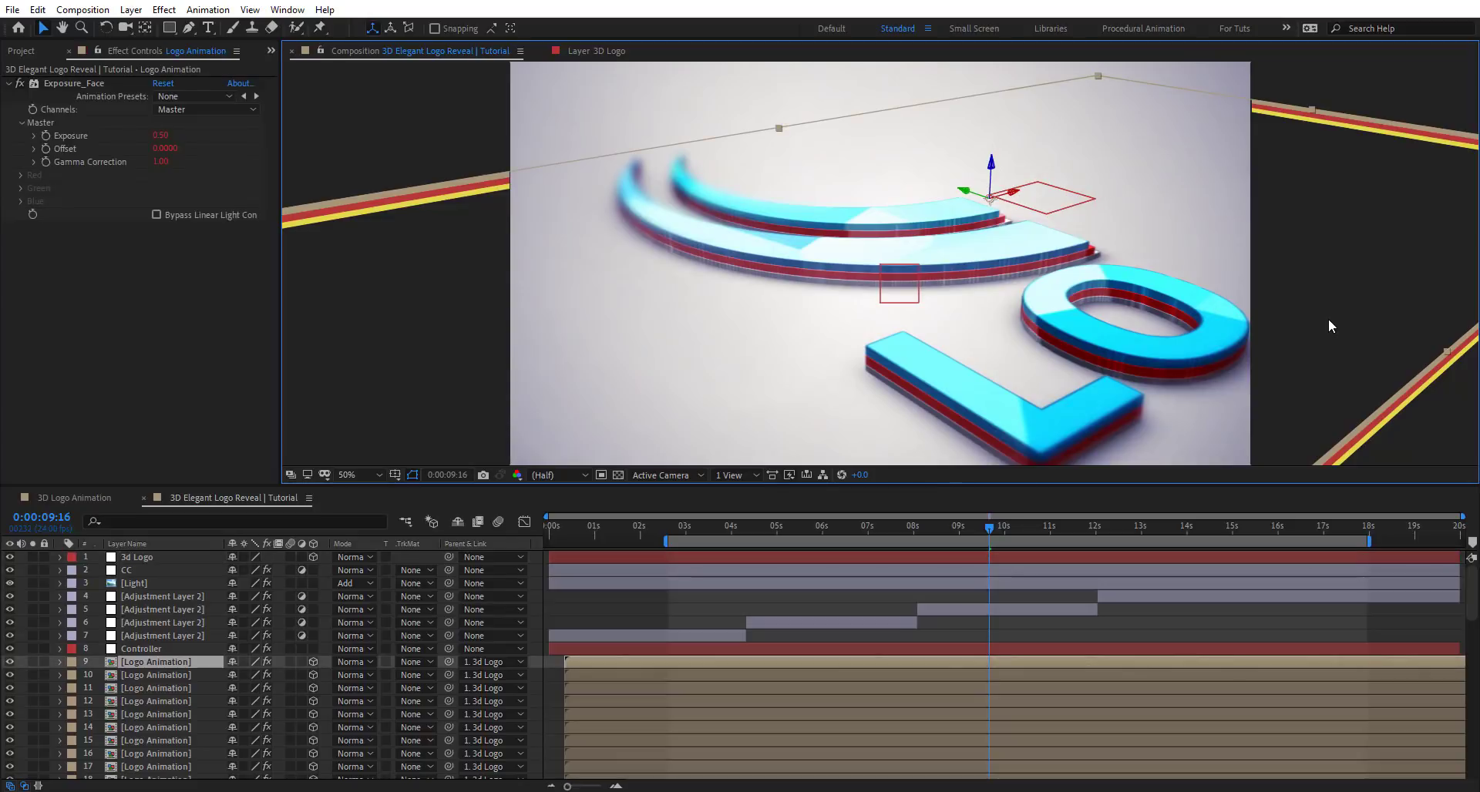